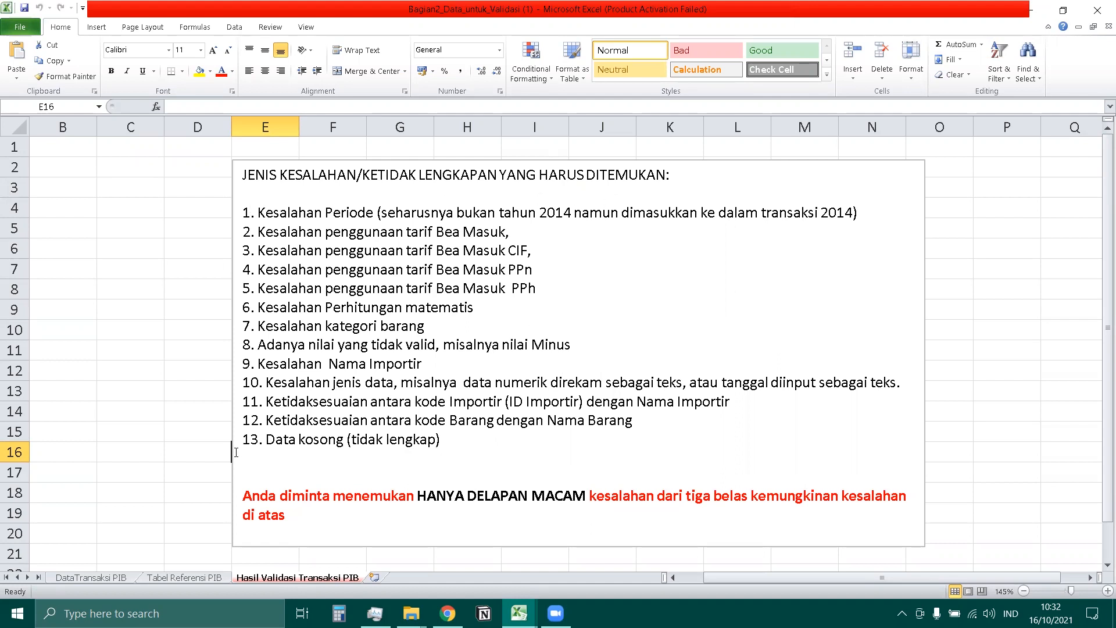
Create a copy of the DataTransaksi PIB sheet at the end of the workbook
left_click(110, 578)
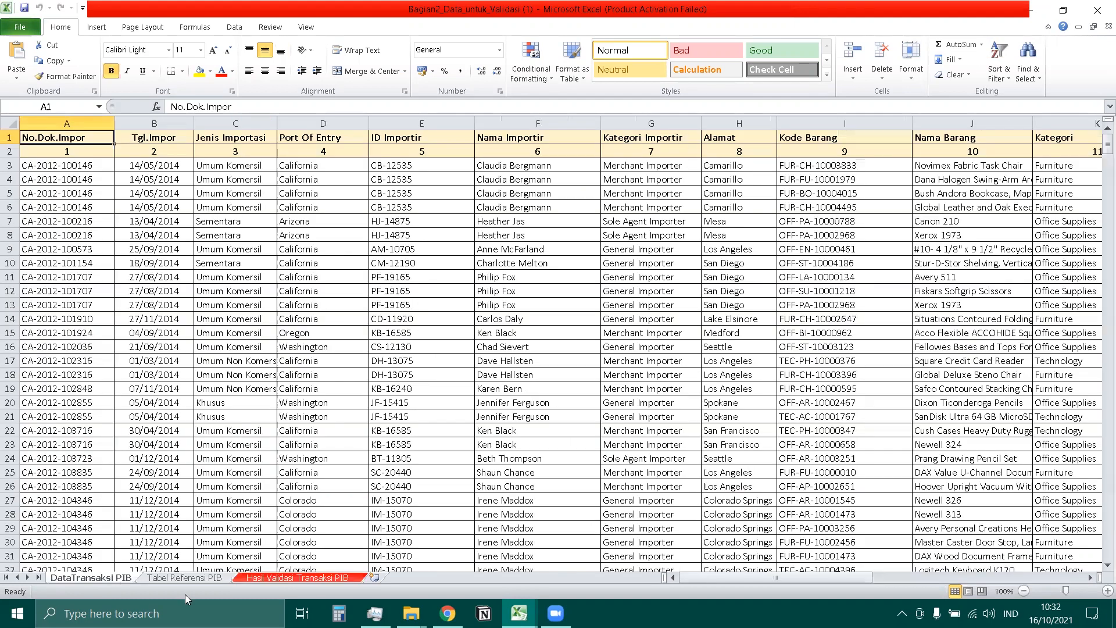
right_click(112, 579)
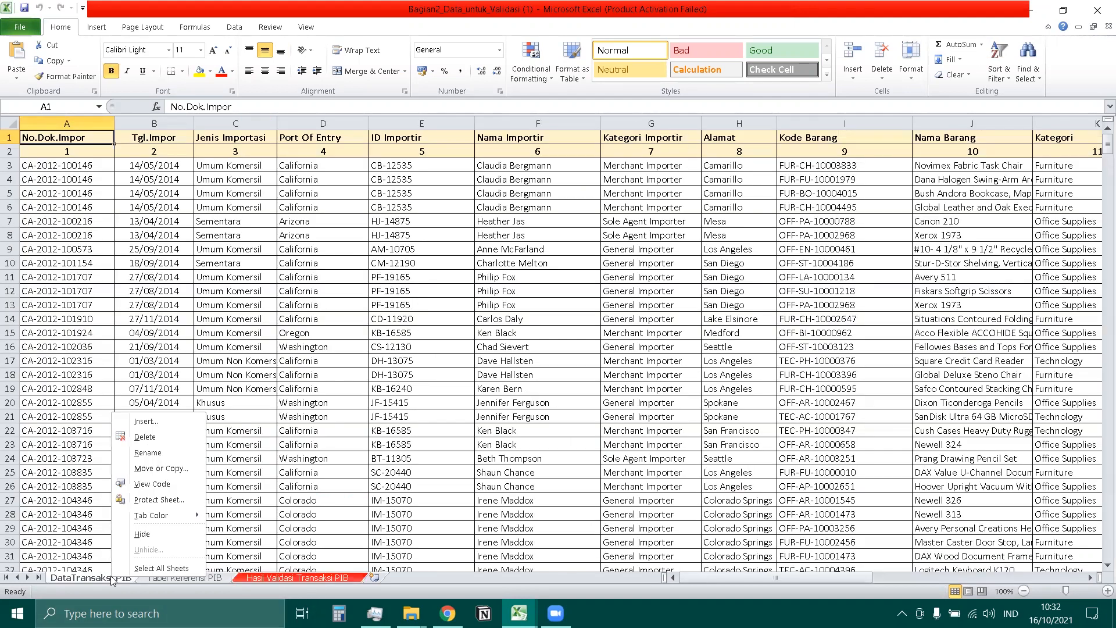
left_click(165, 468)
left_click(100, 472)
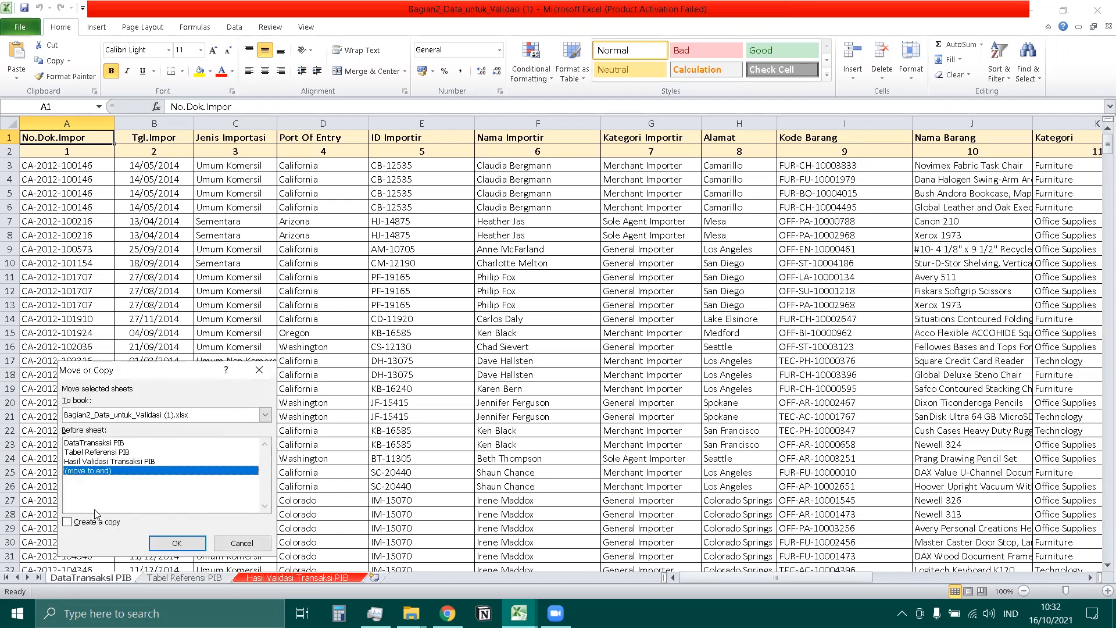
left_click(96, 522)
left_click(163, 544)
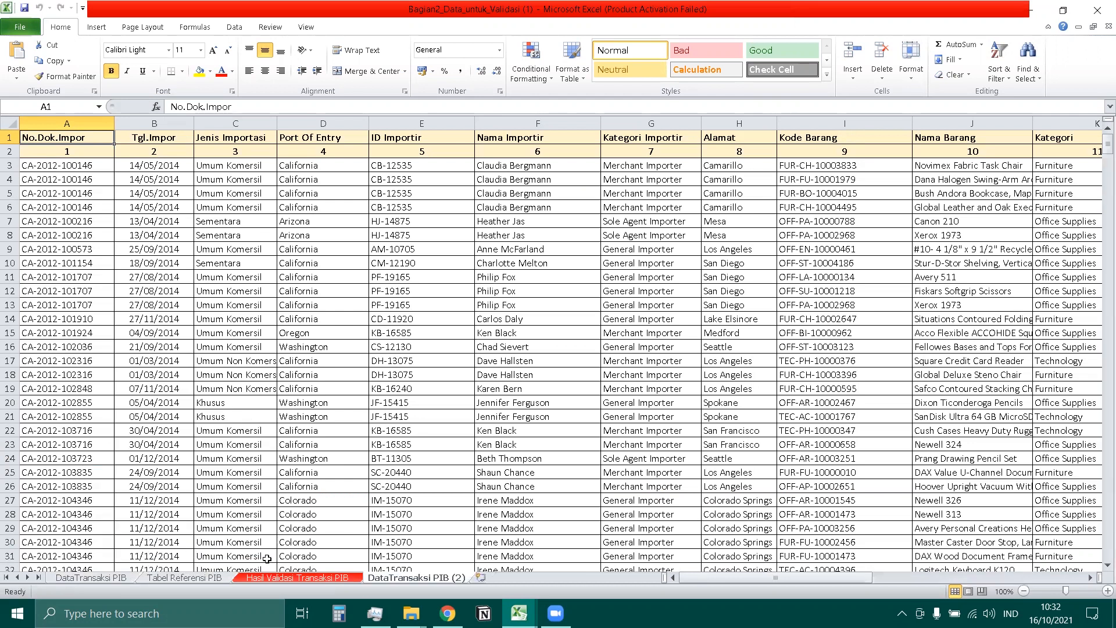
Rename the copied DataTransaksi PIB (2) sheet as 1
right_click(395, 578)
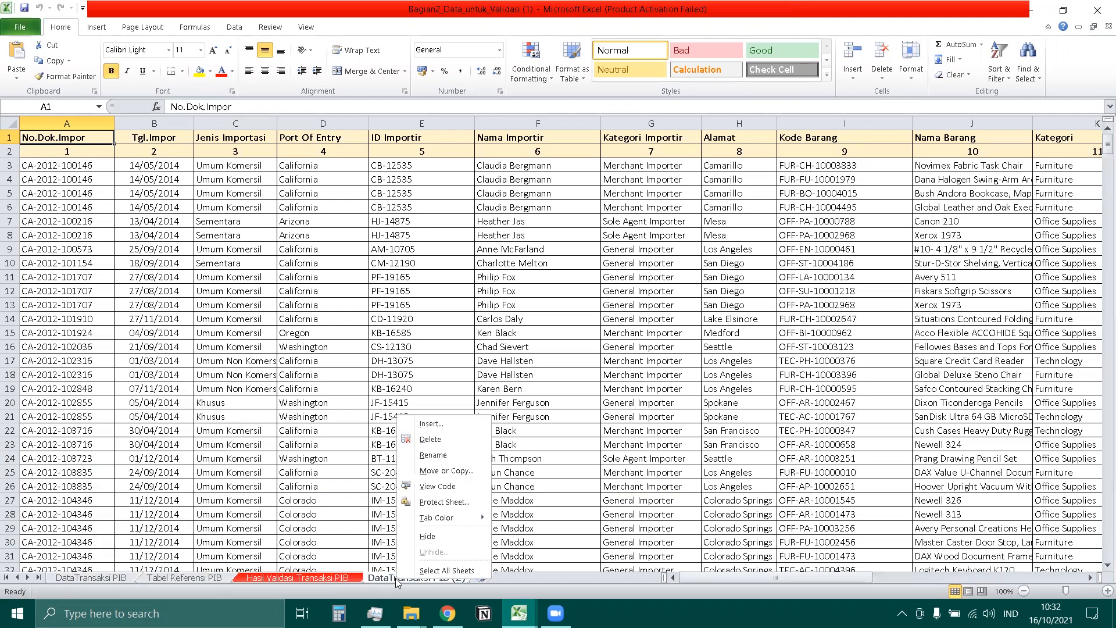
left_click(445, 453)
type("1")
key("Return")
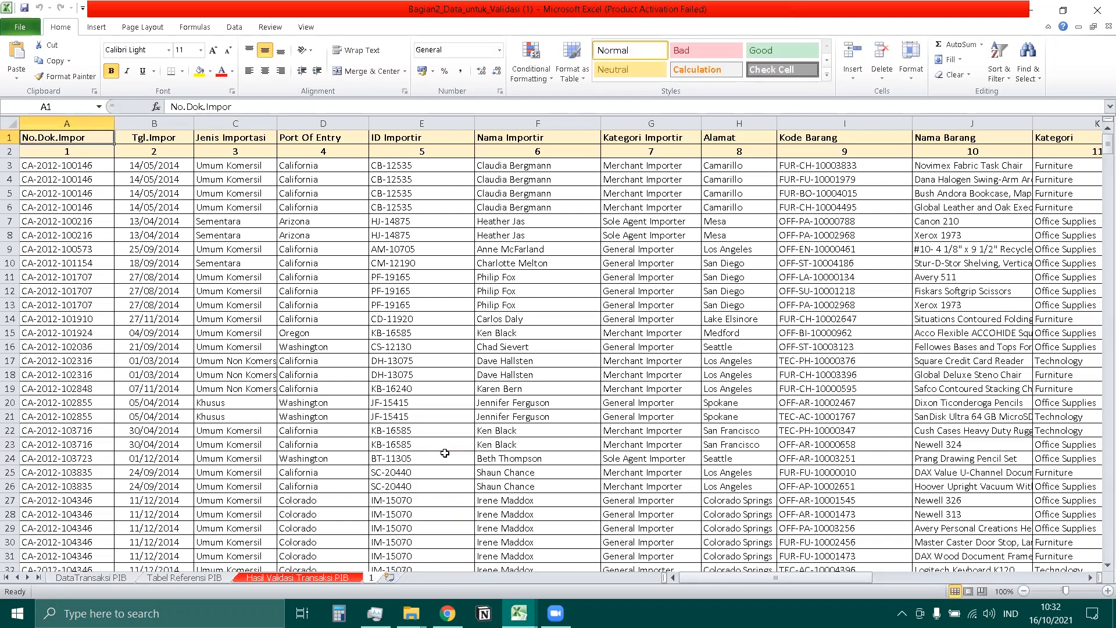
On sheet 1, insert an entire blank column before Jenis Importasi, beside the Tgl.Impor dates
left_click(325, 574)
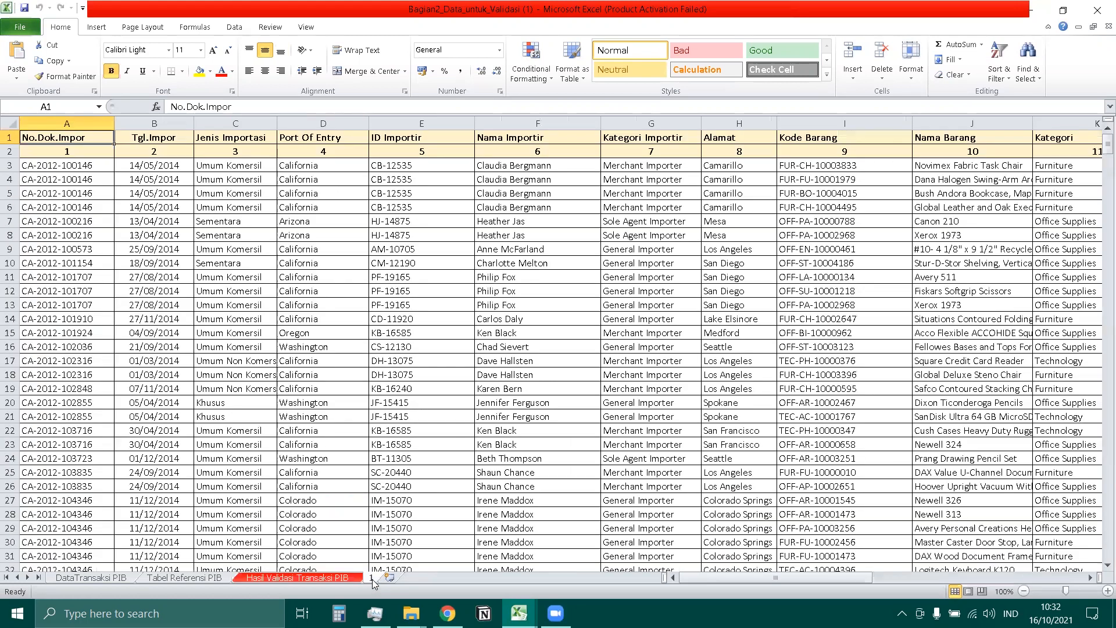
left_click(372, 578)
left_click(252, 260)
left_click(158, 164)
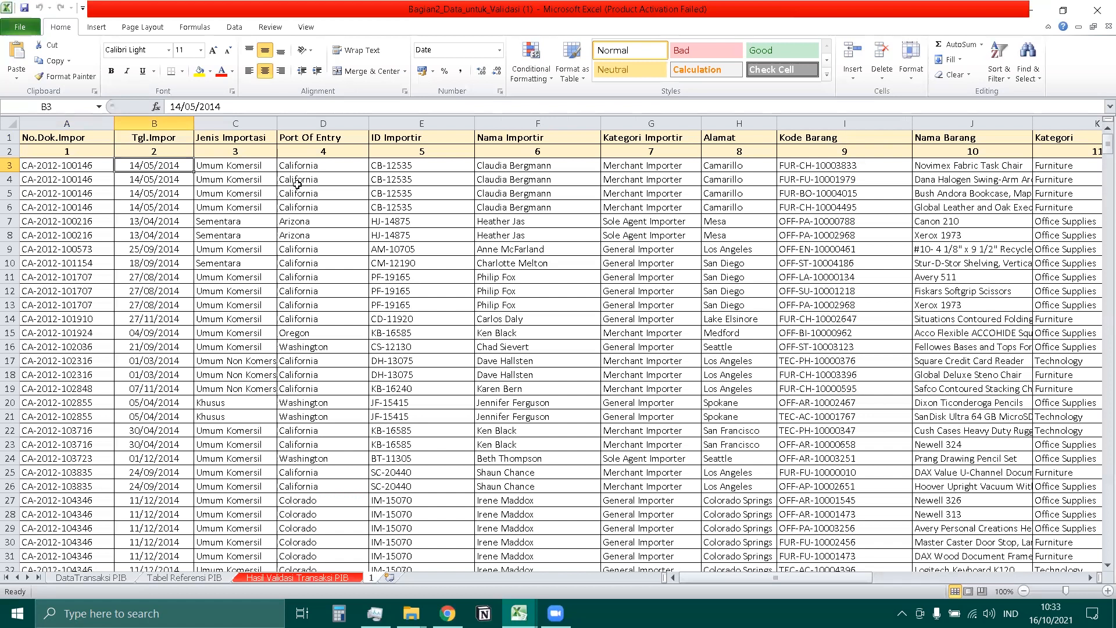
left_click(216, 138)
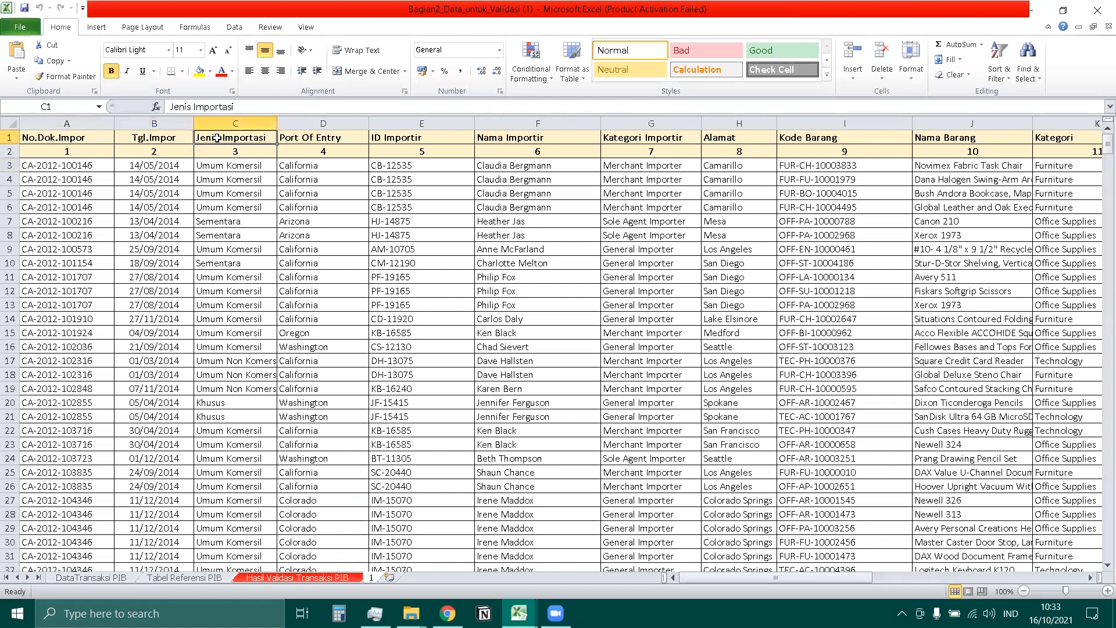
right_click(217, 138)
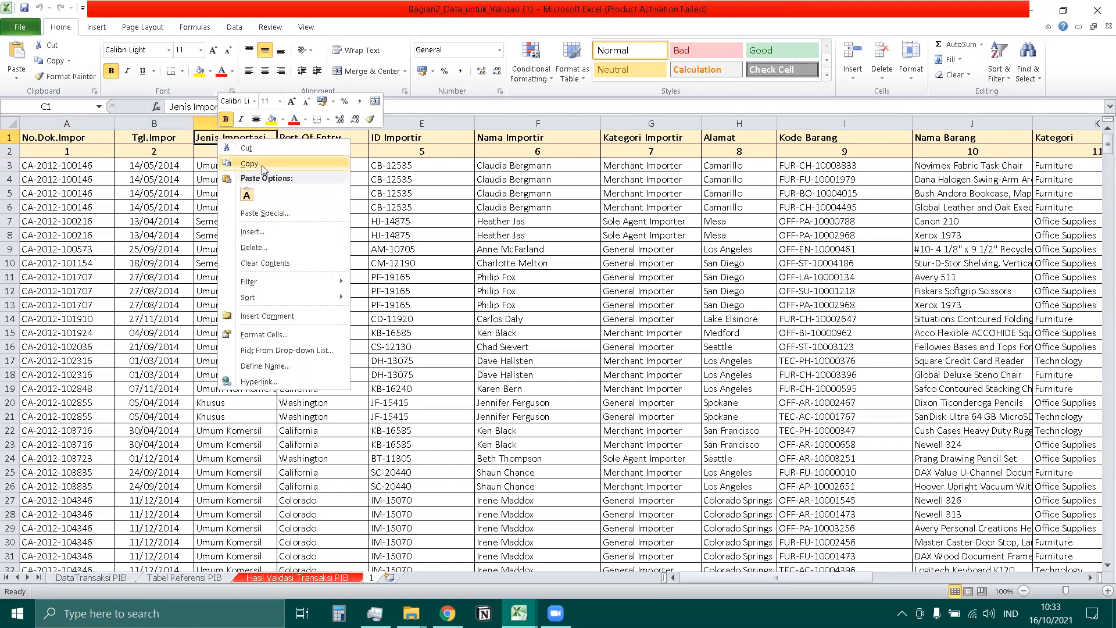
left_click(271, 232)
left_click(261, 244)
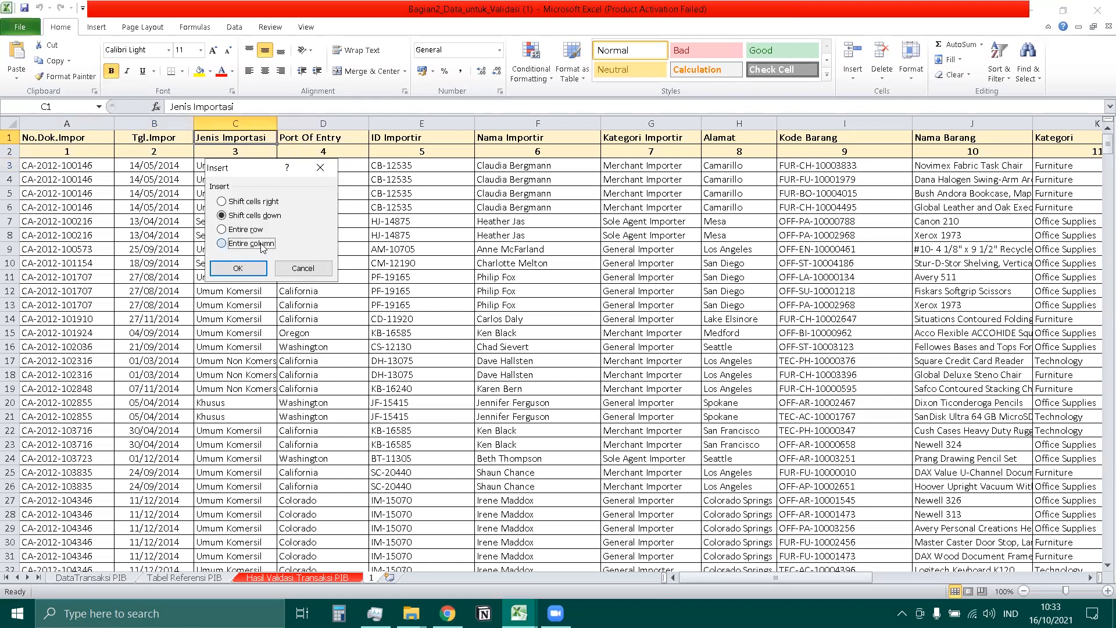
left_click(258, 271)
left_click(297, 274)
left_click(250, 137)
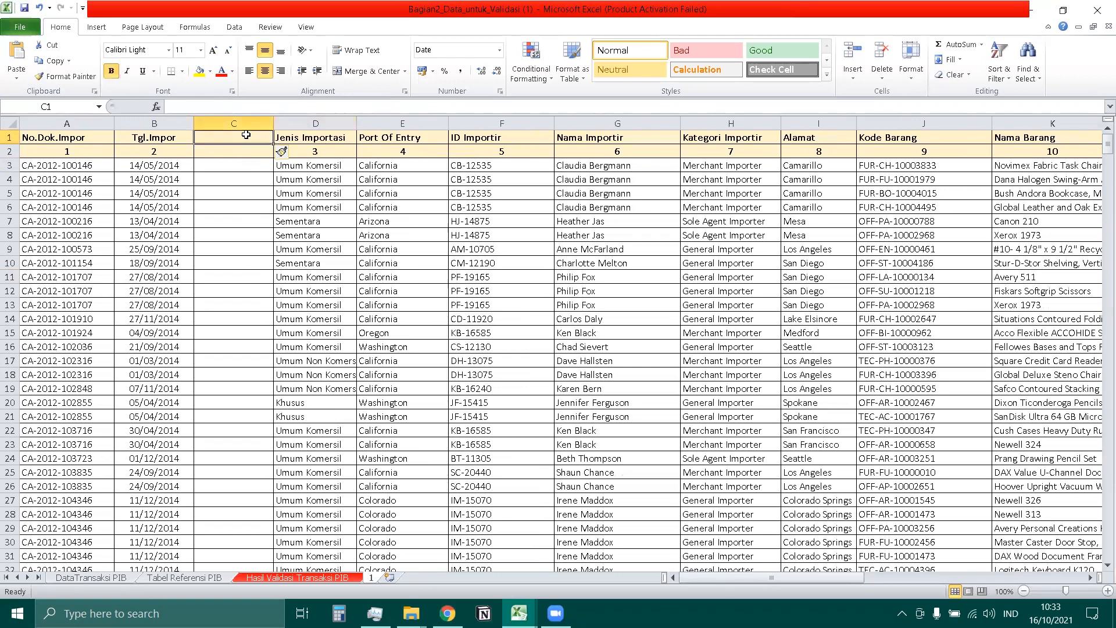
Title the new blank column Tahun in cell C1
left_click(163, 167)
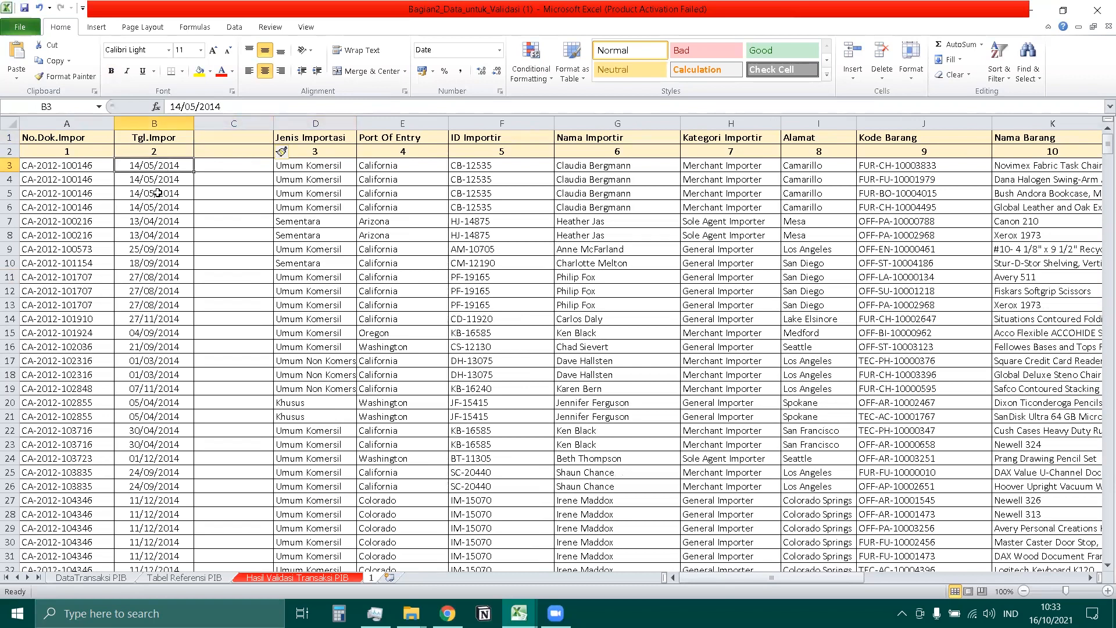
left_click(225, 138)
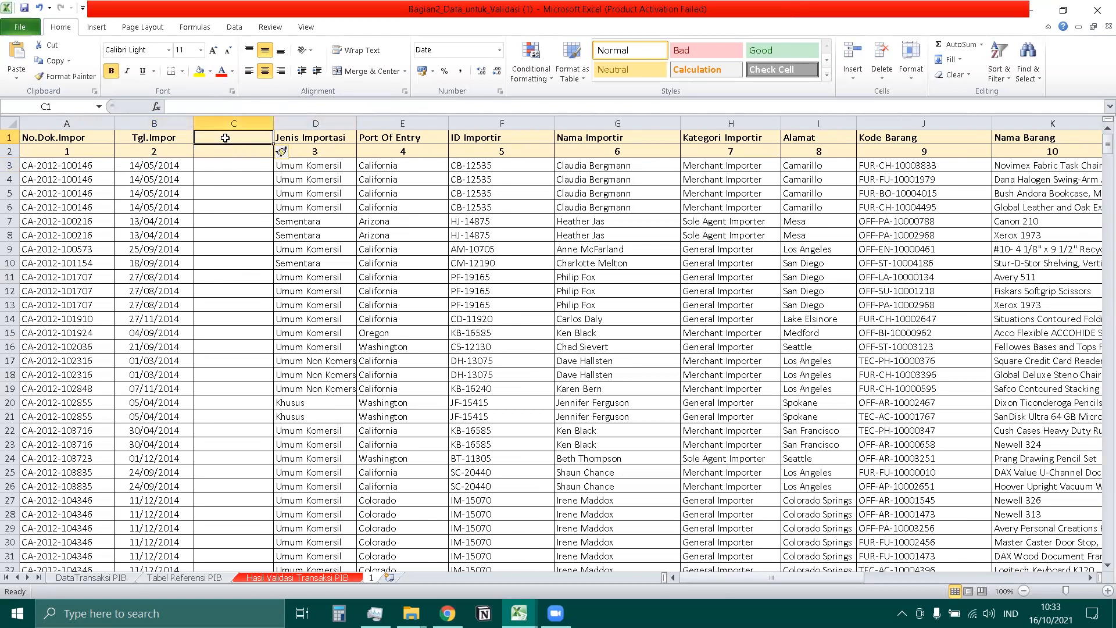
type("Tahun")
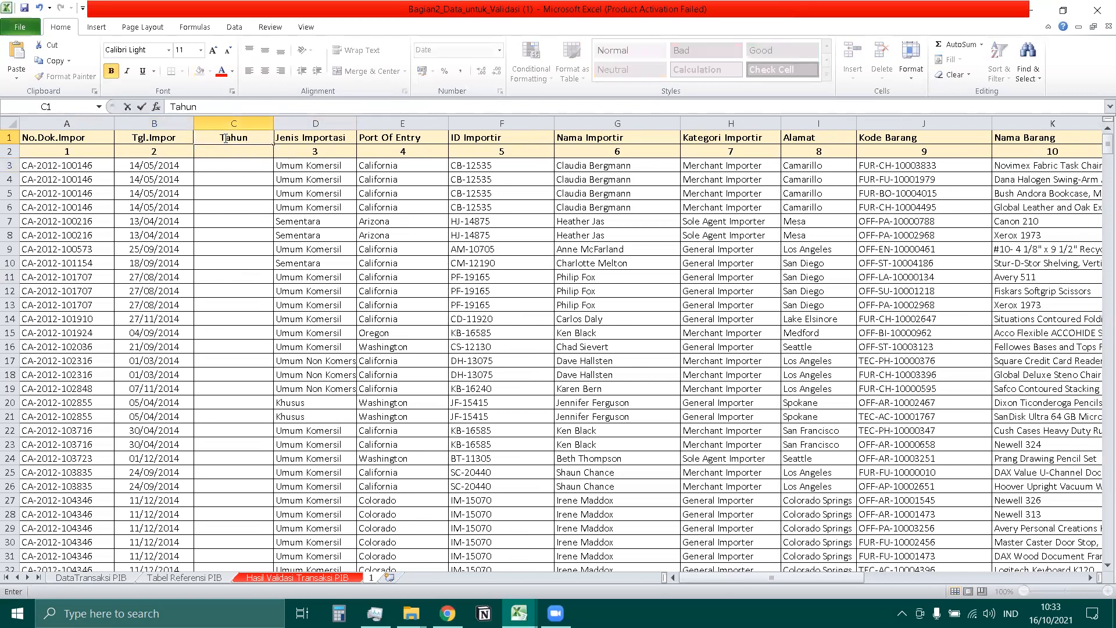
key("Return")
Enter the formula =YEAR(B3) in C3 to extract the year from the import date
key("Return")
type("=")
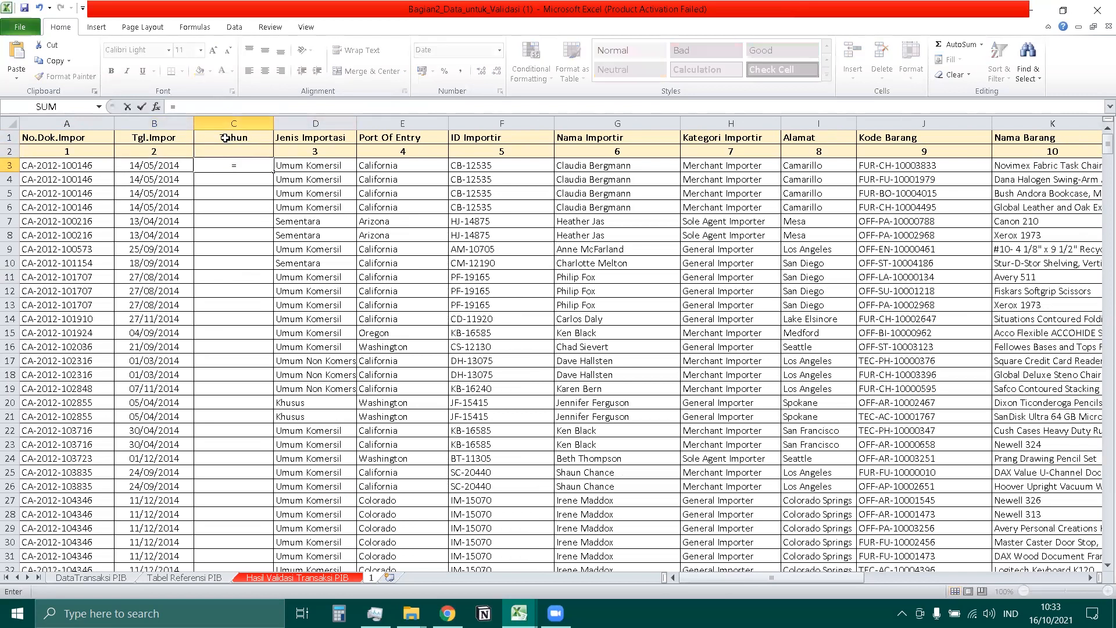
type("year(")
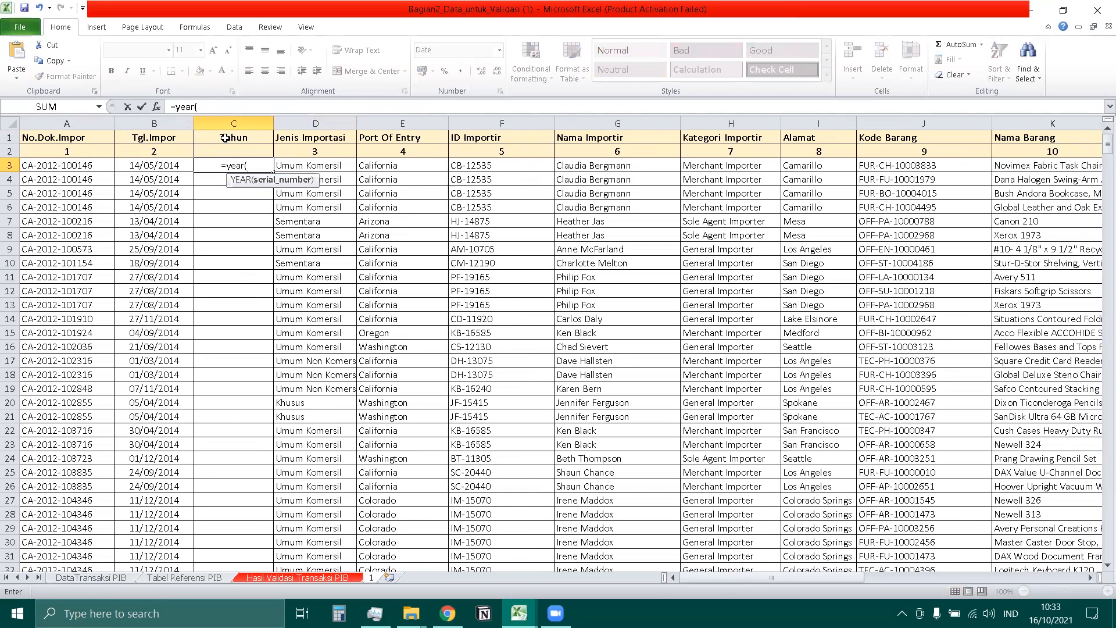
left_click(172, 163)
key("ctrl+Return")
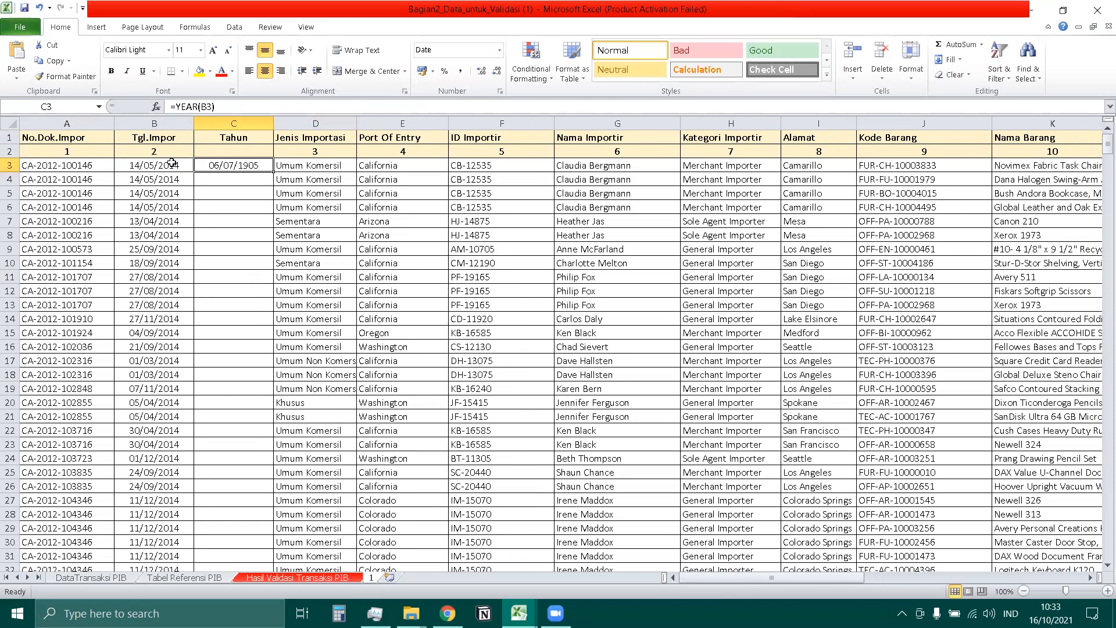
Format C3 as Number and fill its formula down the whole Tahun column
left_click(499, 50)
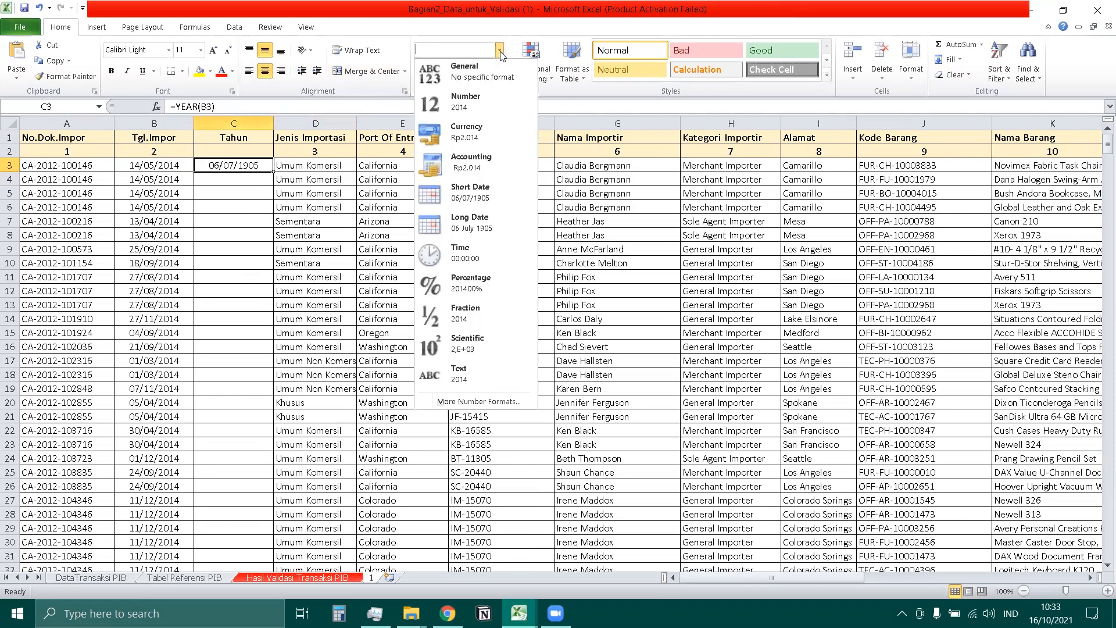
left_click(469, 105)
left_click(236, 183)
left_click(260, 165)
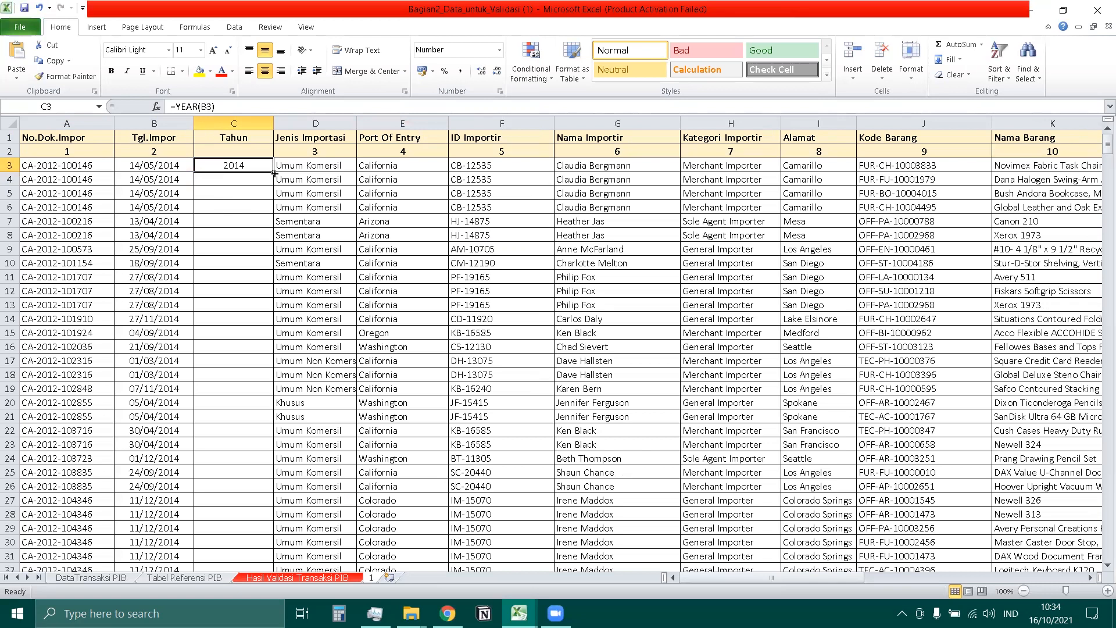
double_click(275, 172)
left_click(278, 252)
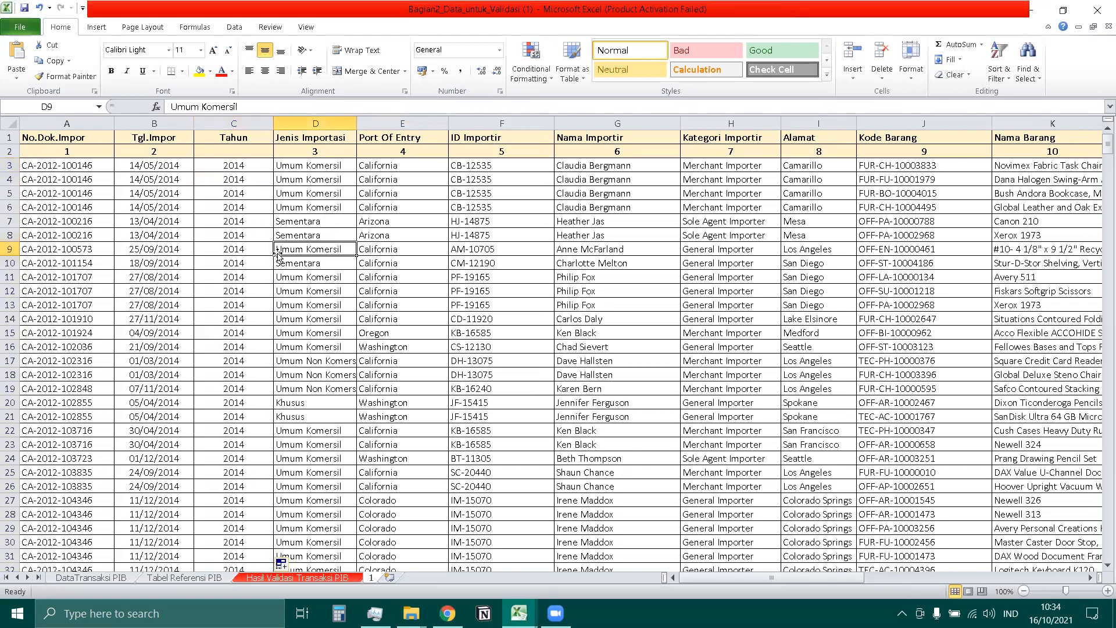
Insert another entire blank column between Tahun and Jenis Importasi
left_click(297, 136)
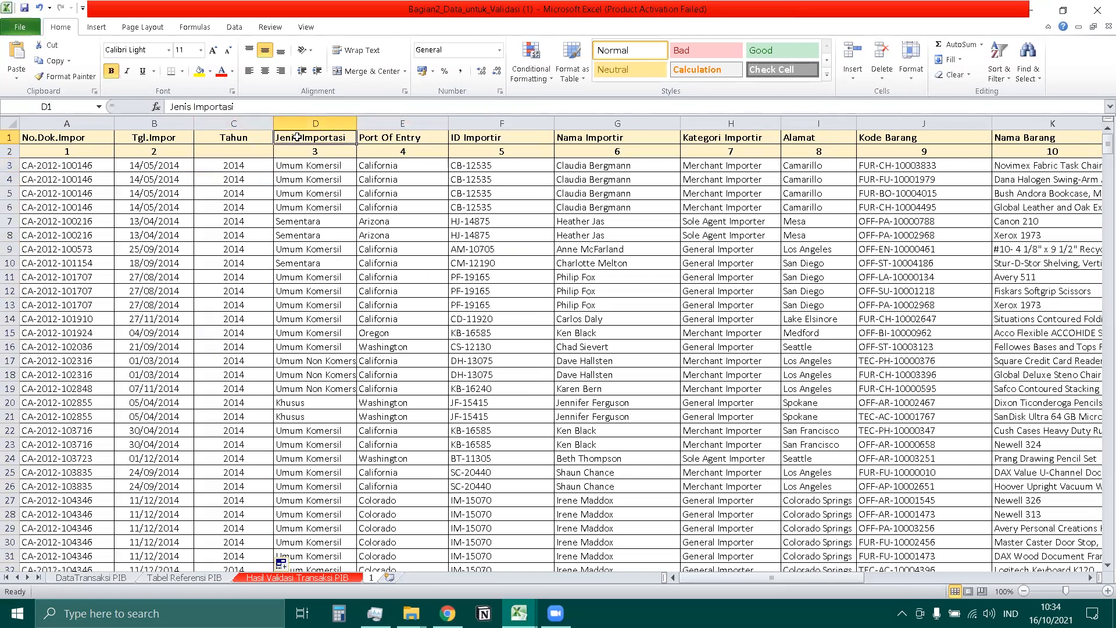
right_click(297, 137)
left_click(357, 231)
left_click(331, 247)
left_click(320, 267)
left_click(319, 262)
Title the blank column after Tahun as Validasi in cell D1
left_click(314, 142)
type("Val")
key("BackSpace")
type("lidasi")
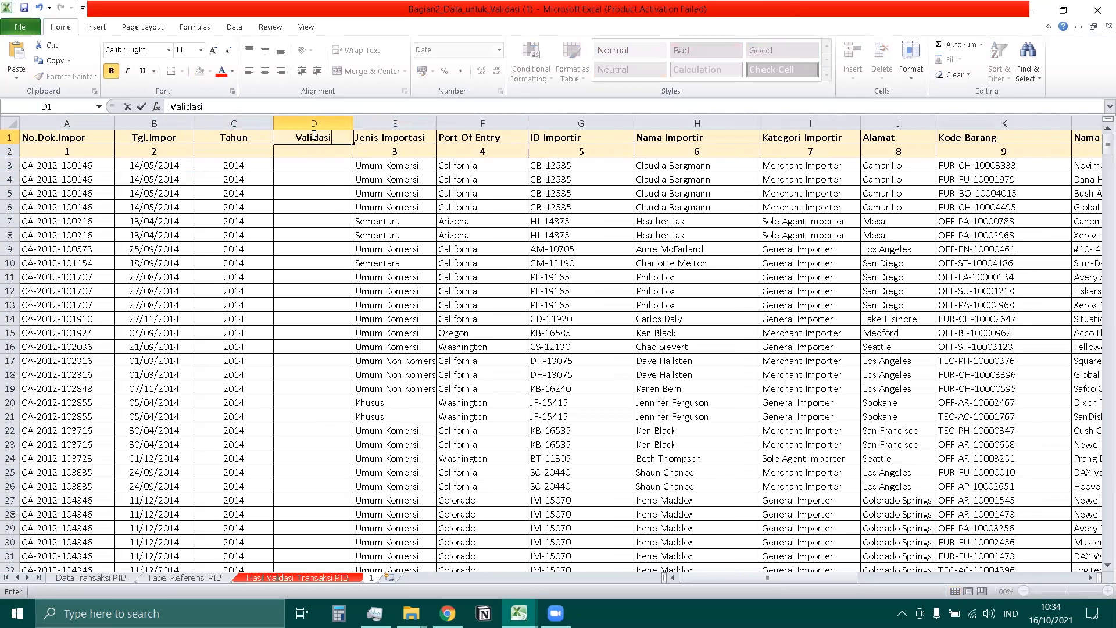
key("Return")
Enter the check =C3=2014 in D3 and fill it down the whole Validasi column
key("Return")
type("=")
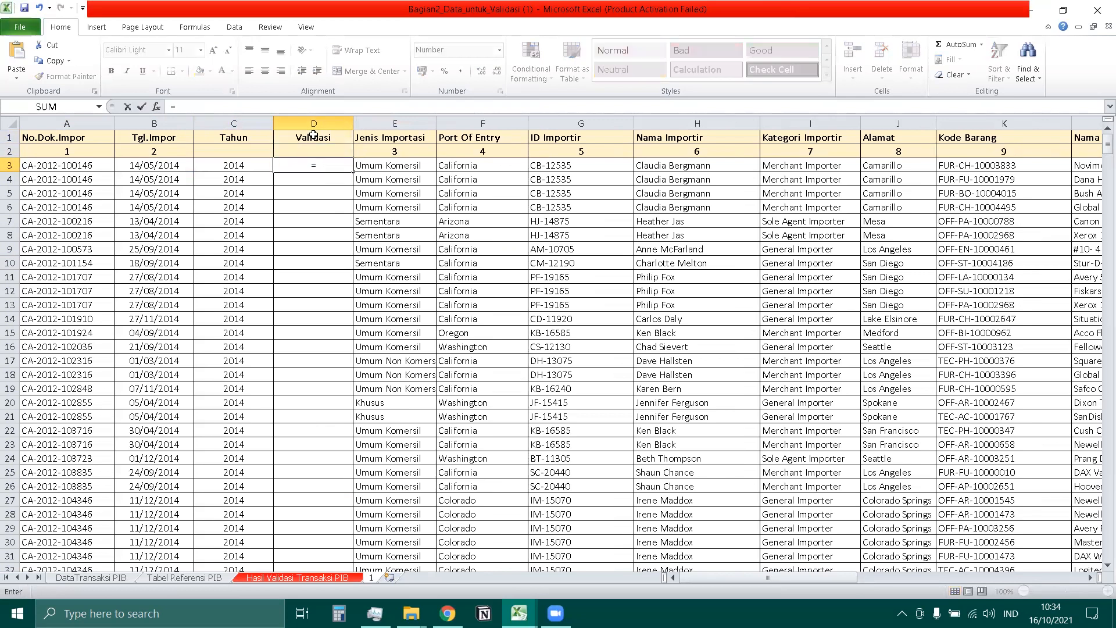
left_click(248, 169)
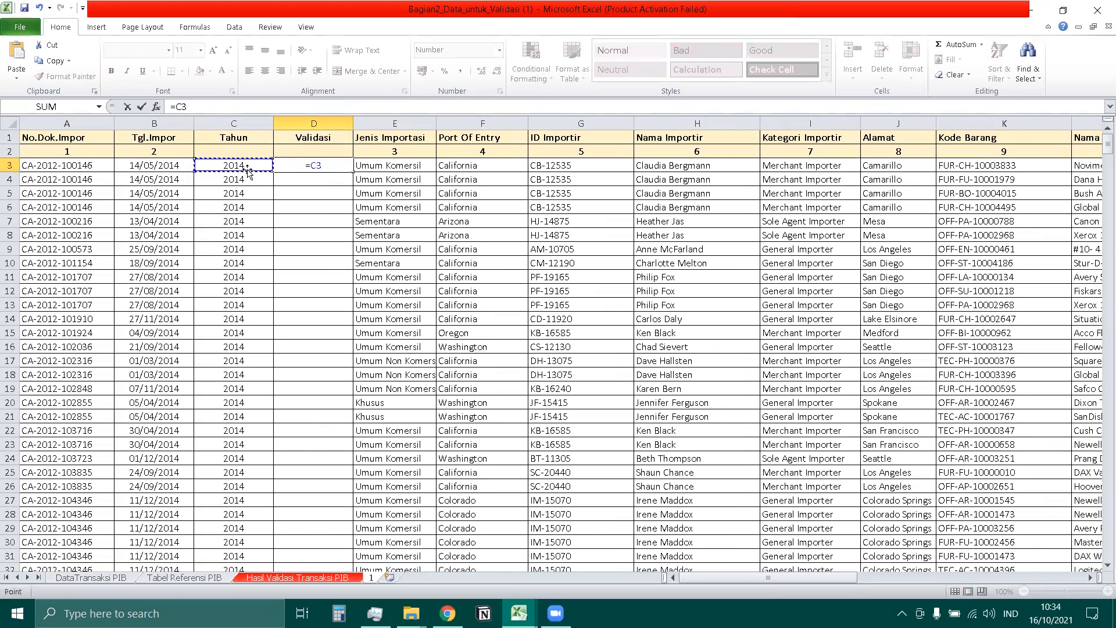
type("=2014")
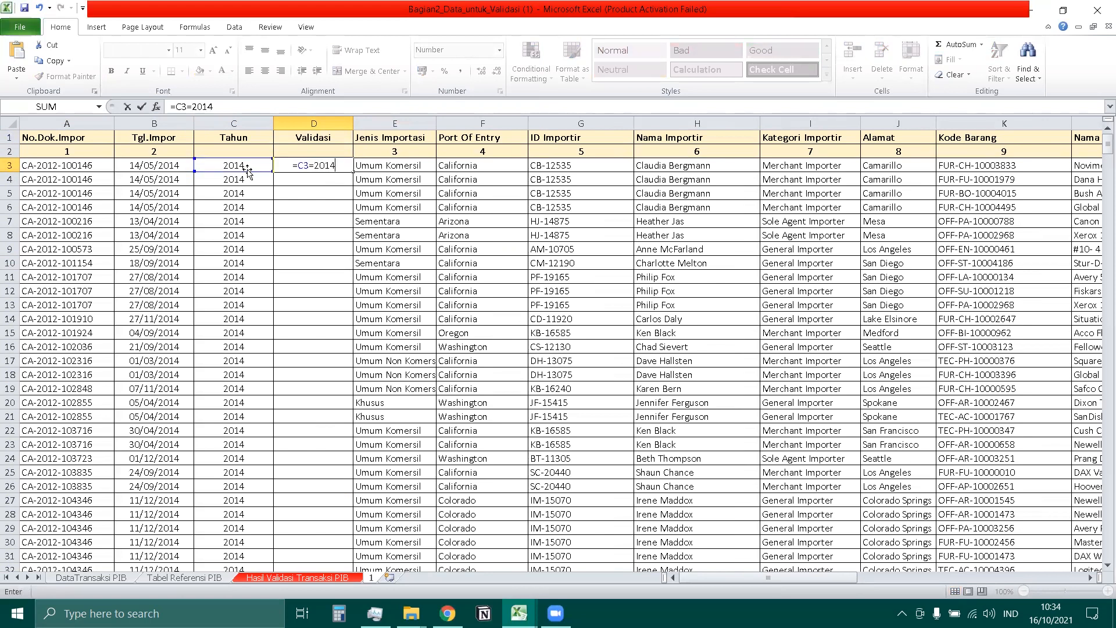
key("Return")
key("Up")
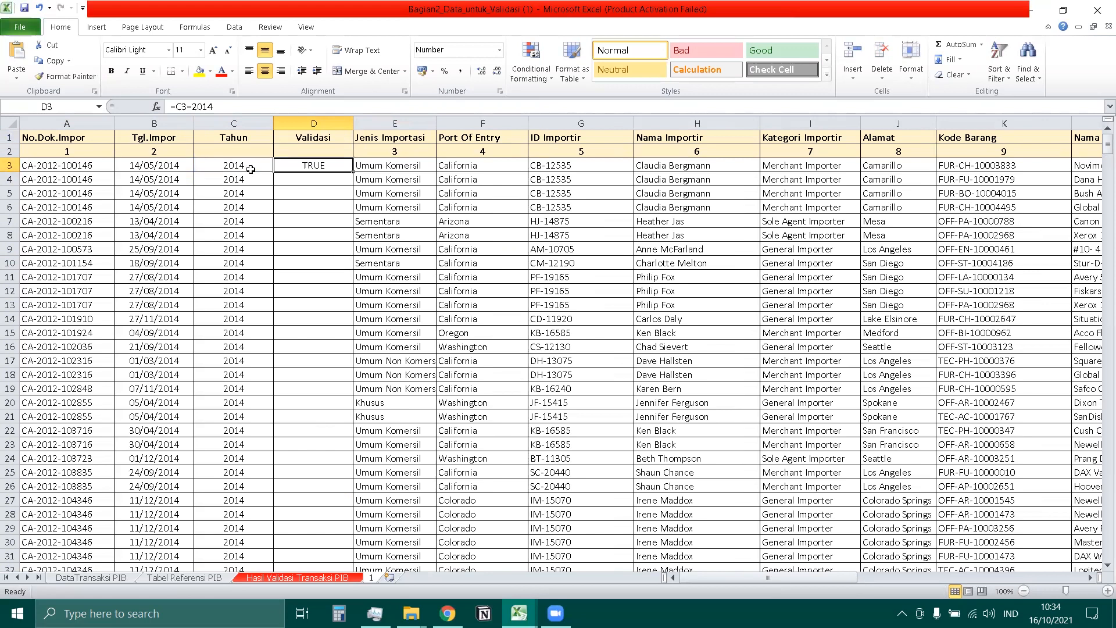
double_click(351, 171)
left_click(317, 215)
Fill the Tahun and Validasi header cells C1:D2 with yellow and turn on filtering for them
left_click_drag(232, 139, 297, 151)
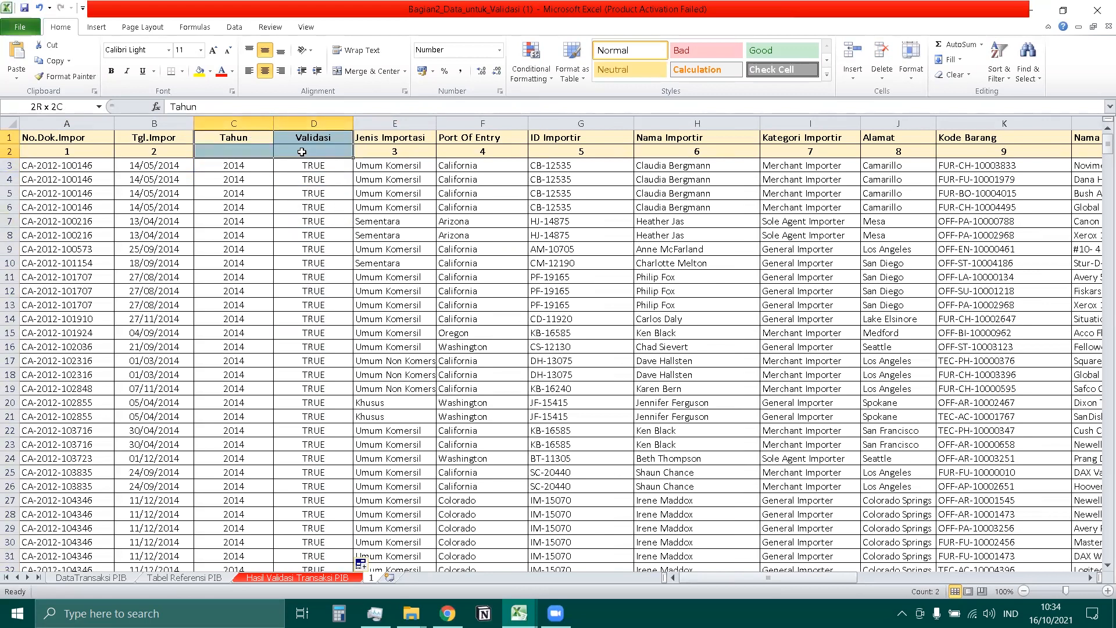
left_click(200, 73)
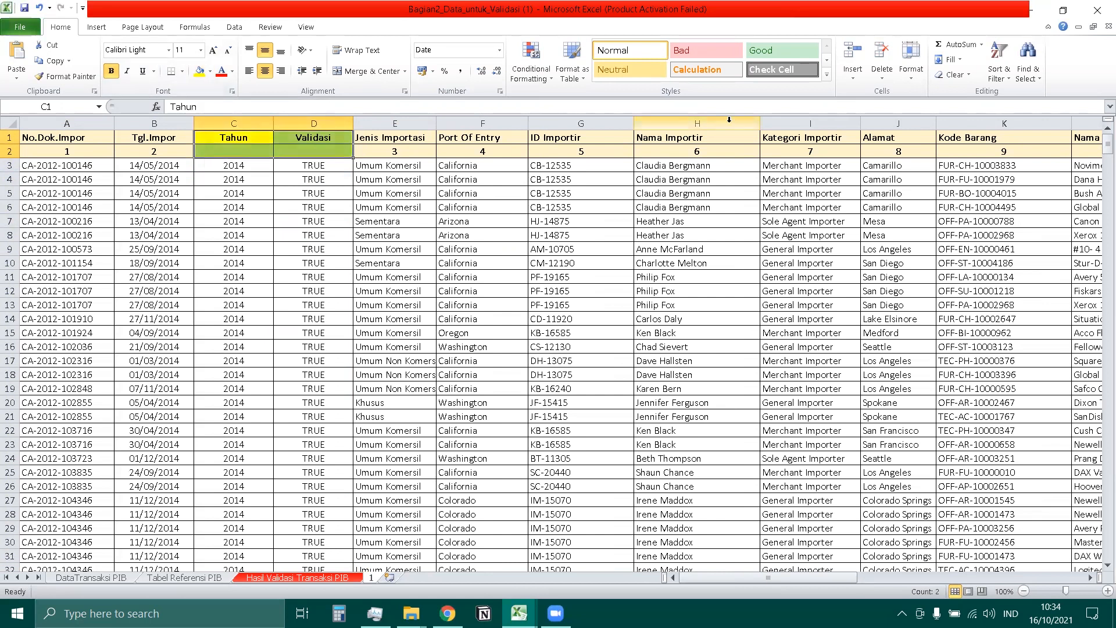
left_click(999, 70)
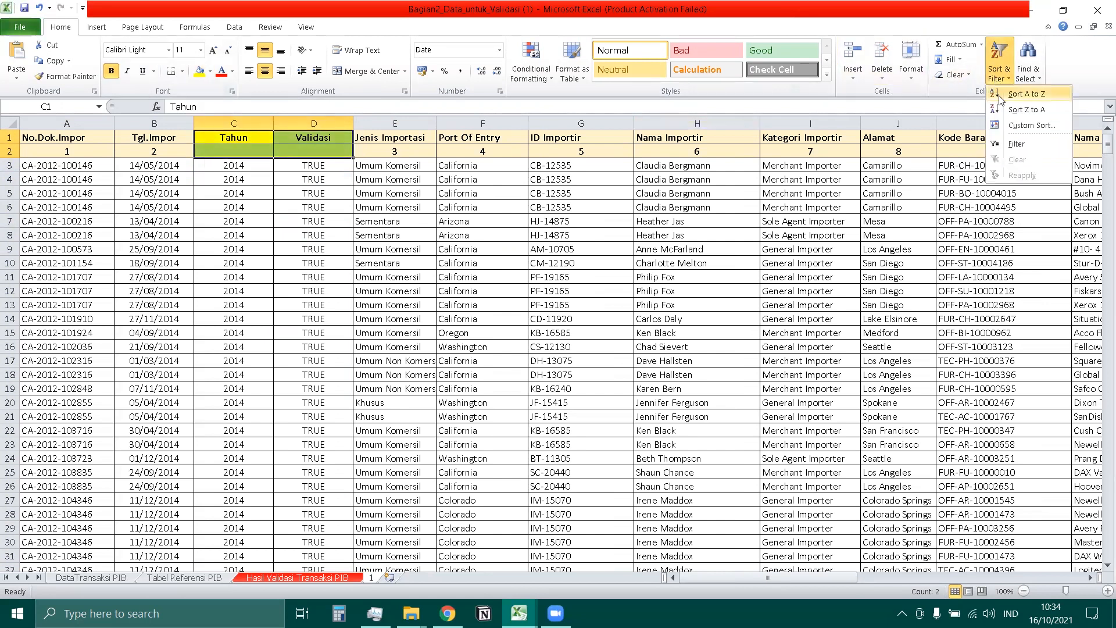
left_click(1023, 141)
left_click(336, 177)
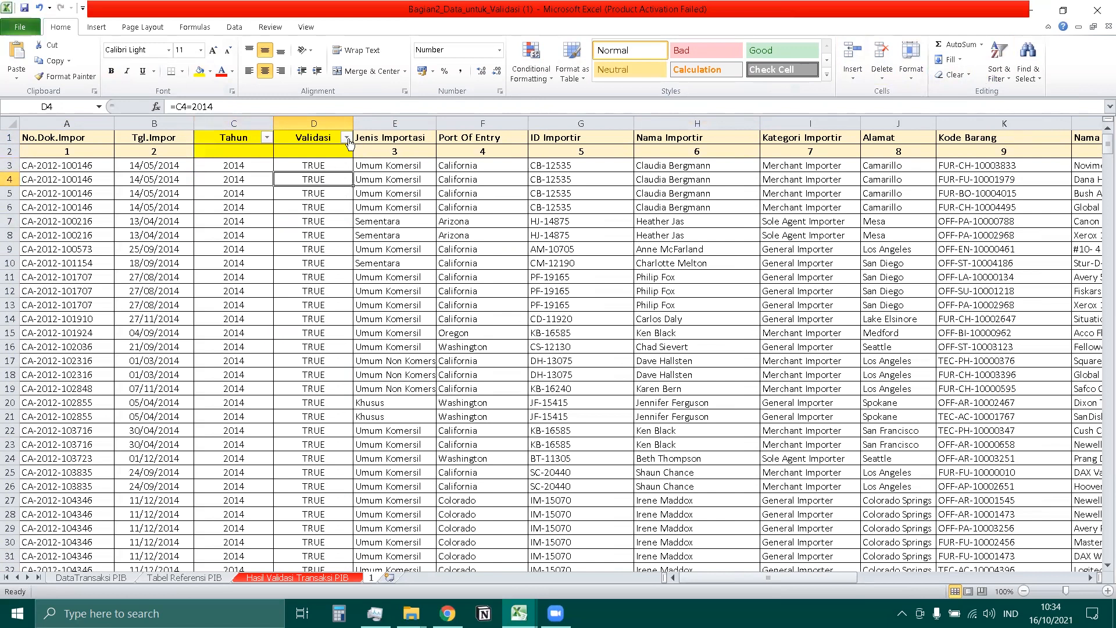
Filter the Validasi column to show only FALSE and #VALUE! rows, excluding TRUE and blanks
left_click(346, 137)
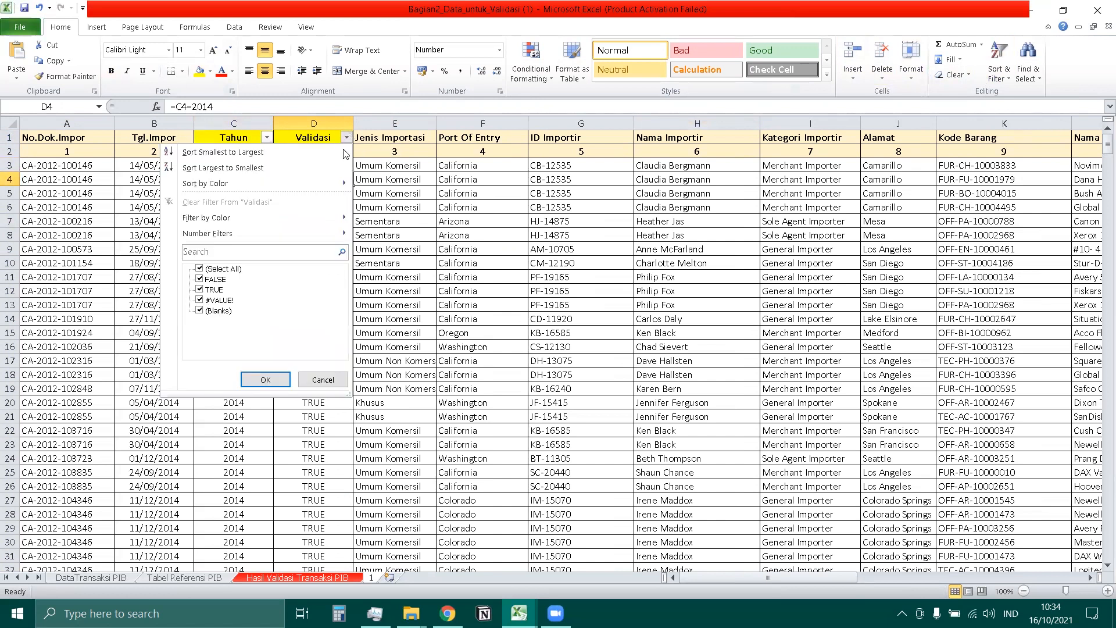
left_click(199, 289)
left_click(266, 374)
left_click(199, 310)
left_click(271, 375)
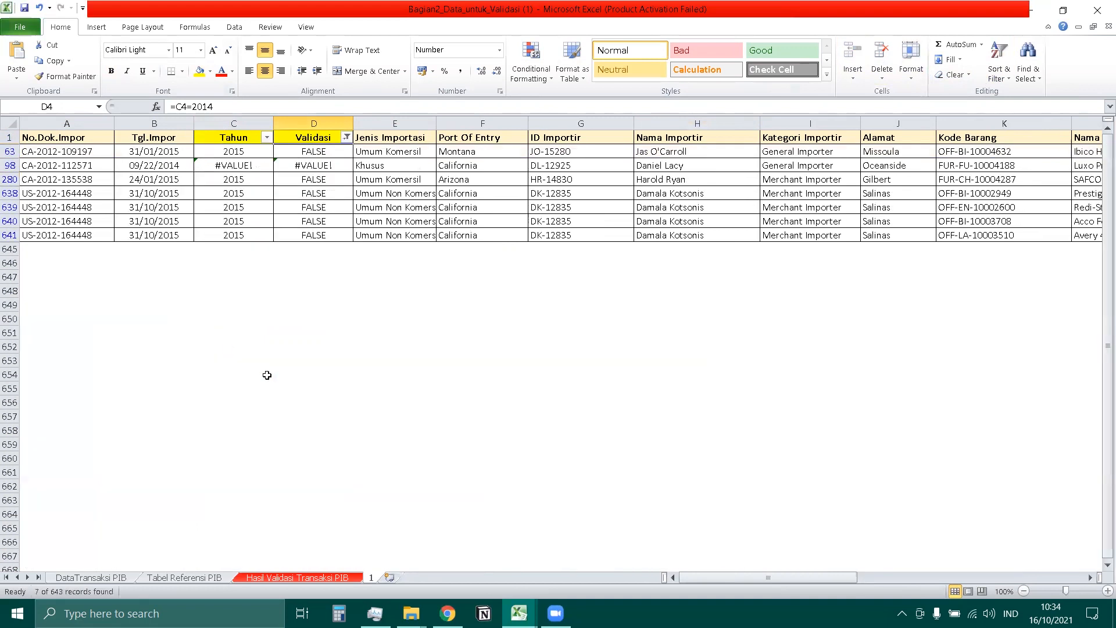
Examine the filtered rows, checking the Validasi formulas in D63 and D98 and the date entry in B98
left_click(384, 235)
left_click(316, 151)
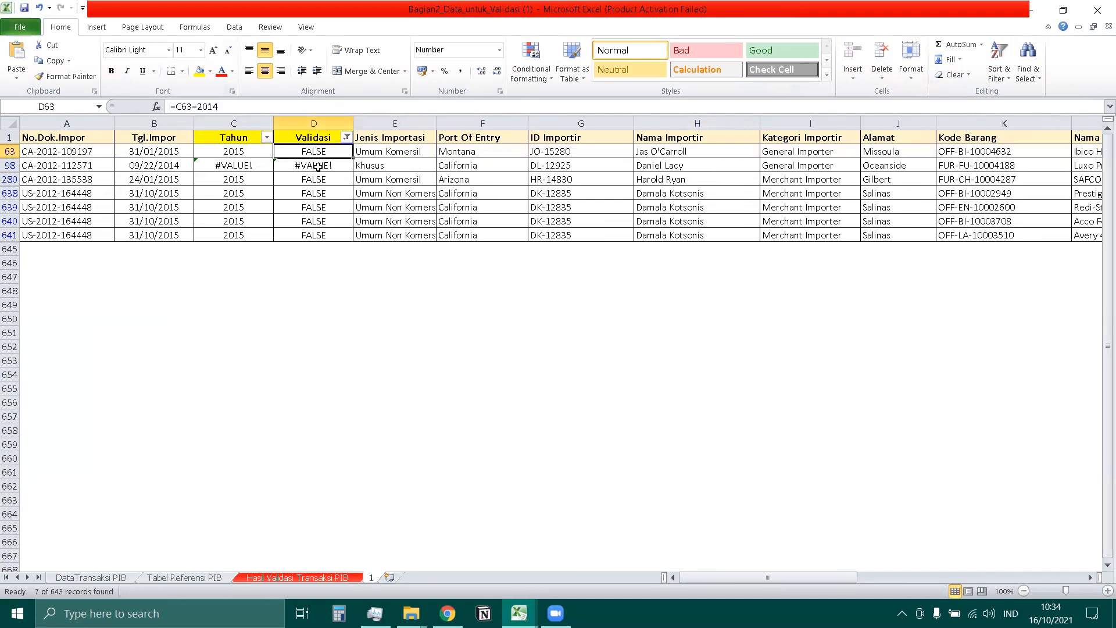
left_click(318, 166)
left_click(164, 166)
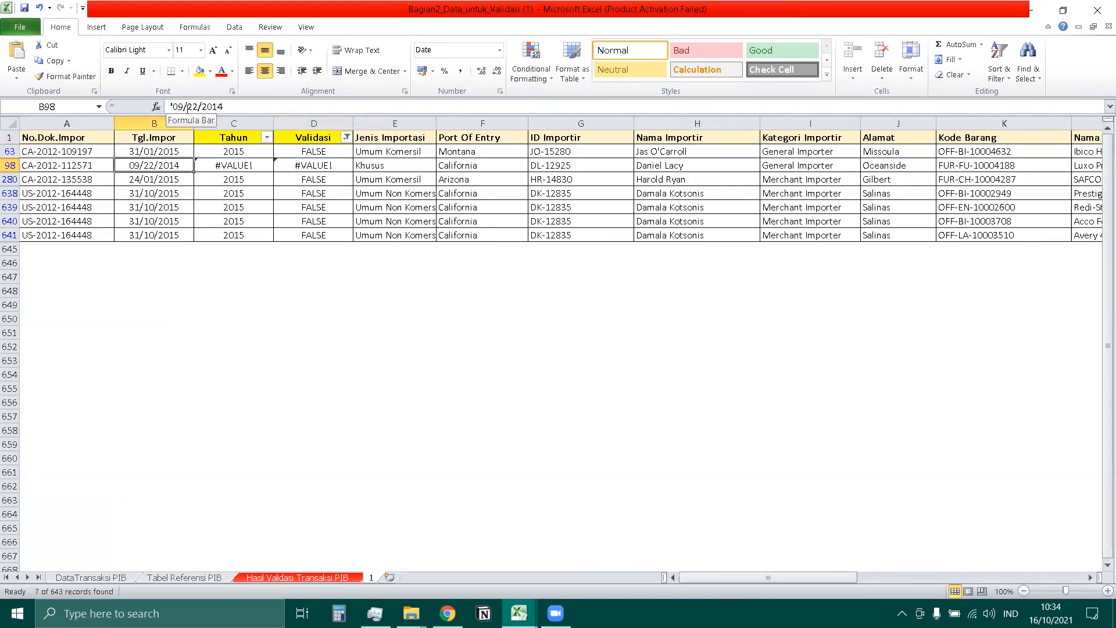
Filter the Validasi column to show only blank rows and check cells C2 and D2
left_click(290, 186)
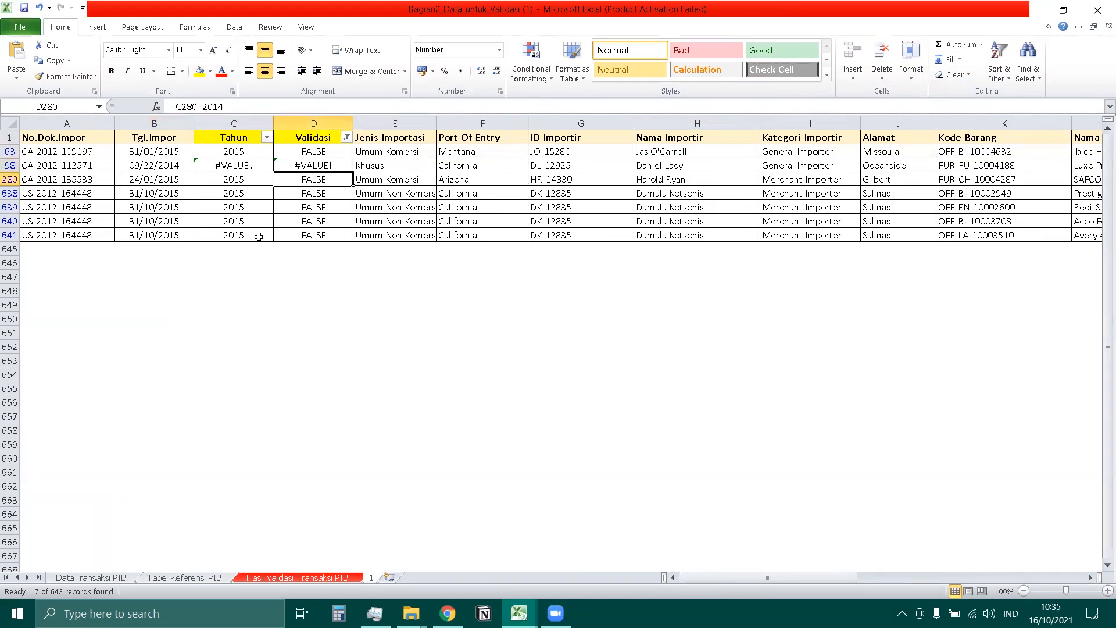
left_click(346, 137)
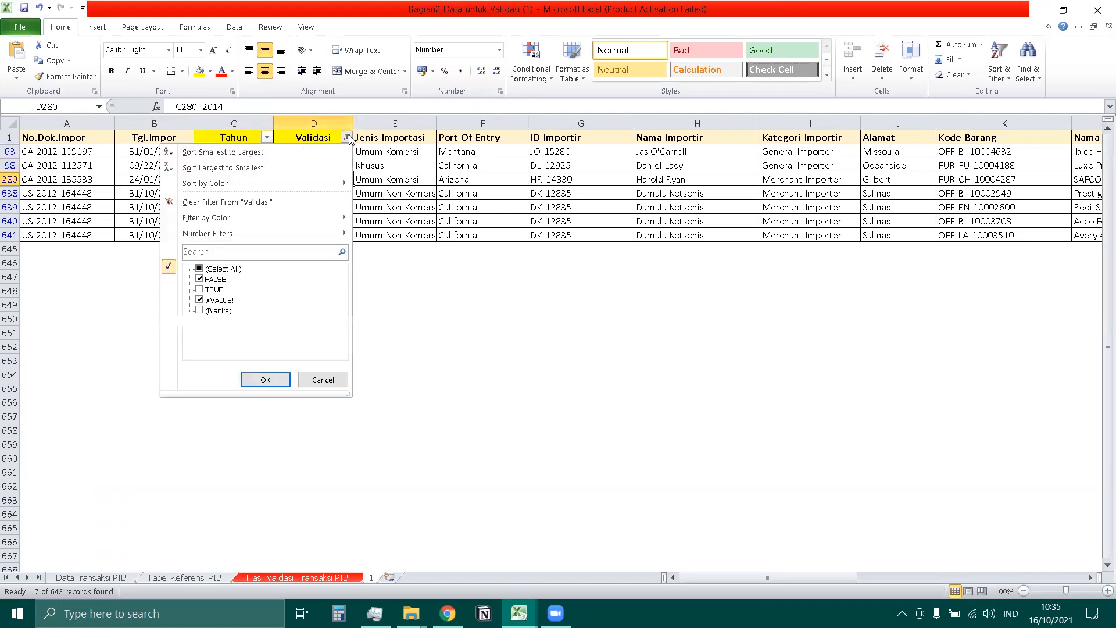
left_click(199, 299)
left_click(199, 279)
left_click(200, 310)
left_click(279, 378)
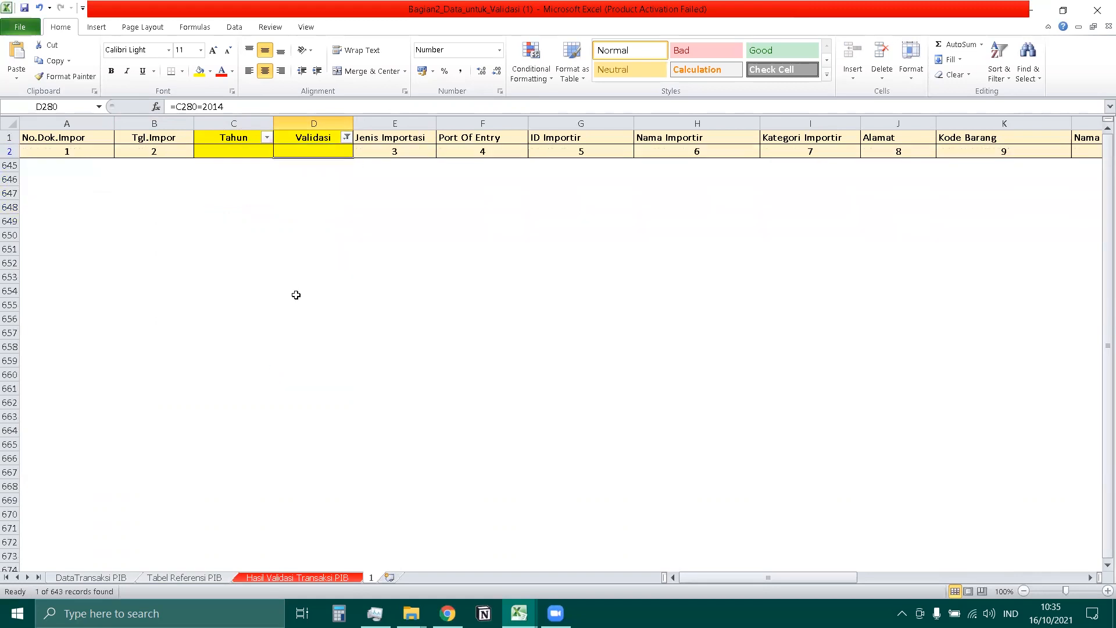
left_click(227, 149)
left_click(311, 153)
Show all rows again by including every value in the Validasi filter
left_click(346, 137)
left_click(205, 269)
left_click(266, 379)
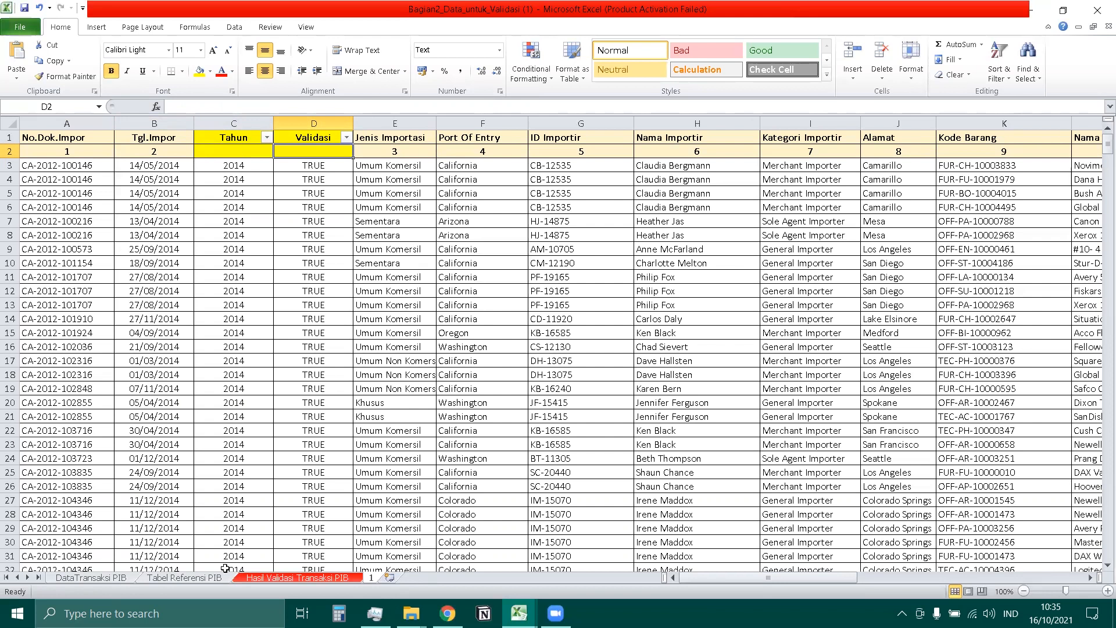
Create a copy of the DataTransaksi PIB sheet at the end of the workbook
left_click(114, 578)
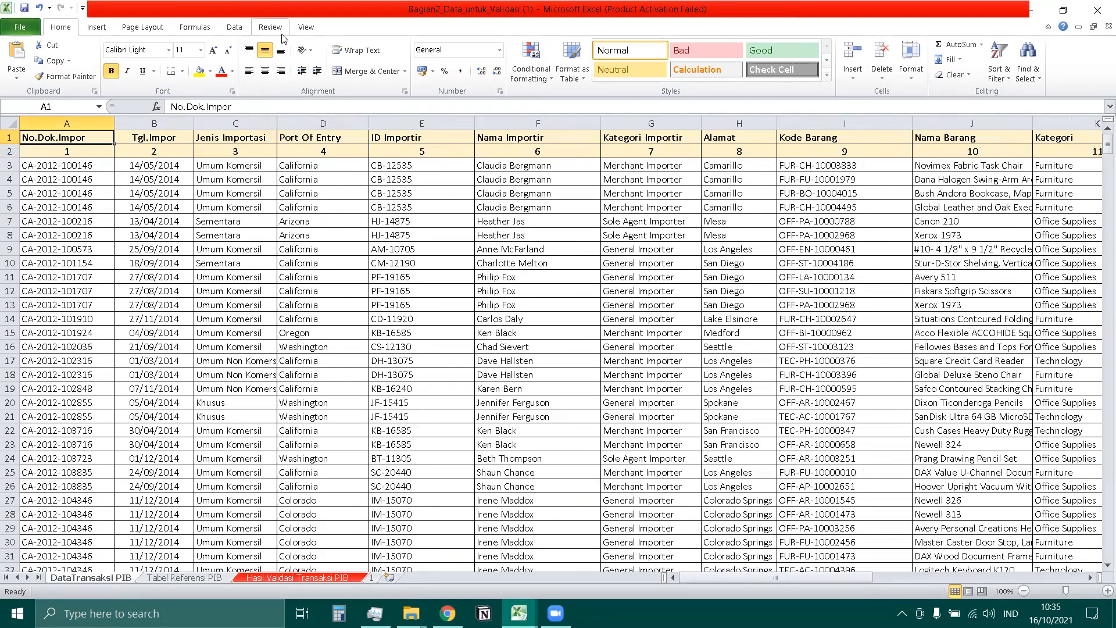
right_click(109, 578)
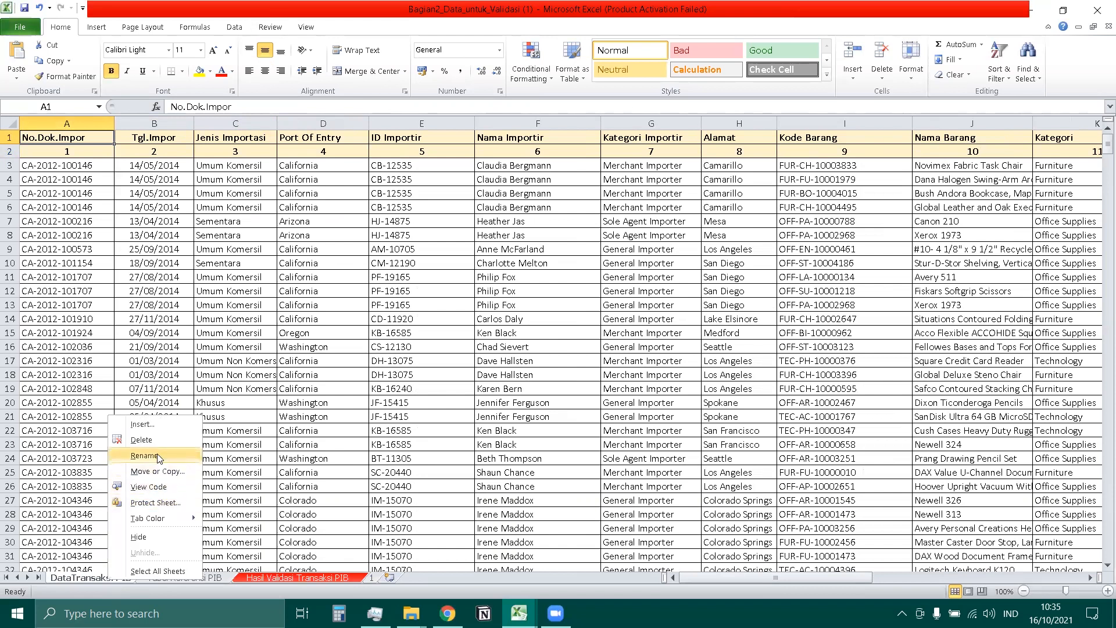
left_click(156, 471)
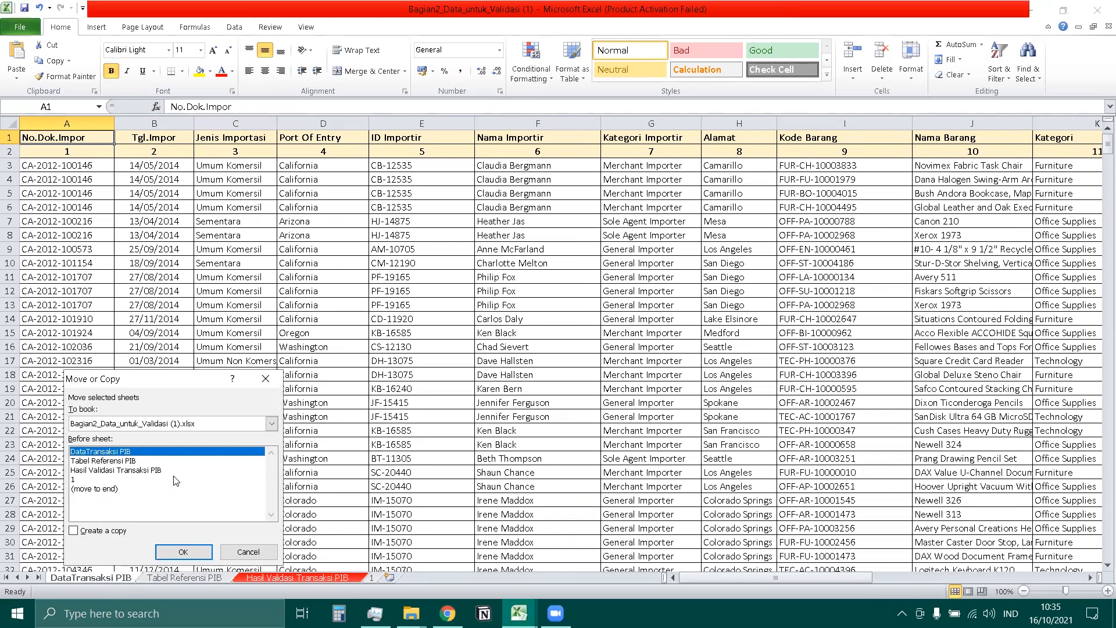
left_click(111, 490)
left_click(116, 531)
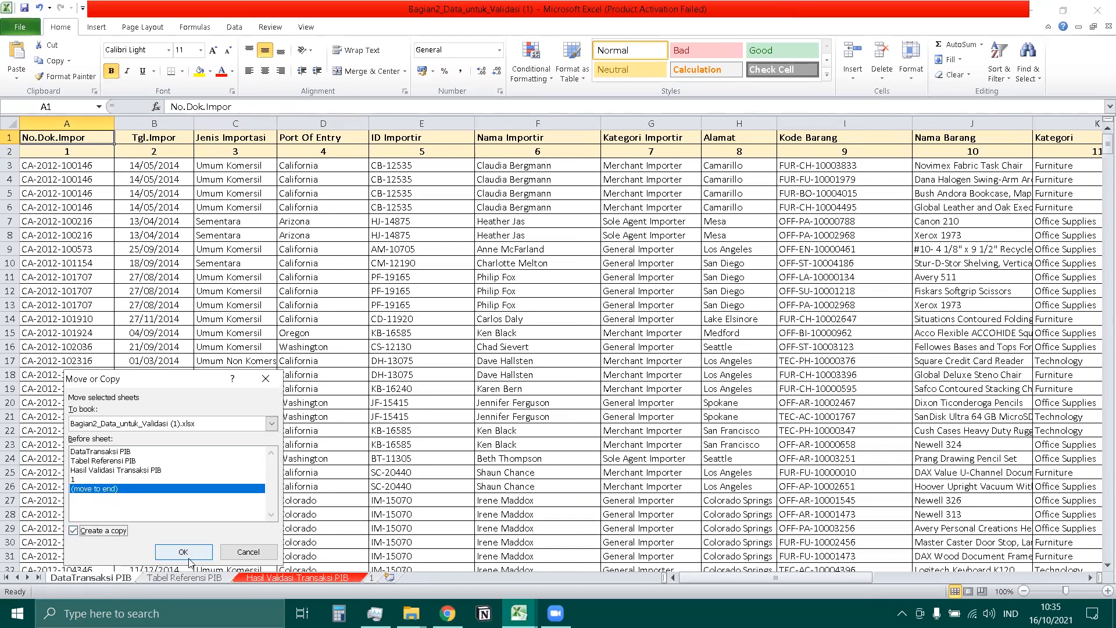
left_click(184, 553)
Rename the copied DataTransaksi PIB sheet as 2
right_click(432, 577)
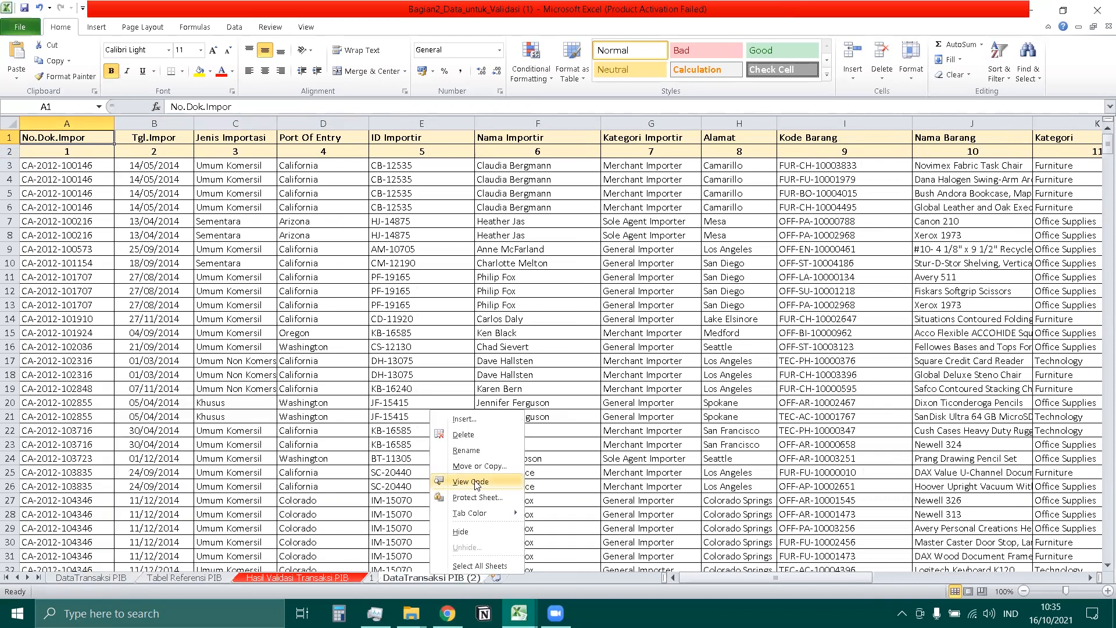
left_click(467, 450)
type("2")
key("Return")
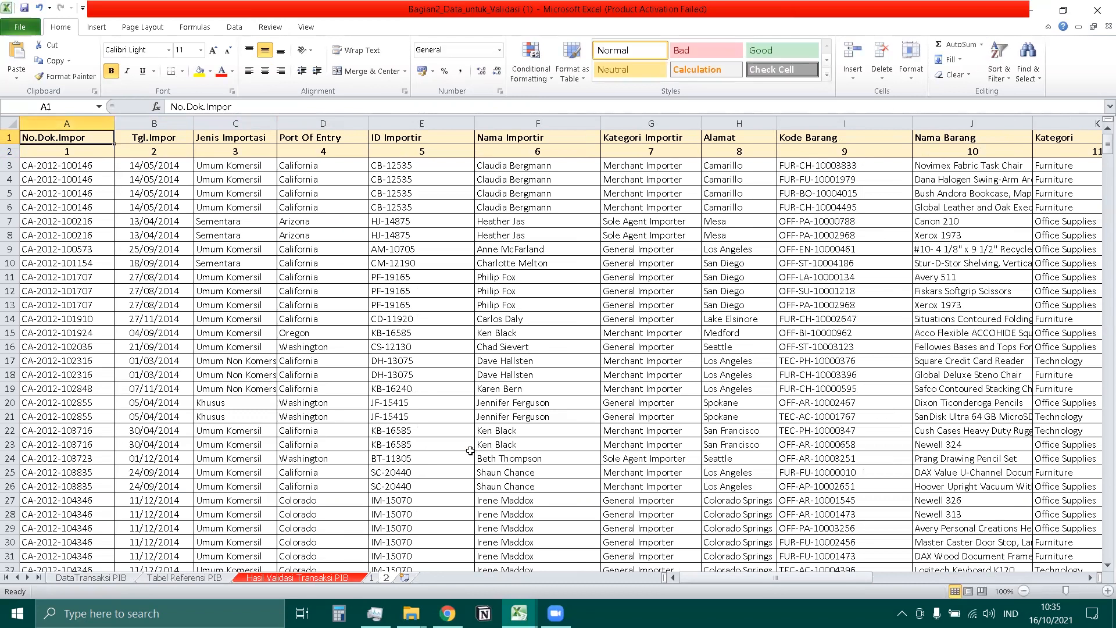
Review the error list on Hasil Validasi Transaksi PIB, and compare sheet 2's Bea Masuk column with the tariff rates on Tabel Referensi PIB
left_click(318, 576)
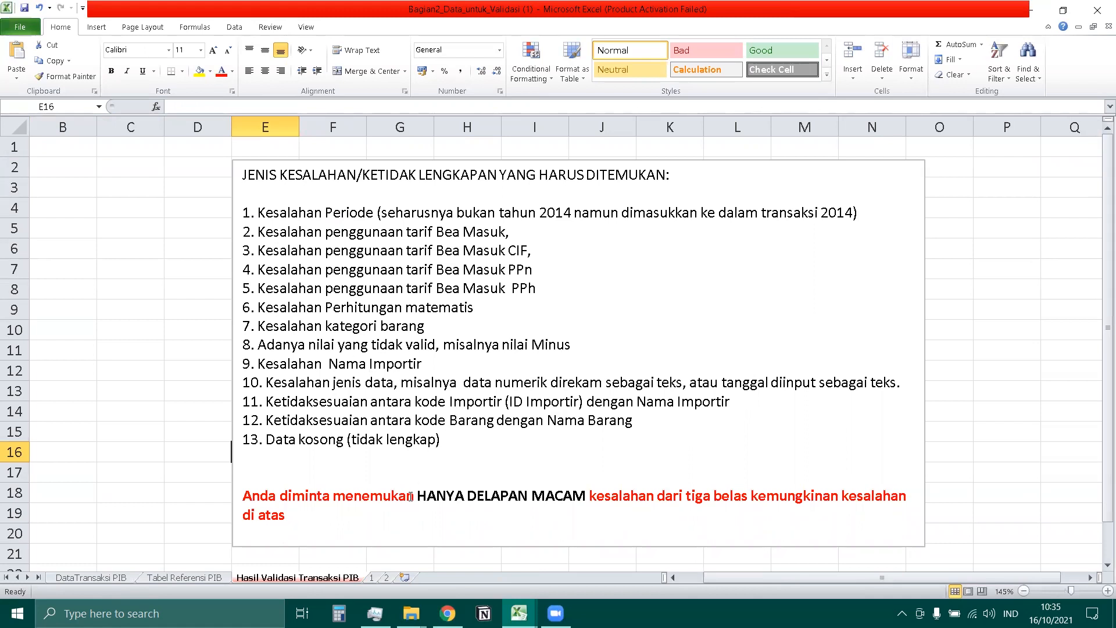
left_click(386, 578)
left_click_drag(773, 580, 929, 589)
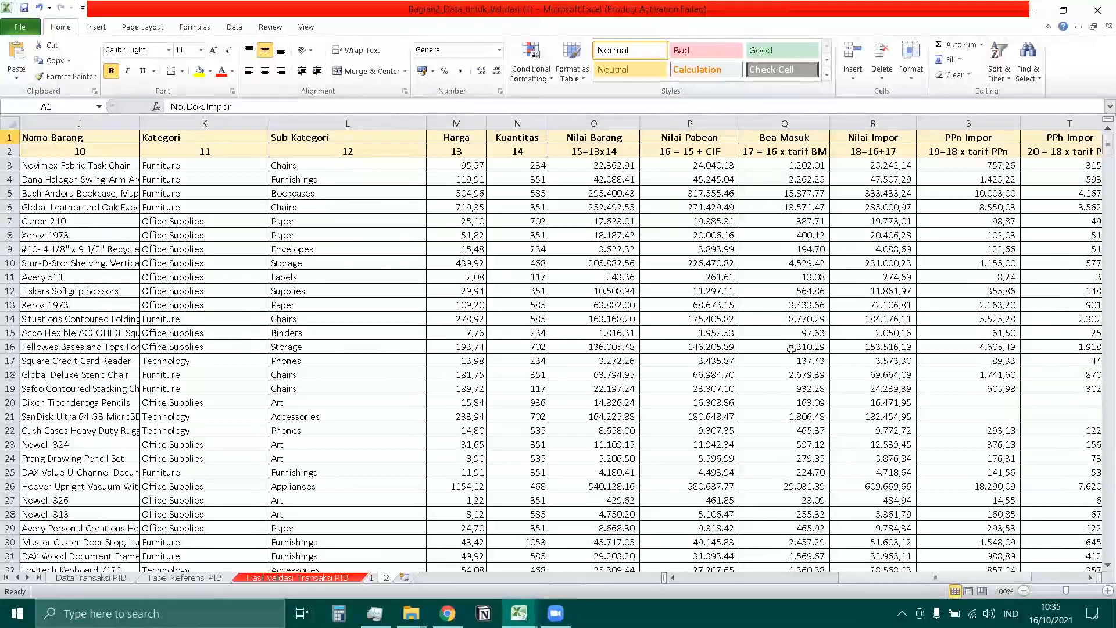
left_click(781, 138)
left_click(801, 152)
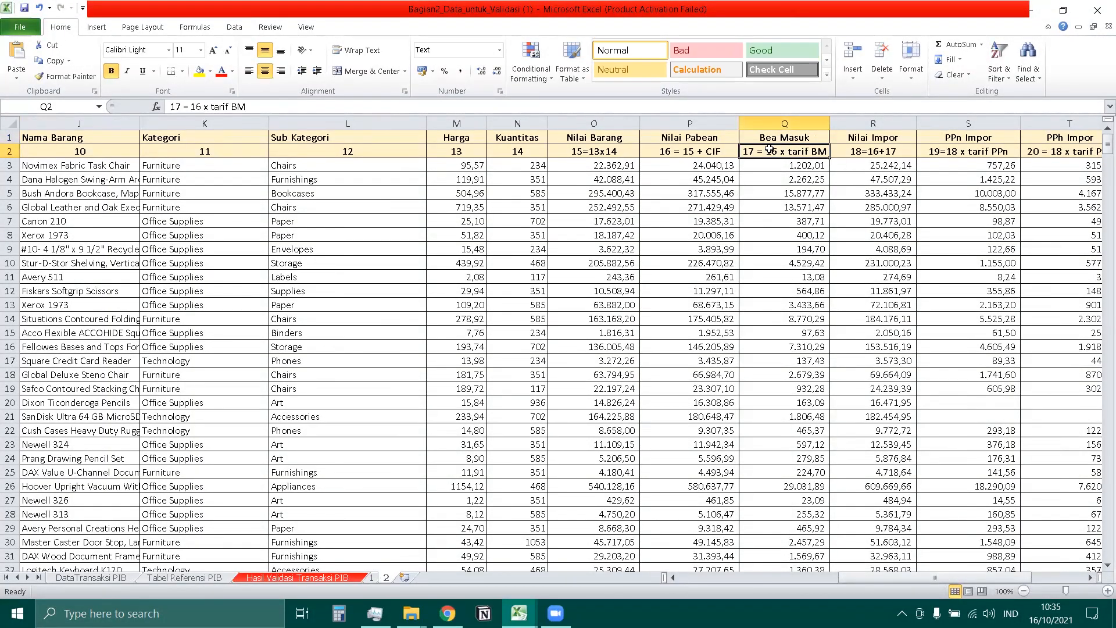
left_click(185, 578)
left_click(348, 164)
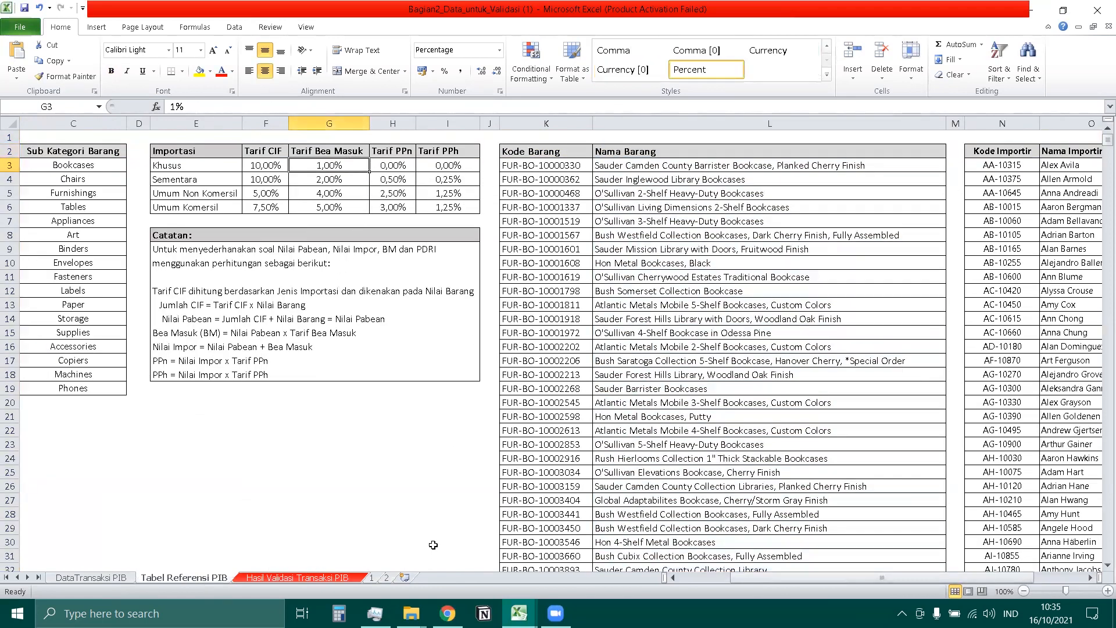
left_click(389, 577)
left_click(791, 177)
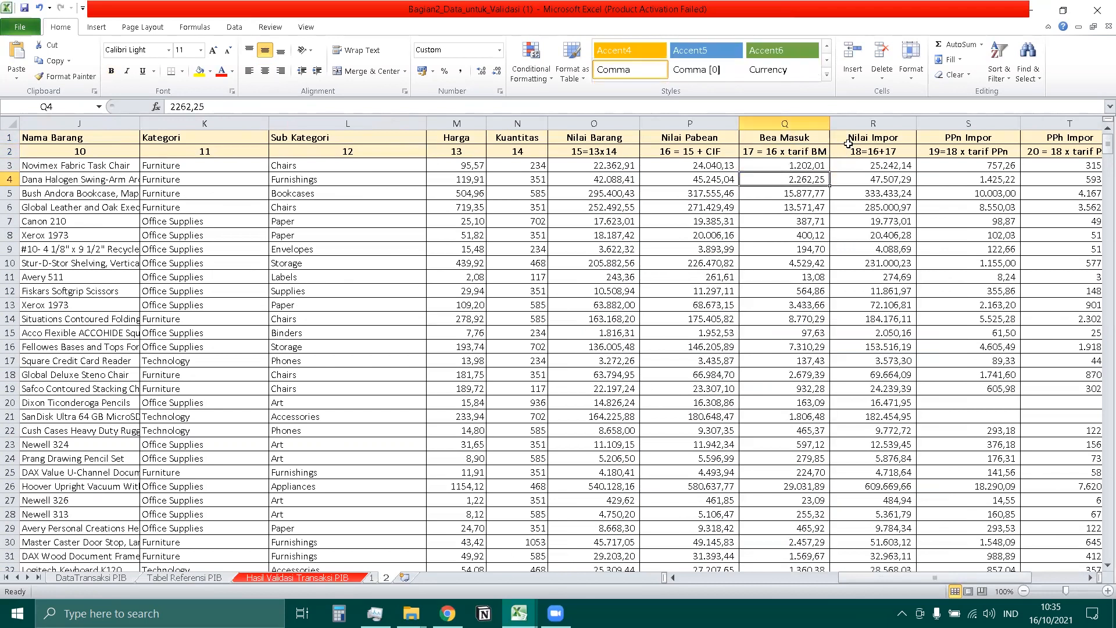
Insert an entire new column before Nilai Impor on sheet 2
left_click(848, 143)
right_click(848, 144)
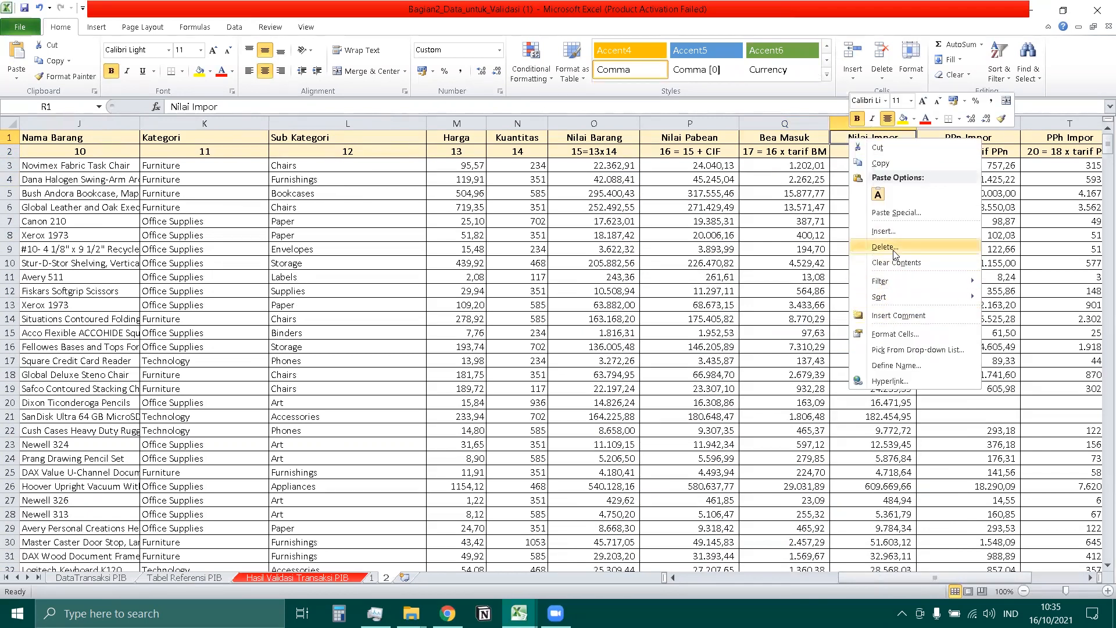
left_click(883, 231)
left_click(863, 257)
left_click(877, 271)
left_click(883, 235)
Give the new column its header by linking R1 to the Tarif Bea Masuk heading in G2 of Tabel Referensi PIB
left_click(862, 137)
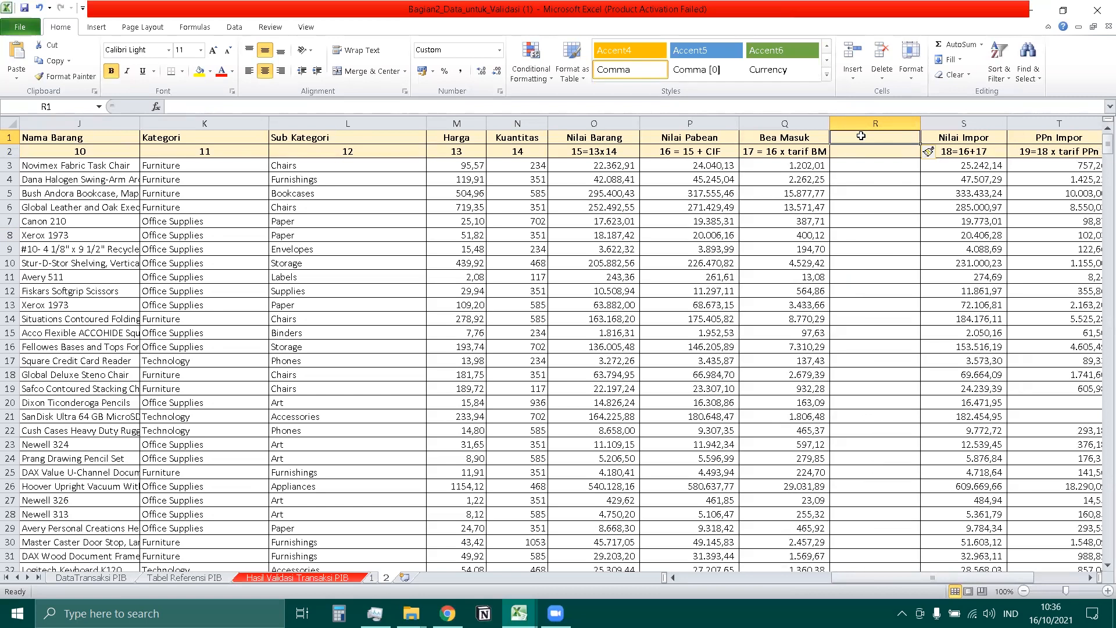
type("=")
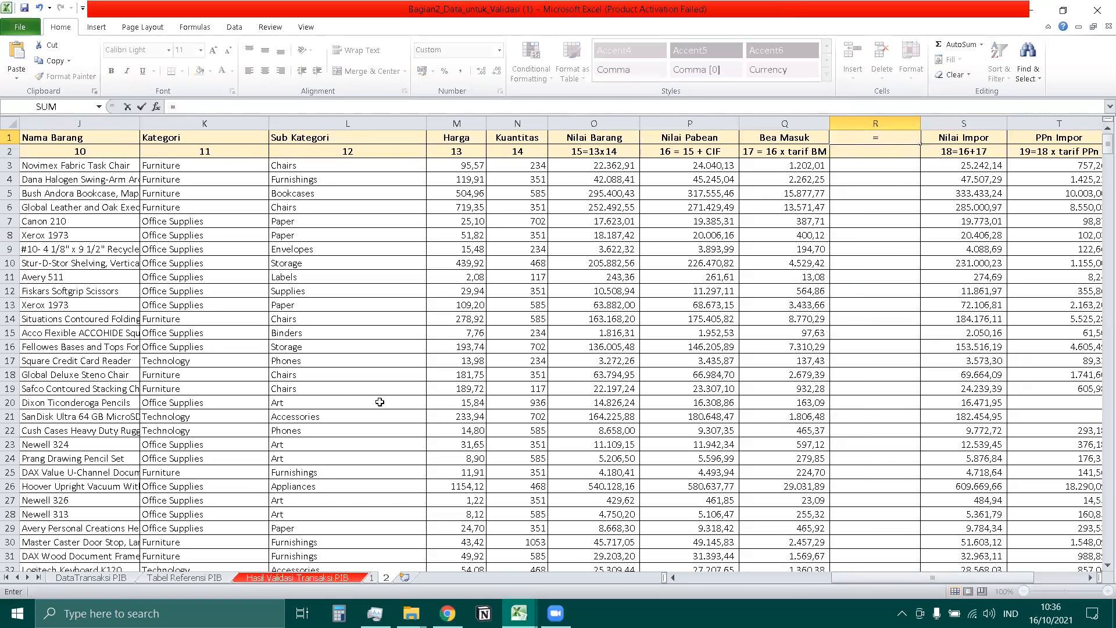
left_click(201, 578)
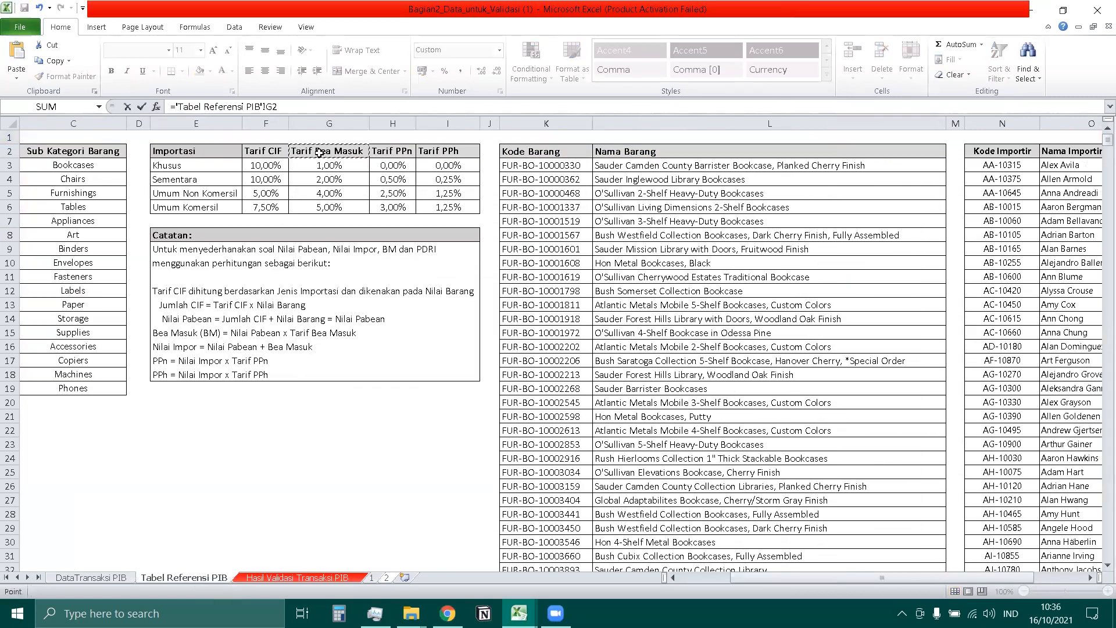
left_click(318, 152)
key("Return")
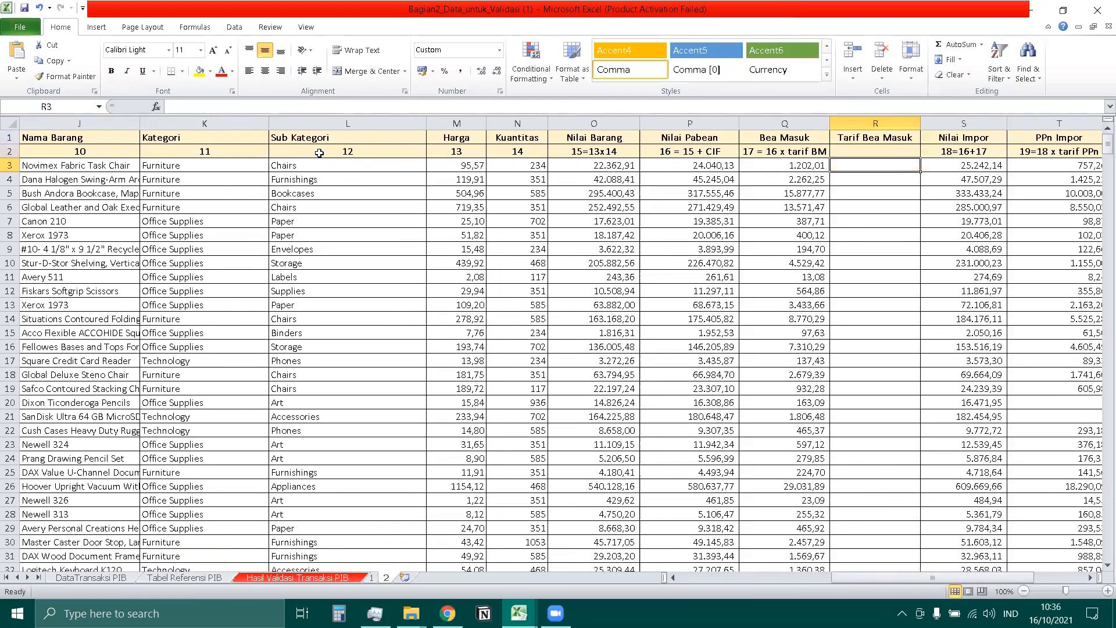
Begin a VLOOKUP formula in R3 with the Jenis Importasi cell C3 as the lookup value
type("=vloo")
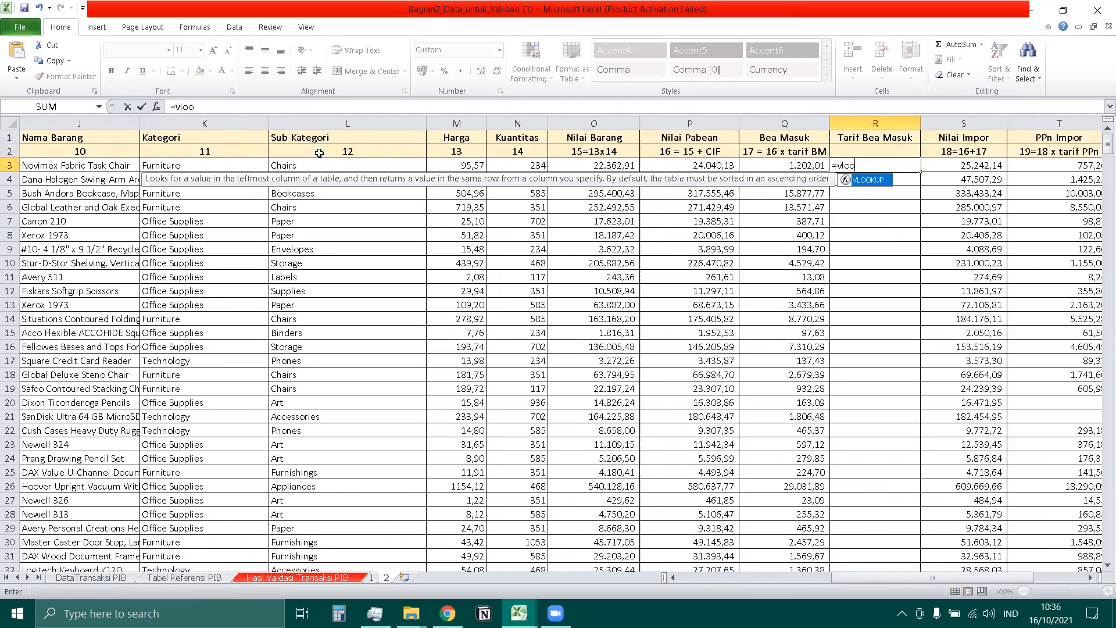
type("kup(")
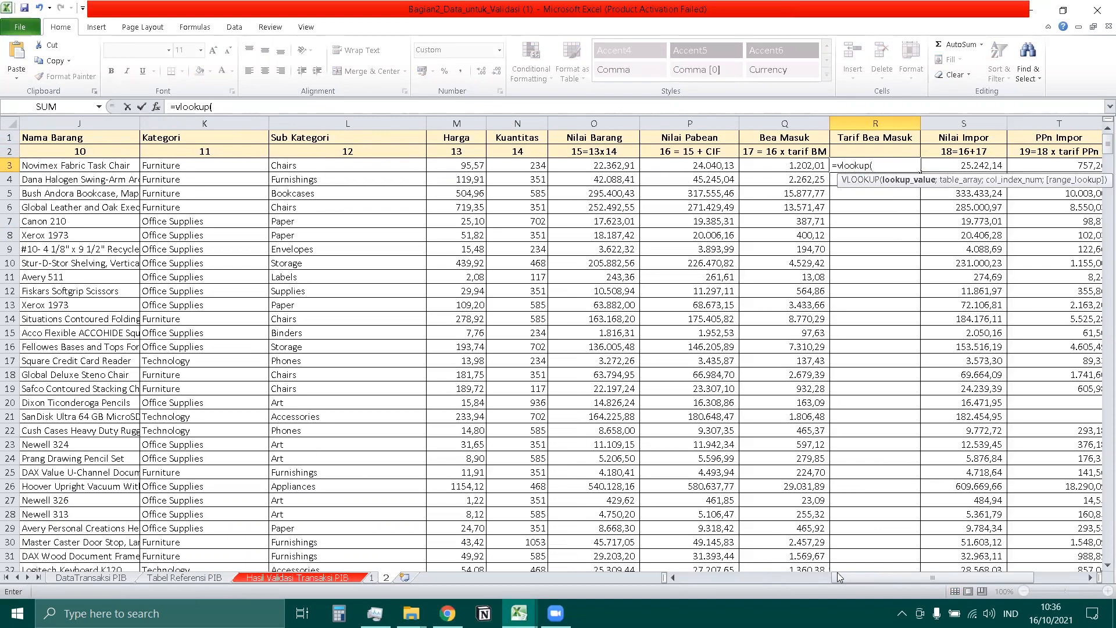
left_click_drag(851, 575, 674, 581)
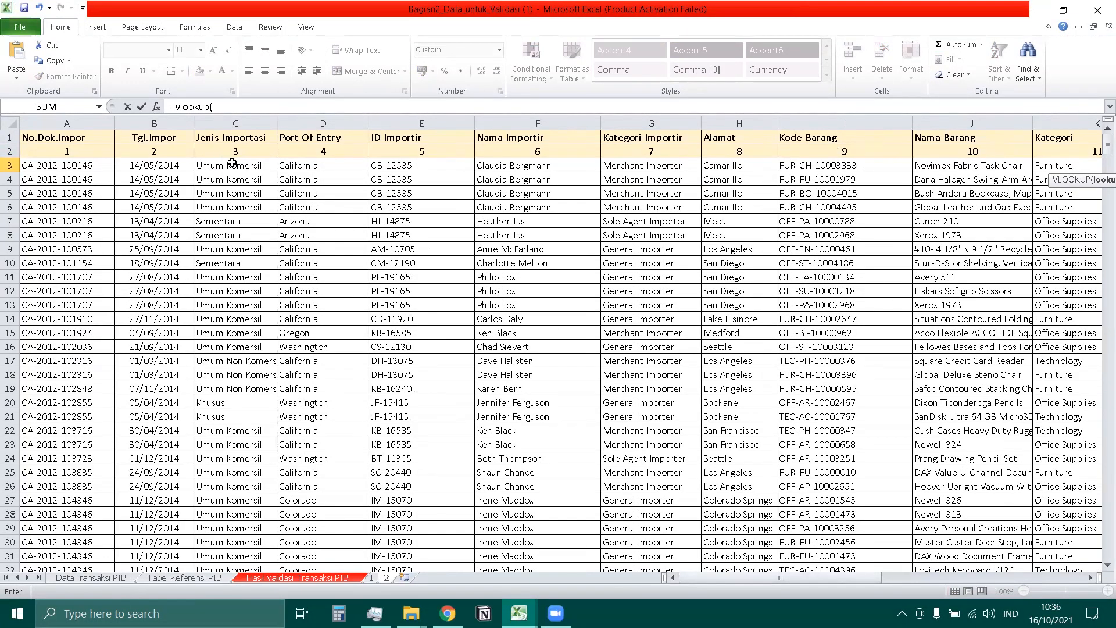
left_click(233, 163)
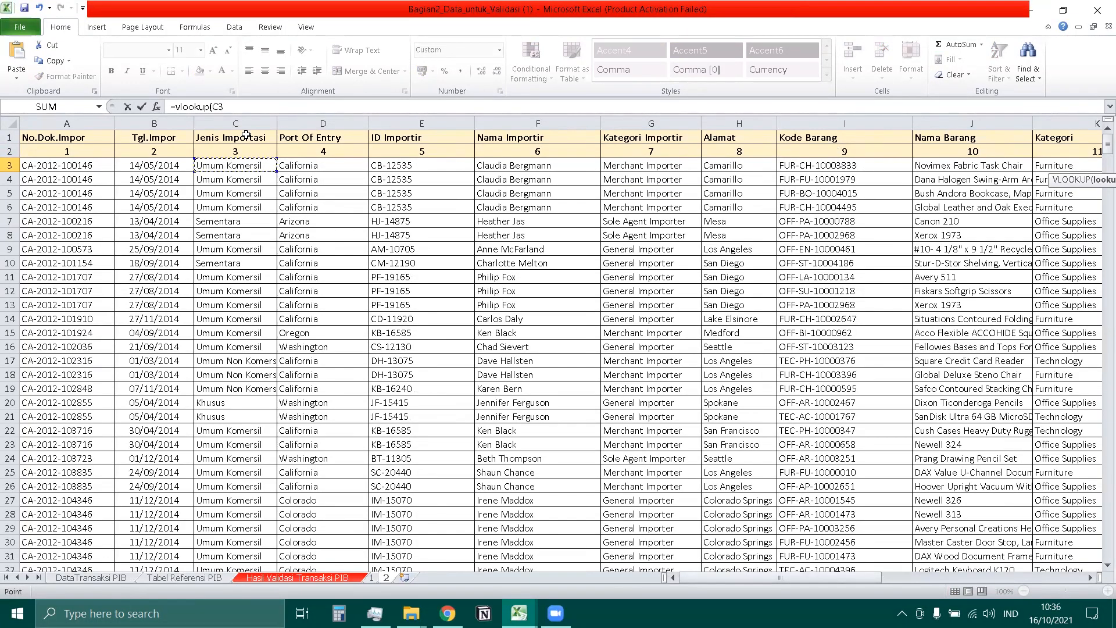
left_click(257, 107)
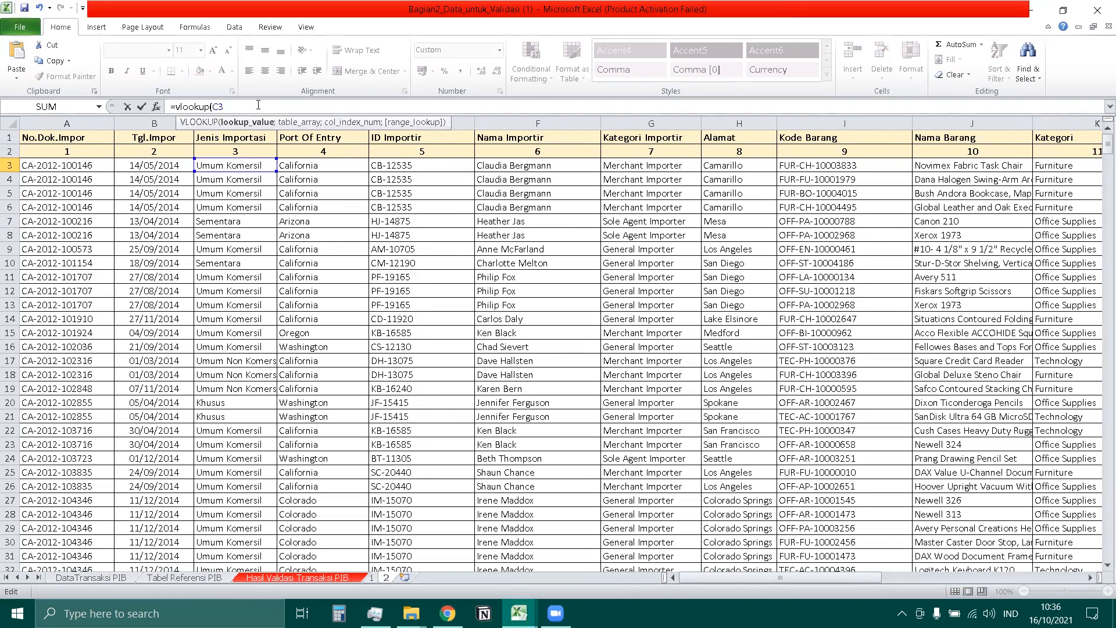
type(";")
Set the VLOOKUP table array to the tariff table on Tabel Referensi PIB with the absolute range $E$2:$I$6
left_click(184, 577)
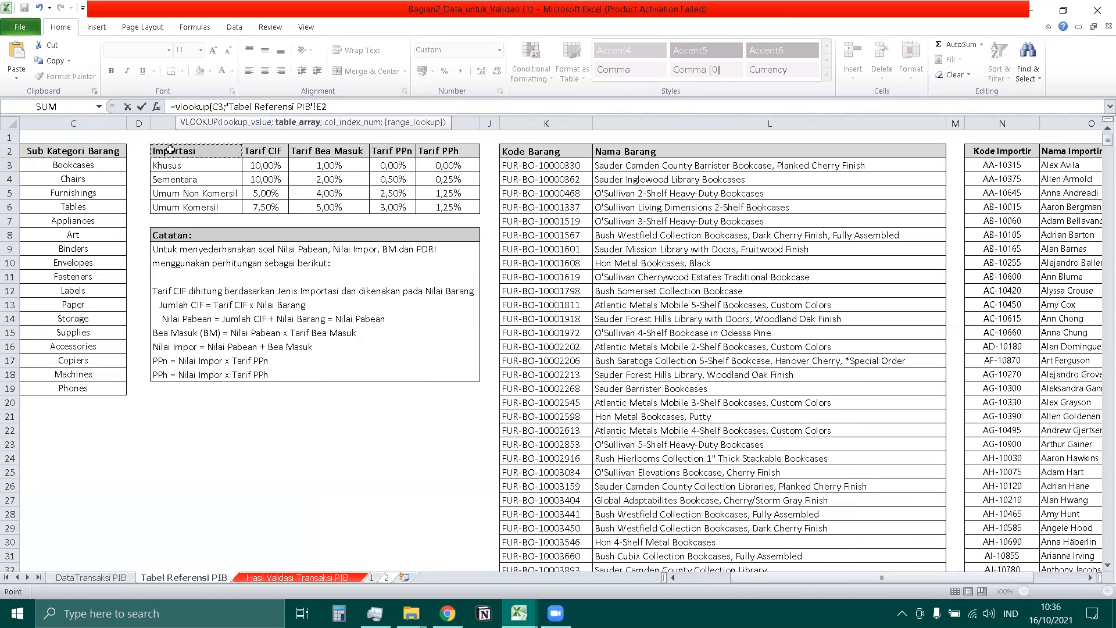
key("ctrl+shift+Right")
key("ctrl+shift+Down")
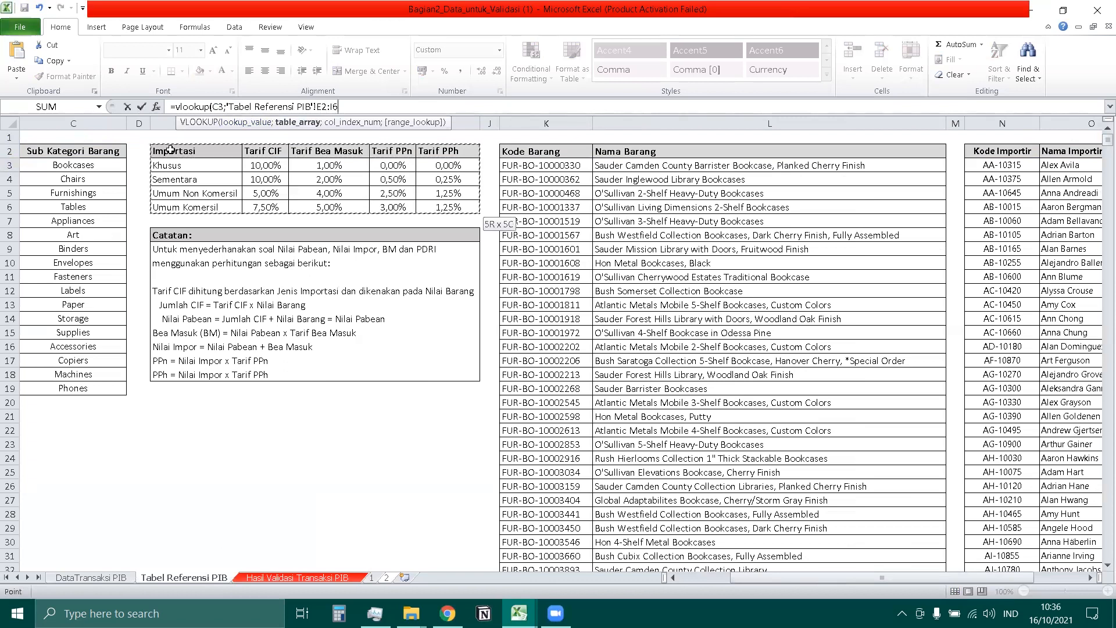
left_click(323, 105)
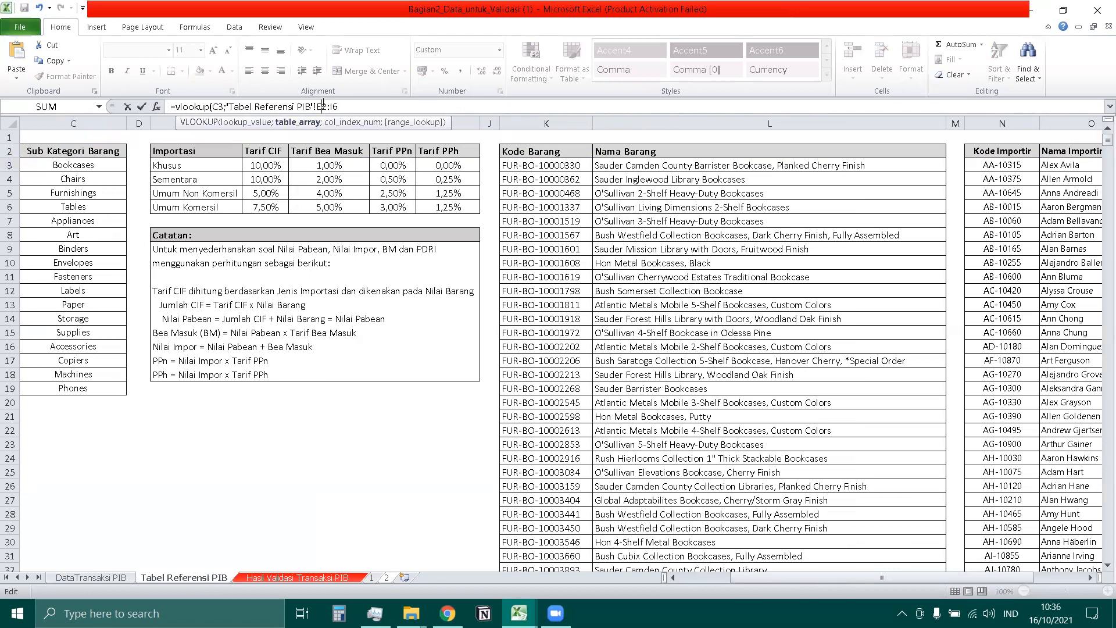
key("F4")
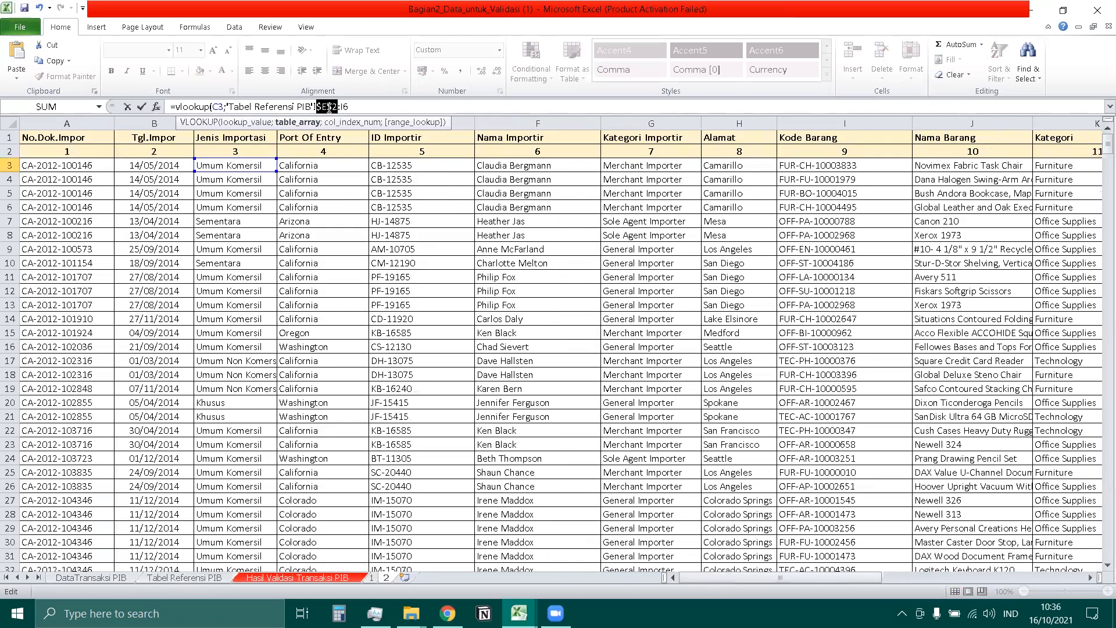
left_click(345, 106)
key("F4")
left_click(369, 105)
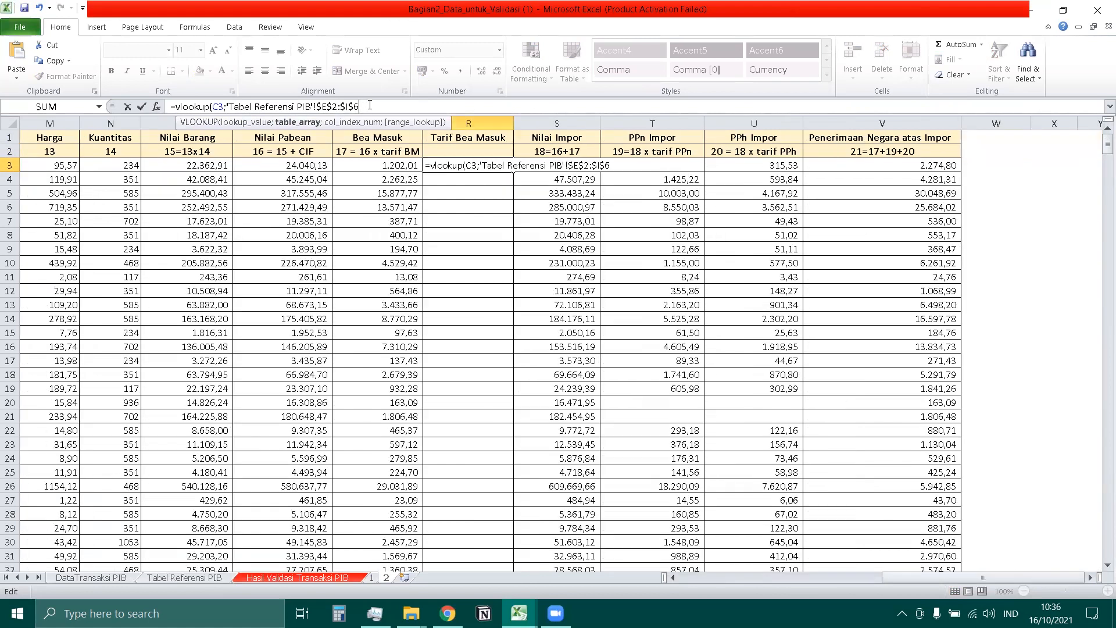
type(";")
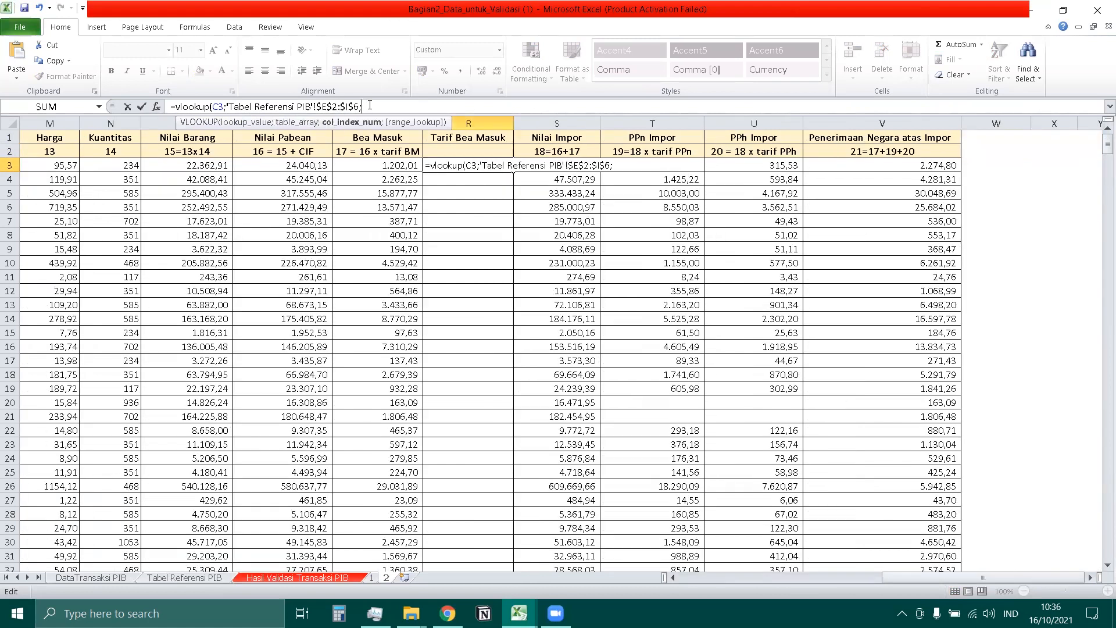
left_click(208, 578)
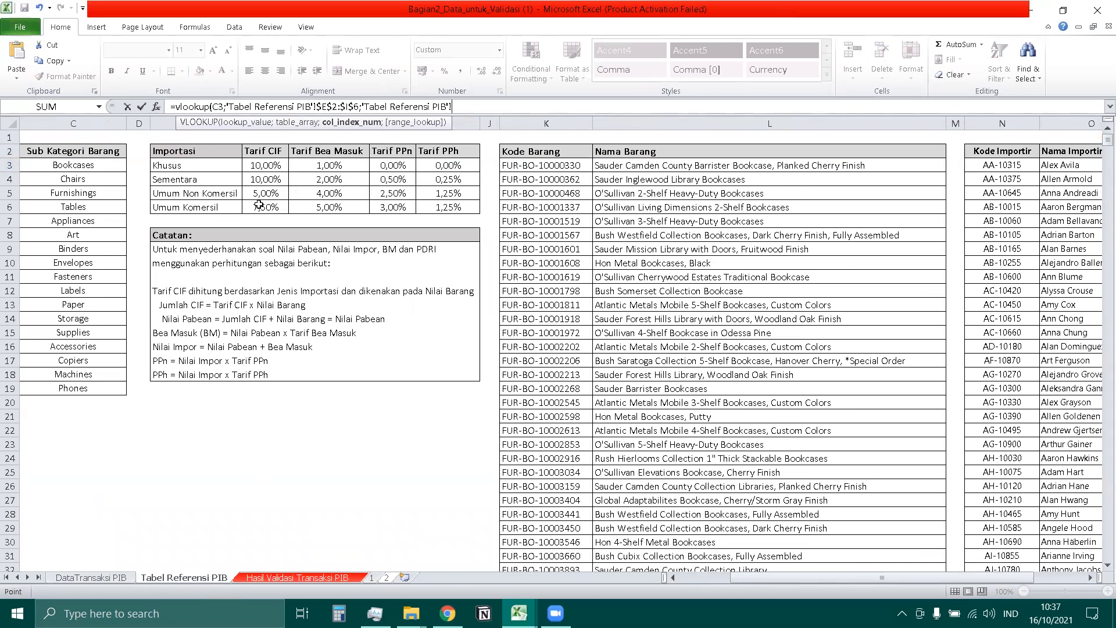
key("BackSpace")
key("BackSpace")
key("BackSpace")
key("BackSpace")
key("BackSpace")
key("BackSpace")
key("BackSpace")
key("BackSpace")
key("BackSpace")
key("BackSpace")
key("BackSpace")
key("BackSpace")
key("BackSpace")
key("BackSpace")
key("BackSpace")
key("BackSpace")
key("BackSpace")
key("BackSpace")
key("BackSpace")
key("BackSpace")
key("BackSpace")
key("BackSpace")
Complete the R3 VLOOKUP with column index 3 and FALSE for an exact match
type("3;")
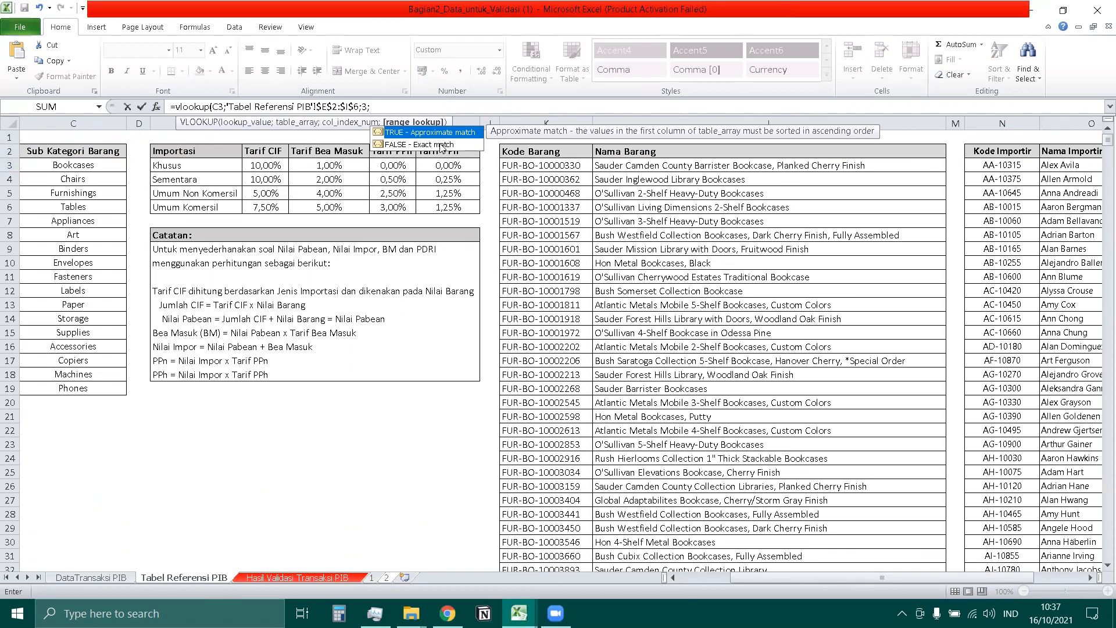
double_click(441, 146)
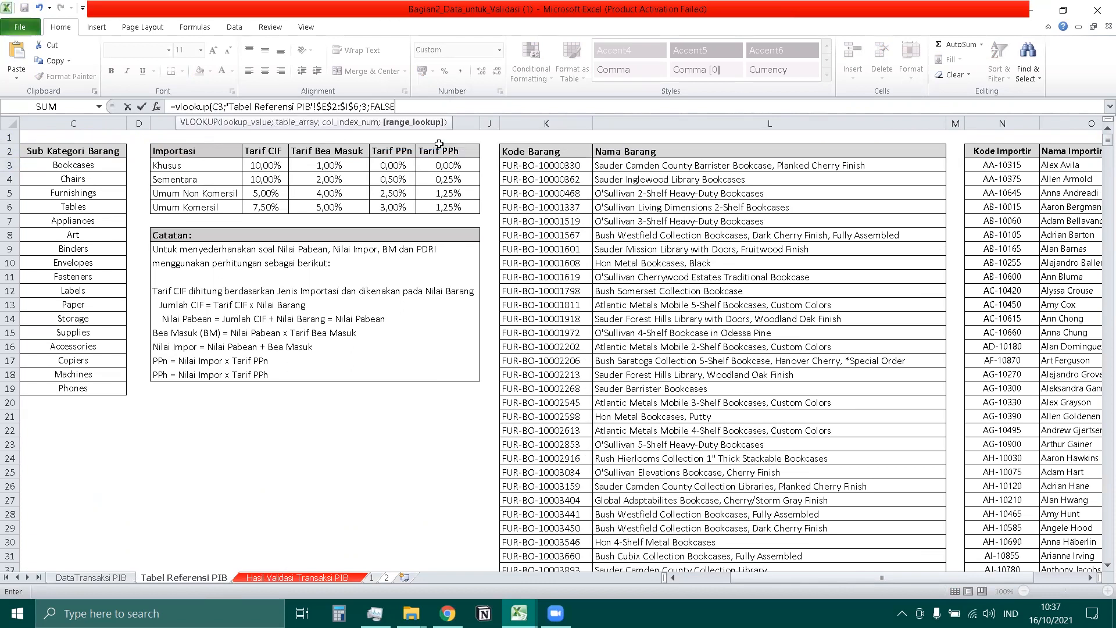
key("Return")
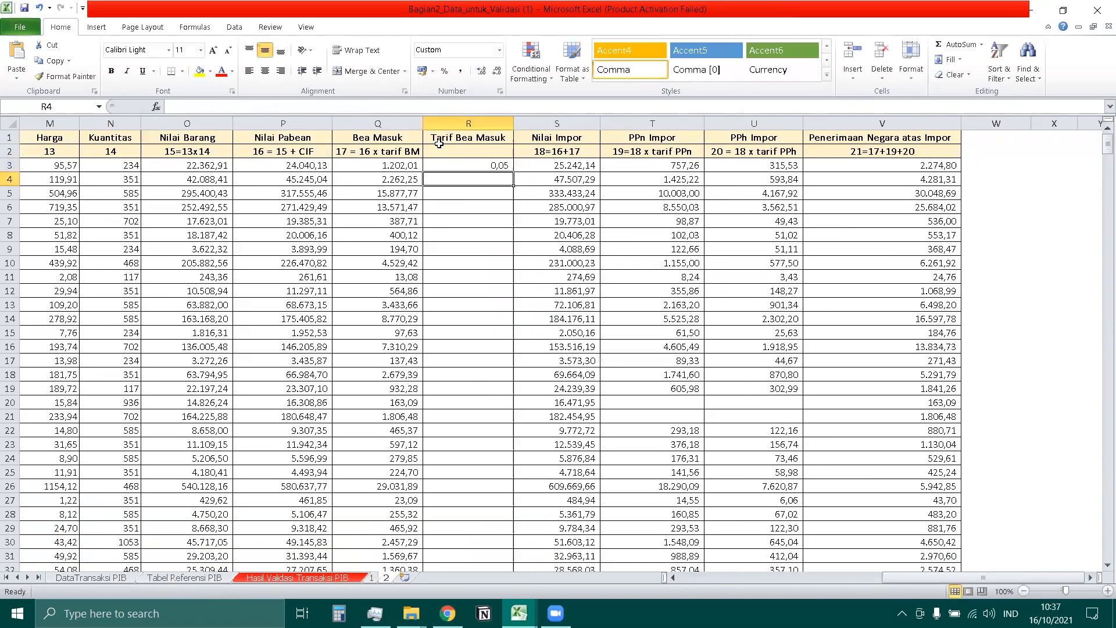
Fill the R3 VLOOKUP formula down the whole Tarif Bea Masuk column
key("Up")
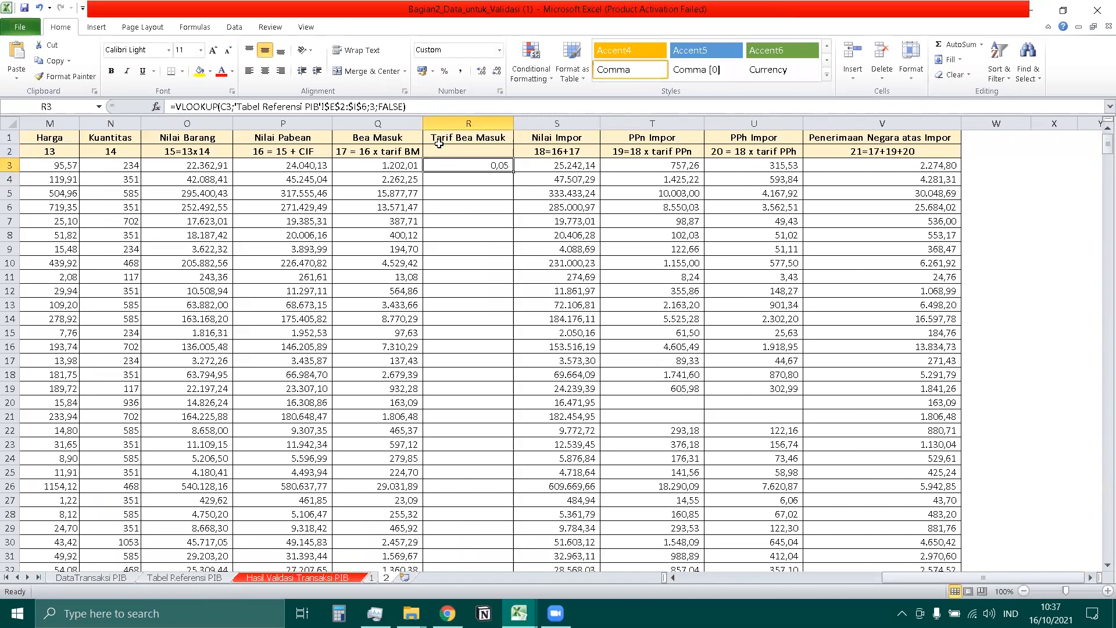
double_click(512, 172)
left_click(545, 279)
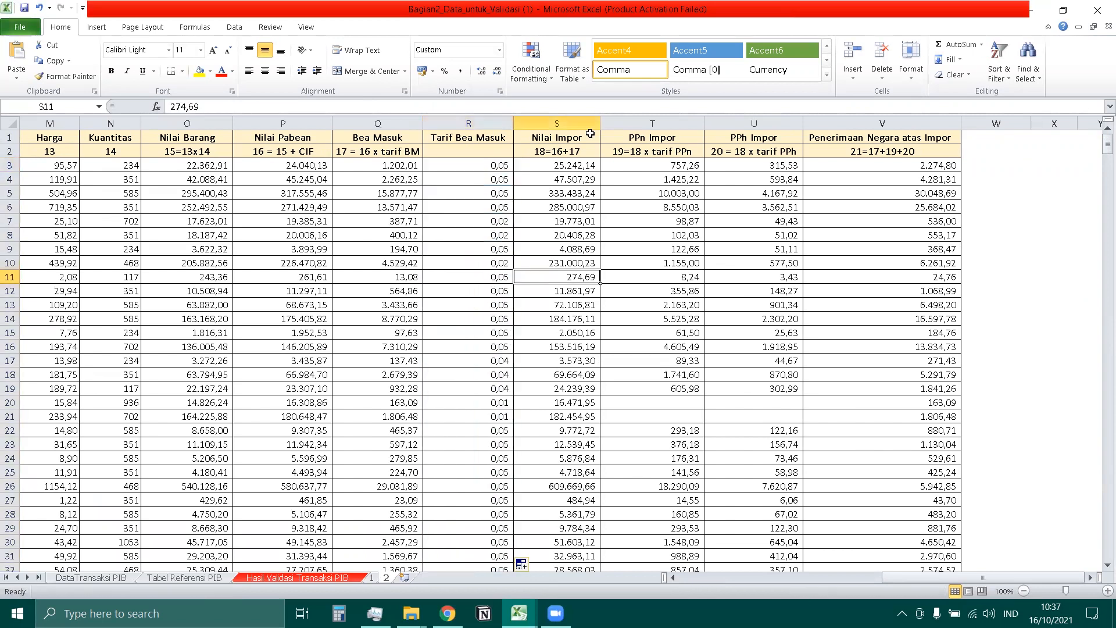
Insert an entire new column before Nilai Impor, next to Tarif Bea Masuk
left_click(384, 139)
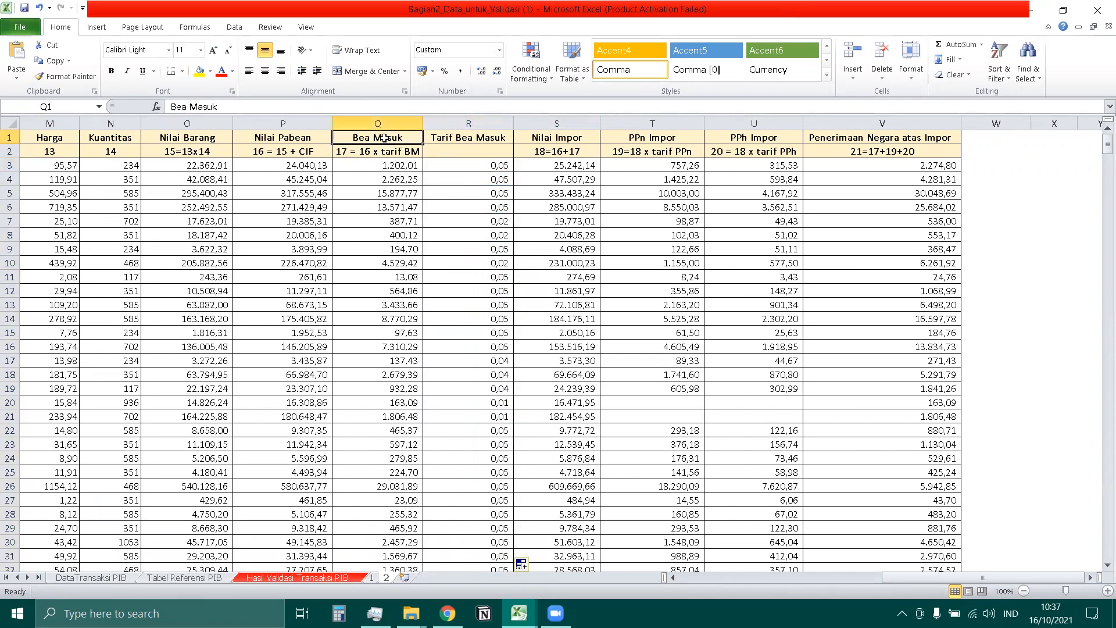
left_click(296, 166)
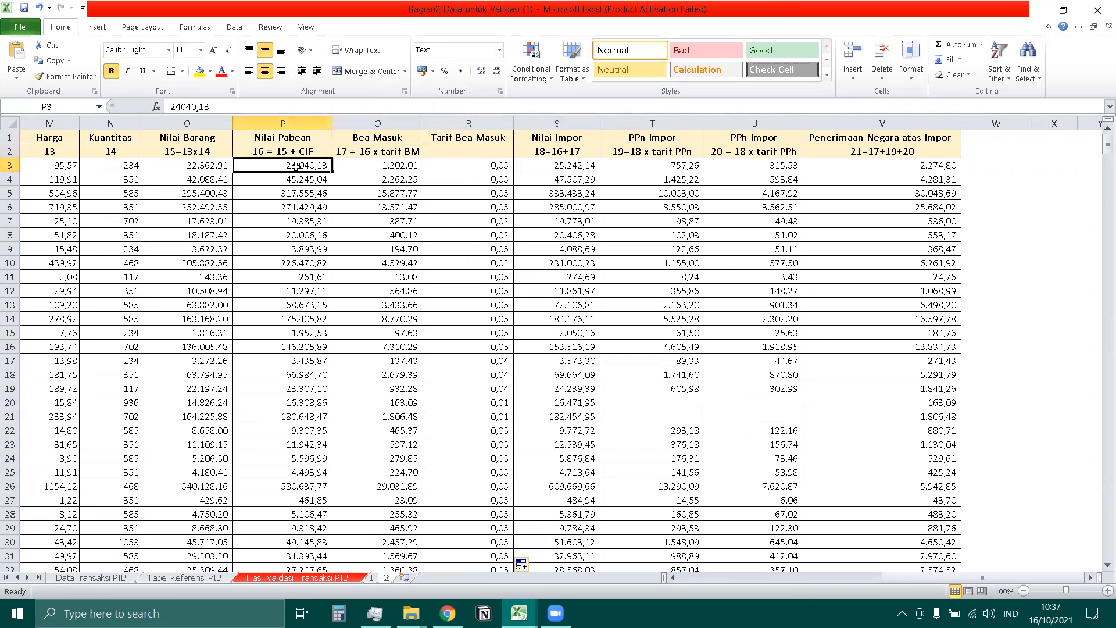
left_click(480, 168)
left_click(395, 166)
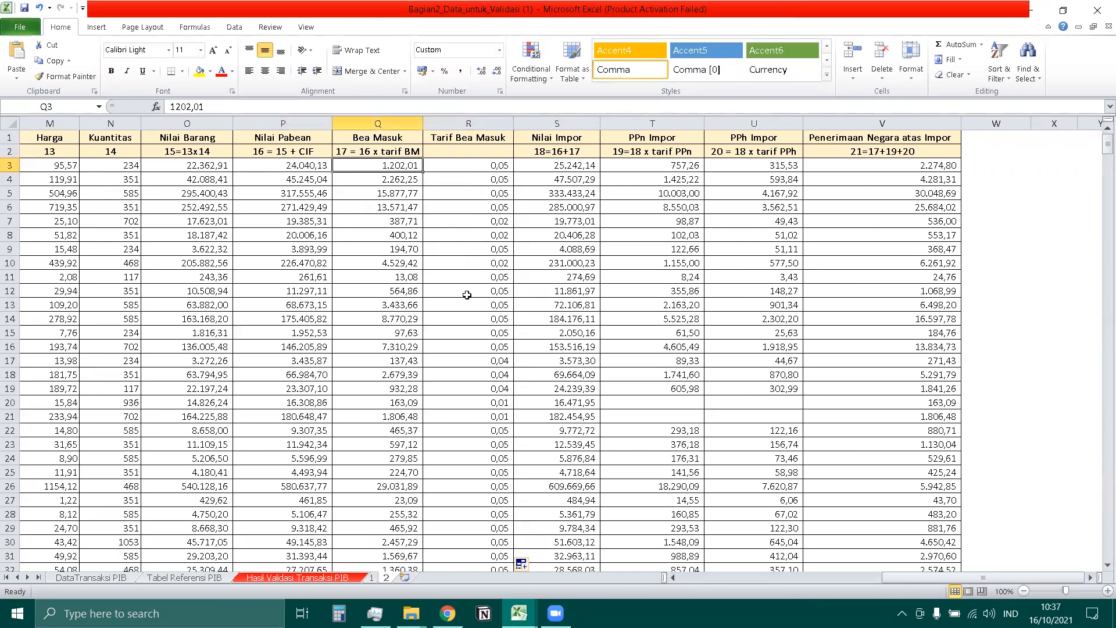
right_click(564, 139)
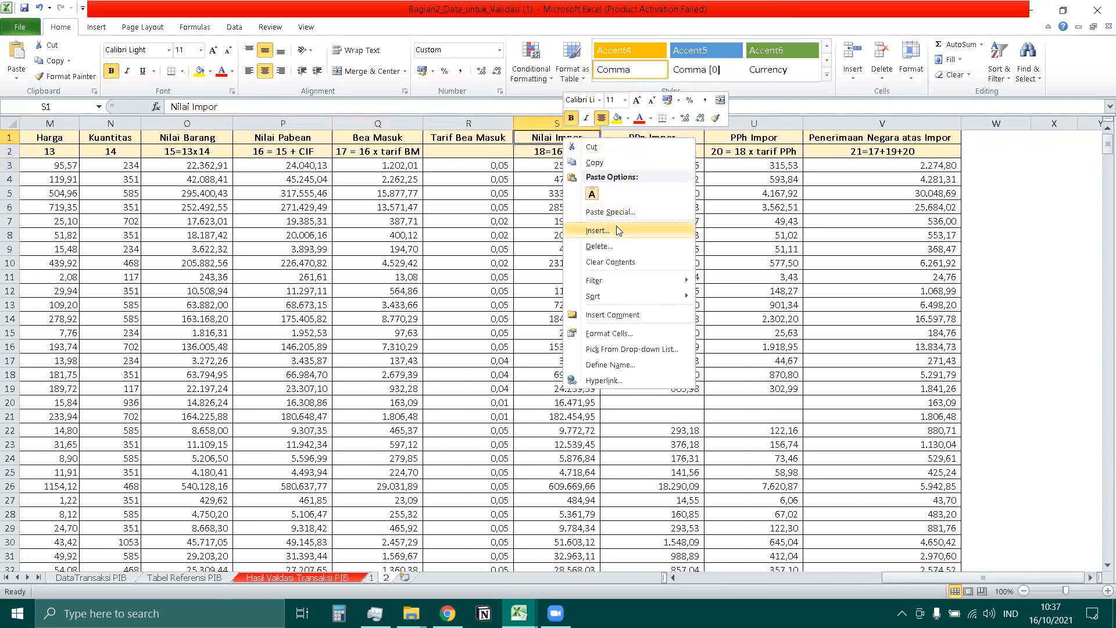
left_click(606, 231)
left_click(576, 245)
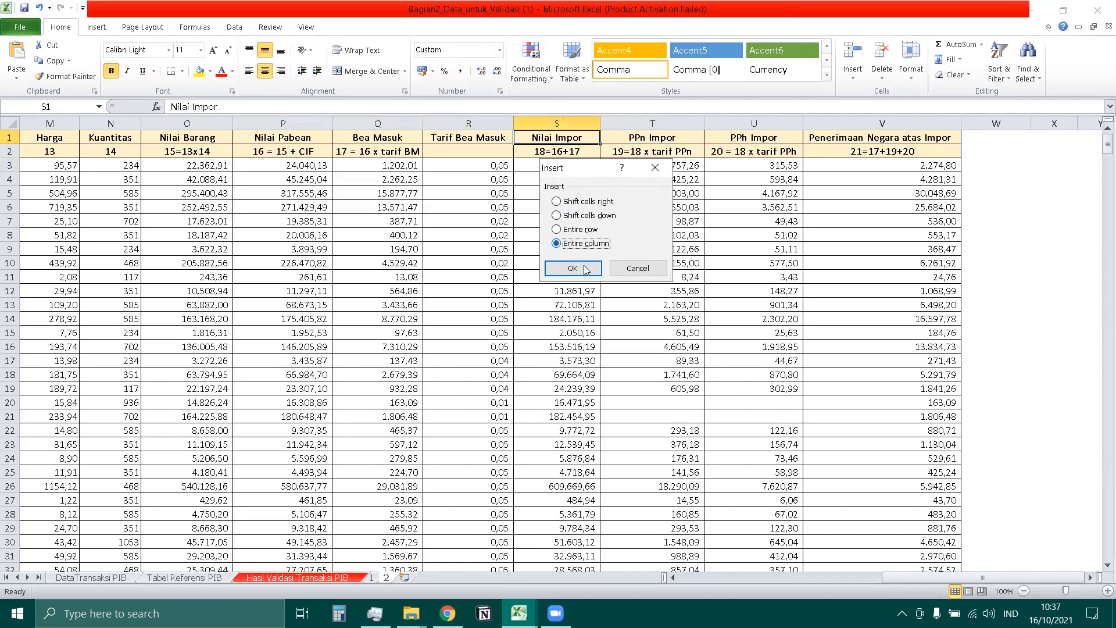
left_click(568, 270)
left_click(581, 265)
left_click(552, 139)
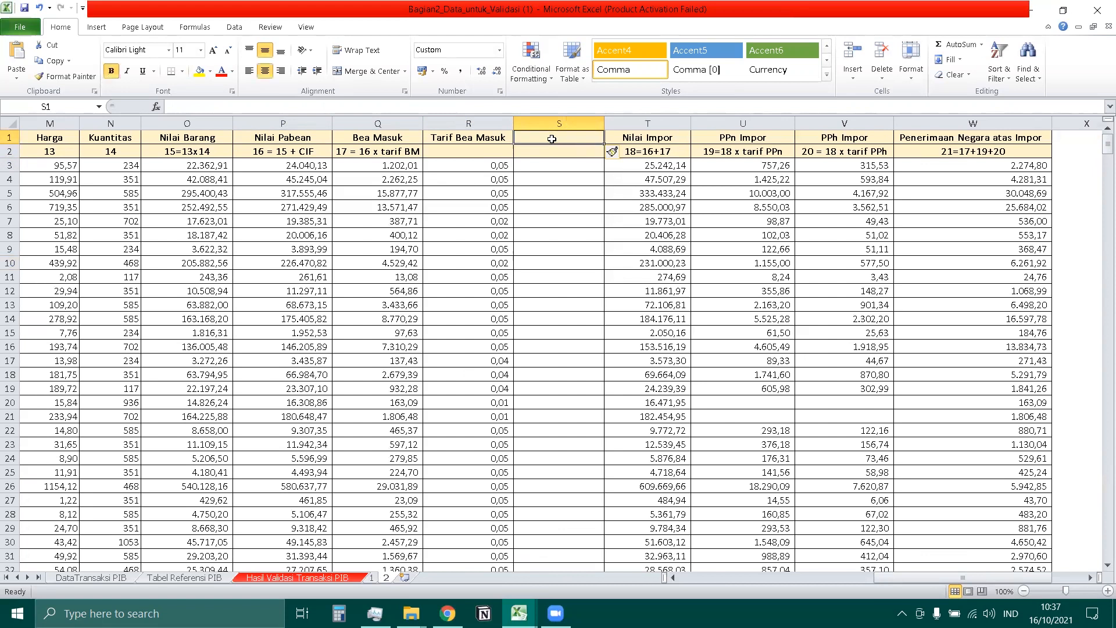
Head the new column S "Bea Masuk (Auditor)" in row 1 and widen it to fit the heading
type("Bea Ms")
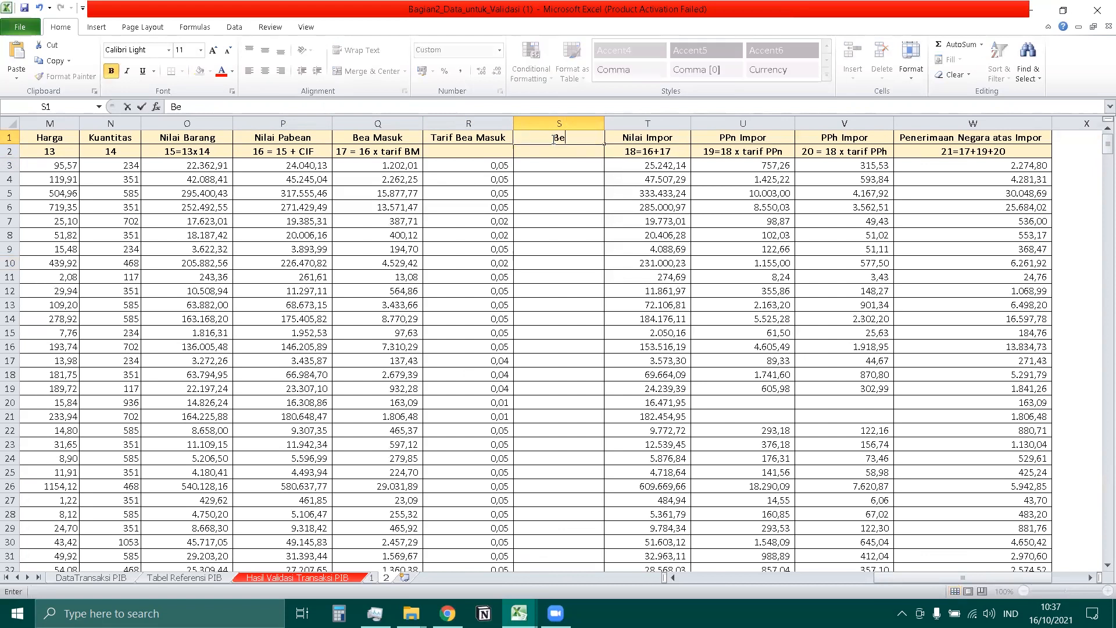
key("BackSpace")
type("asuk (Auditor")
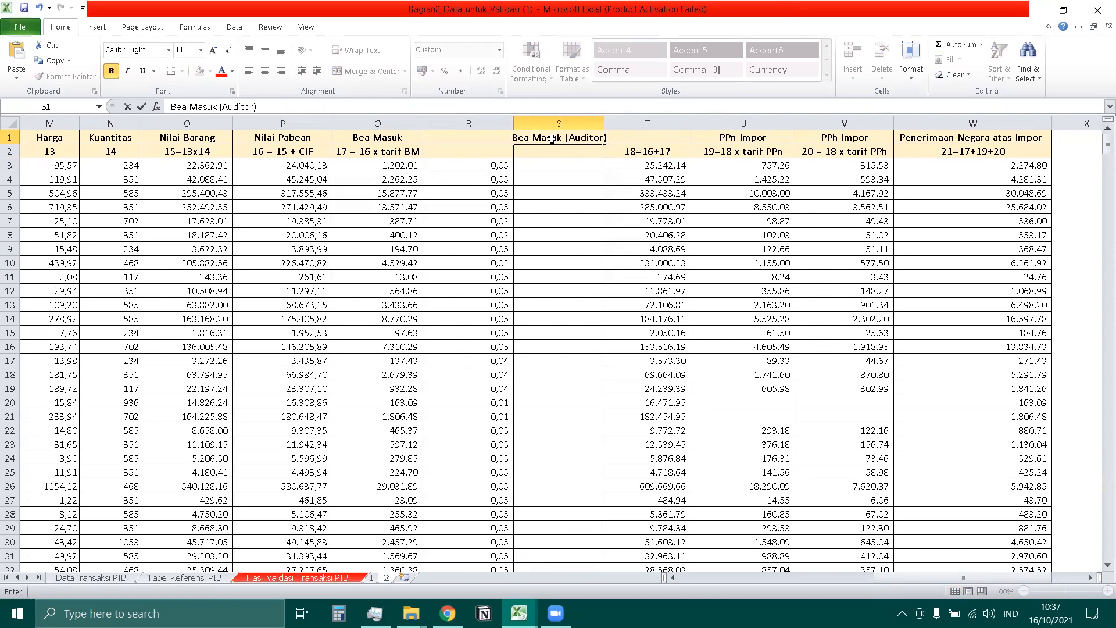
key("Return")
left_click_drag(604, 125, 622, 125)
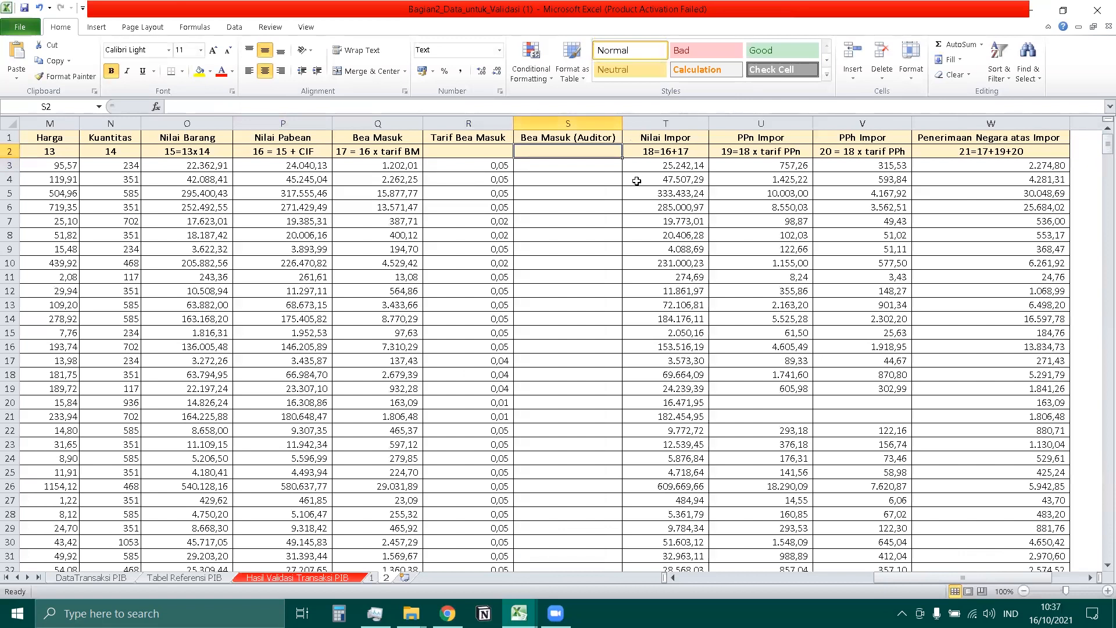
Calculate the auditor's import duty in S3 by multiplying Nilai Pabean by the tariff with =P3*R3
left_click(552, 167)
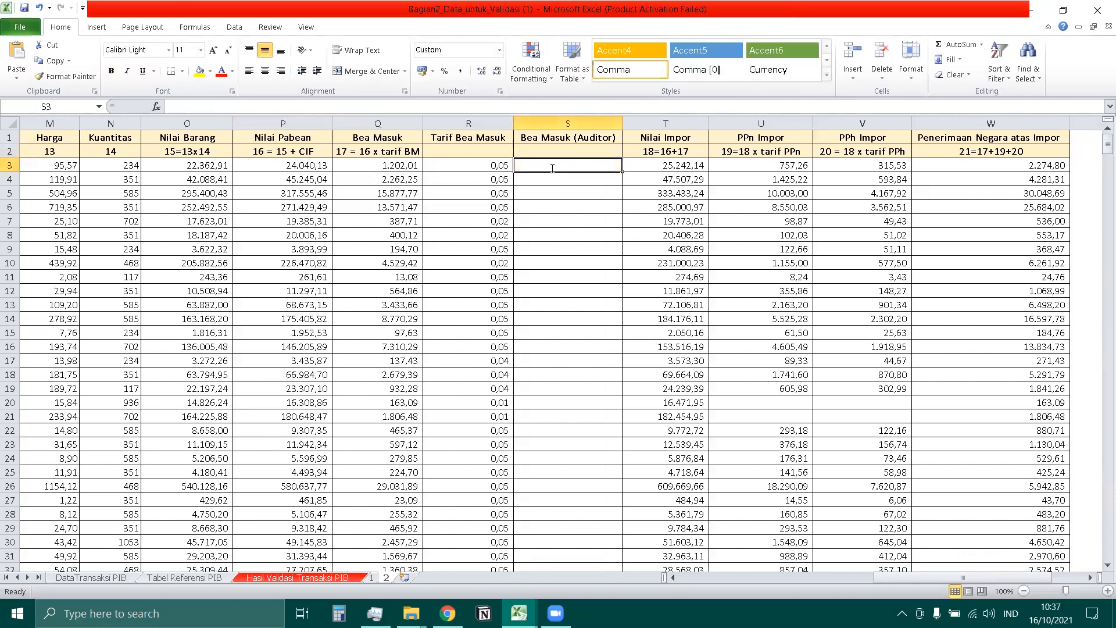
type("=")
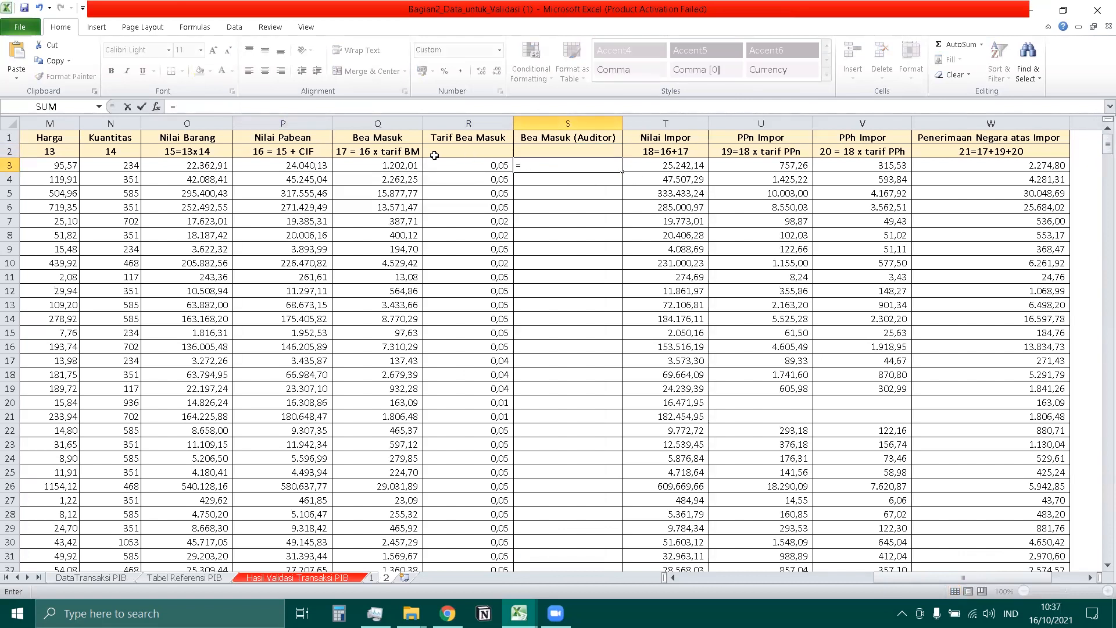
left_click(311, 165)
type("*")
left_click(447, 167)
key("Return")
key("Up")
key("Left")
key("Left")
key("Right")
key("Right")
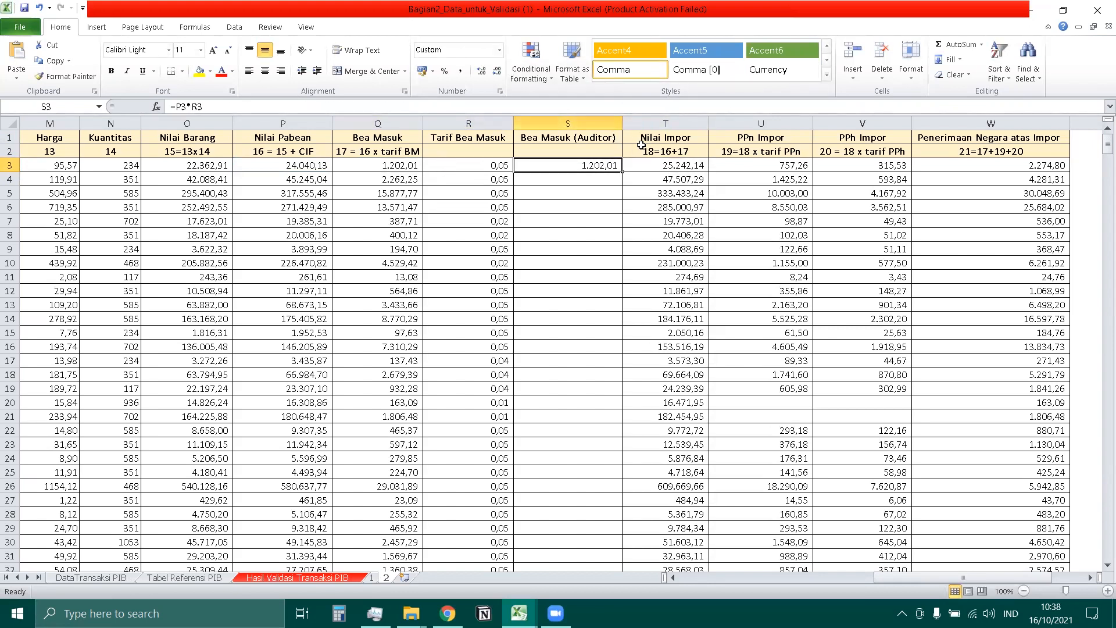
Insert an entire column before Nilai Impor and give it the heading "Validasi" in T1
left_click(642, 139)
left_click(598, 140)
left_click(658, 138)
right_click(657, 138)
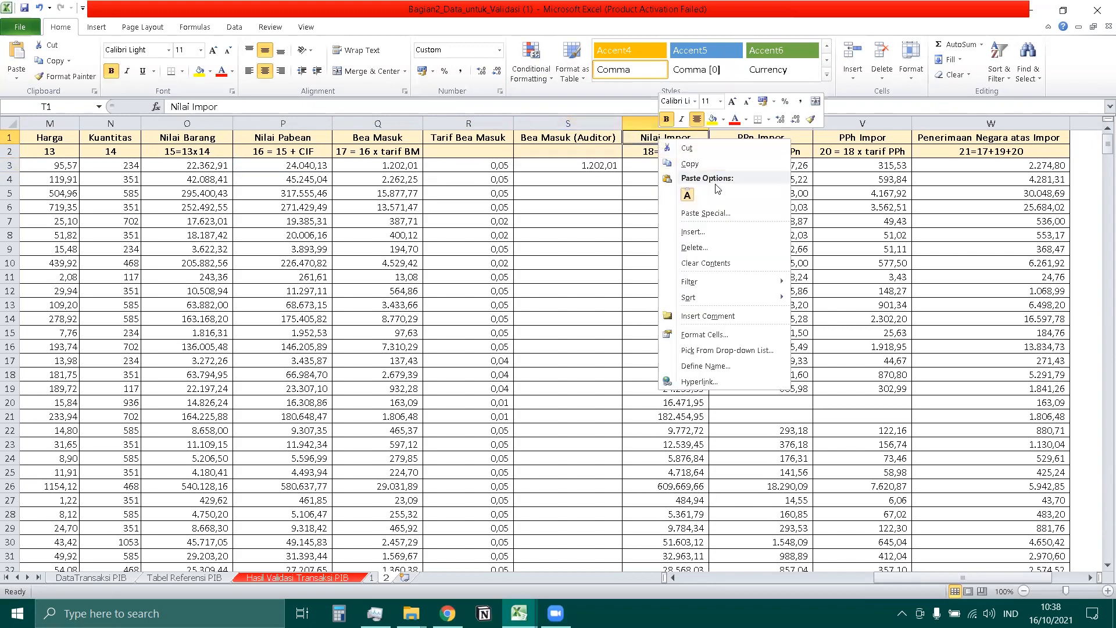
left_click(701, 229)
left_click(692, 244)
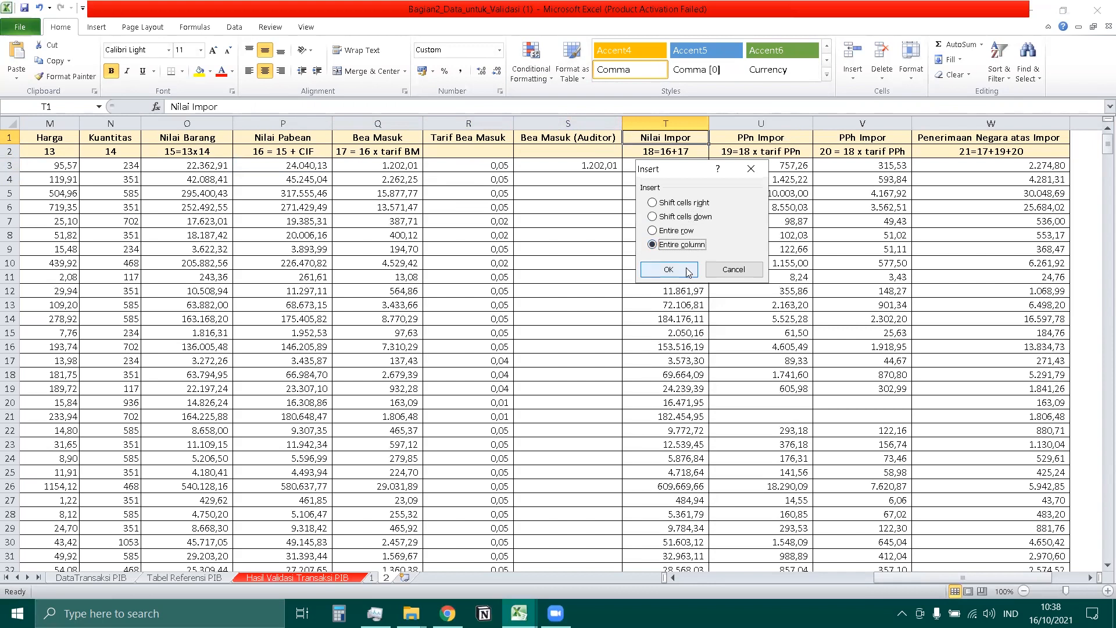
left_click(684, 270)
type("Validasi")
key("Return")
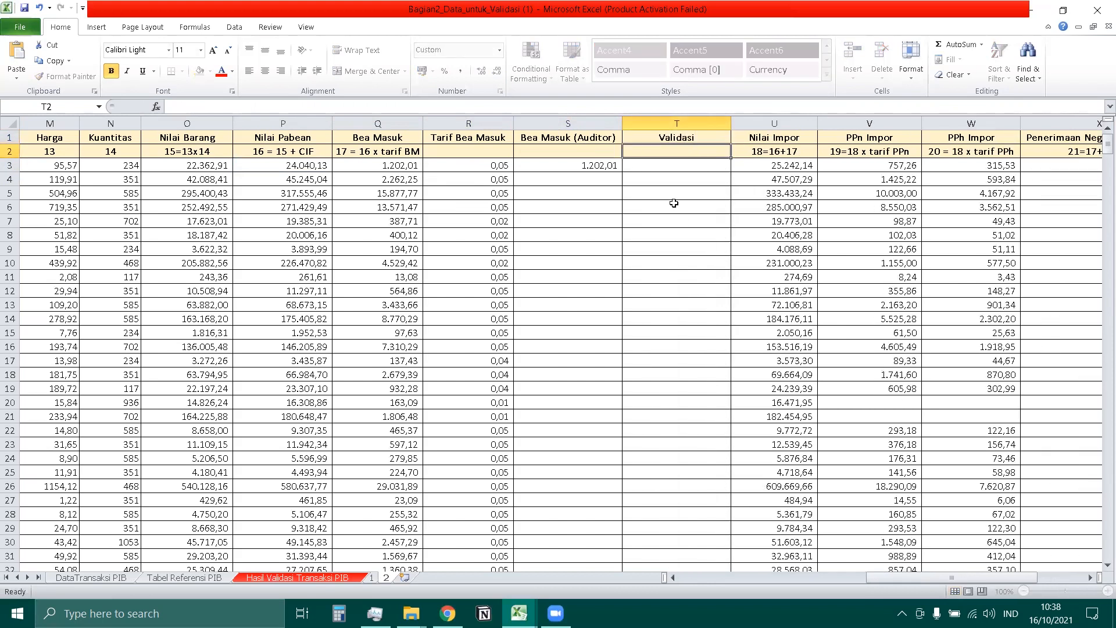
Compare the auditor's duty with the recorded Bea Masuk in T3 using the formula =S3=Q3
type("=")
key("Left")
type("=Q3")
key("ctrl+Return")
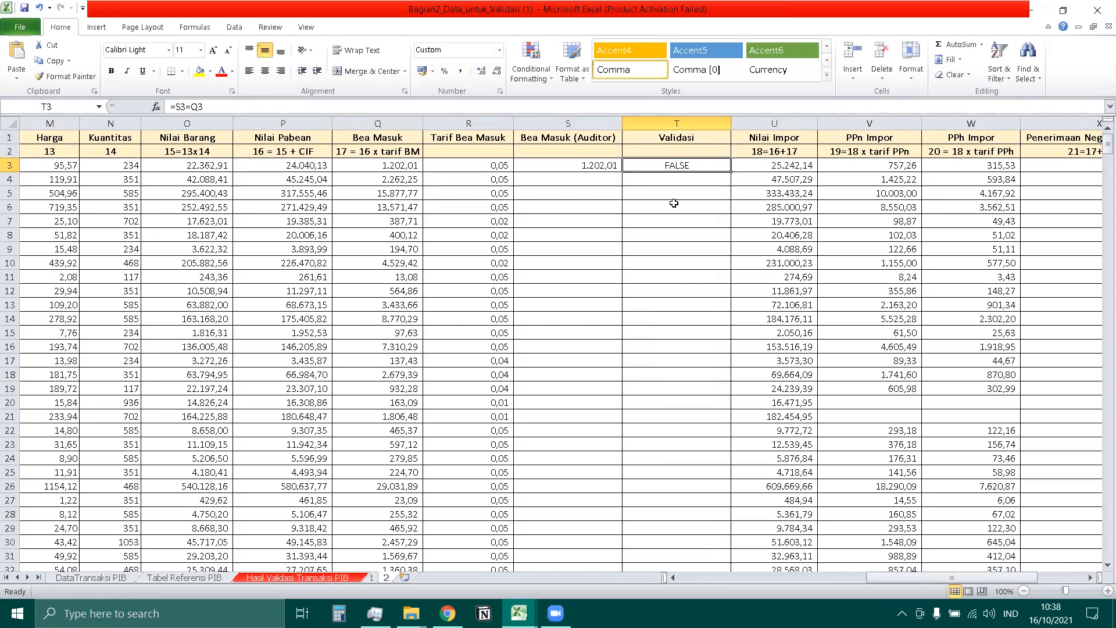
Wrap the S3 formula in ROUND with two decimals, as =ROUND(P3*R3;2)
key("Left")
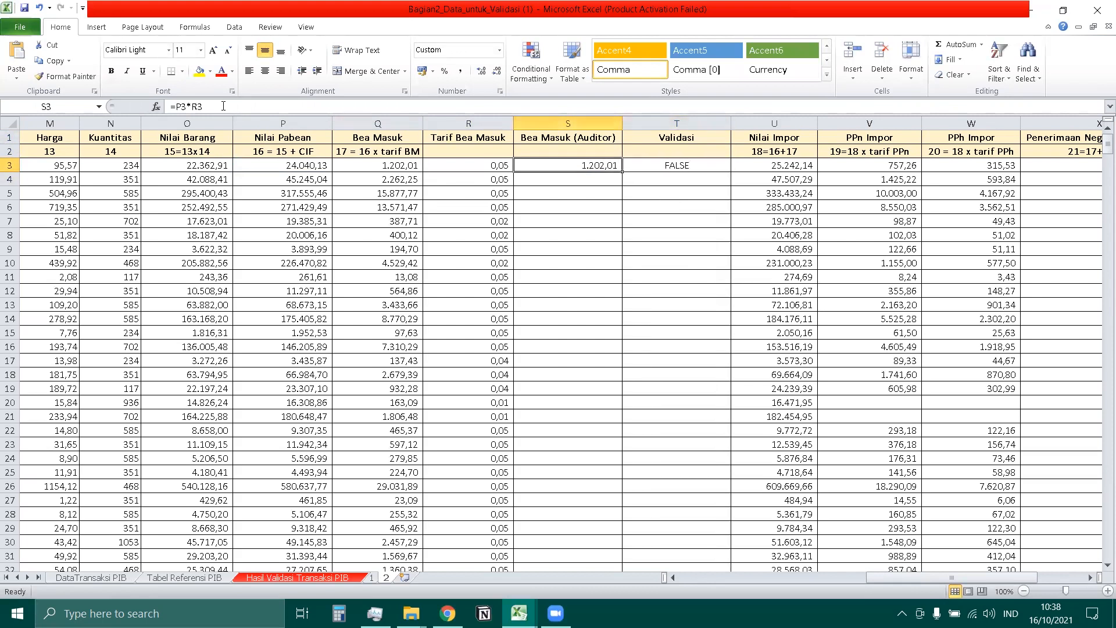
left_click(181, 106)
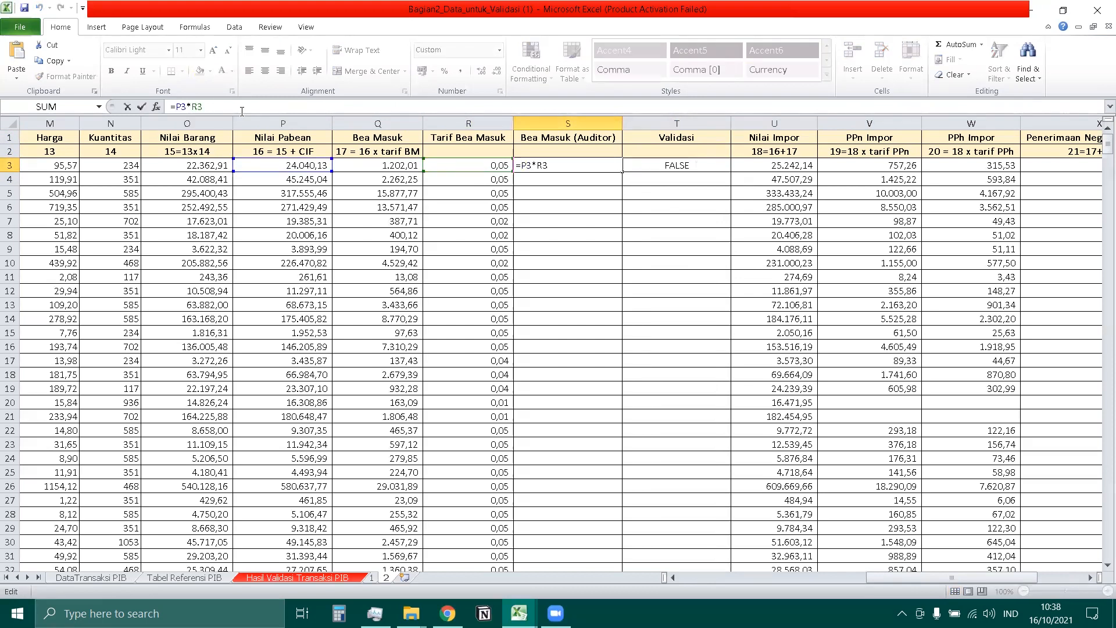
type("round")
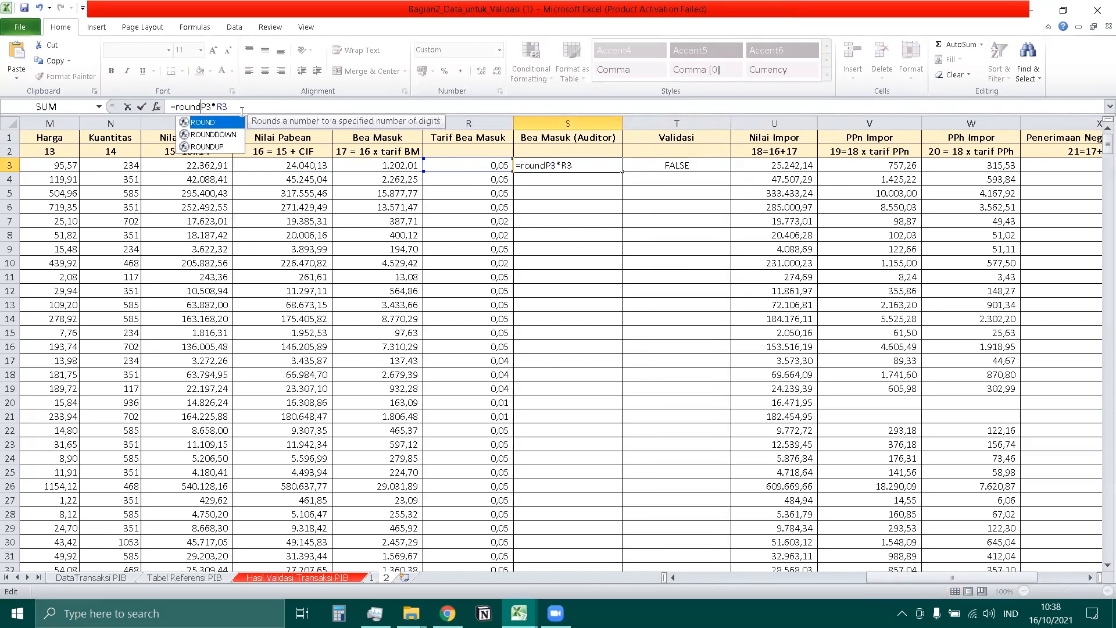
type("(P3*R3;2")
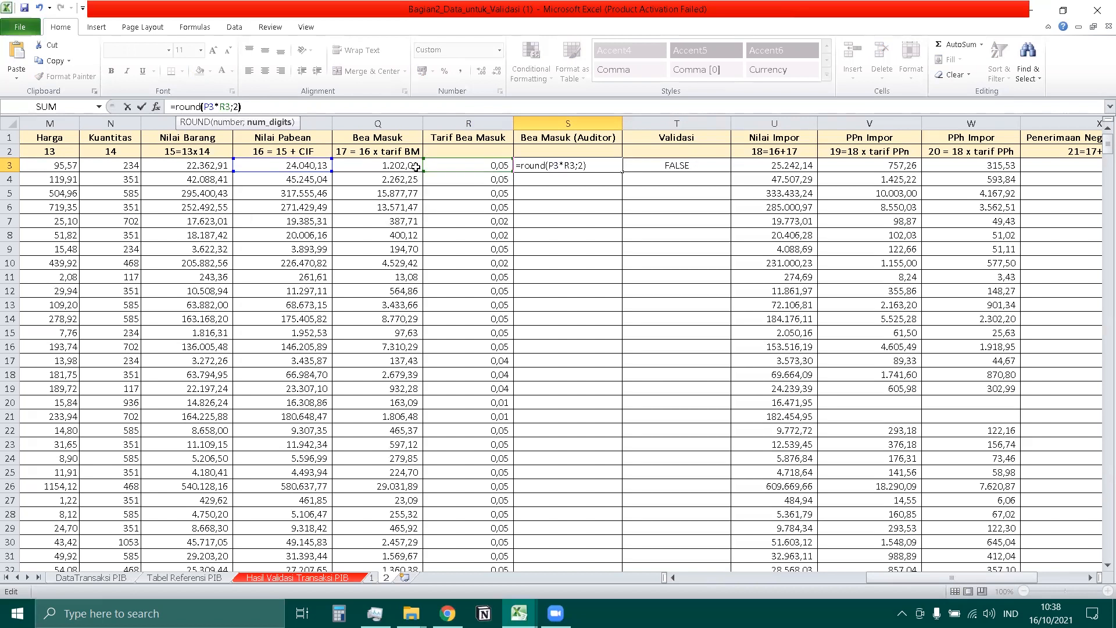
key("Return")
key("Right")
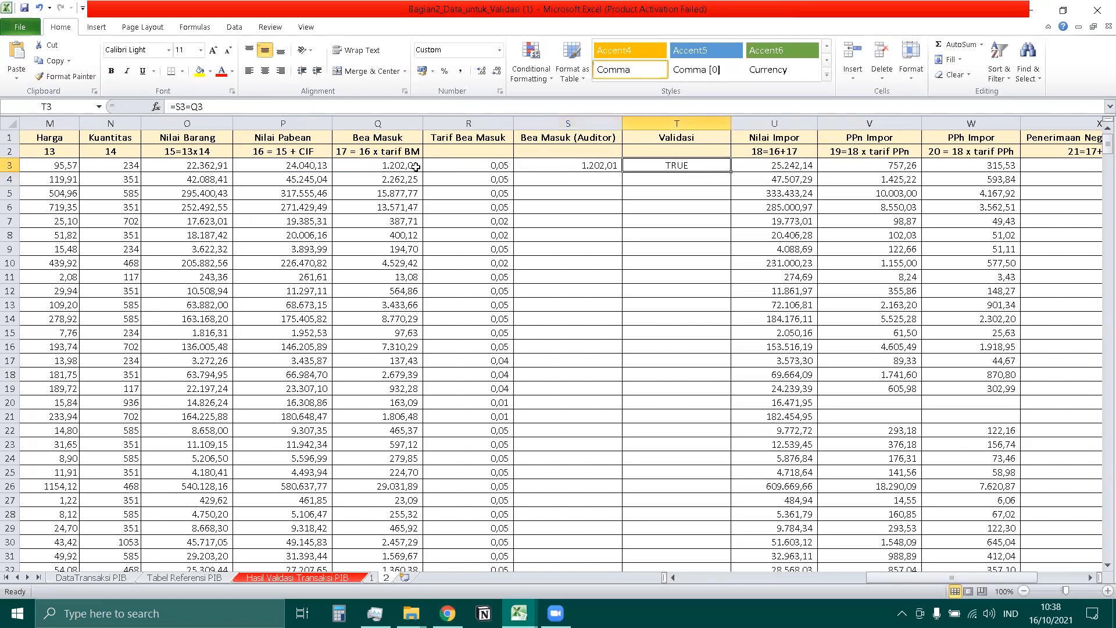
Fill the Bea Masuk (Auditor) and Validasi formulas from row 3 down through all transaction rows
key("Left")
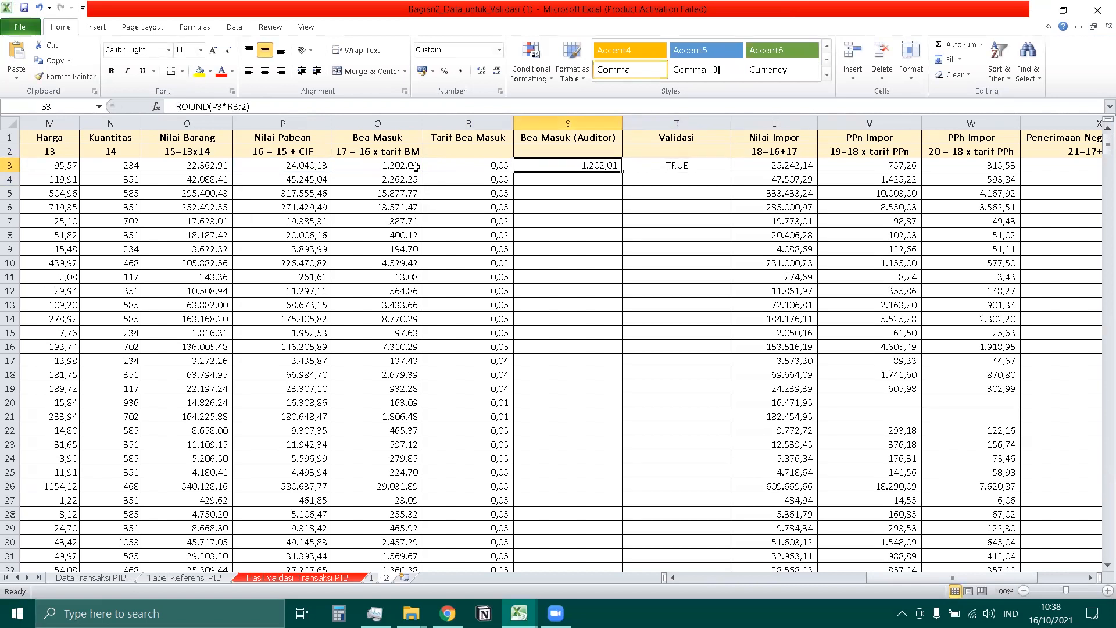
double_click(622, 171)
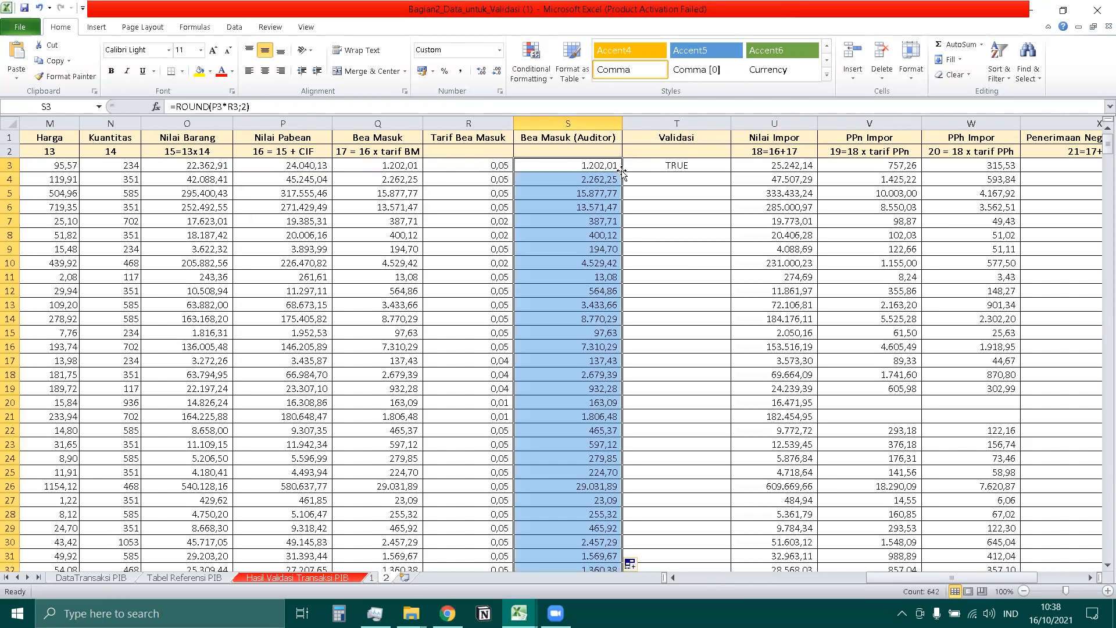
left_click(705, 167)
double_click(732, 173)
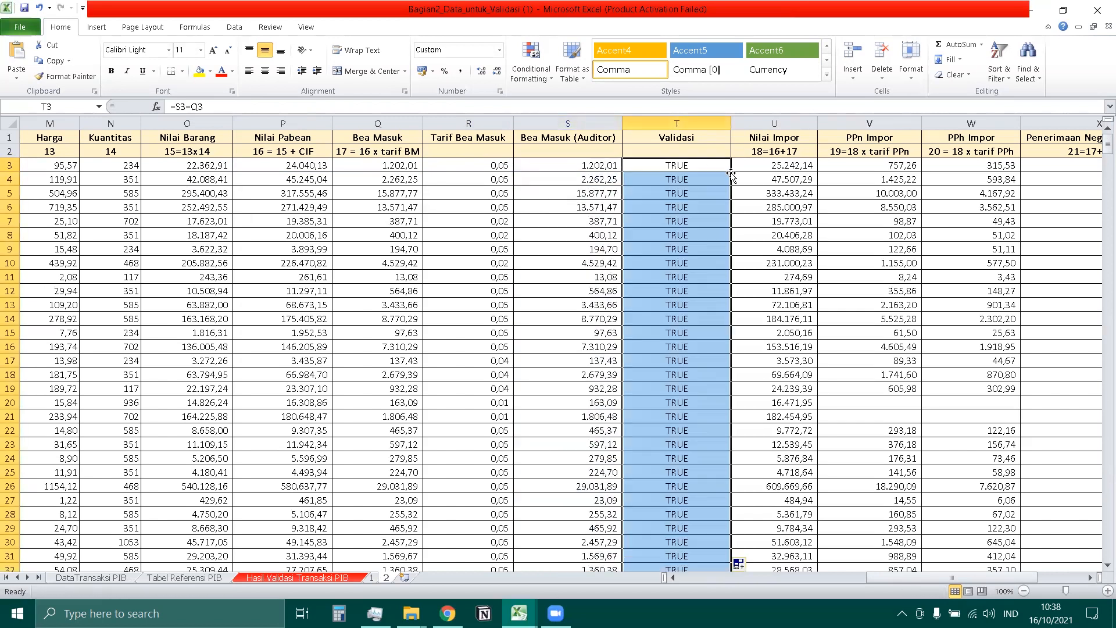
Highlight the three added column headings in R1:T2 in yellow and turn on filtering for them
left_click(583, 265)
left_click_drag(480, 138, 674, 151)
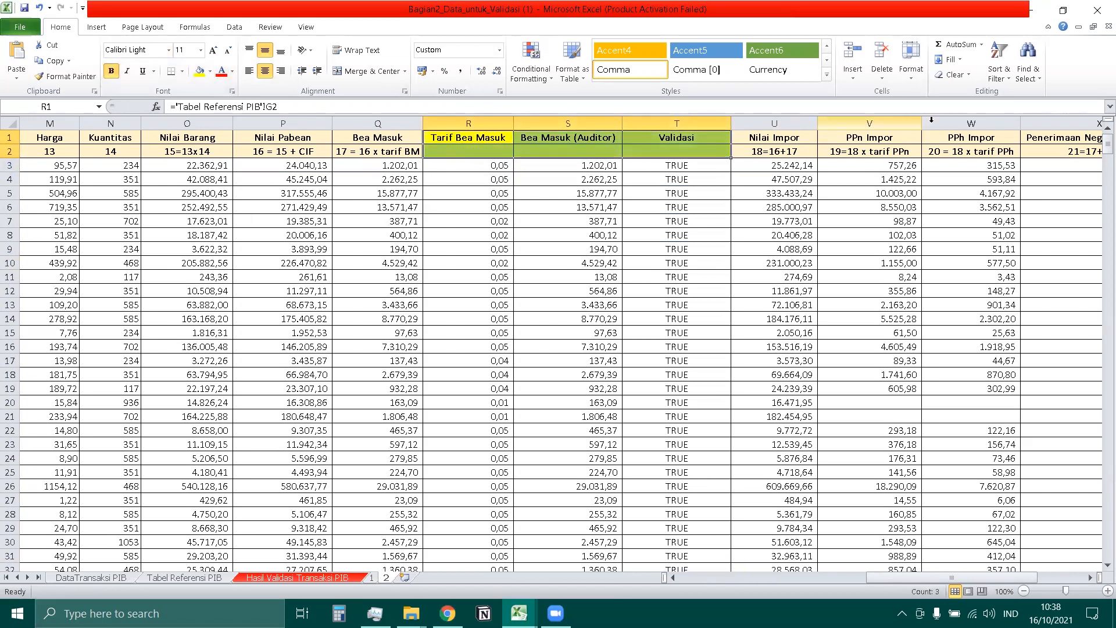
left_click(998, 67)
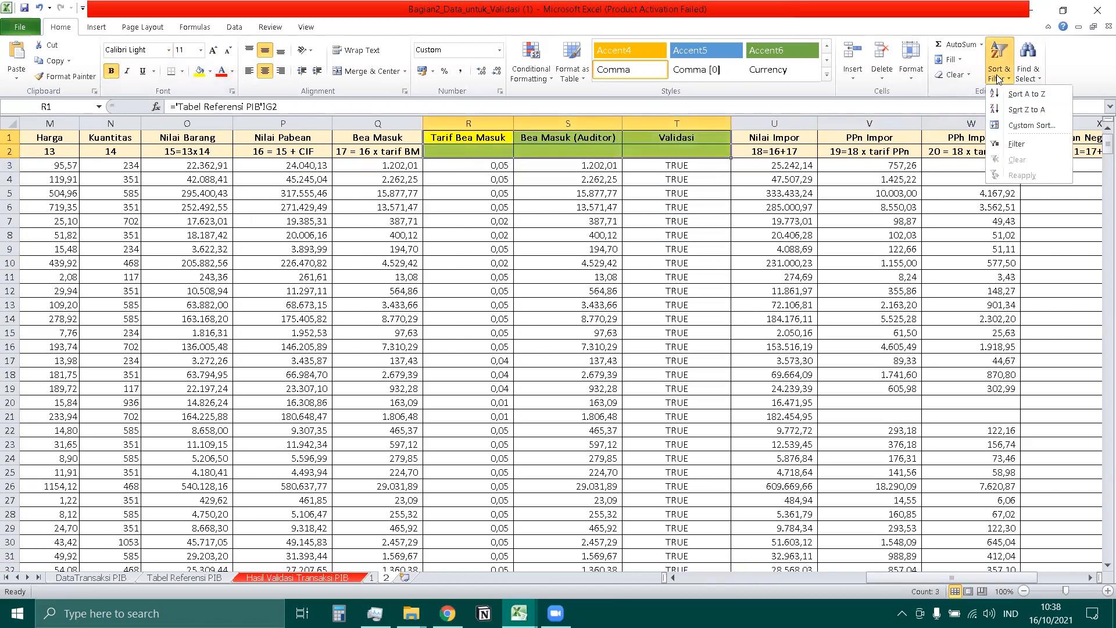
left_click(1017, 145)
Filter the Validasi column to show only FALSE and #VALUE! rows
left_click(725, 138)
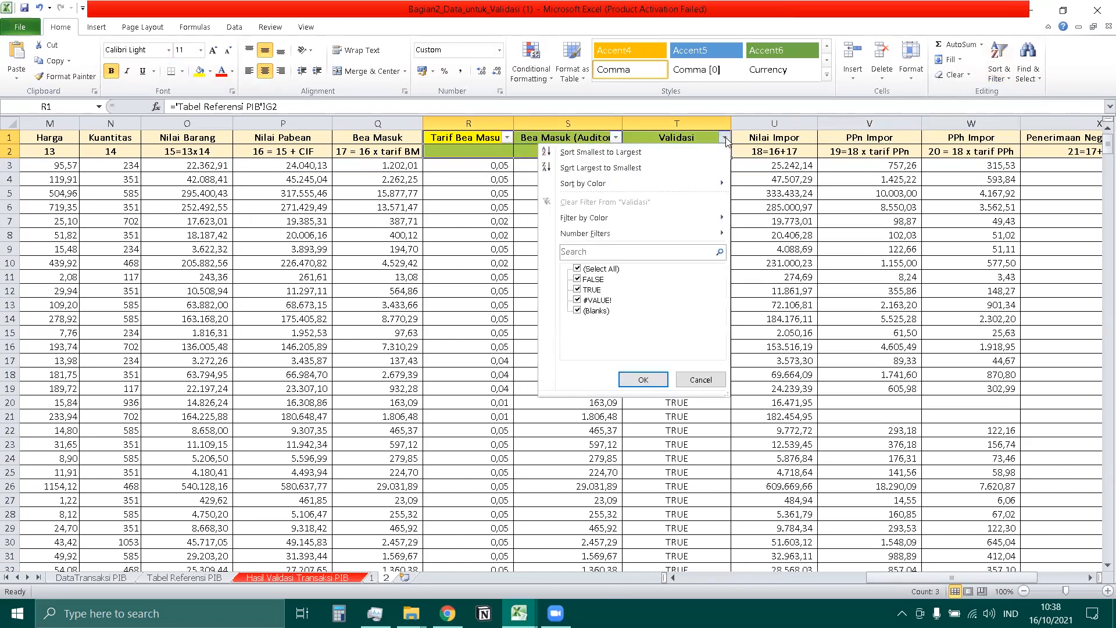
left_click(577, 289)
left_click(578, 300)
left_click(577, 310)
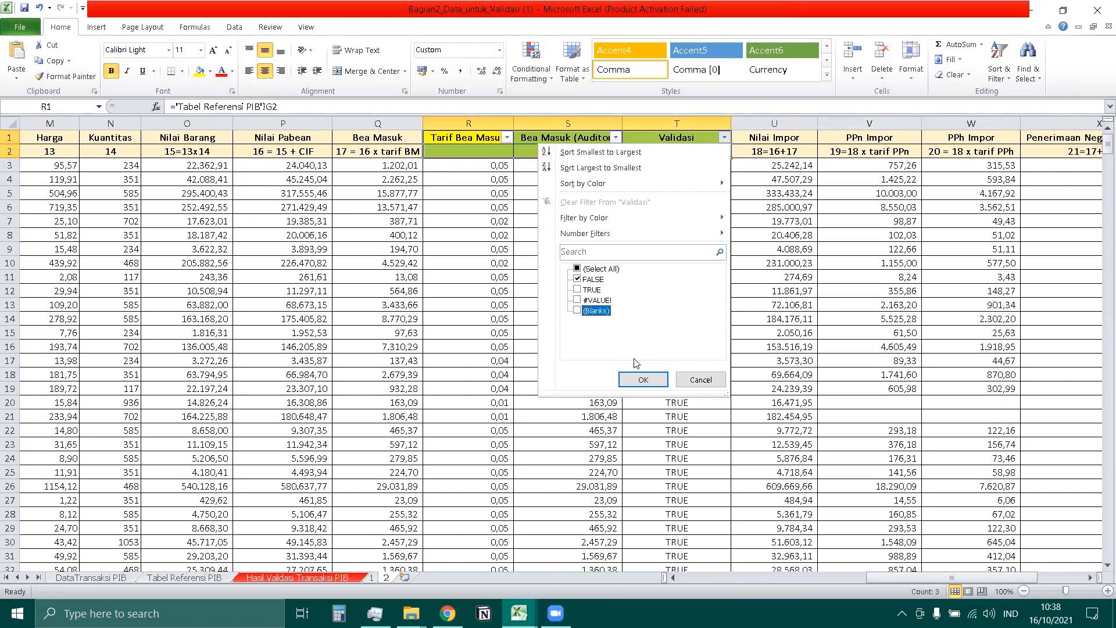
left_click(577, 300)
left_click(643, 379)
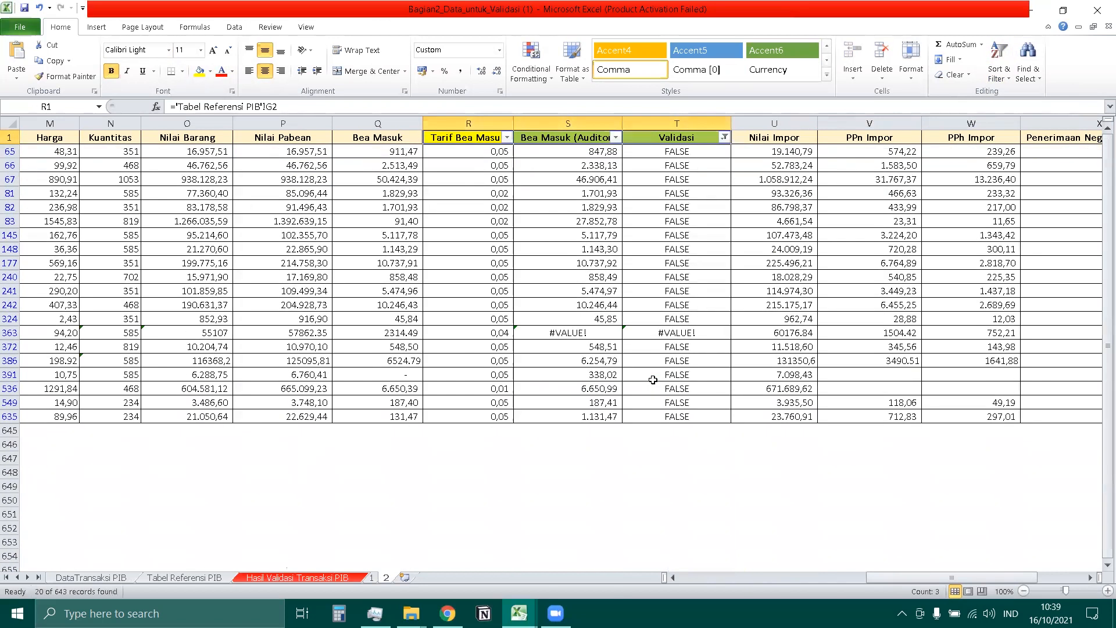
Inspect the filtered mismatch rows, checking the Bea Masuk (Auditor) formulas in rows 65, 66 and 363, the row 363 source values, and the row 391 validation
left_click(408, 155)
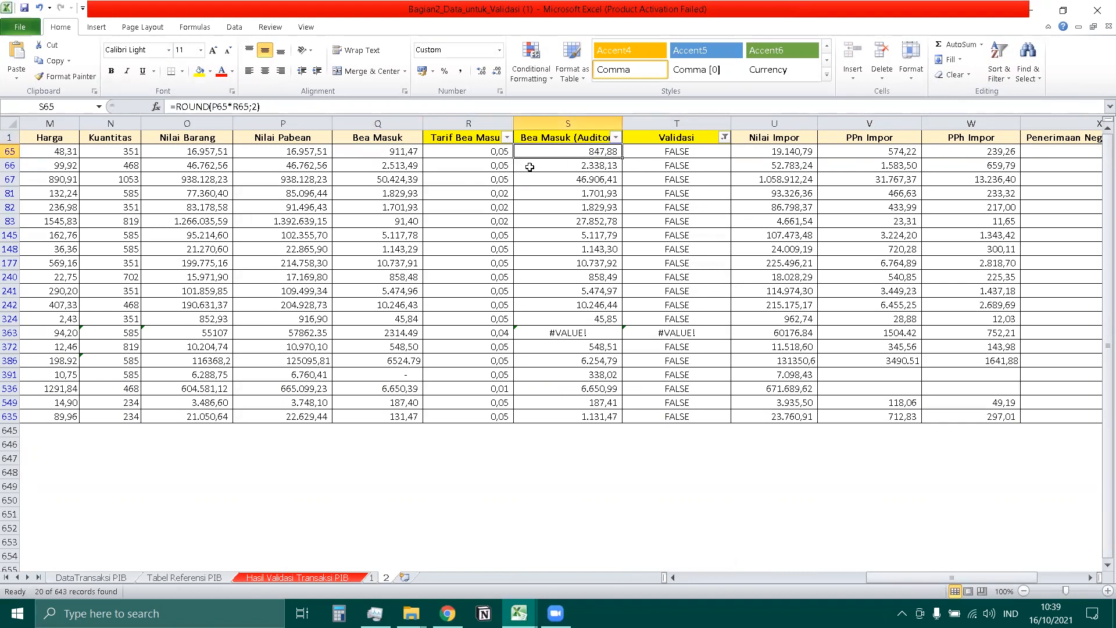
left_click(412, 163)
left_click(604, 165)
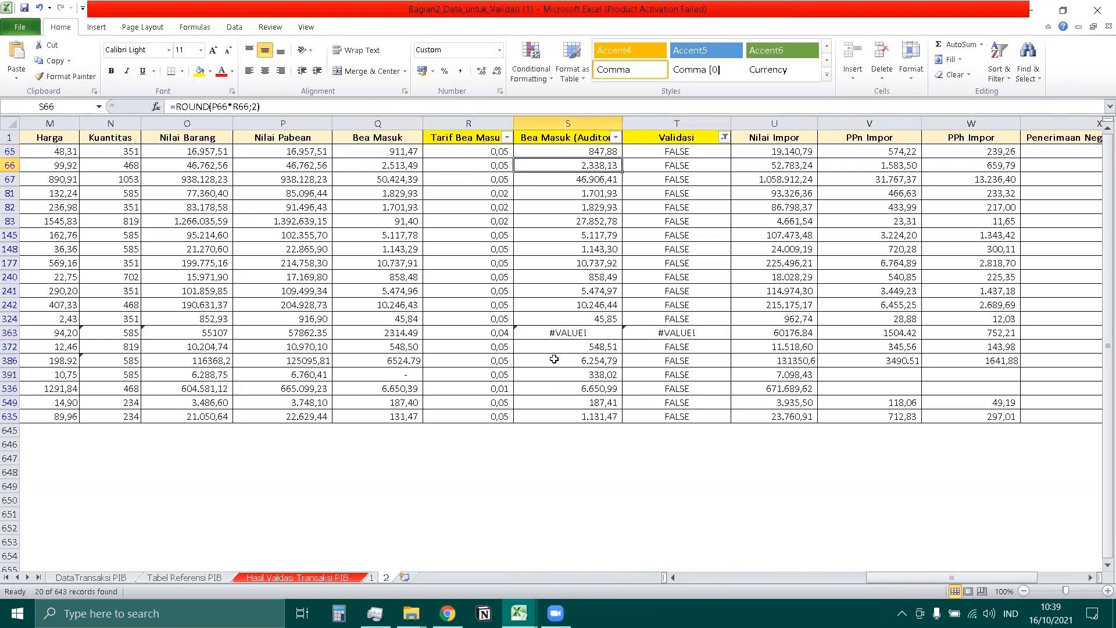
left_click(567, 335)
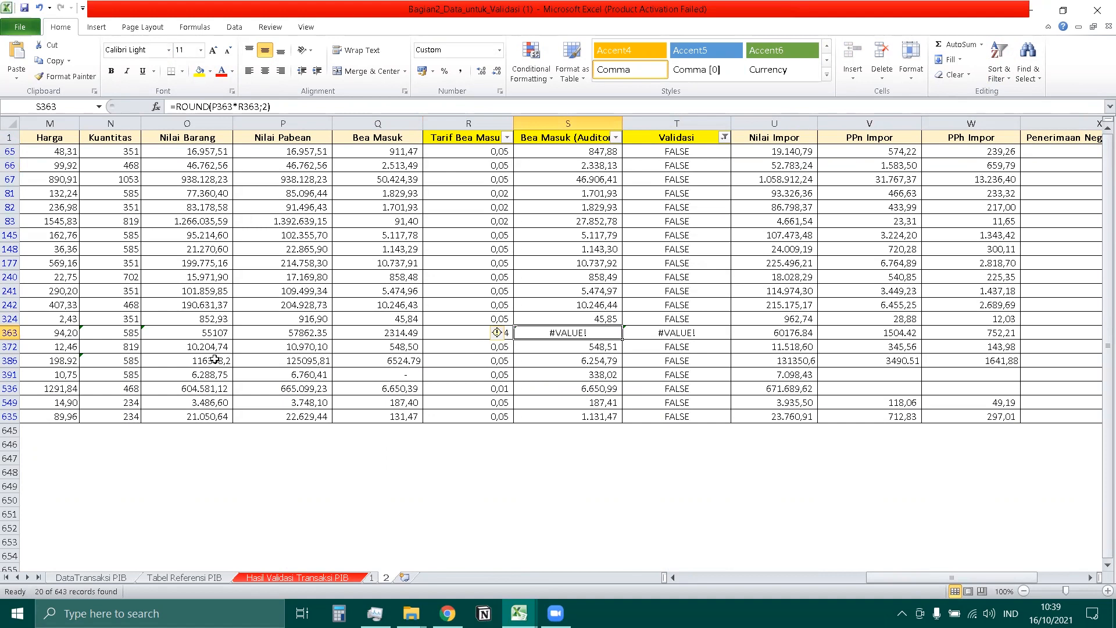
left_click(118, 333)
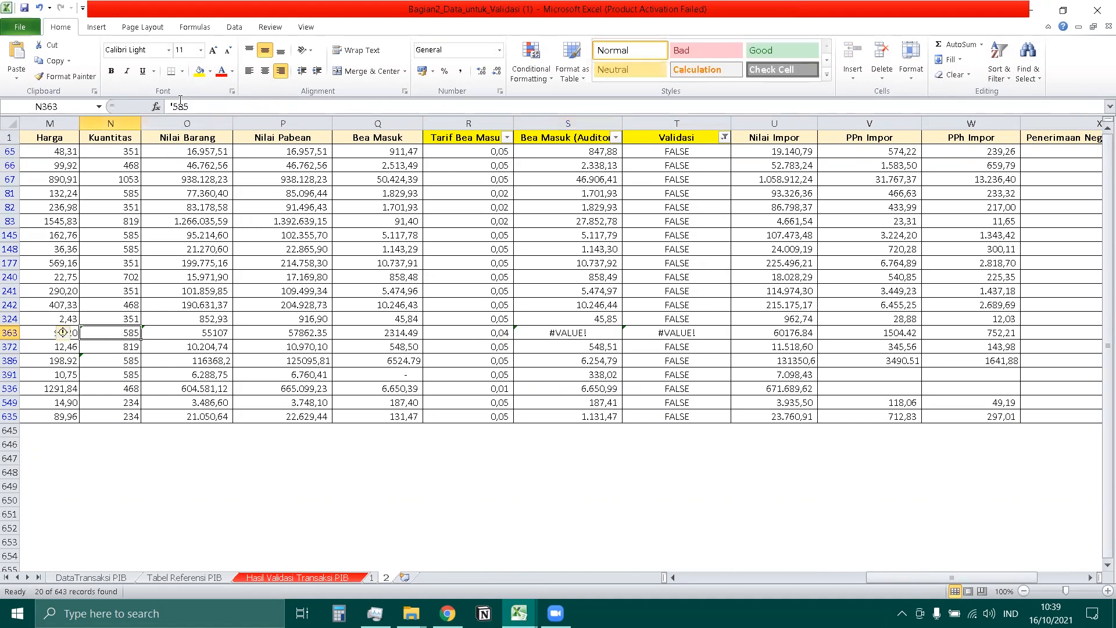
left_click(200, 329)
left_click(669, 376)
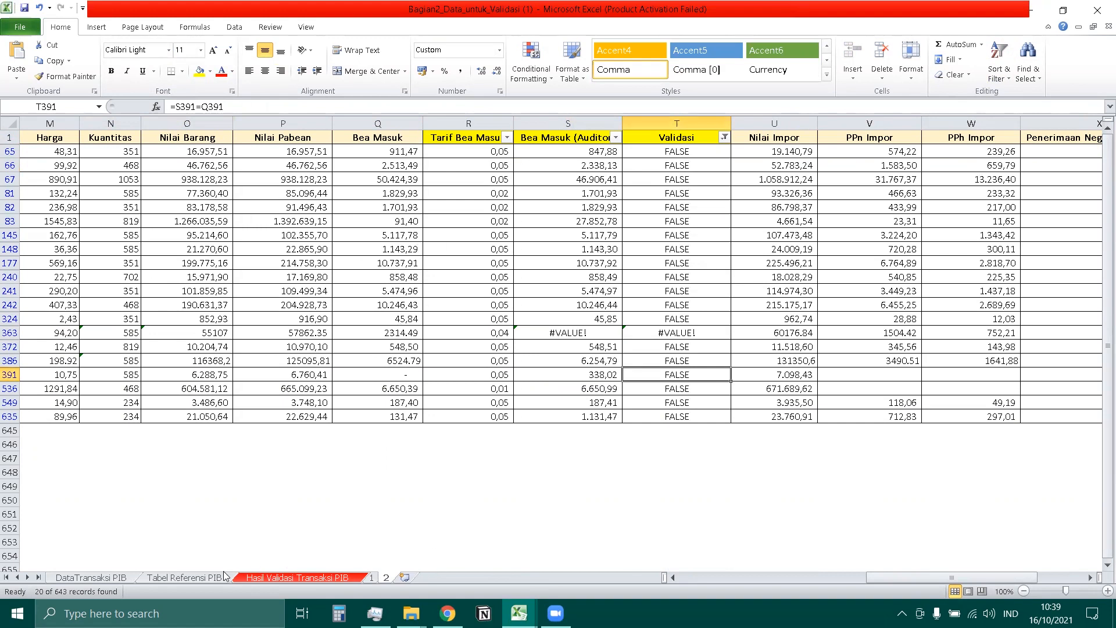
Copy the DataTransaksi PIB sheet to the end of the workbook and rename the copy 3
left_click(105, 578)
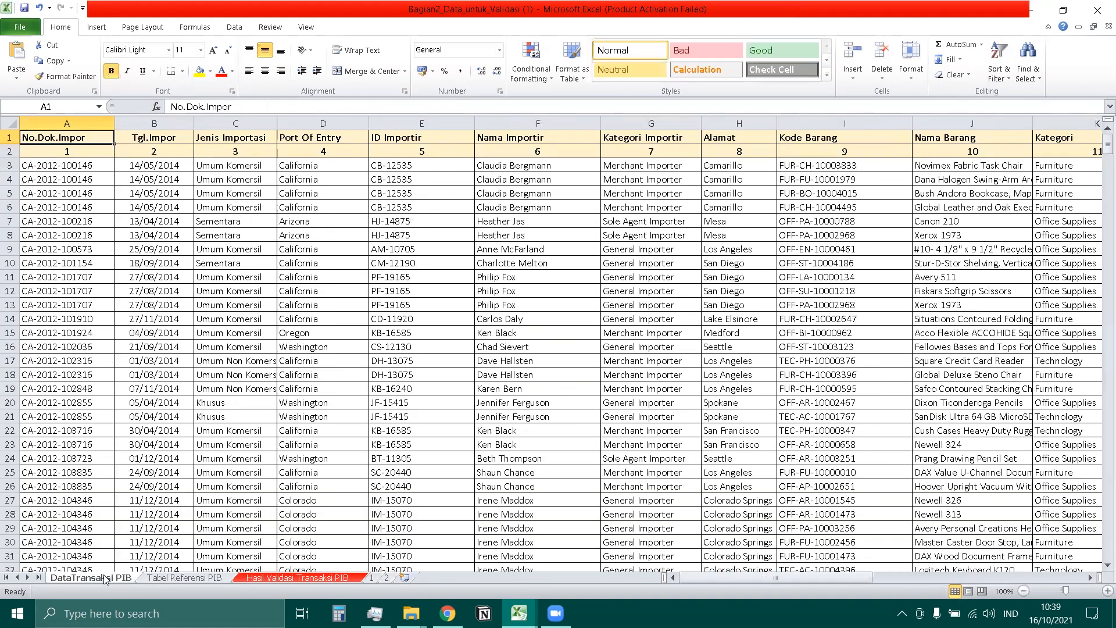
right_click(106, 578)
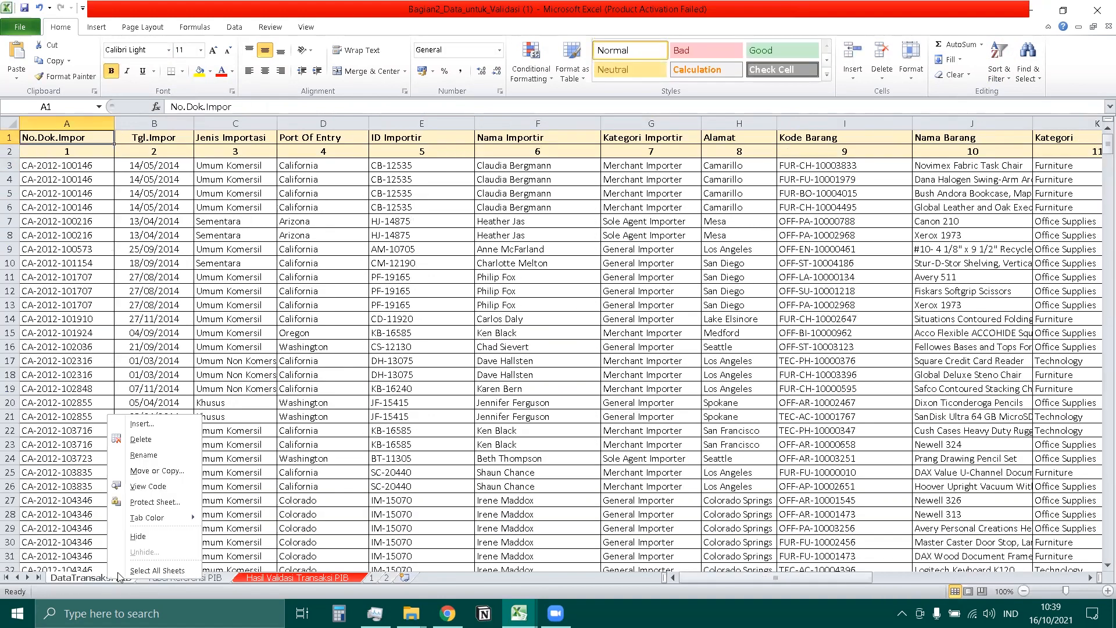
left_click(180, 469)
left_click(109, 494)
left_click(120, 527)
left_click(192, 547)
right_click(462, 579)
left_click(493, 454)
key("Return")
Compare the list of errors to find in Hasil Validasi Transaksi PIB with the Nilai Pabean definition in P2 of sheet 3
left_click(322, 578)
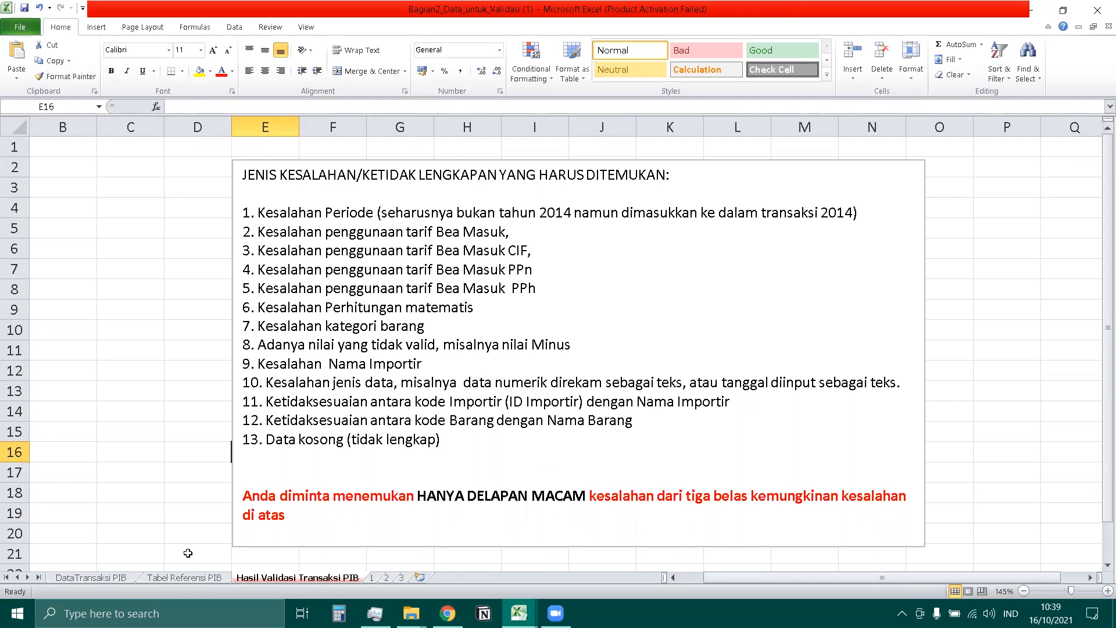
left_click(407, 577)
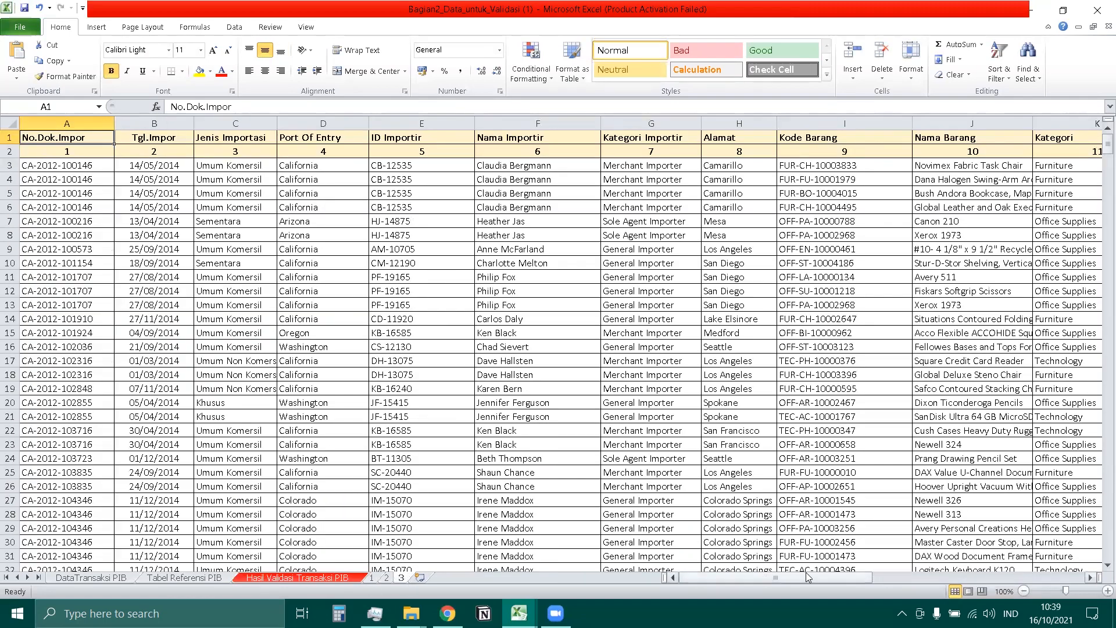
left_click_drag(817, 575, 934, 573)
left_click(831, 151)
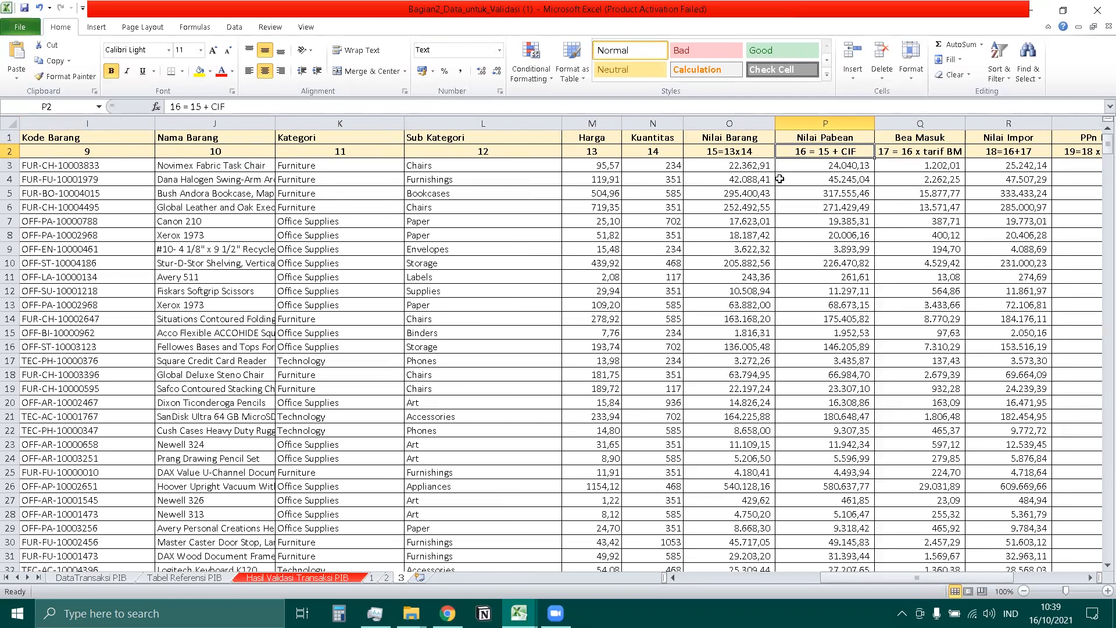
left_click(343, 578)
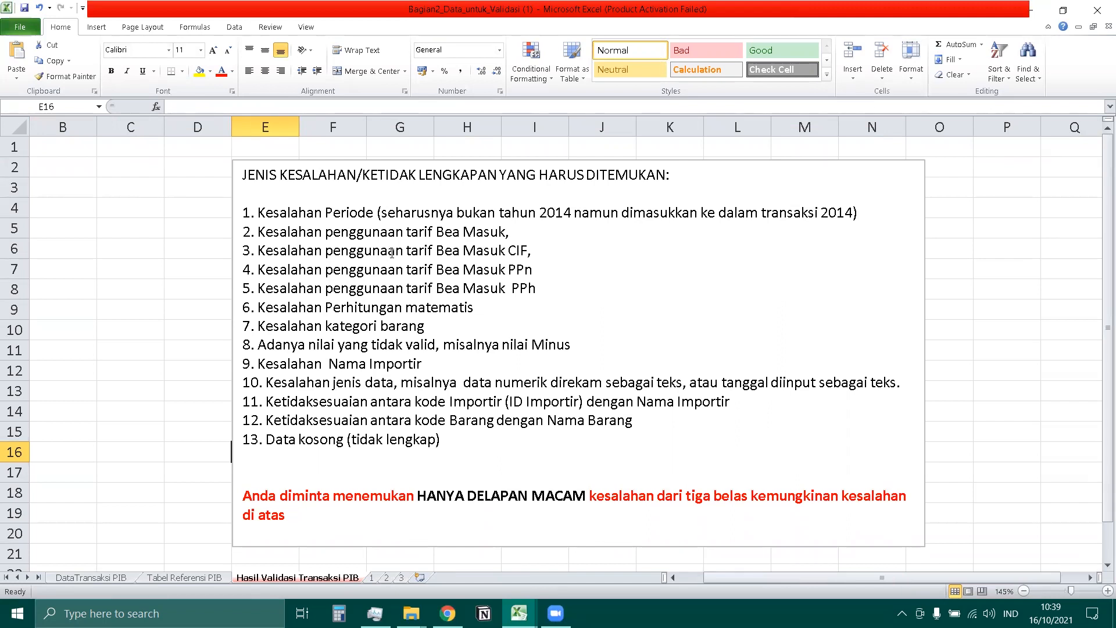
left_click(401, 578)
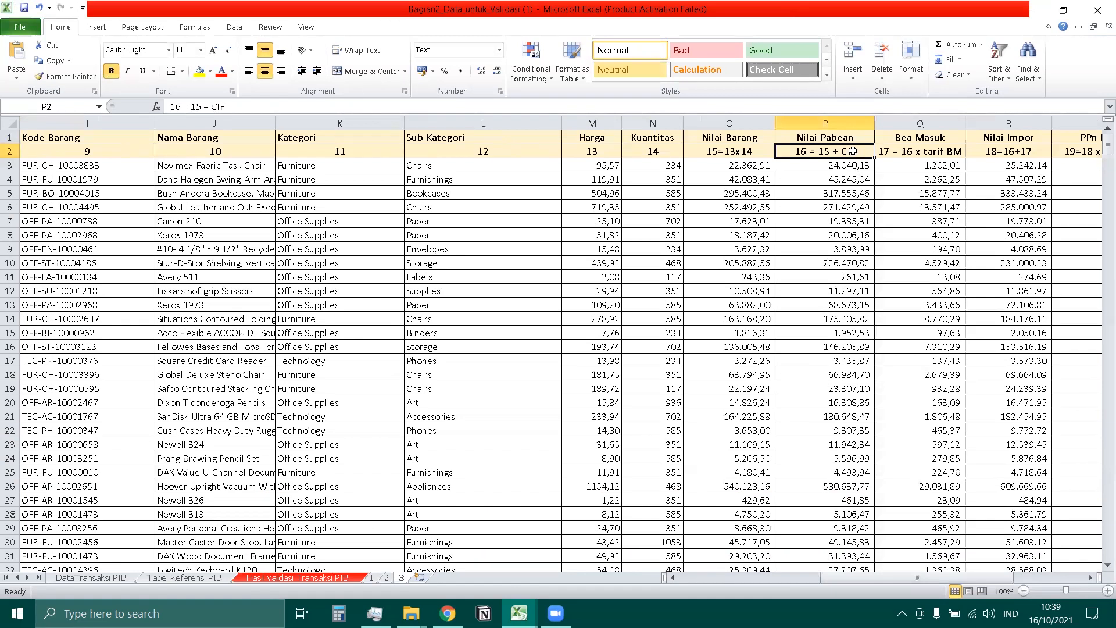
Insert an entire column before Bea Masuk on sheet 3 and enter the heading CIF in Q1
right_click(912, 138)
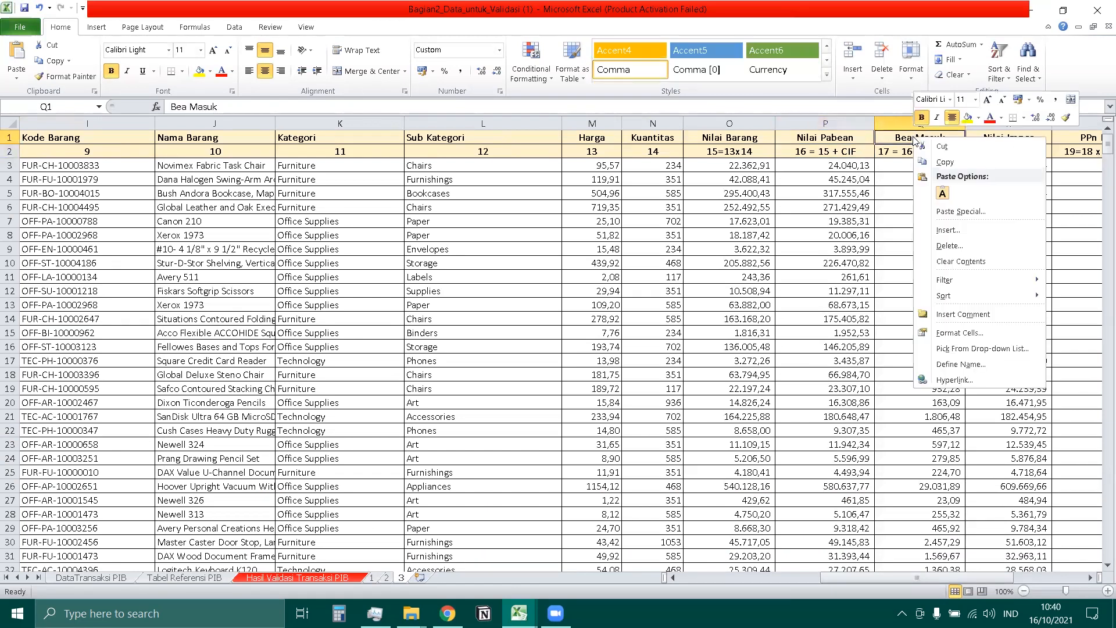
left_click(948, 231)
left_click(927, 248)
left_click(916, 273)
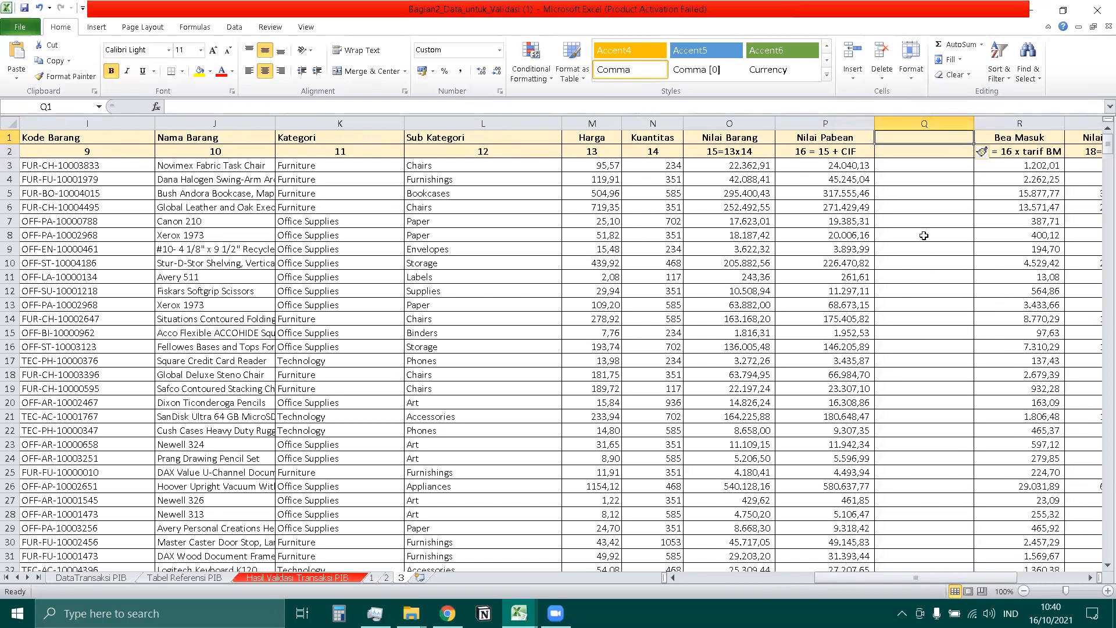
type("CIF")
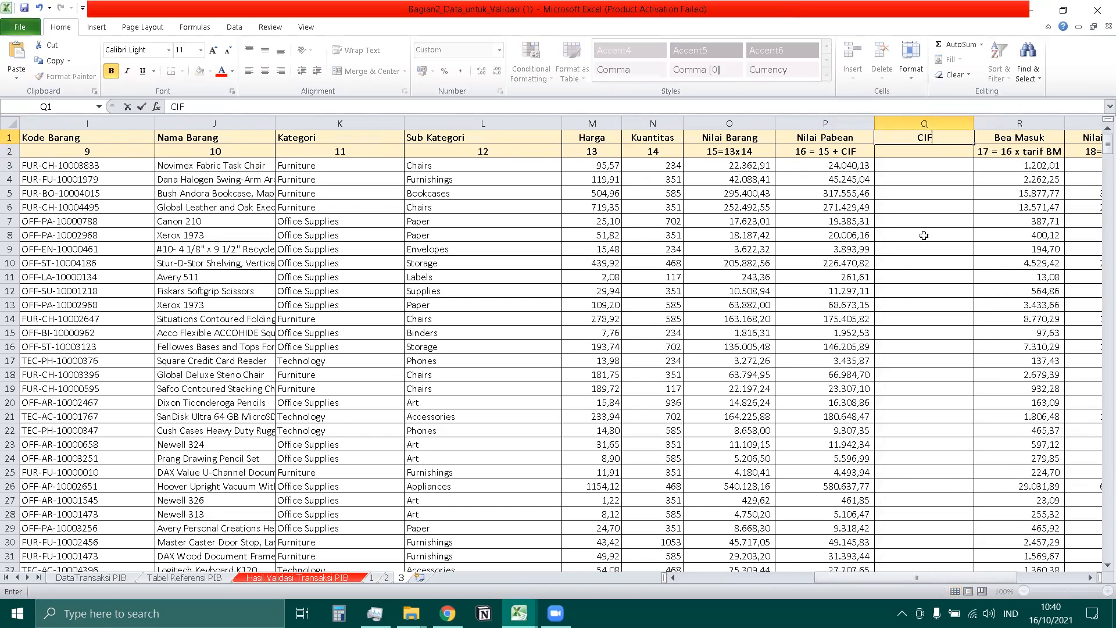
key("Return")
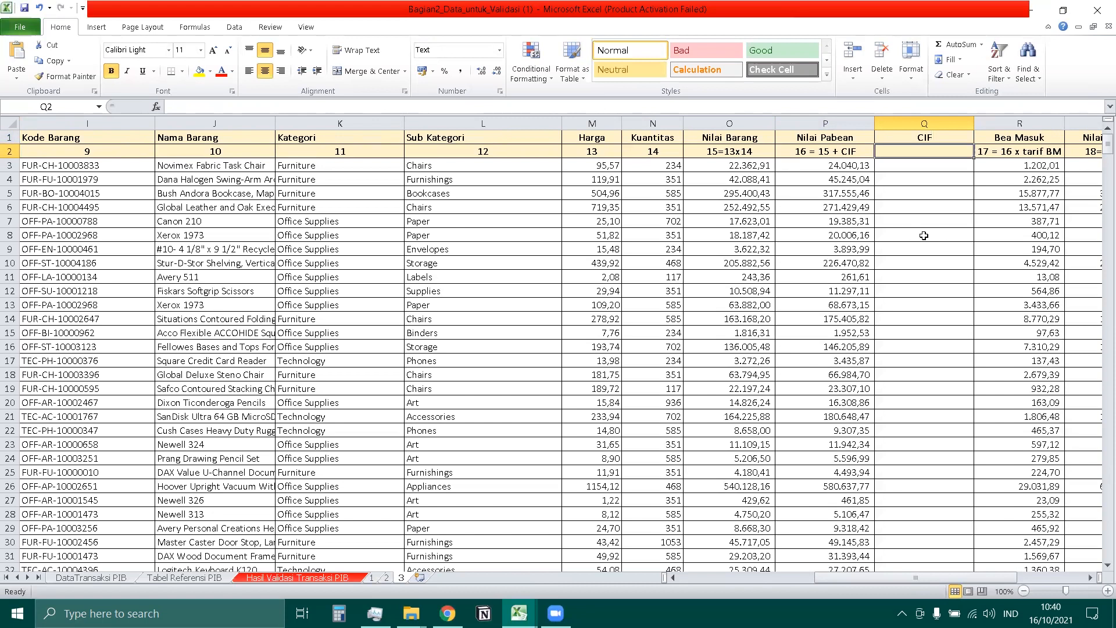
key("Return")
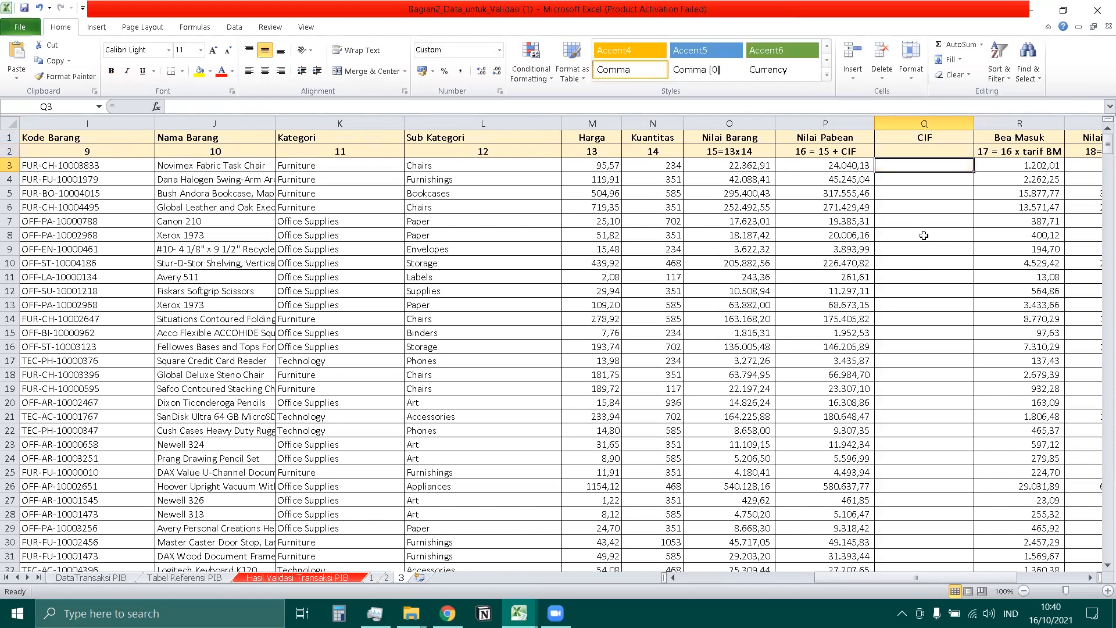
Calculate CIF in Q3 as Nilai Pabean minus Nilai Barang, rounded to two decimals, with =ROUND(P3-O3;2)
left_click(843, 165)
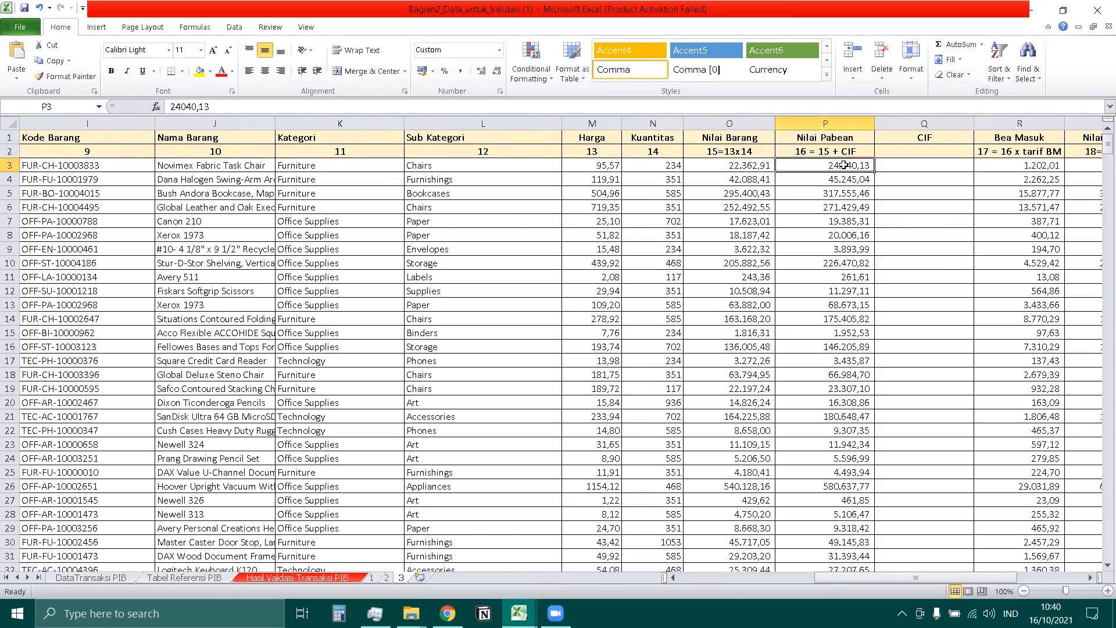
left_click(753, 165)
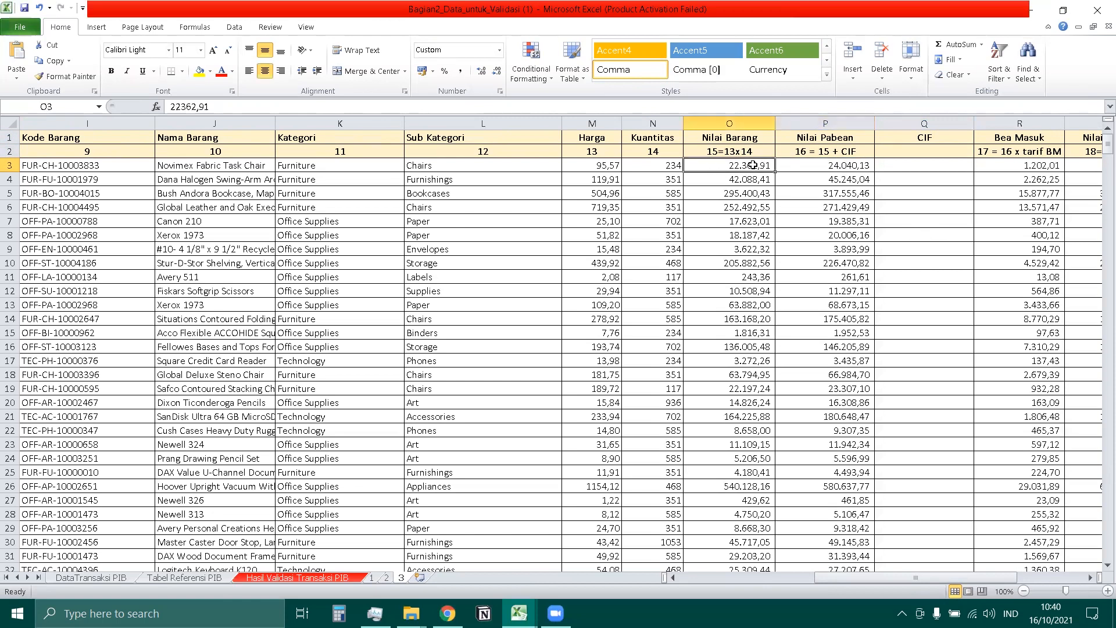
left_click(833, 141)
left_click(764, 167)
left_click(902, 168)
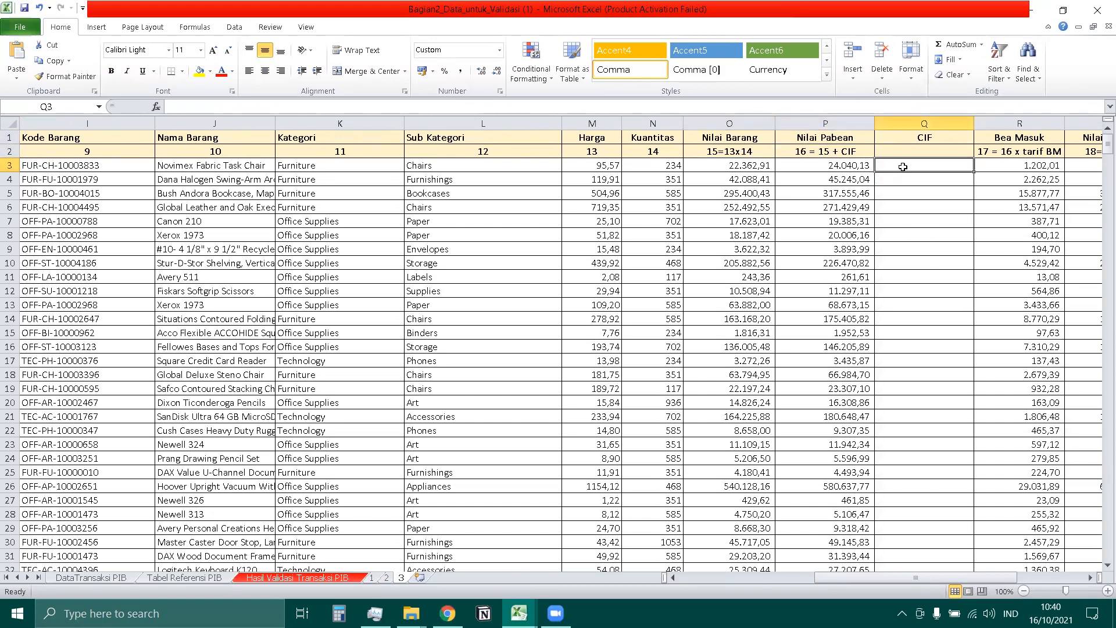
type("=")
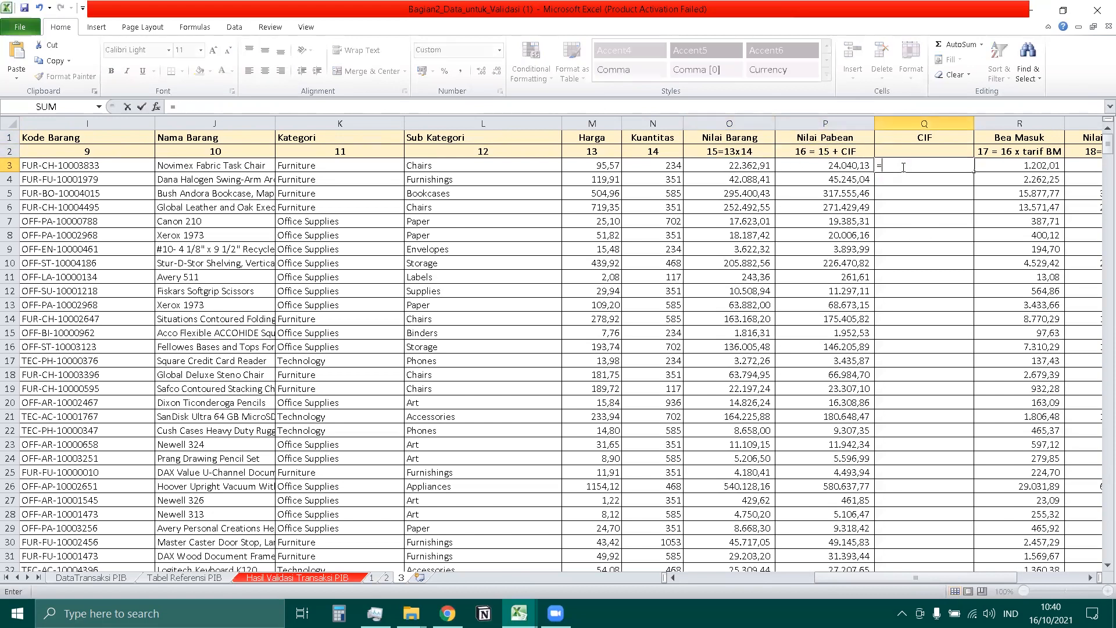
left_click(846, 165)
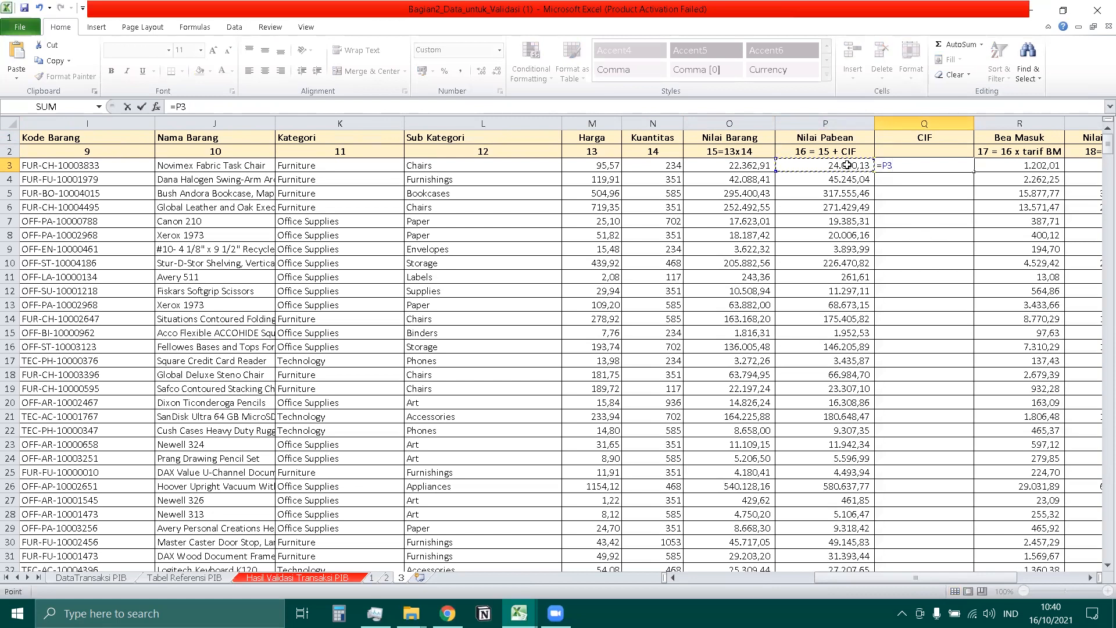
left_click(768, 165)
left_click(174, 107)
type("round")
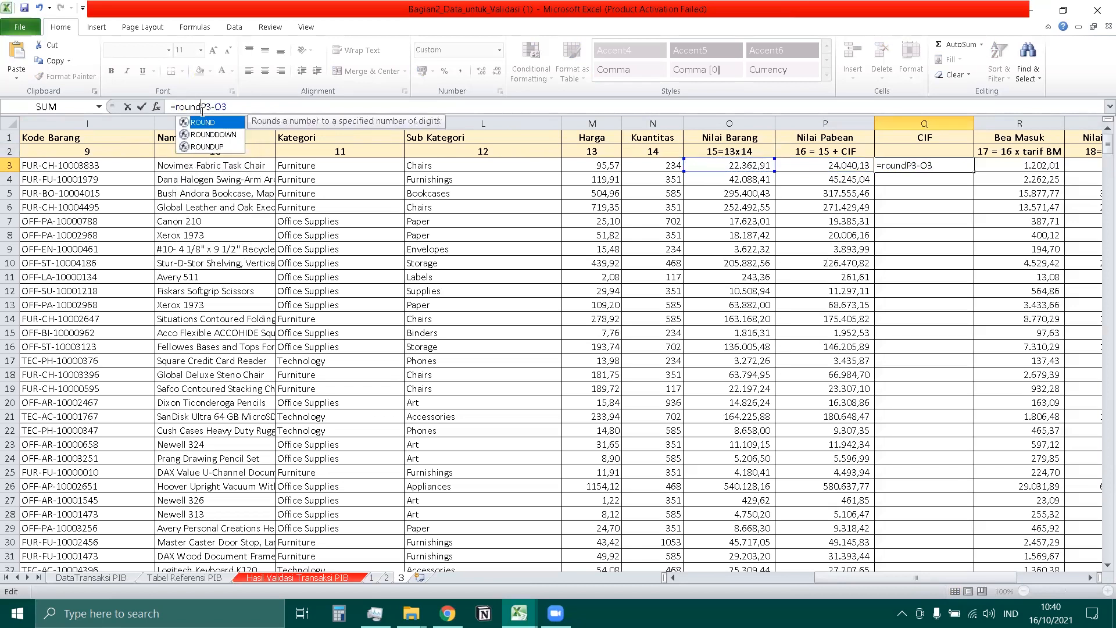
type("(P3-O3")
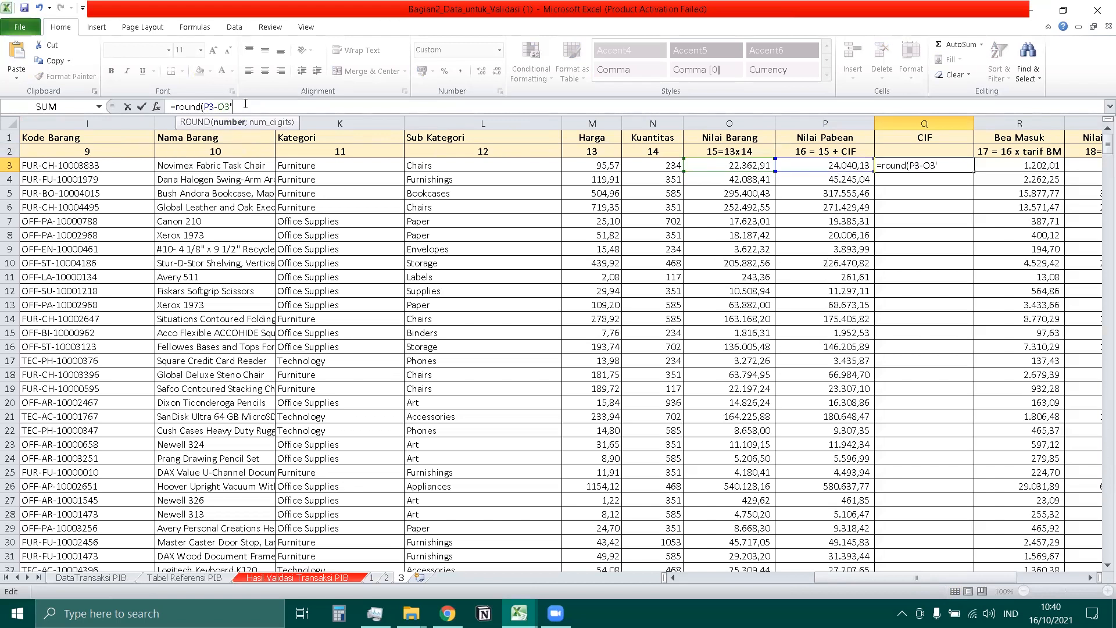
type(";2")
key("Return")
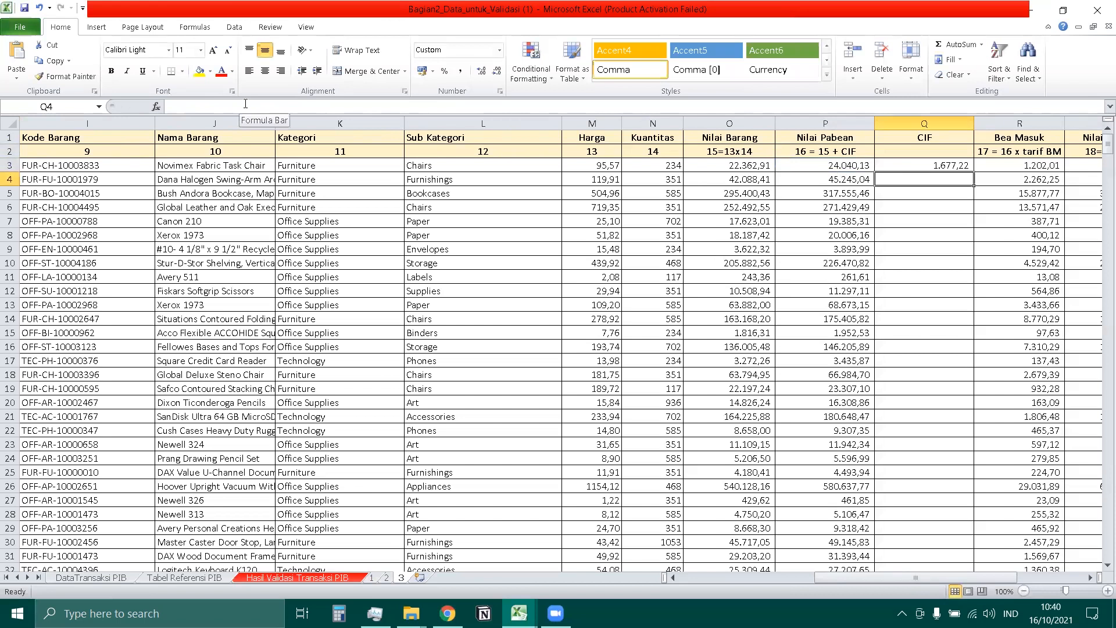
Fill the CIF formula from Q3 down through all transaction rows and check the copied formula in Q5
key("Up")
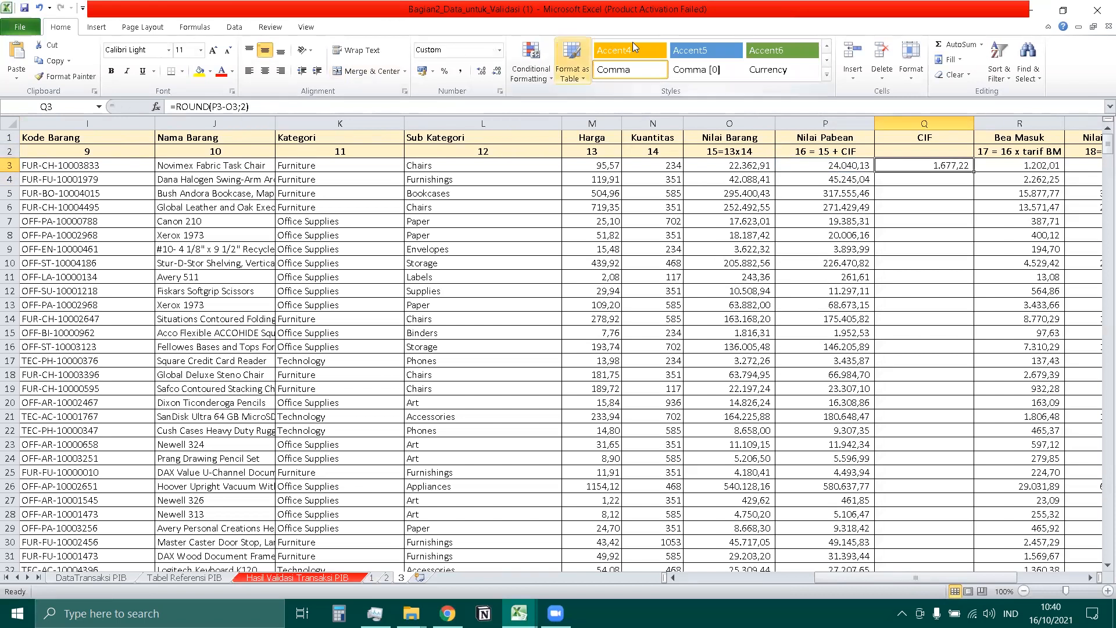
double_click(975, 172)
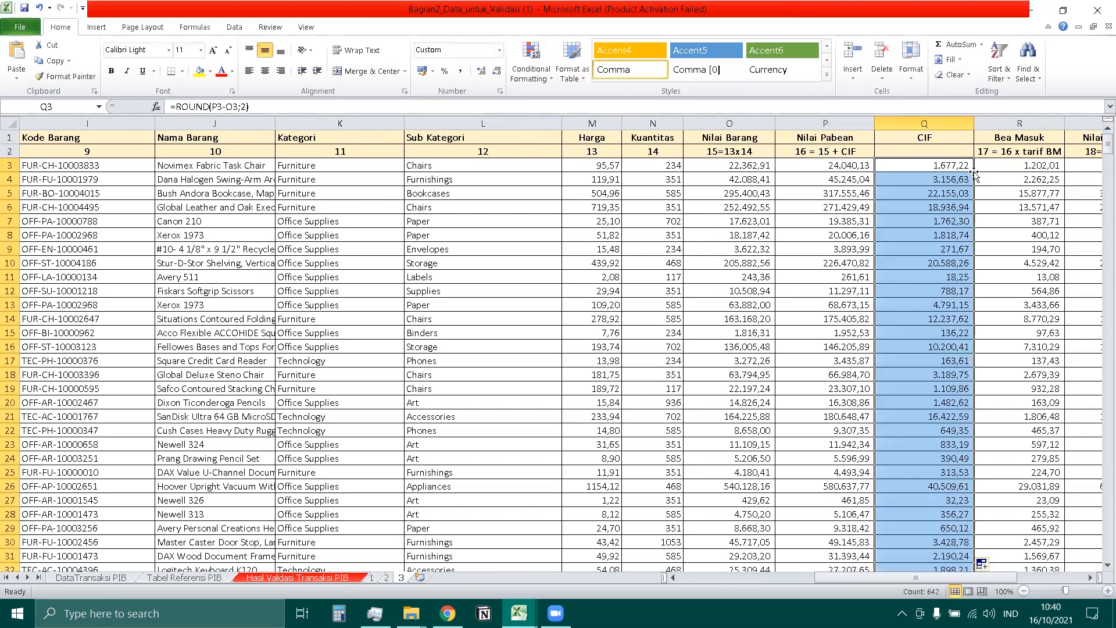
left_click(955, 199)
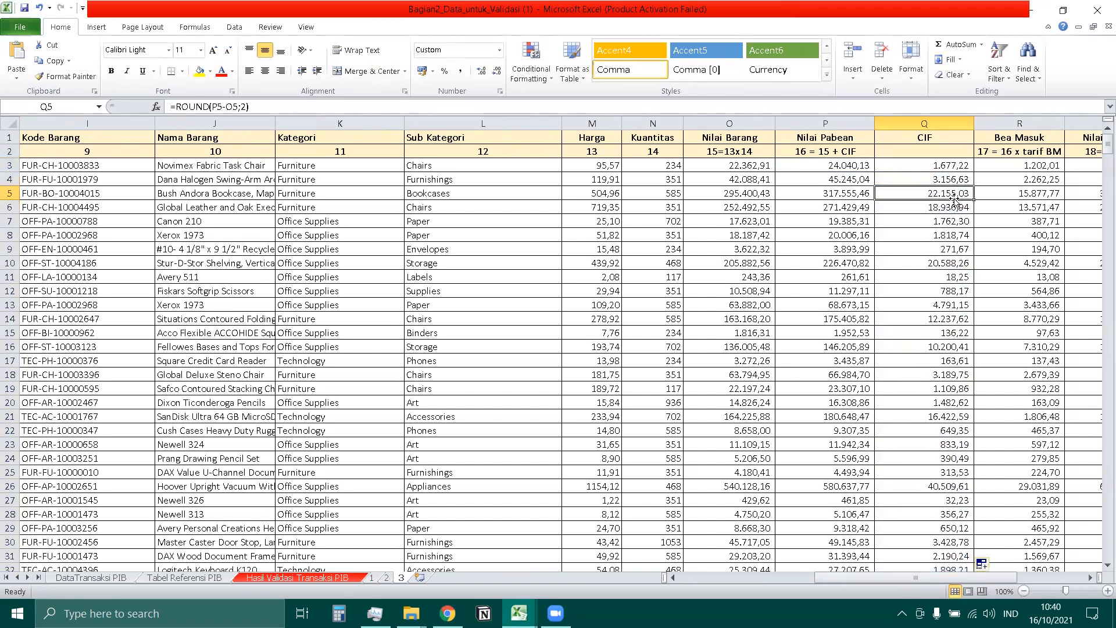
Check the CIF tariffs and calculation notes on Tabel Referensi PIB and insert an entire column before Bea Masuk on sheet 3
left_click(185, 577)
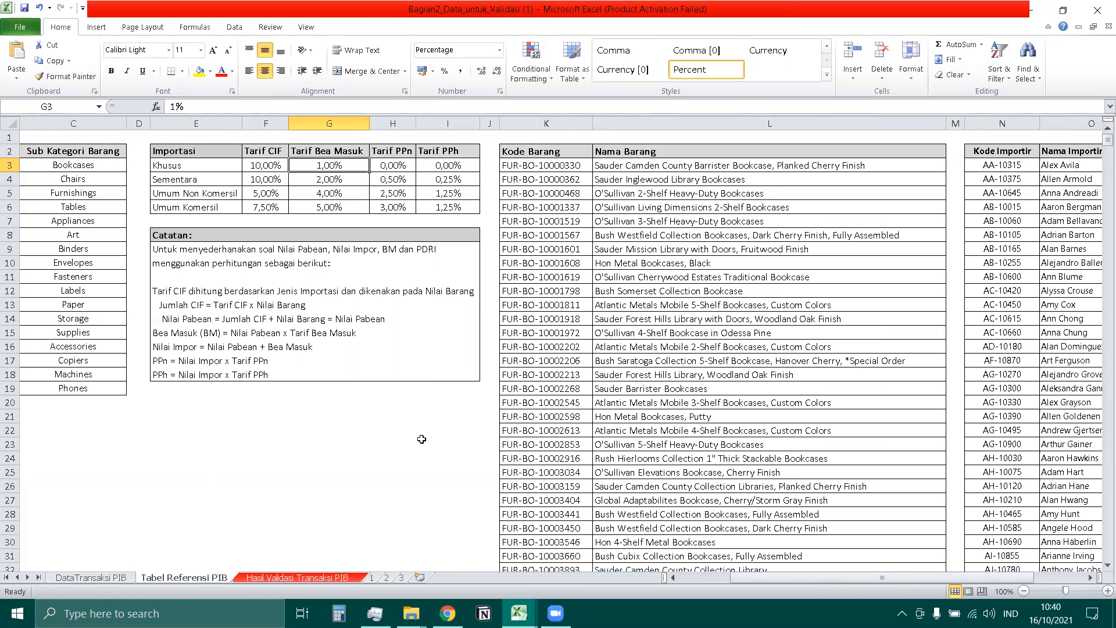
left_click(402, 577)
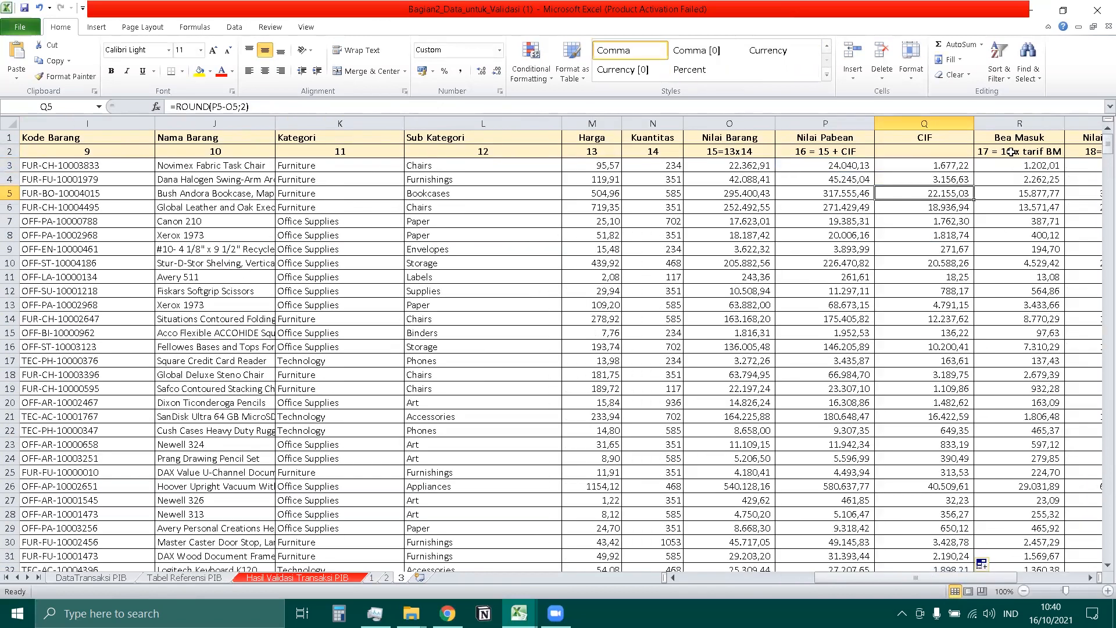
left_click(995, 140)
right_click(994, 139)
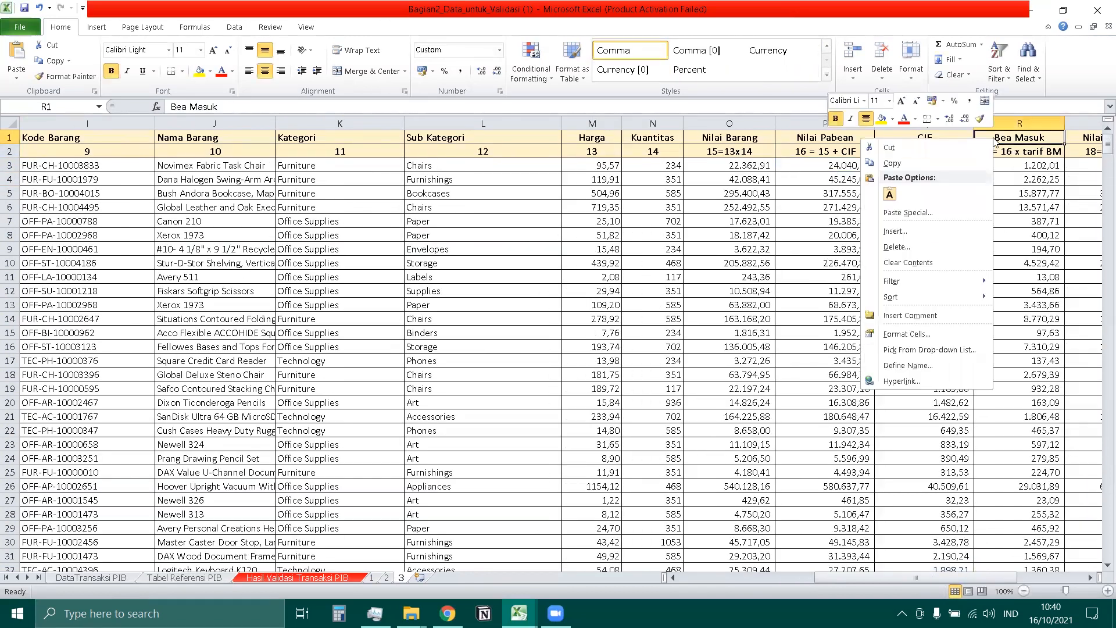
left_click(916, 230)
left_click(898, 241)
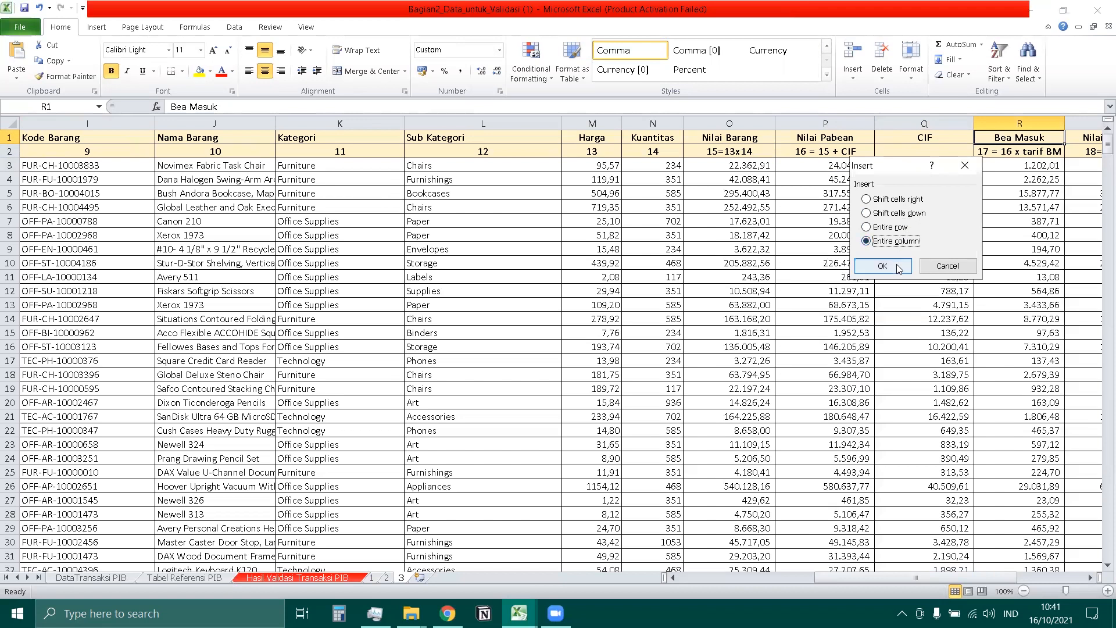
left_click(896, 265)
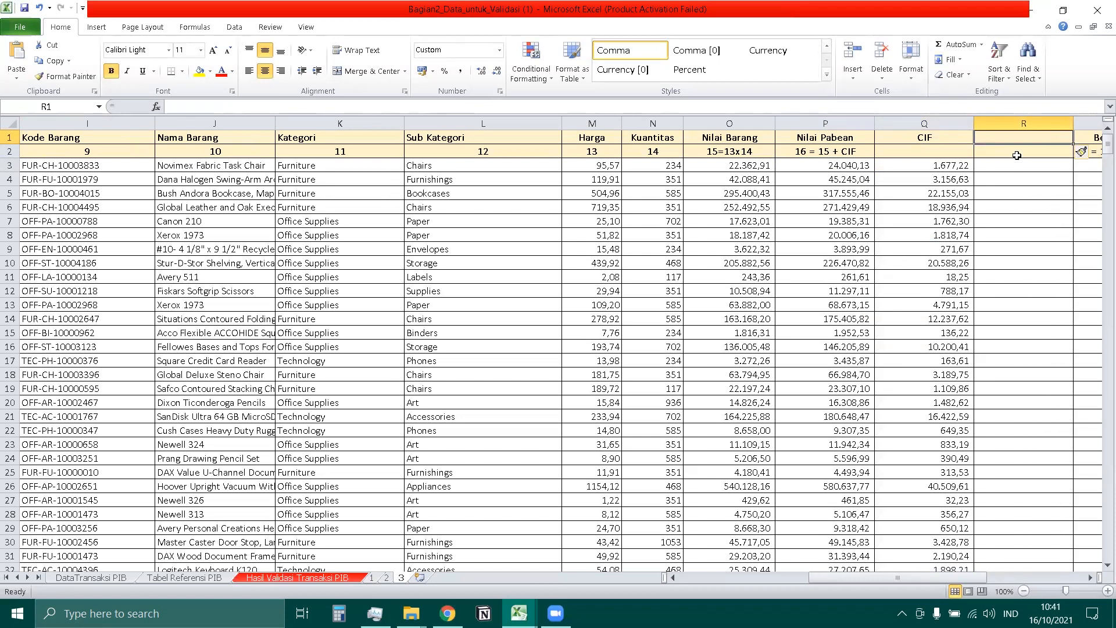
Link the heading in R1 to the Tarif CIF heading in F2 of Tabel Referensi PIB
type("=")
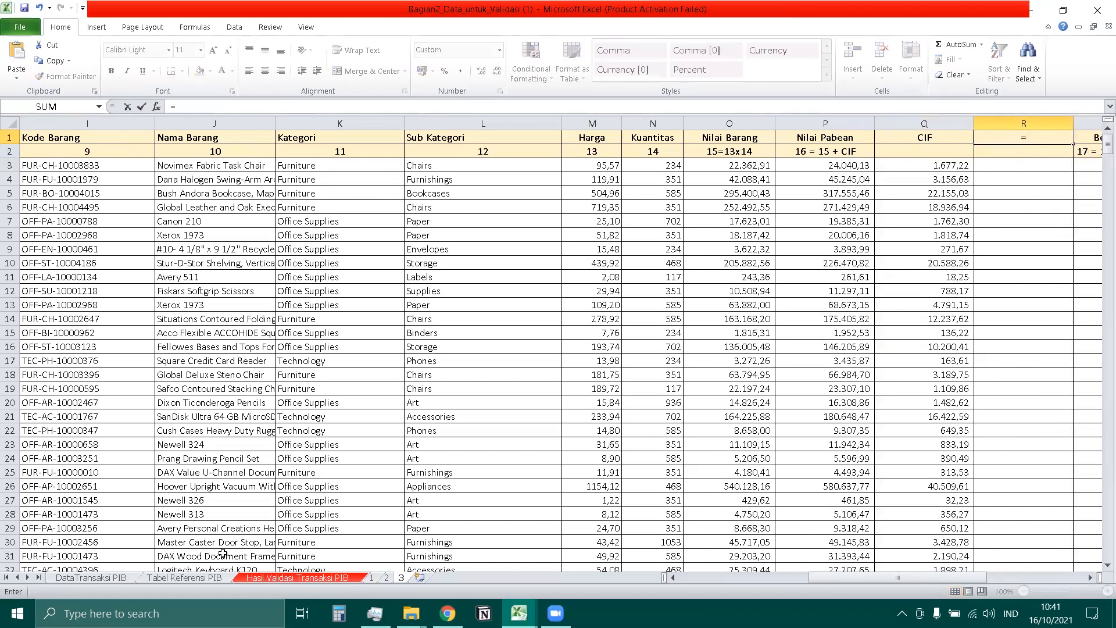
left_click(192, 578)
left_click(272, 149)
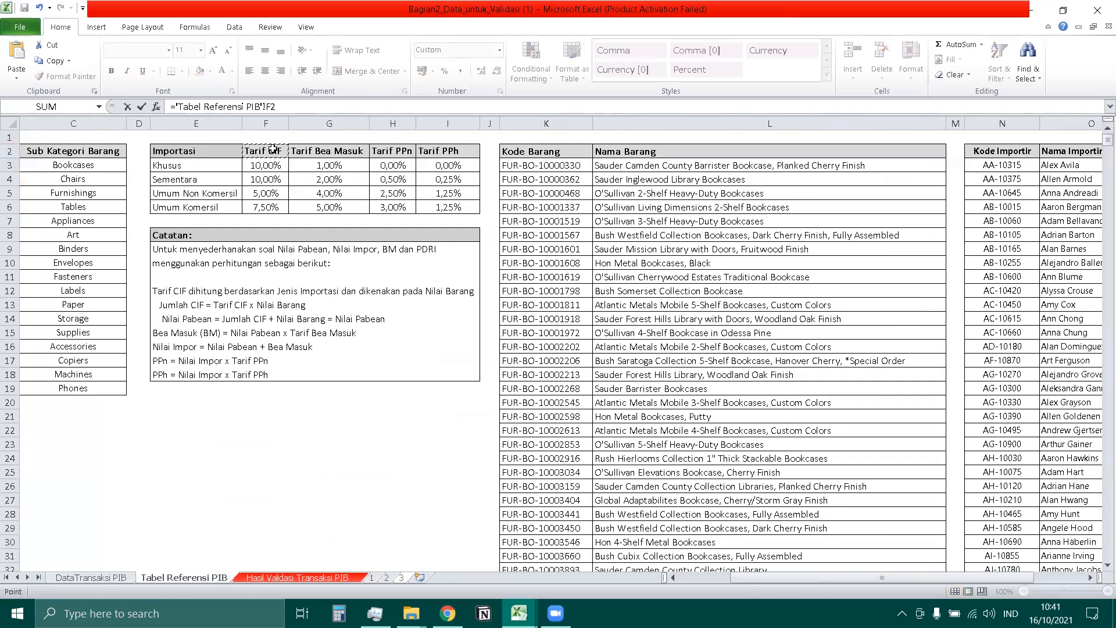
key("Escape")
key("Down")
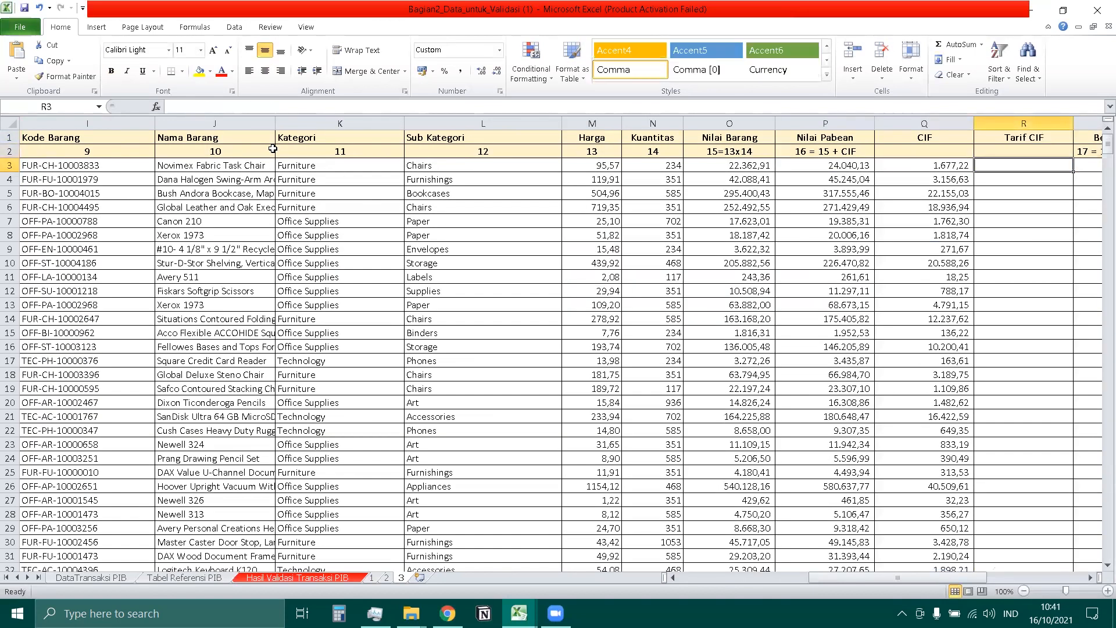
Build an exact-match VLOOKUP in R3 that finds Jenis Importasi C3 in 'Tabel Referensi PIB'!E2:I6 and returns column 2
type("=vlook")
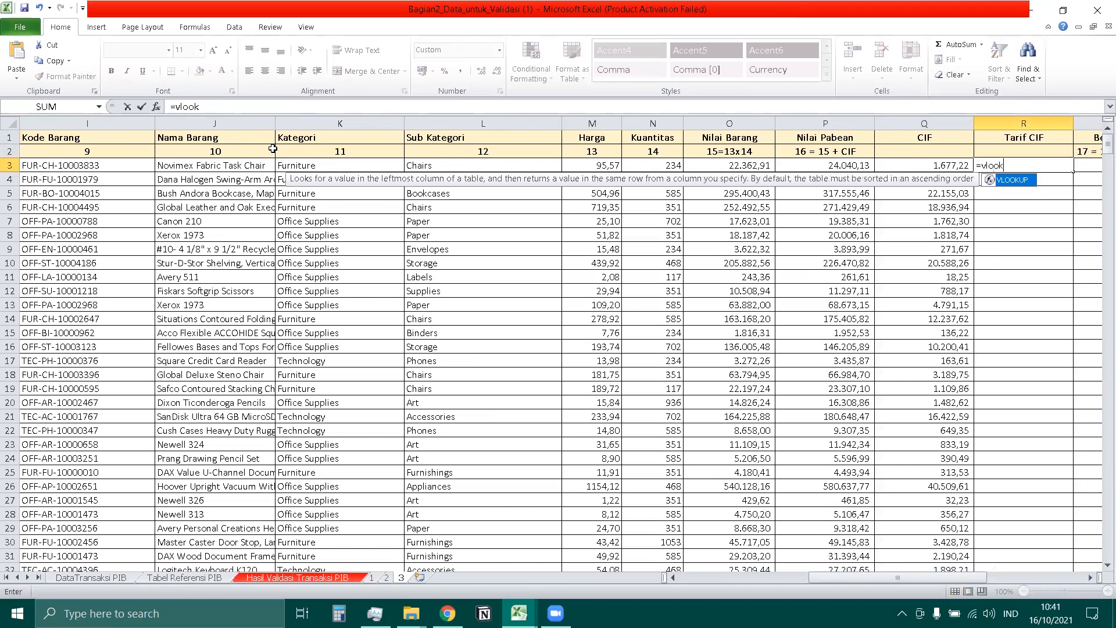
type("up(")
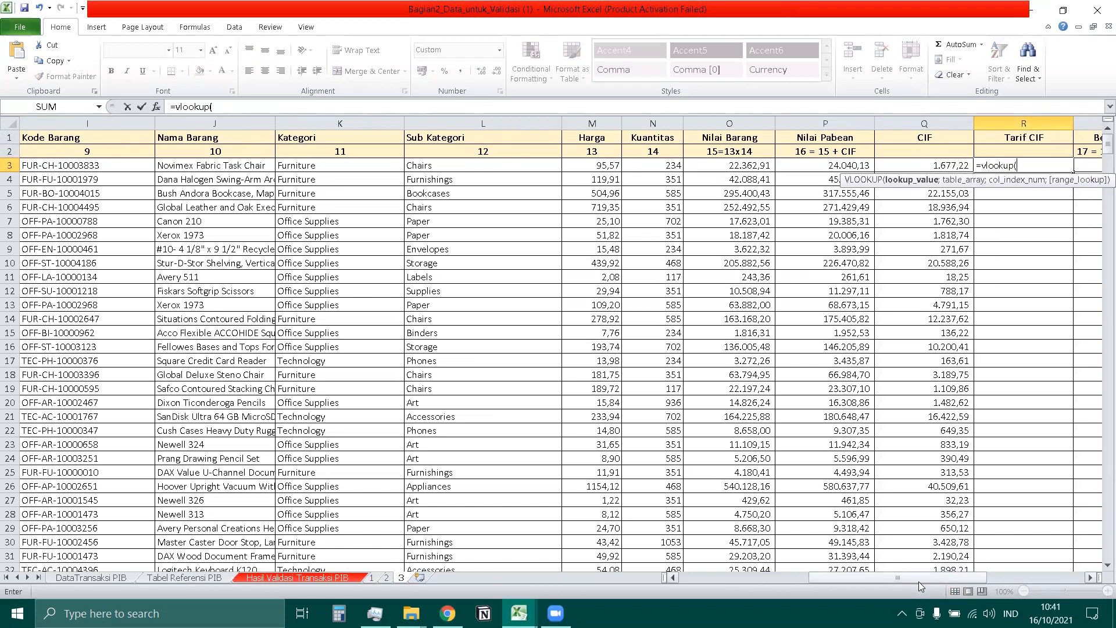
left_click_drag(918, 581, 916, 580)
left_click_drag(759, 586, 719, 584)
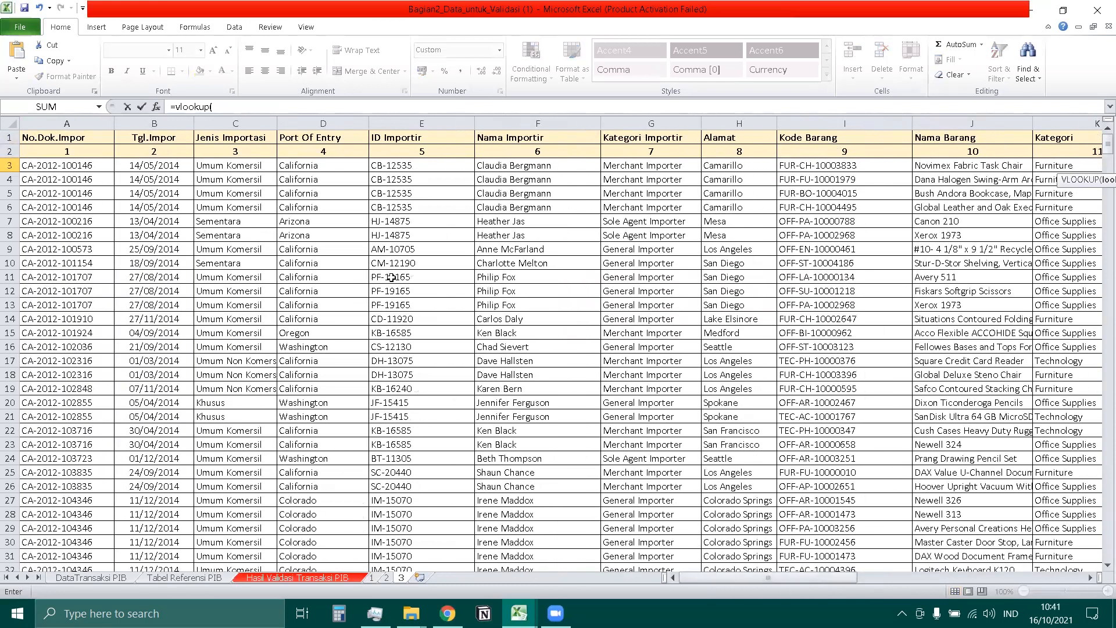
left_click(222, 165)
left_click(245, 105)
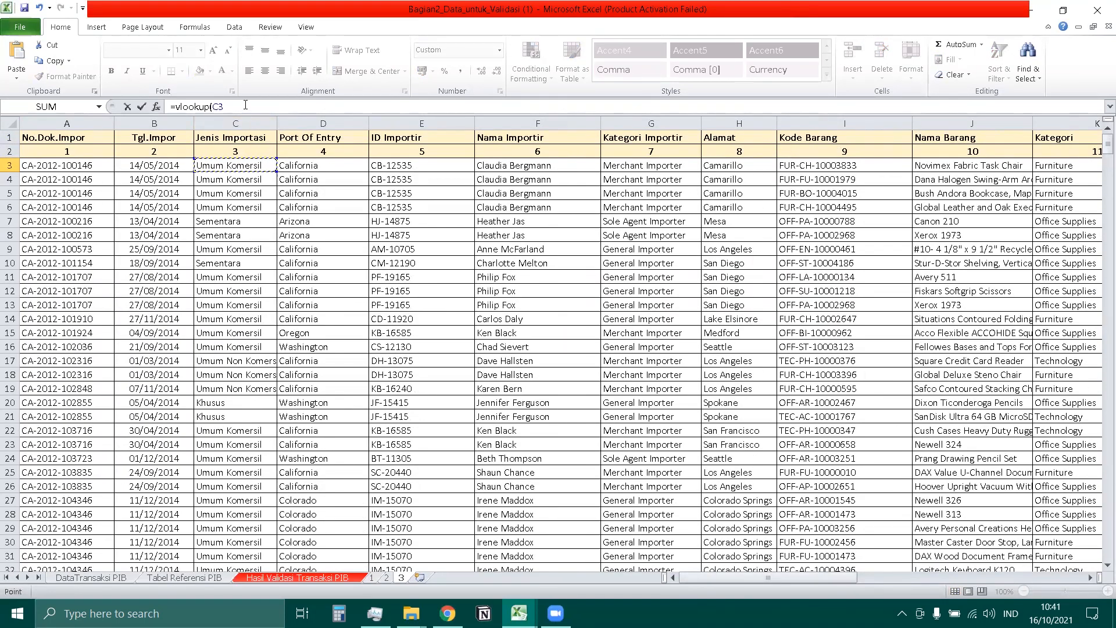
type(";")
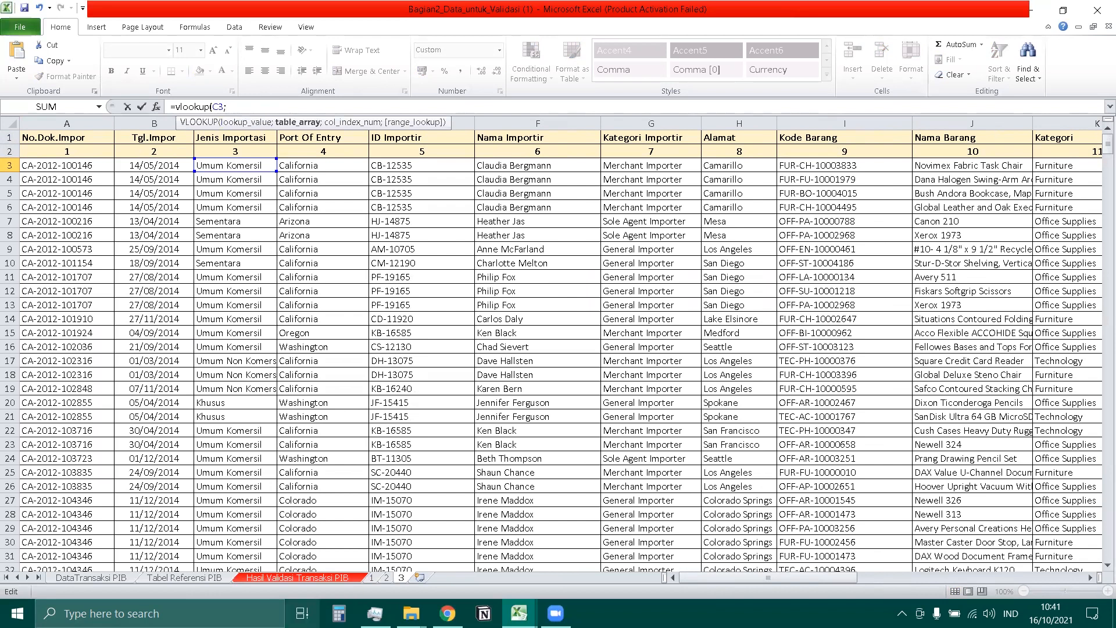
left_click(187, 578)
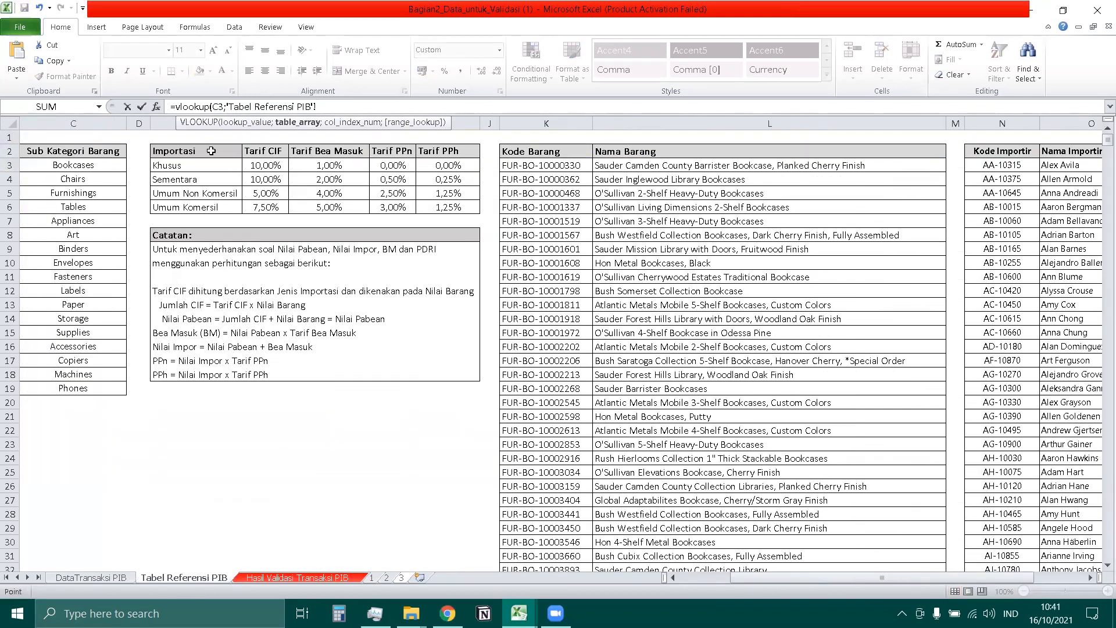
key("ctrl+shift+Right")
key("ctrl+shift+Down")
type(";2;")
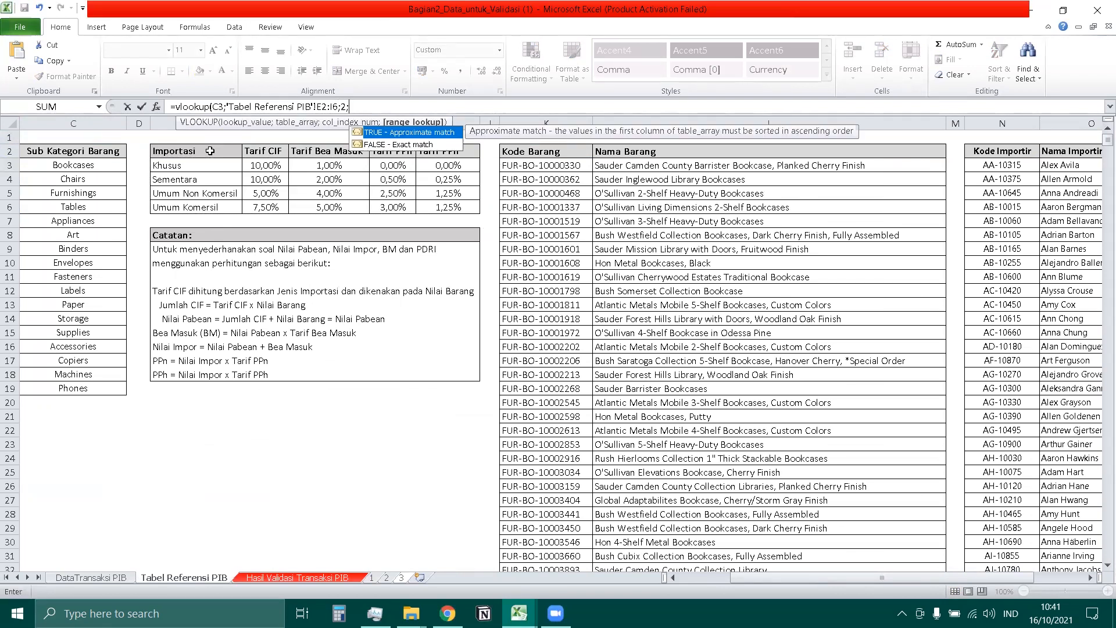
double_click(400, 145)
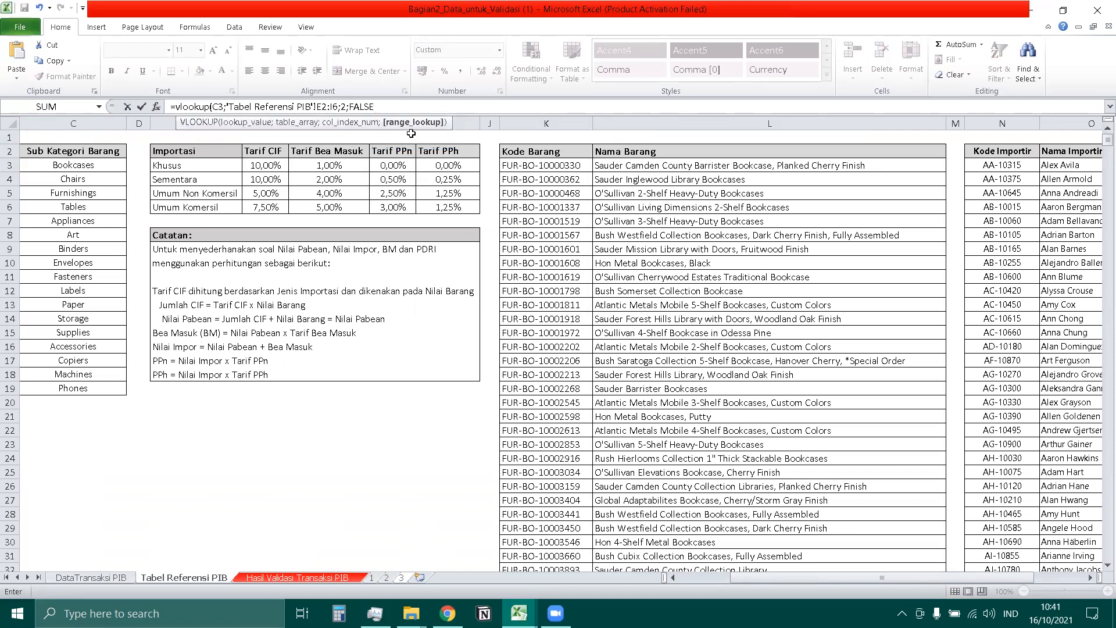
Make the lookup range absolute as $E$2:$I$6 and fill the Tarif CIF formula from R3 down through all transaction rows
left_click(334, 107)
left_click(326, 107)
key("F4")
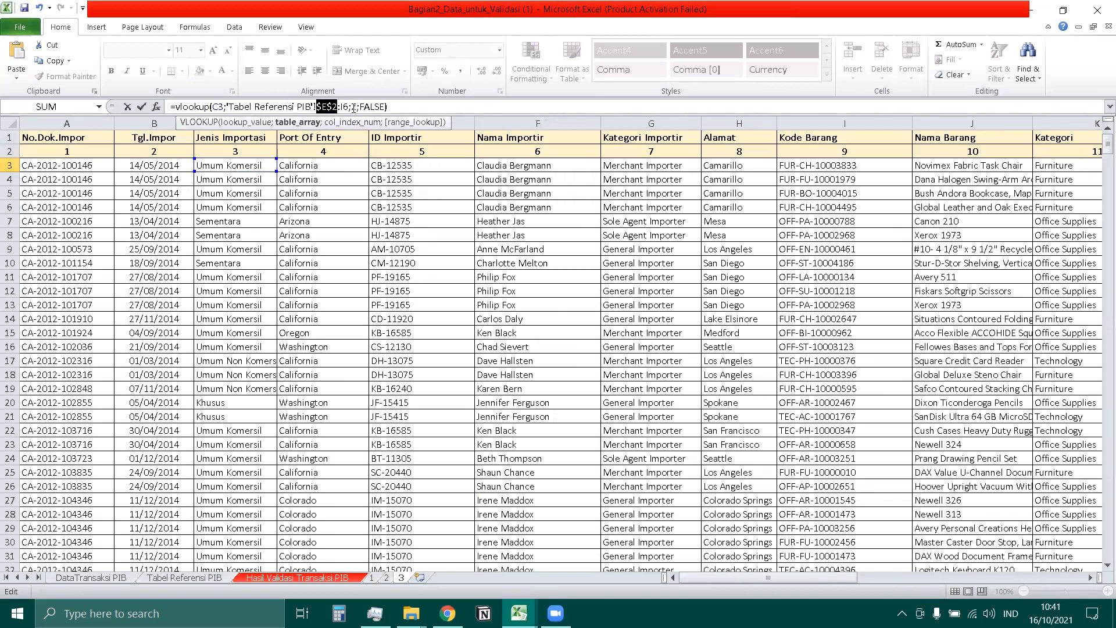
left_click(344, 106)
key("F4")
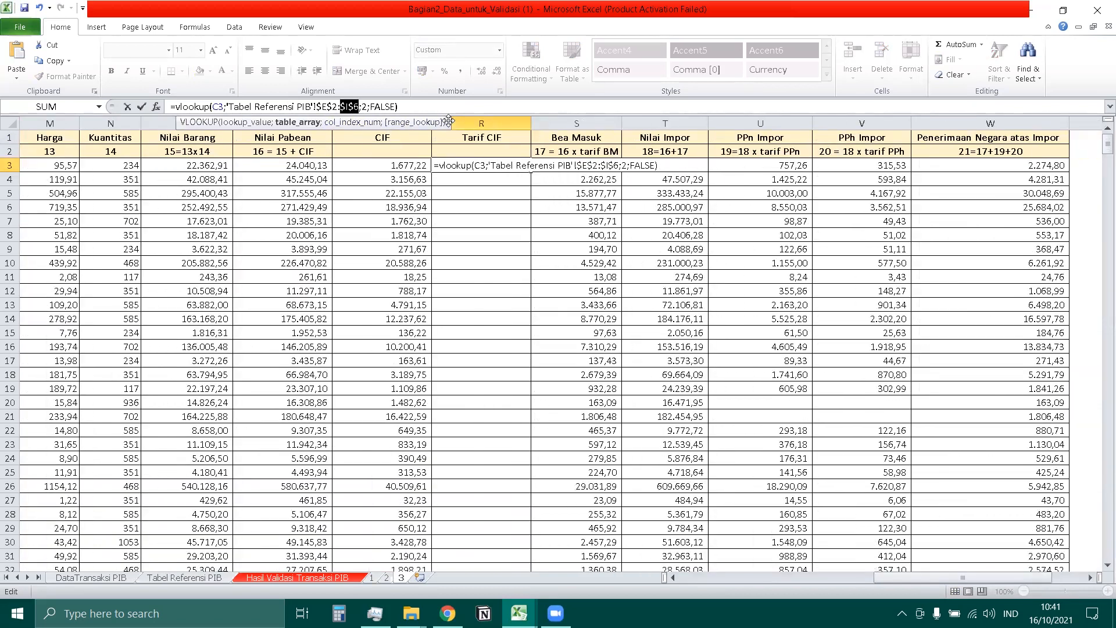
key("Return")
key("Up")
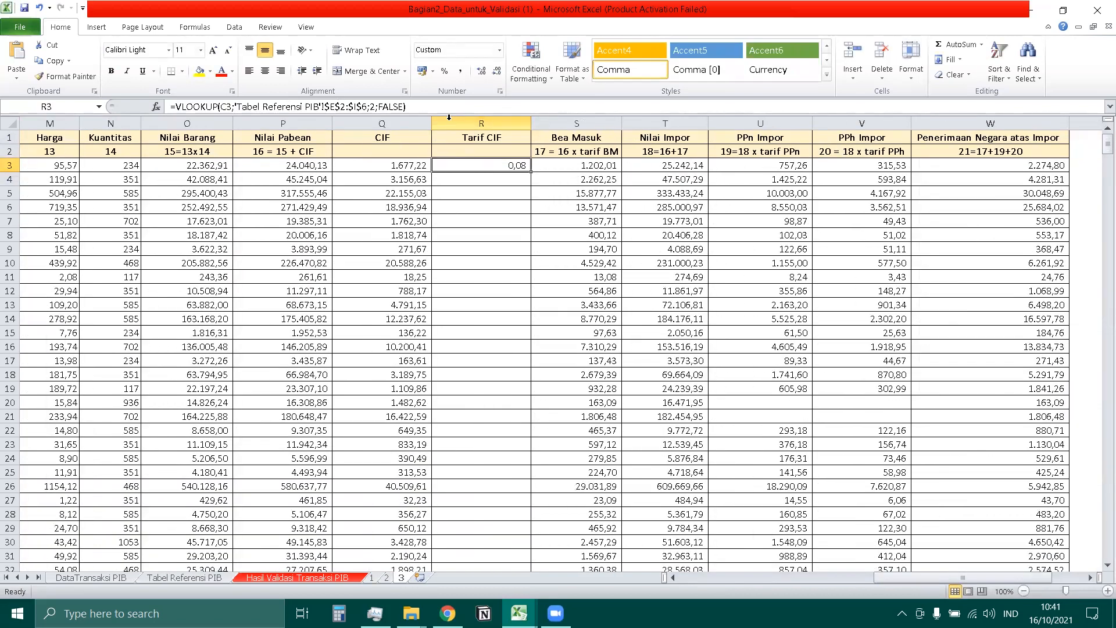
double_click(533, 174)
left_click(546, 218)
Insert an entire column before Bea Masuk and enter the heading CIF (Auditor) in S1
left_click(561, 135)
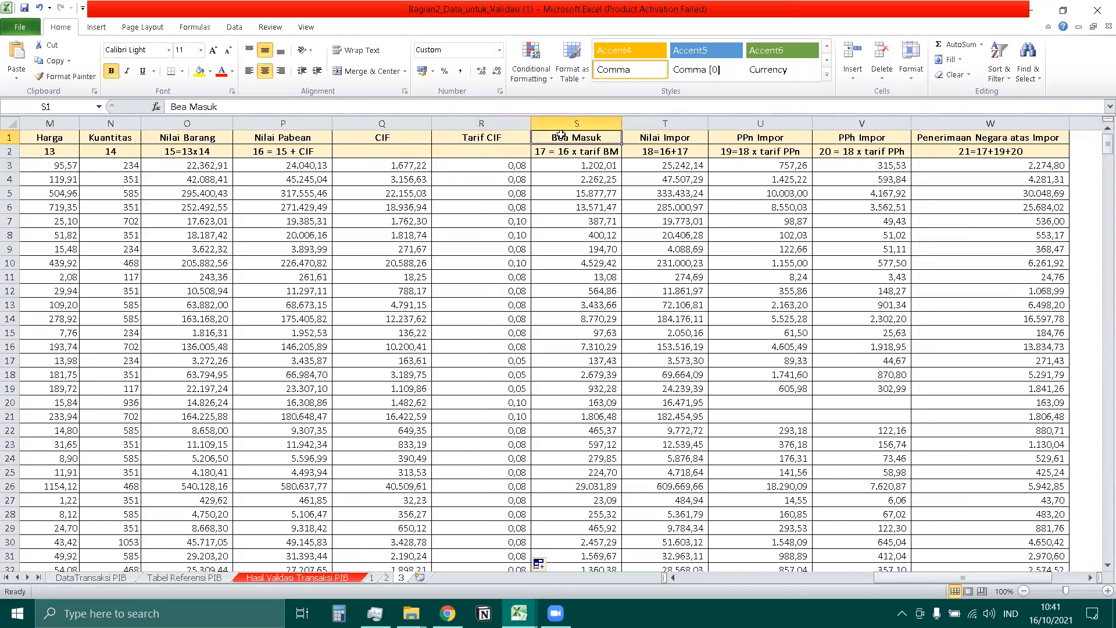
right_click(560, 135)
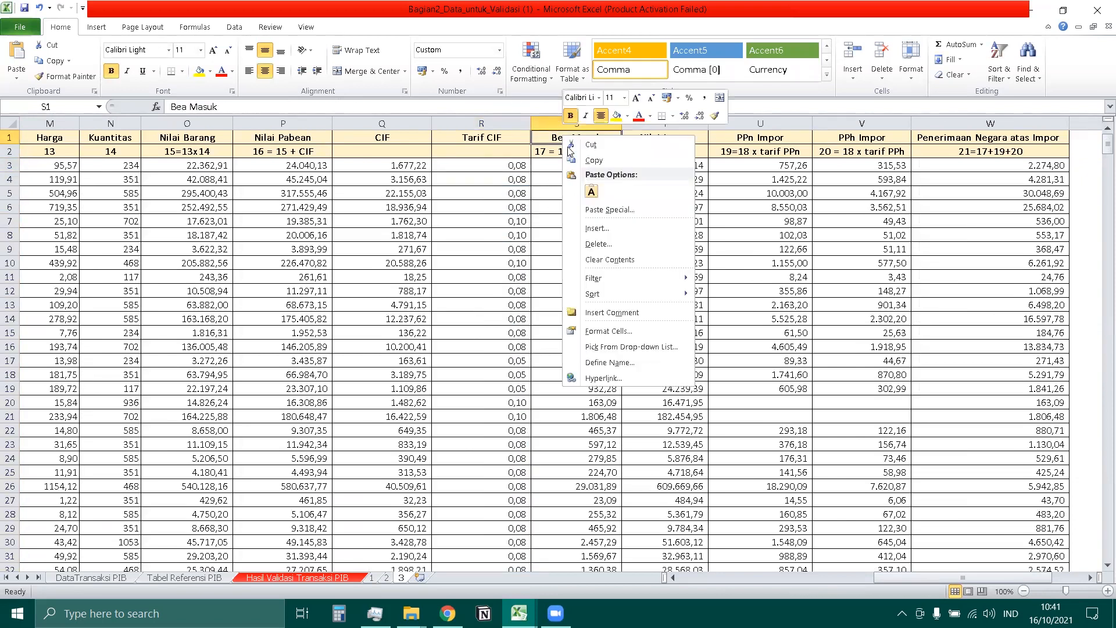
left_click(598, 229)
left_click(573, 246)
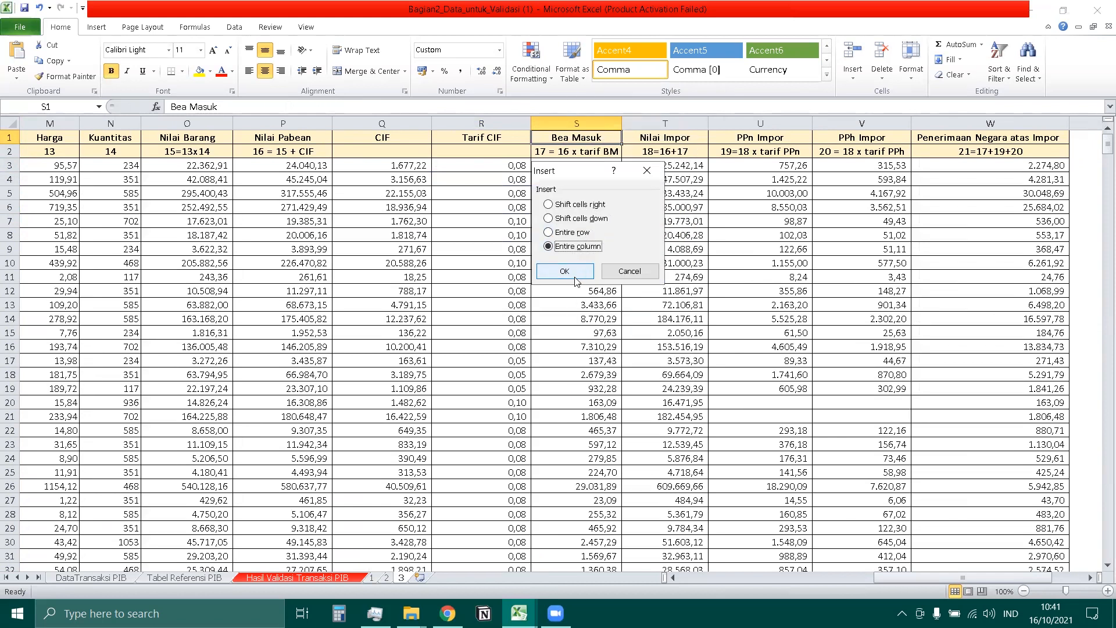
left_click(564, 271)
type("CIF")
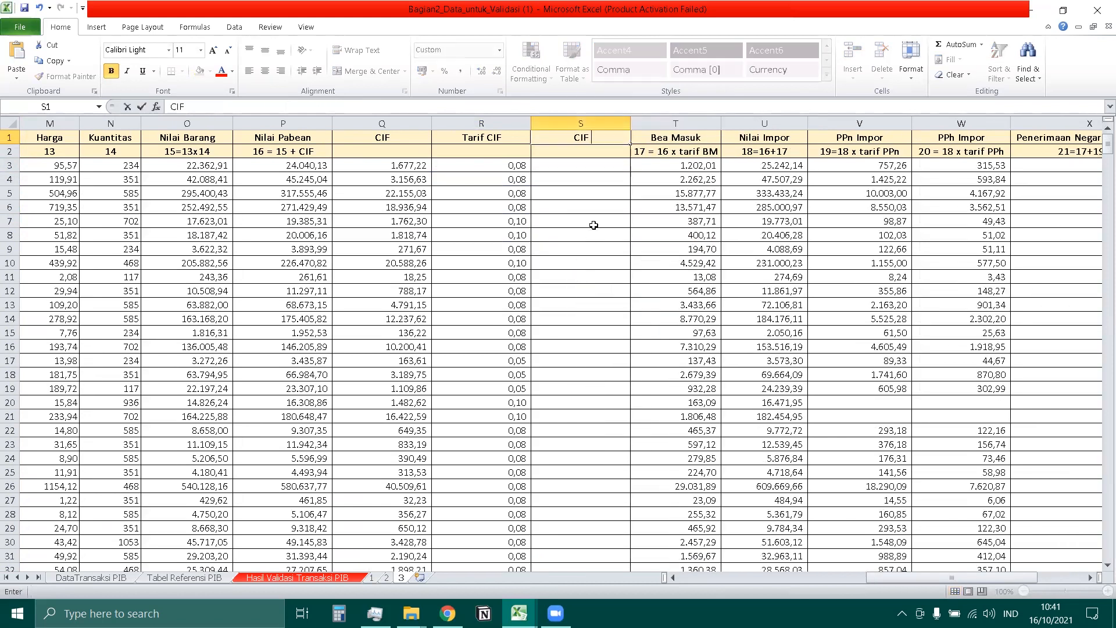
type(" (Auditor)")
key("Return")
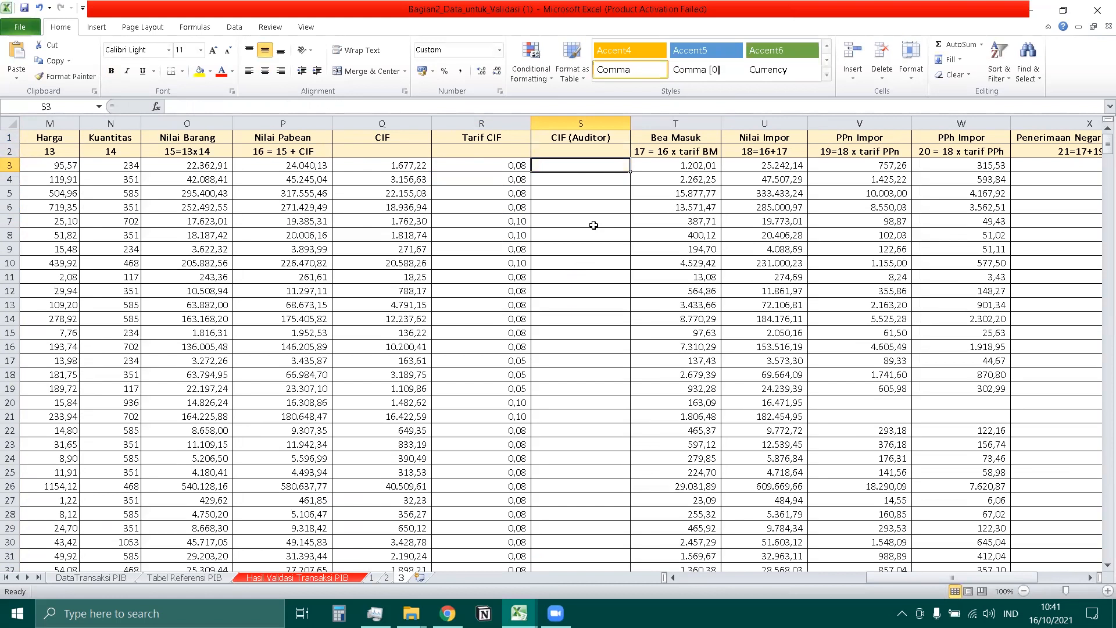
Check the Jumlah CIF definition on Tabel Referensi PIB and calculate the auditor's CIF in S3 with =ROUND(O3*R3;2)
type("=")
key("BackSpace")
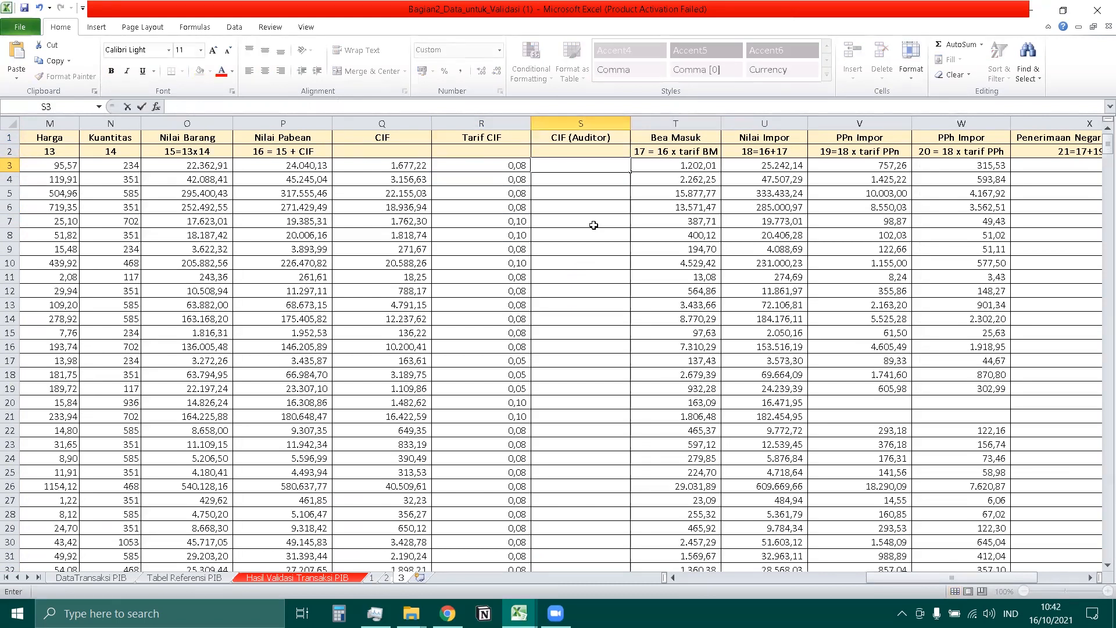
left_click(186, 578)
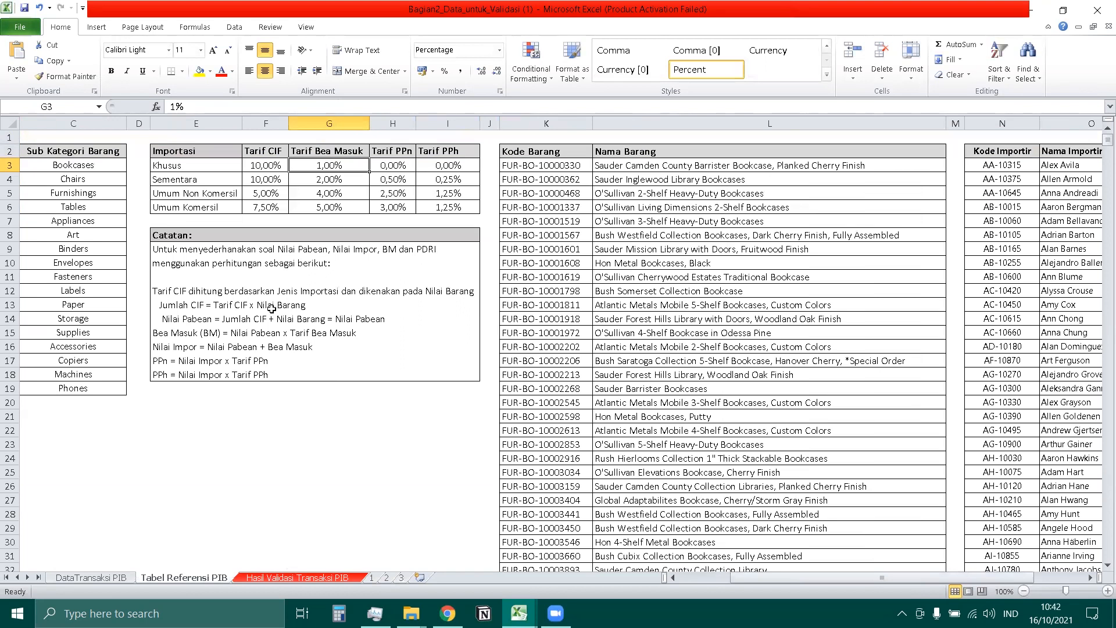
left_click(401, 578)
type("=ro")
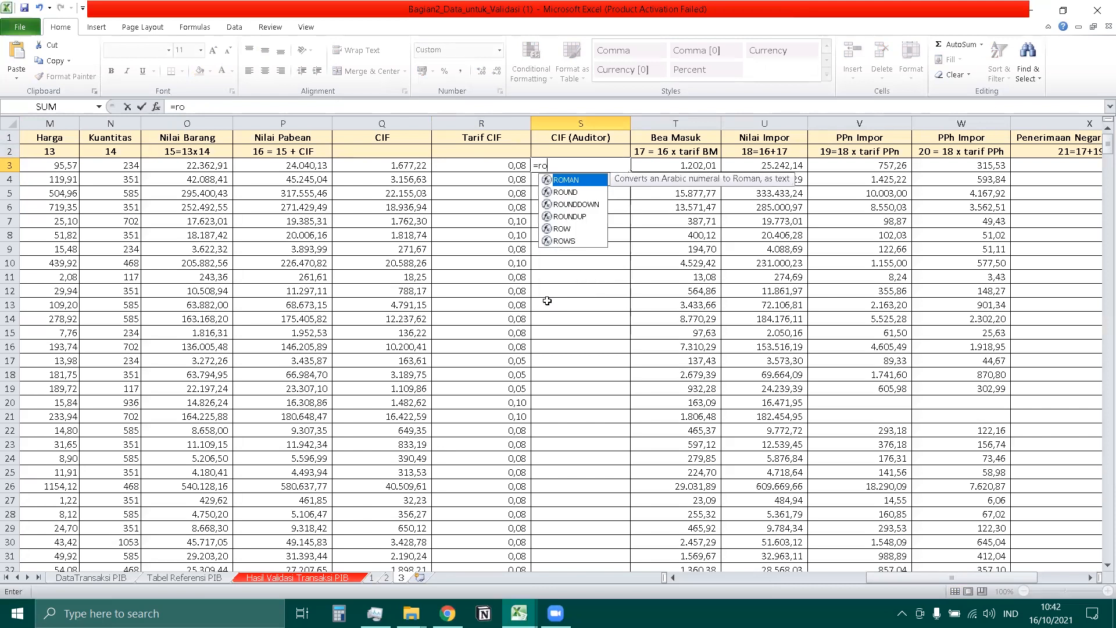
type("und(")
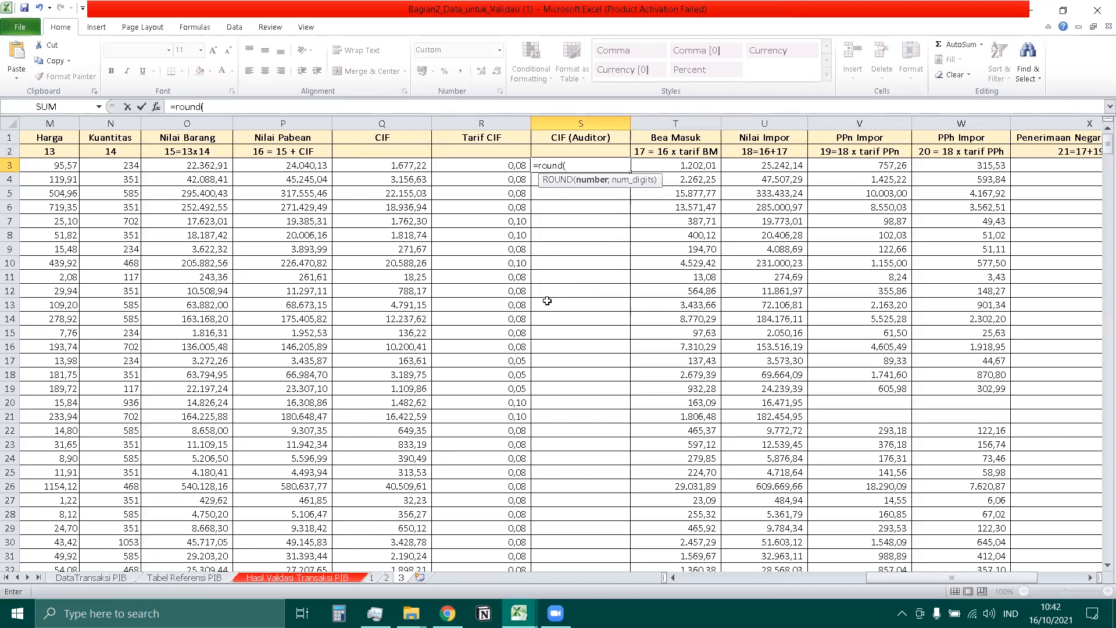
left_click(216, 168)
type("*")
left_click(499, 168)
type(";")
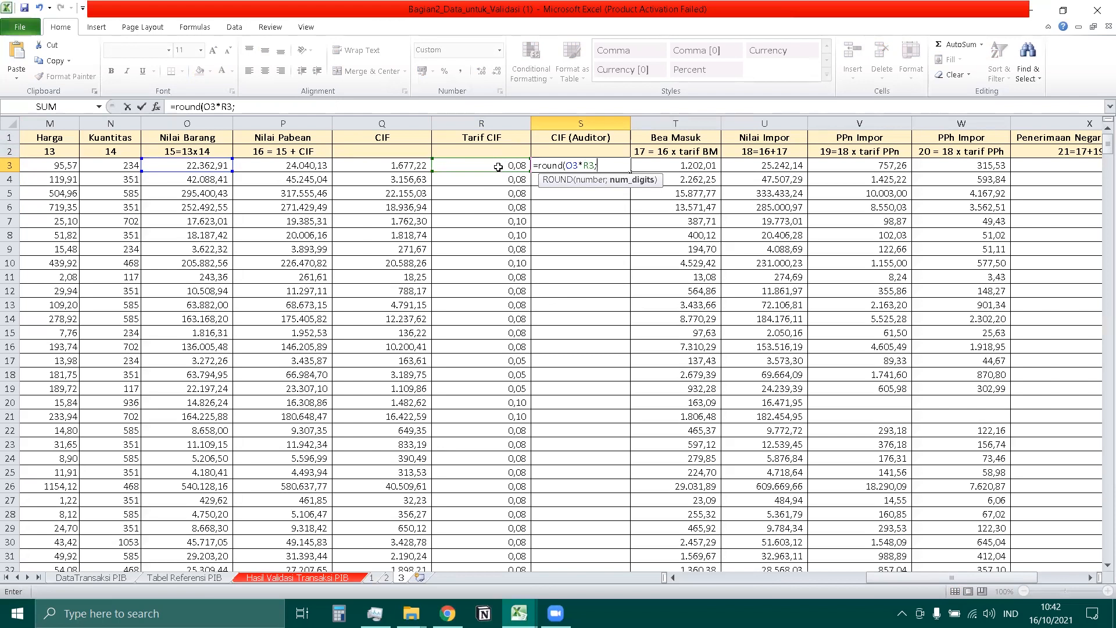
type("2)")
key("ctrl+Return")
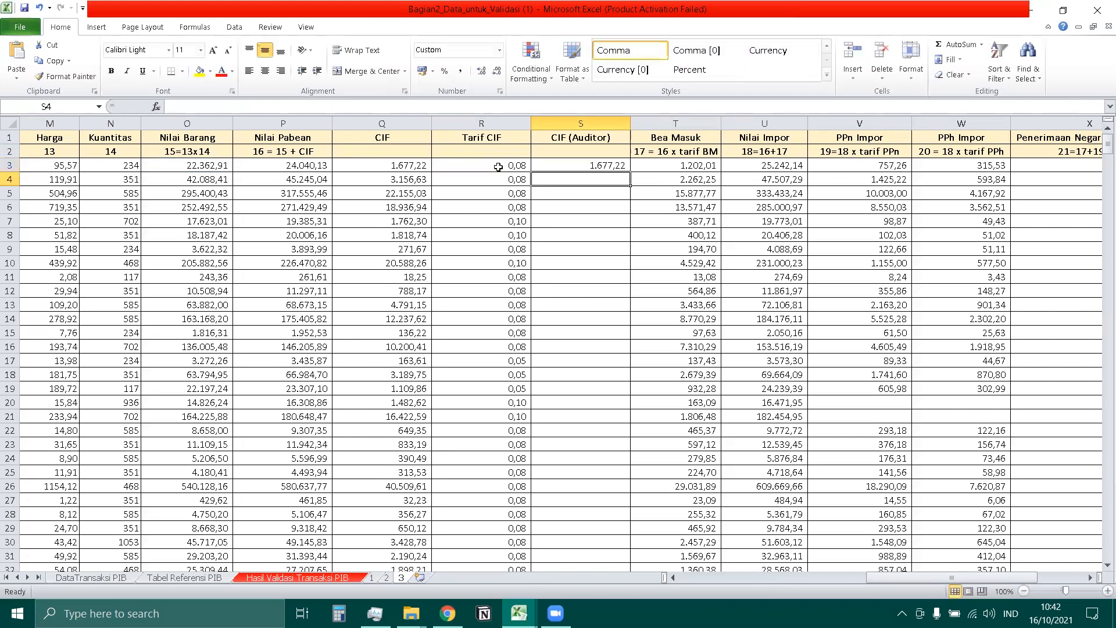
Compare the reported CIF in row 3 and fill the CIF (Auditor) formula from S3 down through all transaction rows
left_click(417, 169)
left_click(569, 170)
double_click(630, 171)
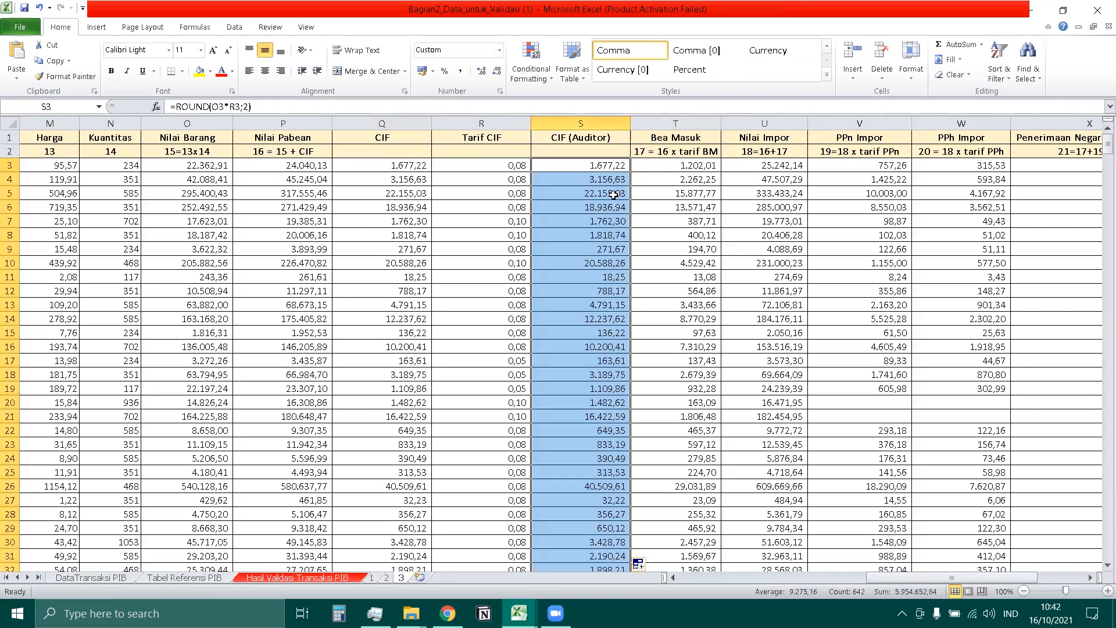
left_click(614, 195)
Insert an entire column before Bea Masuk and enter the heading Validasi in T1
right_click(658, 138)
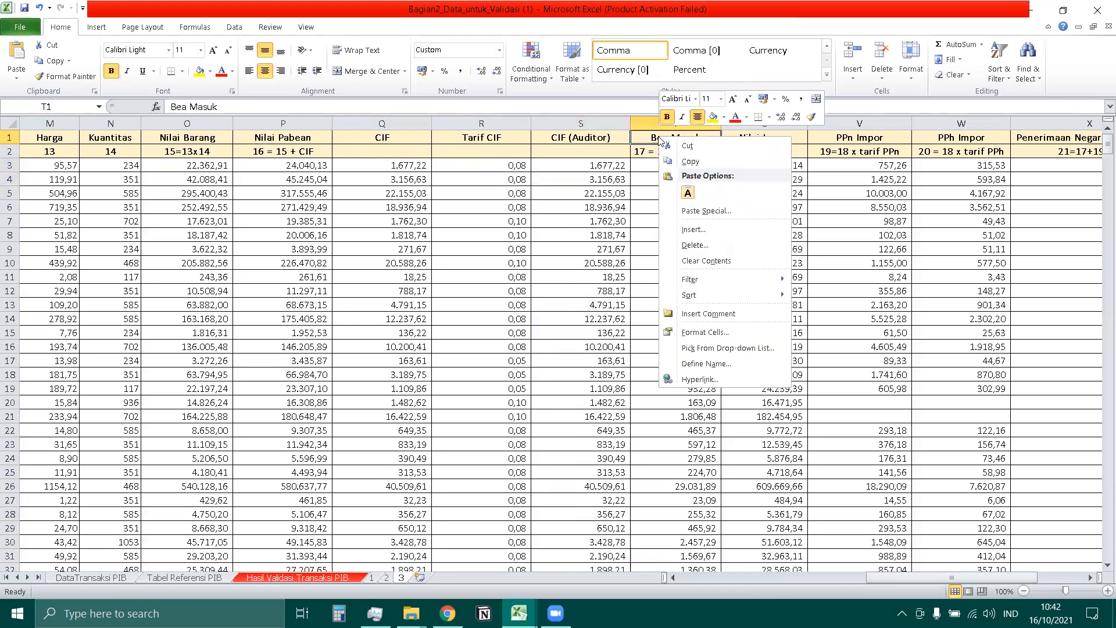
left_click(692, 230)
left_click(668, 244)
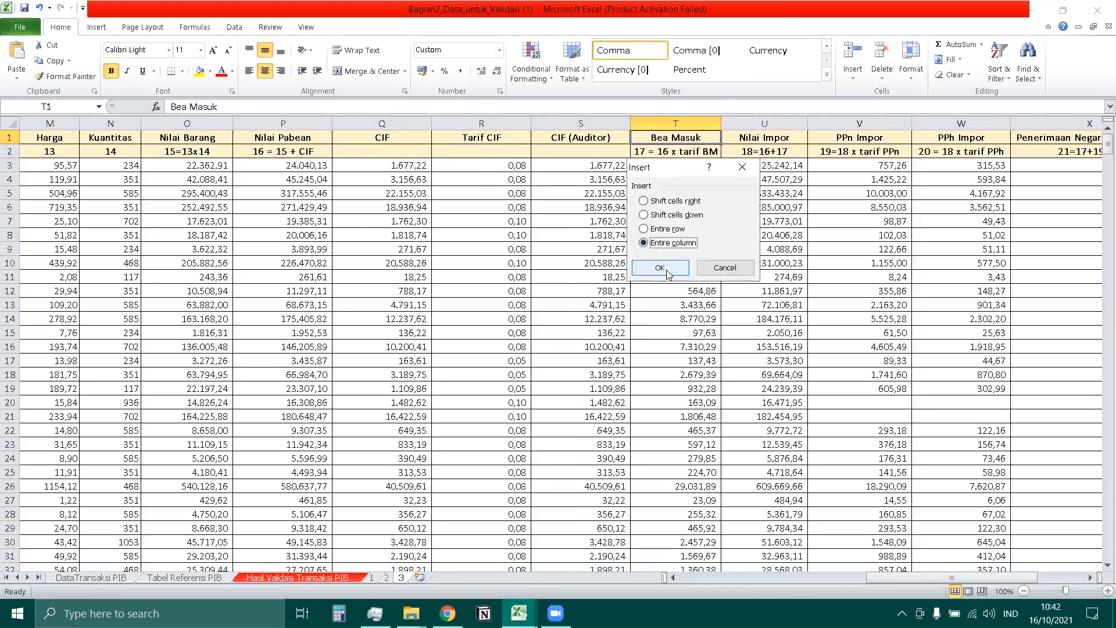
left_click(667, 269)
type("Validasi")
key("Return")
Compare CIF (Auditor) with the reported CIF in T3 using =S3=Q3 and fill the formula down through all transaction rows
key("Down")
key("Down")
key("Up")
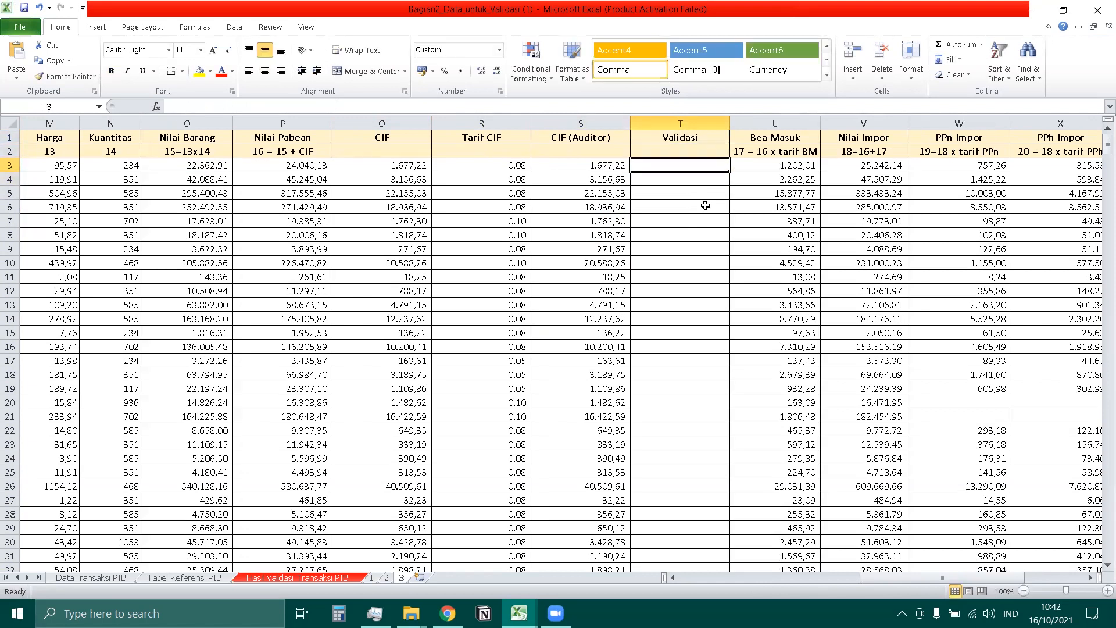
type("=")
key("Left")
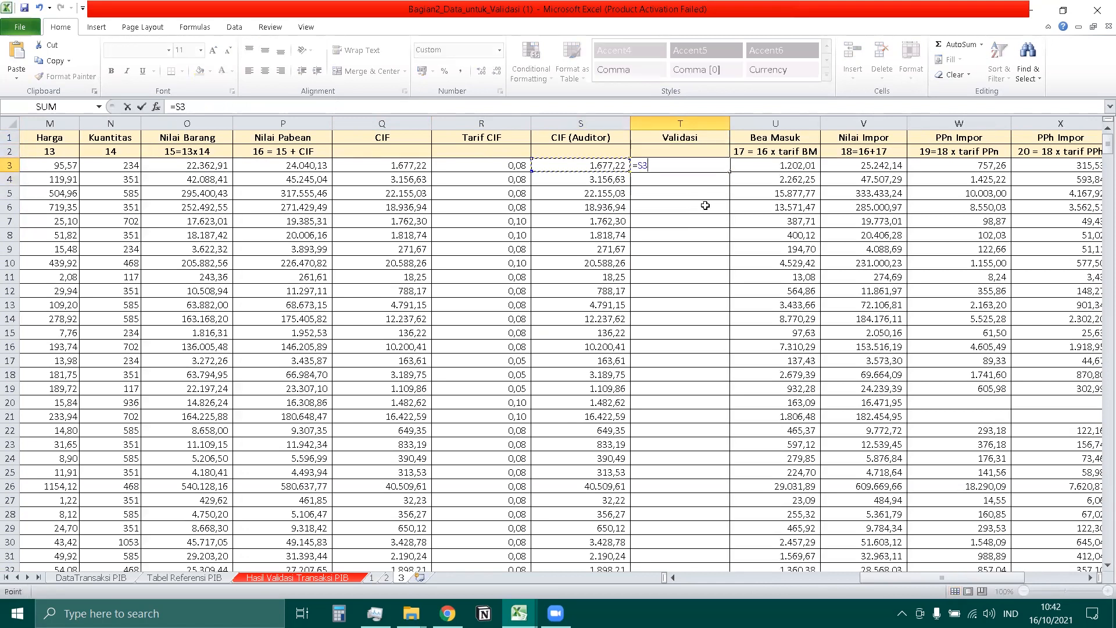
type("=")
key("Left")
key("Left")
key("Left")
key("Return")
key("Up")
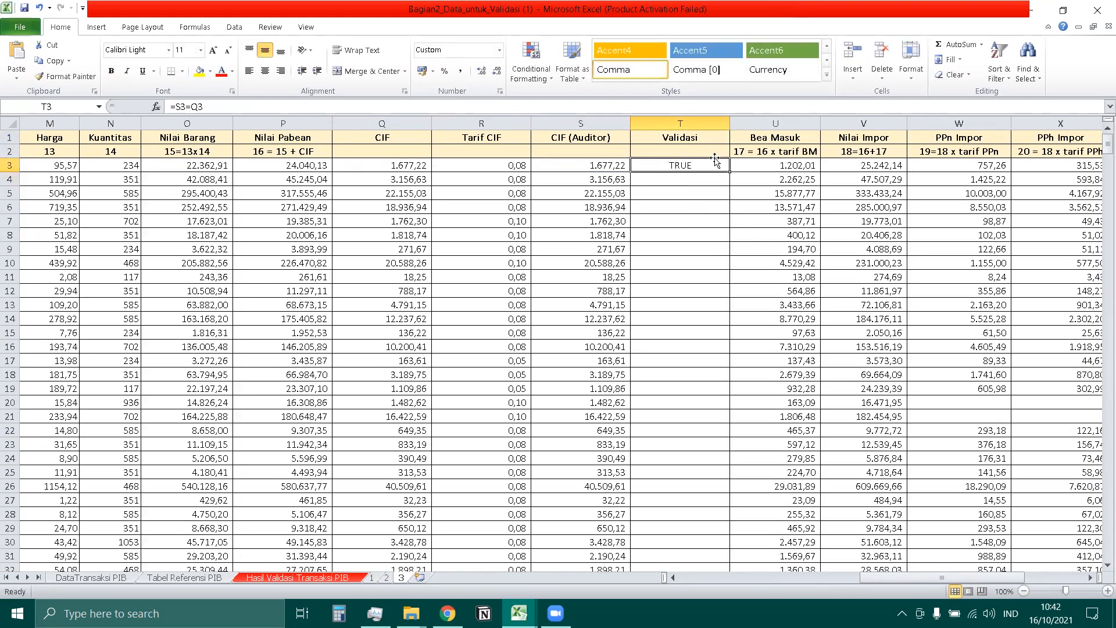
double_click(728, 173)
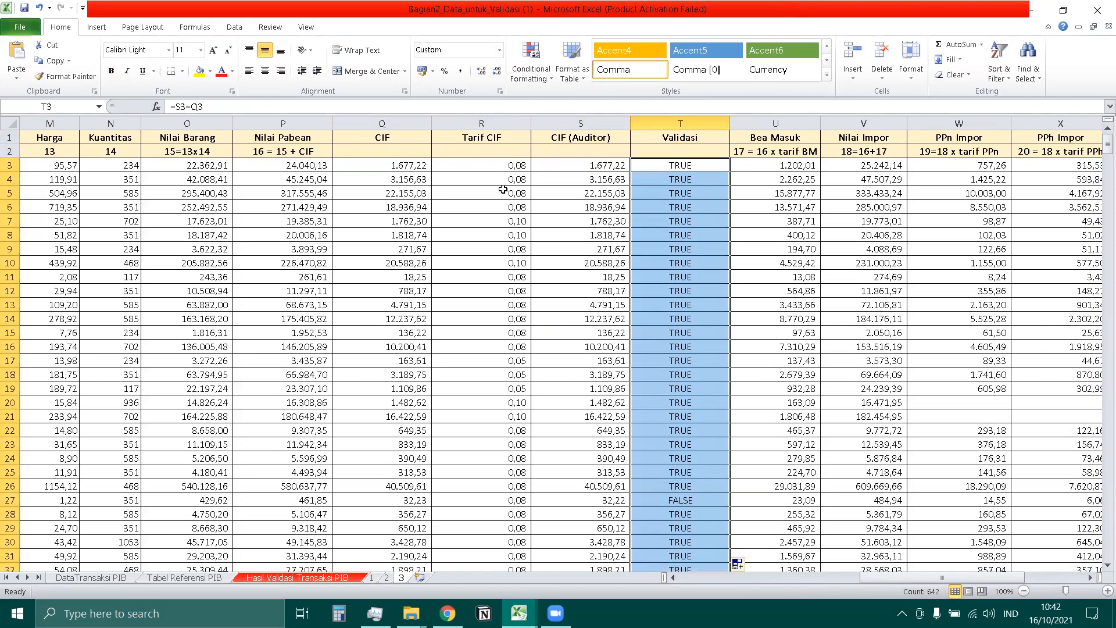
Highlight the headers from CIF to Validasi in yellow and filter Validasi to show only FALSE and #VALUE! rows
left_click_drag(404, 137, 654, 153)
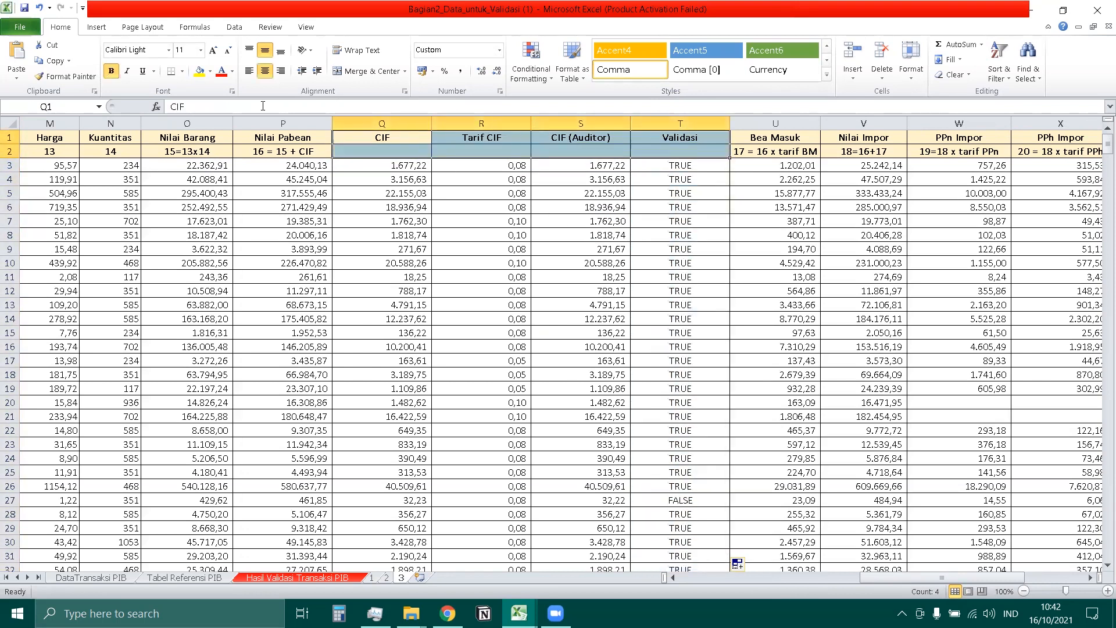
left_click(199, 70)
left_click(999, 71)
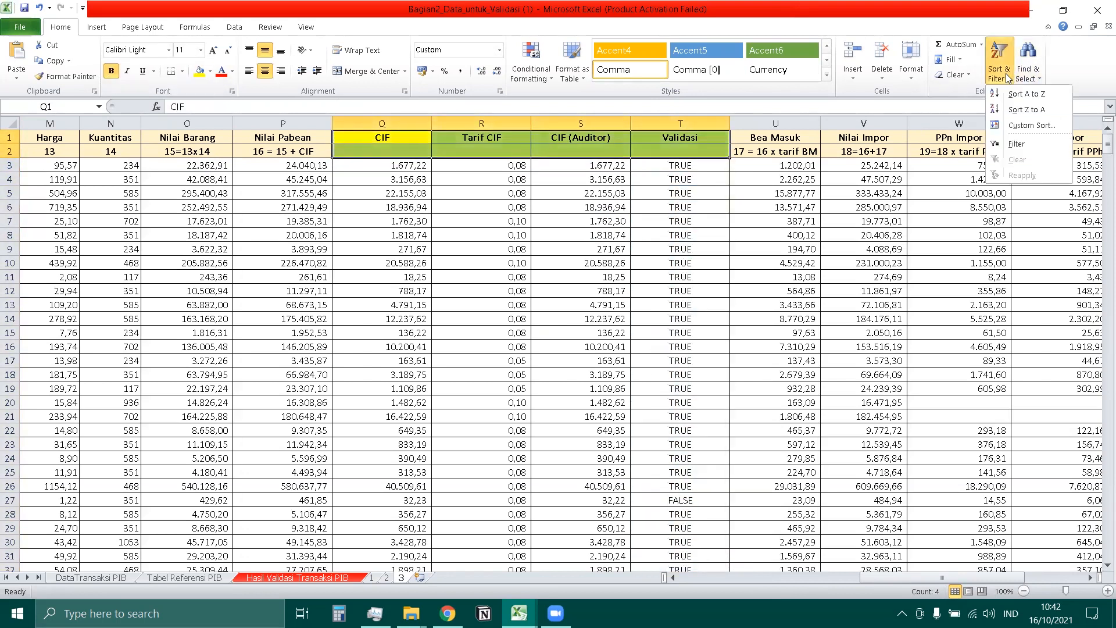
left_click(1011, 150)
left_click(723, 138)
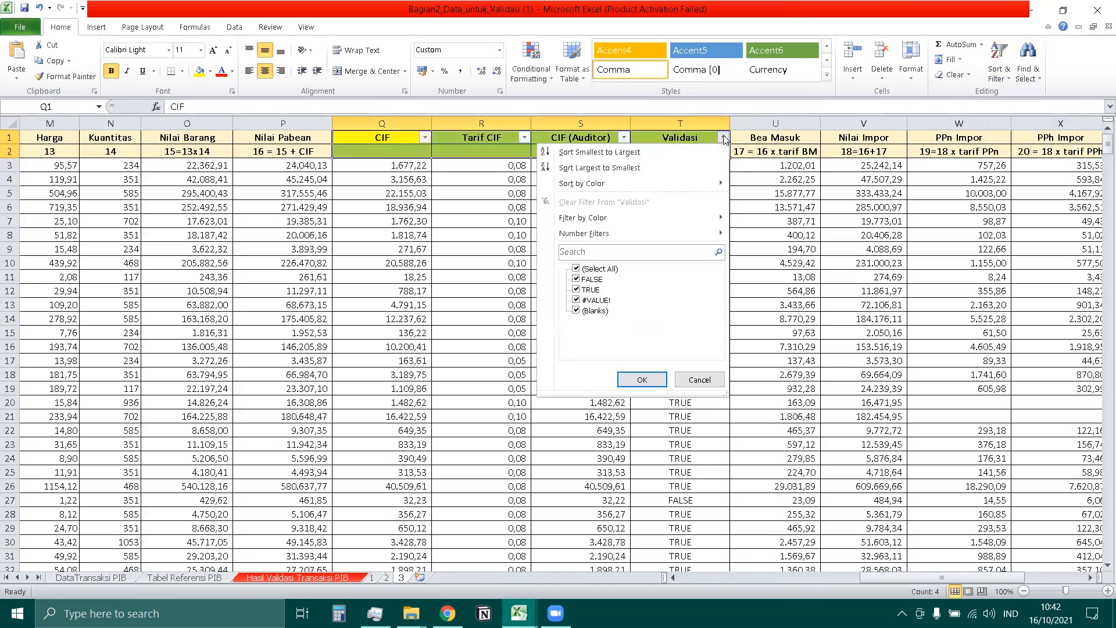
left_click(576, 289)
left_click(576, 310)
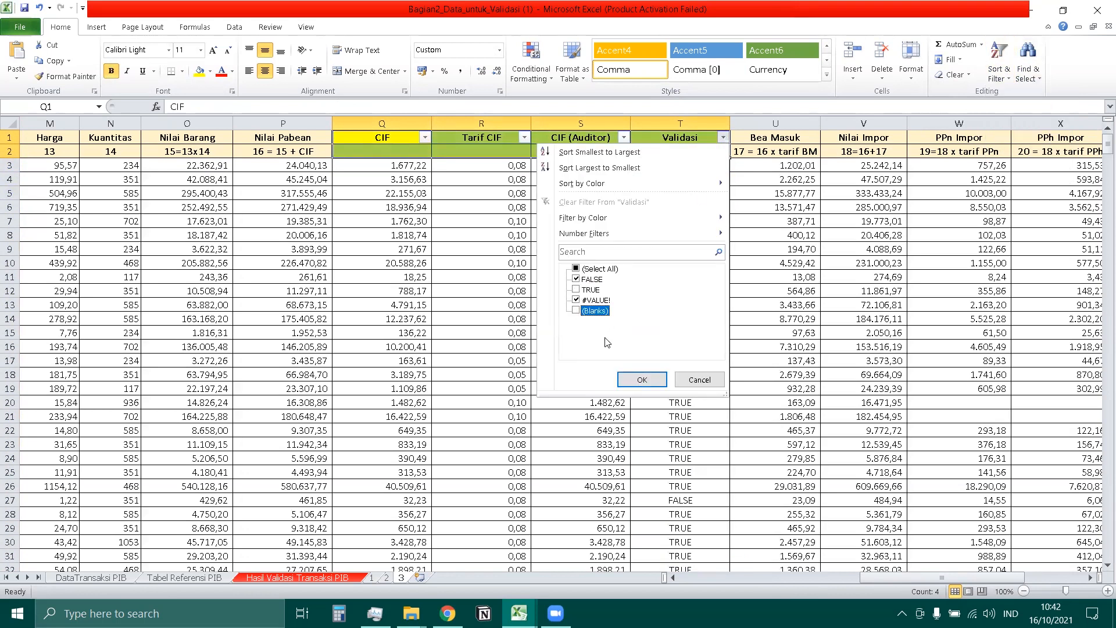
left_click(642, 379)
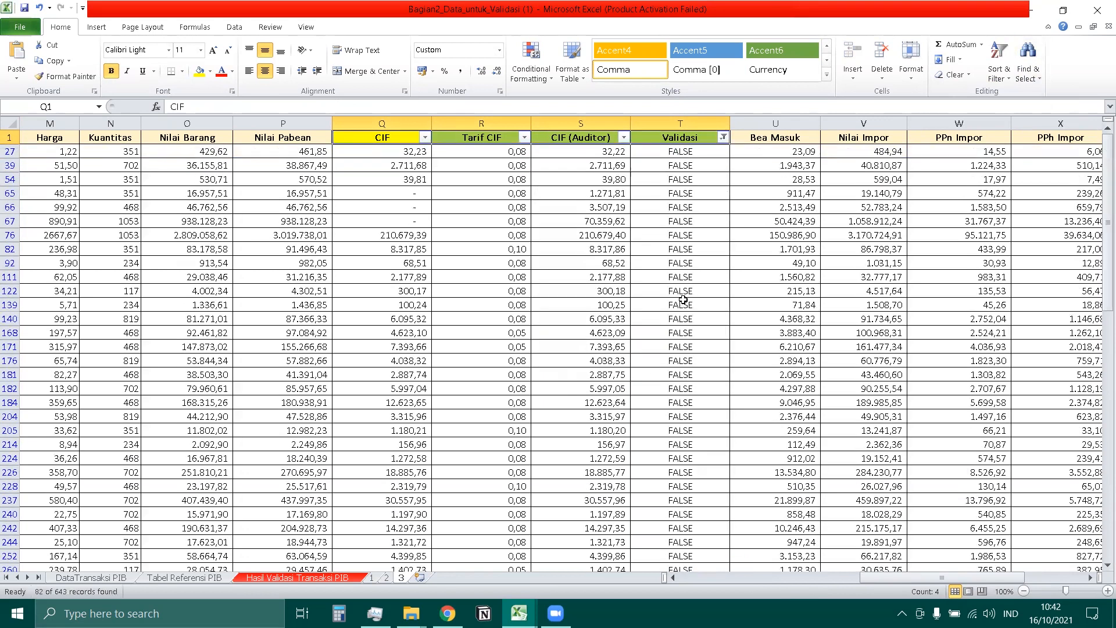
Compare CIF with CIF (Auditor) in the first filtered FALSE rows, including the Nilai Pabean and Nilai Barang behind empty CIF amounts
left_click(680, 180)
left_click(418, 152)
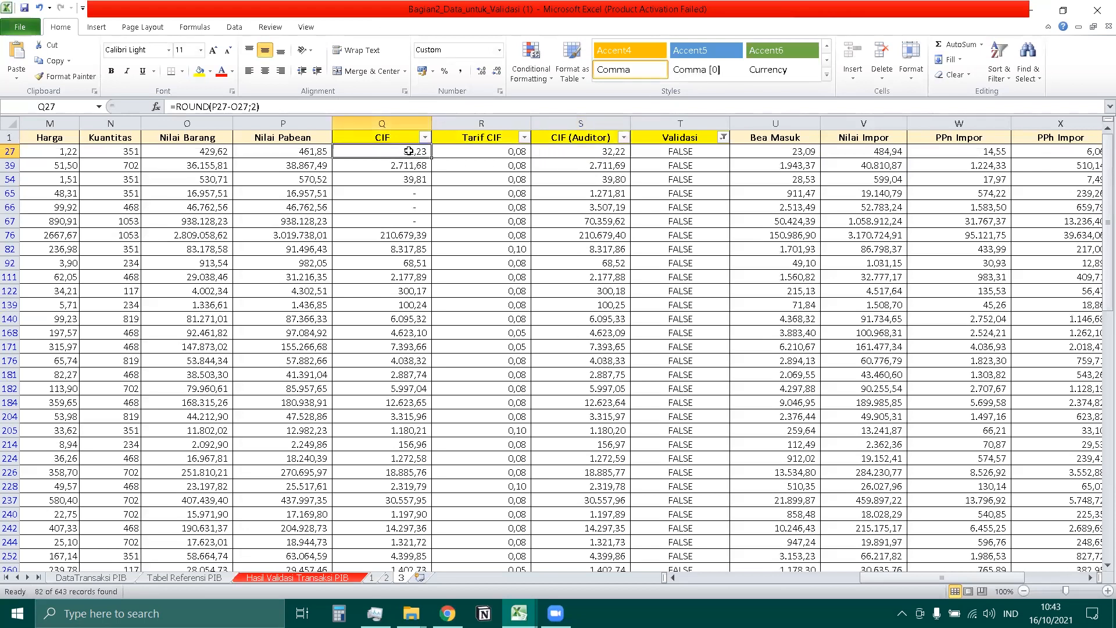
left_click(600, 152)
left_click(425, 167)
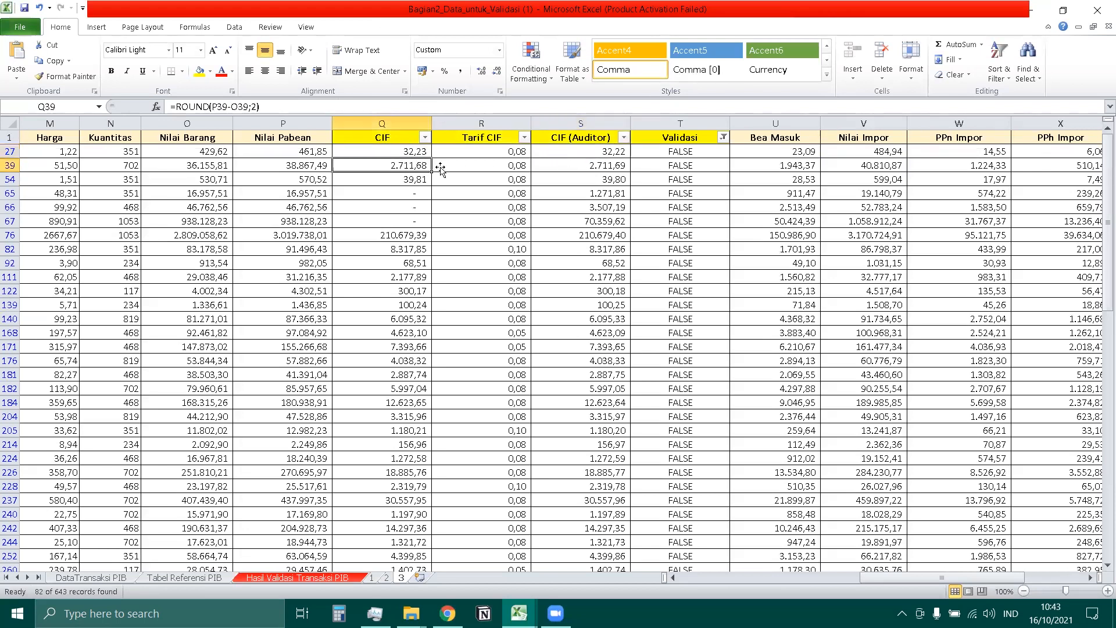
left_click(603, 167)
left_click(618, 176)
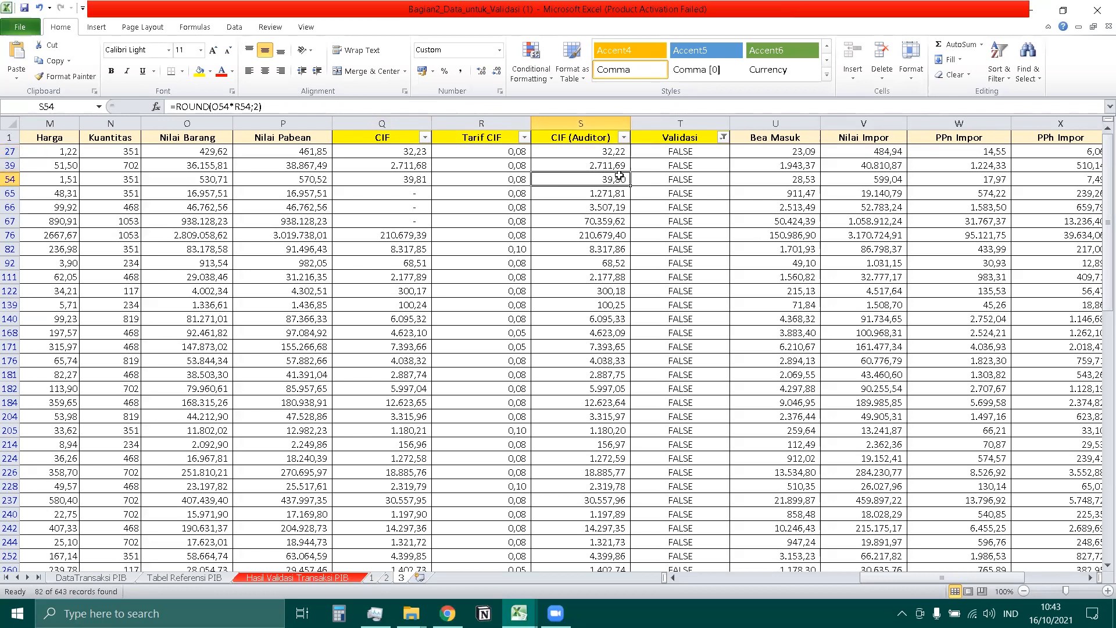
left_click(414, 193)
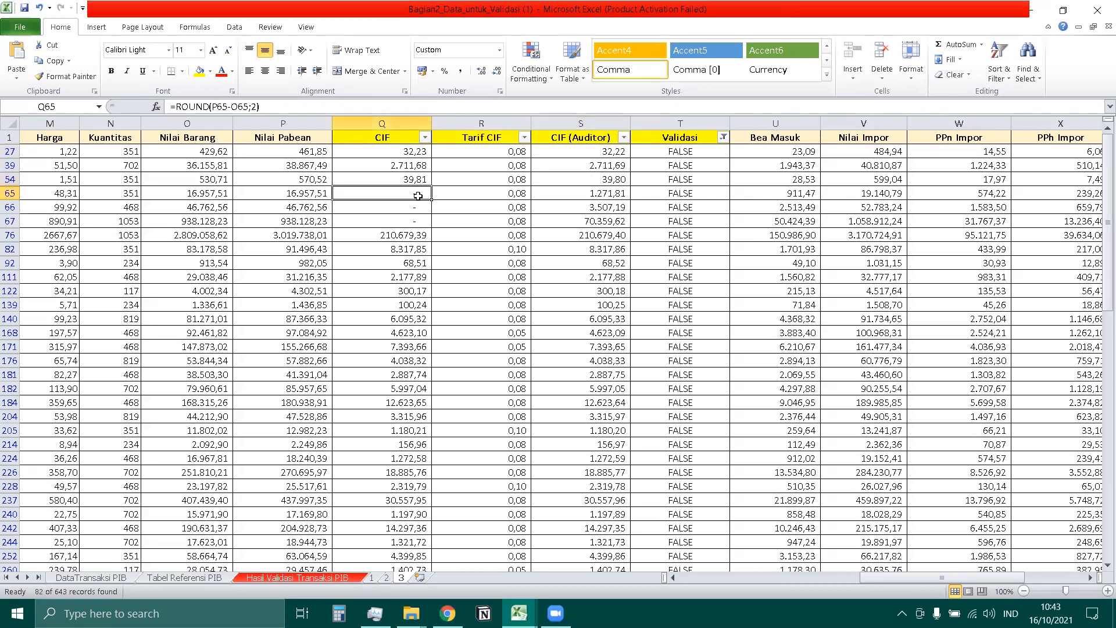
left_click(417, 207)
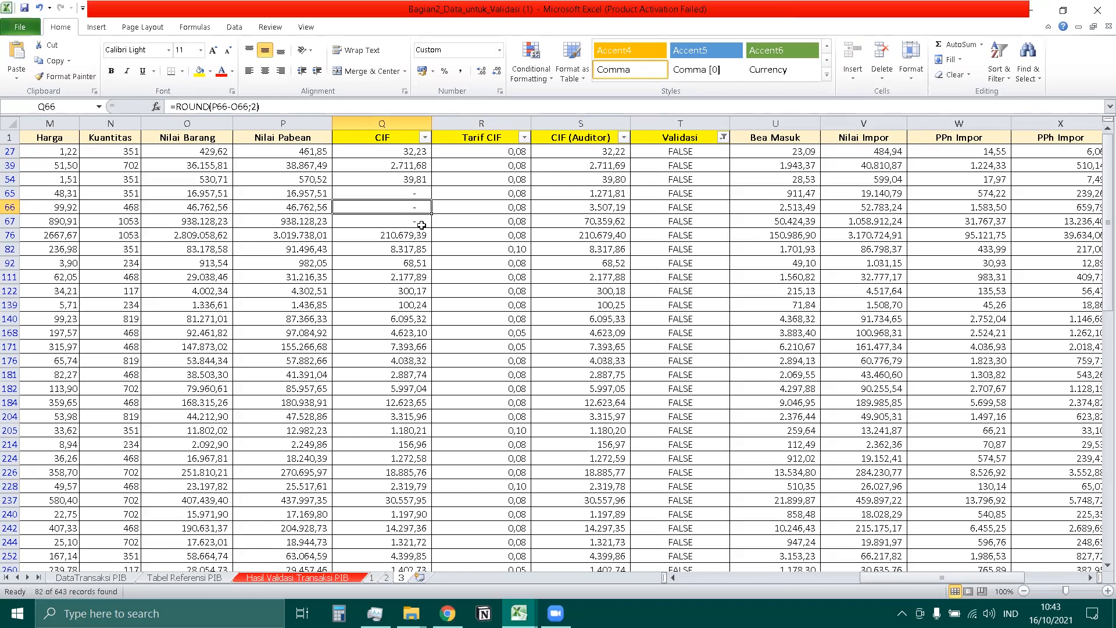
left_click(421, 225)
left_click(298, 209)
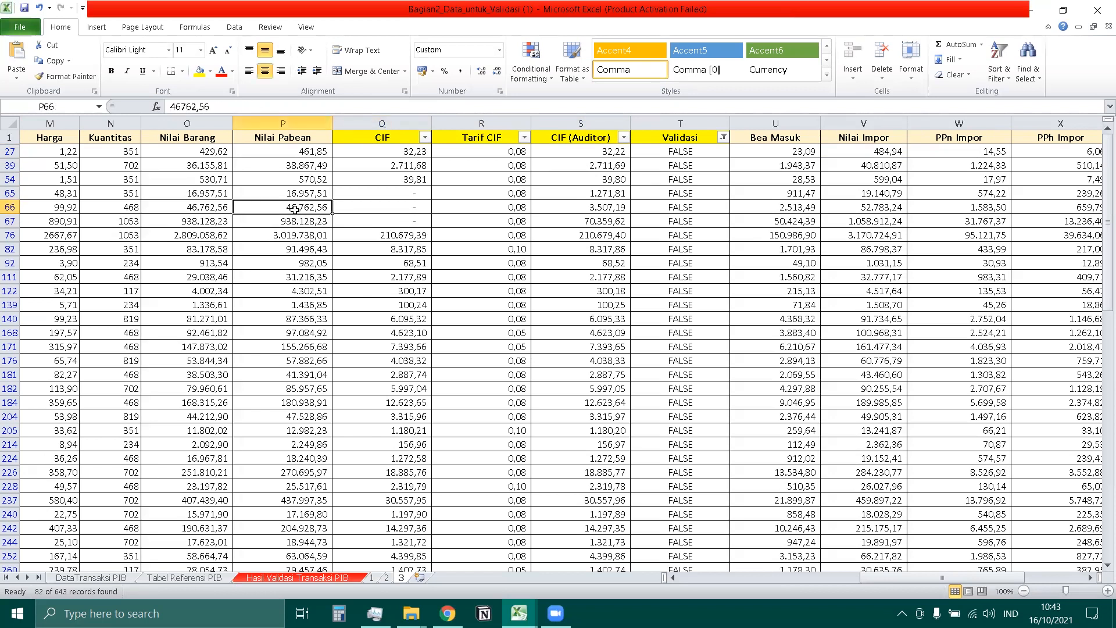
left_click(202, 210)
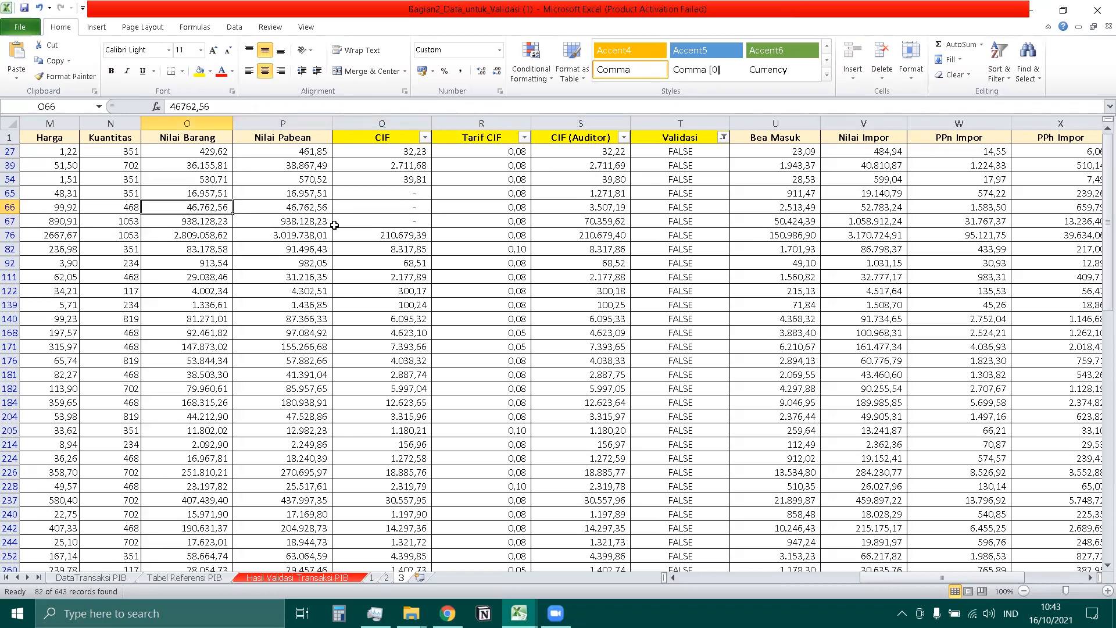
left_click(411, 224)
Examine the #VALUE! validation result in row 363 and the Nilai Barang entry that it depends on
scroll(560, 317, "down", 5)
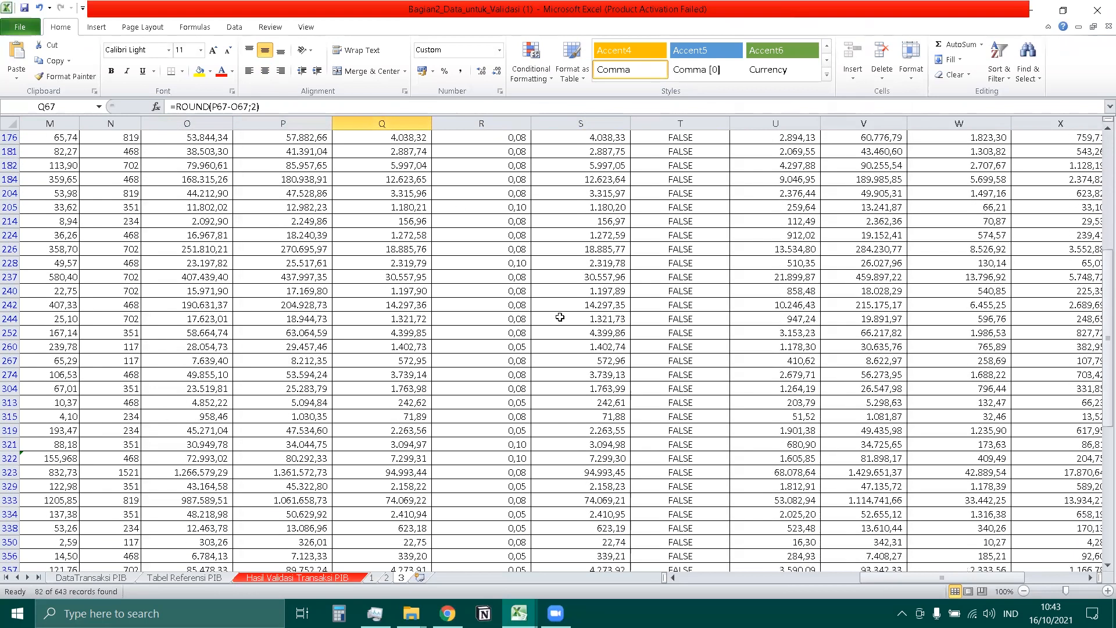
scroll(559, 317, "down", 2)
left_click(695, 499)
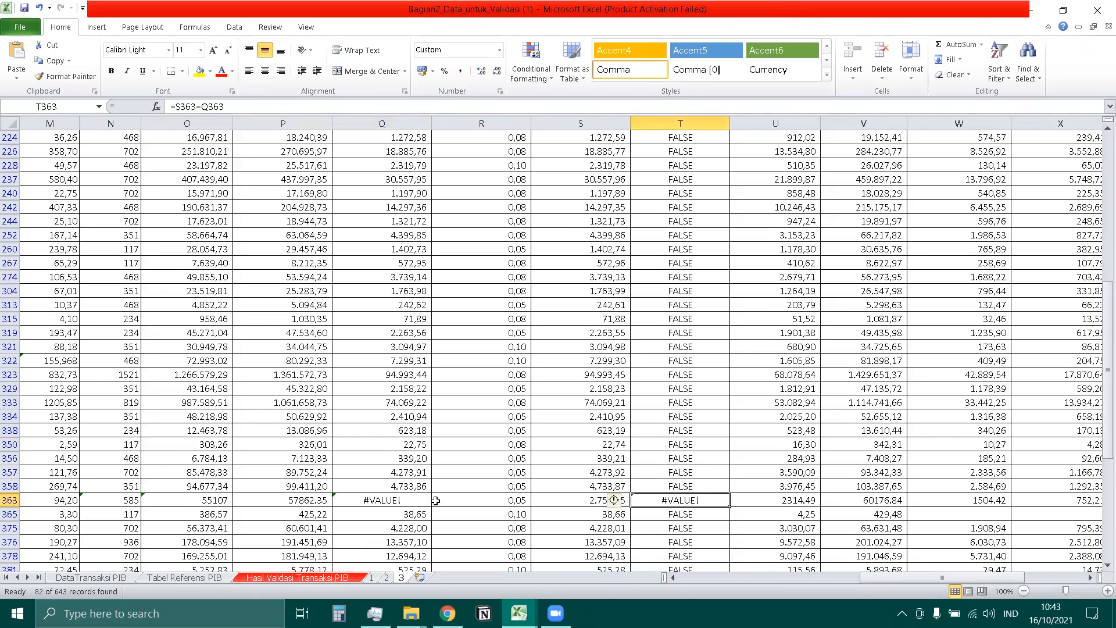
left_click(204, 500)
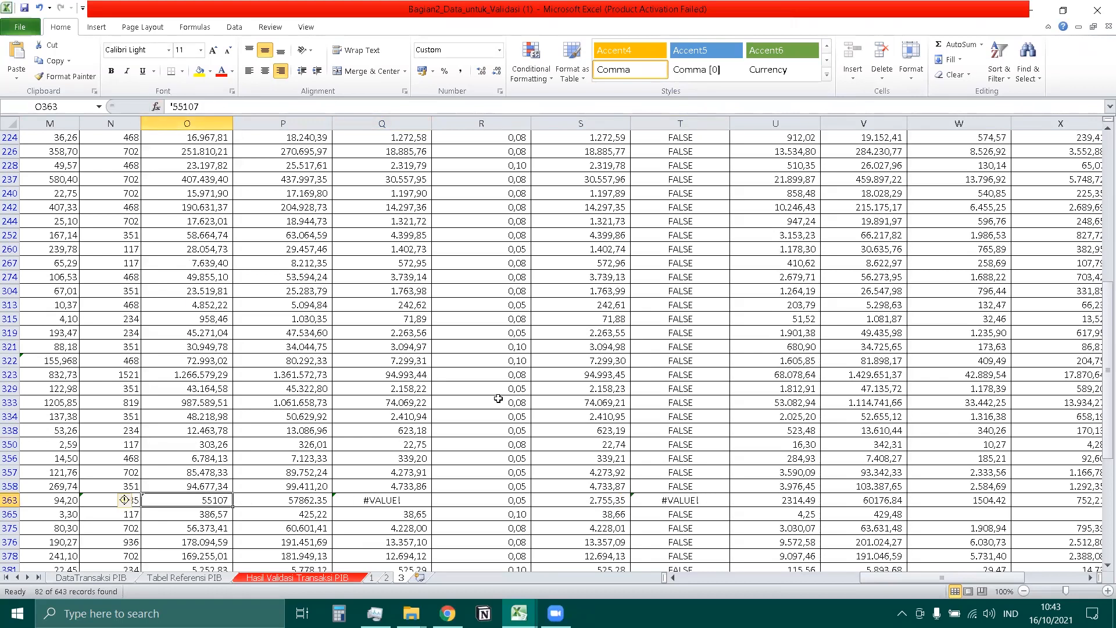
scroll(498, 399, "up", 8)
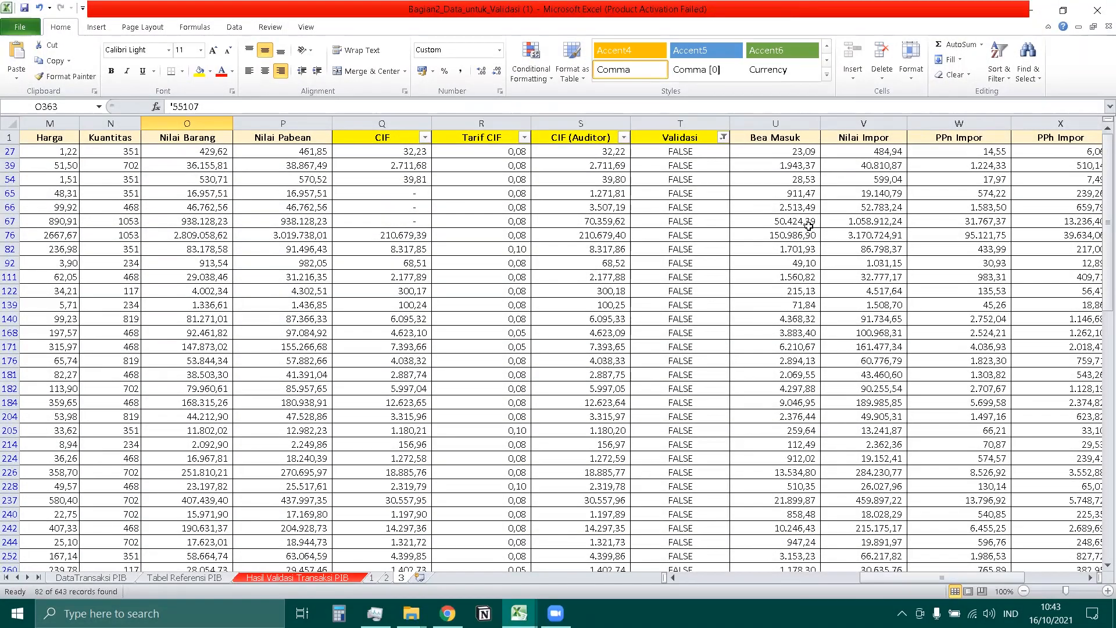
Check the list of error types, copy the DataTransaksi PIB sheet to the end of the workbook and rename the copy 4
left_click(276, 579)
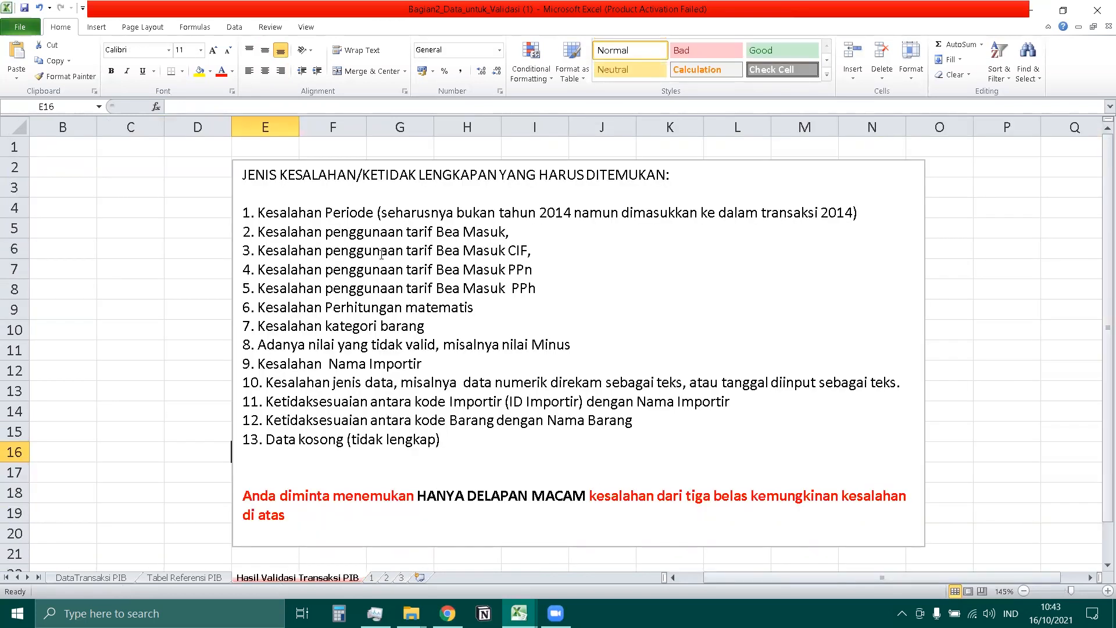
left_click(101, 579)
right_click(101, 580)
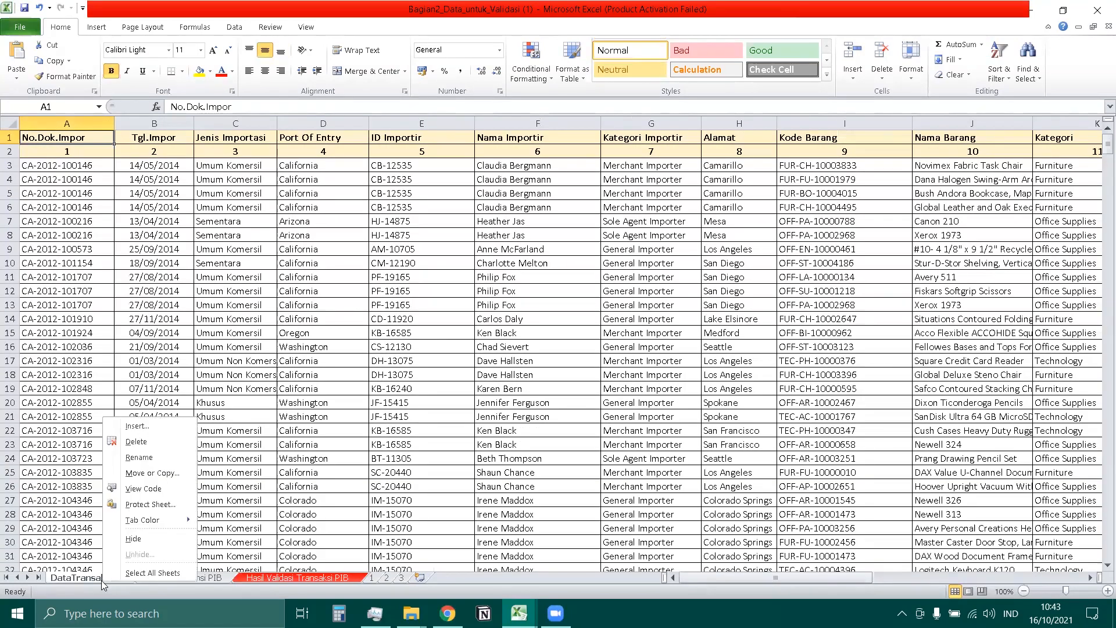
left_click(151, 473)
left_click(81, 525)
left_click(81, 501)
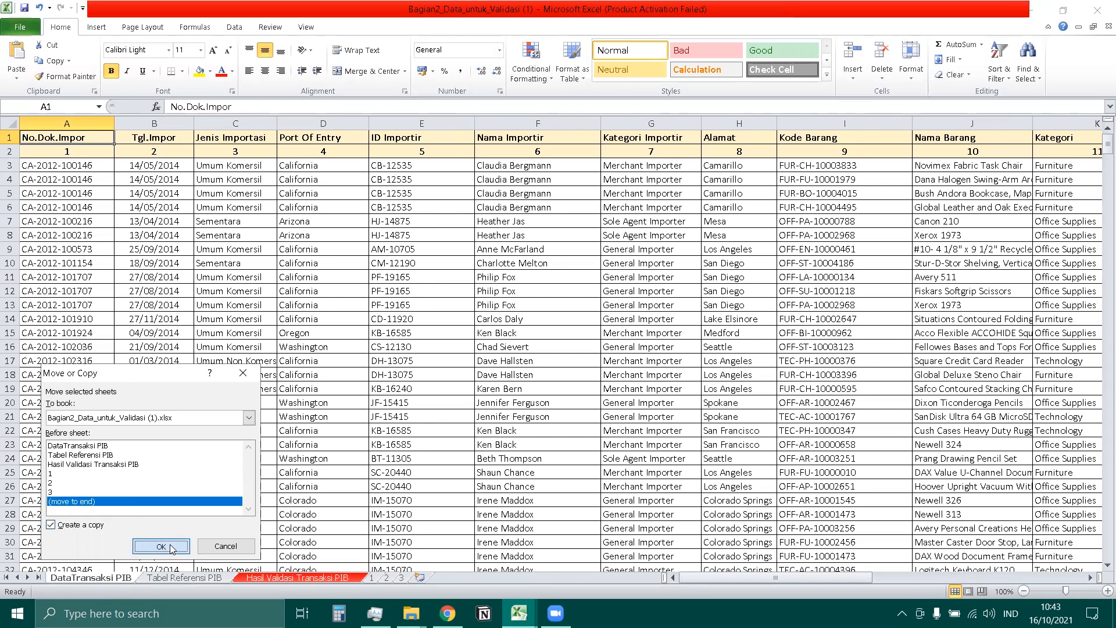
left_click(161, 546)
right_click(459, 578)
left_click(503, 455)
type("4")
key("Return")
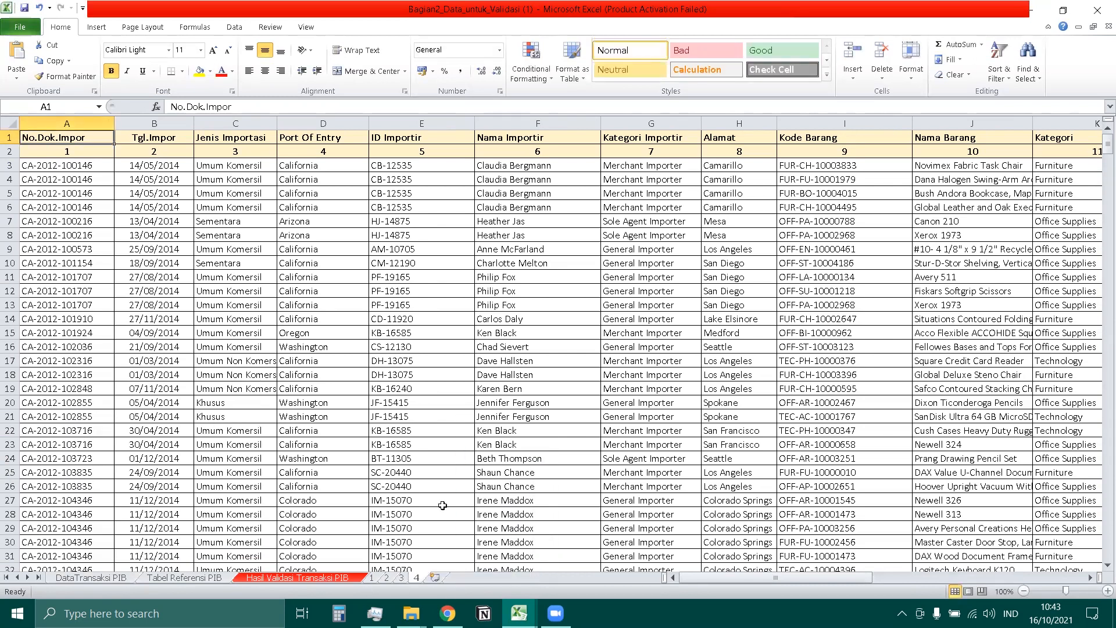
On sheet 4, insert an entire column before PPh Impor and link heading T1 to the Tarif PPn header on Tabel Referensi PIB
left_click(334, 577)
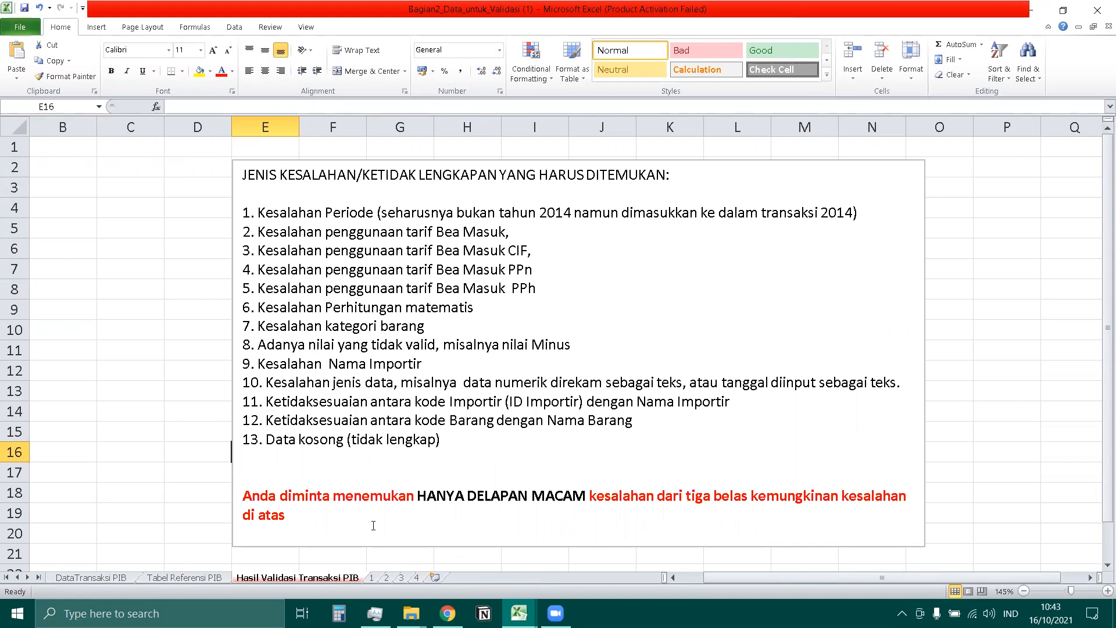
left_click(416, 577)
left_click_drag(869, 578, 1043, 578)
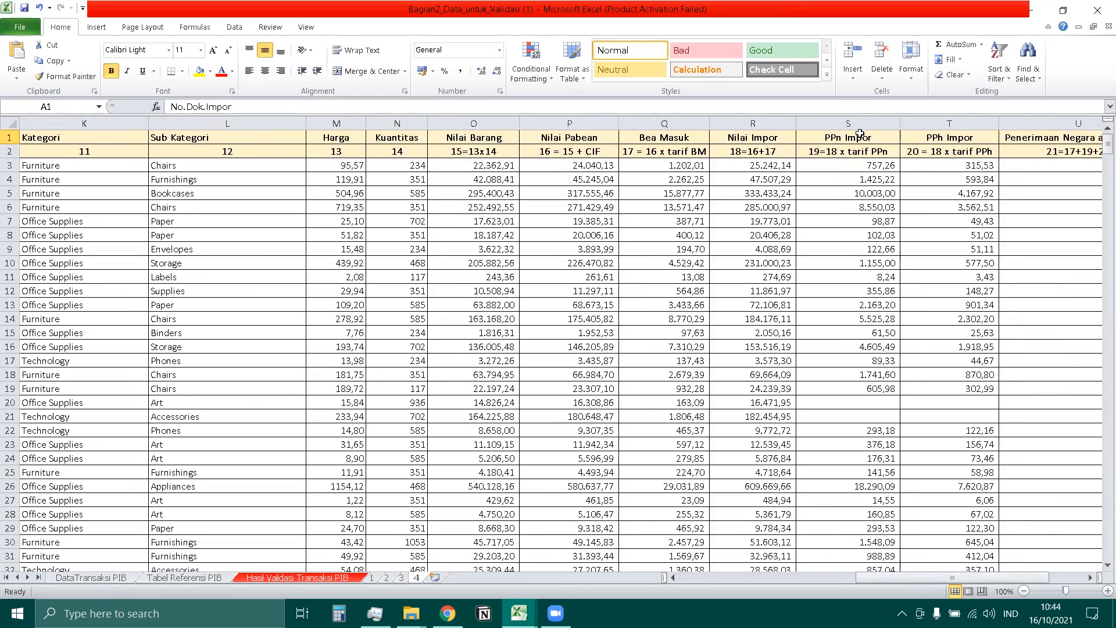
left_click(893, 142)
key("ctrl+shift+equal")
left_click(920, 246)
left_click(936, 271)
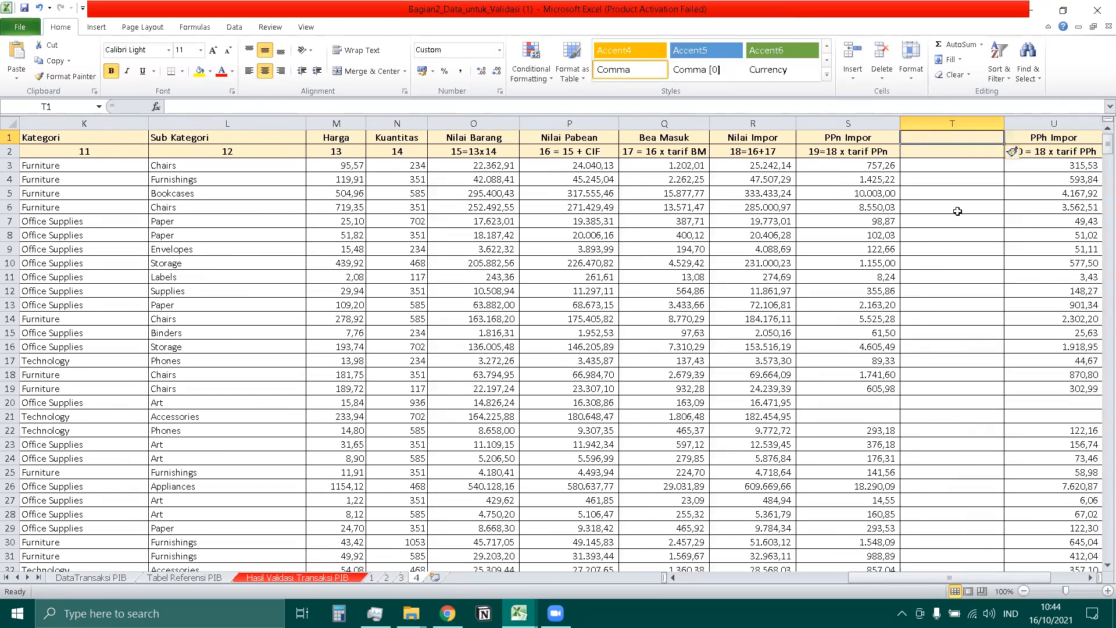
type("=")
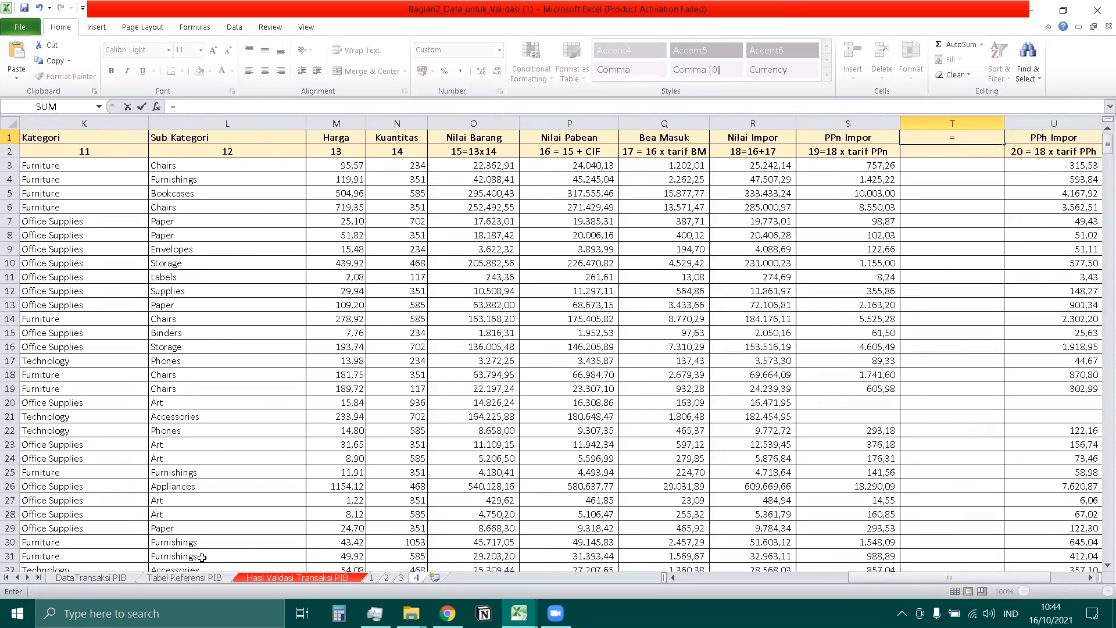
left_click(208, 578)
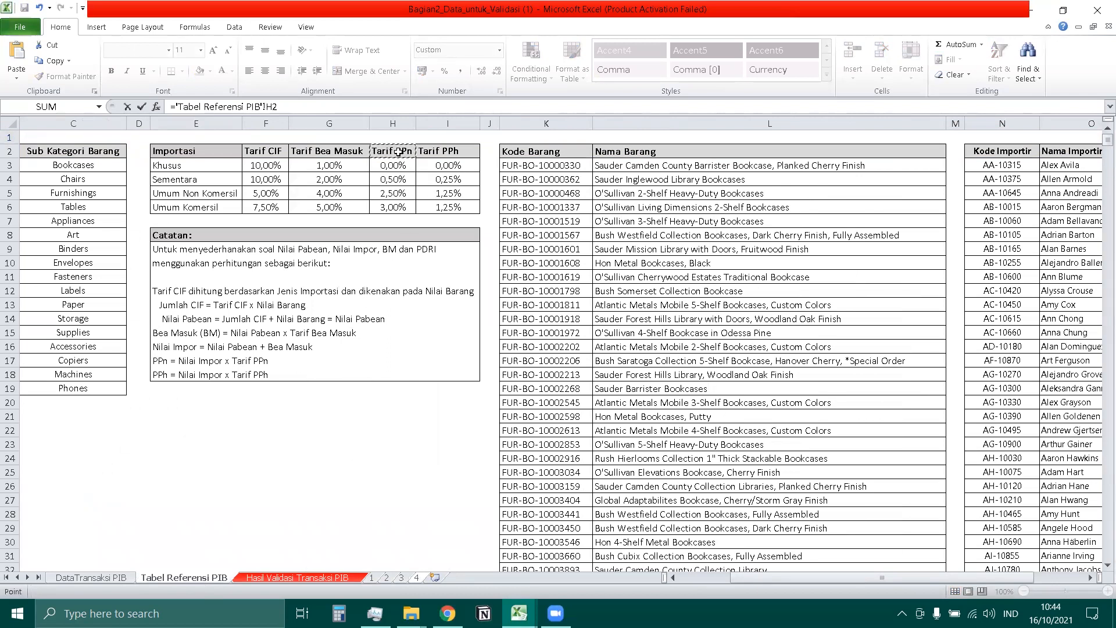
key("Return")
key("Return")
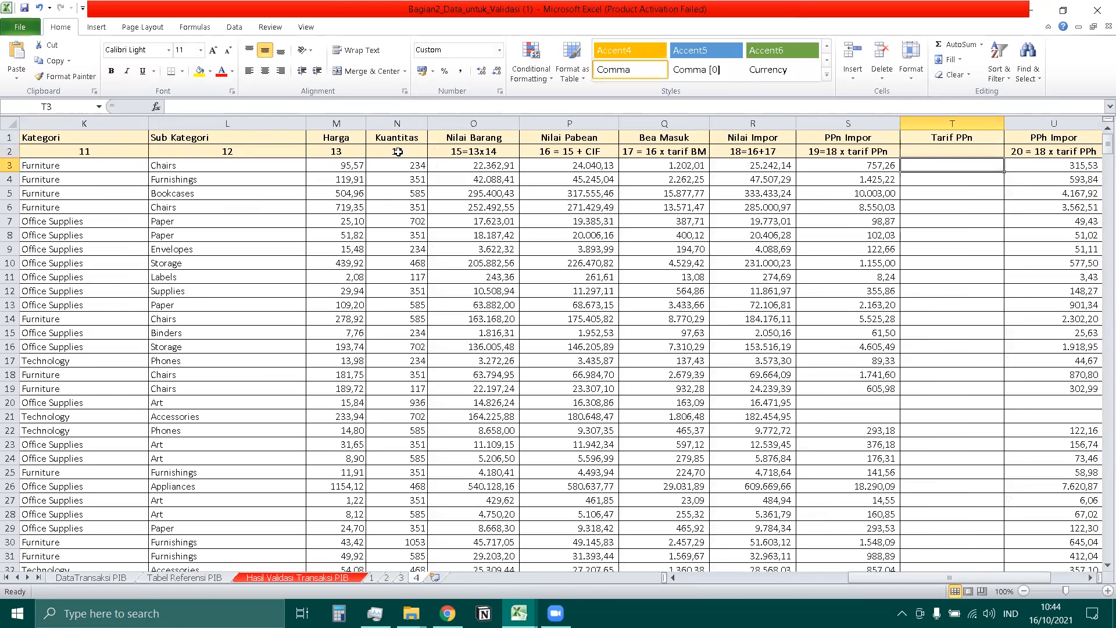
Start a VLOOKUP formula in T3 of sheet 4 with the Jenis Importasi cell C3 as lookup value
type("=vloo")
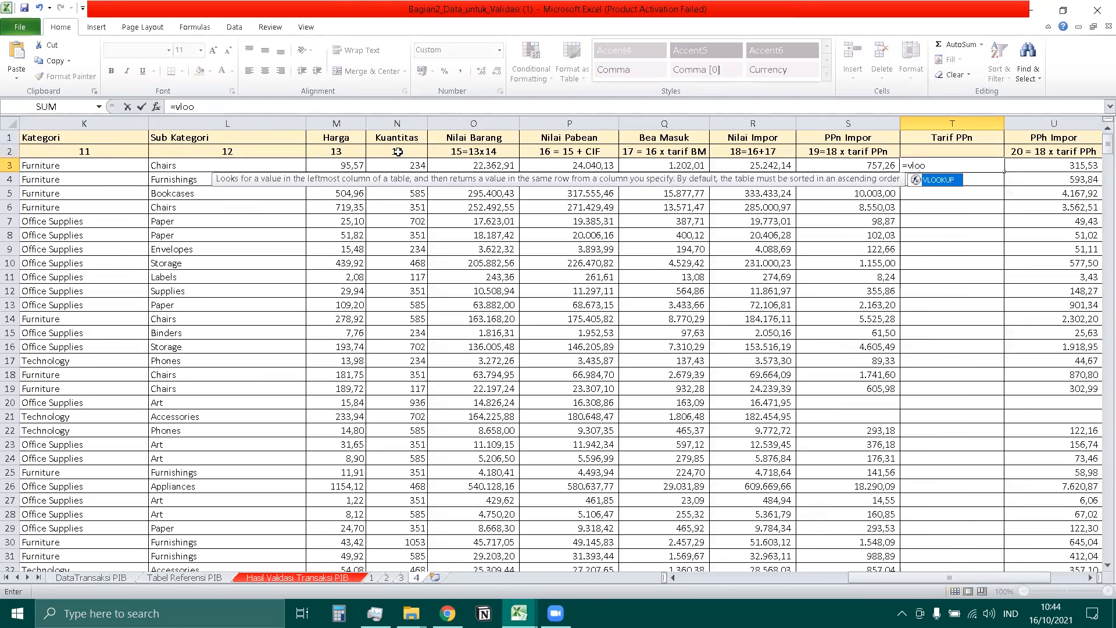
type("kup(;")
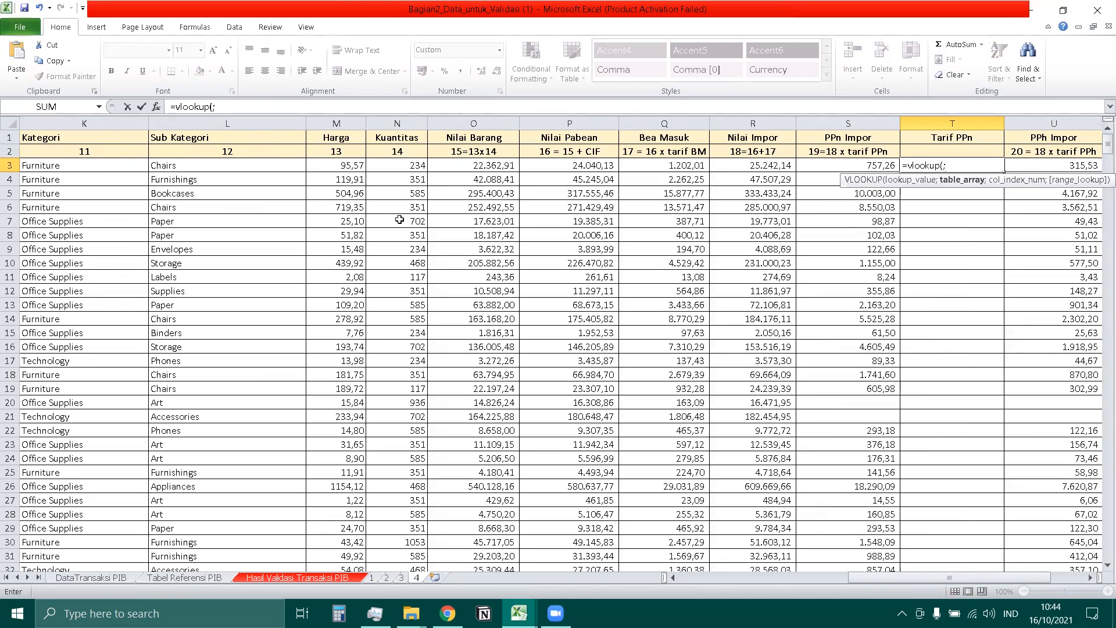
left_click_drag(899, 577, 727, 578)
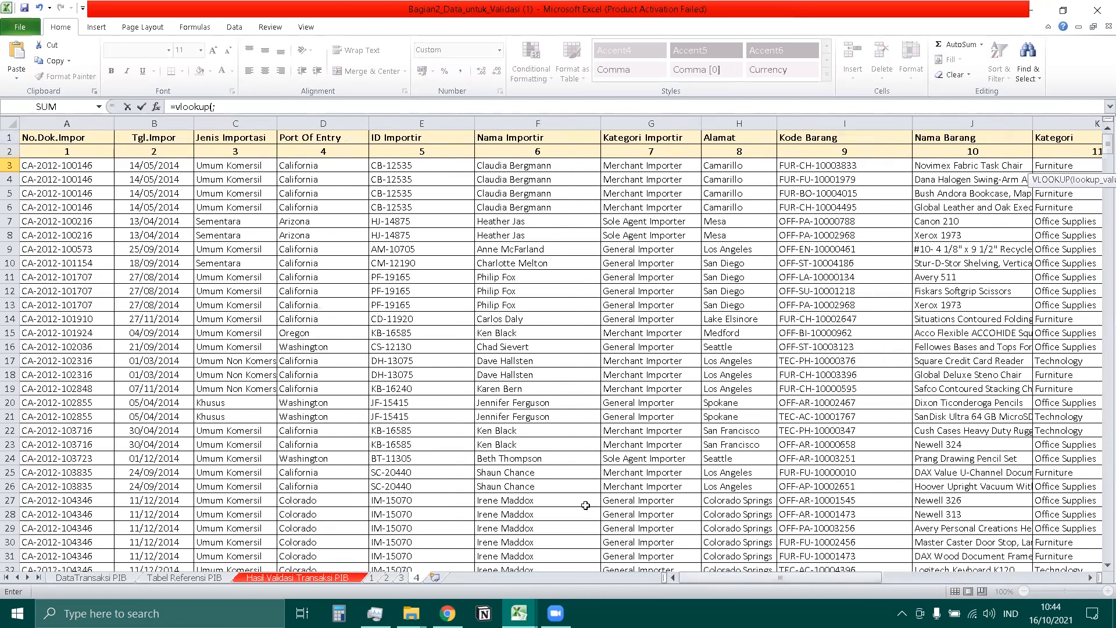
left_click(237, 167)
type(";")
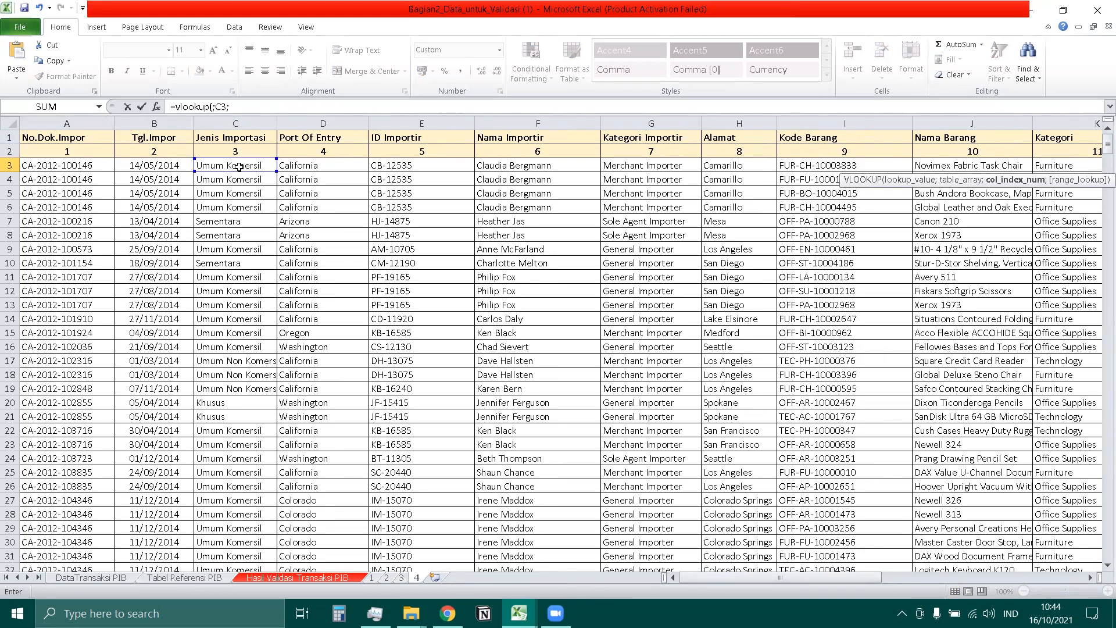
key("BackSpace")
key("BackSpace")
key("BackSpace")
key("BackSpace")
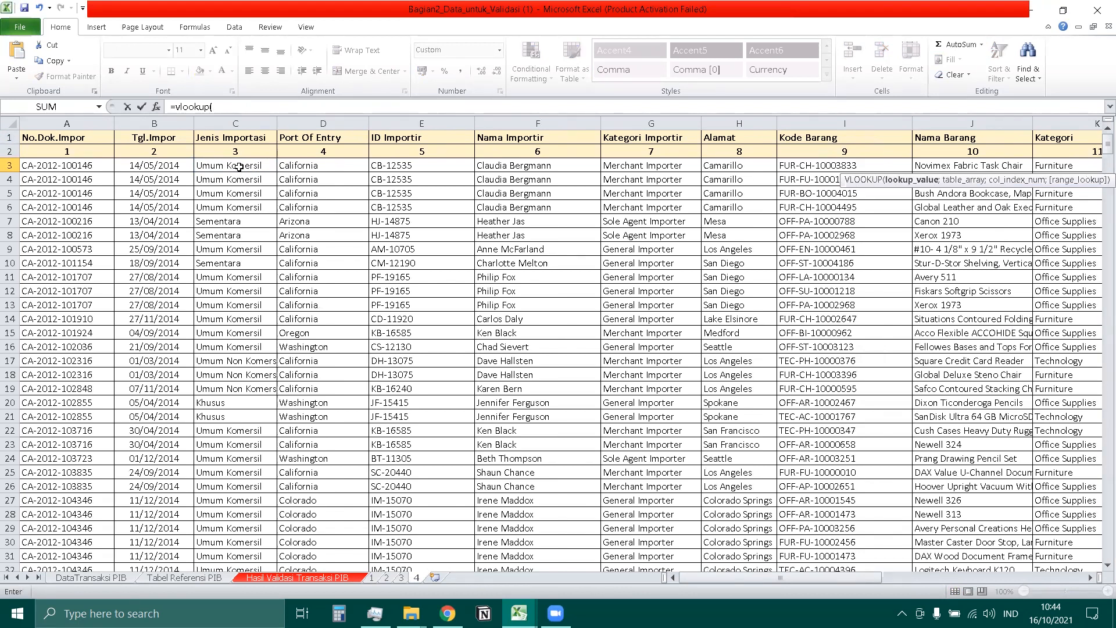
left_click(239, 167)
type(";")
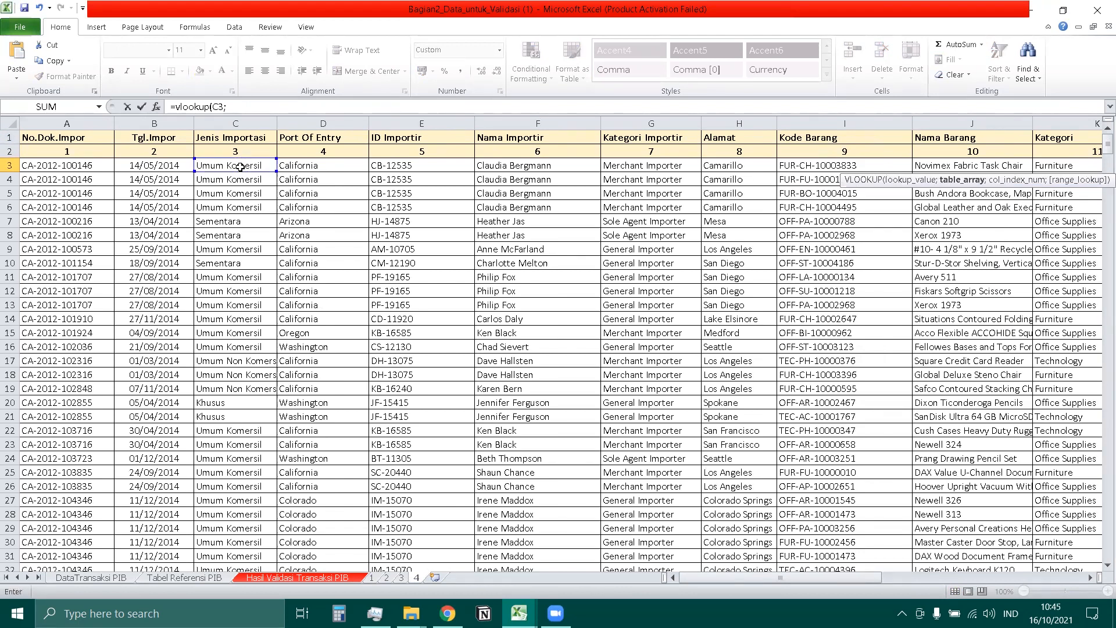
Complete the VLOOKUP with range E2:I6 of Tabel Referensi PIB, column index 4 and FALSE for an exact match
left_click(211, 579)
left_click_drag(196, 149, 448, 151)
key("ctrl+shift+Down")
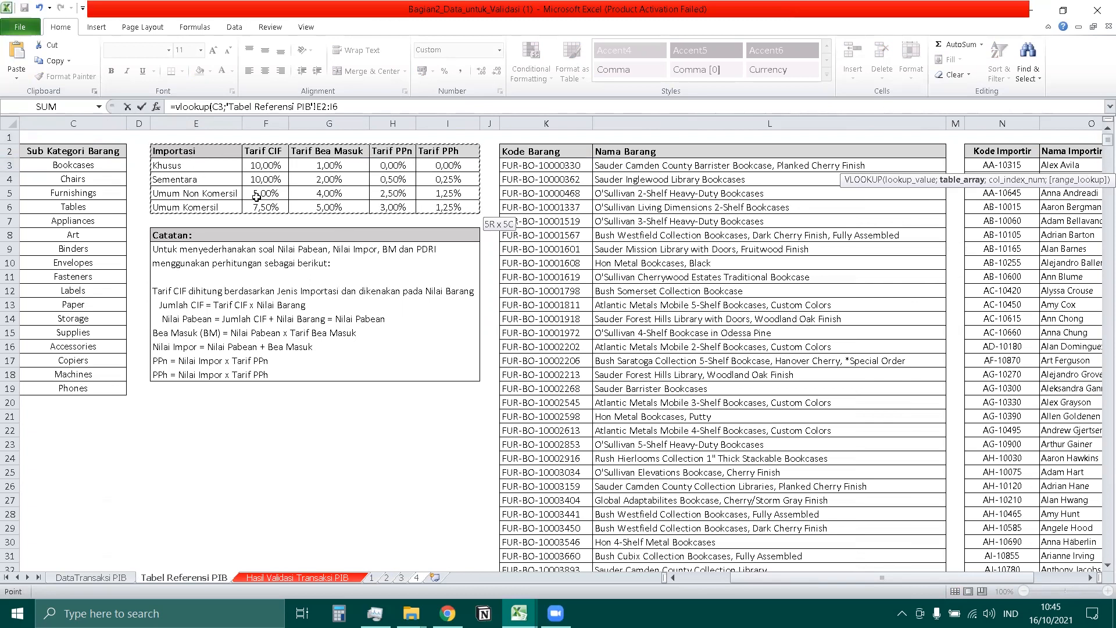
type(";")
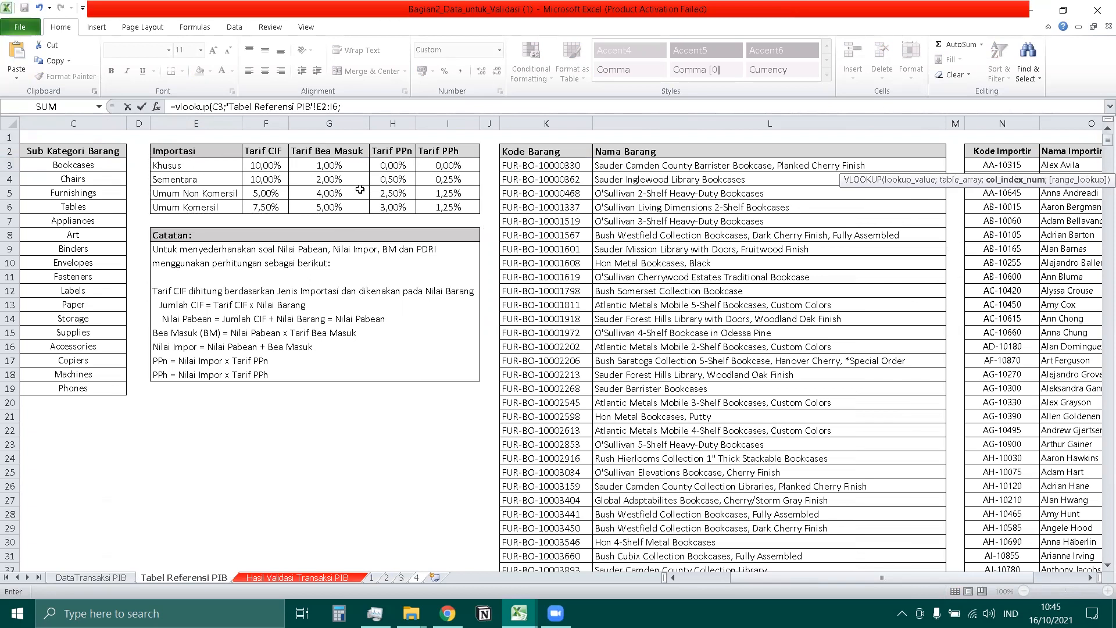
type("4;")
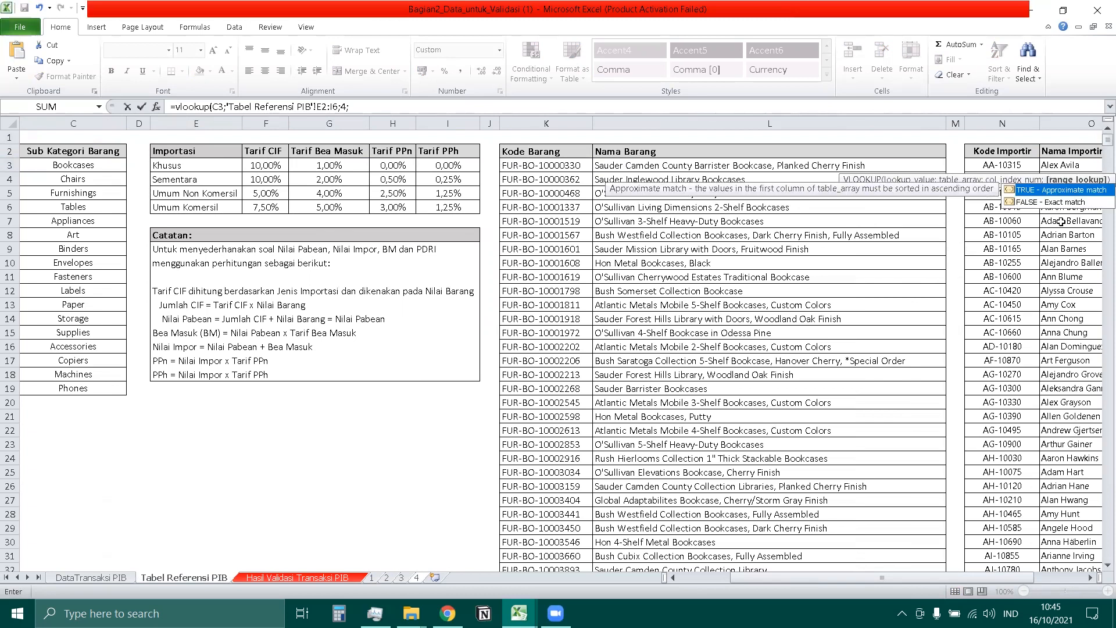
double_click(1053, 202)
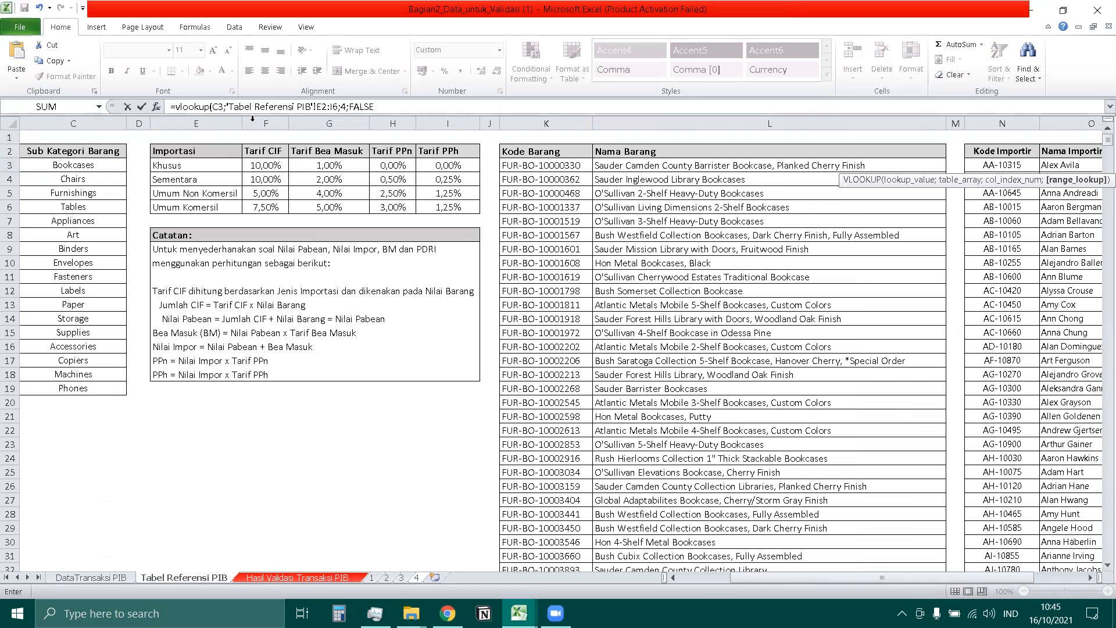
left_click(435, 108)
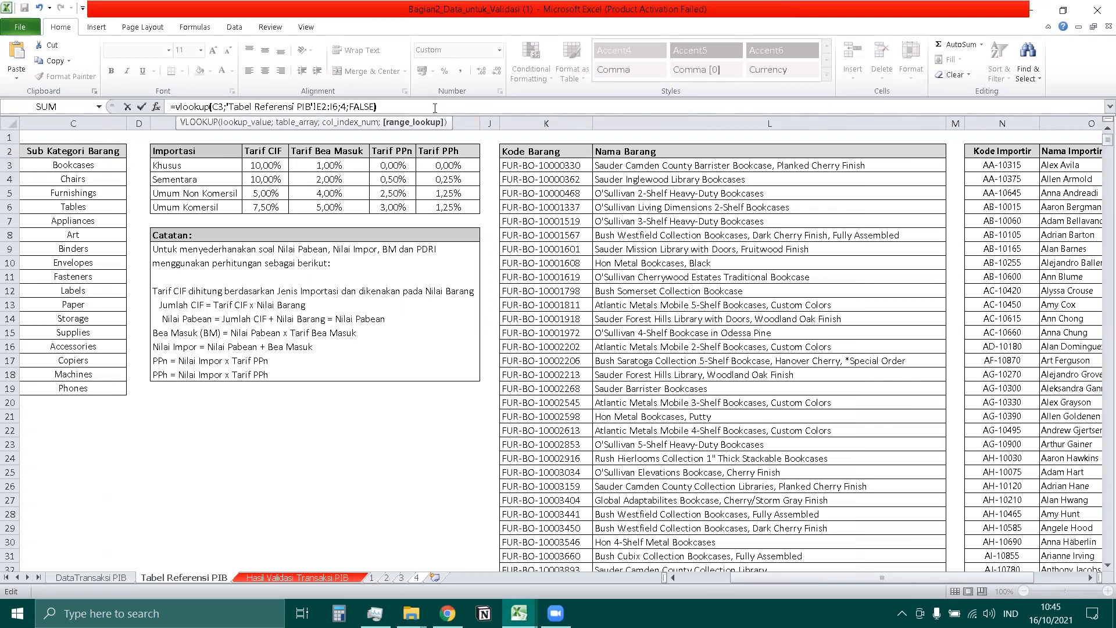
Make the lookup range absolute as $E$2:$I$6 and enter the formula in T3
left_click(329, 107)
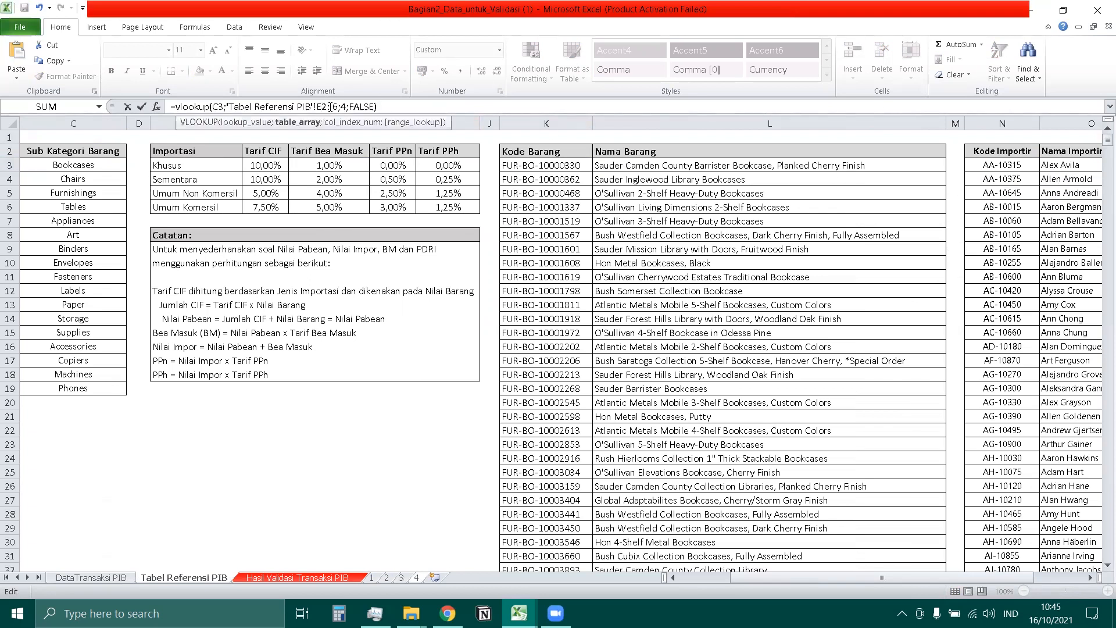
key("F4")
left_click(349, 107)
key("F4")
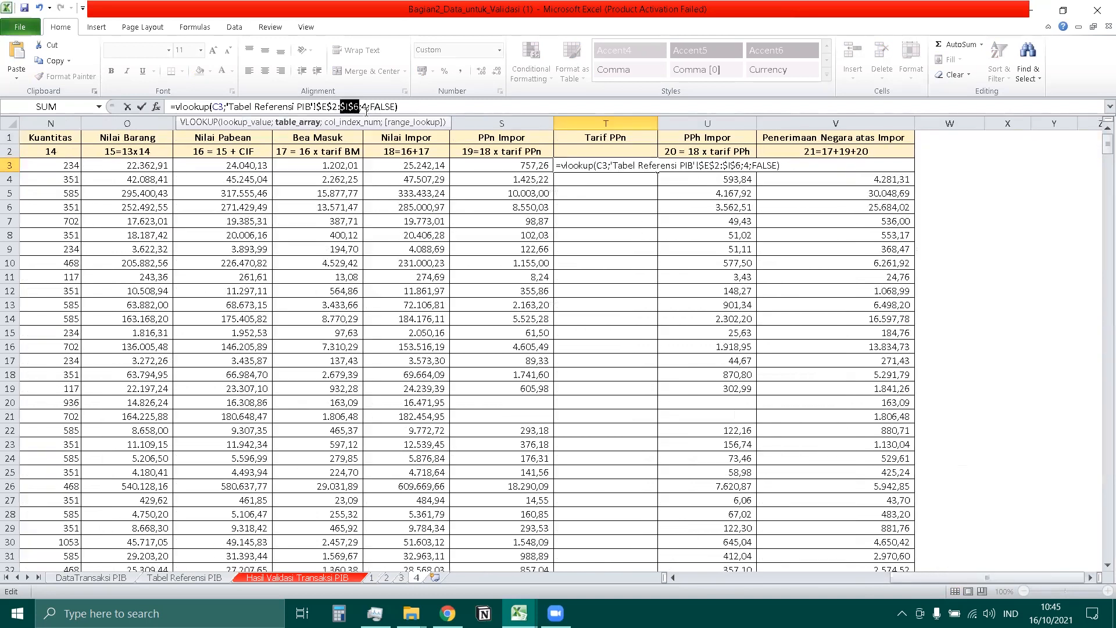
key("Return")
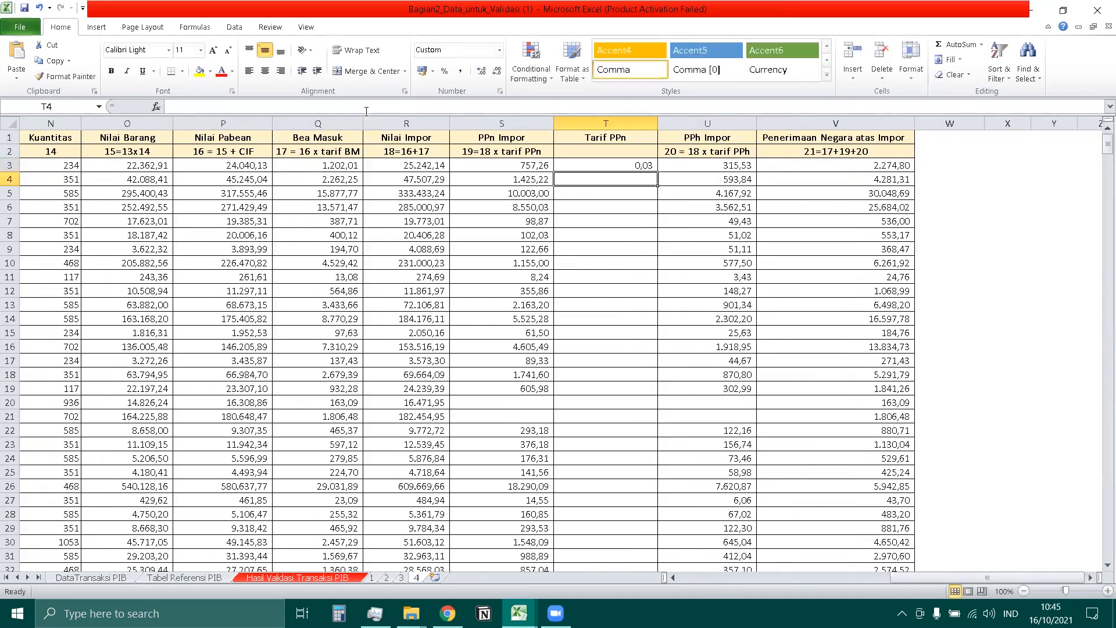
Fill the T3 tariff lookup down the whole Tarif PPn column and check a few of the copied cells
left_click(620, 166)
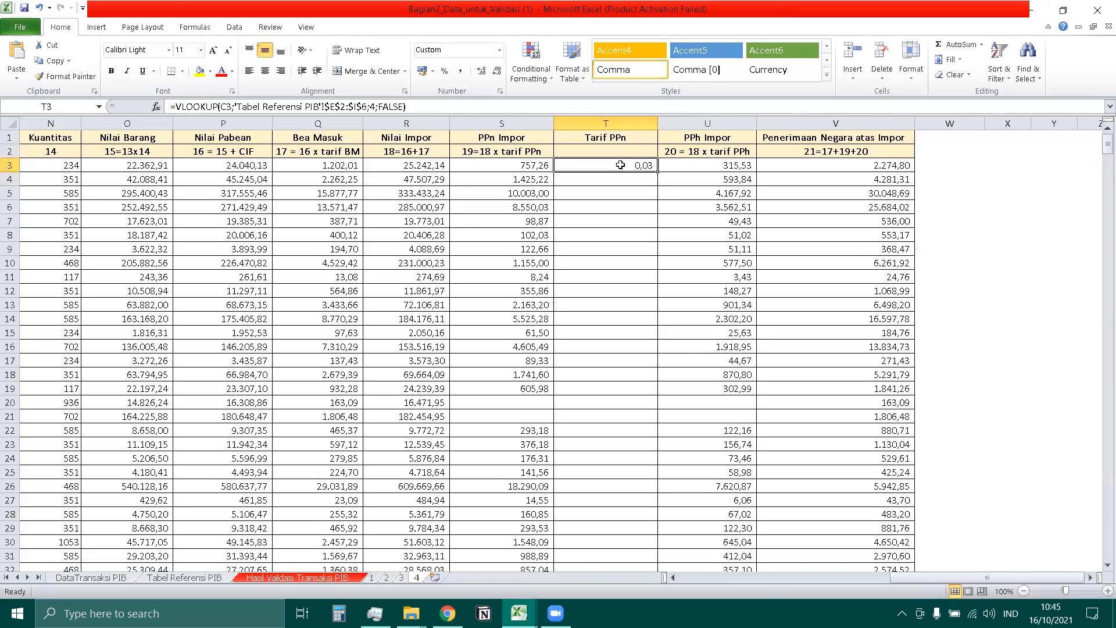
double_click(659, 171)
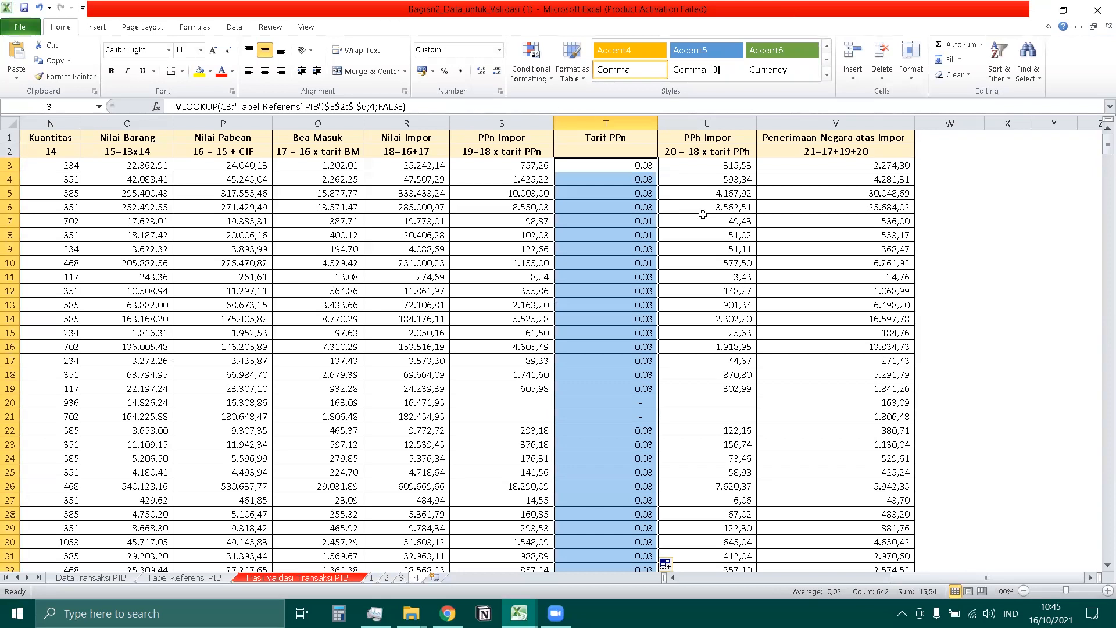
left_click(584, 417)
left_click(645, 219)
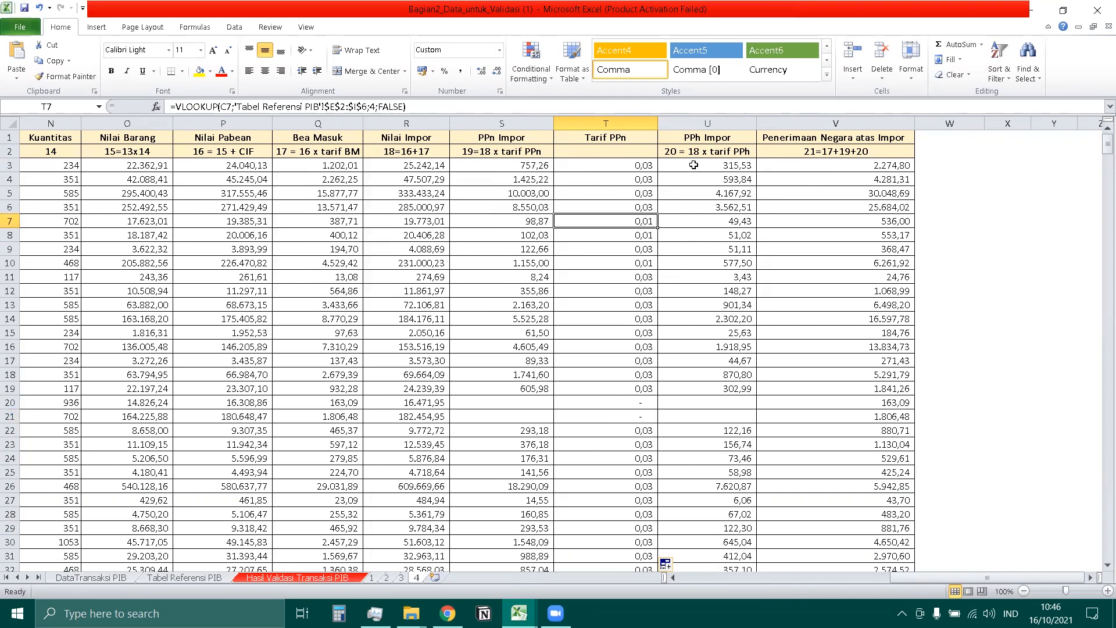
Insert another entire column directly before PPh Impor
left_click(705, 139)
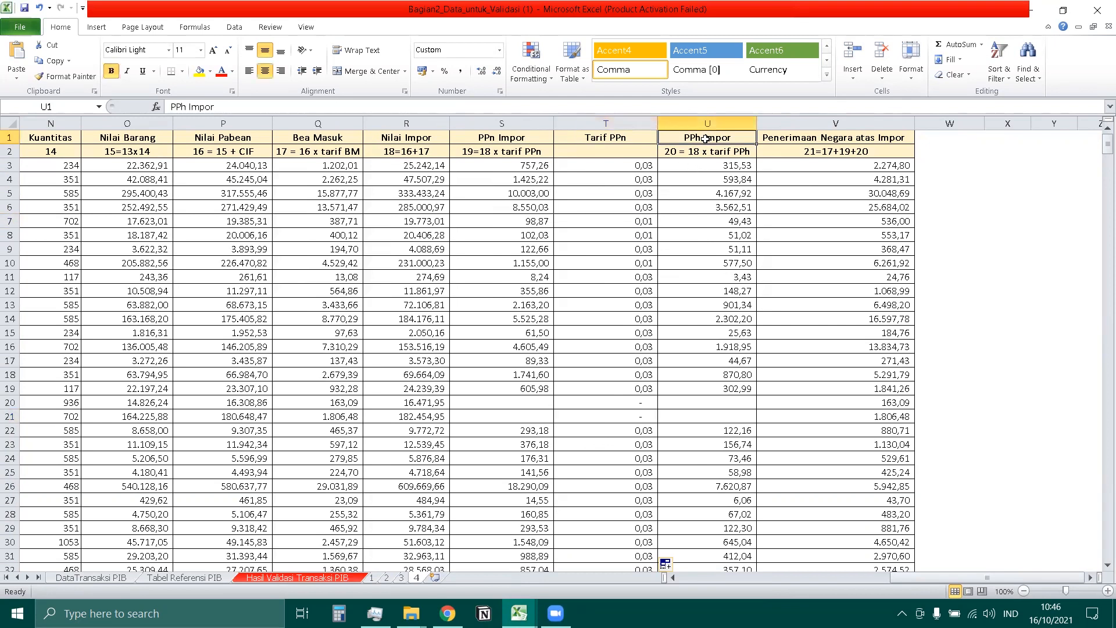
right_click(706, 138)
left_click(735, 229)
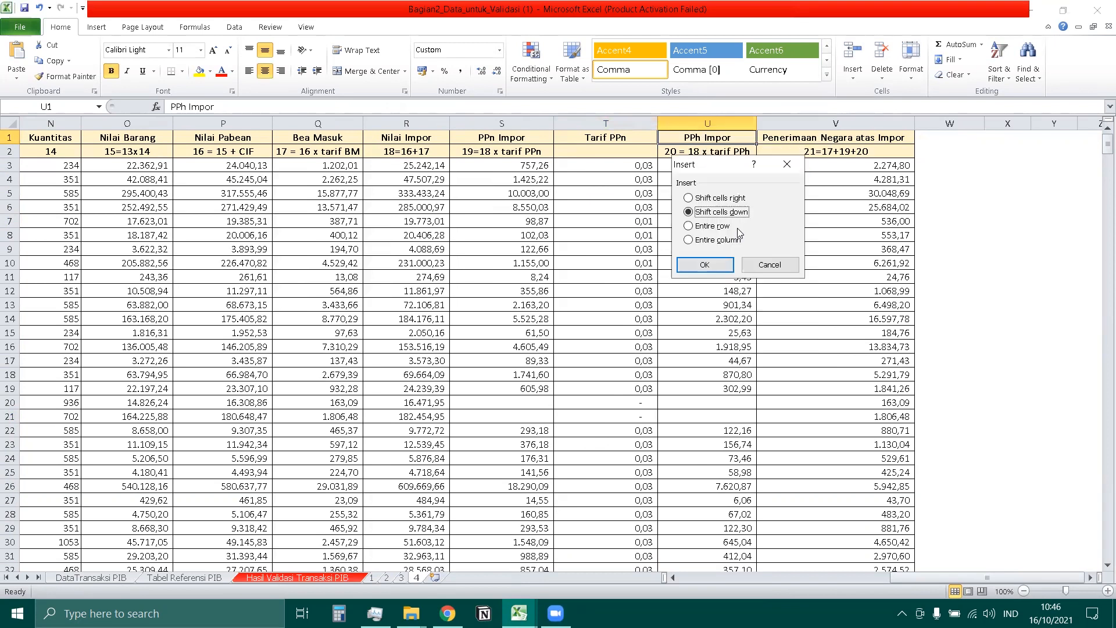
left_click(718, 239)
left_click(716, 266)
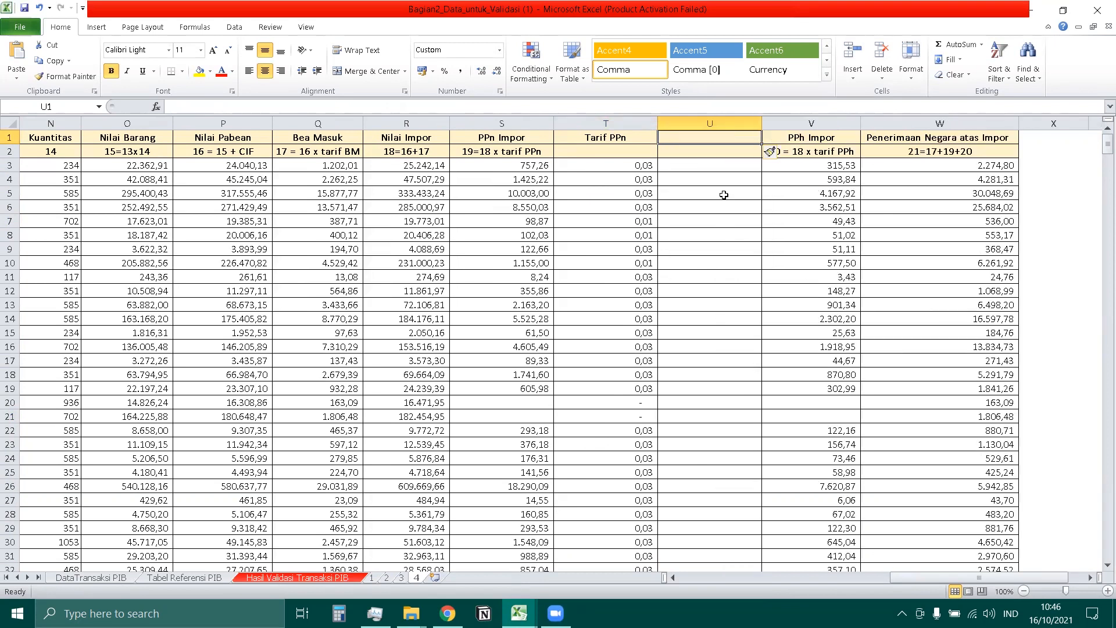
Enter the heading PPn Impor (Auditor) in cell U1 of the new column
type("PPn Um")
key("BackSpace")
key("BackSpace")
type("Im")
type("(SA")
key("BackSpace")
key("BackSpace")
type("Audi")
type("tir")
key("BackSpace")
key("BackSpace")
type("or")
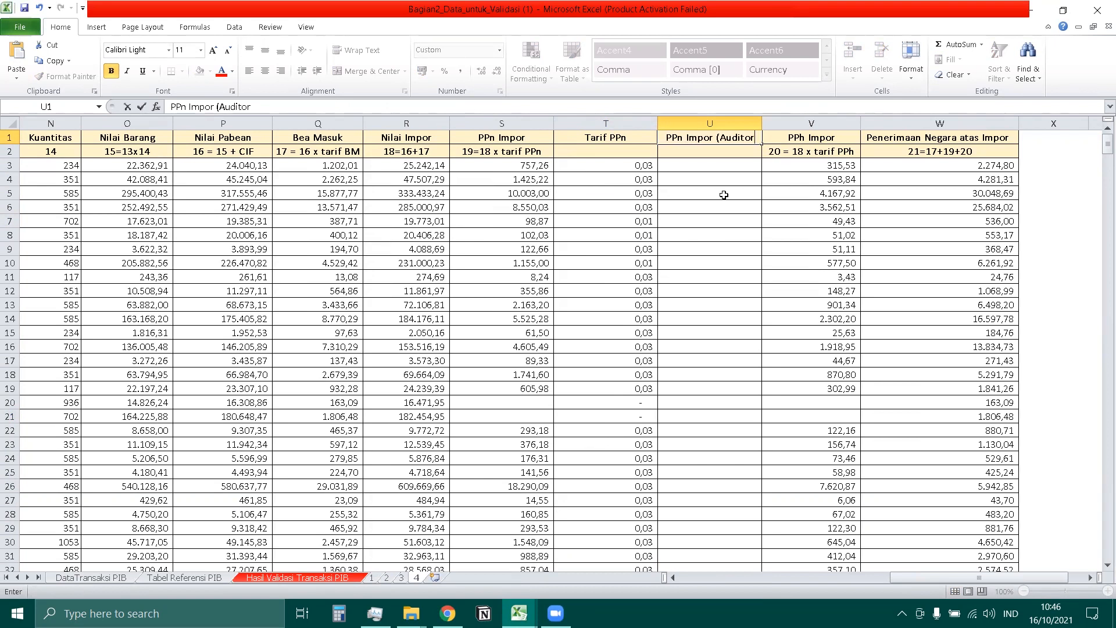
type(")")
key("Return")
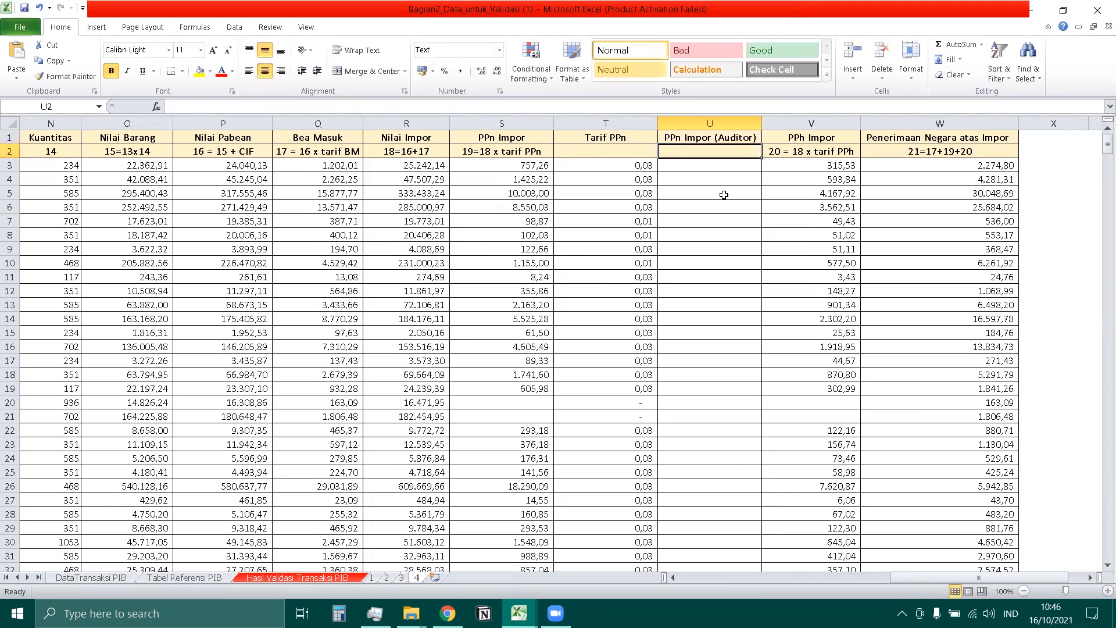
Calculate the audited PPn in U3 as Nilai Impor times Tarif PPn rounded to two decimals, =ROUND(R3*T3;2)
key("Return")
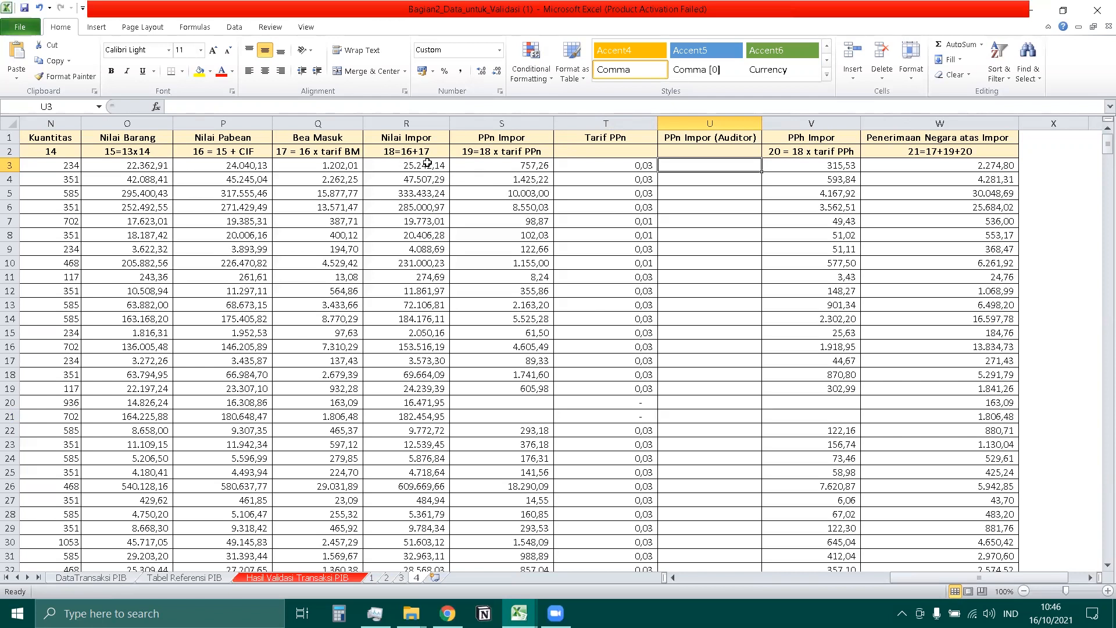
type("=")
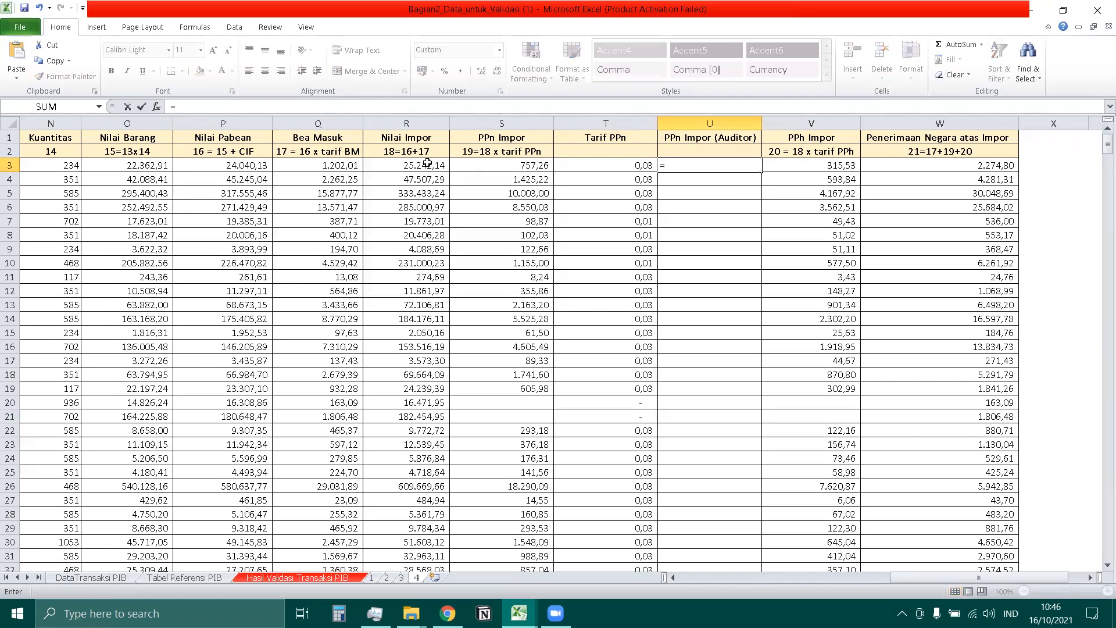
type("round(")
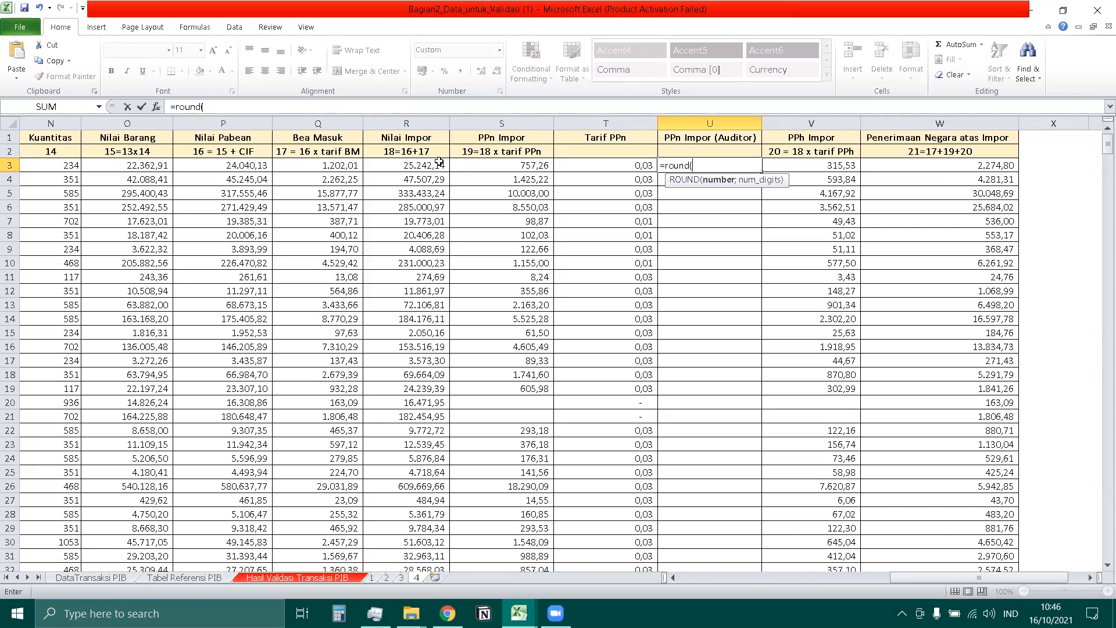
left_click(433, 166)
type("*")
left_click(638, 167)
type(";")
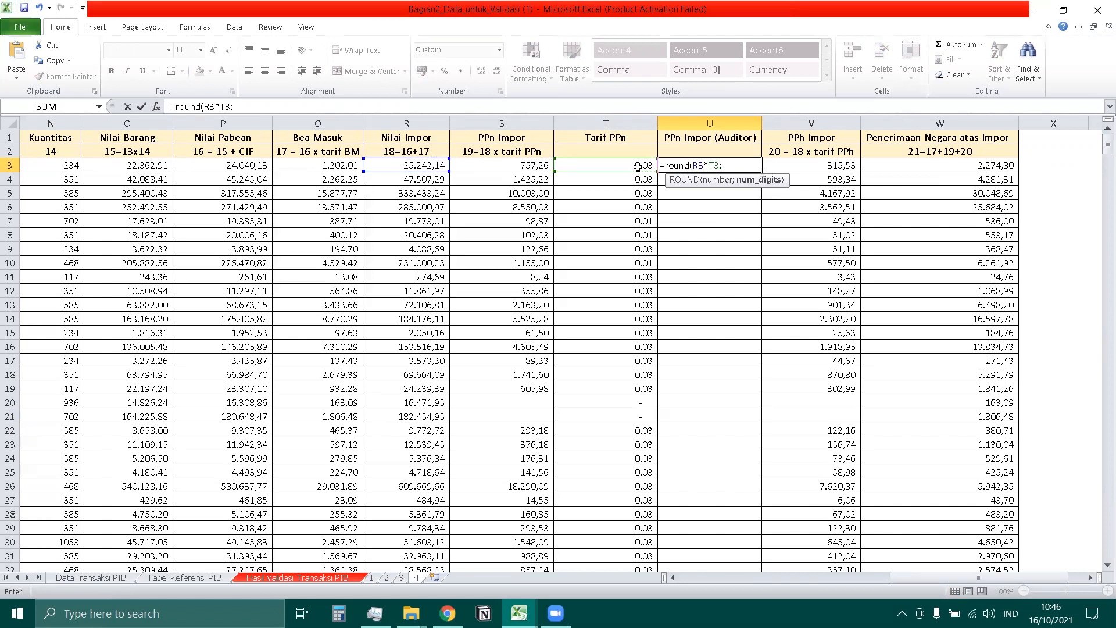
type("2)")
key("Return")
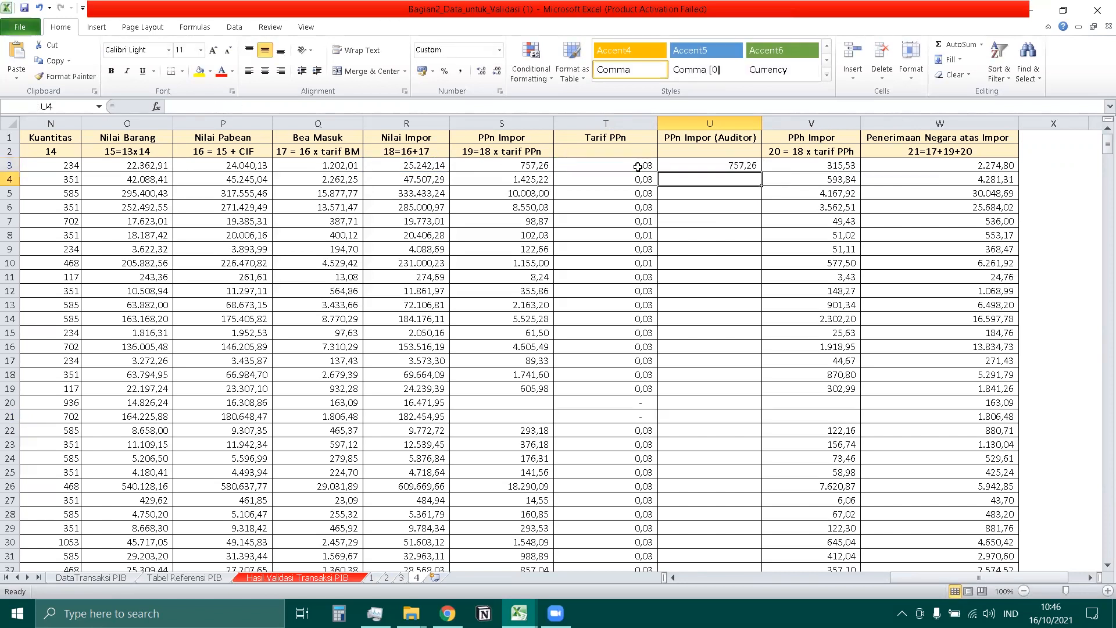
Fill the ROUND formula down the PPn Impor (Auditor) column and check the first copied cells
key("Up")
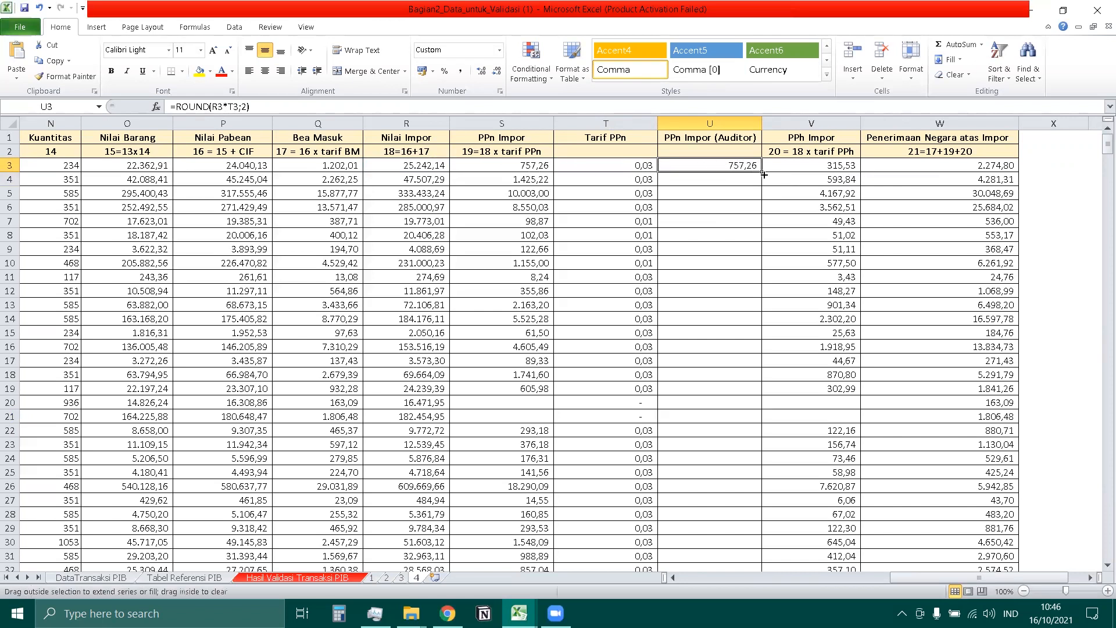
double_click(758, 173)
left_click(747, 196)
left_click(744, 179)
left_click(744, 167)
Insert an entire column before PPh Impor and give it the heading Validasi in V1
left_click(792, 136)
right_click(792, 136)
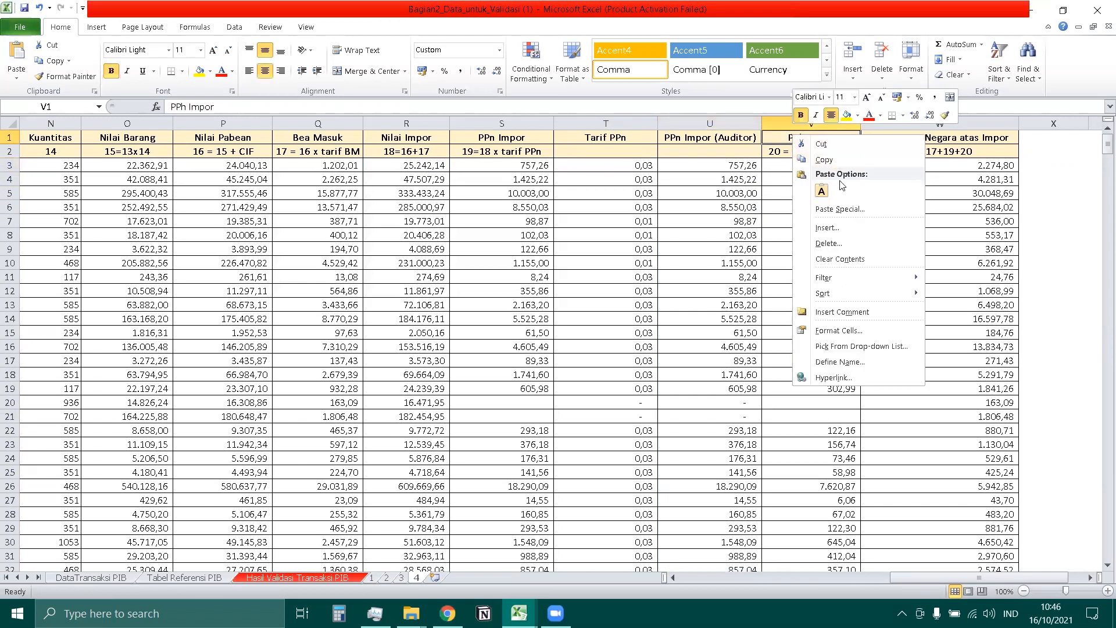
left_click(837, 228)
left_click(810, 242)
left_click(801, 266)
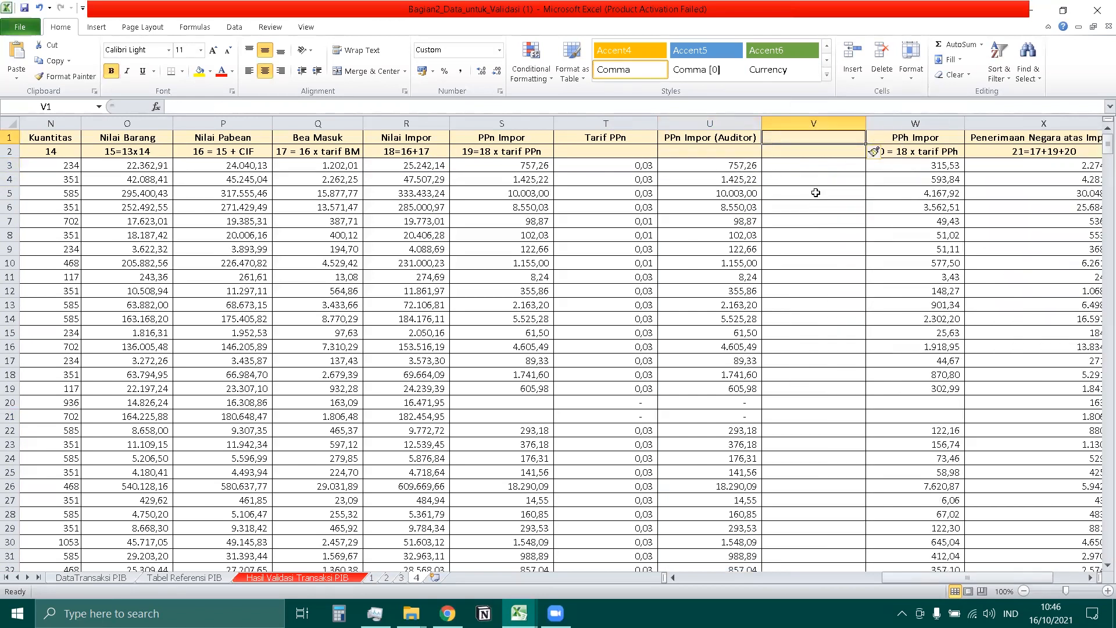
type("Validasi")
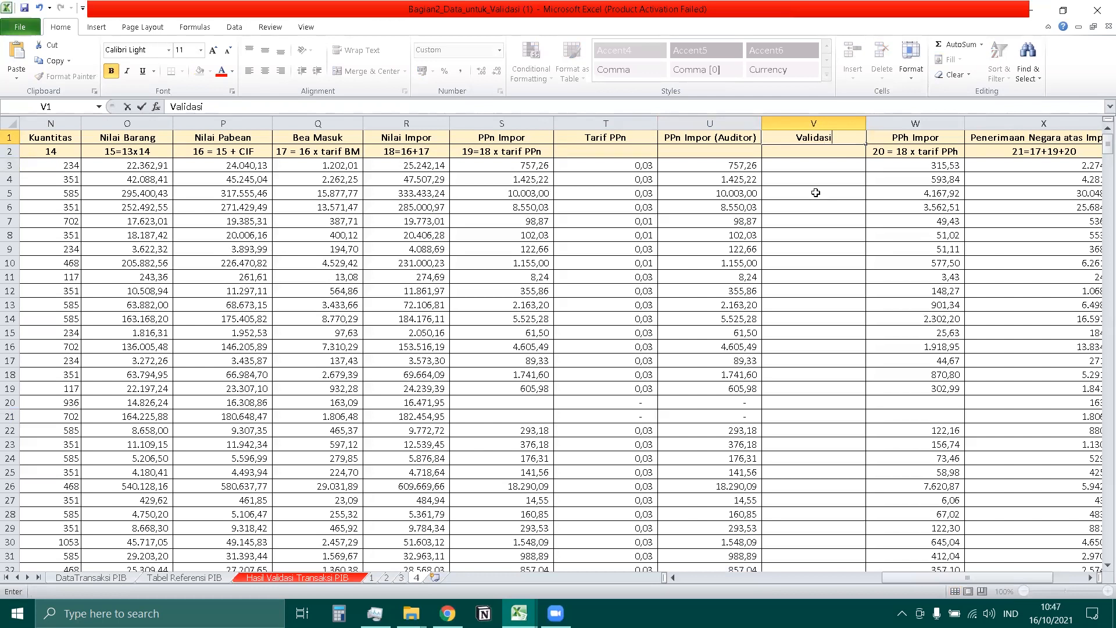
key("Return")
Compare the audited PPn with PPn Impor in V3 using =U3=S3 and fill the formula down the Validasi column
key("Return")
type("=")
key("Left")
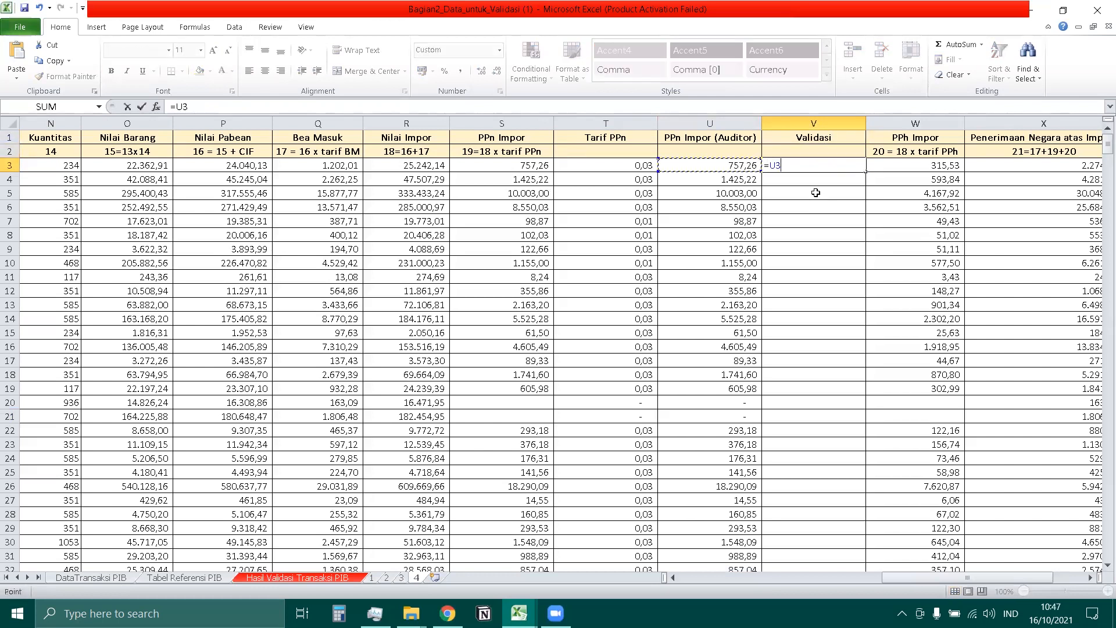
type("=")
key("Left")
key("Left")
key("Left")
key("Return")
left_click(825, 165)
double_click(865, 172)
left_click(754, 212)
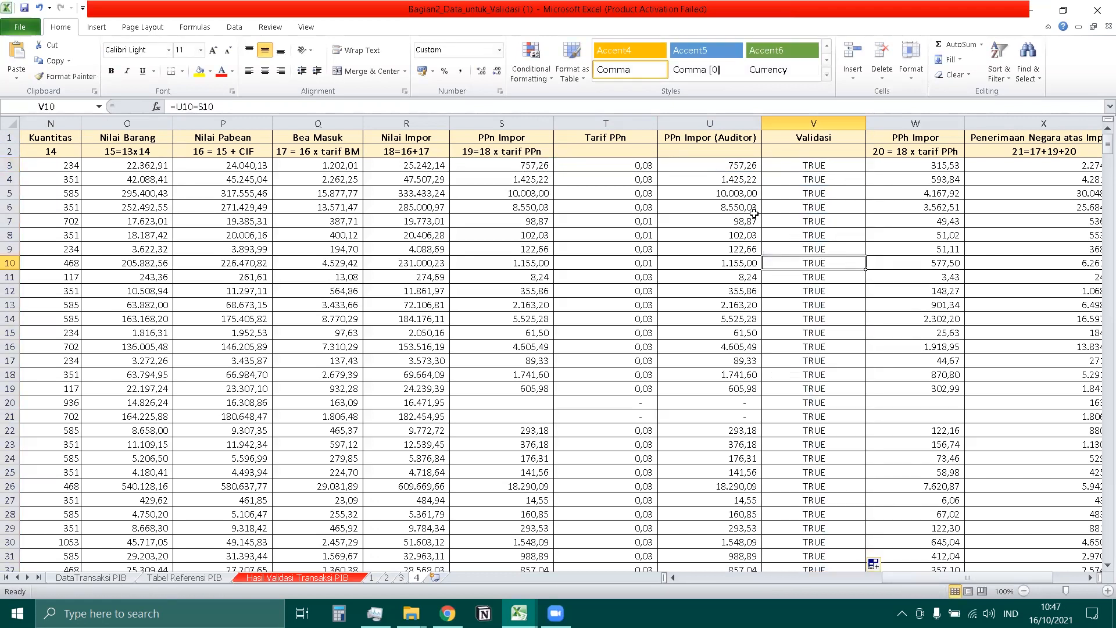
Highlight the header cells T1:V2 of the three added columns with yellow fill
left_click_drag(616, 137, 805, 154)
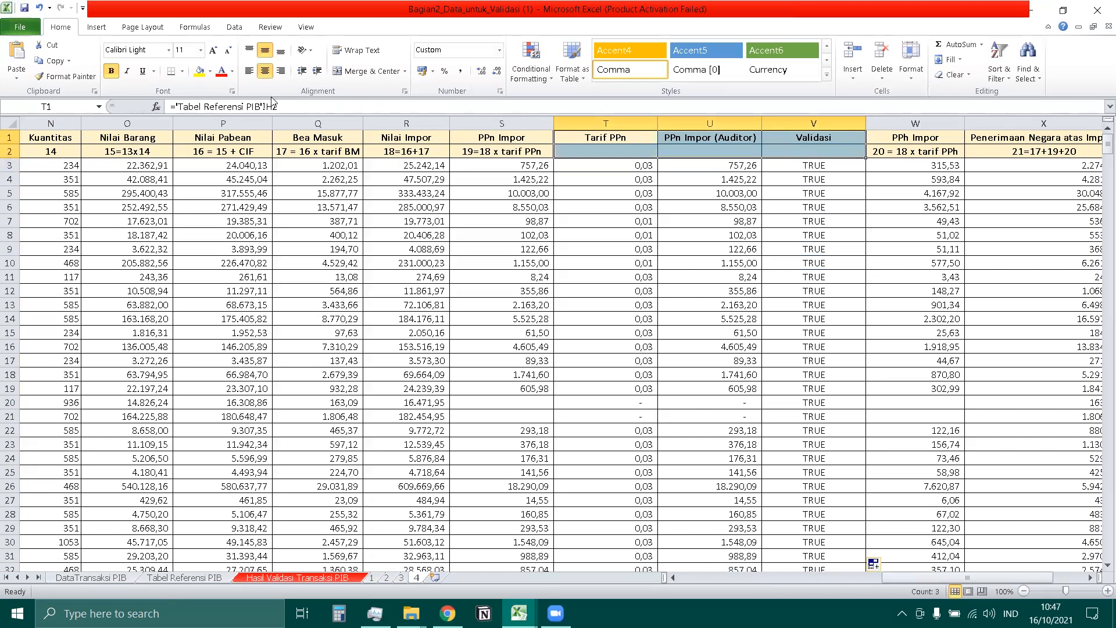
left_click(199, 72)
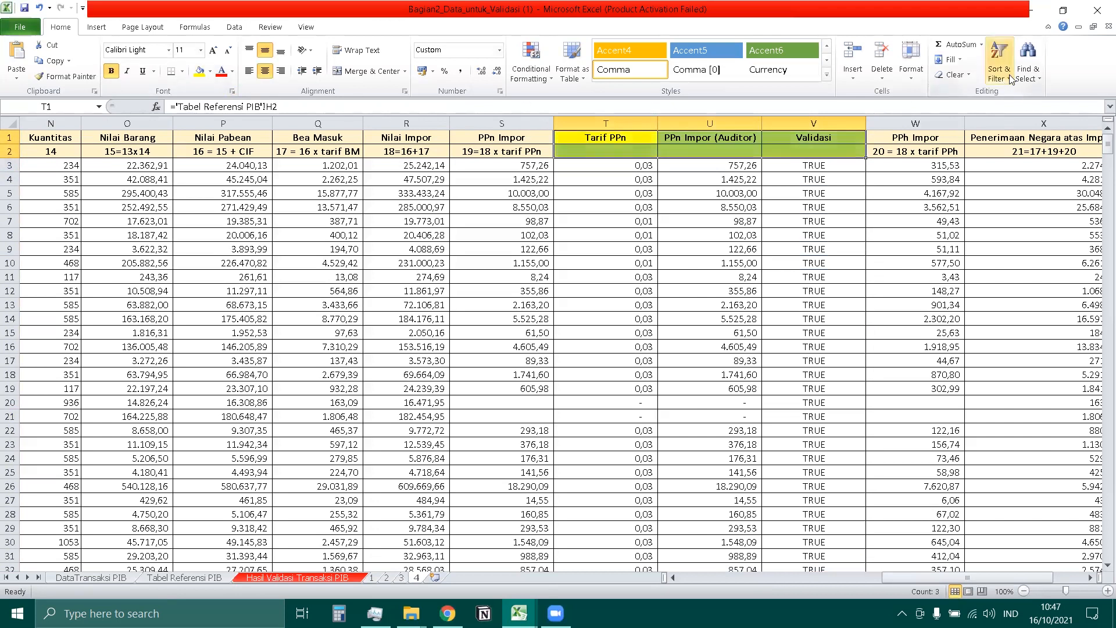
Add filters to the three added column headers and filter the Validasi column to show only FALSE rows
left_click(1009, 75)
left_click(1016, 143)
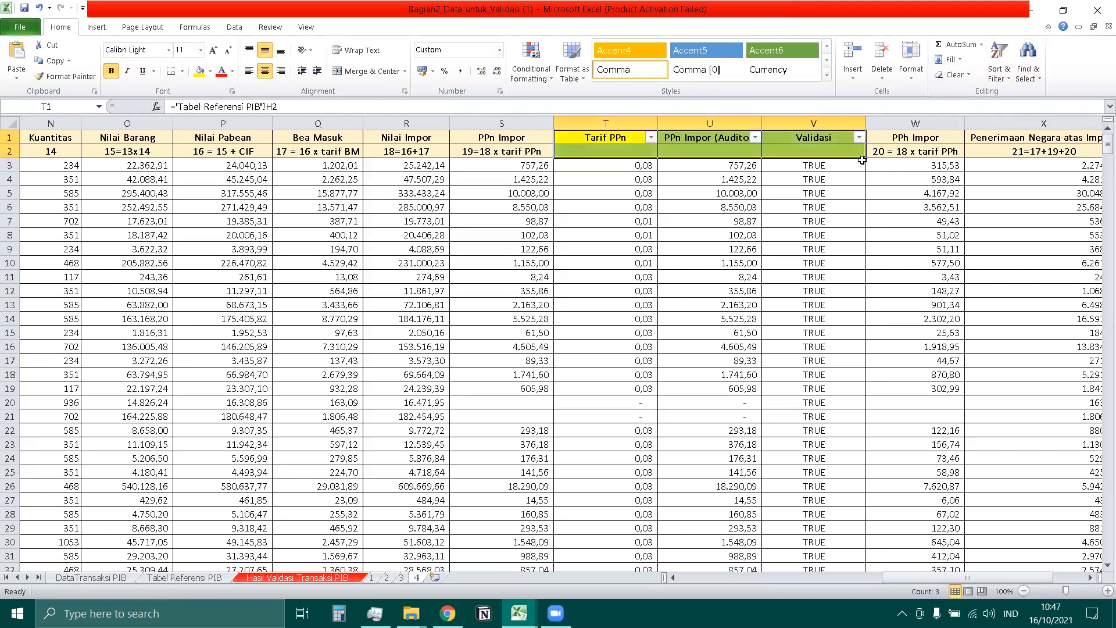
left_click(859, 137)
left_click(726, 290)
left_click(727, 300)
left_click(727, 311)
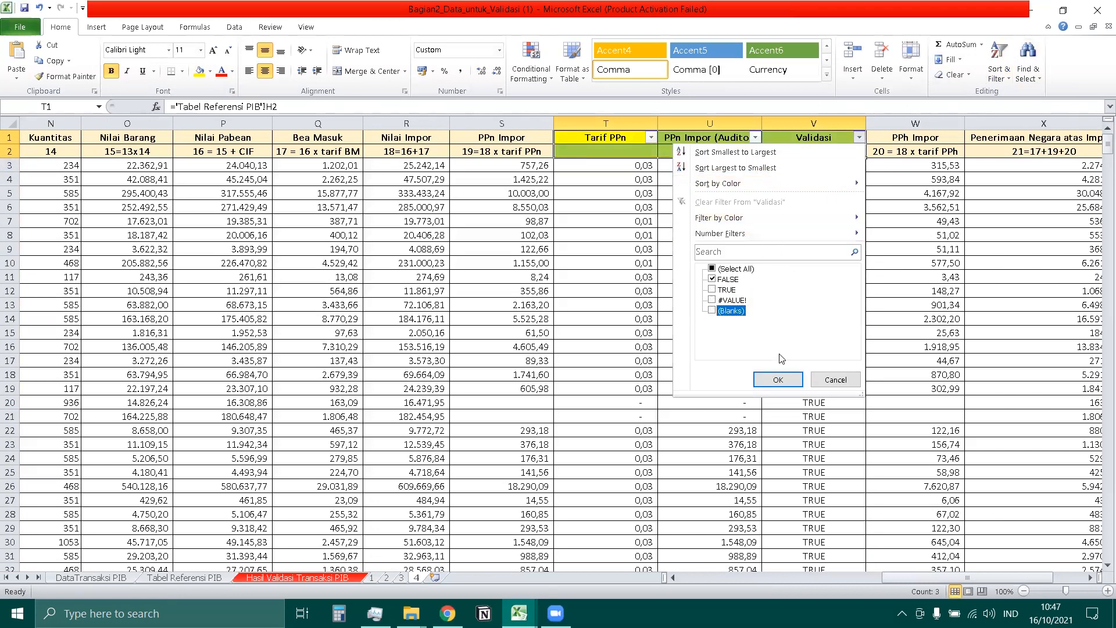
left_click(779, 379)
left_click(821, 194)
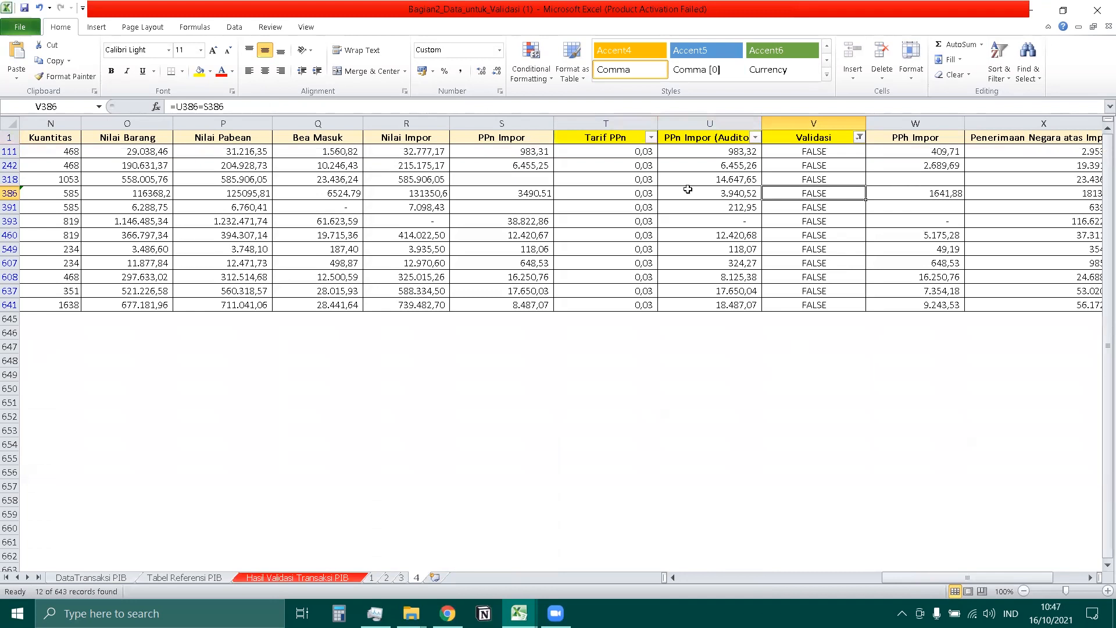
Examine the mismatched rows by comparing Nilai Impor, PPn Impor and PPn Impor (Auditor), including rows 111, 318 and 393
left_click(723, 155)
left_click(546, 152)
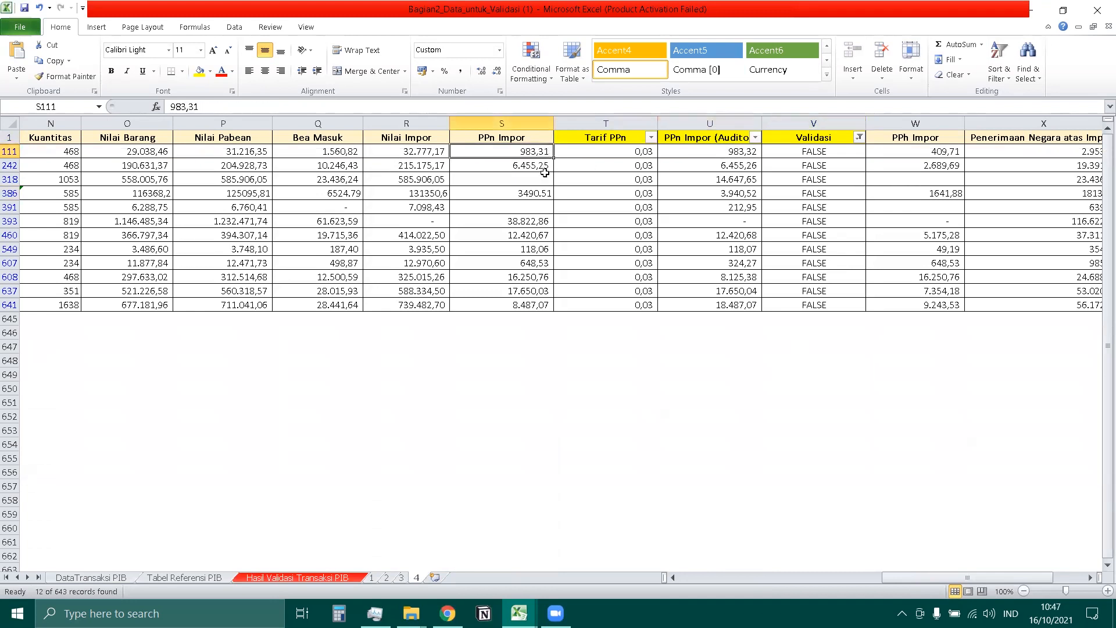
left_click(541, 180)
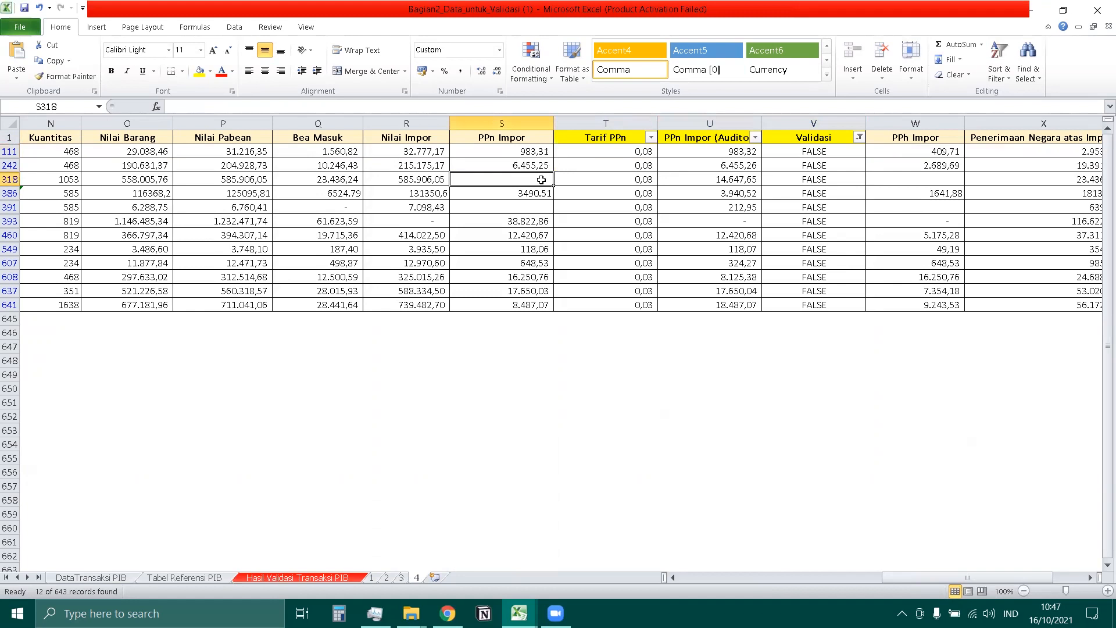
left_click(735, 181)
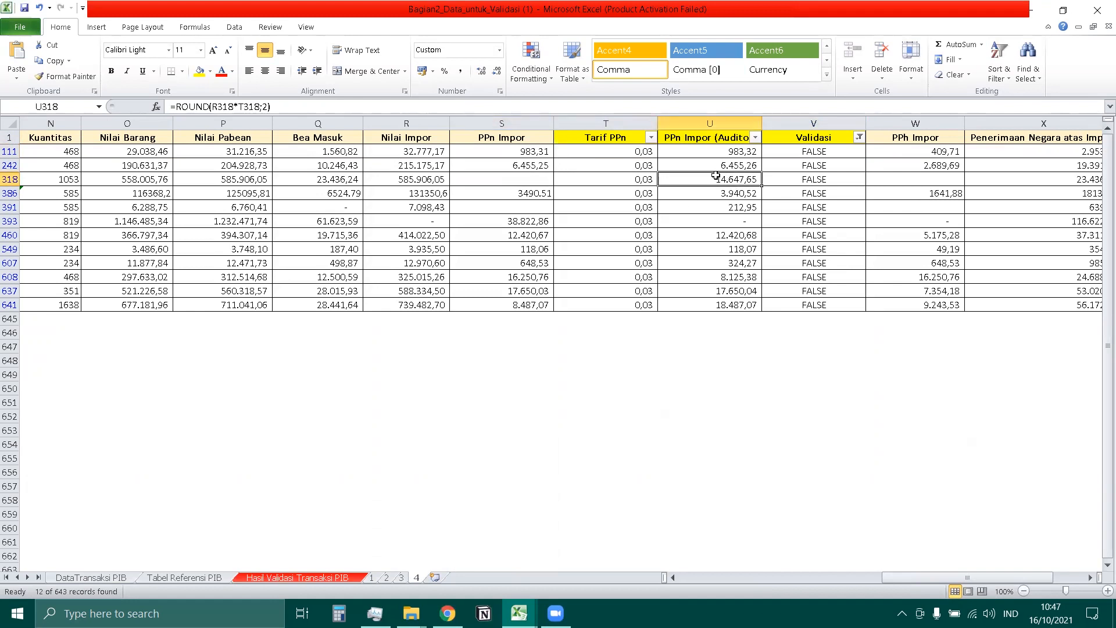
left_click(722, 222)
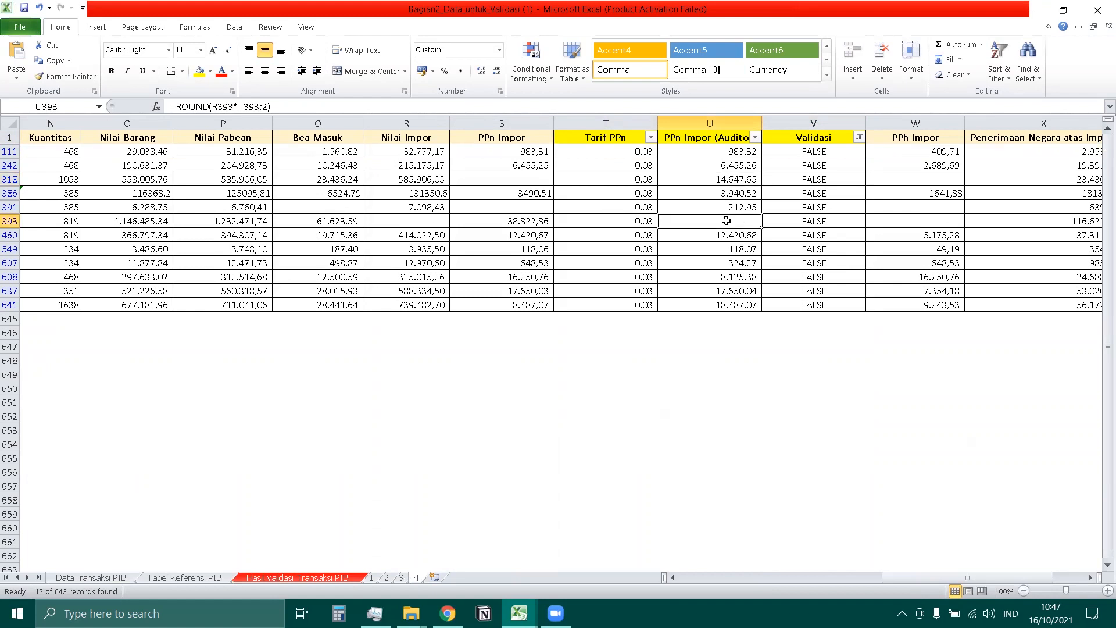
left_click(435, 217)
left_click(518, 221)
left_click(438, 222)
left_click(705, 222)
left_click(792, 235)
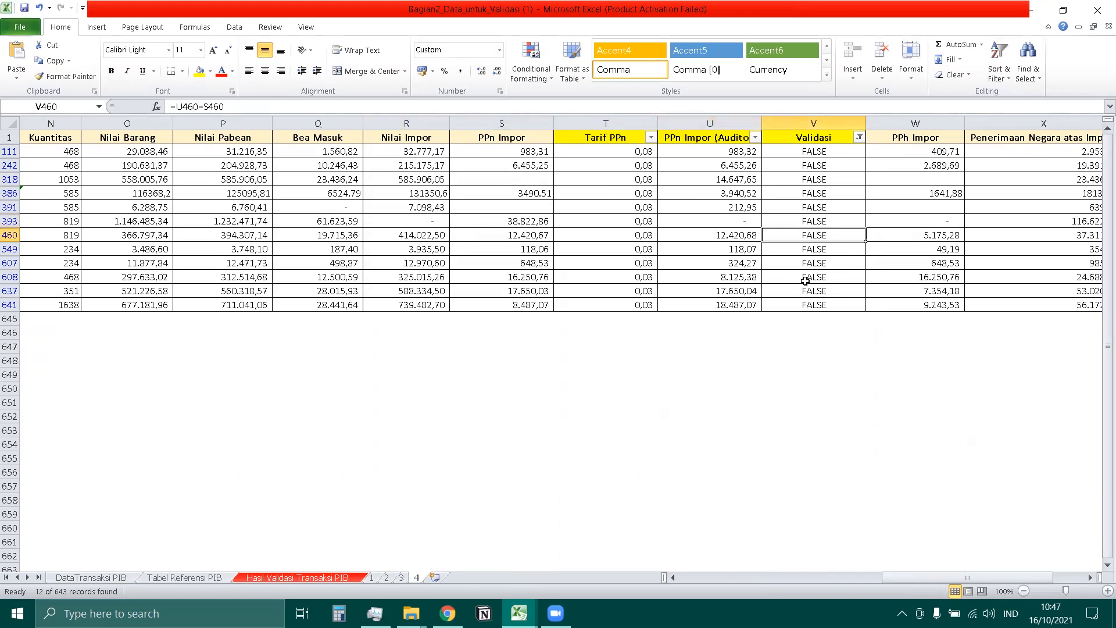
Filter the Validasi column to #VALUE! only and inspect the Kuantitas and Nilai Barang cells of the filtered row
left_click(859, 138)
left_click(720, 279)
left_click(721, 300)
left_click(777, 380)
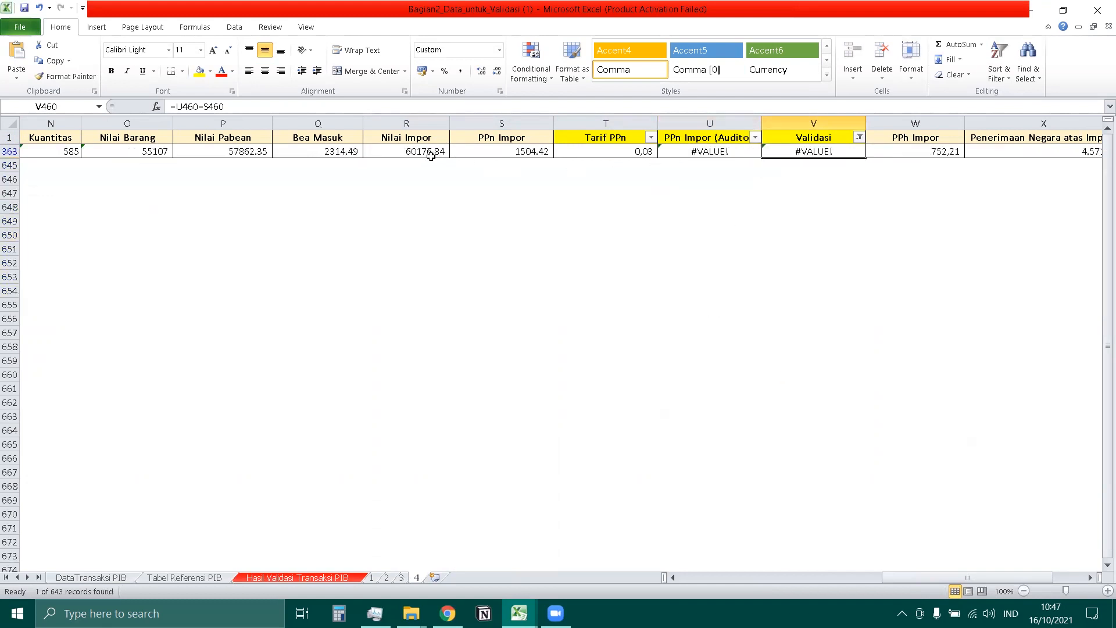
left_click(61, 152)
left_click(131, 153)
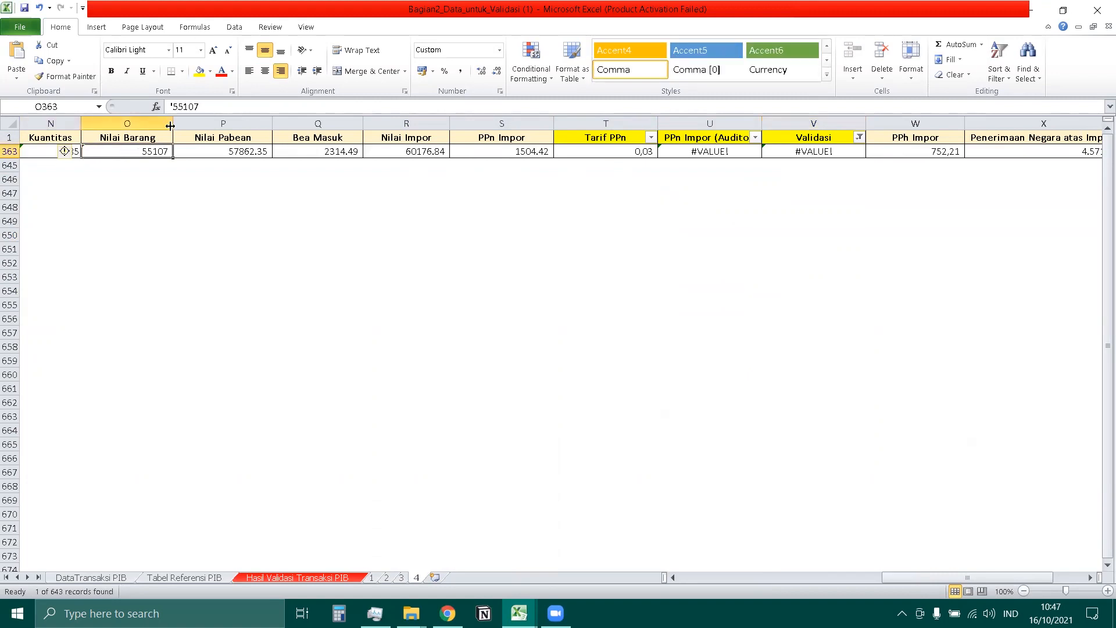
Restore all rows by selecting every value in the Validasi filter
left_click(859, 137)
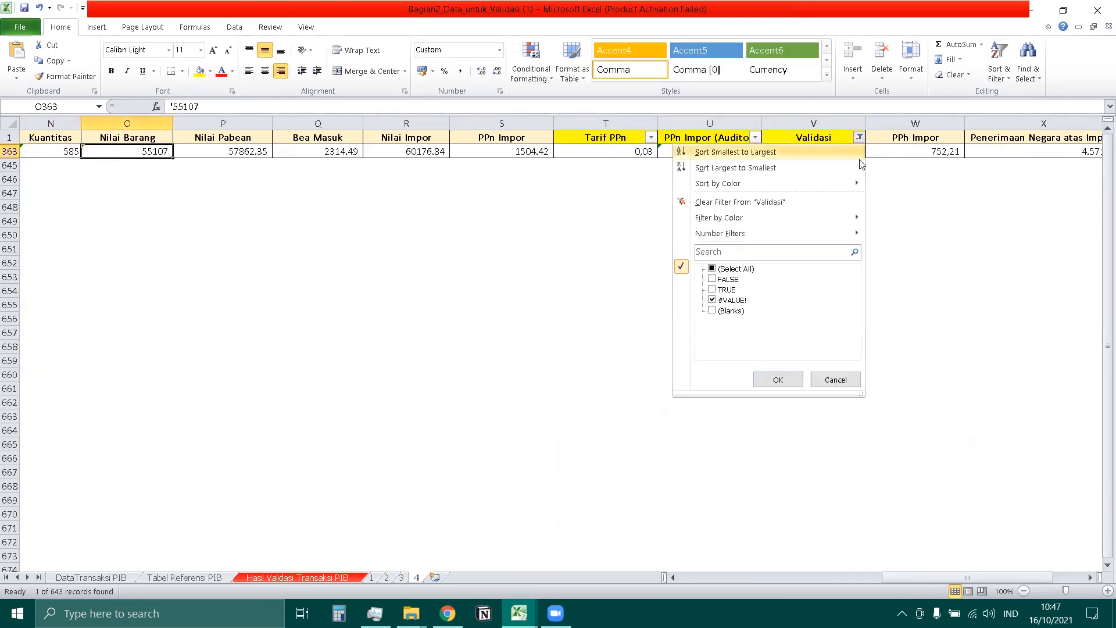
left_click(737, 270)
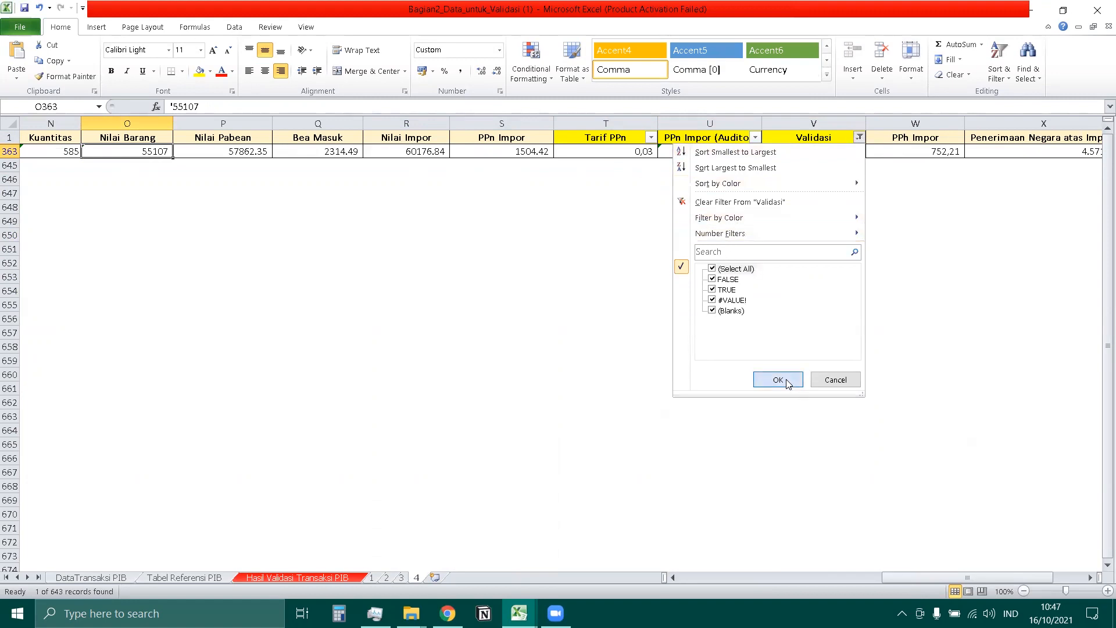
left_click(785, 379)
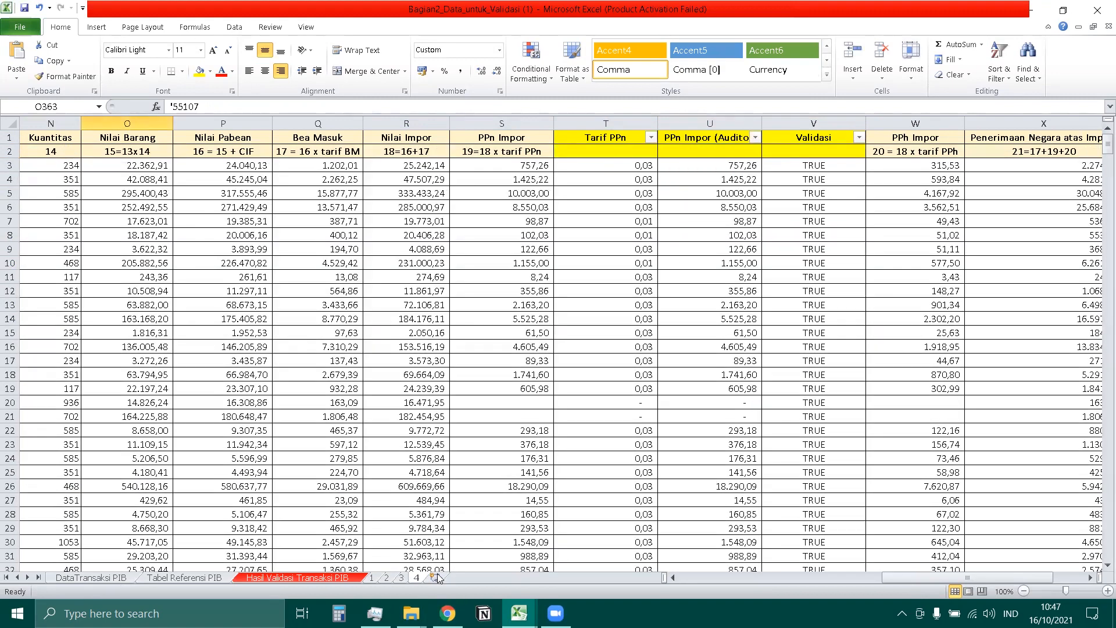
Copy the DataTransaksi PIB sheet to the end of the workbook and rename the copy 5
right_click(121, 579)
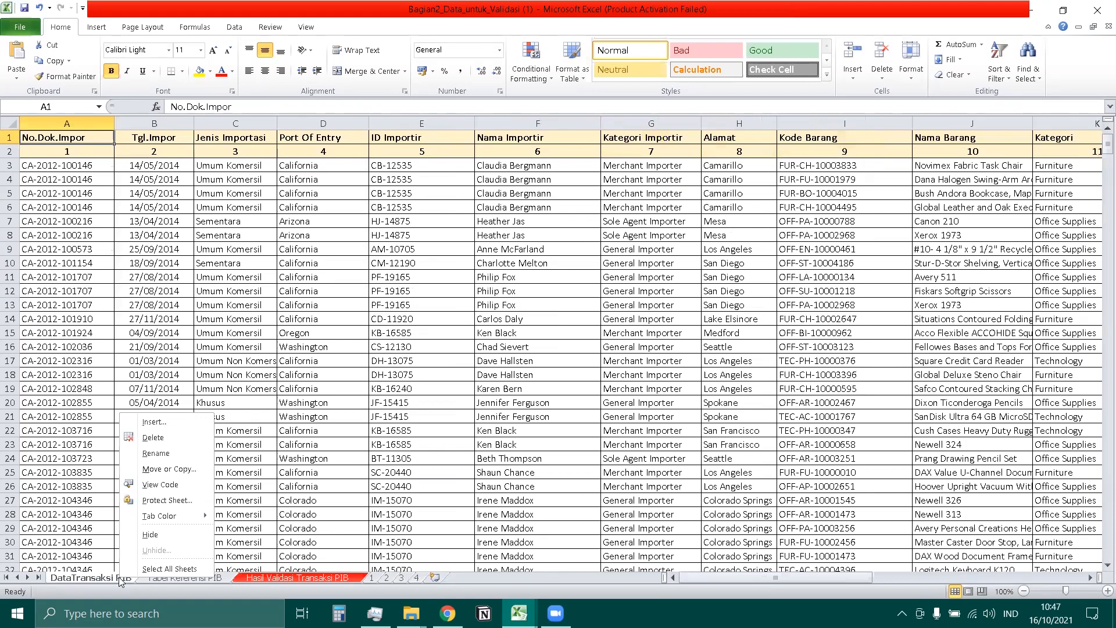
left_click(170, 469)
left_click(98, 529)
left_click(100, 514)
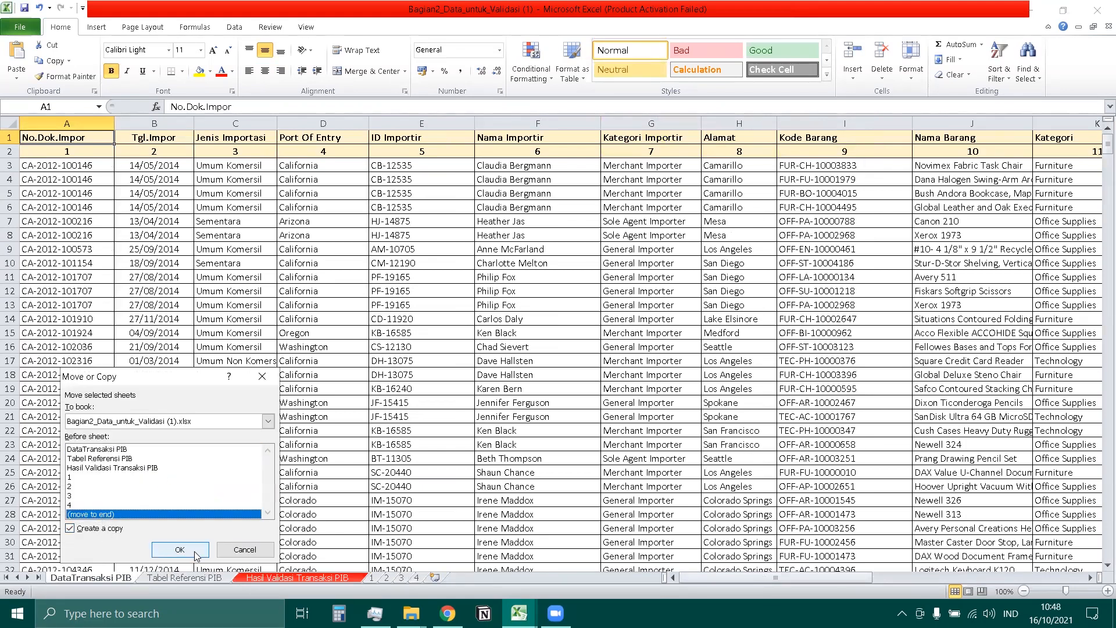
left_click(180, 550)
right_click(465, 578)
left_click(504, 453)
type("5")
key("Return")
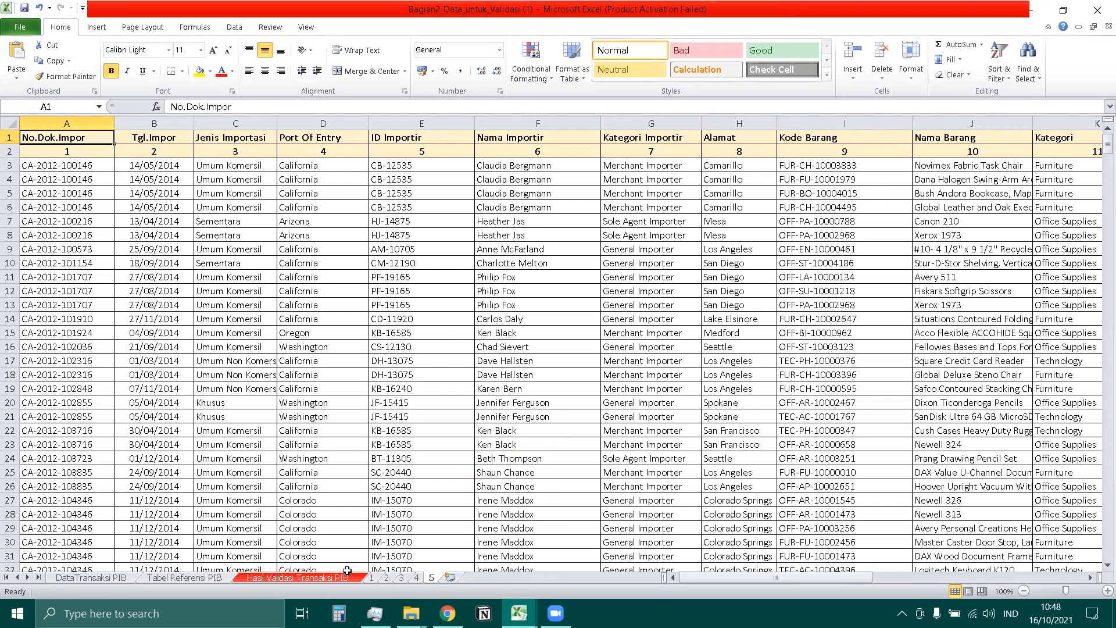
Check the error list on Hasil Validasi Transaksi PIB and insert an entire column before Penerimaan Negara atas Impor on sheet 5
left_click(327, 577)
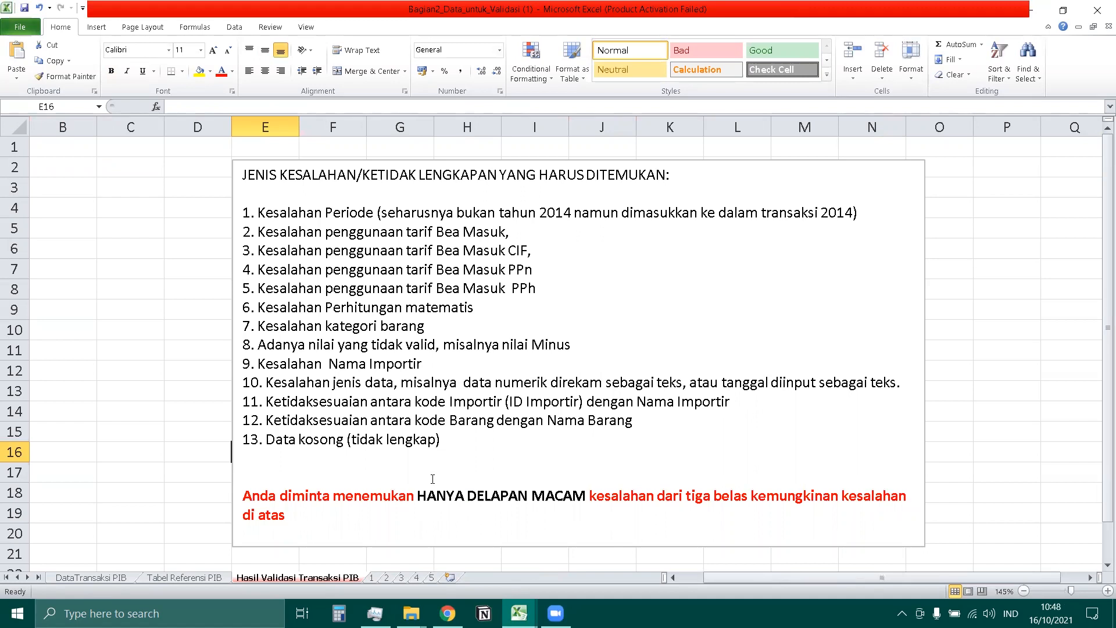
left_click(436, 578)
left_click_drag(840, 577, 1017, 576)
left_click(931, 143)
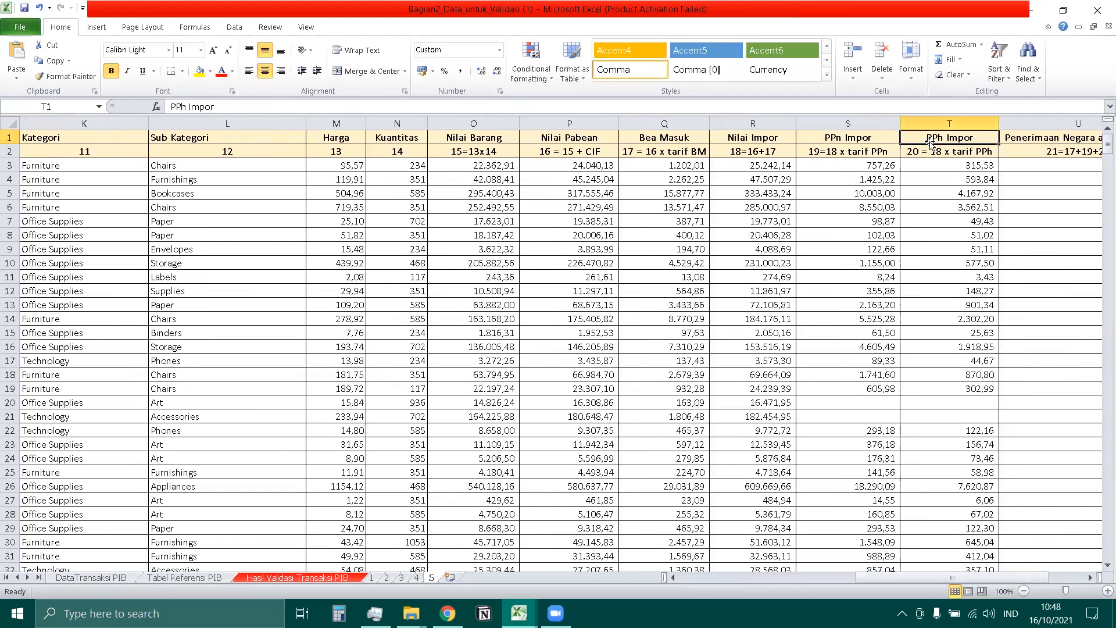
left_click(1051, 136)
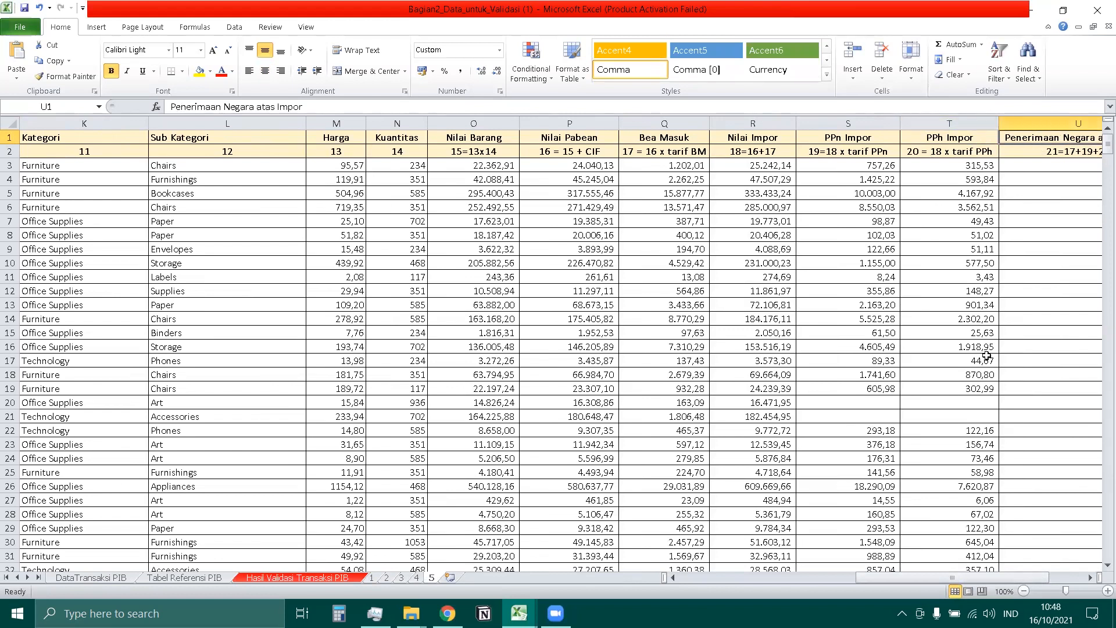
left_click_drag(982, 577, 1011, 577)
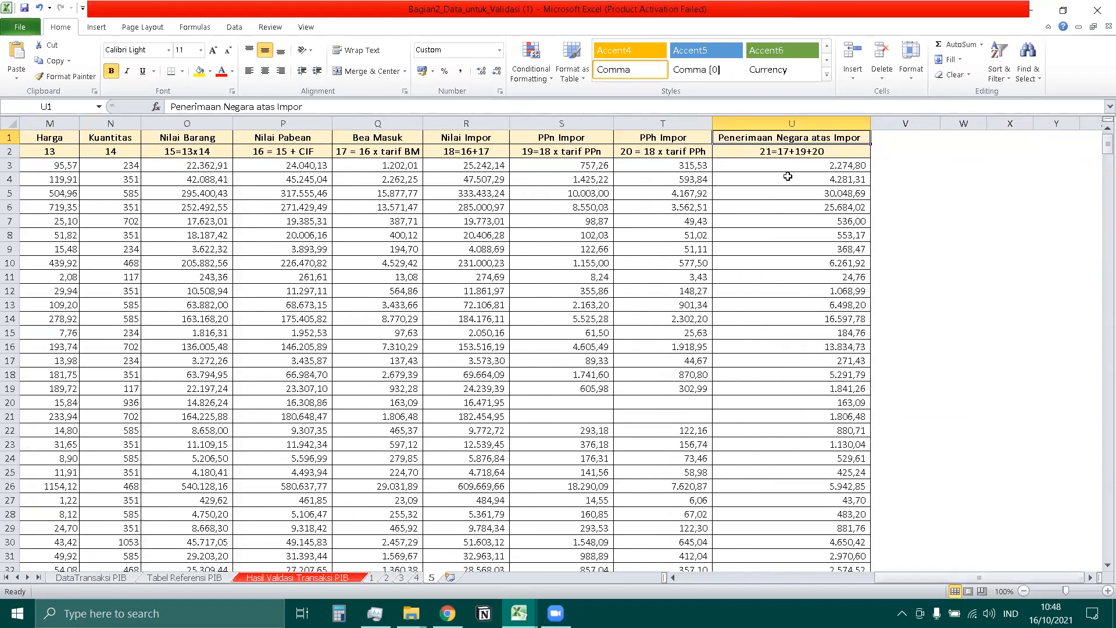
right_click(749, 138)
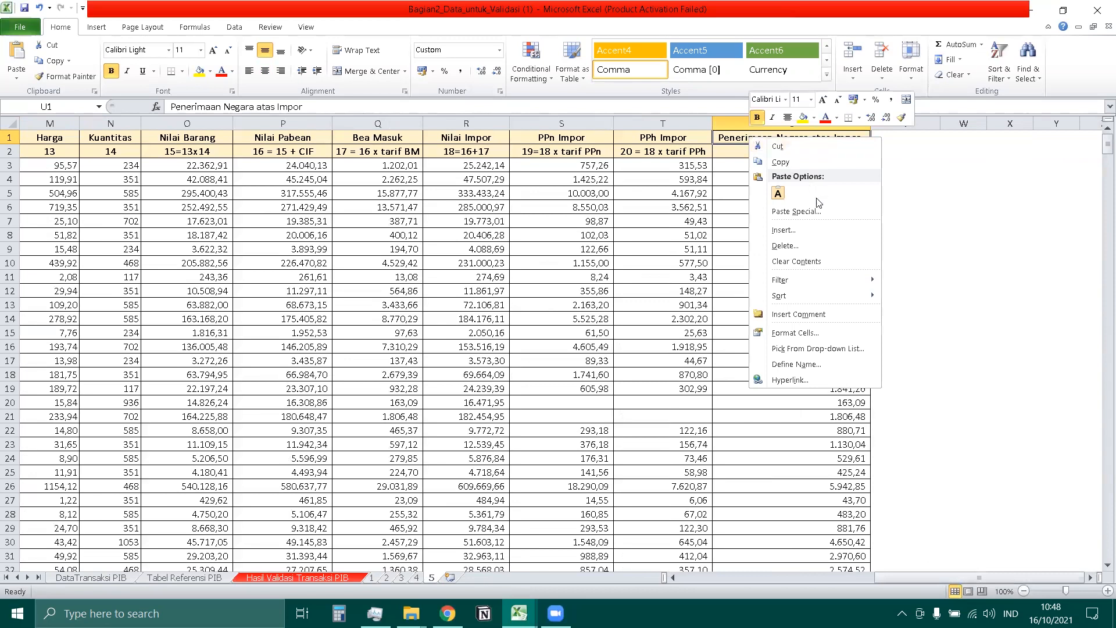
left_click(788, 228)
left_click(759, 240)
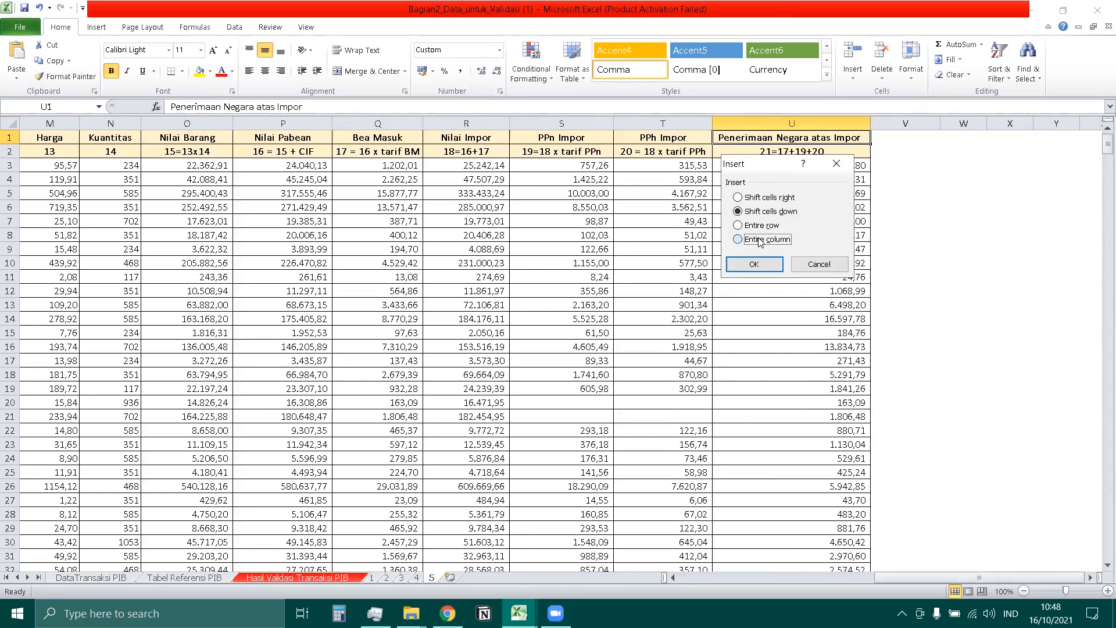
left_click(770, 266)
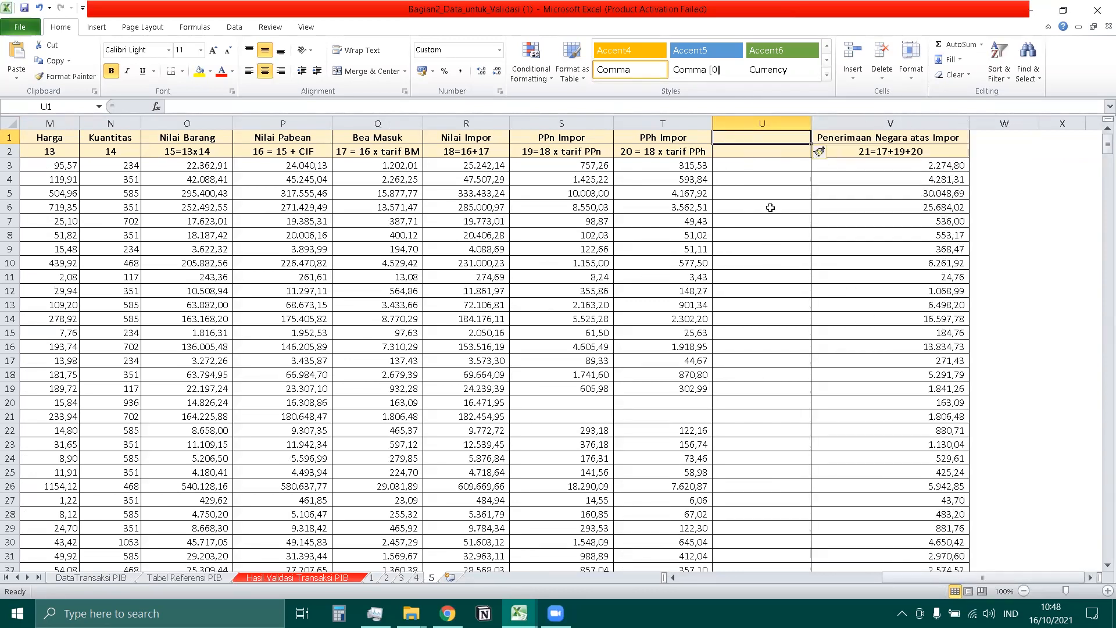
Link the new column's heading in U1 to the Tarif PPh header cell on the Tabel Referensi PIB sheet
type("=")
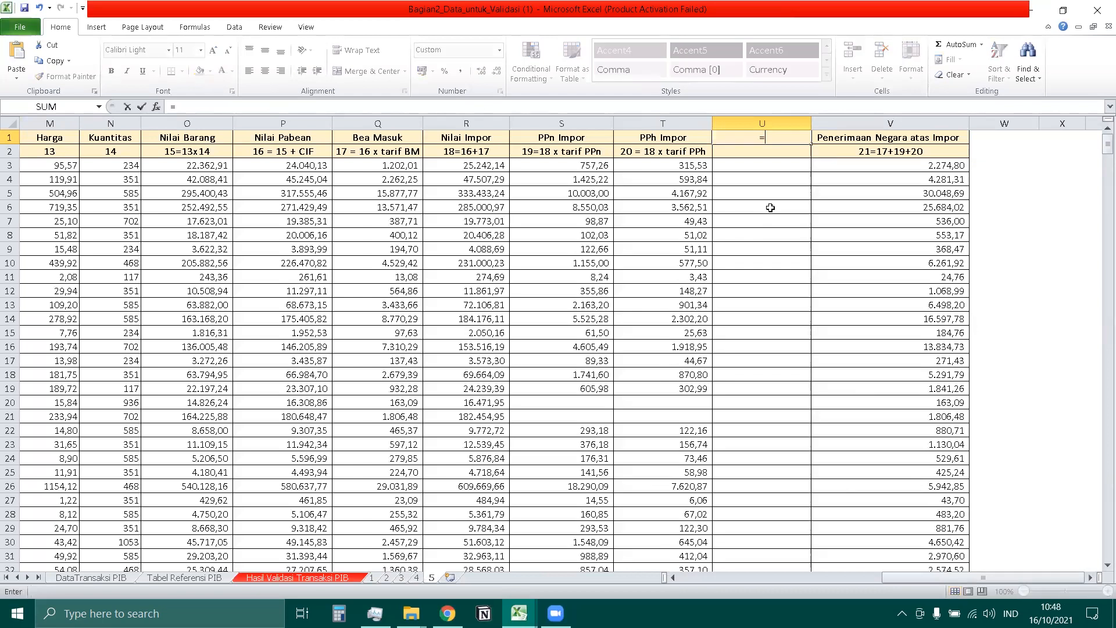
left_click(181, 577)
left_click(450, 151)
key("Return")
key("Return")
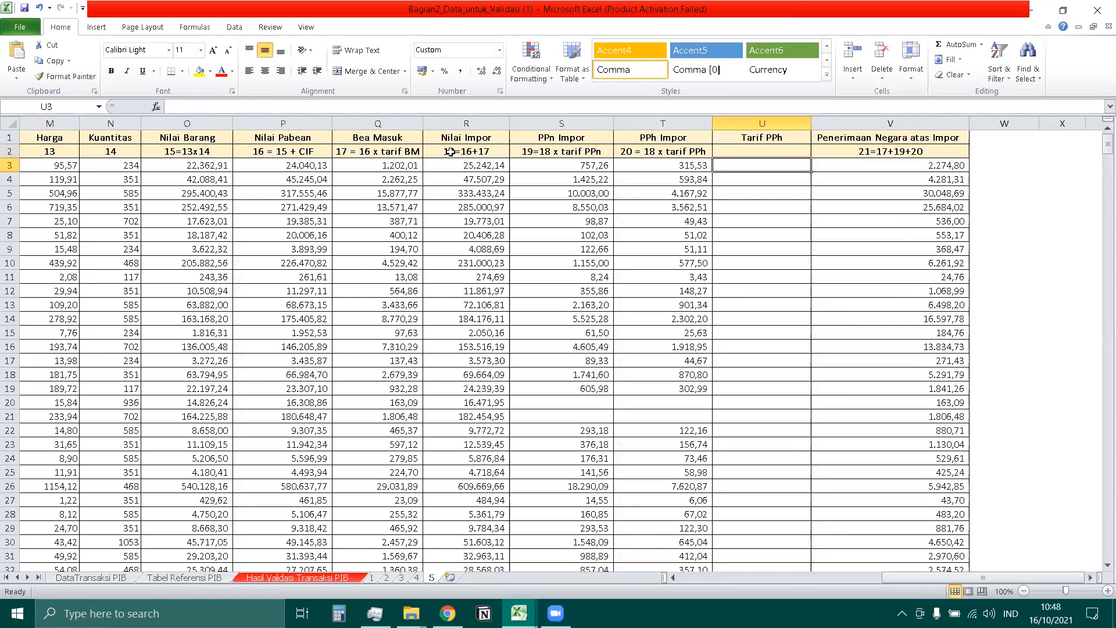
Build a VLOOKUP in U3 that looks up C3 in Tabel Referensi PIB range E2:I6, column 5, with exact match
type("=v")
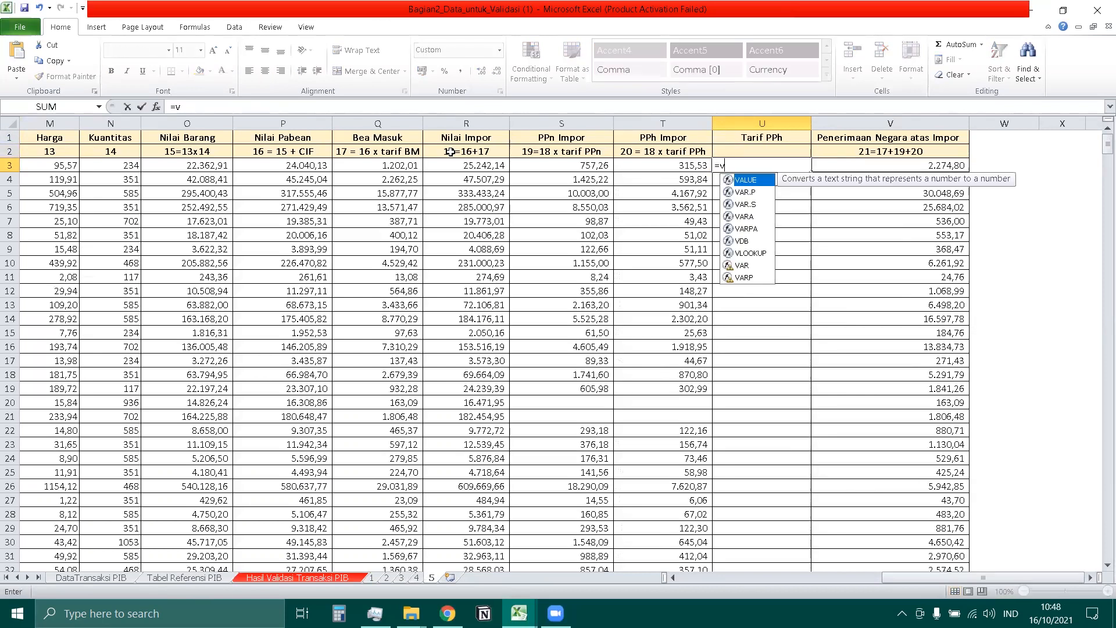
type("lookup(")
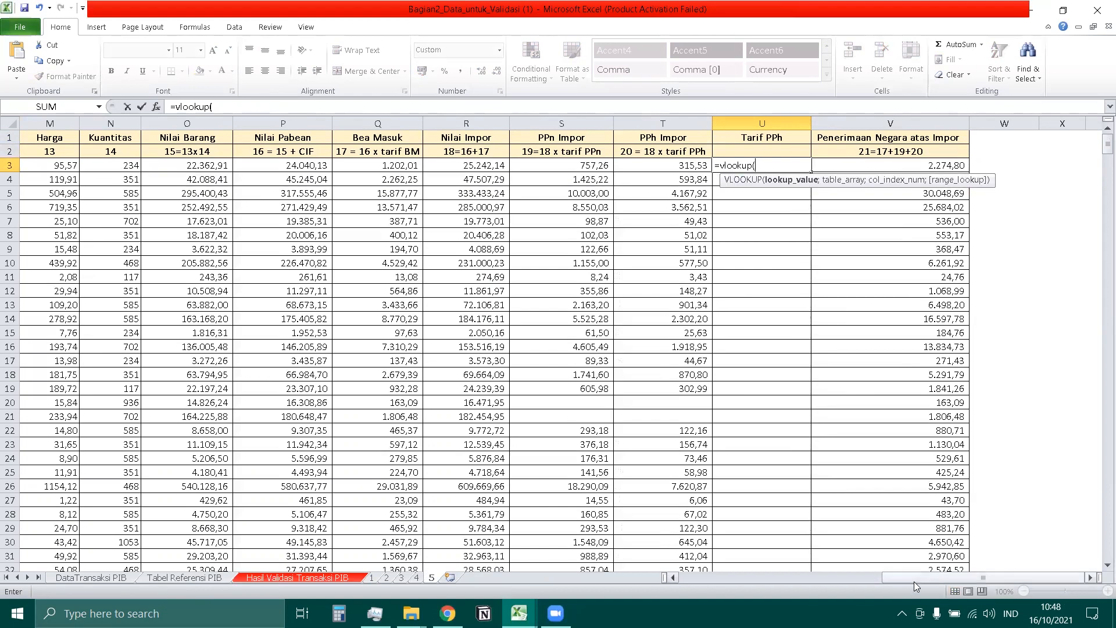
left_click_drag(906, 581, 673, 581)
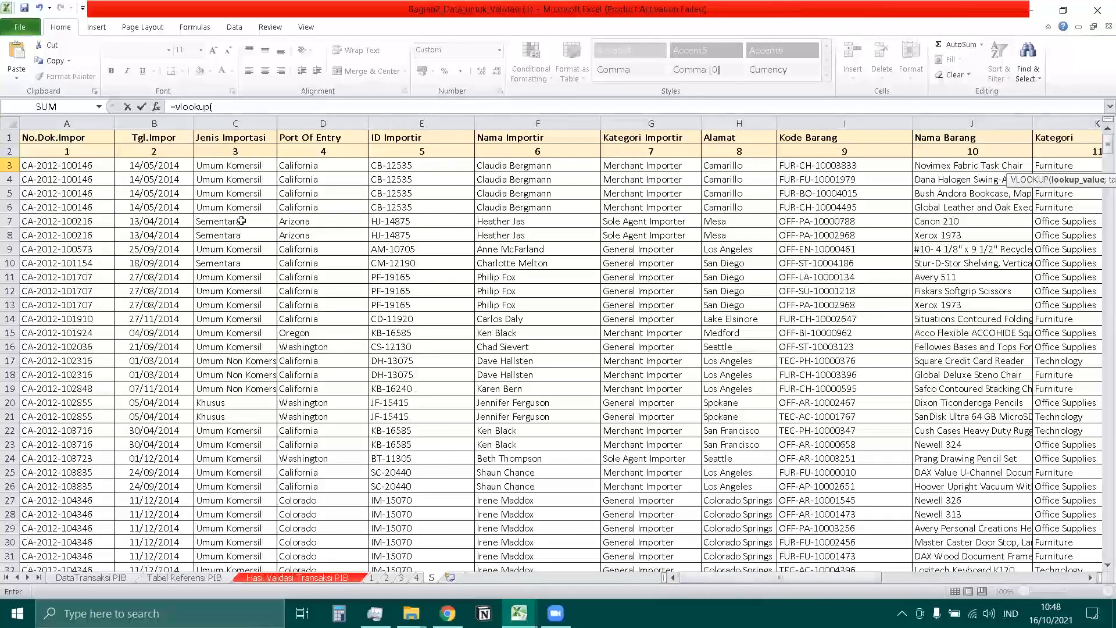
left_click(244, 168)
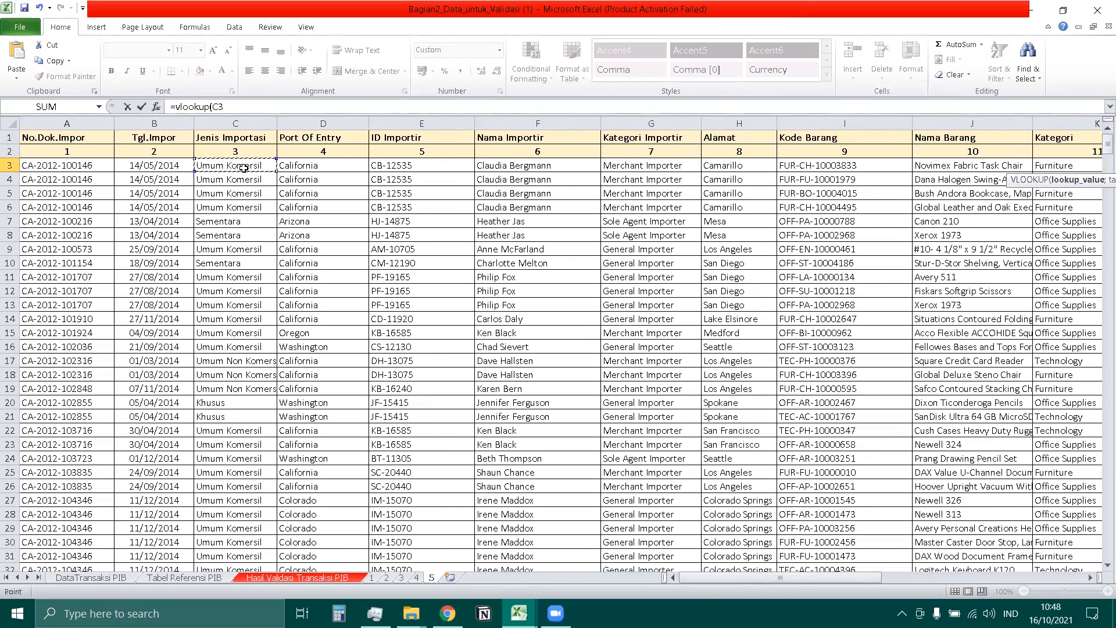
type(";")
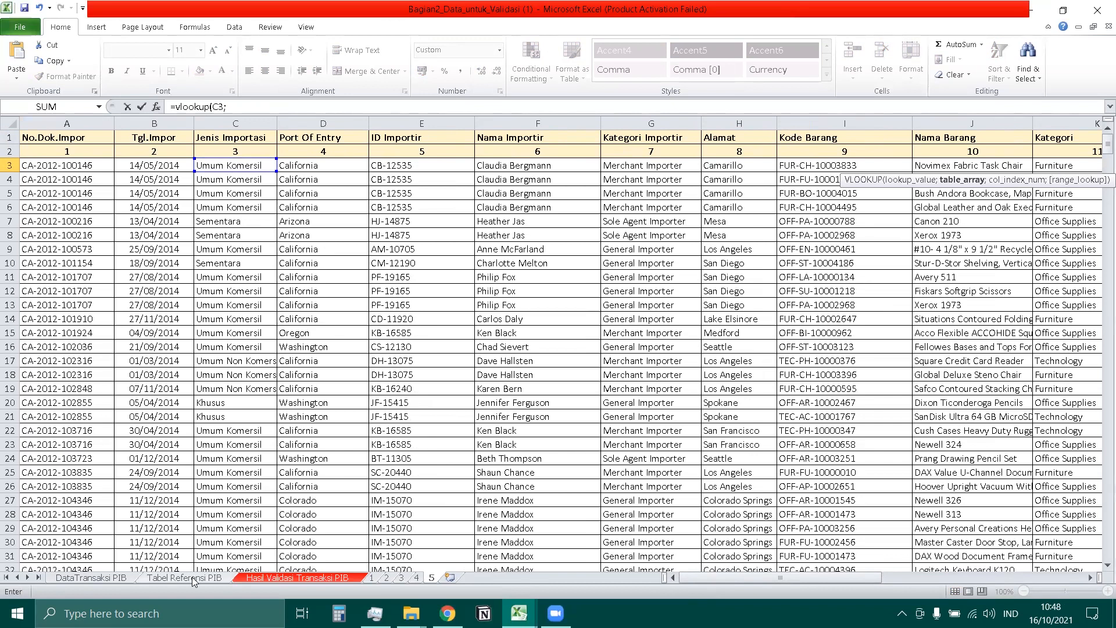
left_click(194, 579)
left_click(191, 149)
left_click_drag(192, 149, 478, 211)
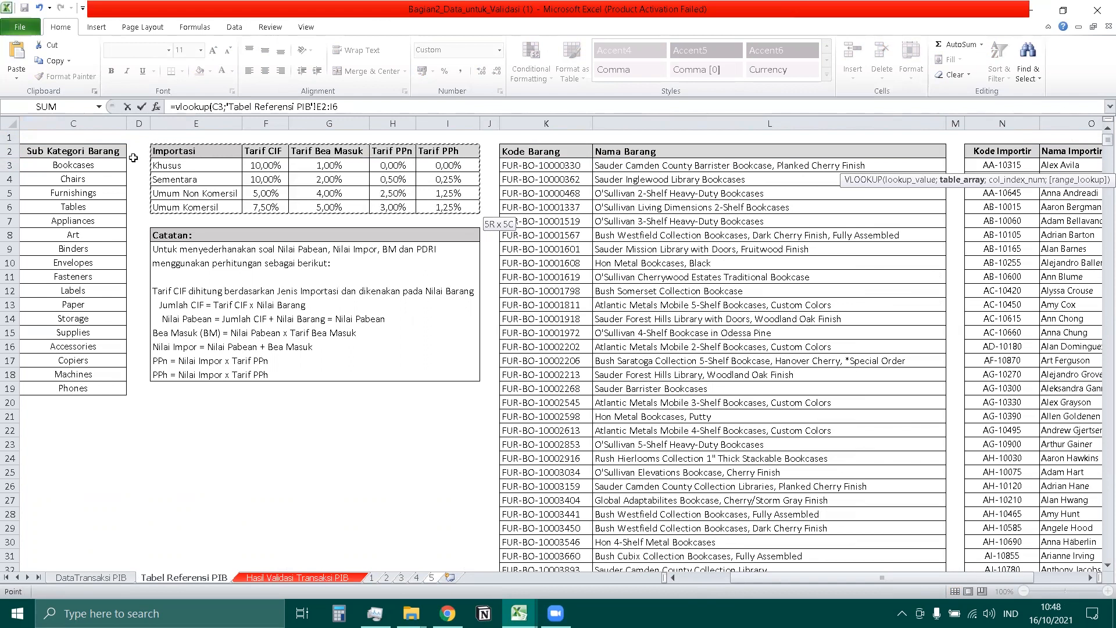
type(";")
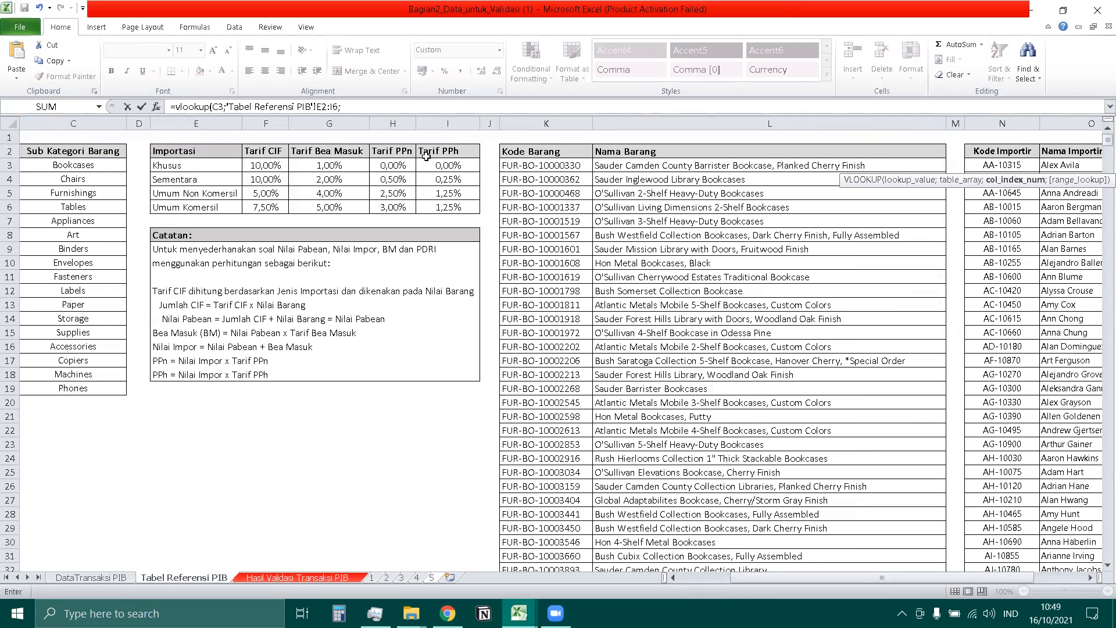
type("5;")
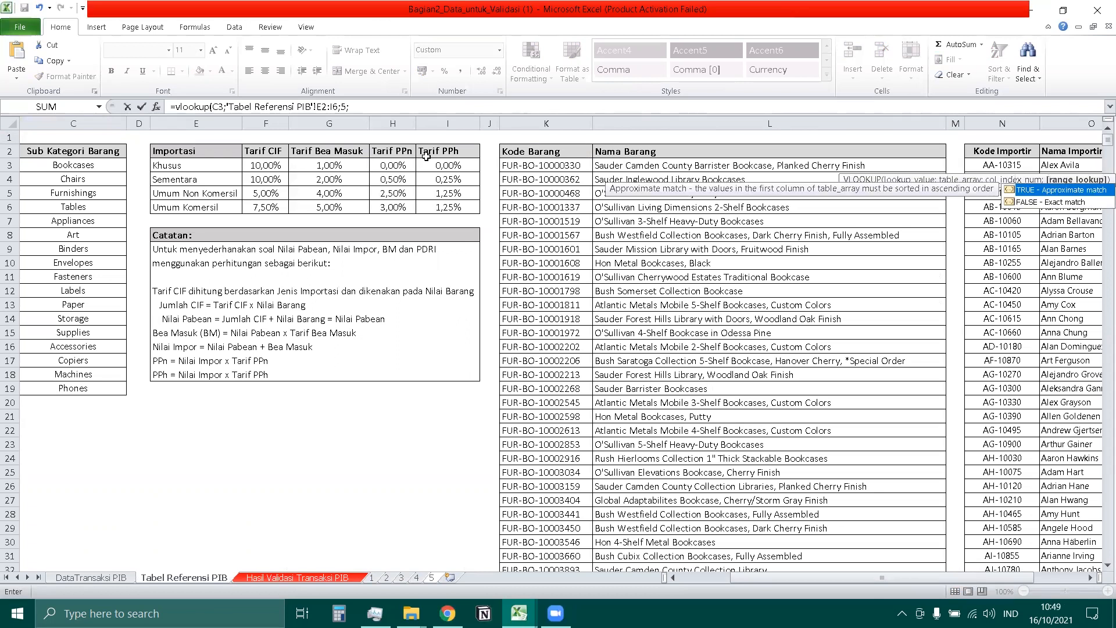
double_click(1069, 202)
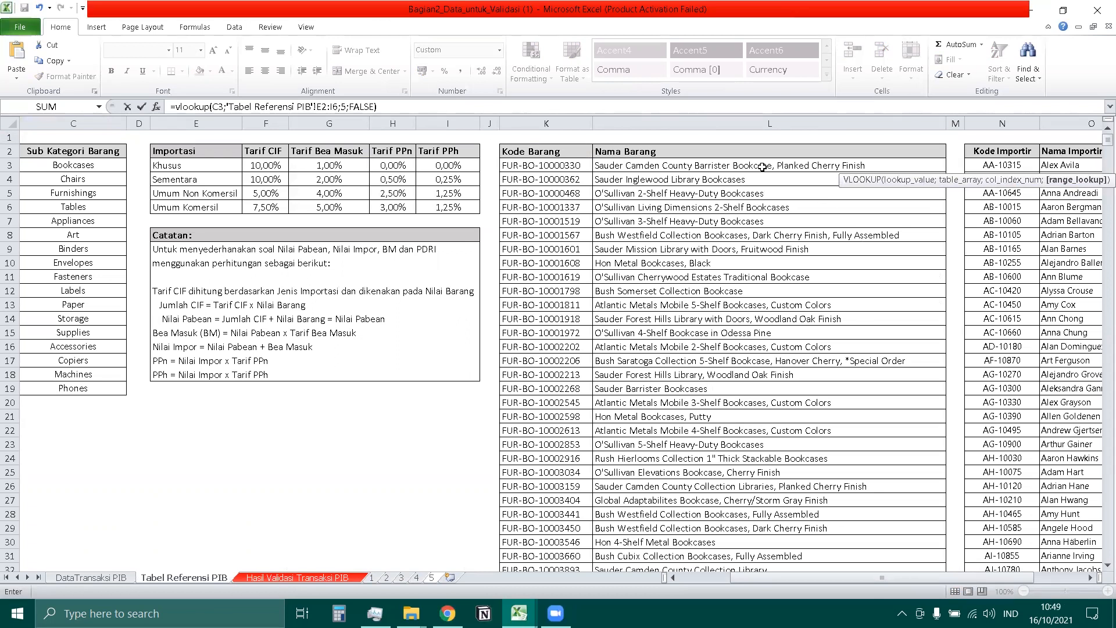
Make the lookup range absolute as $E$2:$I$6 and enter the formula in U3
left_click(327, 105)
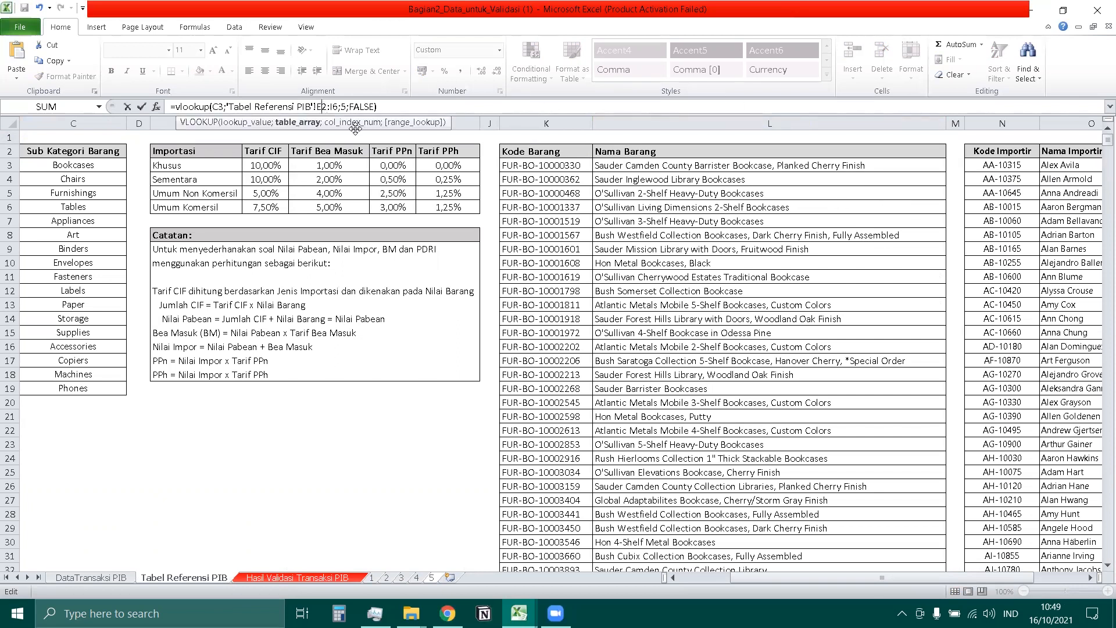
key("F4")
left_click(344, 107)
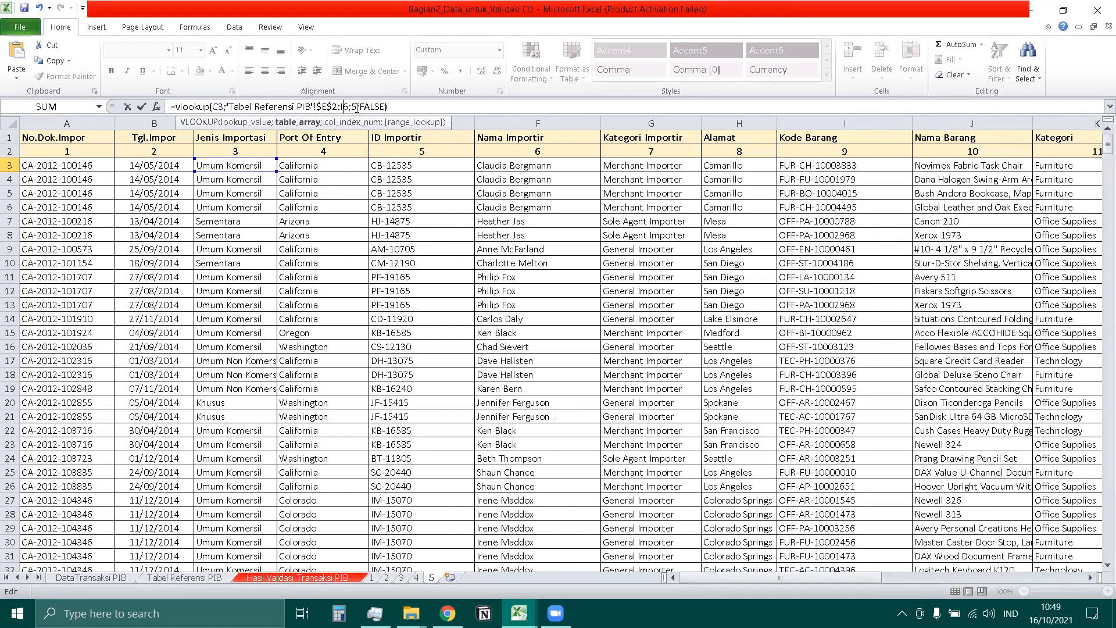
key("F4")
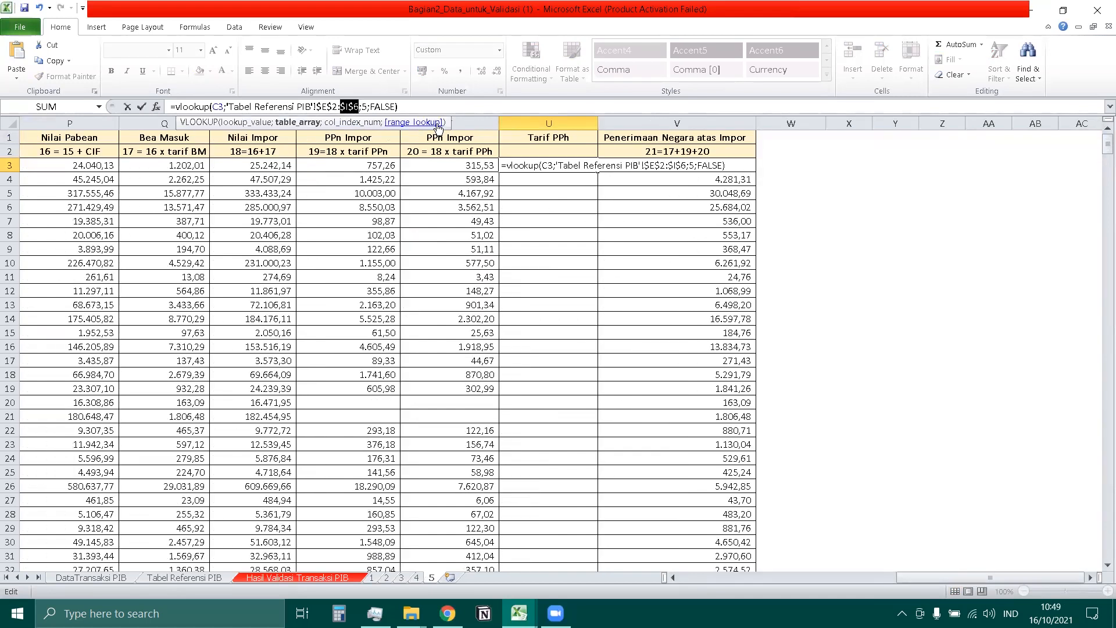
key("Return")
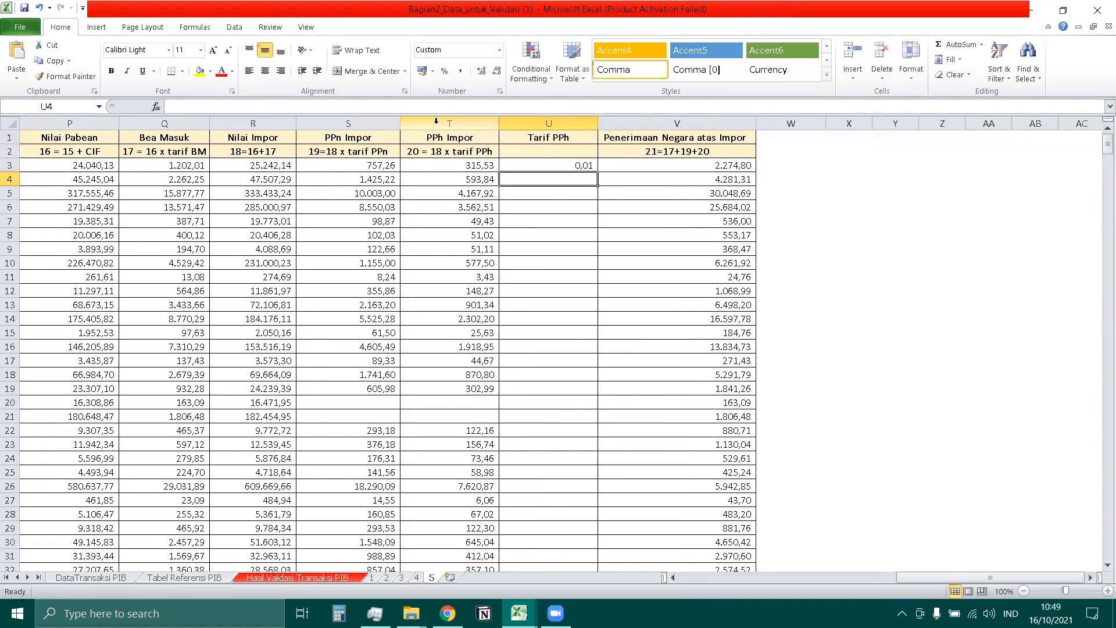
Fill the U3 lookup down the Tarif PPh column and check the rates against the tariff table on Tabel Referensi PIB
left_click(583, 165)
double_click(598, 170)
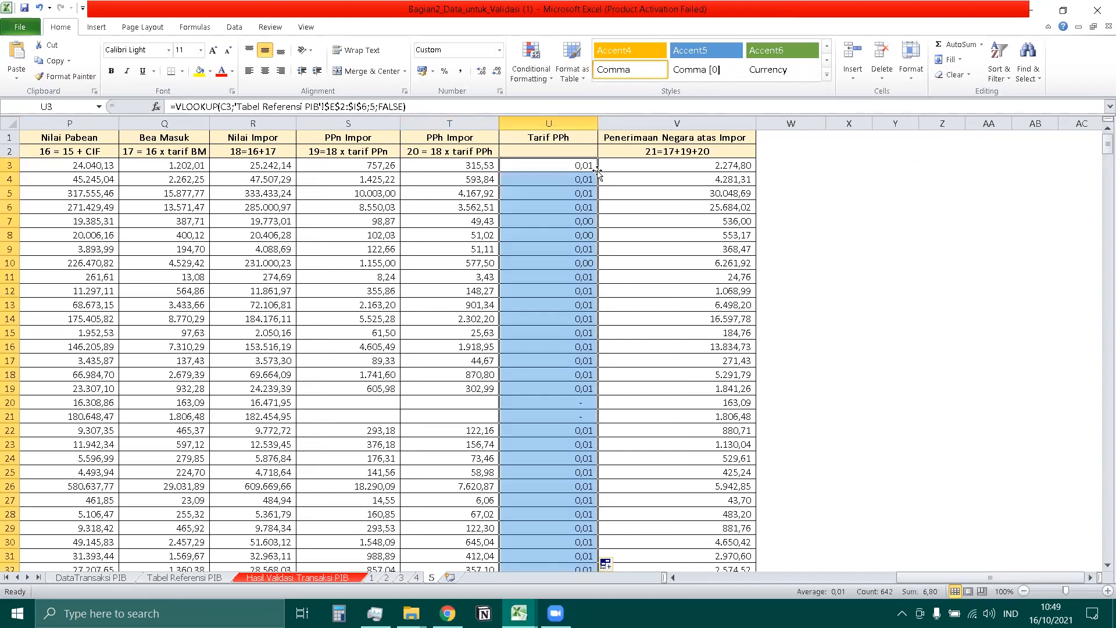
left_click(572, 233)
left_click(574, 221)
left_click(194, 577)
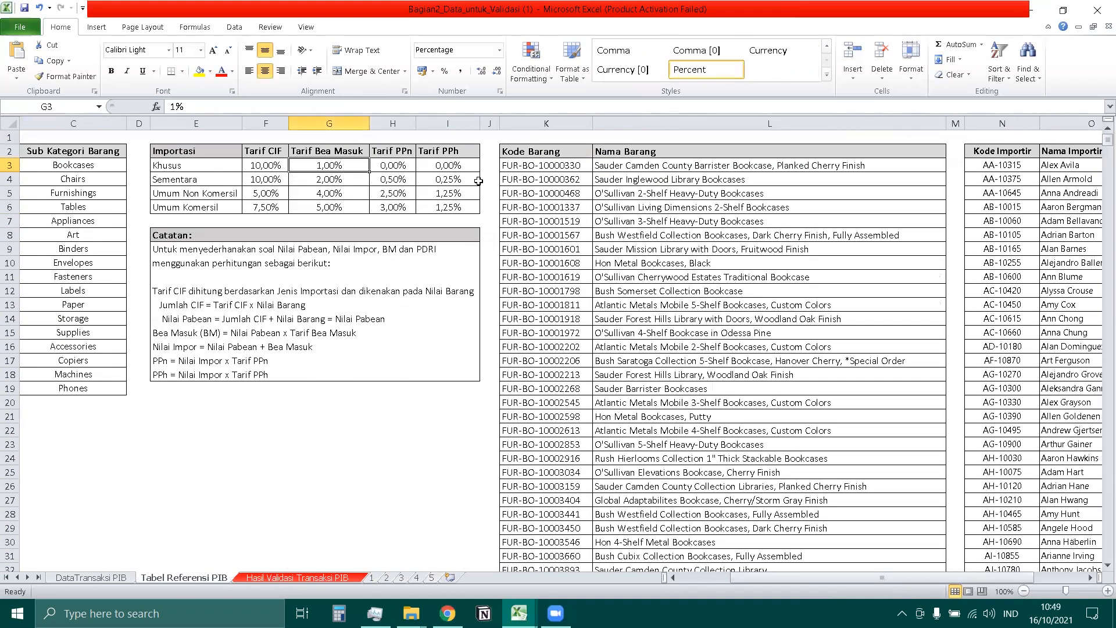
left_click(432, 577)
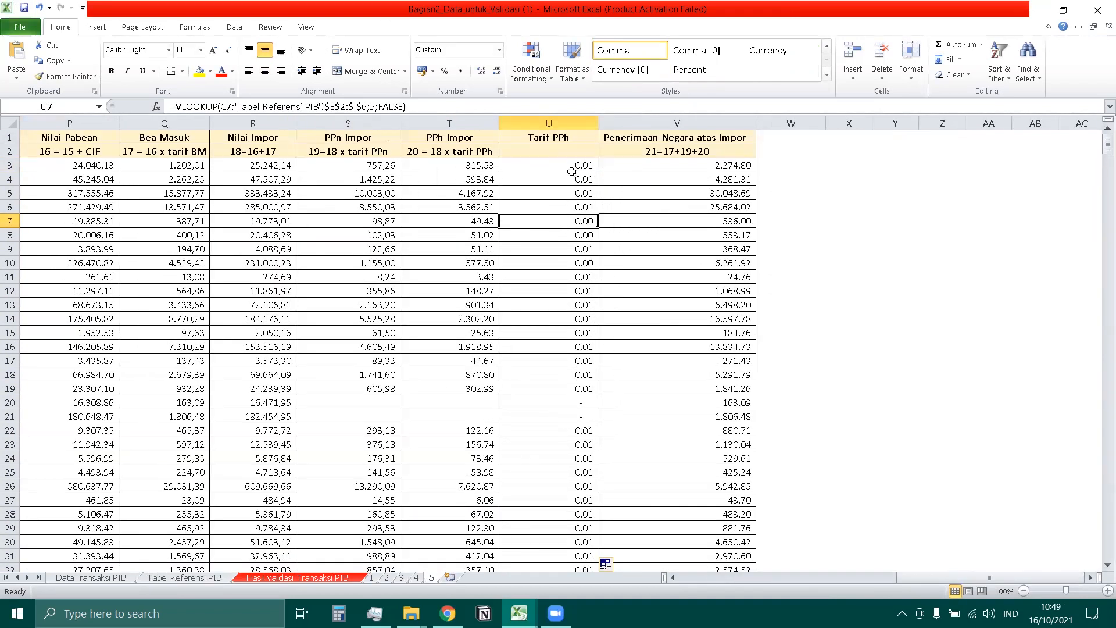
Insert an entire column before Penerimaan Negara atas Impor on sheet 5
left_click(477, 138)
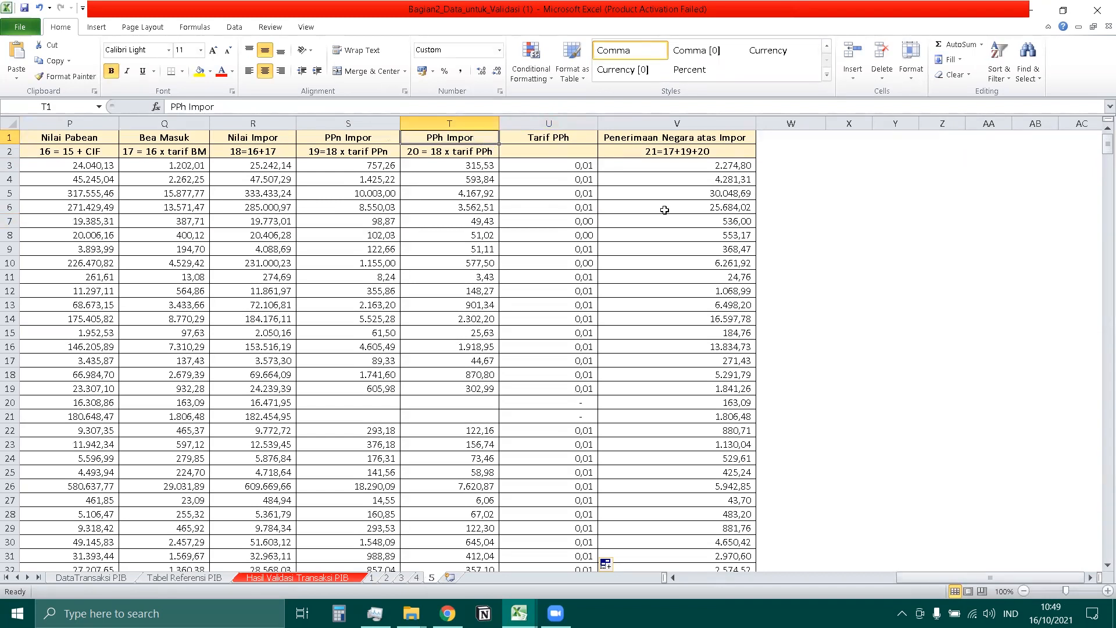
left_click(645, 137)
right_click(644, 139)
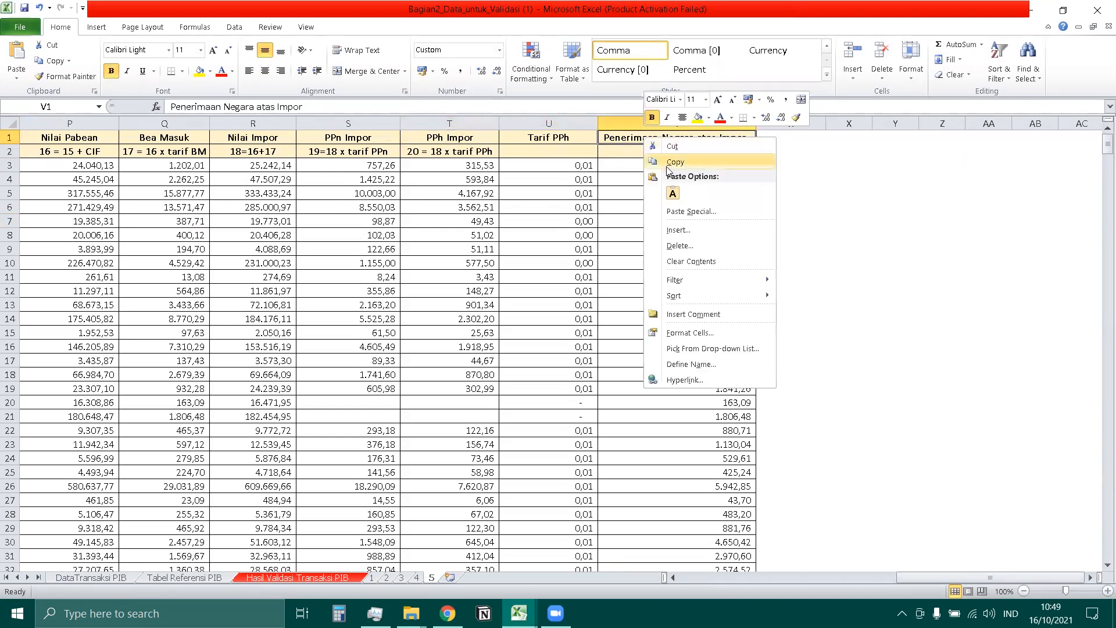
left_click(678, 230)
left_click(668, 245)
left_click(662, 264)
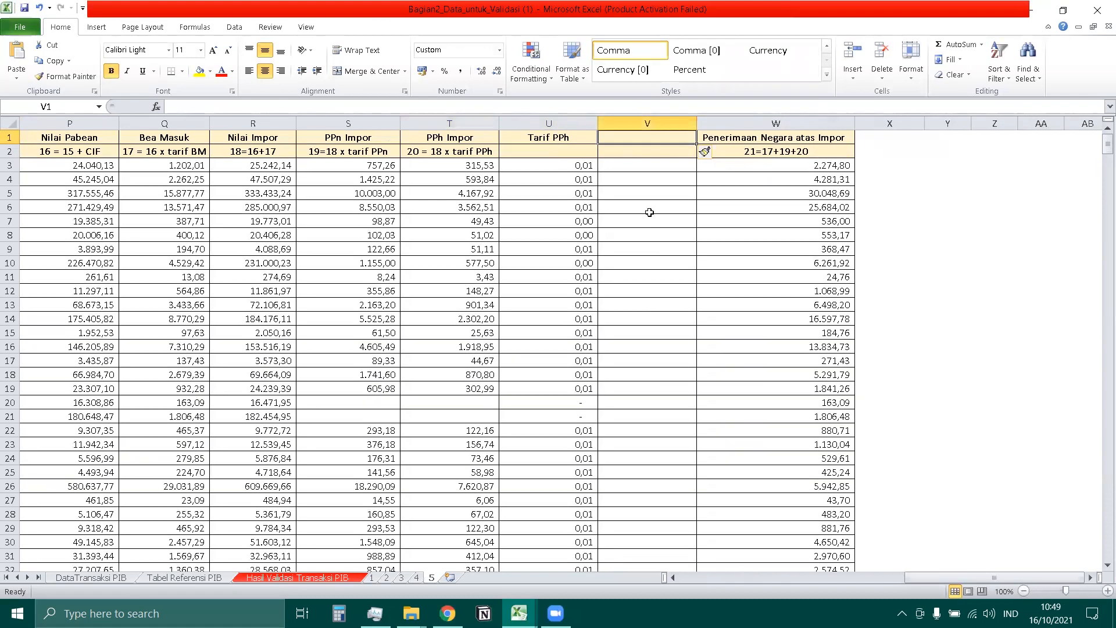
Enter the heading PPh Impor (Auditor) in V1 of the new column
type("PPh Imp")
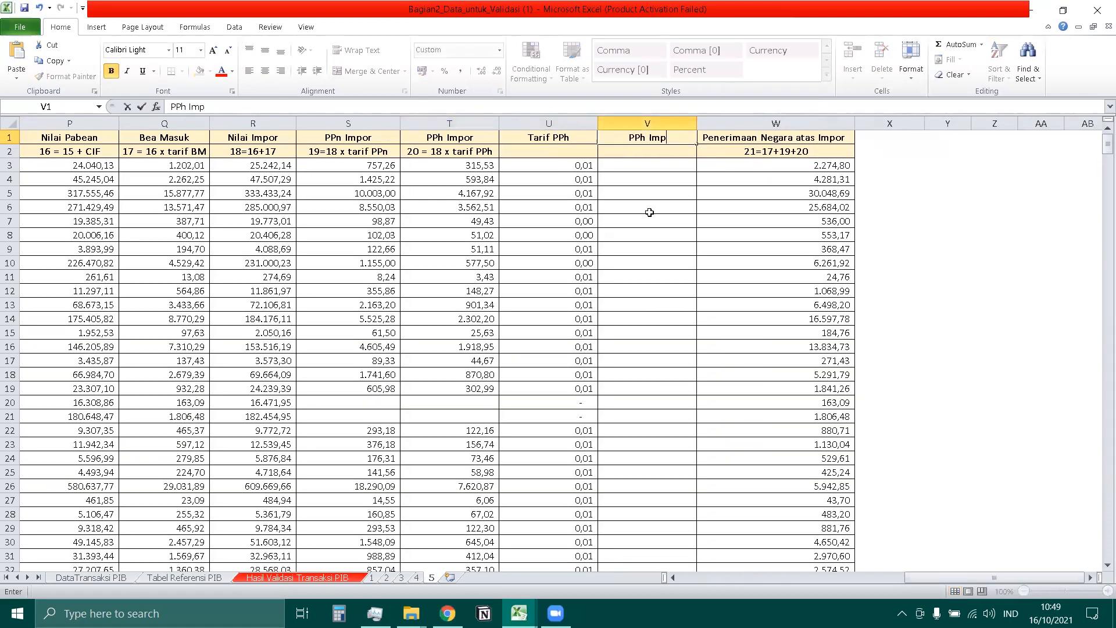
type("or (Auditor)")
key("Return")
key("Return")
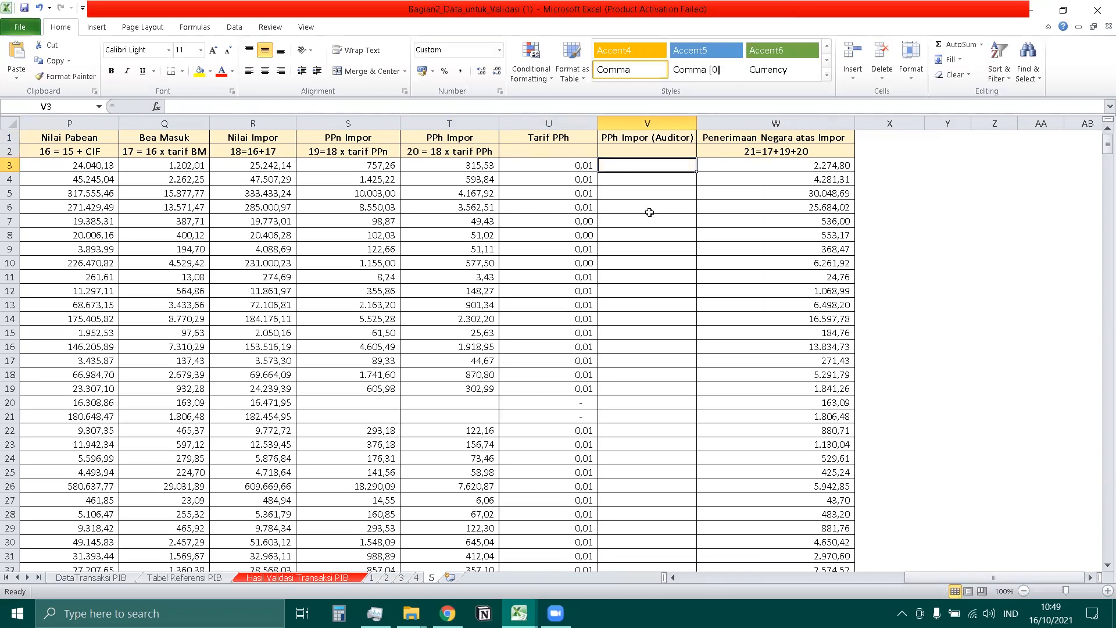
Write a formula in V3 that multiplies Nilai Impor R3 by Tarif PPh U3
type("=")
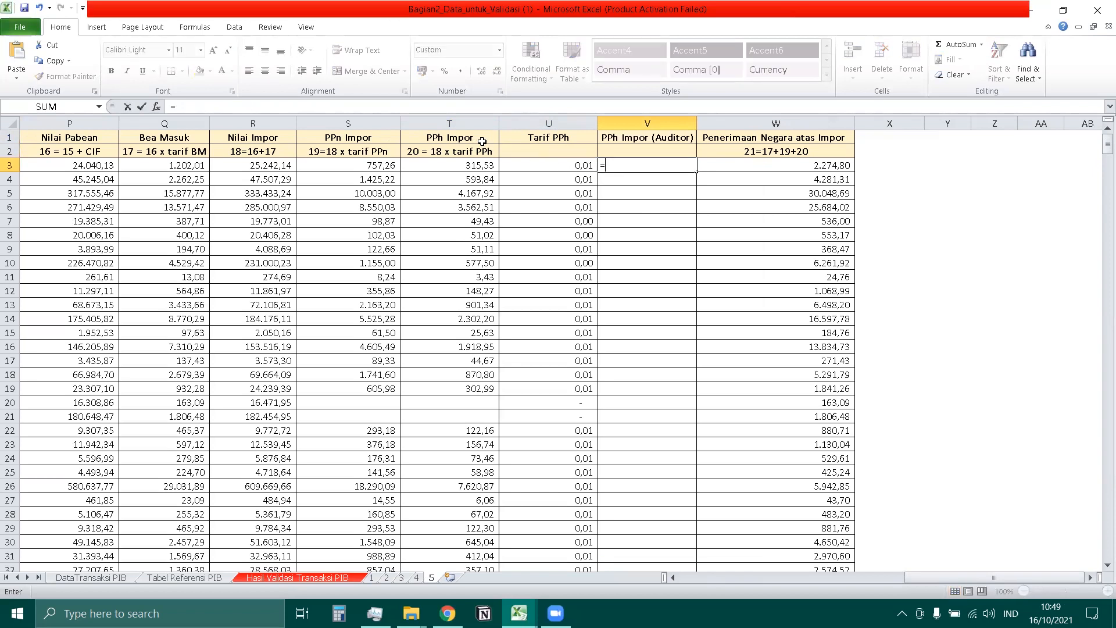
left_click(279, 166)
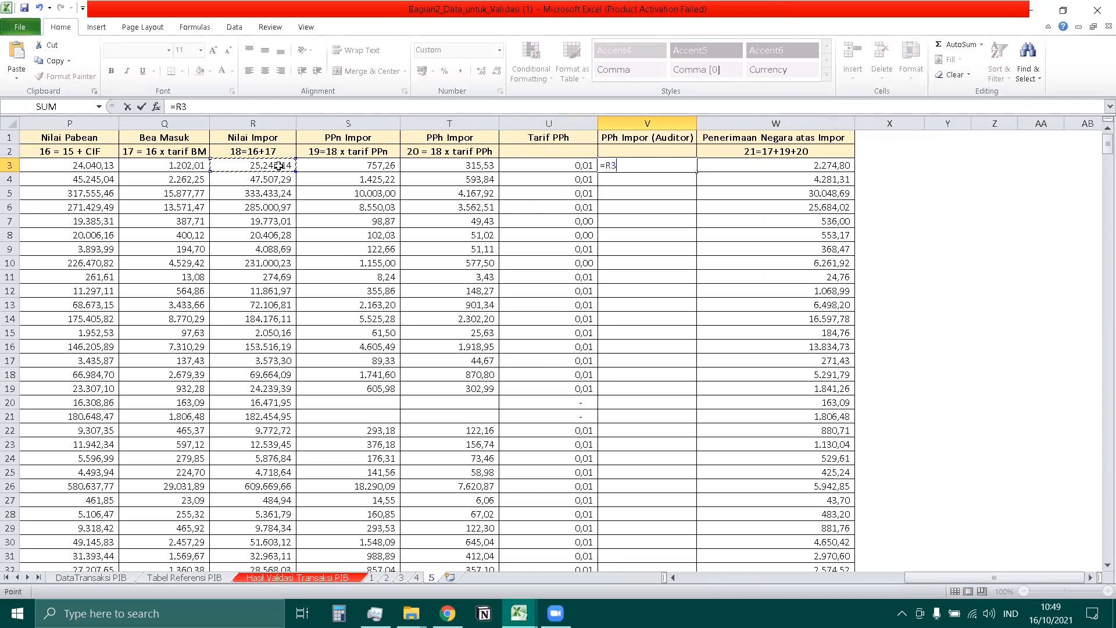
type("*")
left_click(534, 166)
left_click(202, 108)
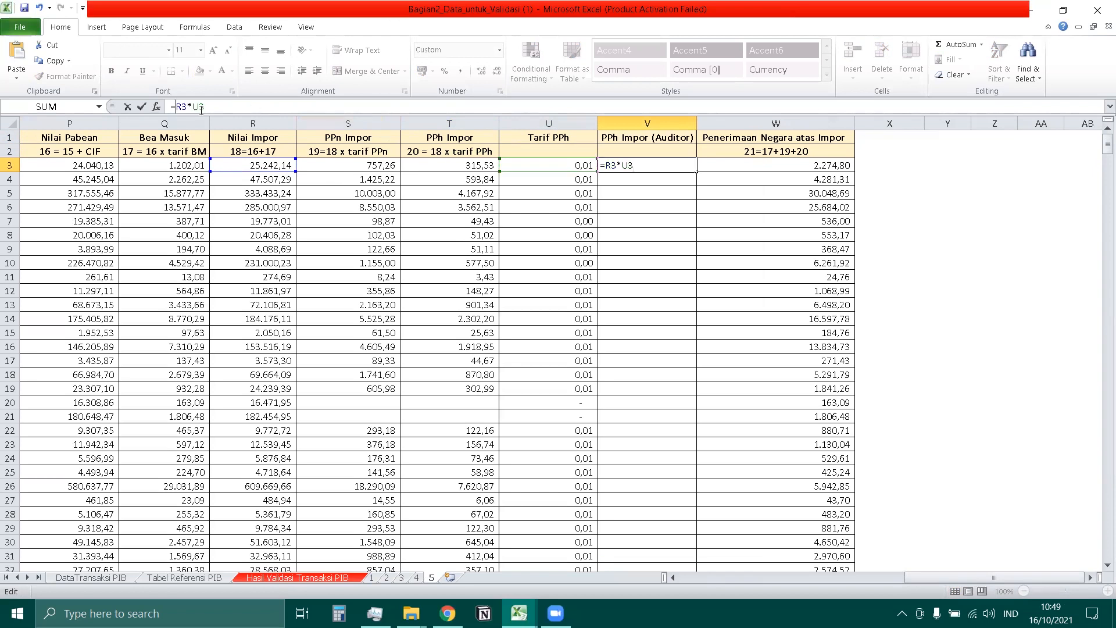
Complete the V3 formula as =ROUND(R3*U3;2) and fill it down the PPh Impor (Auditor) column
type("round")
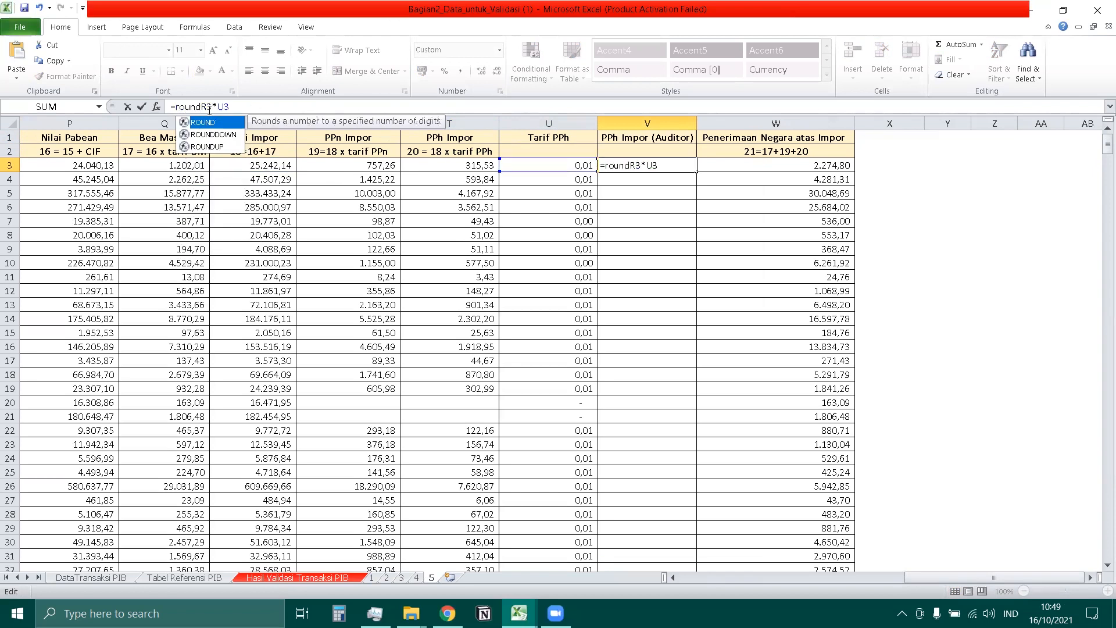
type("(R3*U3;2")
key("Return")
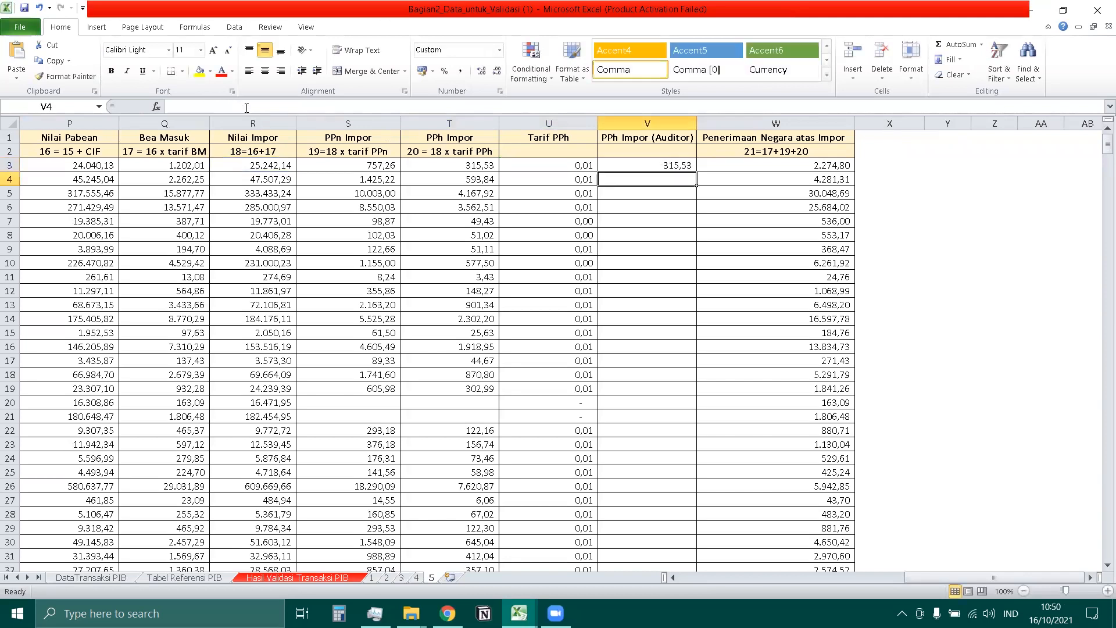
key("Up")
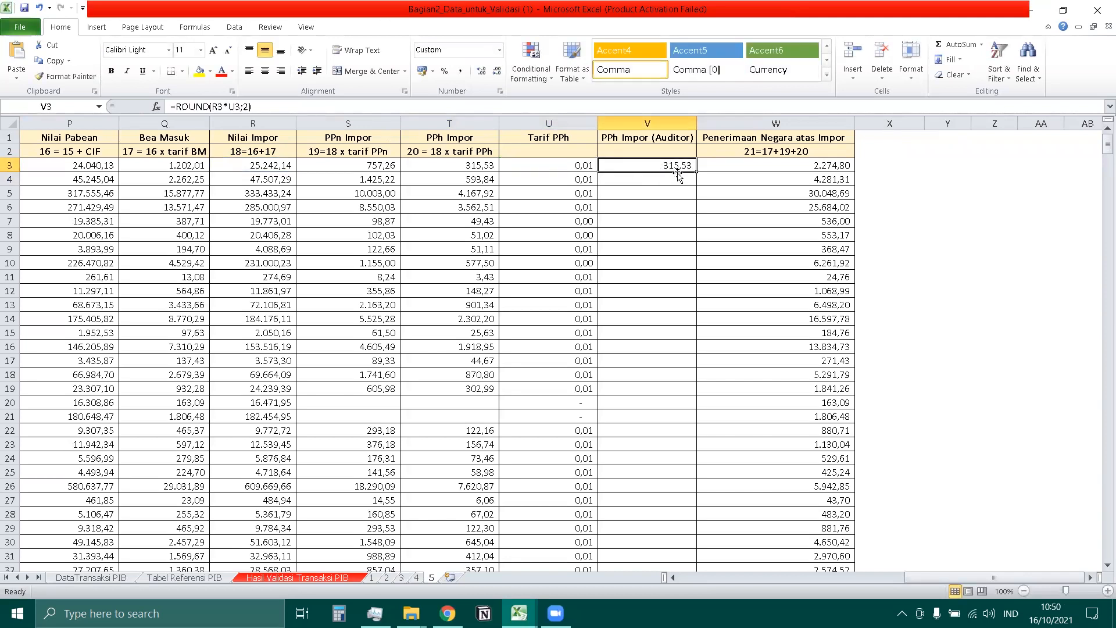
double_click(697, 171)
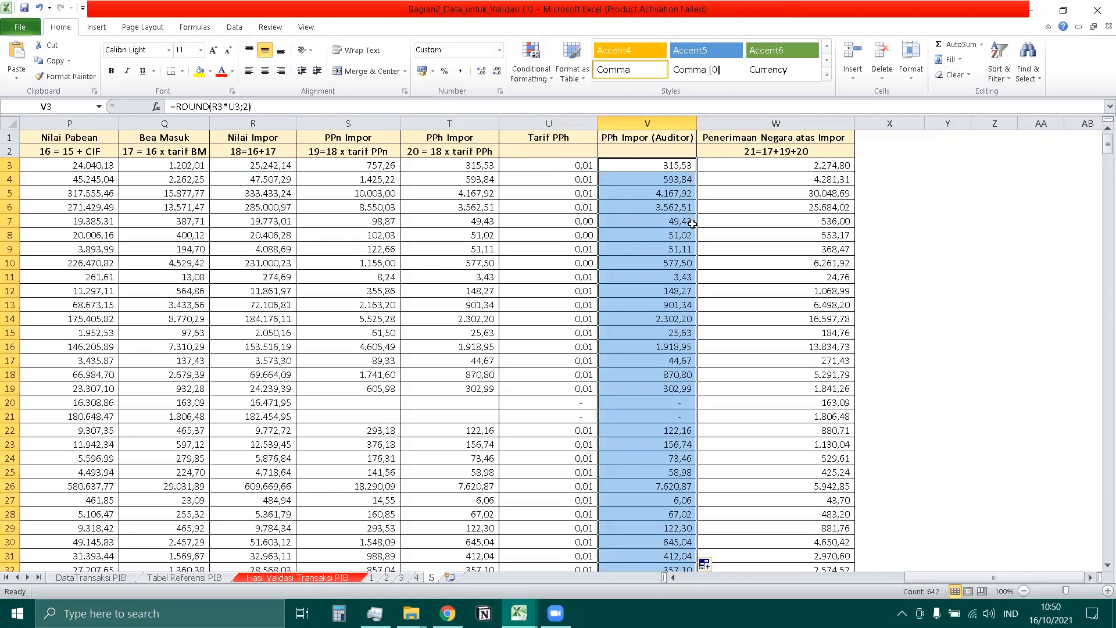
left_click(658, 403)
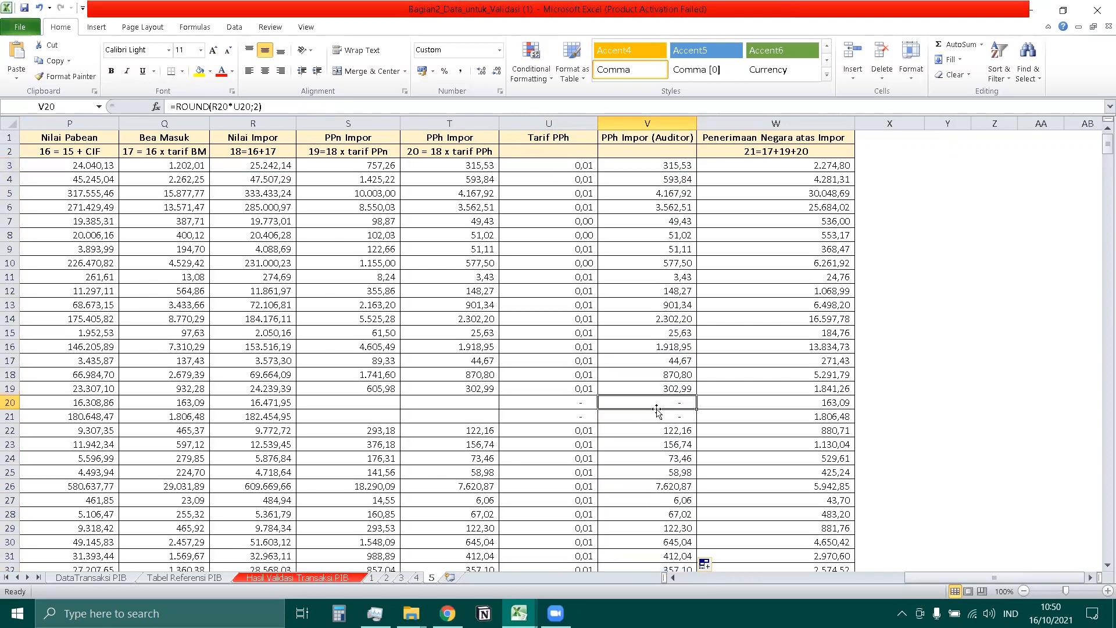
left_click(580, 405)
left_click(481, 415)
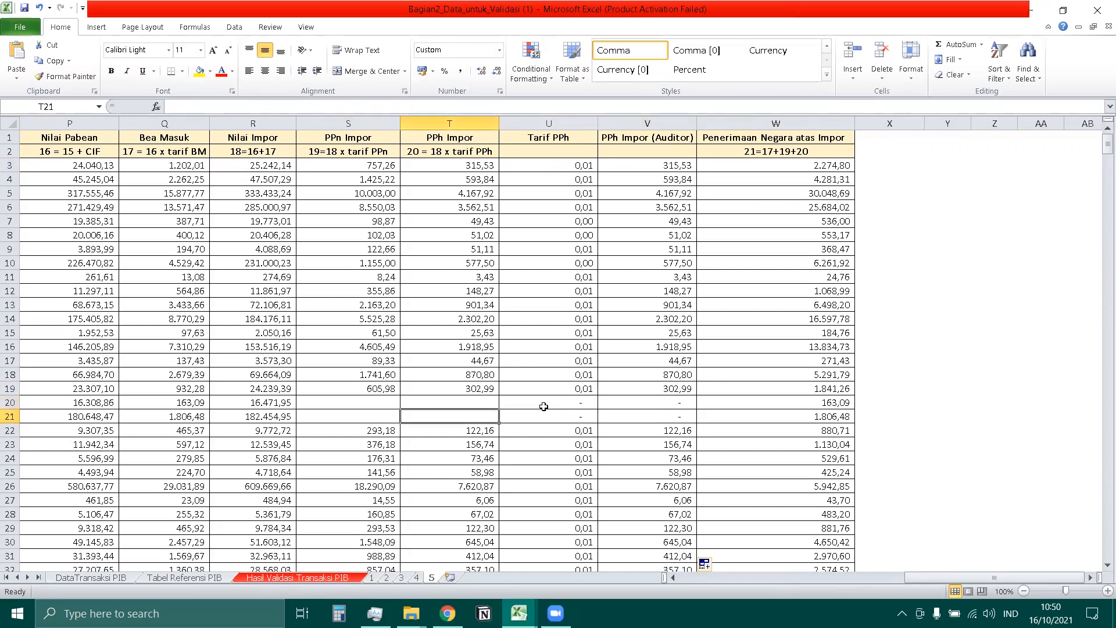
Insert an entire column before Penerimaan Negara atas Impor and head it Validasi
left_click(654, 137)
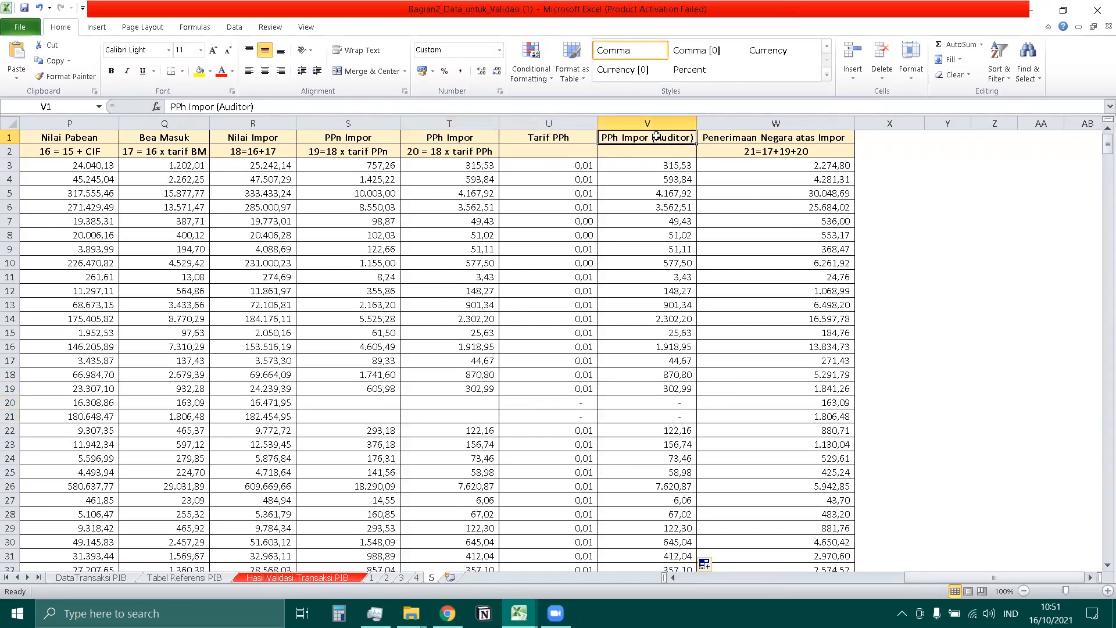
right_click(726, 138)
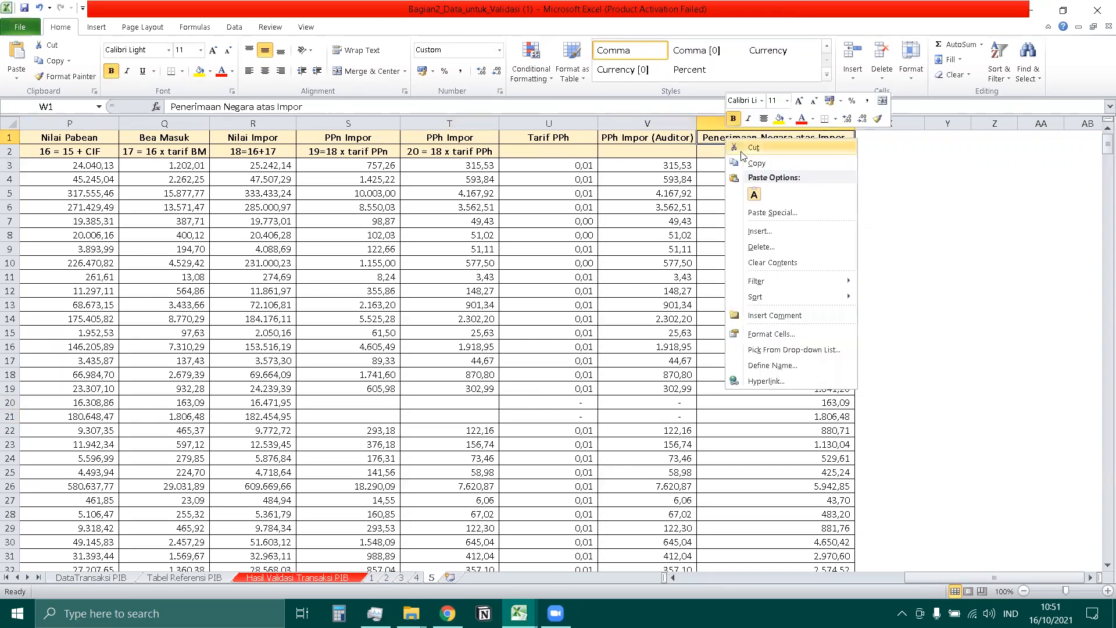
left_click(761, 230)
left_click(753, 247)
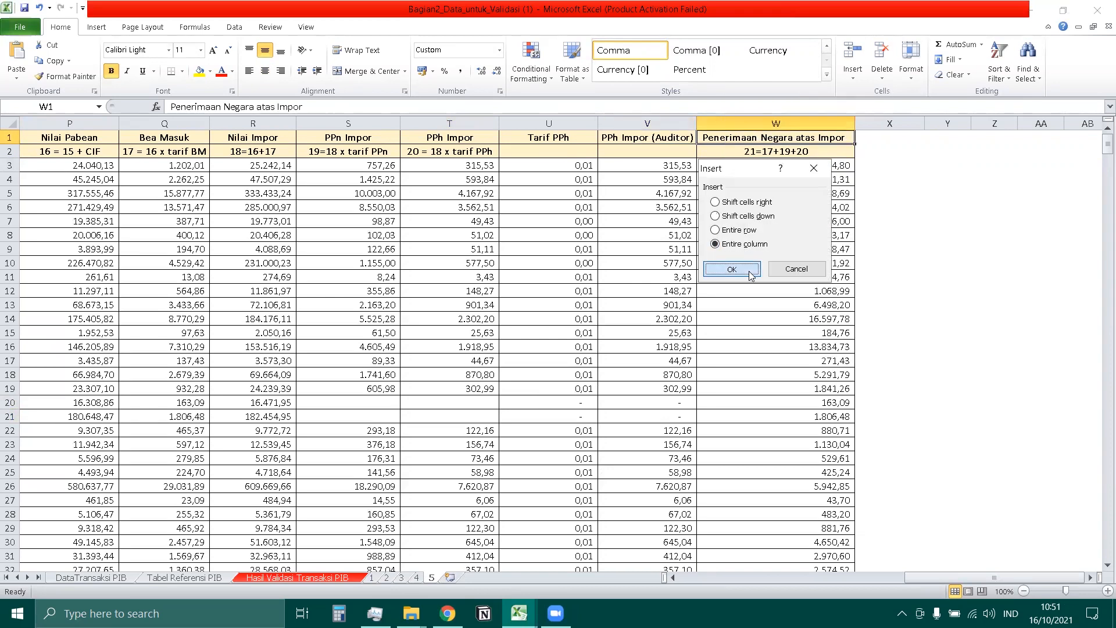
left_click(723, 271)
type("Validasi")
key("Return")
key("Return")
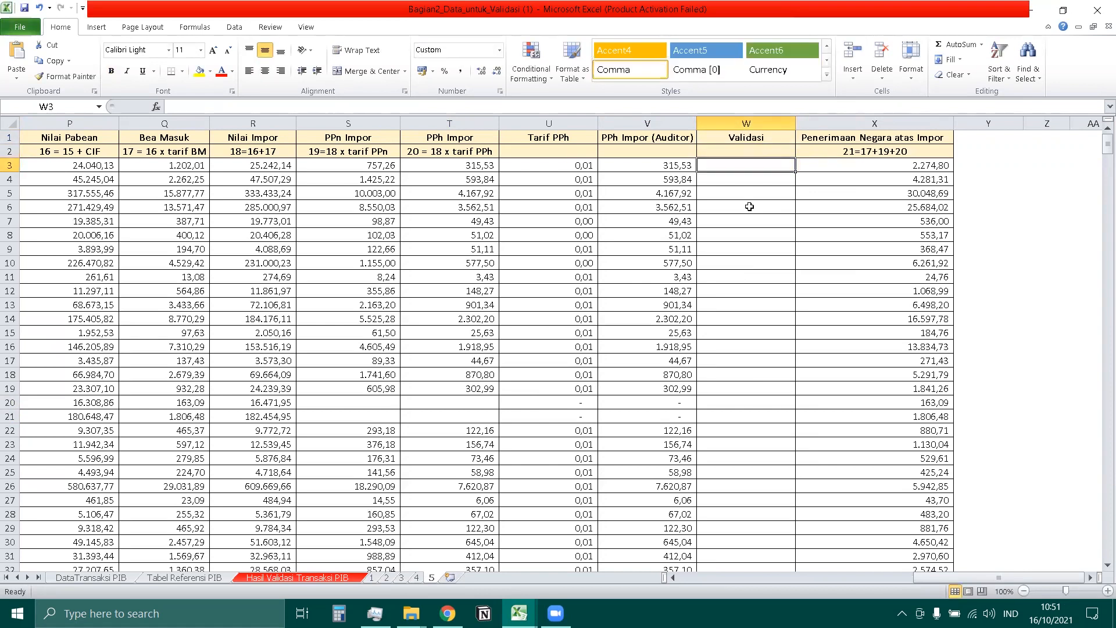
Enter the comparison formula =V3=T3 in W3 and fill it down the Validasi column
type("=")
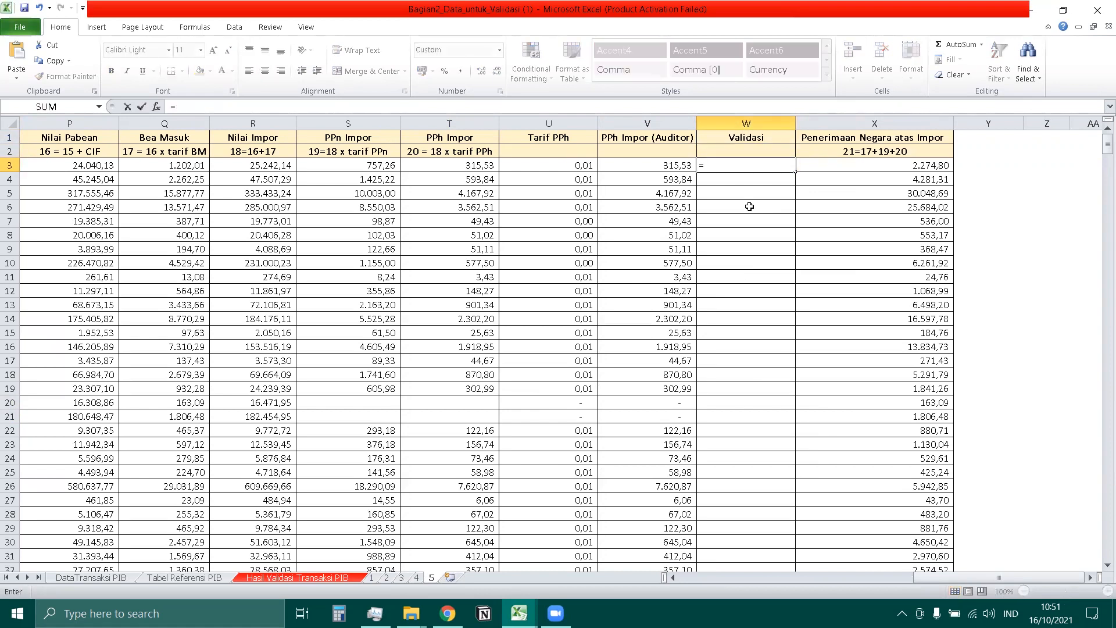
key("Left")
type("=")
key("Left")
key("Left")
key("Left")
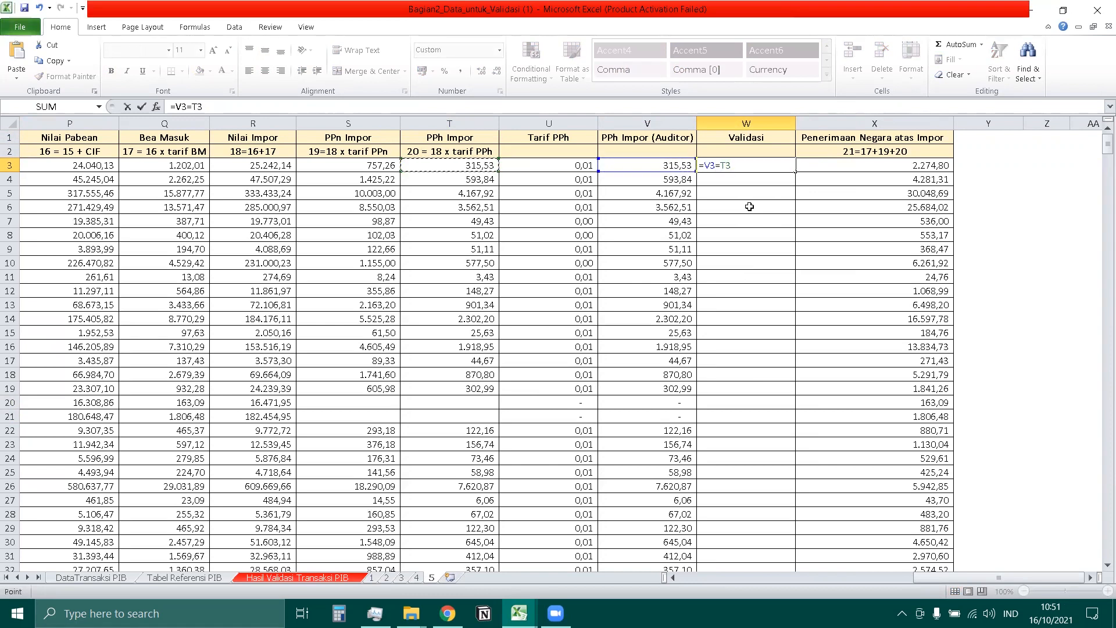
key("ctrl+Return")
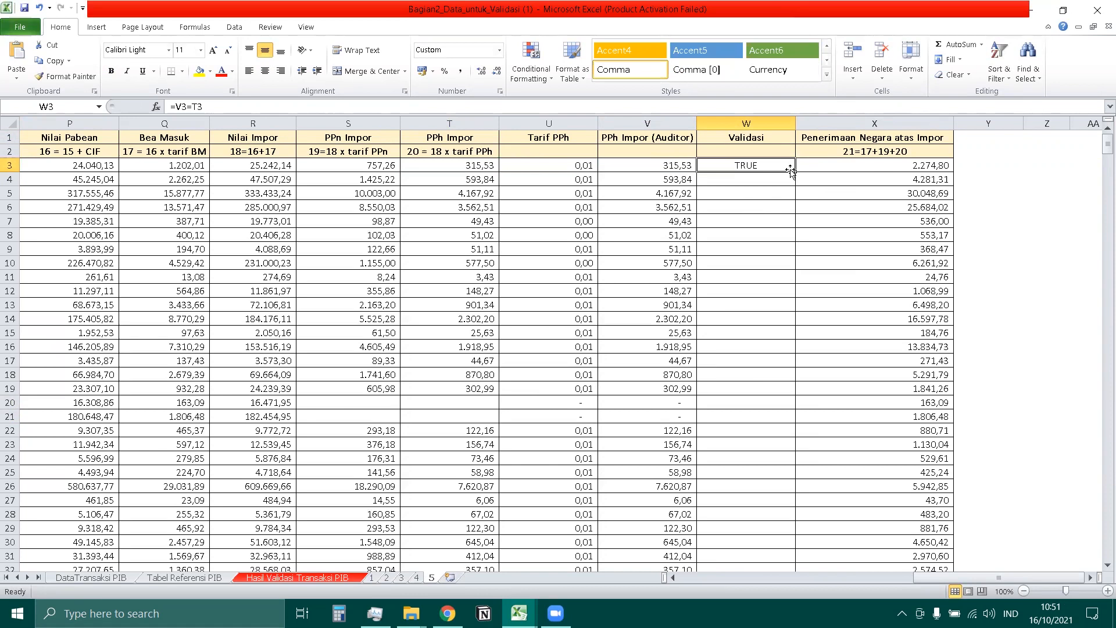
double_click(792, 170)
left_click(807, 251)
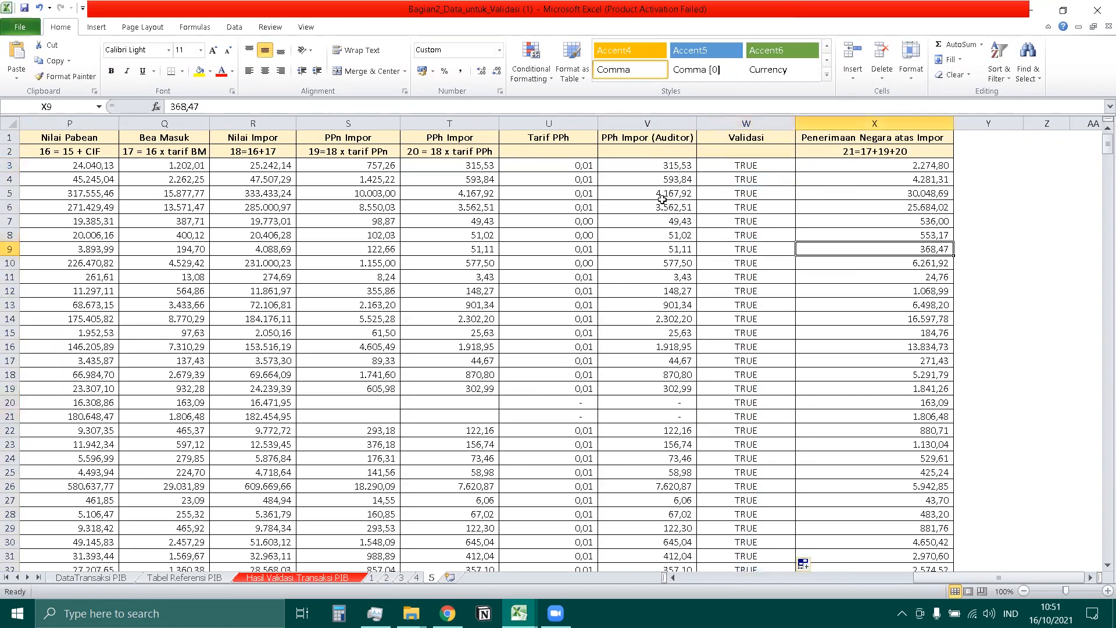
Fill the header cells U1:W2 with yellow and turn on filtering for them
left_click_drag(555, 138, 730, 152)
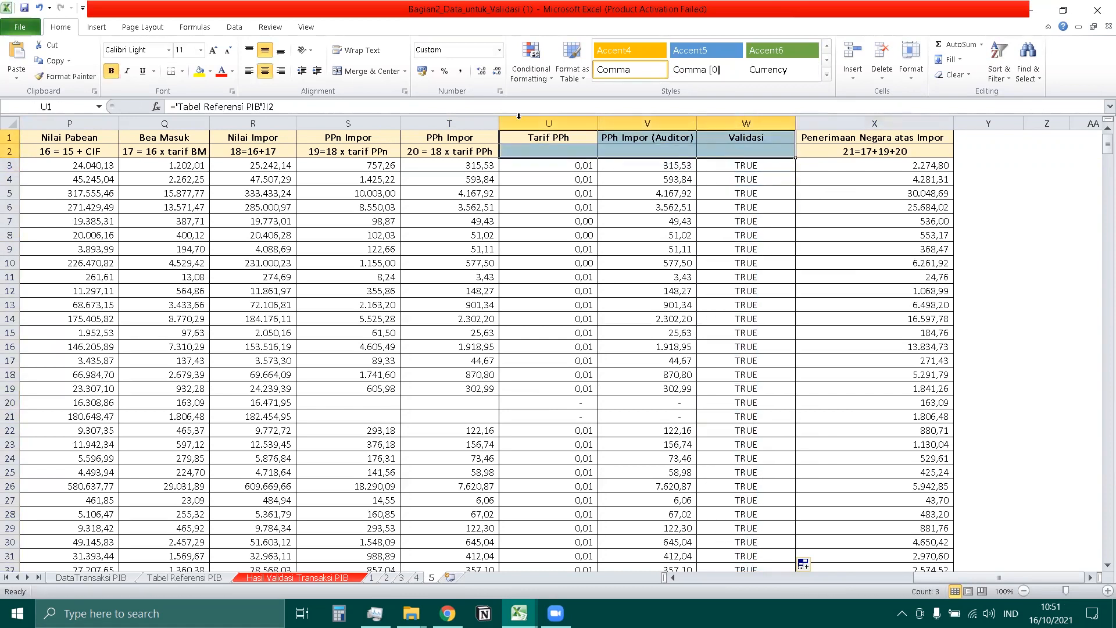
left_click(200, 74)
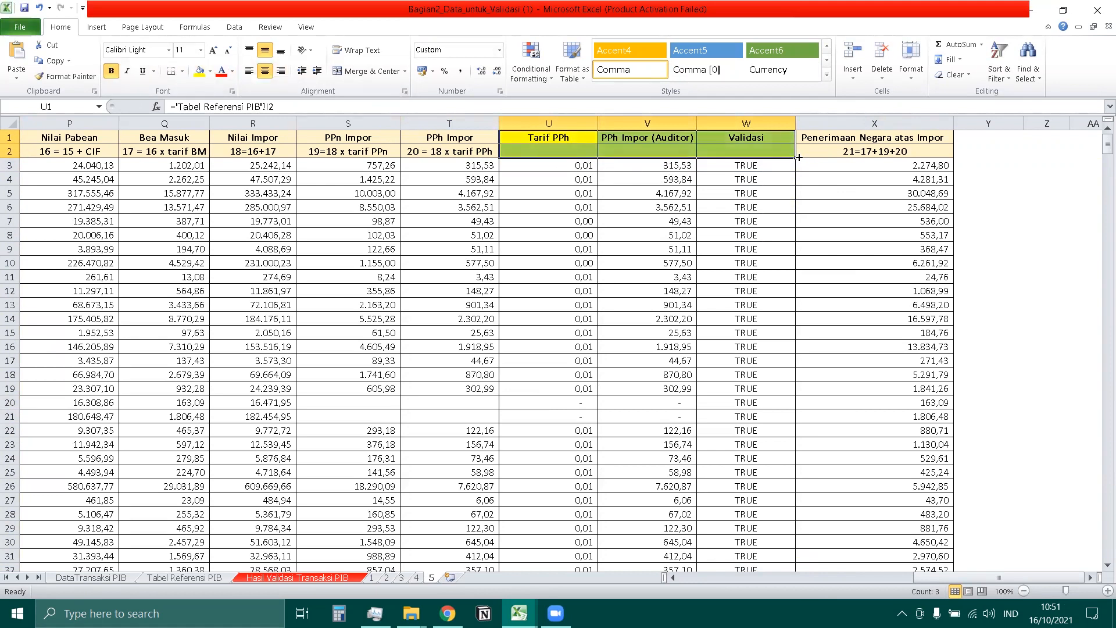
left_click(998, 71)
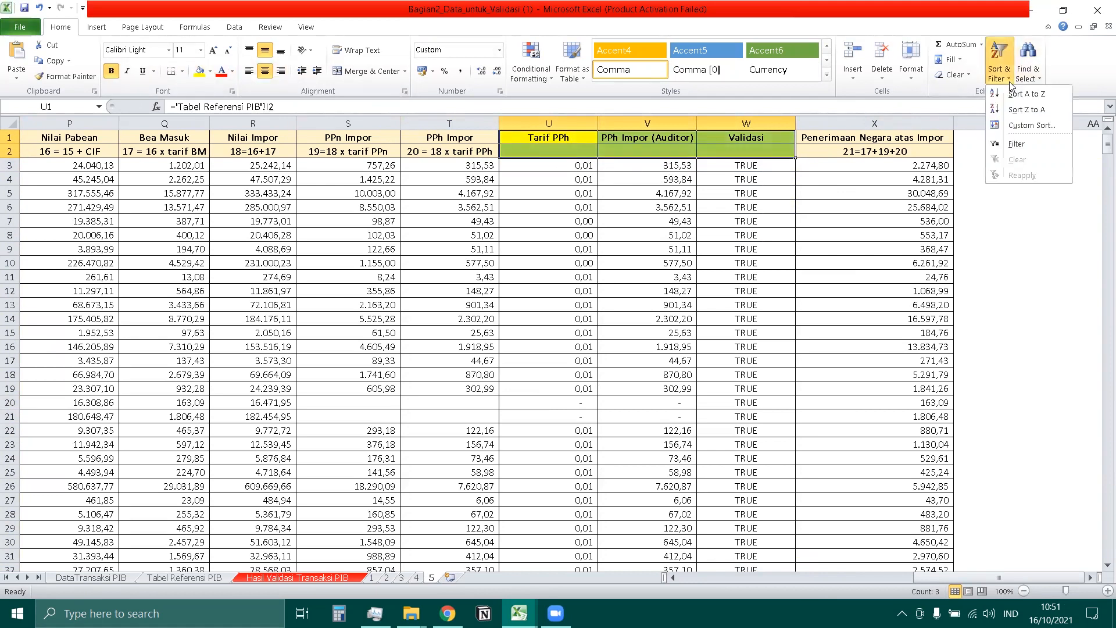
left_click(1014, 150)
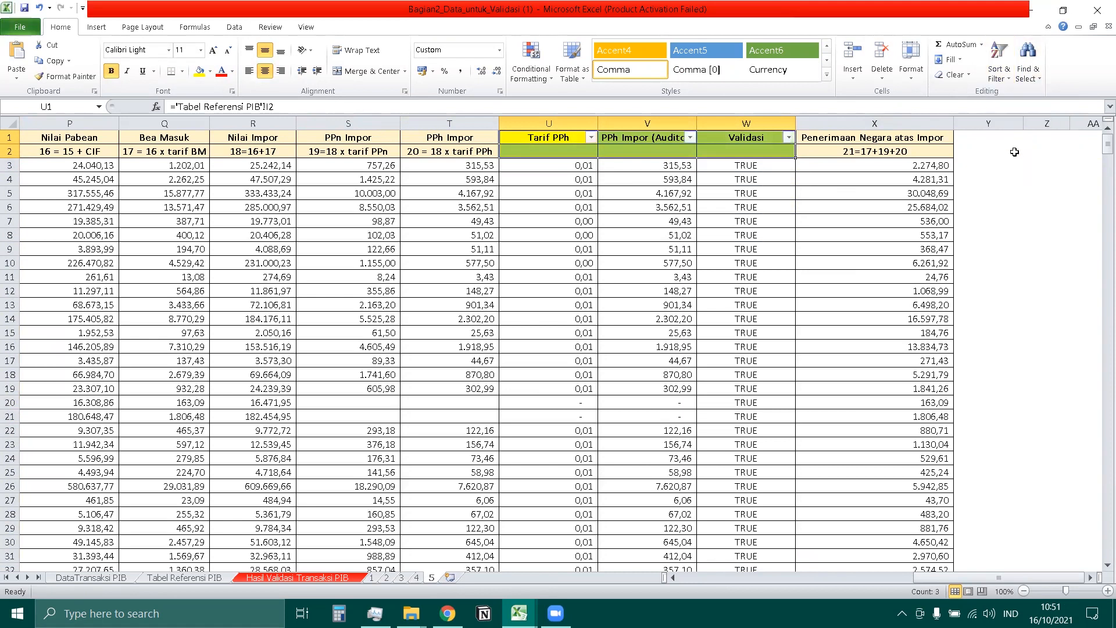
Filter the Validasi column to show only the FALSE and #VALUE! rows
left_click(788, 137)
left_click(642, 289)
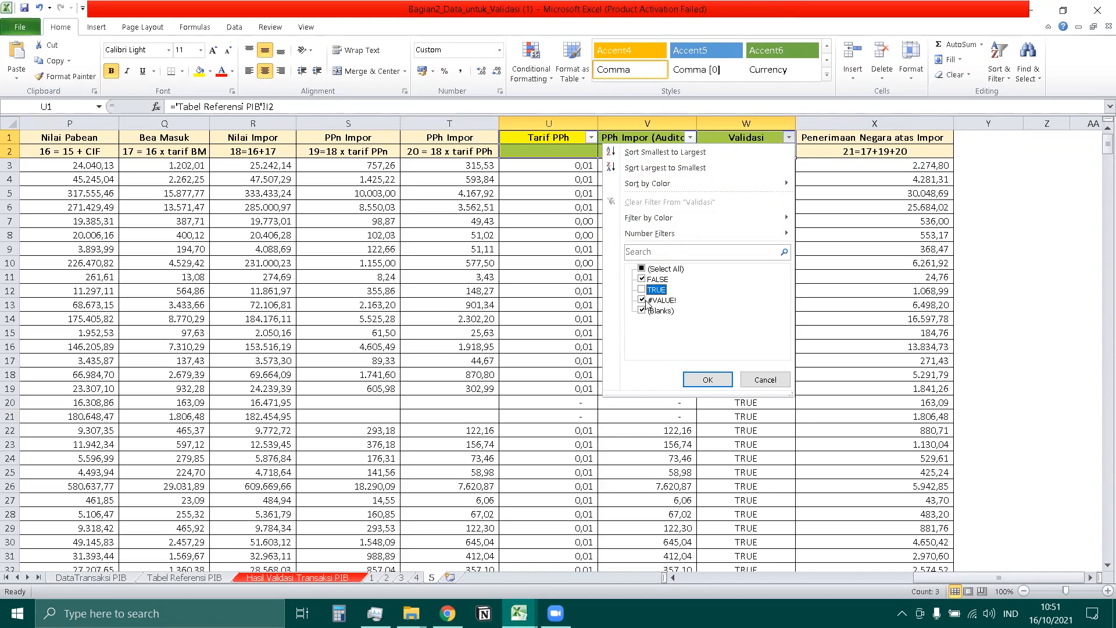
left_click(642, 311)
left_click(708, 380)
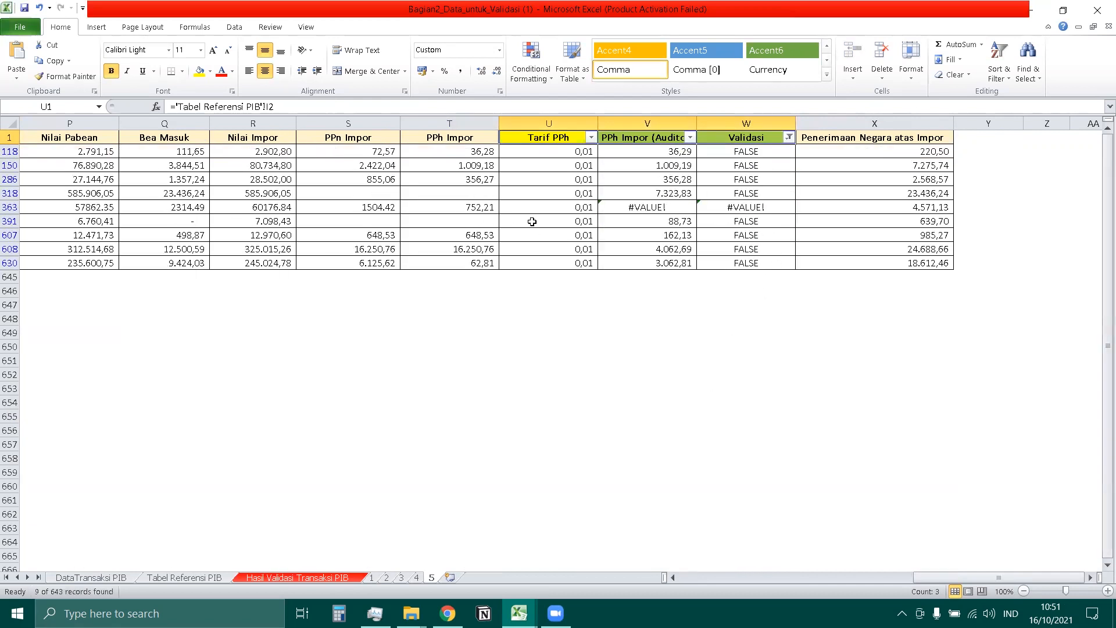
Examine the filtered rows, comparing PPh Impor with PPh Impor (Auditor) and checking the erroneous and blank source cells
left_click(175, 208)
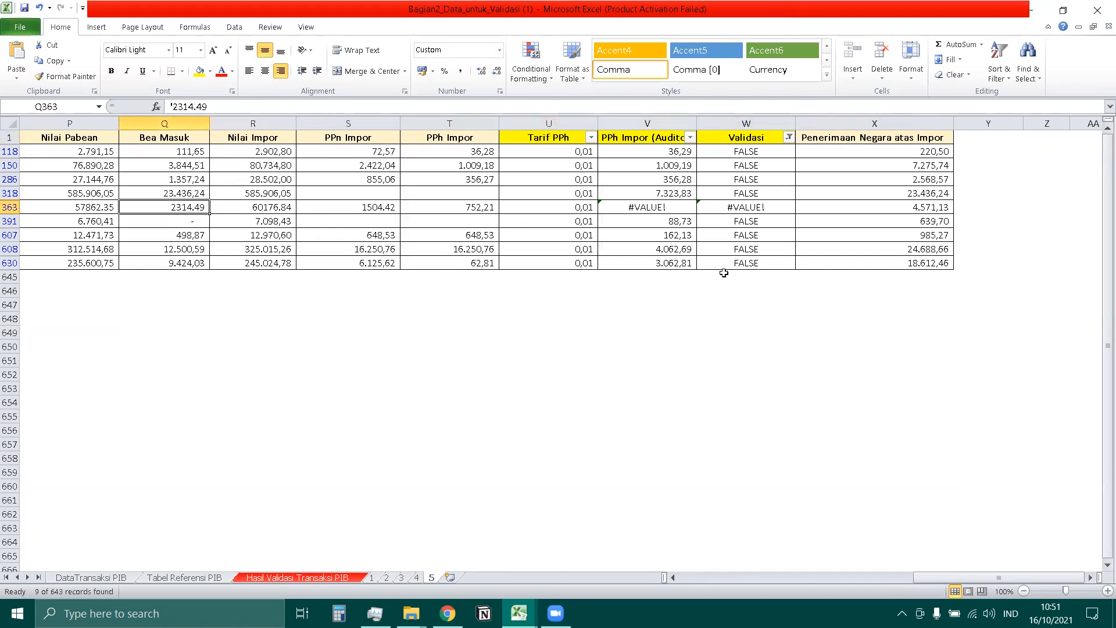
left_click(754, 152)
left_click(480, 150)
left_click(678, 153)
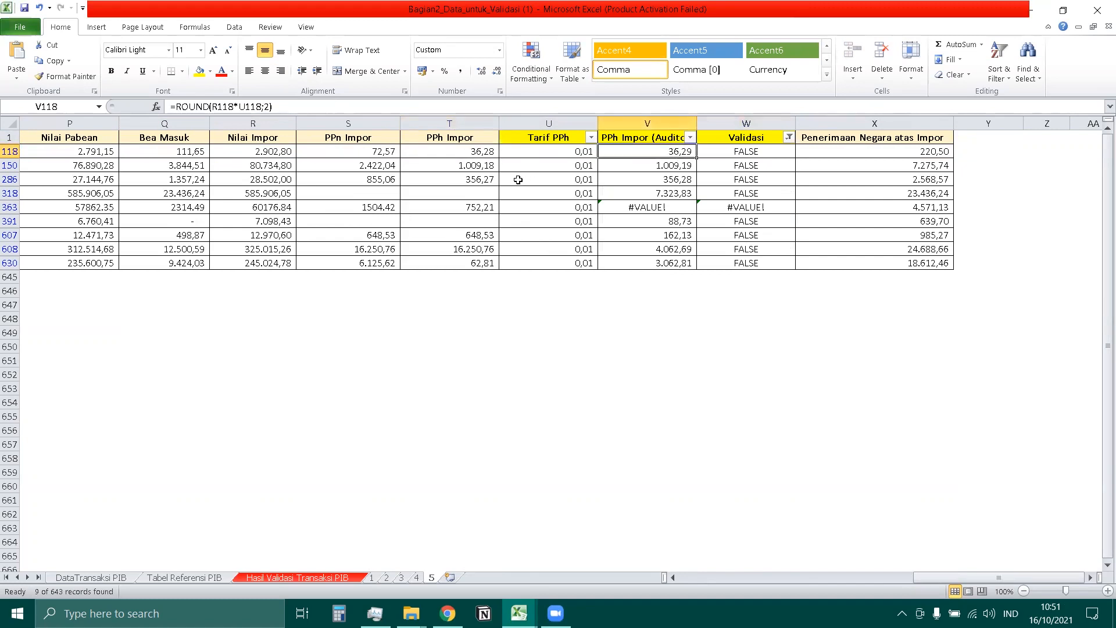
left_click(487, 166)
left_click(663, 165)
left_click(472, 179)
left_click(678, 179)
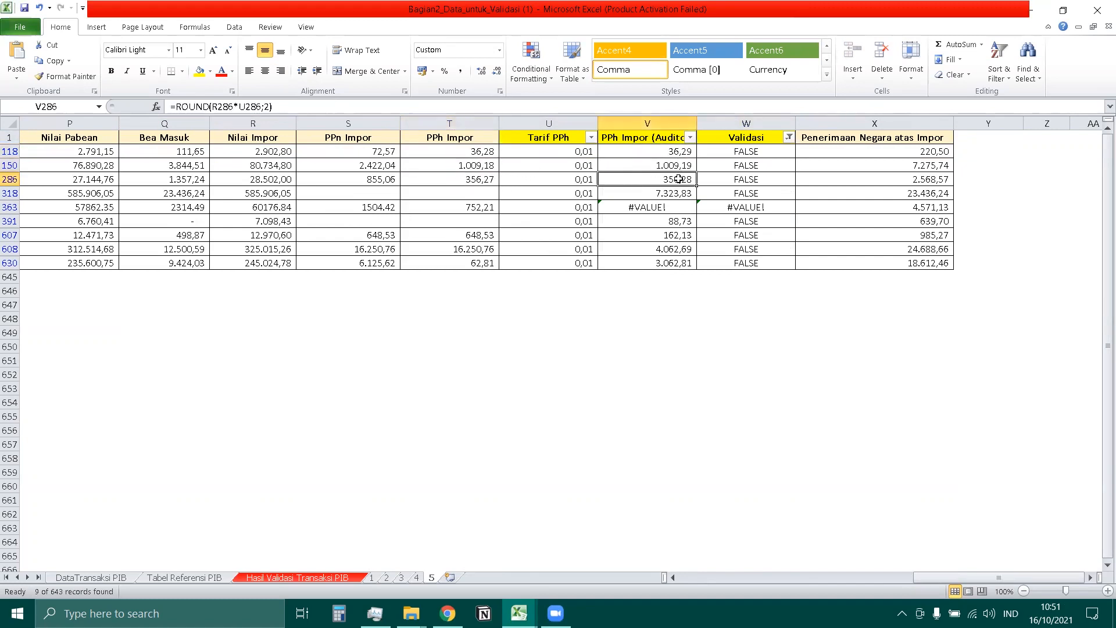
left_click(460, 192)
left_click(368, 190)
left_click(465, 190)
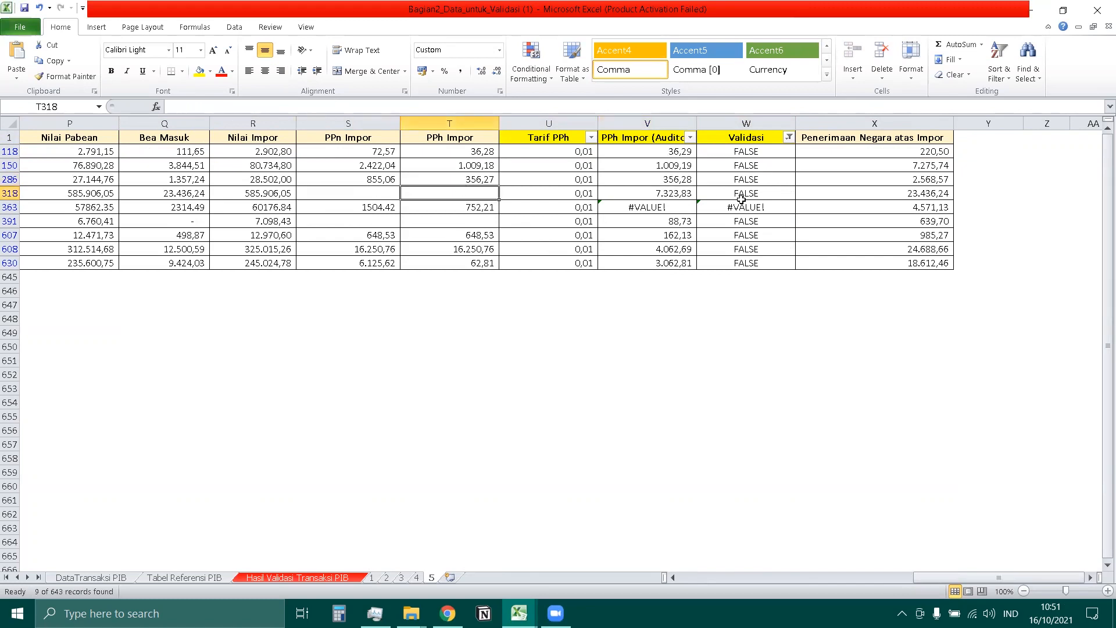
Reset the Validasi column filter to show all rows
left_click(789, 137)
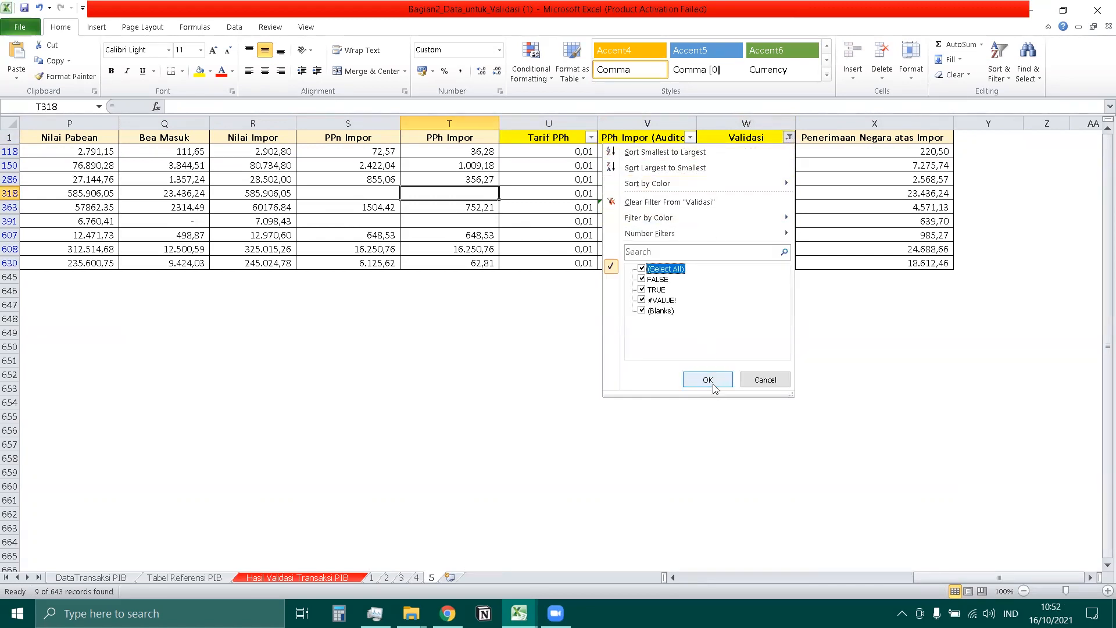
left_click(708, 379)
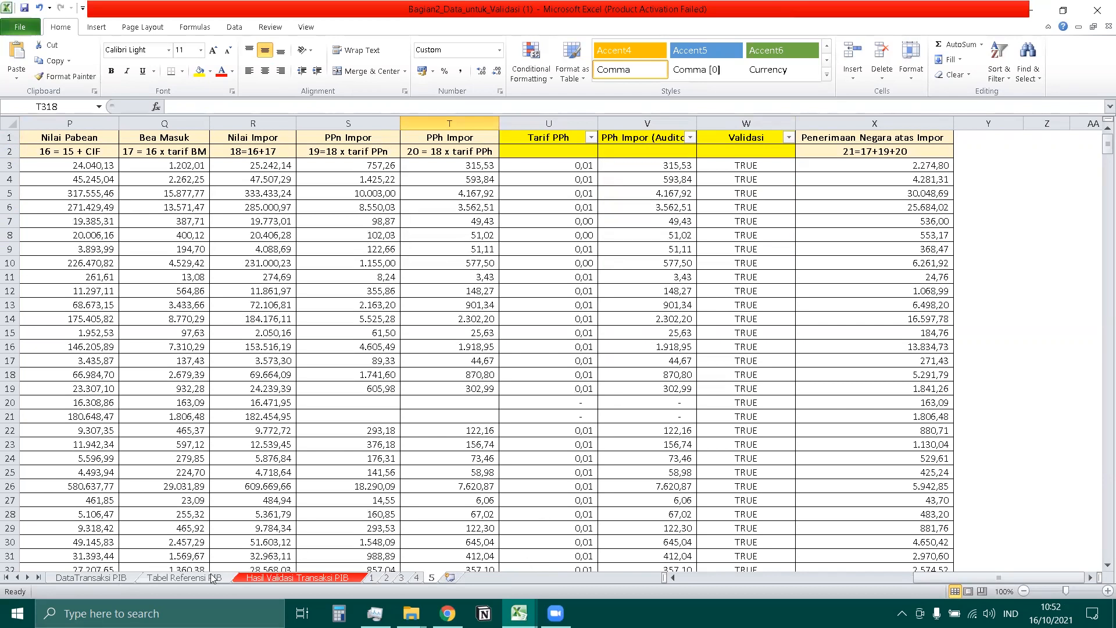
Create a copy of the DataTransaksi PIB sheet at the end of the workbook
left_click(107, 578)
right_click(107, 578)
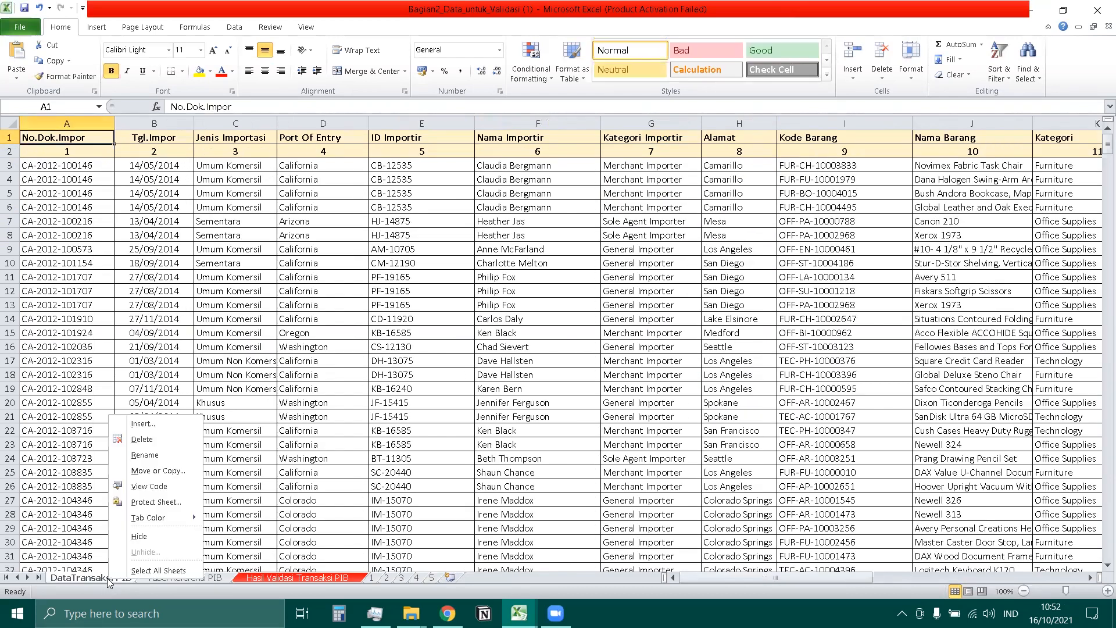
left_click(146, 471)
left_click(67, 532)
scroll(118, 492, "down", 1)
left_click(90, 514)
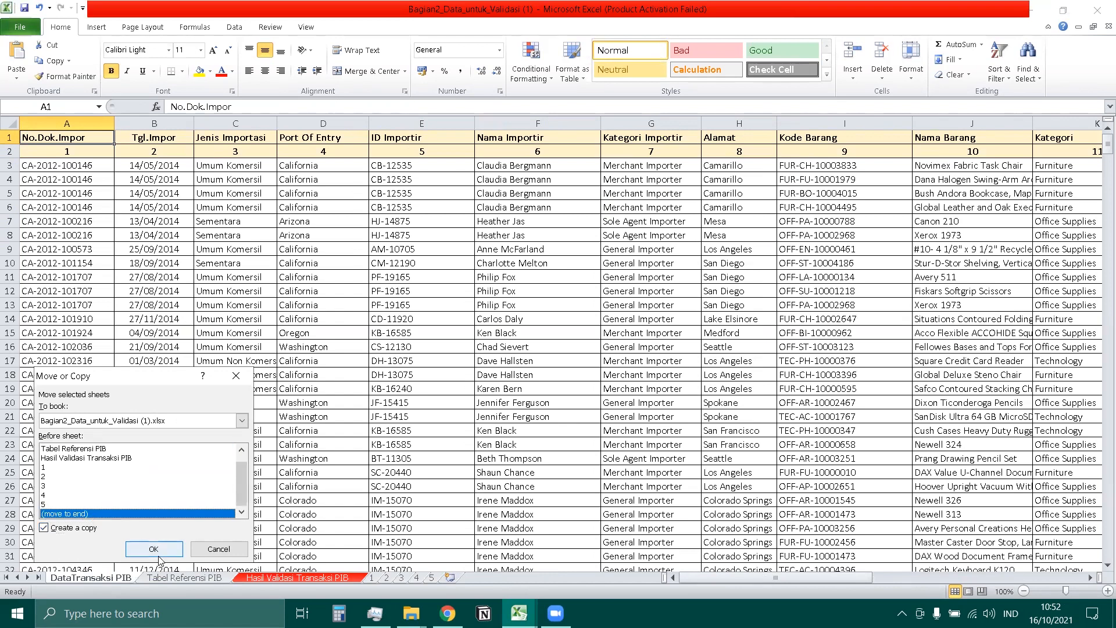
left_click(154, 548)
Rename the copied DataTransaksi PIB sheet as 6
right_click(494, 577)
left_click(521, 458)
type("6")
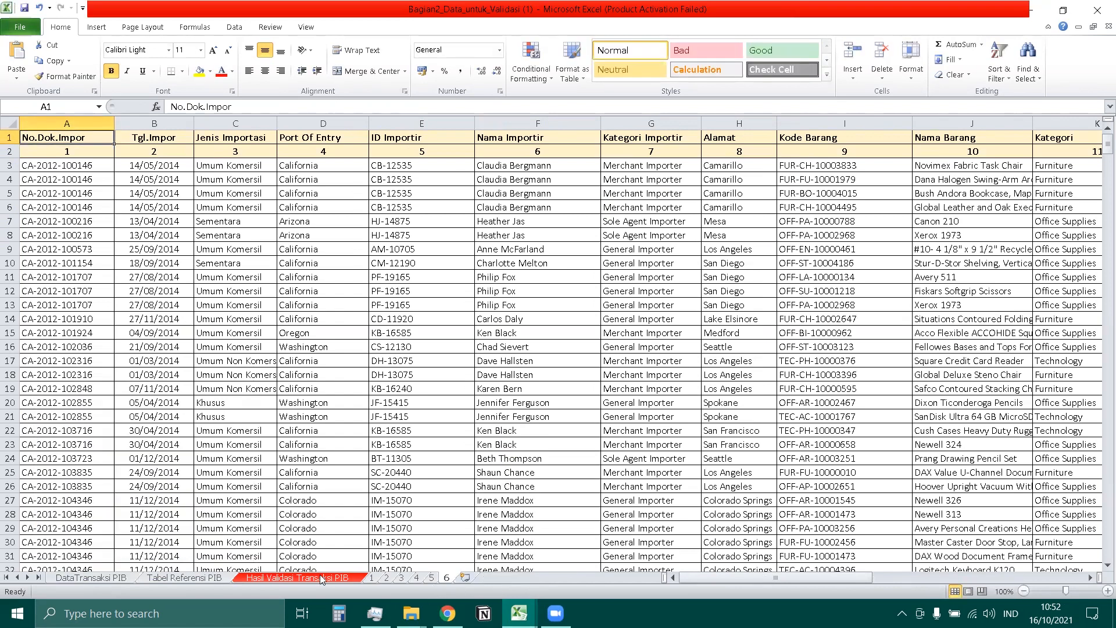
Review the error list on the Hasil Validasi Transaksi PIB sheet and examine the calculation rules in row 2 of sheet 6
left_click(321, 576)
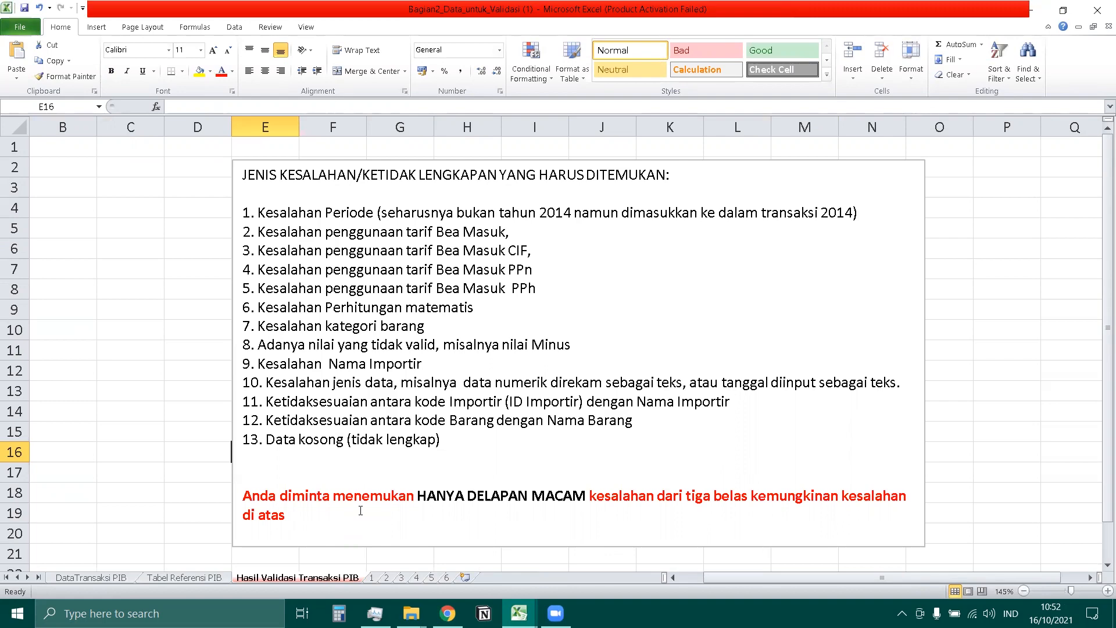
left_click(446, 578)
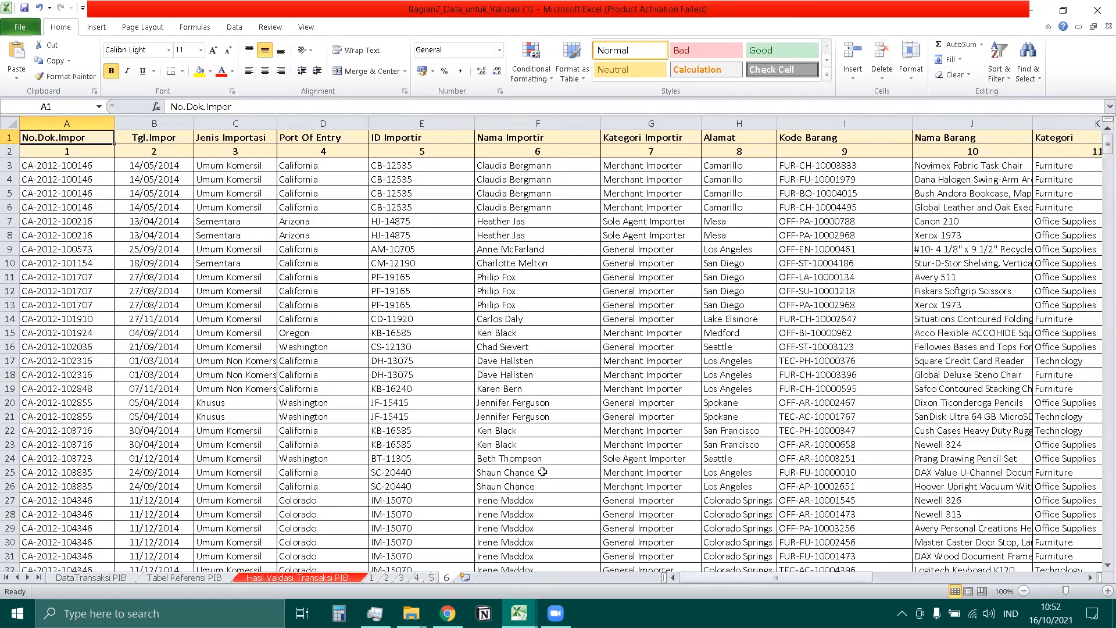
left_click_drag(839, 579, 960, 574)
left_click(821, 151)
left_click_drag(919, 576, 956, 573)
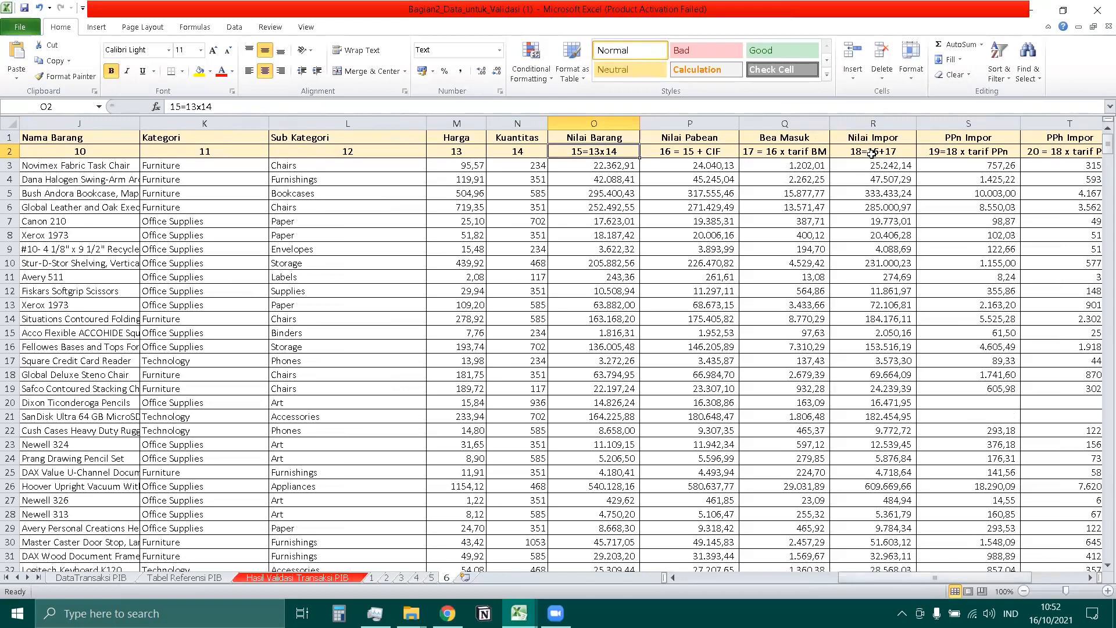
left_click(872, 153)
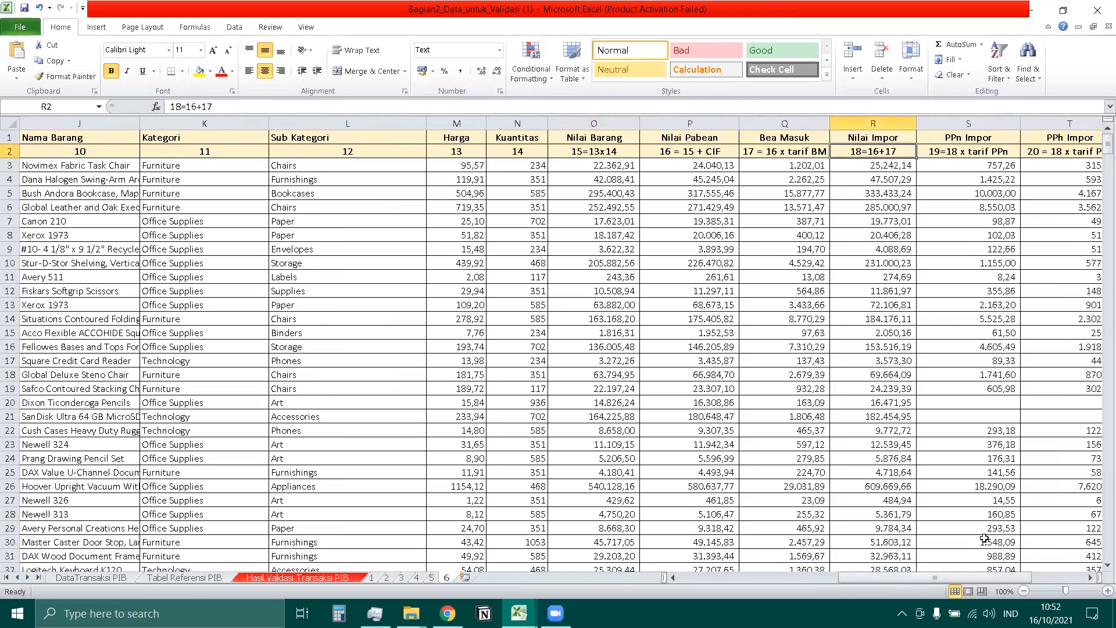
left_click_drag(966, 577, 1026, 575)
left_click(799, 153)
left_click_drag(934, 577, 880, 578)
left_click(605, 150)
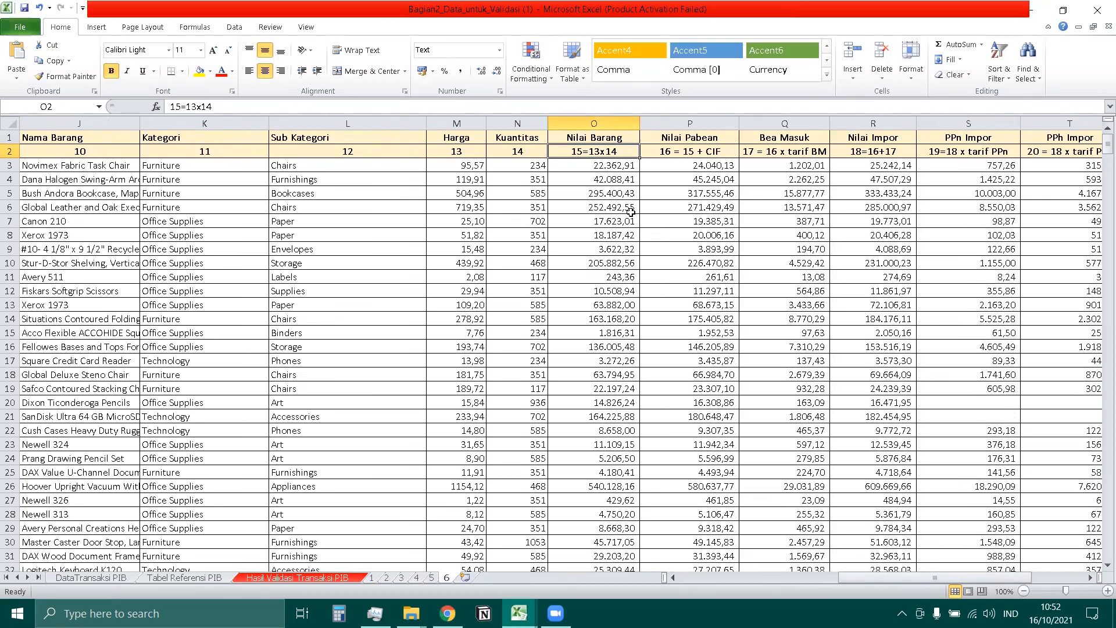
left_click(670, 148)
left_click(672, 137)
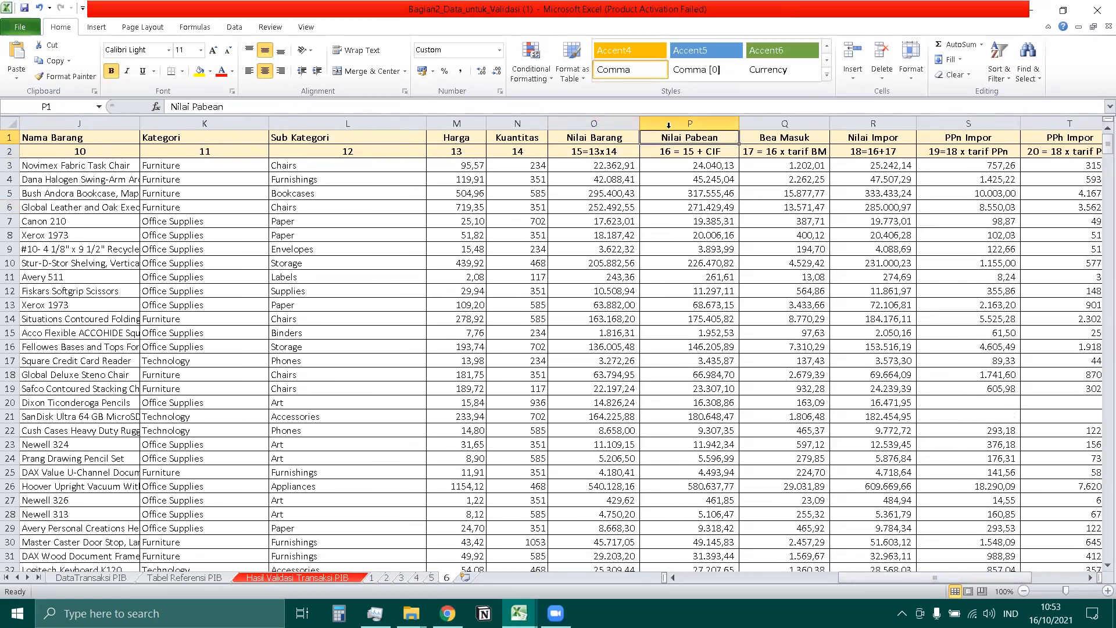
Insert a column before Nilai Pabean with the header Nilai Barang (Auditor) and fit the column width to its header
right_click(665, 139)
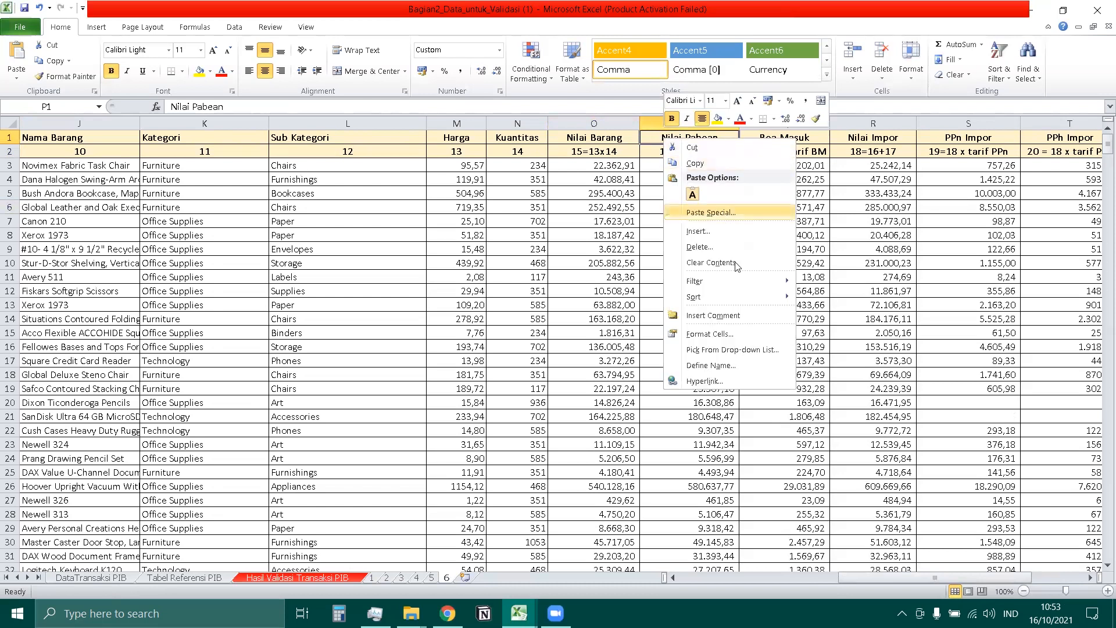
left_click(697, 231)
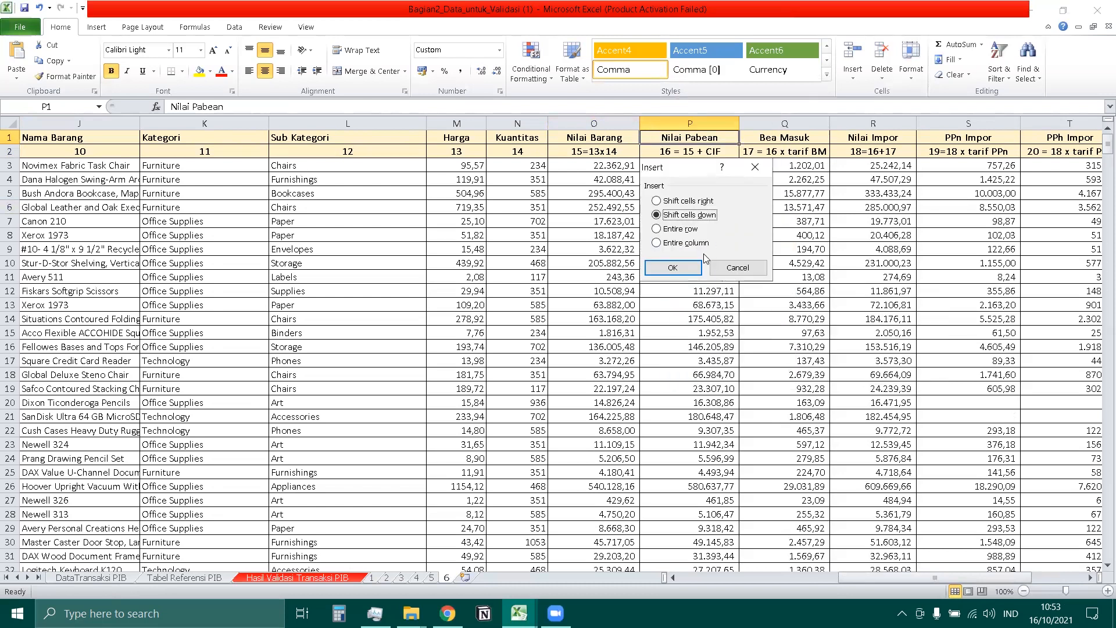
left_click(686, 243)
left_click(673, 268)
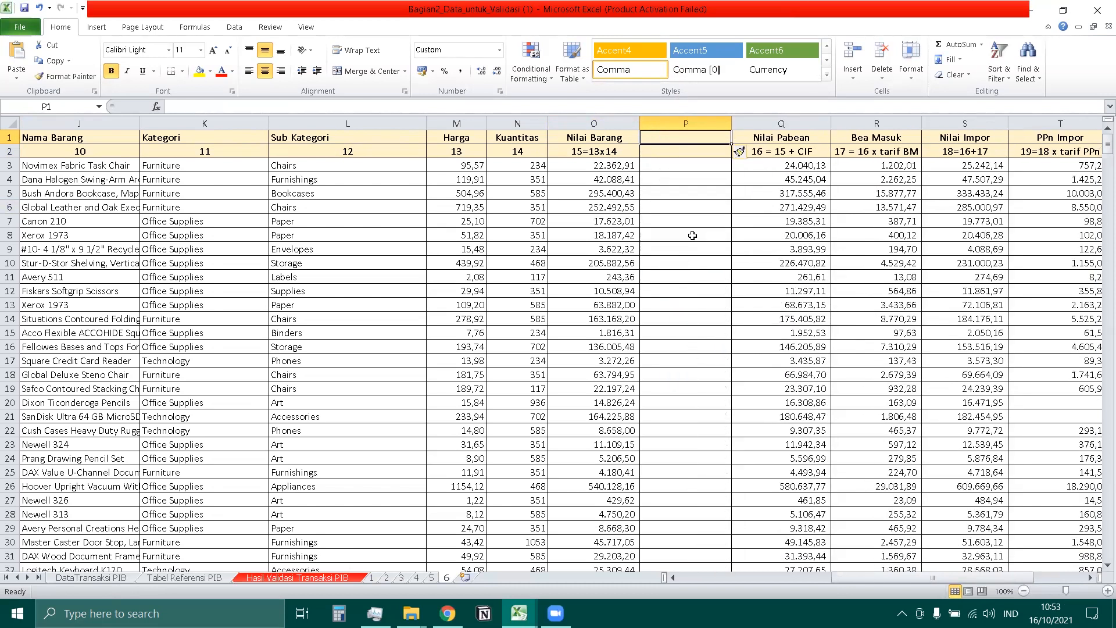
type("Nilai ")
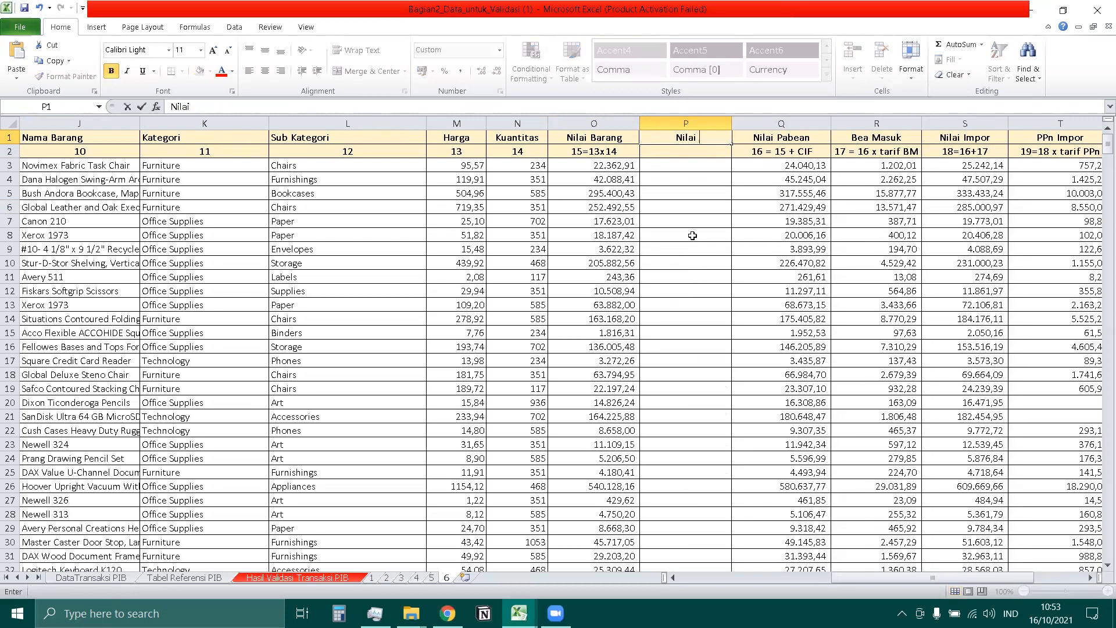
type("Barang (Auditor")
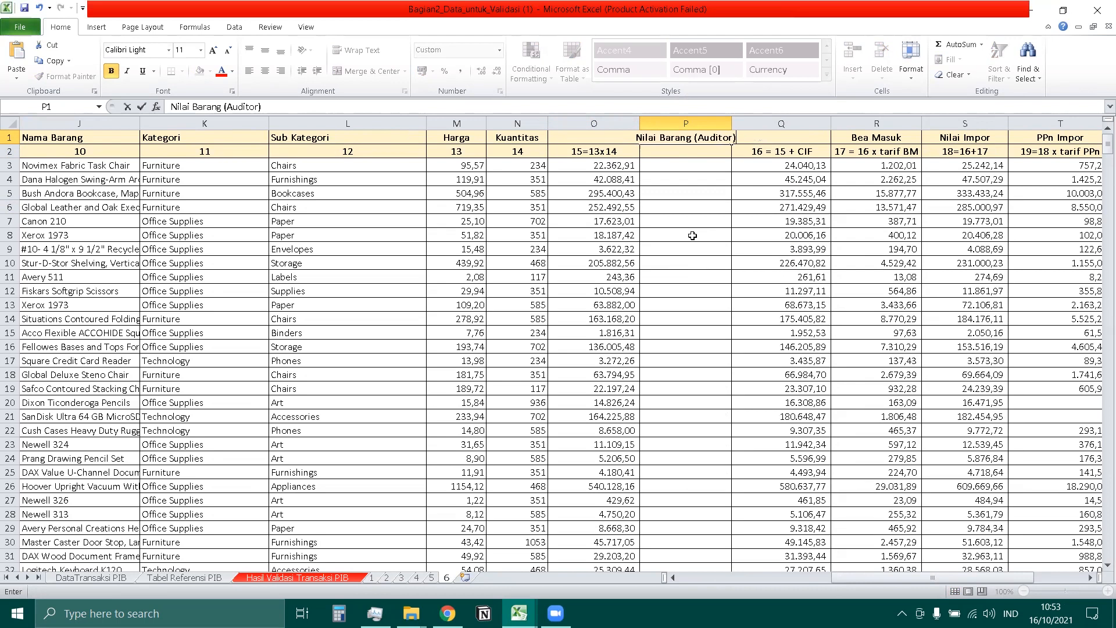
key("Return")
double_click(734, 117)
Enter =ROUND(M3*N3;2) in P3 to recalculate the item value from Harga and Kuantitas
left_click(702, 166)
type("=")
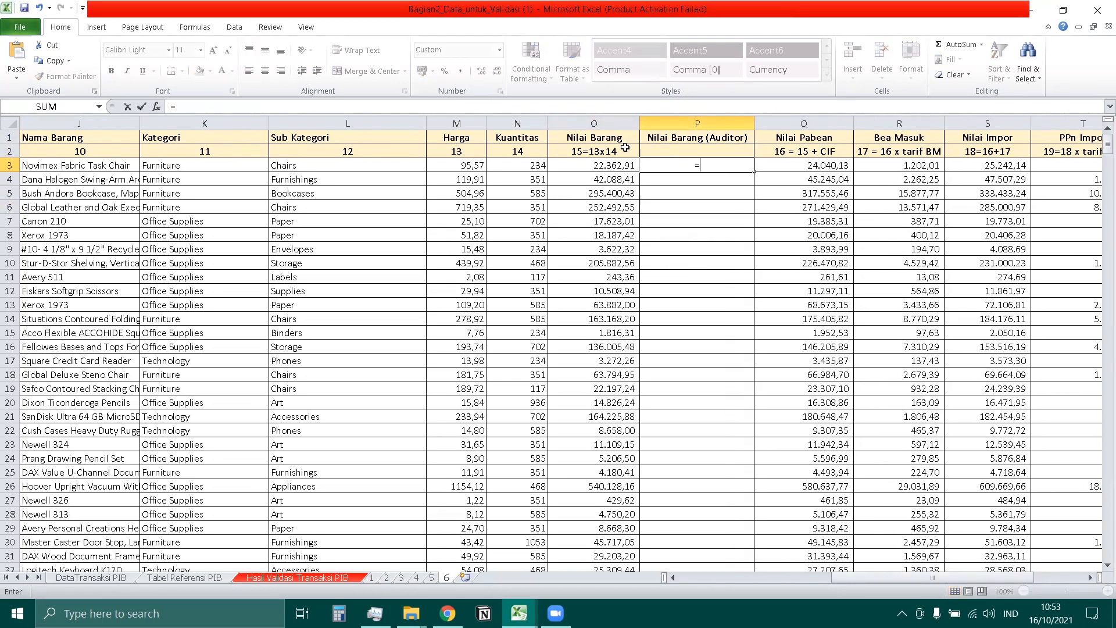
type("rou")
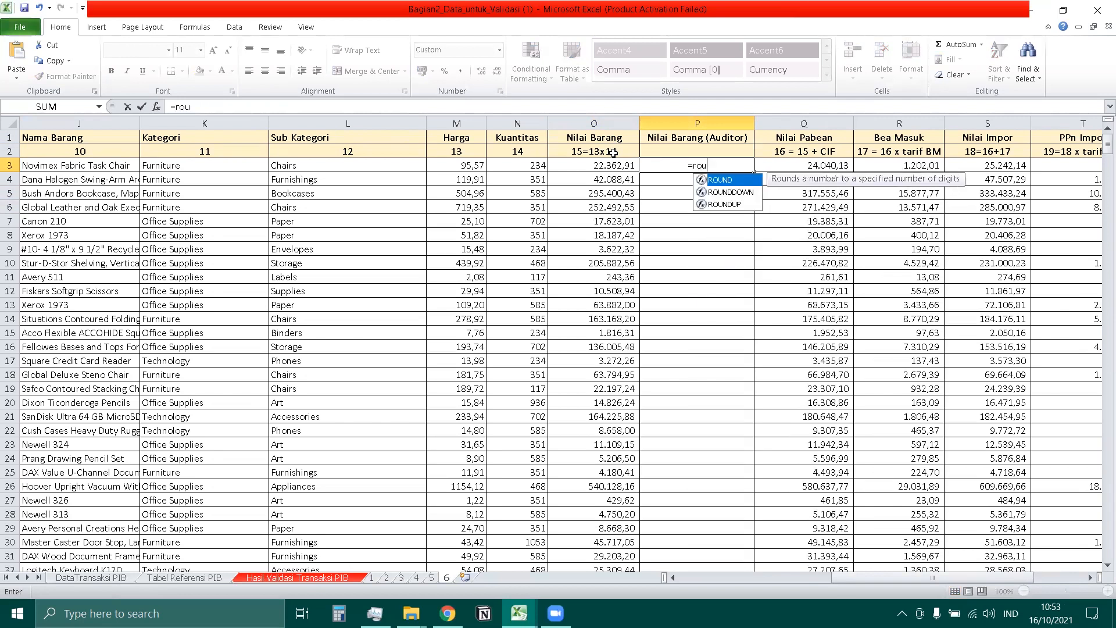
type("nd(")
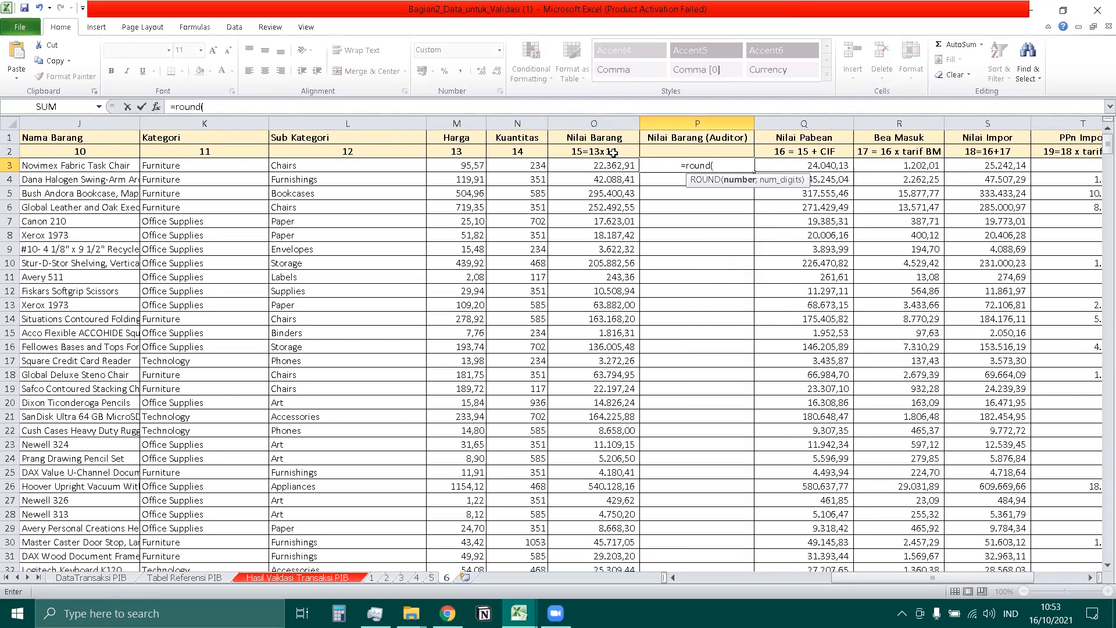
left_click(479, 166)
type("*")
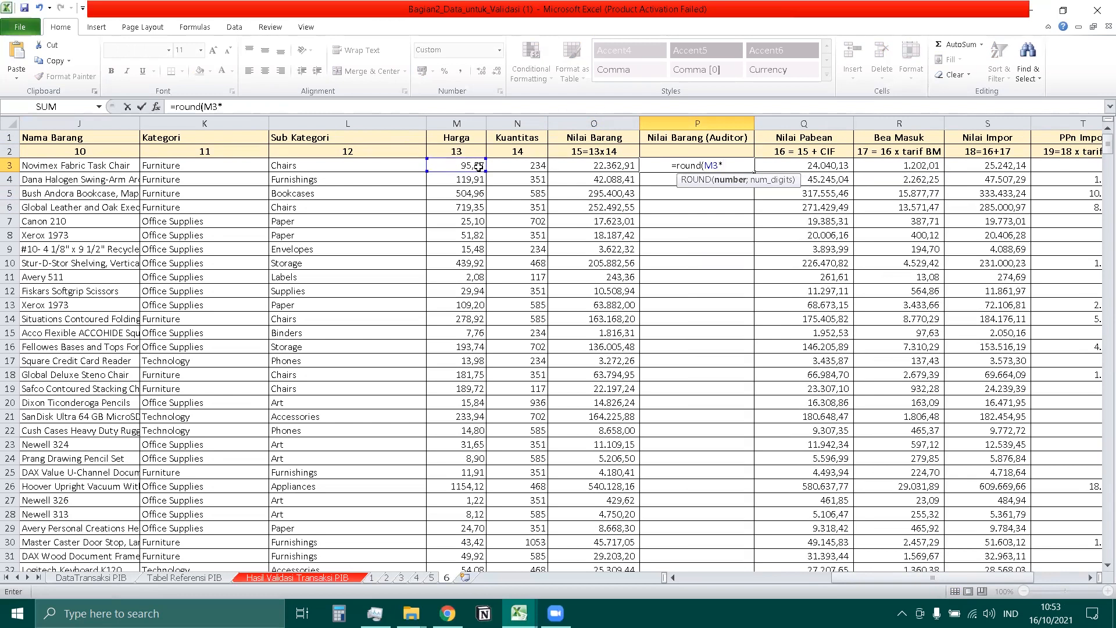
left_click(517, 165)
type(";2)")
key("Return")
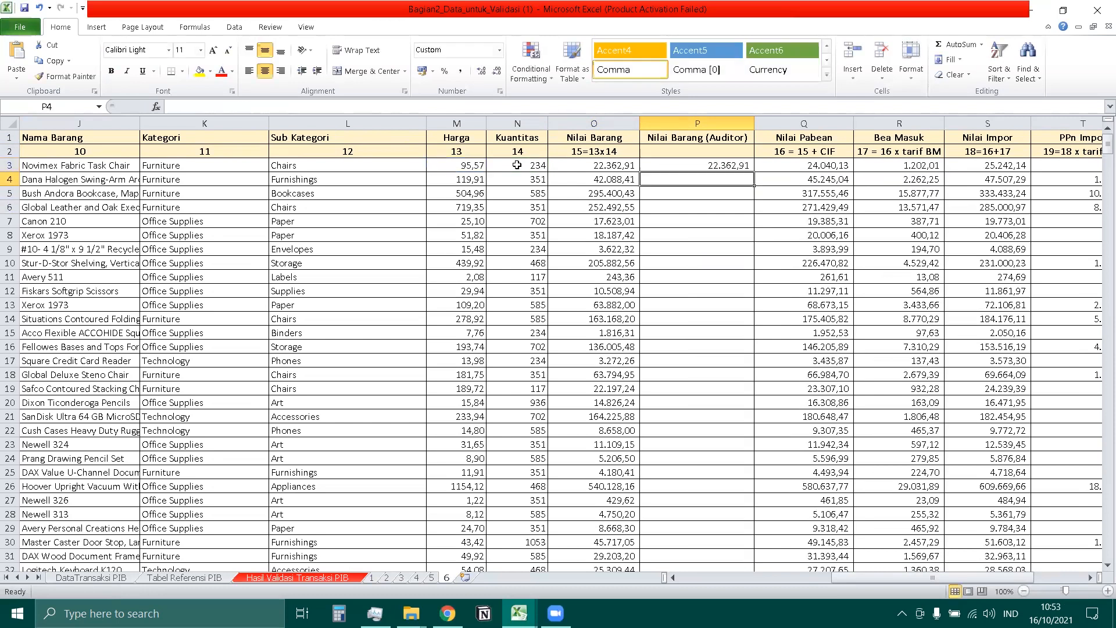
key("Up")
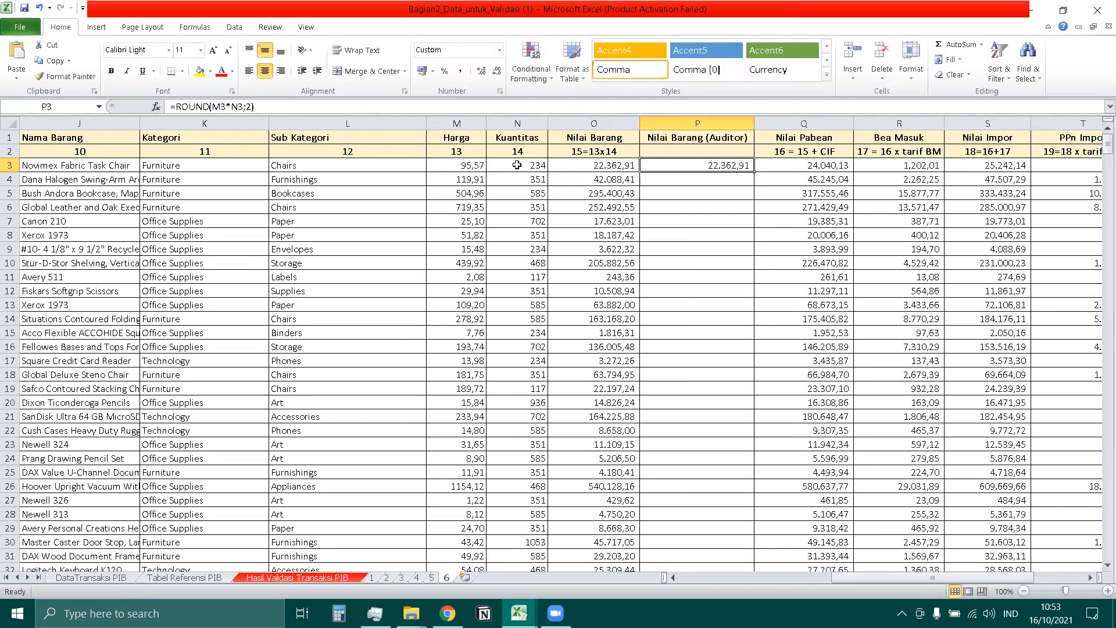
Insert another column before Nilai Pabean and give it the header Validasi
left_click(781, 137)
right_click(782, 137)
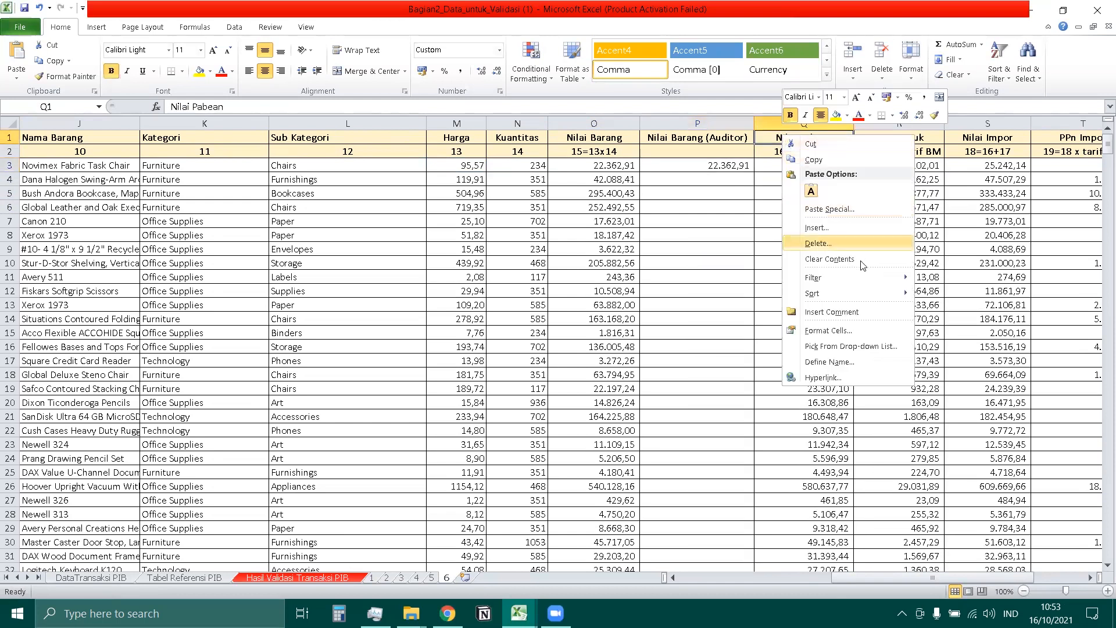
left_click(825, 227)
left_click(801, 246)
left_click(801, 272)
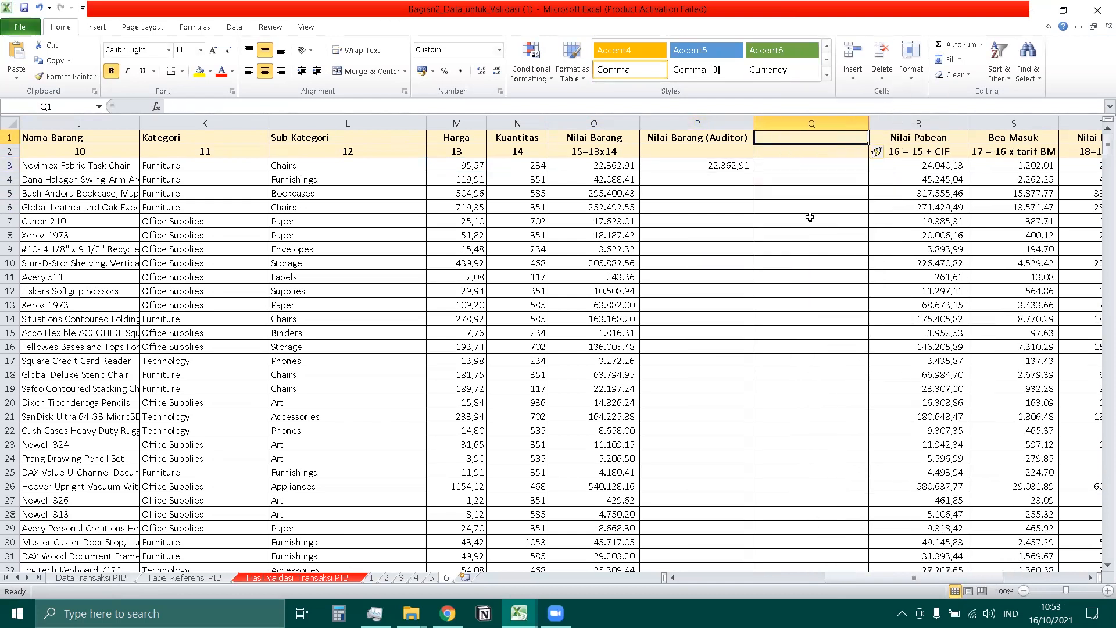
type("Validasi")
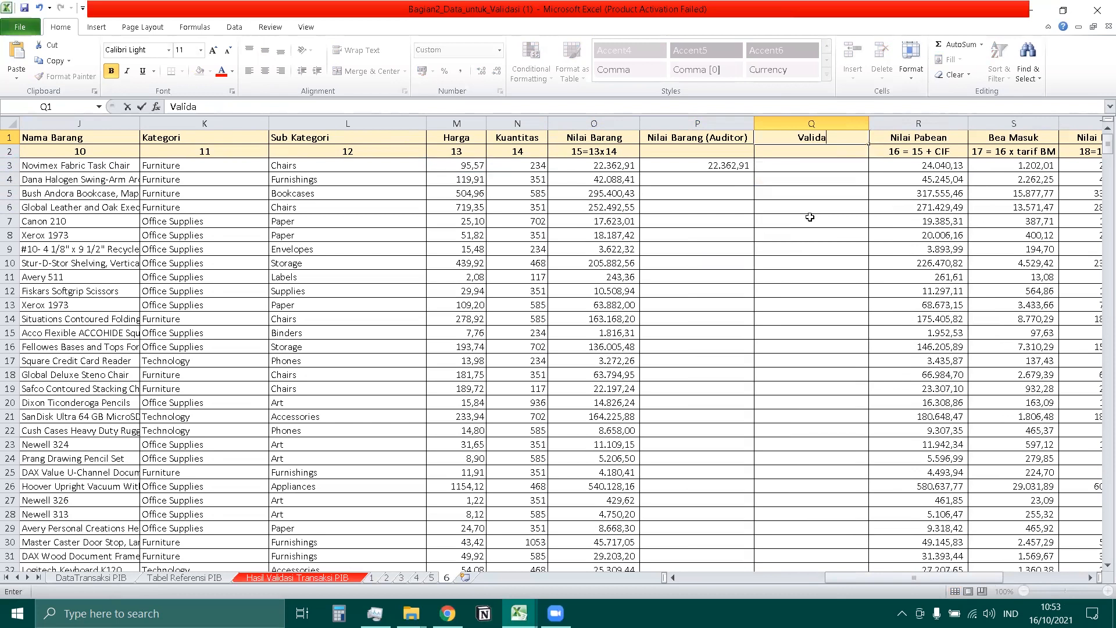
key("Return")
key("Return")
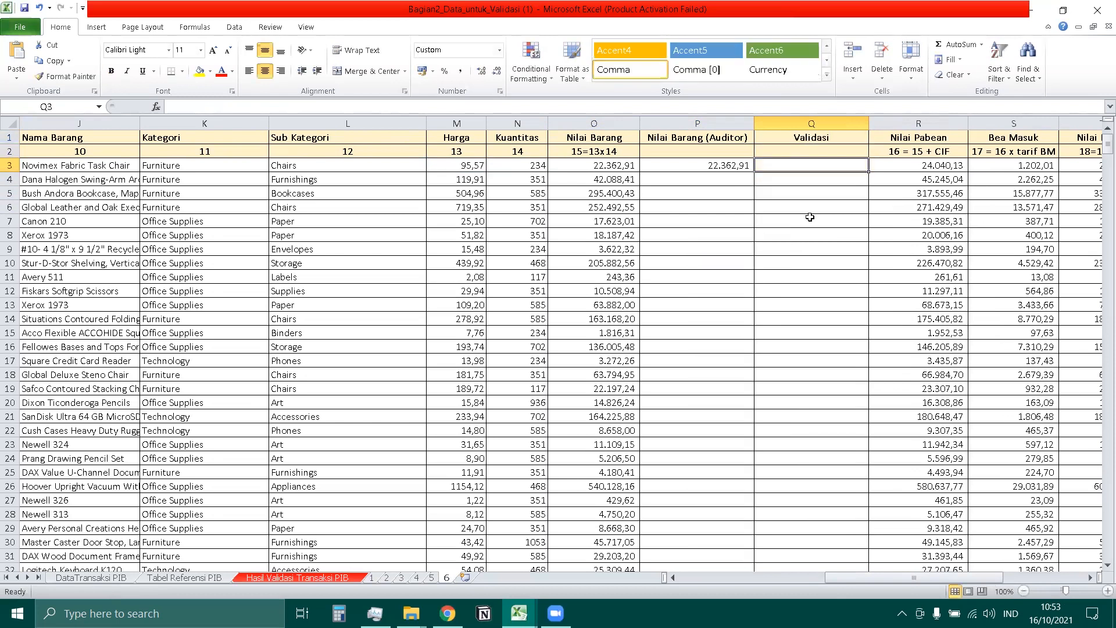
Enter =P3=O3 in Q3 to compare the auditor's item value with the recorded Nilai Barang
type("=")
key("Left")
type("=")
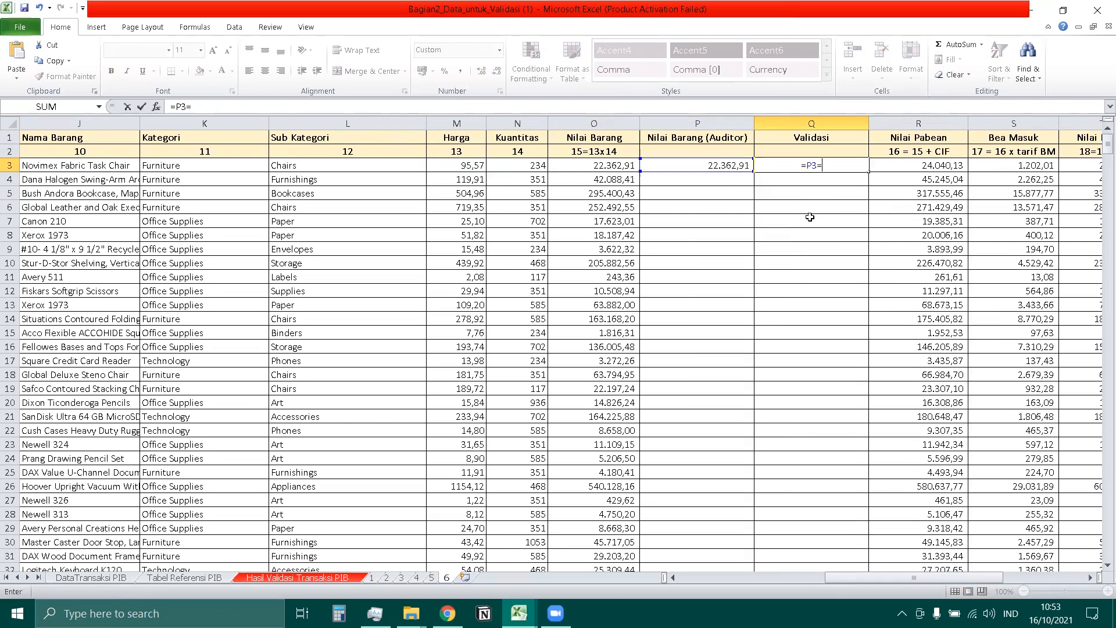
key("Left")
key("Left")
key("Return")
Fill the Nilai Barang (Auditor) and Validasi formulas down through all data rows
key("Up")
key("Left")
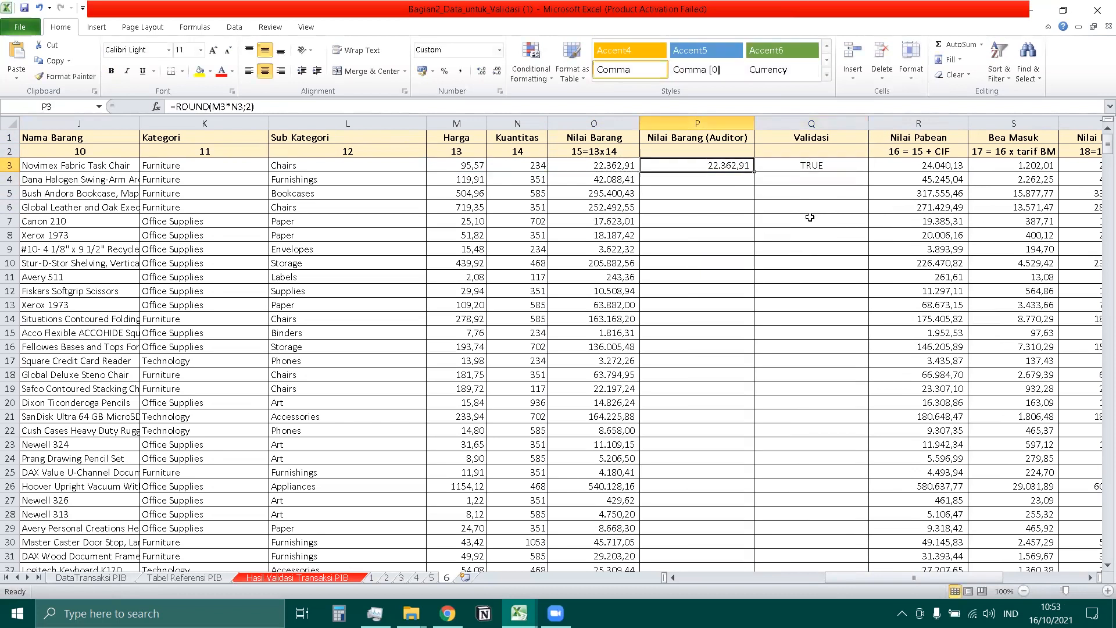
double_click(755, 171)
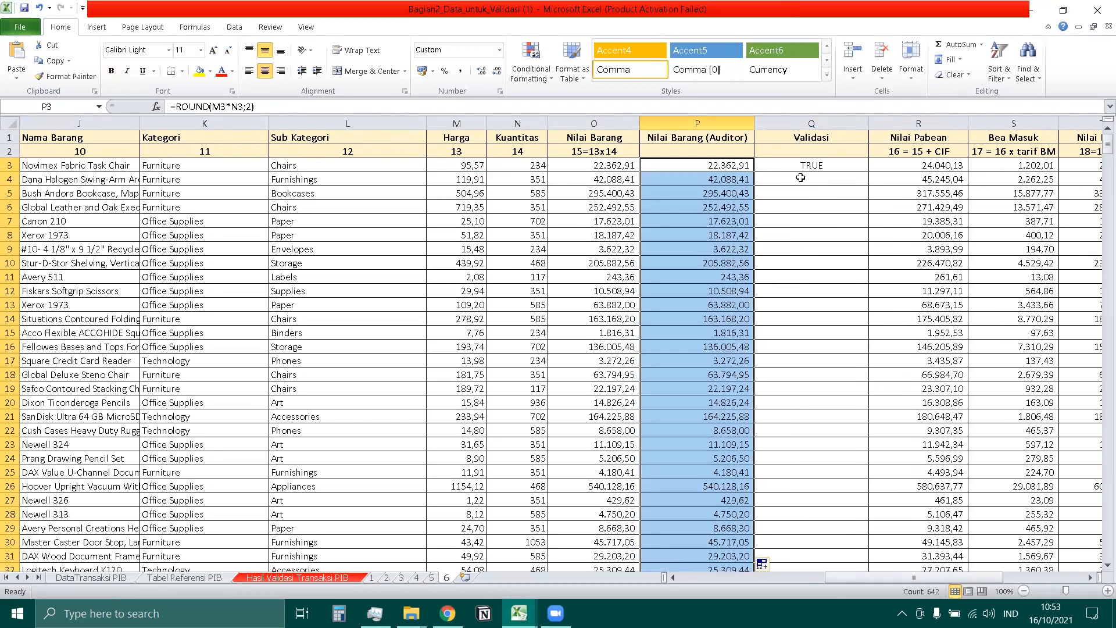
left_click(806, 168)
double_click(870, 172)
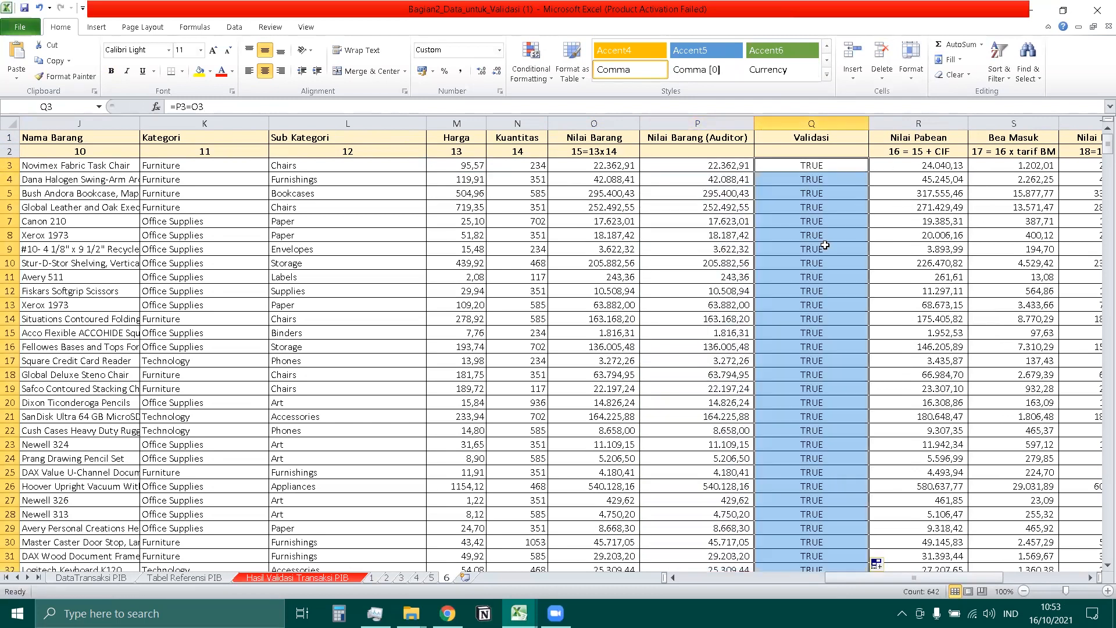
left_click(825, 246)
Fill the header cells P1:Q2 with yellow and add filters to these two columns
left_click_drag(701, 139, 814, 152)
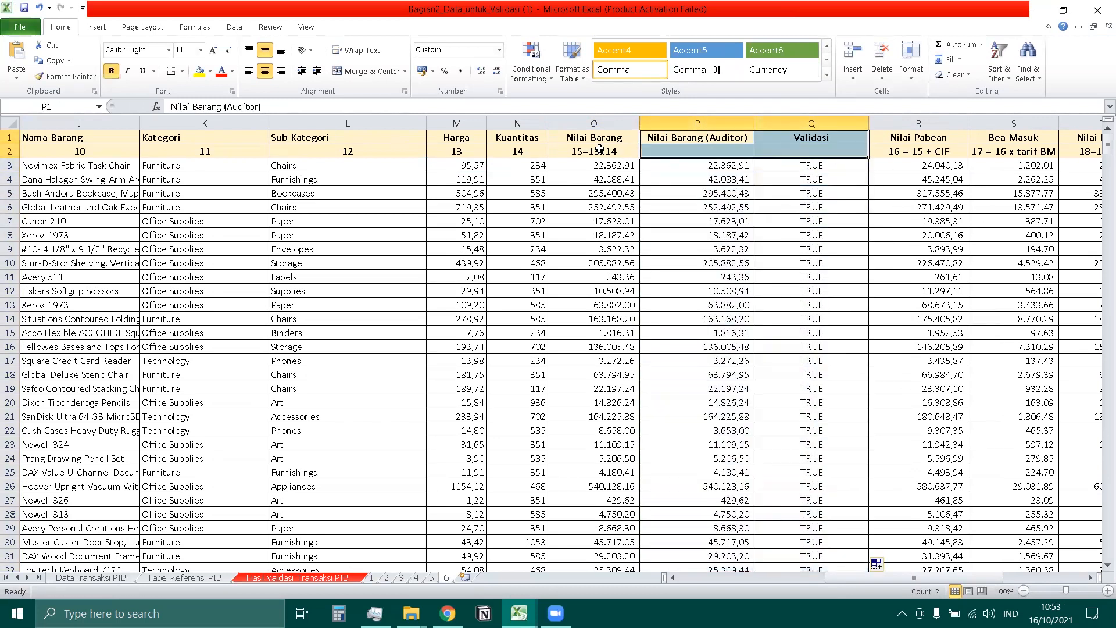
left_click(199, 70)
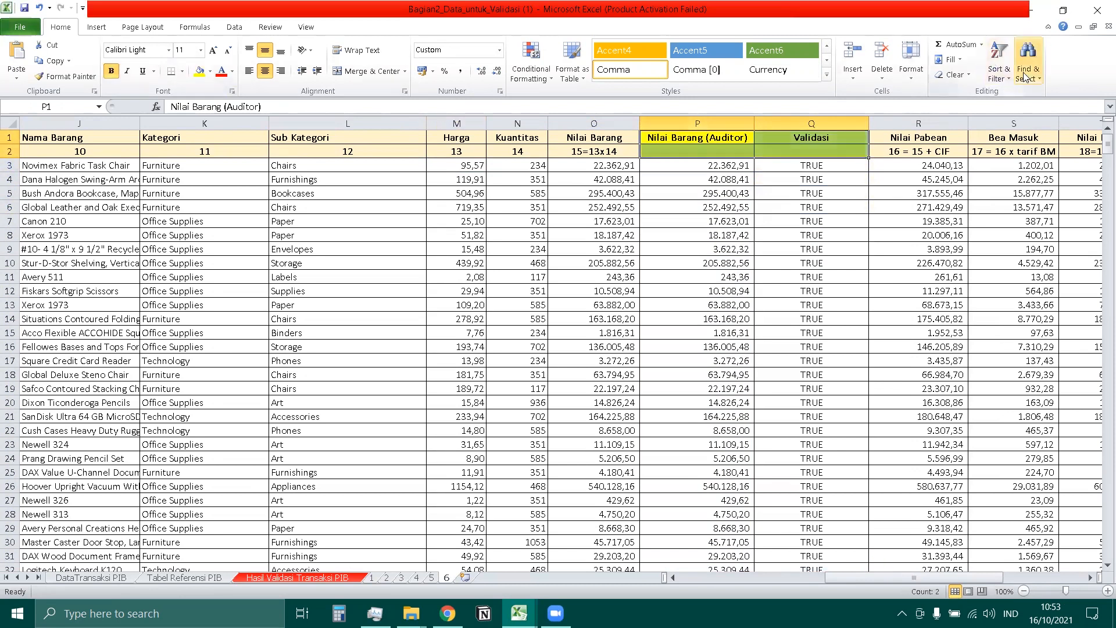
left_click(999, 69)
left_click(1016, 143)
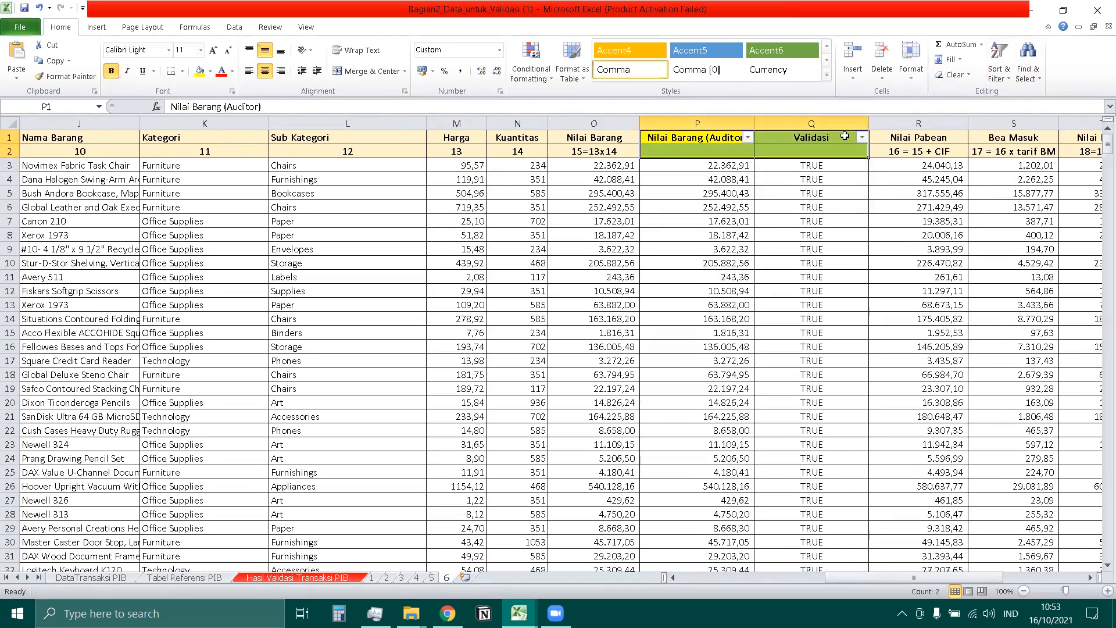
Filter the Validasi column to show only the FALSE and #VALUE! rows
left_click(863, 138)
left_click(720, 290)
left_click(779, 379)
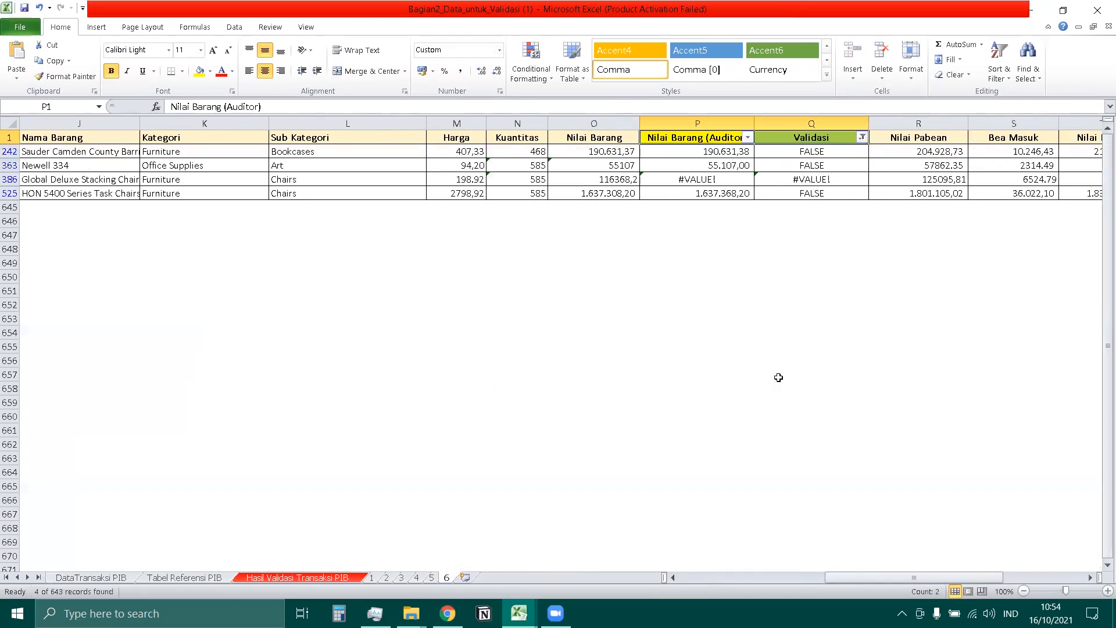
Examine the Kuantitas, Nilai Barang and auditor value cells in the filtered rows to find the cause of each mismatch
left_click(726, 153)
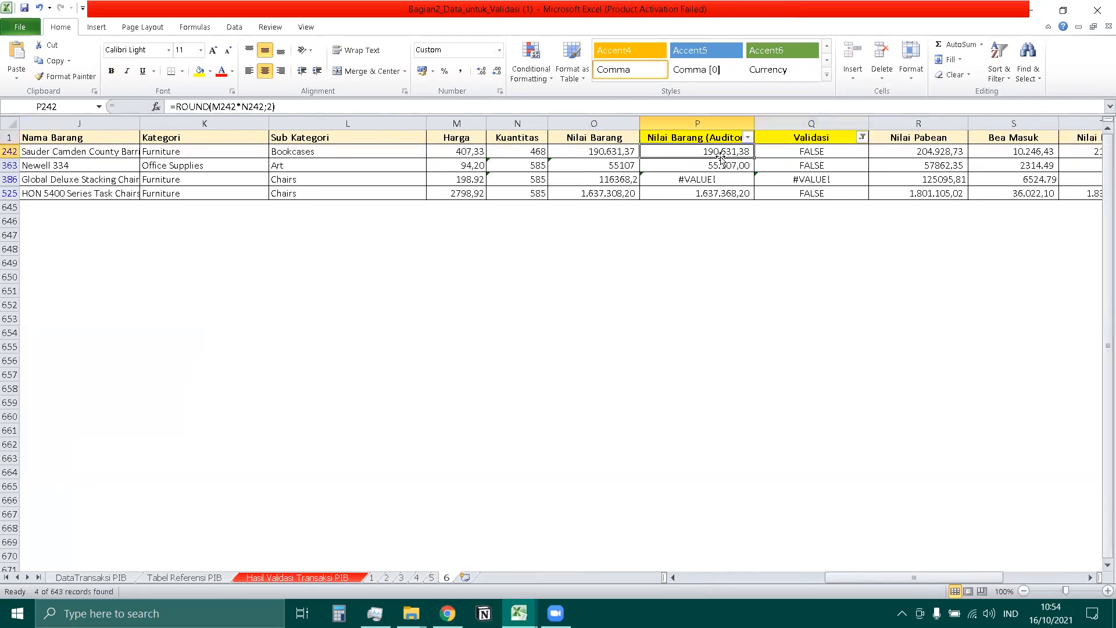
left_click(620, 152)
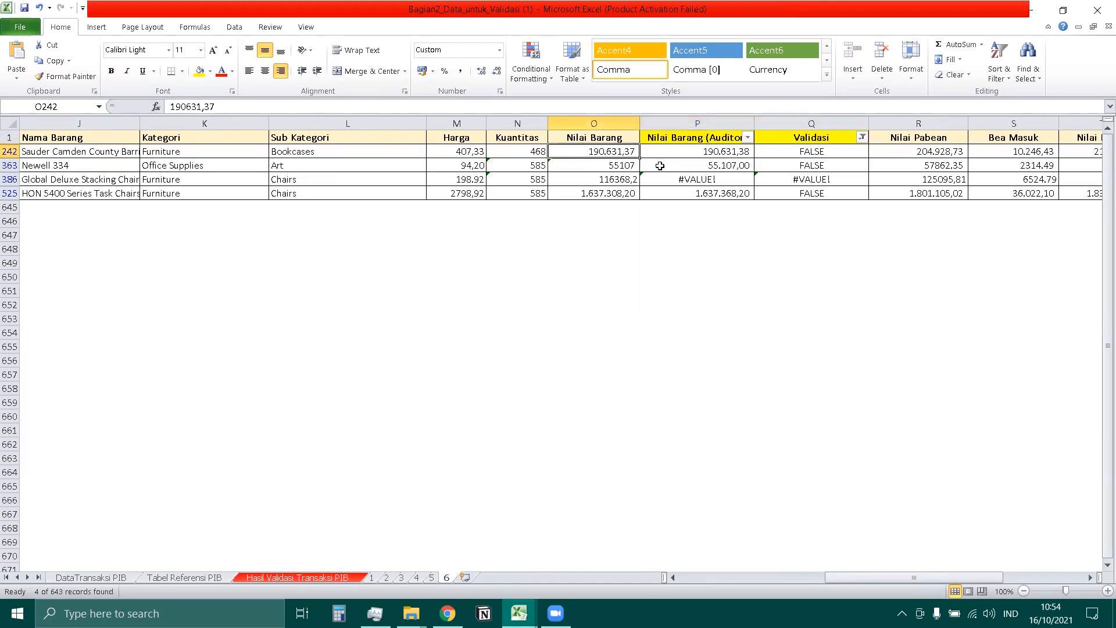
left_click(747, 153)
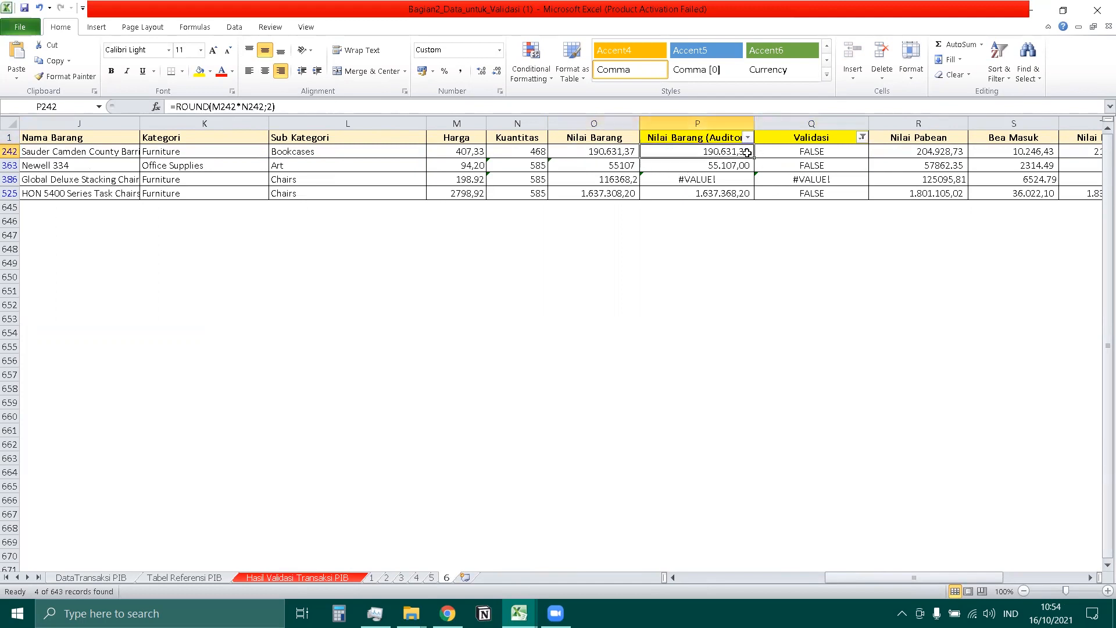
left_click(619, 166)
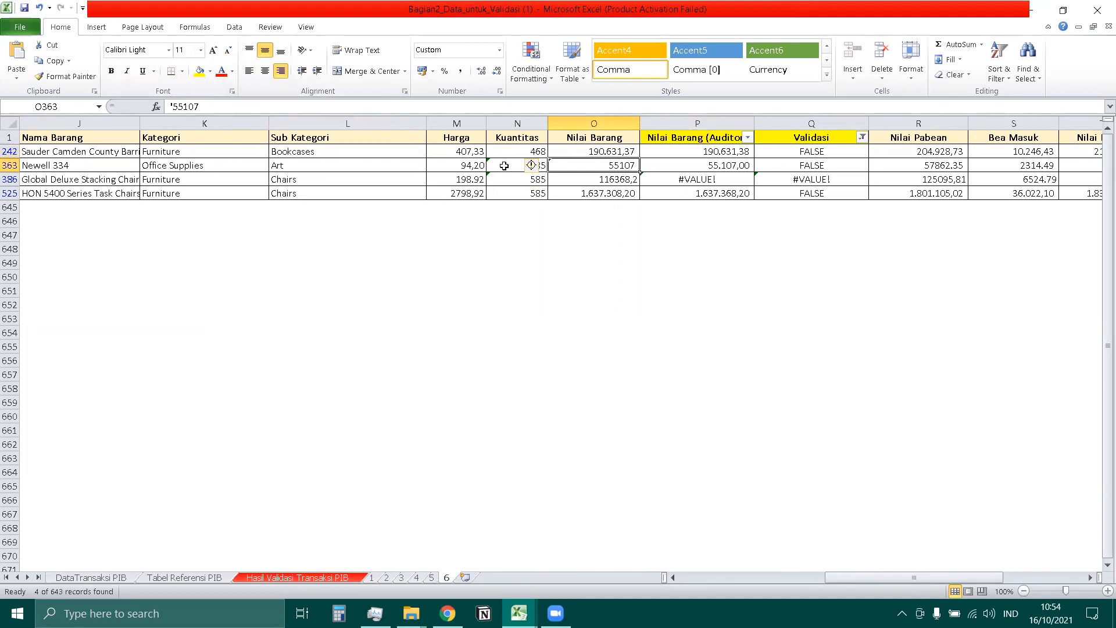
left_click(514, 138)
left_click(577, 168)
left_click(691, 179)
left_click(588, 178)
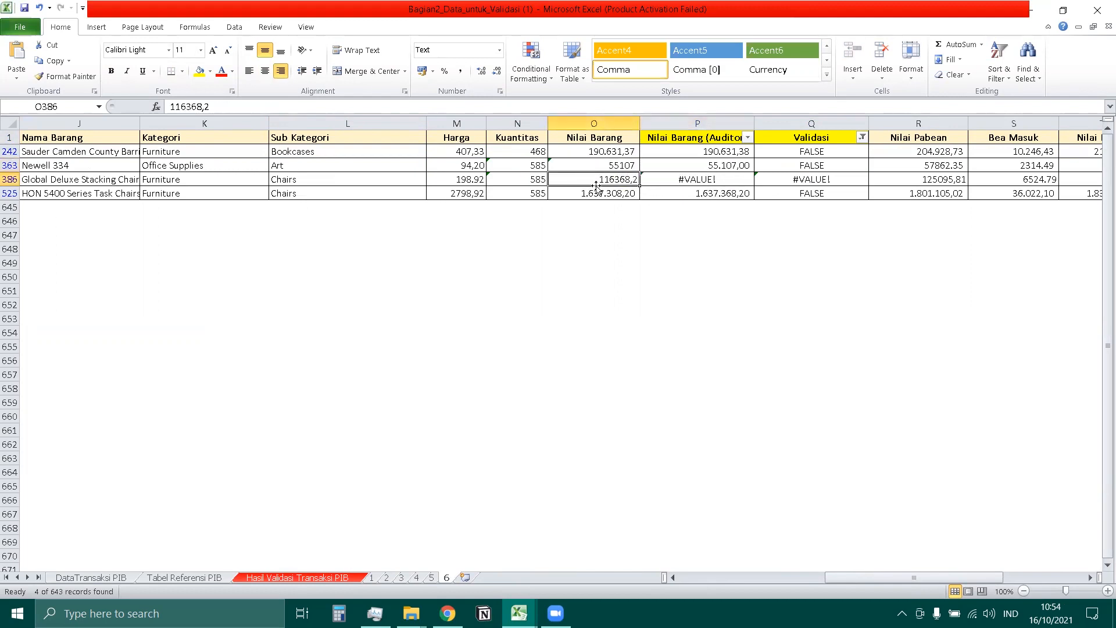
left_click(516, 182)
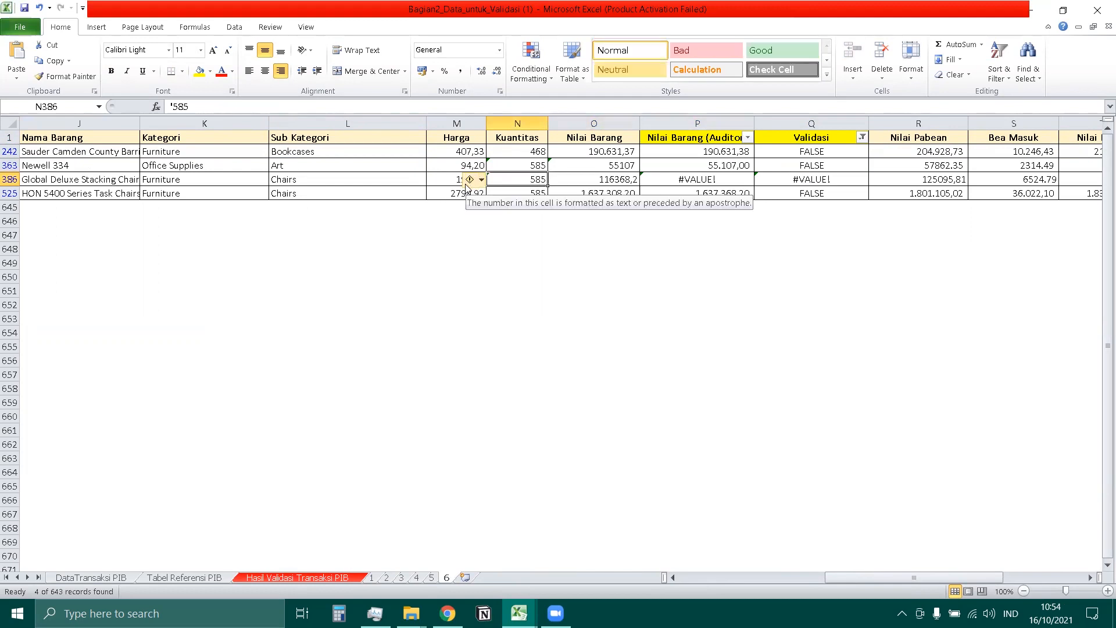
left_click(805, 193)
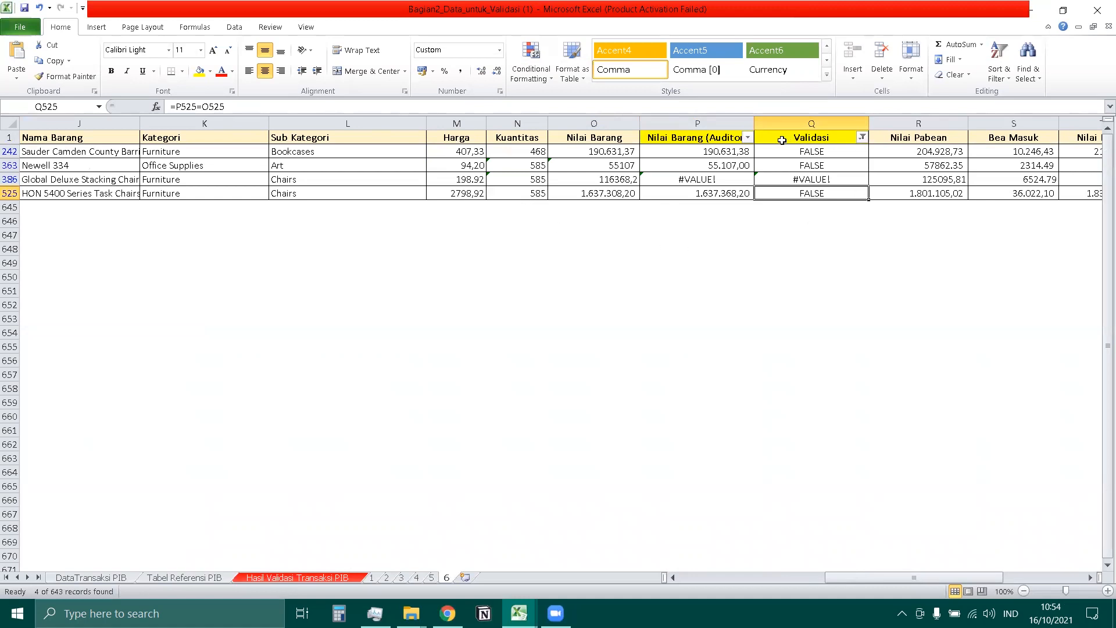
Reset the Validasi filter so that all rows are shown again
left_click(862, 137)
left_click(715, 268)
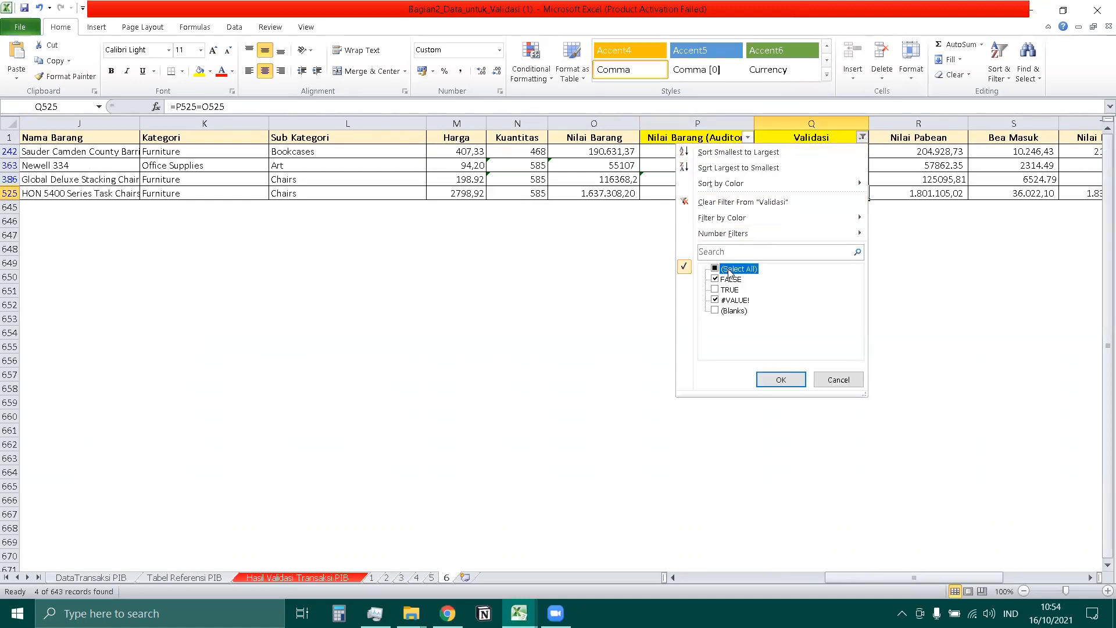
left_click(792, 380)
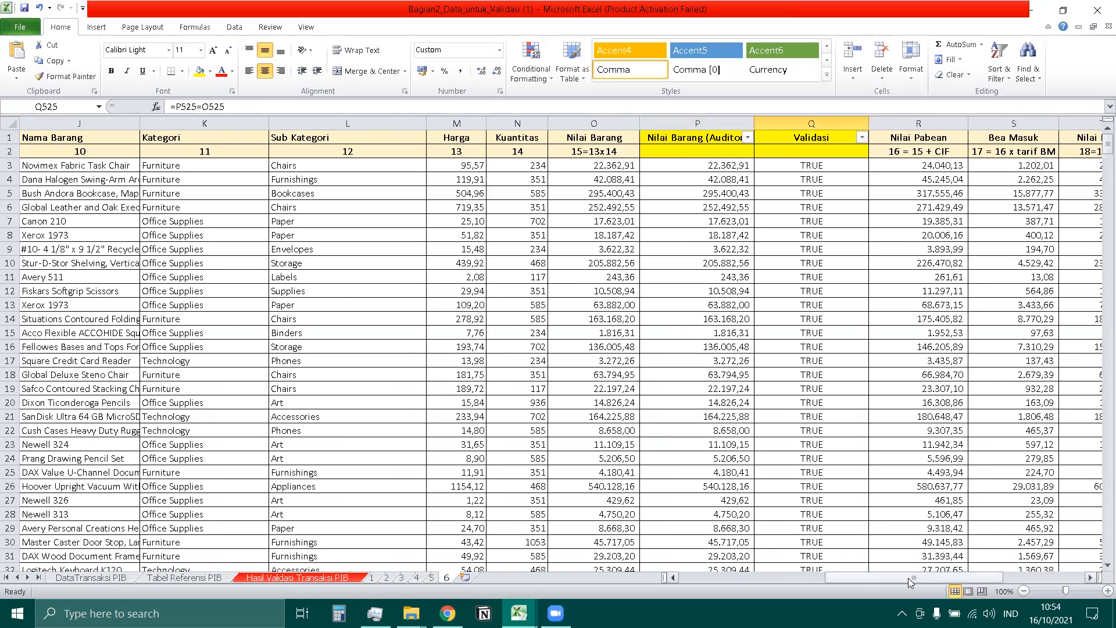
Insert an empty column between Nilai Impor and PPn Impor
left_click_drag(908, 579, 935, 578)
left_click(659, 137)
left_click(865, 137)
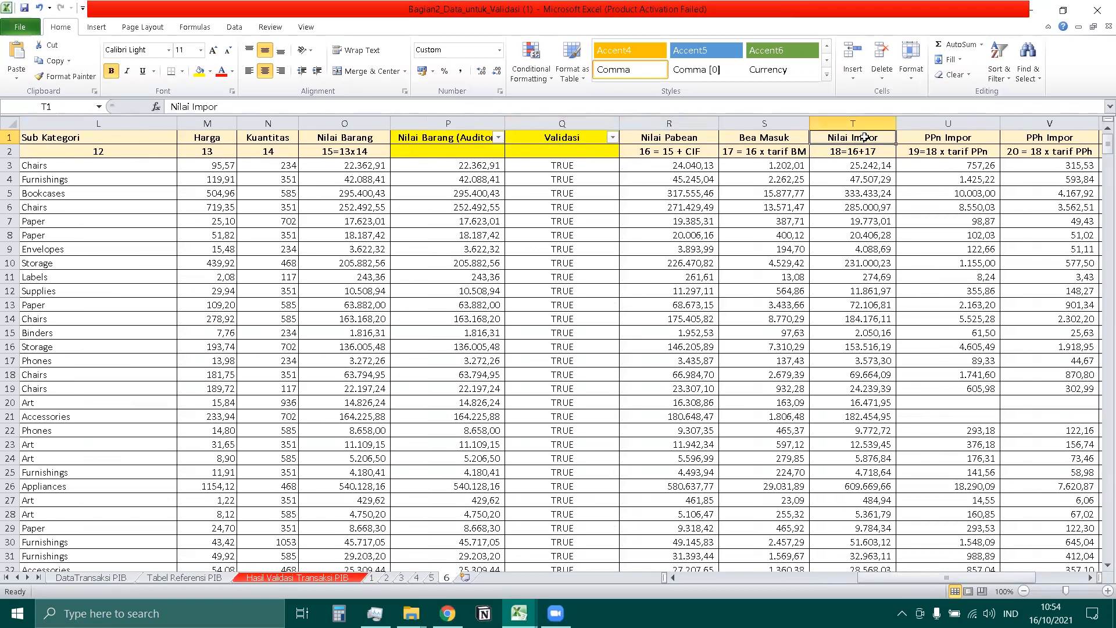
right_click(937, 138)
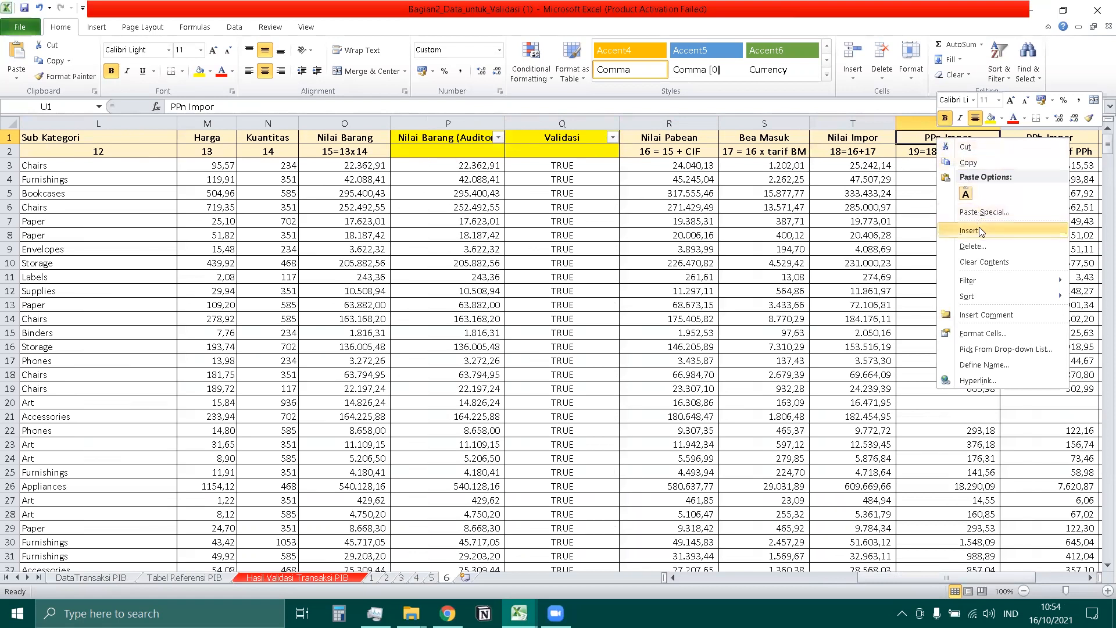
left_click(971, 230)
left_click(965, 243)
left_click(959, 266)
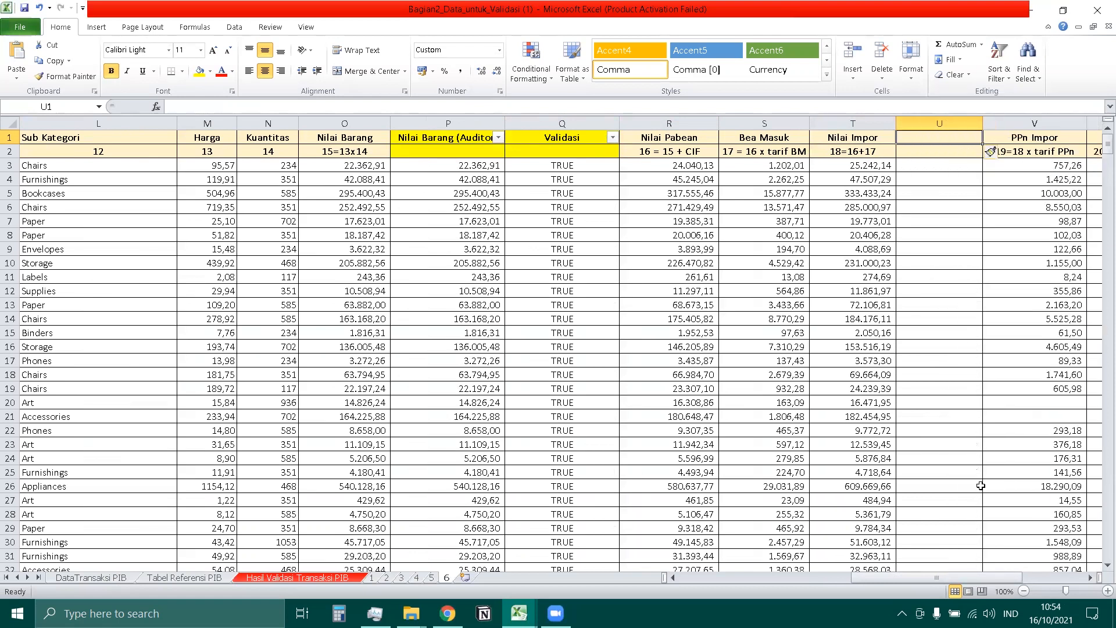
Title the empty column after Nilai Impor "Nilai Impor (Auditor)" and fit its width to the heading
left_click_drag(962, 578, 1032, 577)
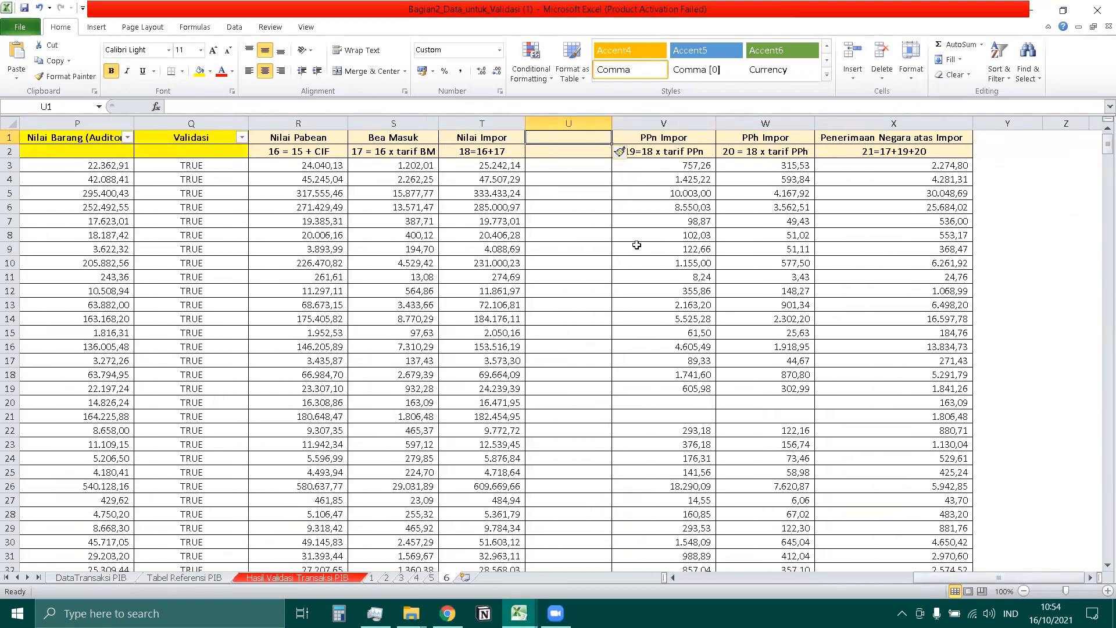
type("Nilai Impor")
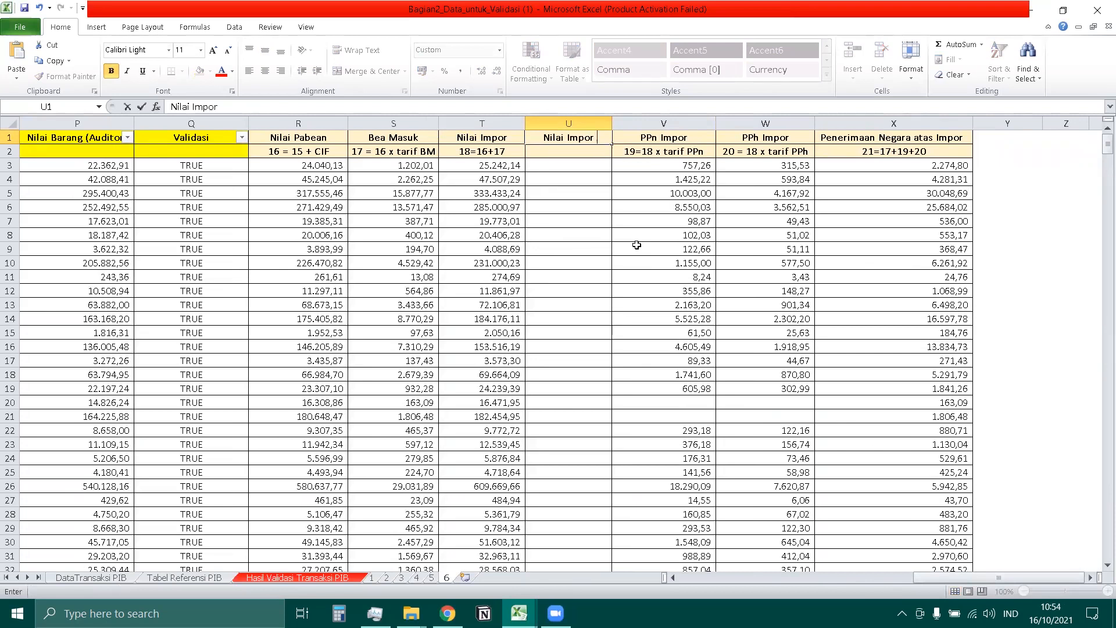
type(" (Auditor)")
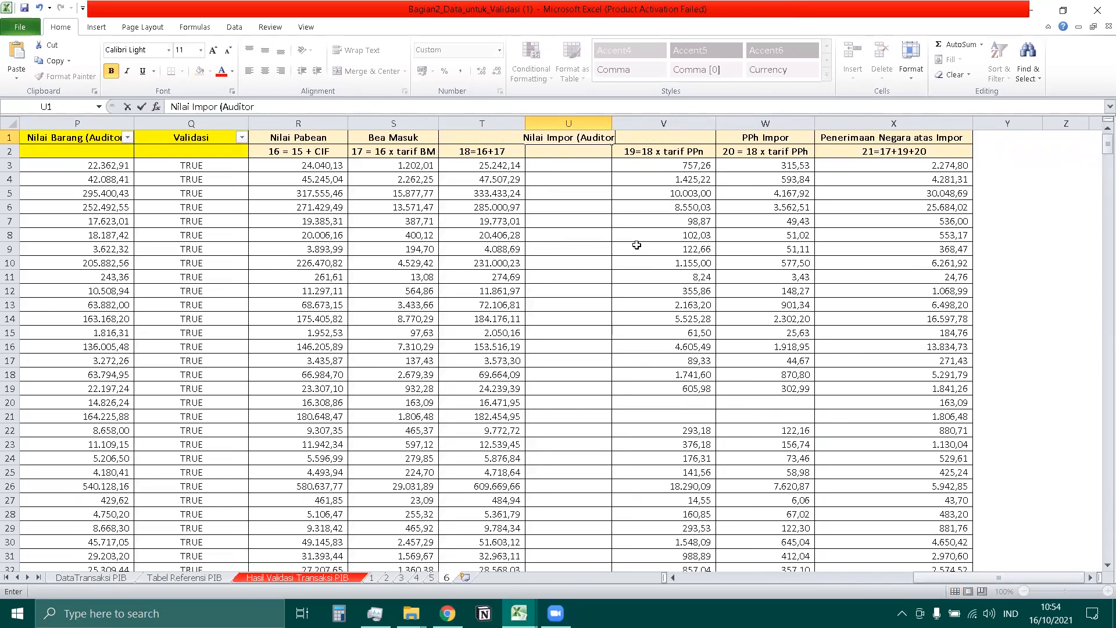
key("Return")
double_click(622, 124)
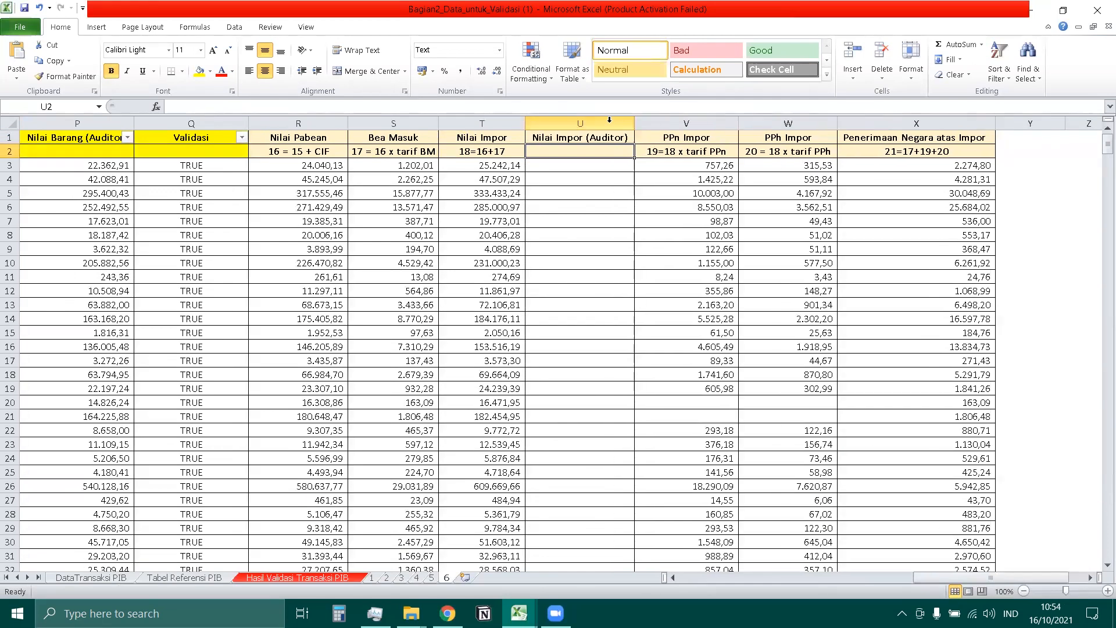
Calculate Nilai Impor (Auditor) in U3 as =ROUND(R3+S3;2) and fill the formula down the column
left_click(593, 174)
left_click(596, 166)
type("=")
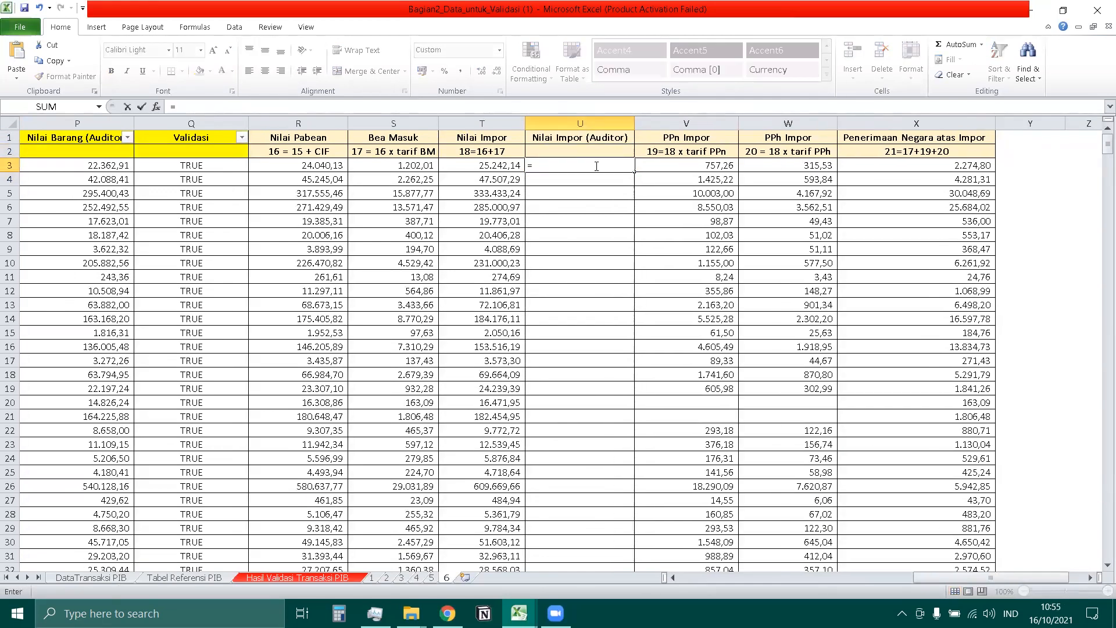
left_click(323, 166)
left_click(393, 167)
left_click(175, 107)
type("round")
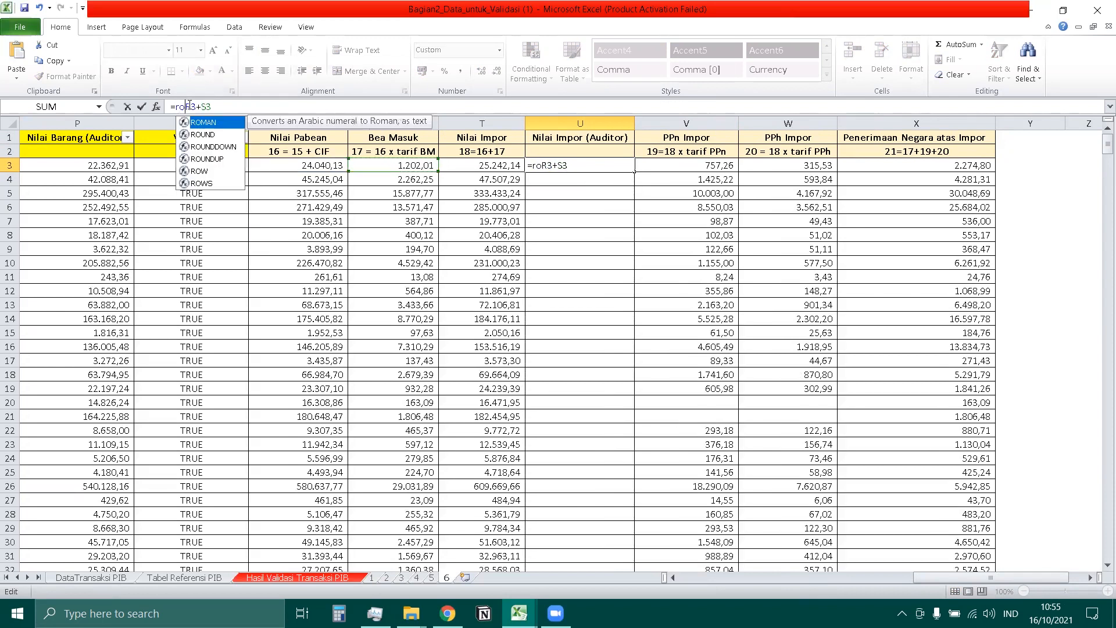
type("(")
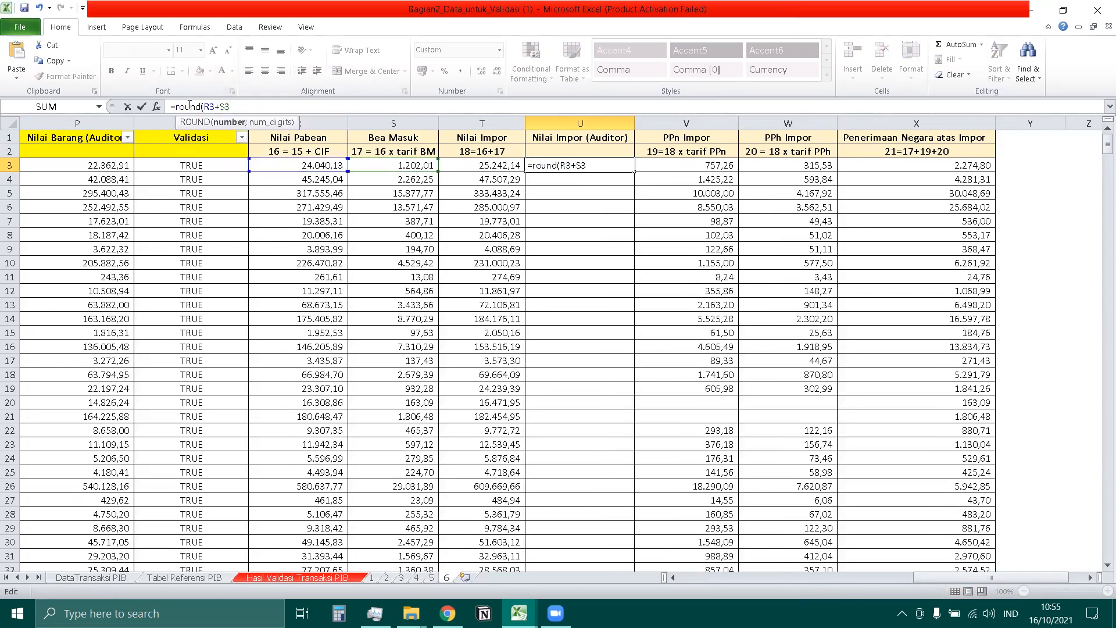
type(";2)")
key("Return")
key("Up")
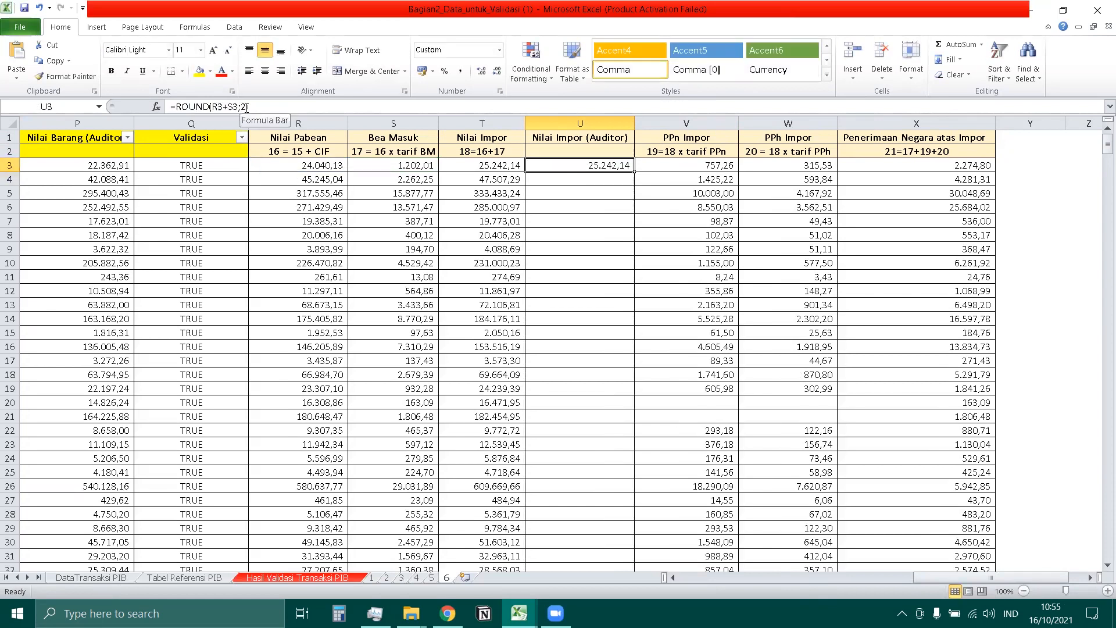
double_click(637, 172)
Insert another column between Nilai Impor (Auditor) and PPn Impor and title it "Validasi"
right_click(669, 140)
left_click(703, 230)
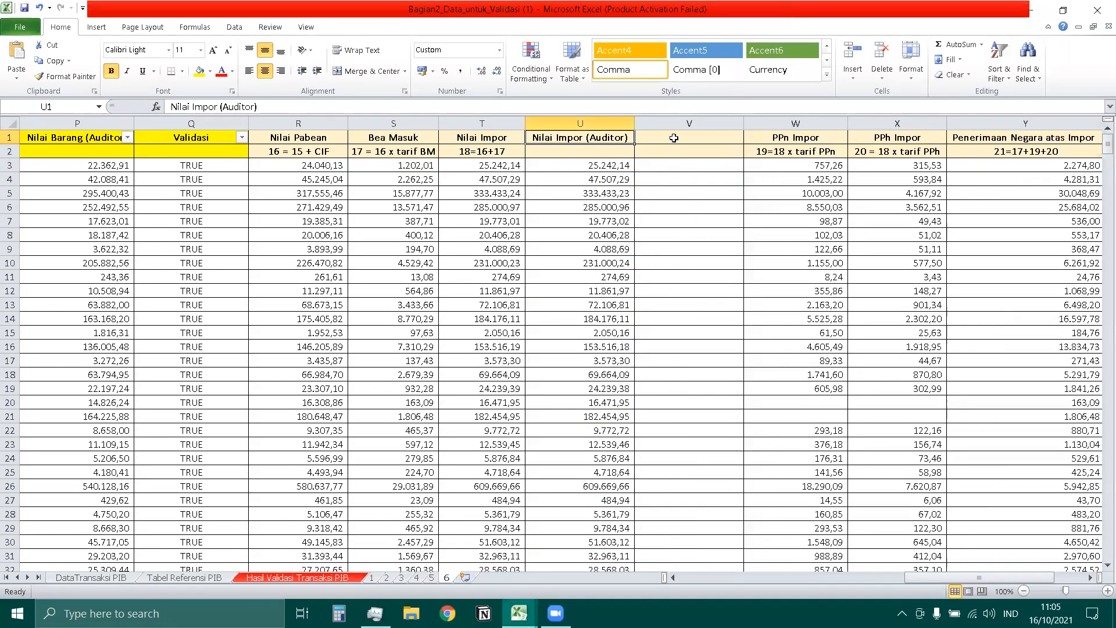
left_click(674, 137)
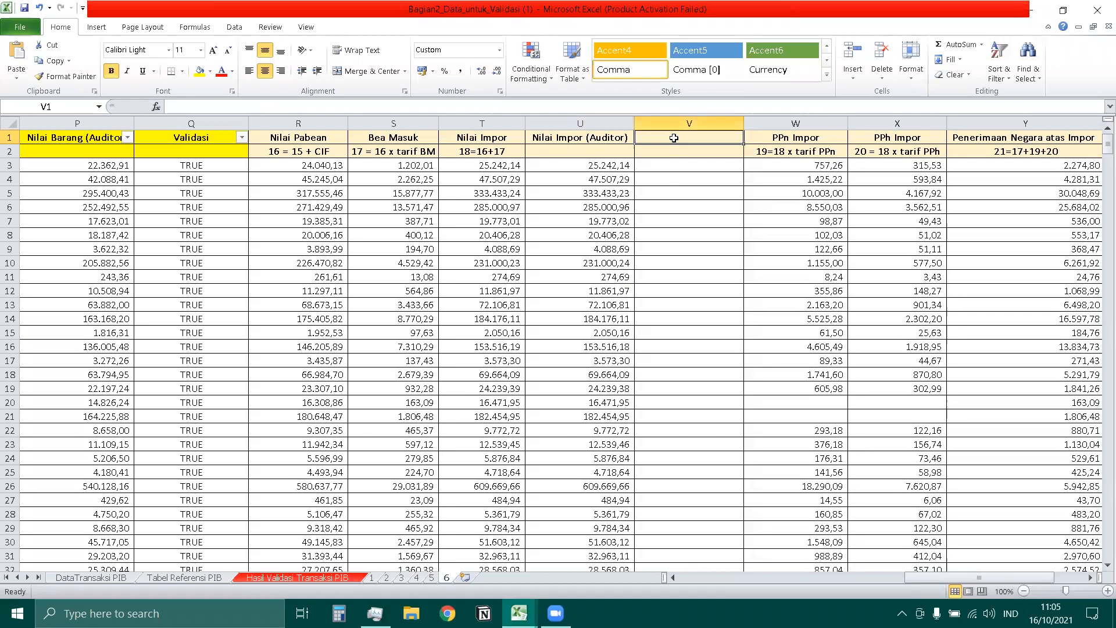
type("Validasi")
key("Return")
Compare the auditor and recorded import values with =U3=T3 in V3 and fill the formula down the Validasi column
left_click(701, 165)
type("=")
key("Left")
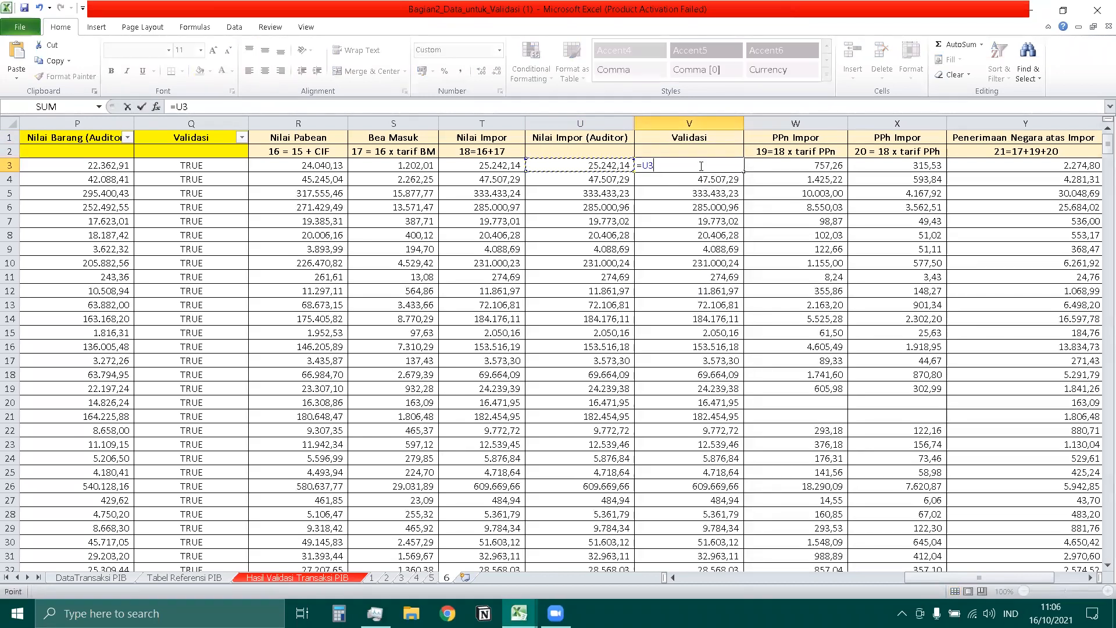
type("=")
key("Left")
key("Left")
key("Left")
key("Right")
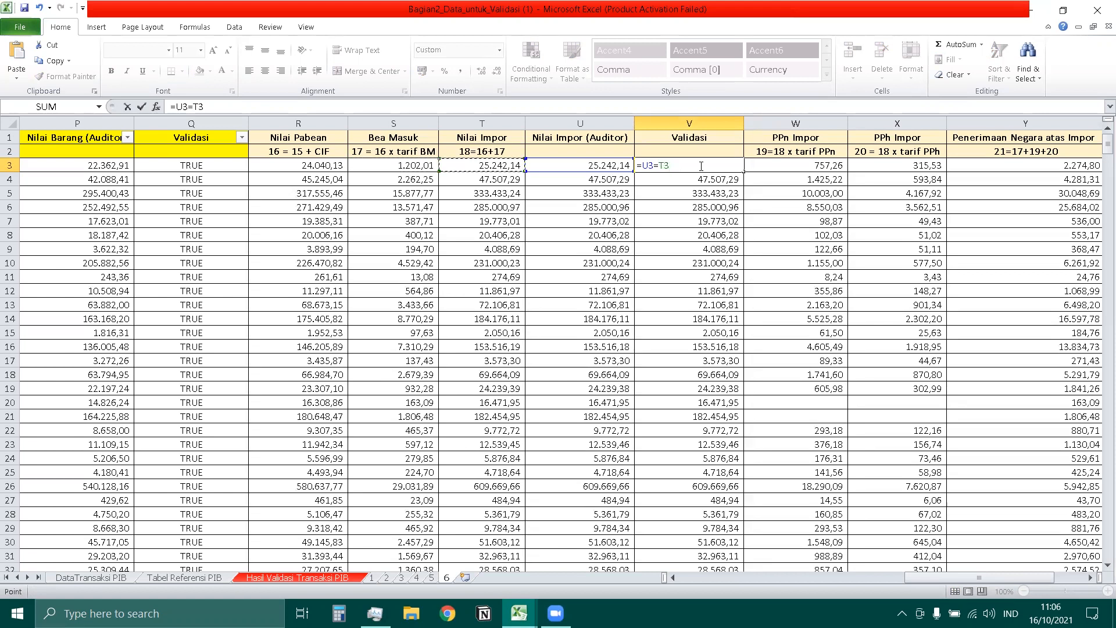
key("ctrl+Return")
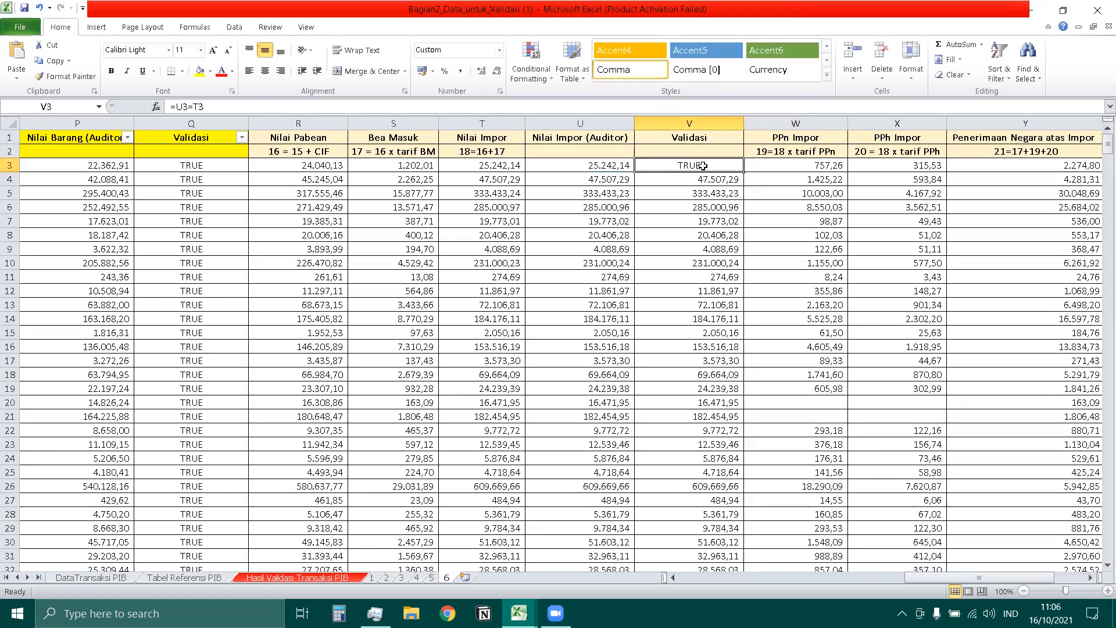
double_click(743, 172)
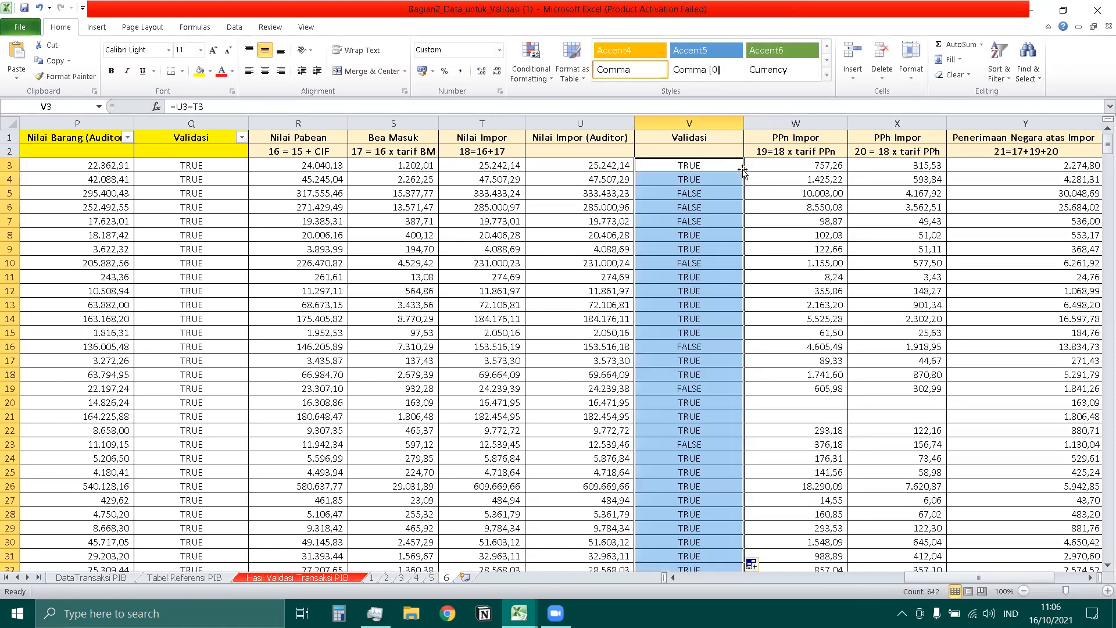
Fill the Nilai Impor (Auditor) and Validasi header cells U1:V2 with yellow
left_click(704, 223)
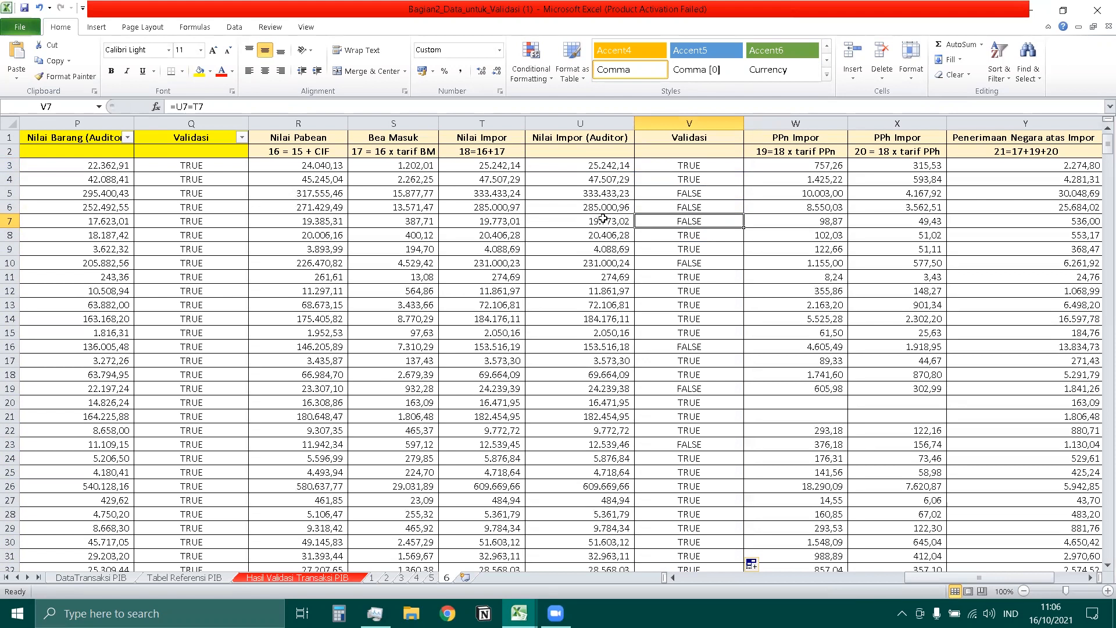
left_click_drag(597, 138, 662, 146)
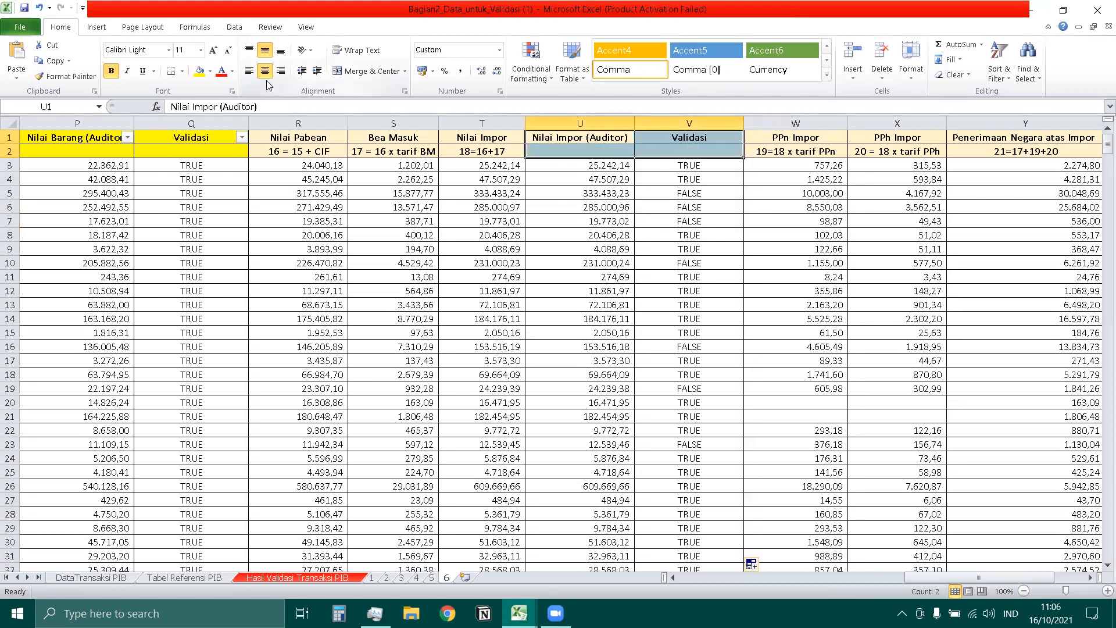
left_click(199, 70)
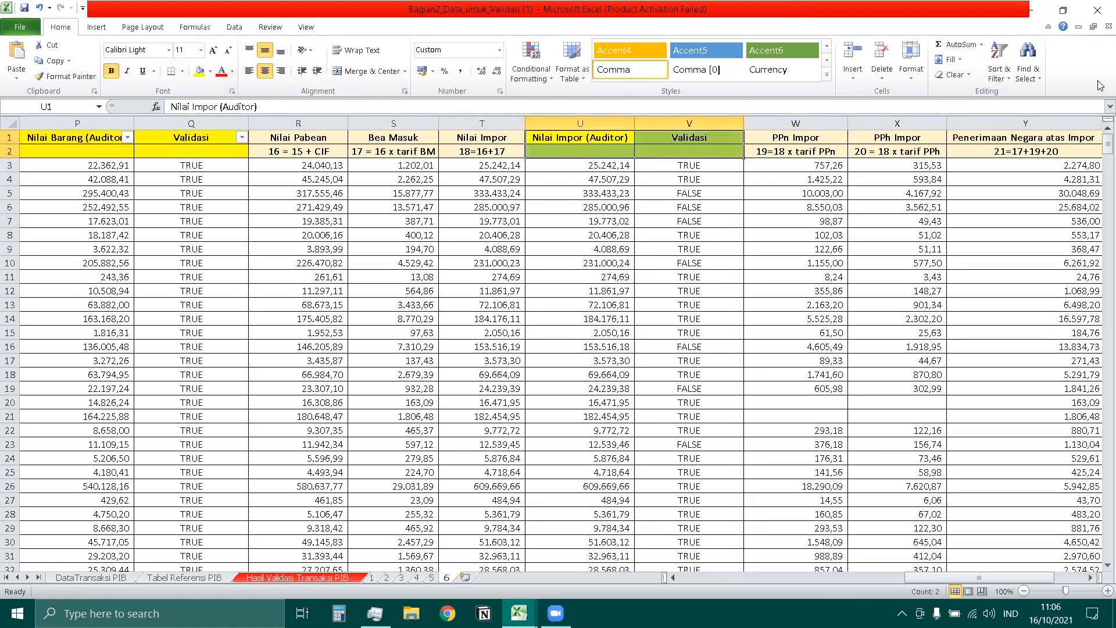
Remove the existing filter and apply a new one to the Nilai Impor (Auditor) and Validasi headers
left_click(999, 68)
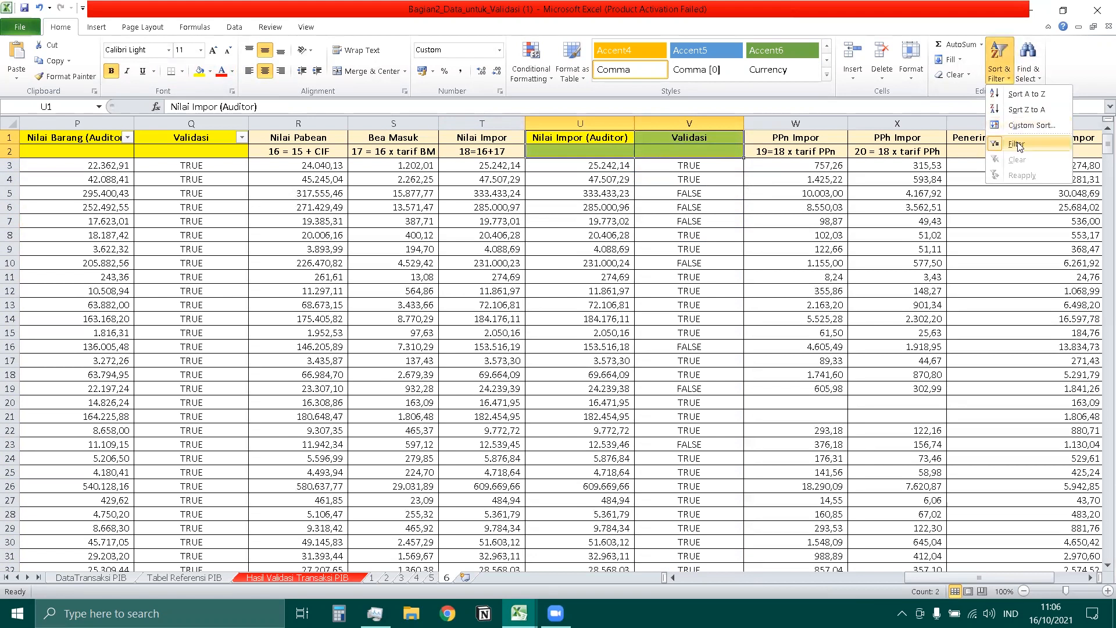
left_click(1017, 144)
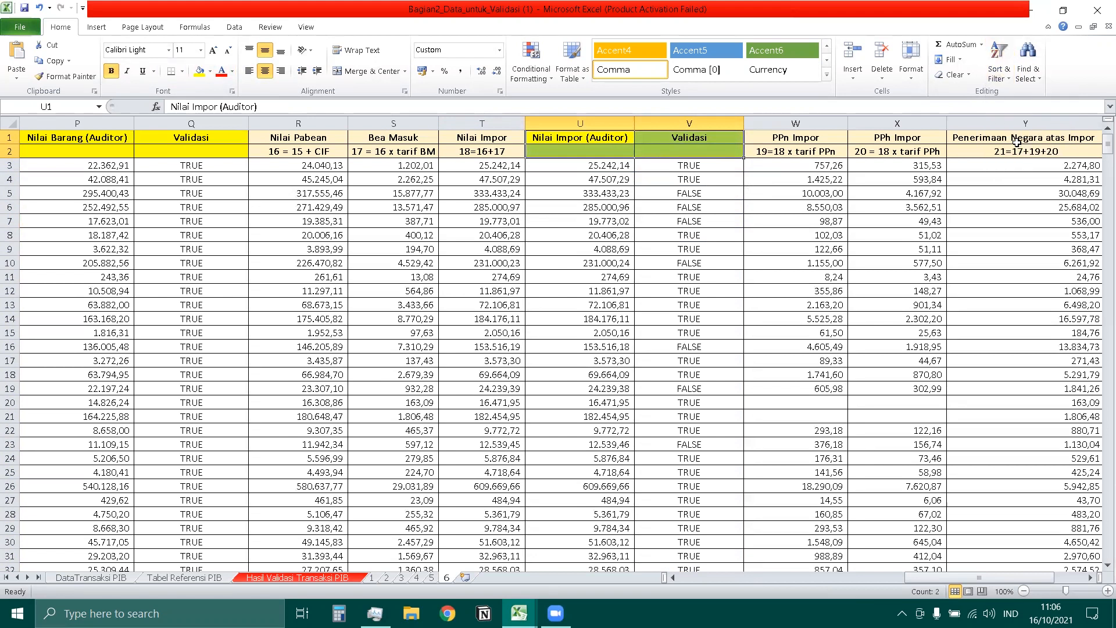
left_click(697, 183)
left_click_drag(624, 142, 682, 149)
left_click(1011, 73)
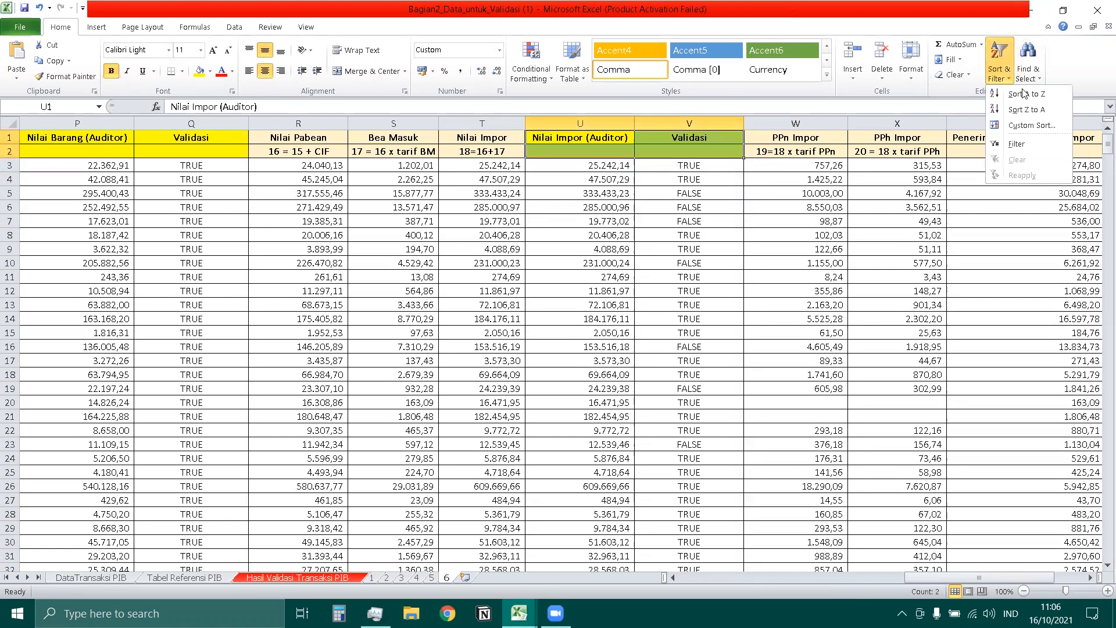
left_click(1023, 145)
Filter the new Validasi column to show only the FALSE and #VALUE! rows
left_click(732, 168)
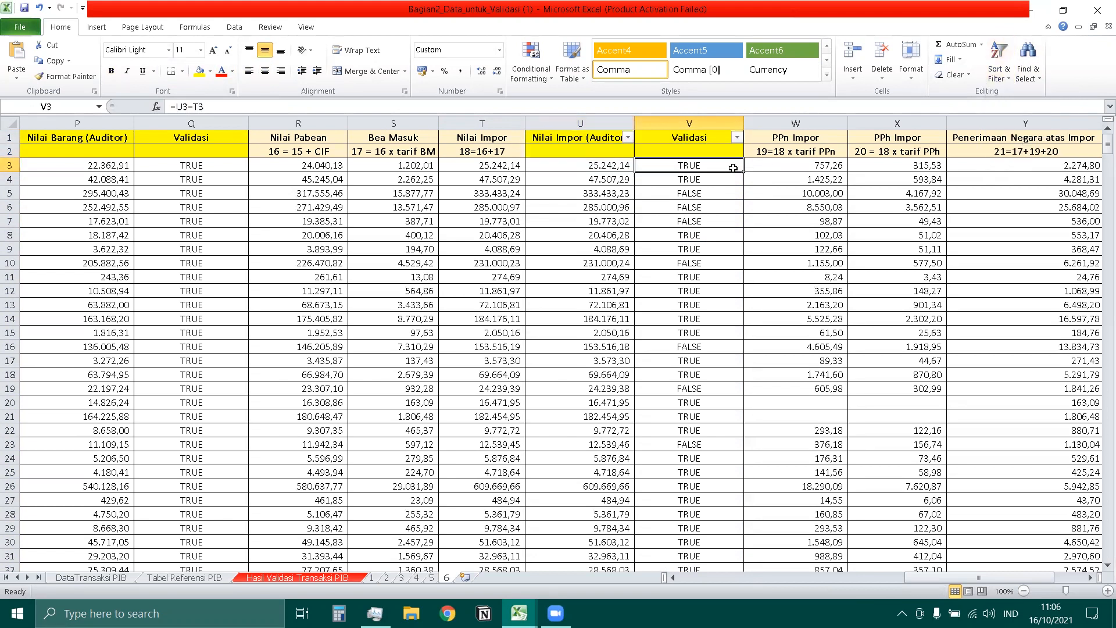
left_click(736, 138)
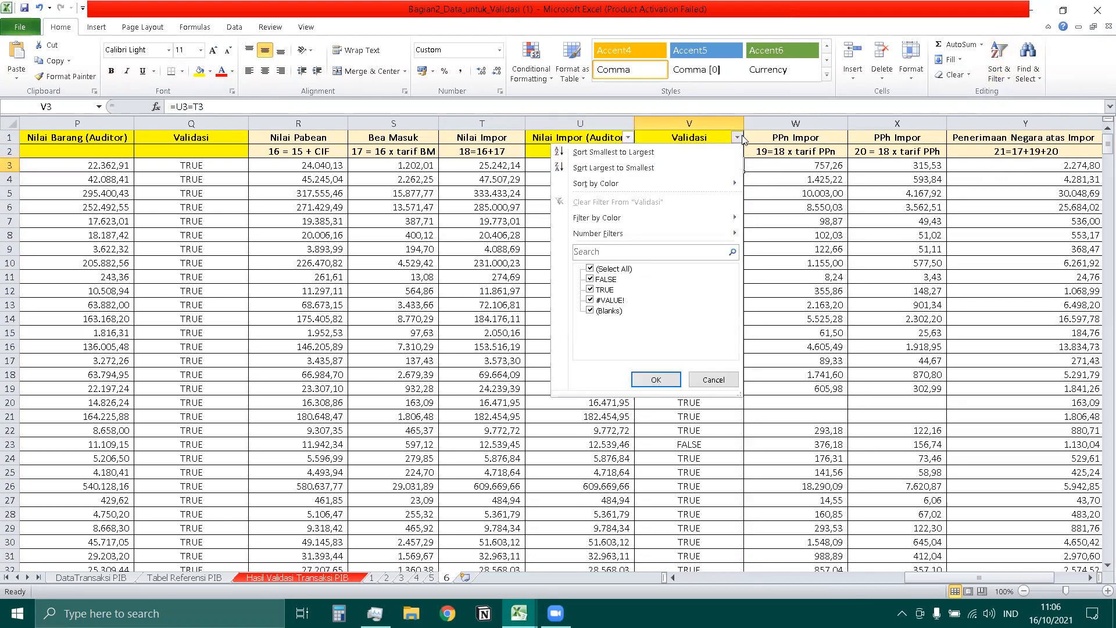
left_click(594, 290)
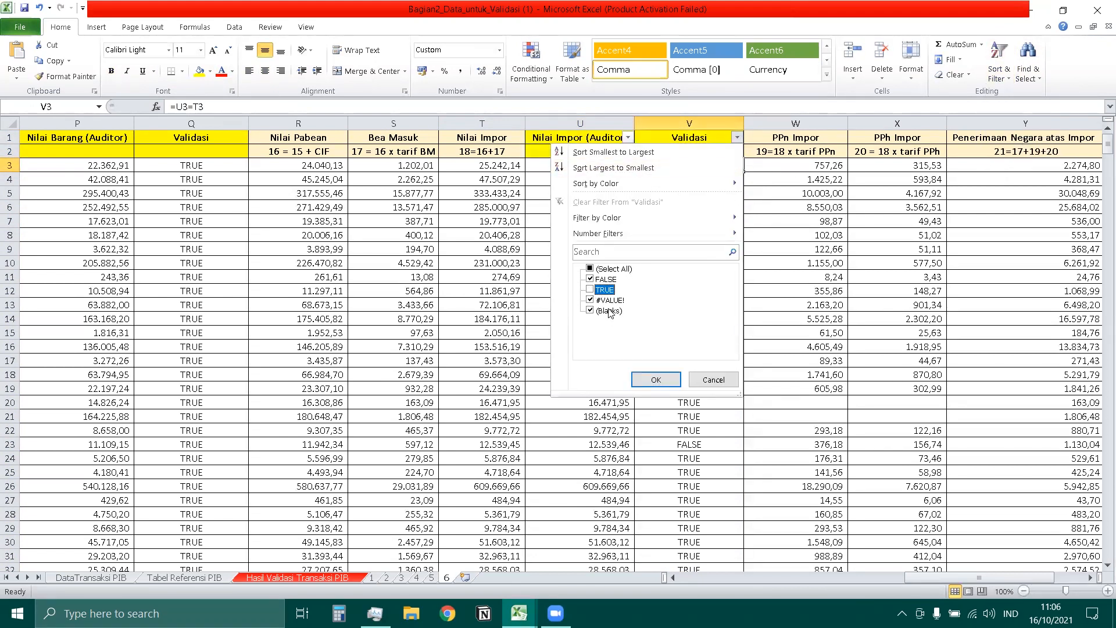
left_click(656, 379)
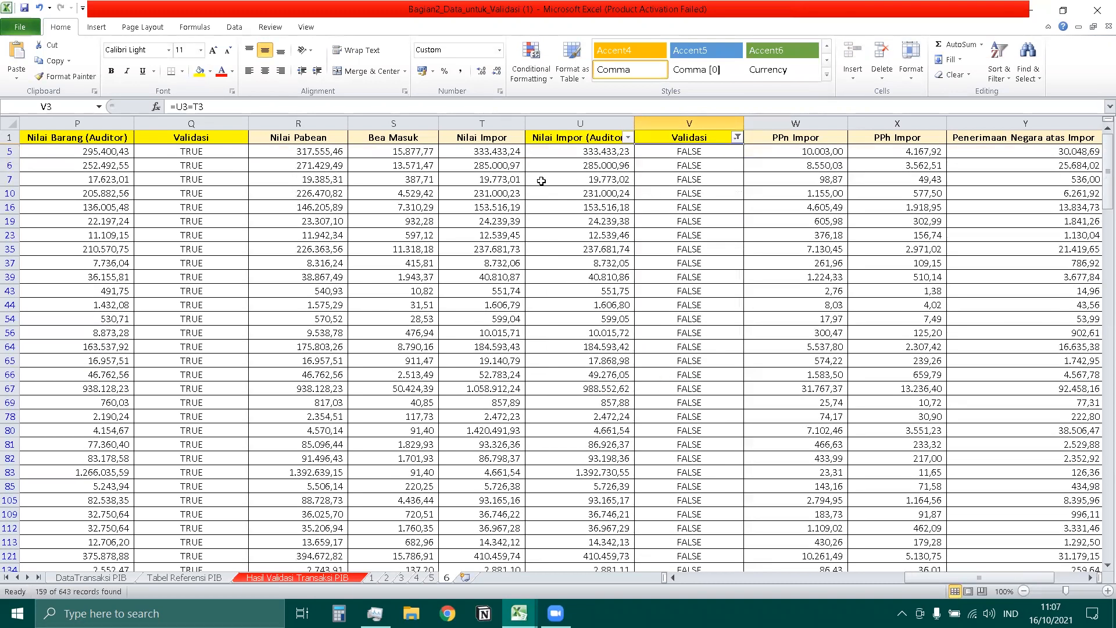
Examine the filtered rows, comparing Nilai Impor with Nilai Impor (Auditor) to tell rounding differences from real errors
left_click(513, 184)
left_click(611, 181)
left_click(520, 197)
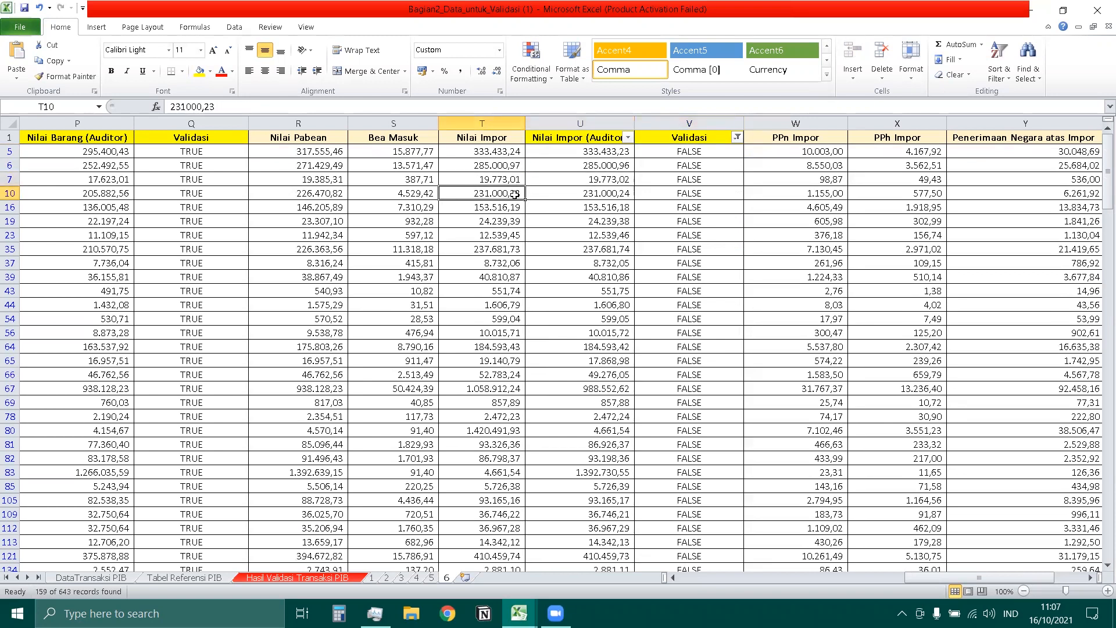
left_click(612, 197)
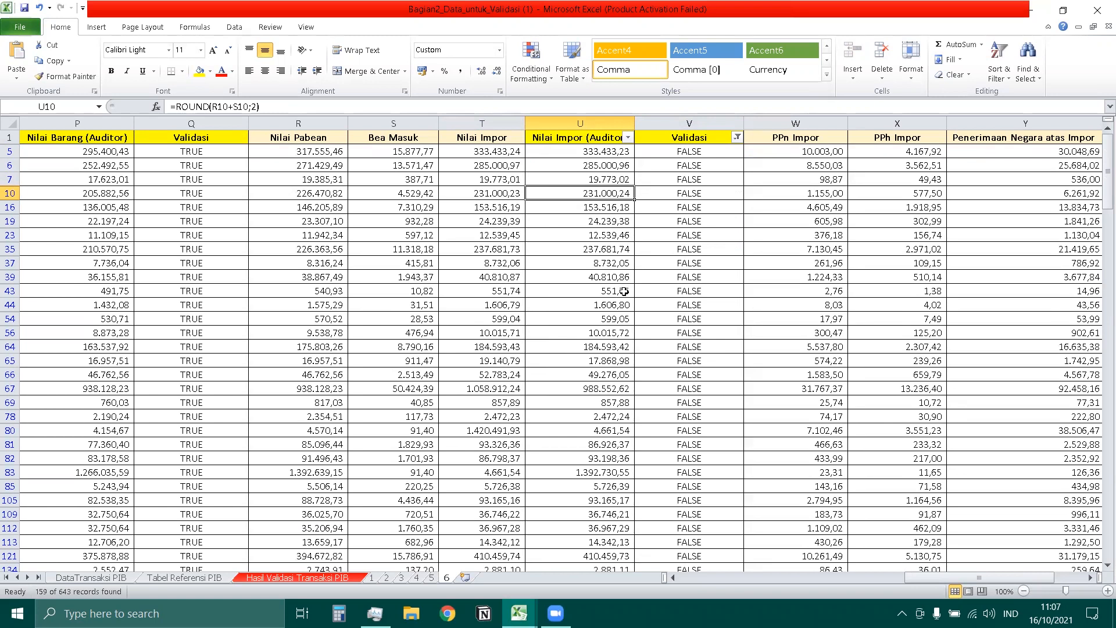
scroll(624, 290, "down", 9)
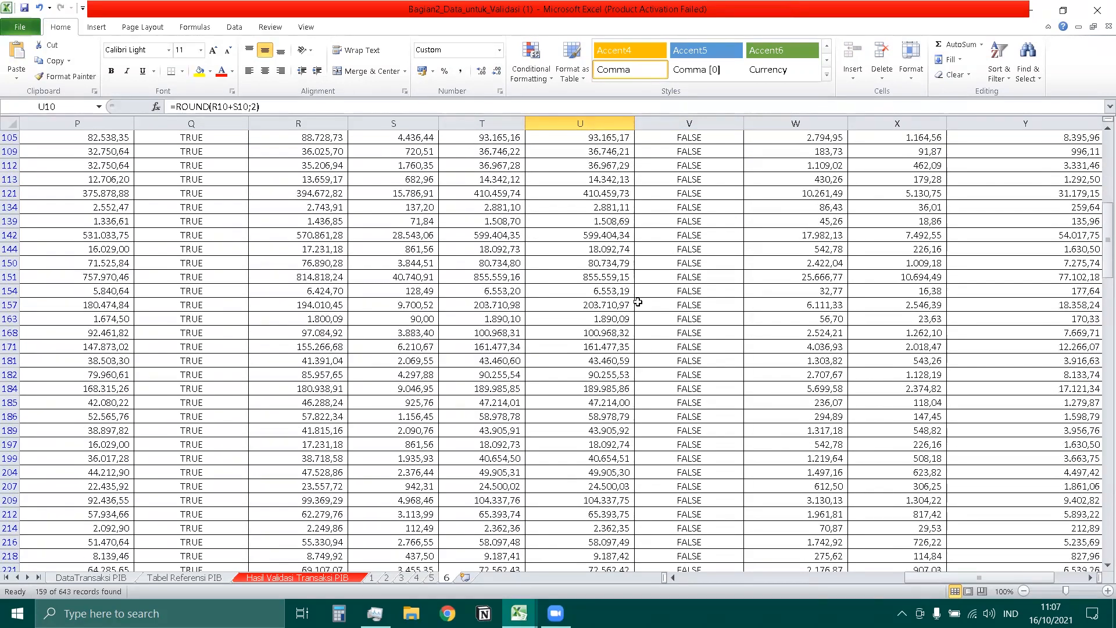
scroll(638, 302, "down", 9)
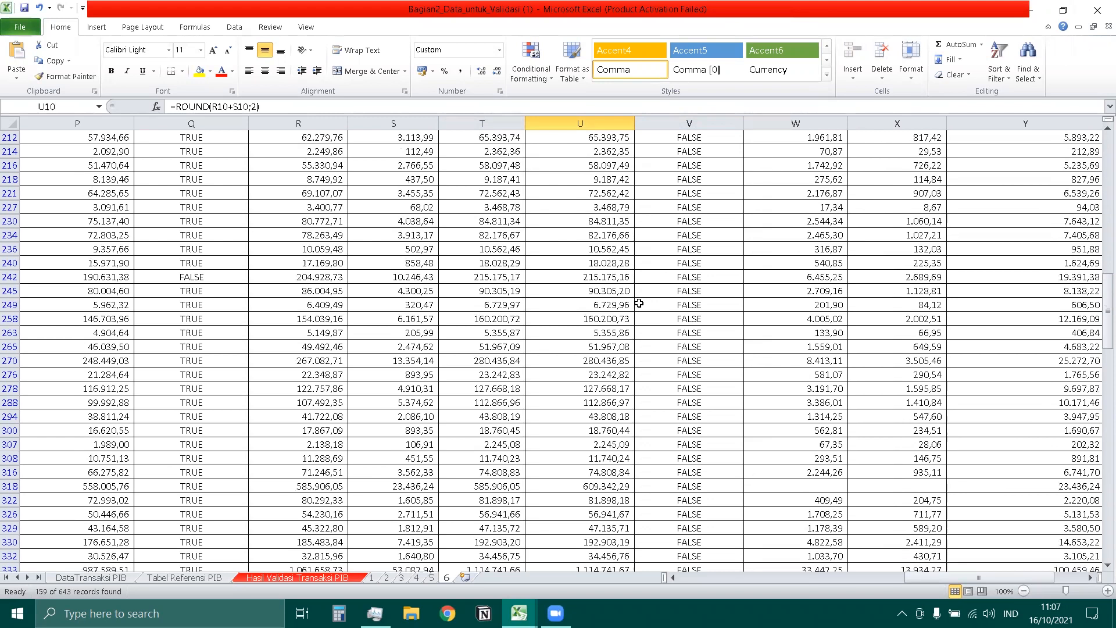
scroll(639, 303, "down", 8)
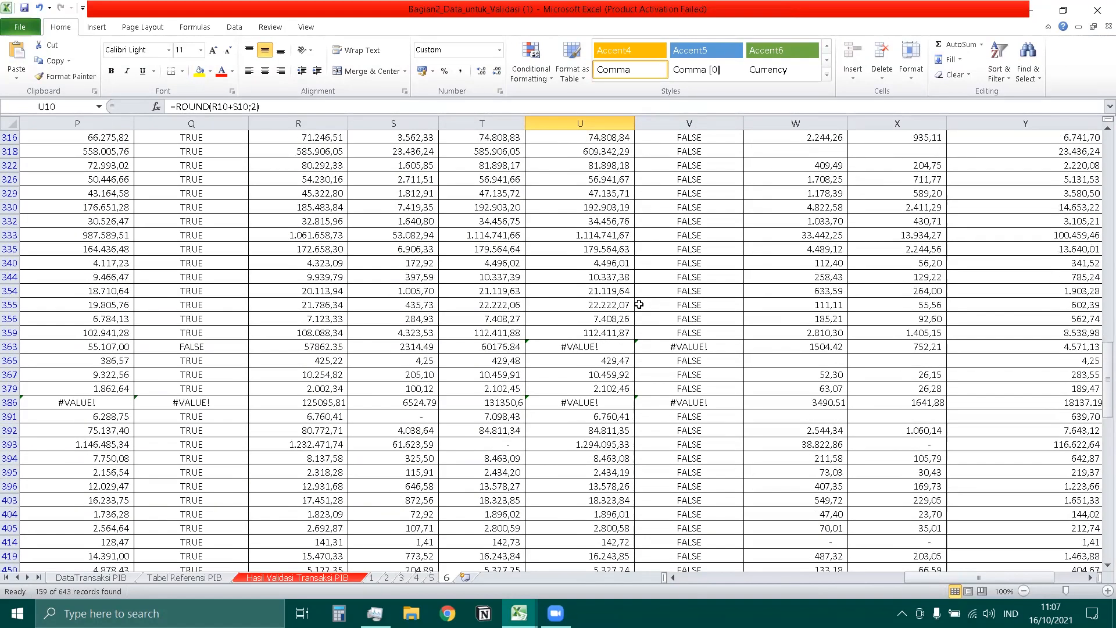
scroll(639, 304, "down", 14)
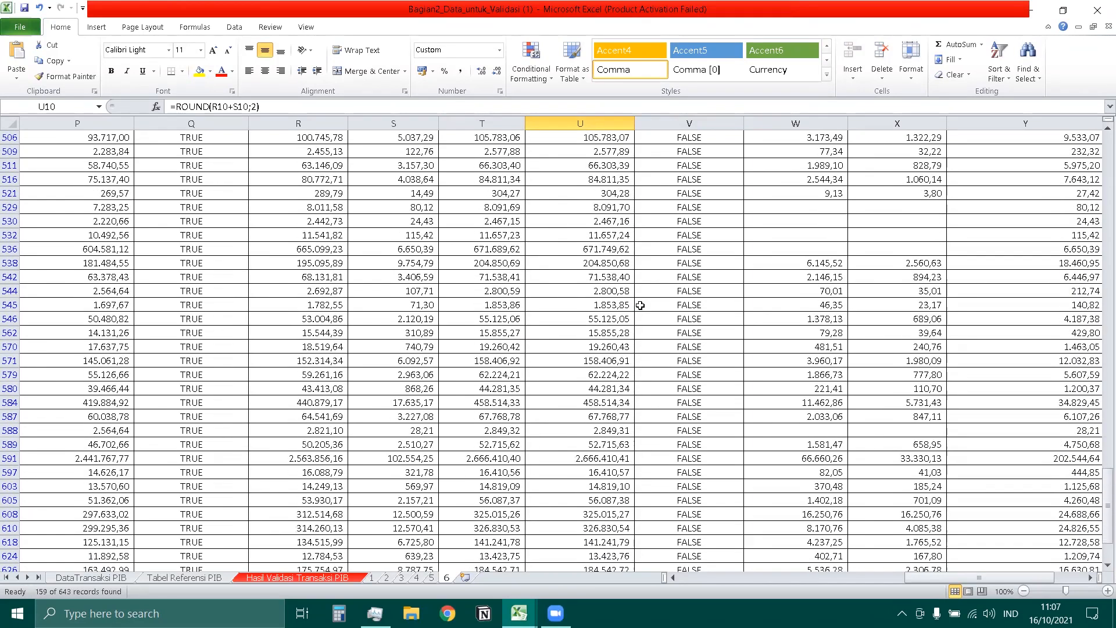
scroll(640, 305, "down", 2)
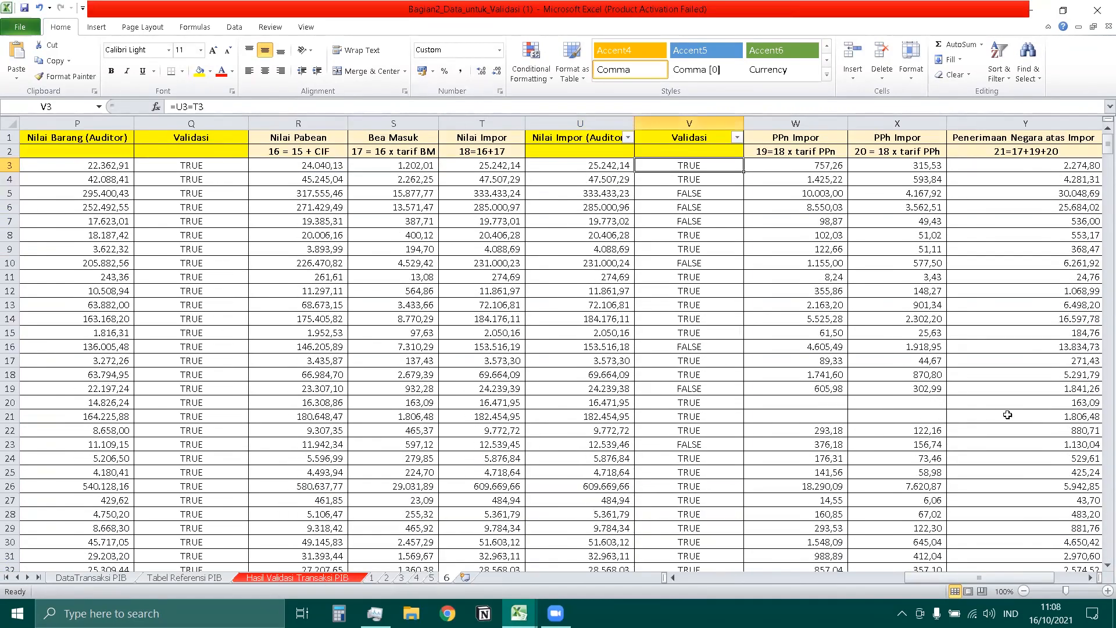
Review the list of required error types on the Hasil Validasi Transaksi PIB sheet and return to sheet 6
left_click_drag(986, 578, 1001, 578)
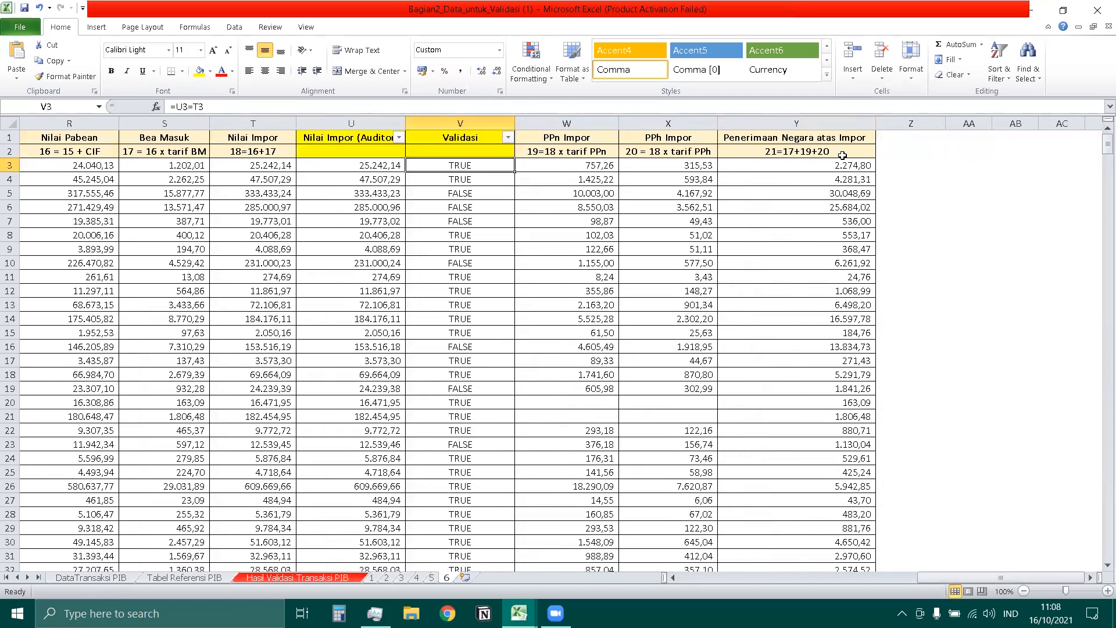
left_click(327, 577)
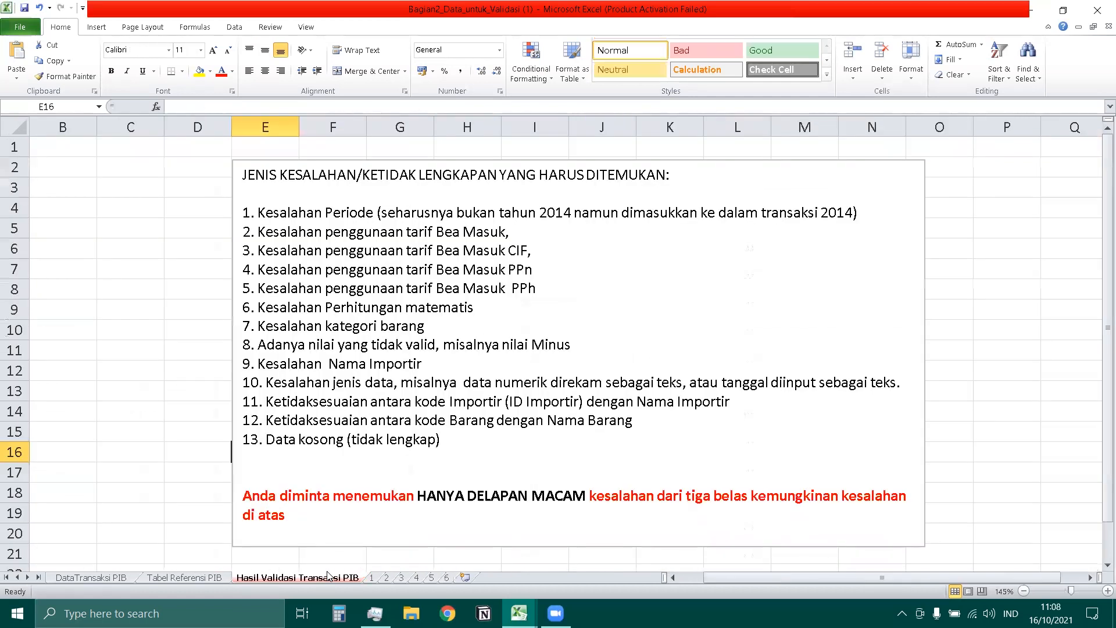
left_click(452, 577)
Add the header "Penerimaan Negara atas Impor (Auditor)" in Z1 and widen column Z to fit it
left_click(778, 137)
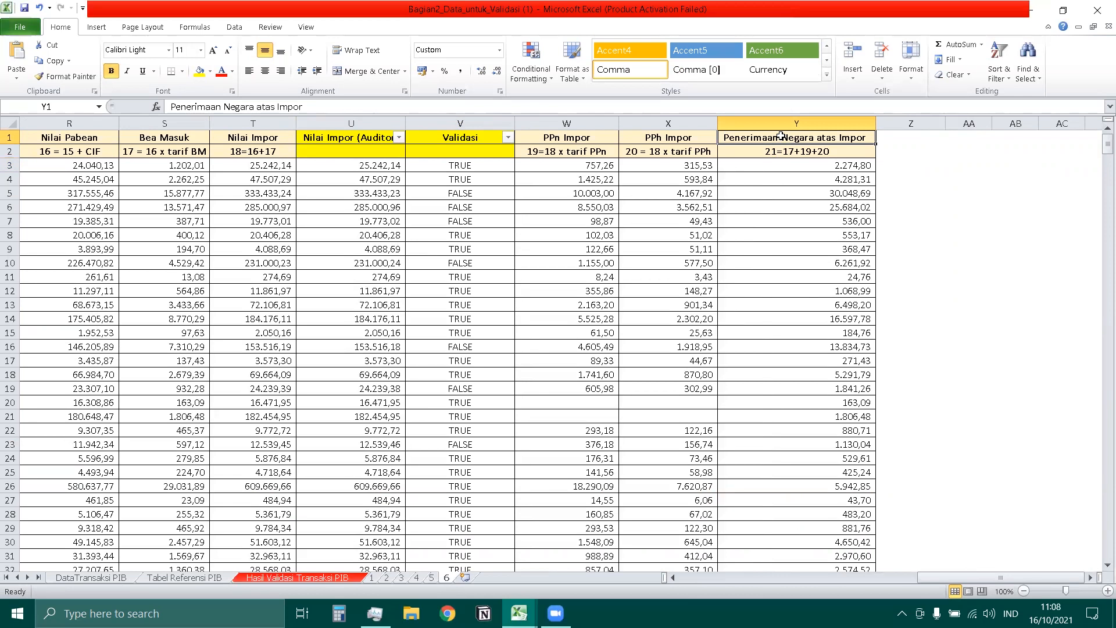
left_click(899, 124)
left_click(905, 137)
left_click(902, 152)
left_click(901, 137)
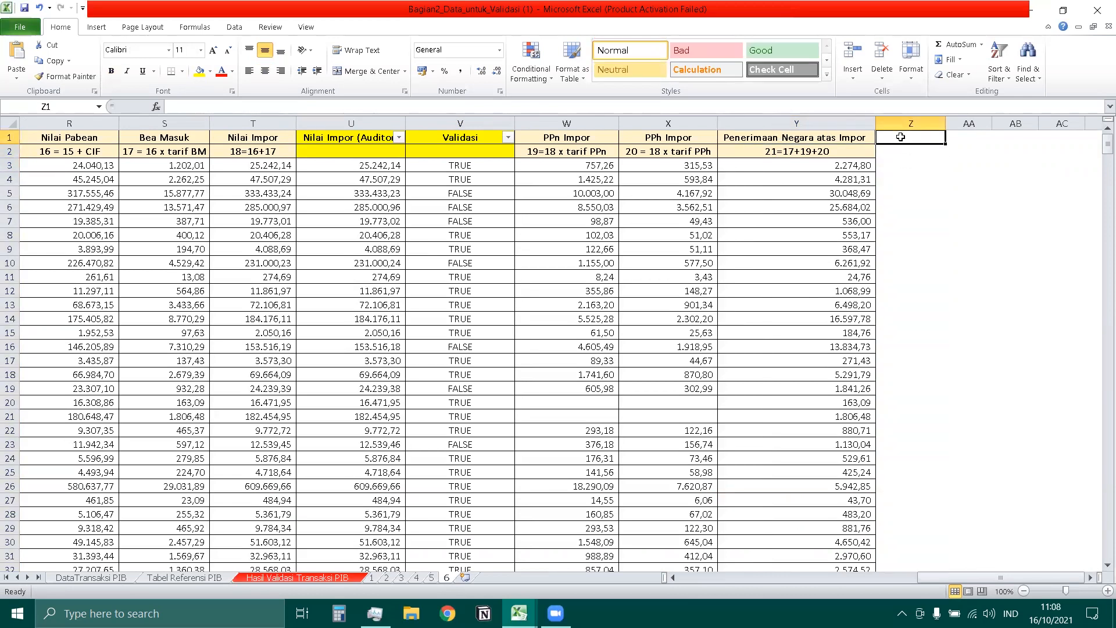
type("Penerima")
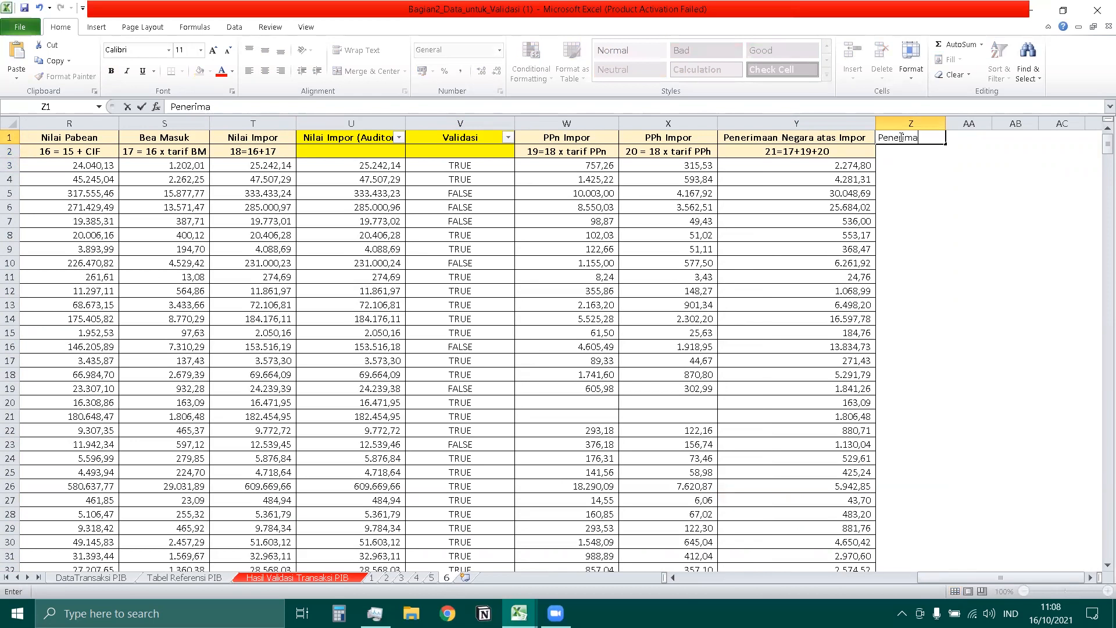
type("an Negara atas Impor (Auditior)")
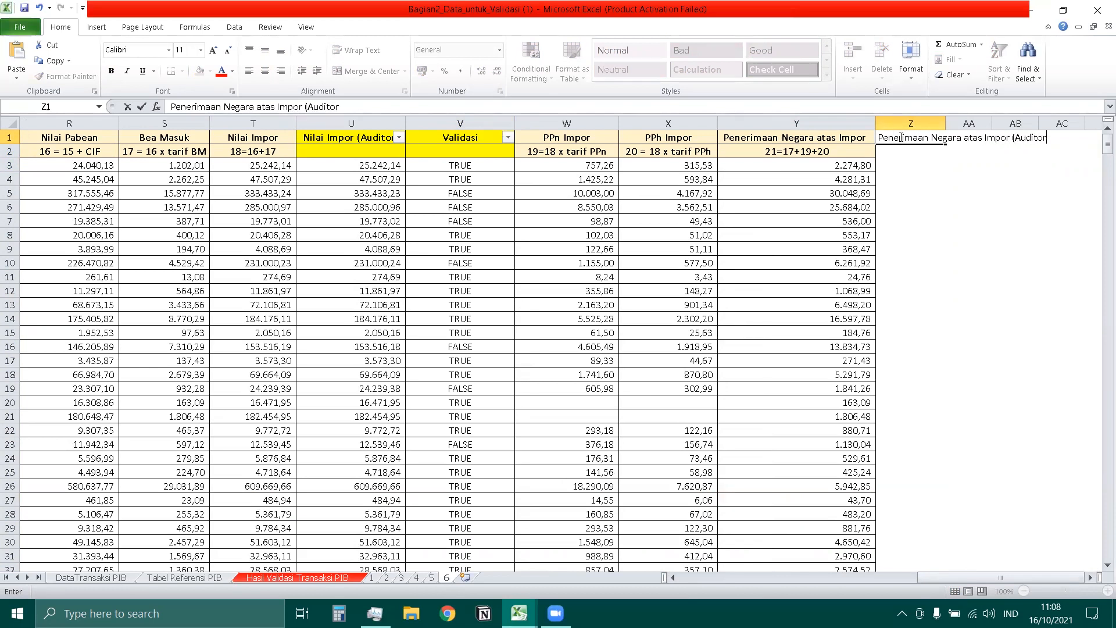
key("Return")
left_click_drag(946, 124, 1056, 124)
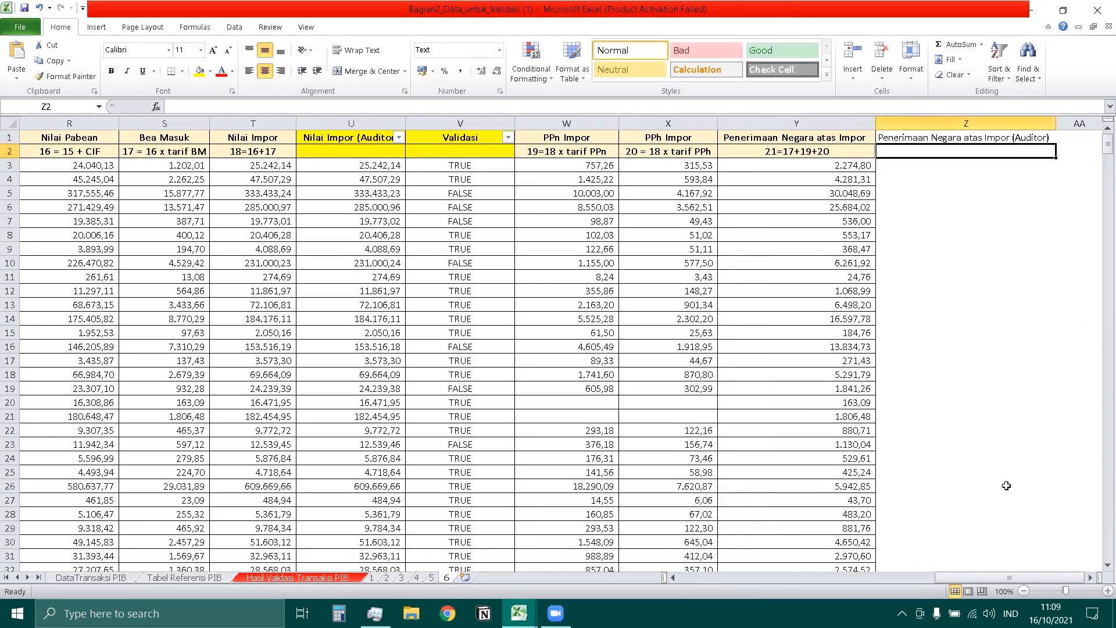
Enter a formula in Z3 that adds Bea Masuk, PPn Impor and PPh Impor as =S3+W3+X3
left_click(925, 164)
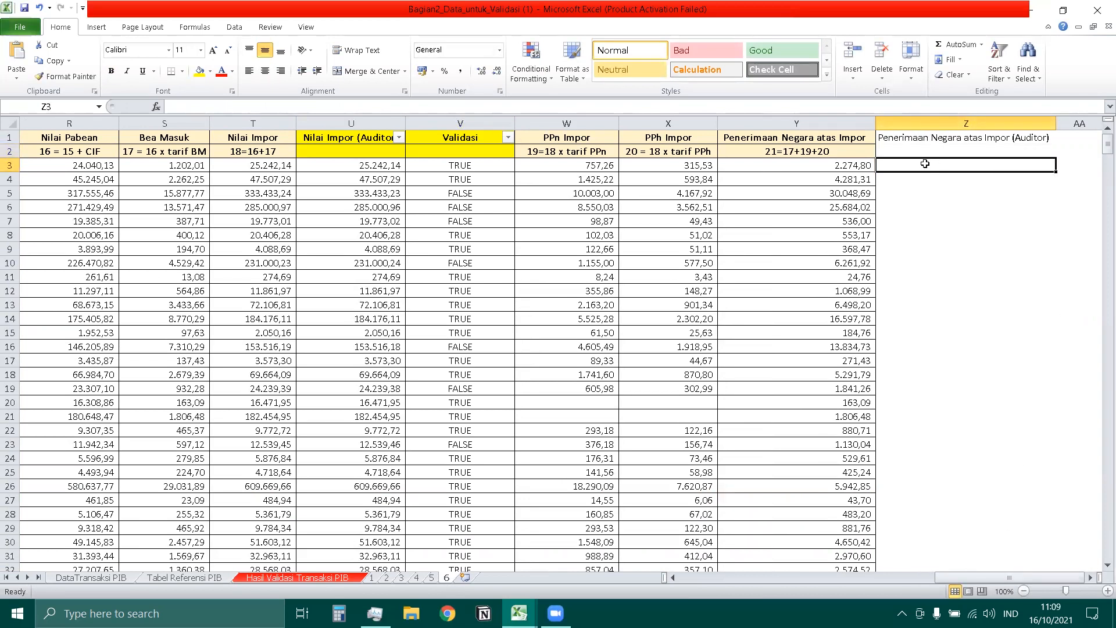
type("=")
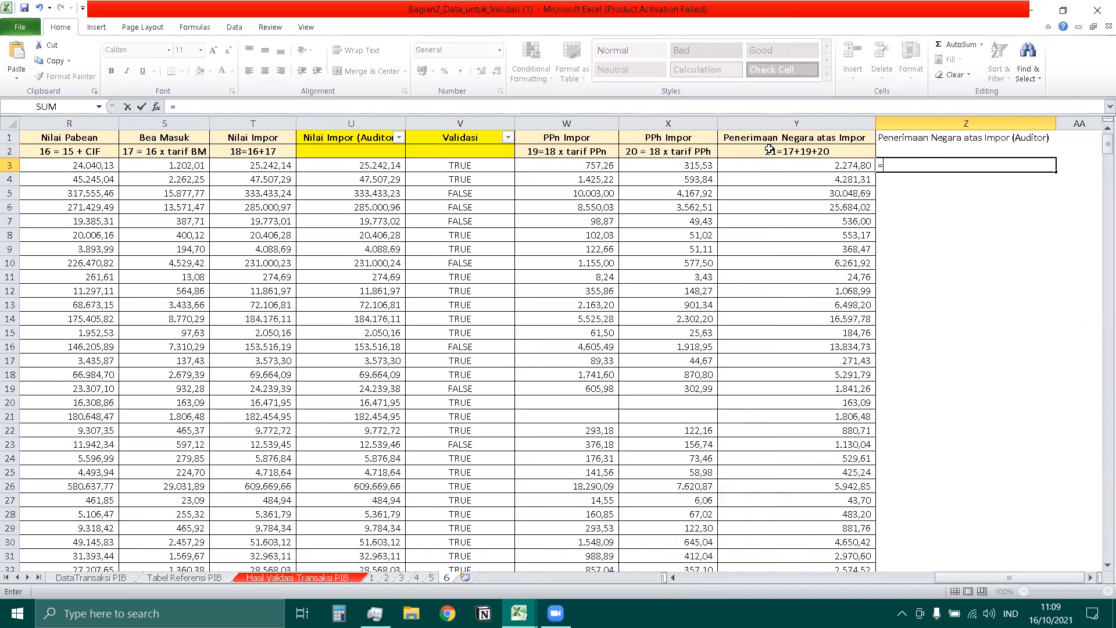
left_click(188, 167)
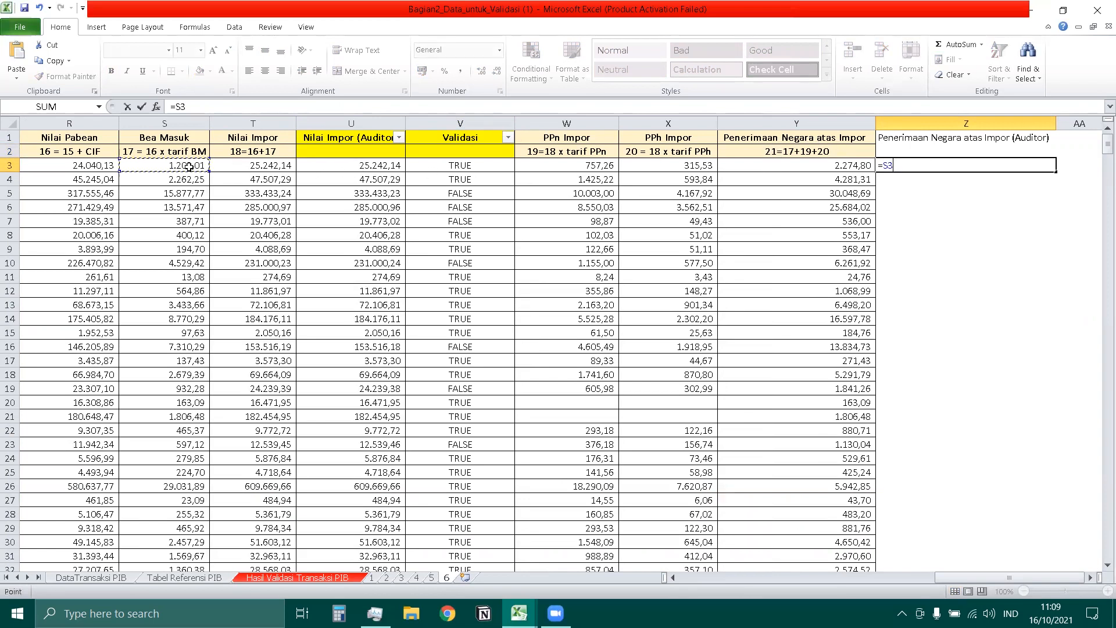
type("+")
left_click(583, 165)
type("+")
left_click(650, 168)
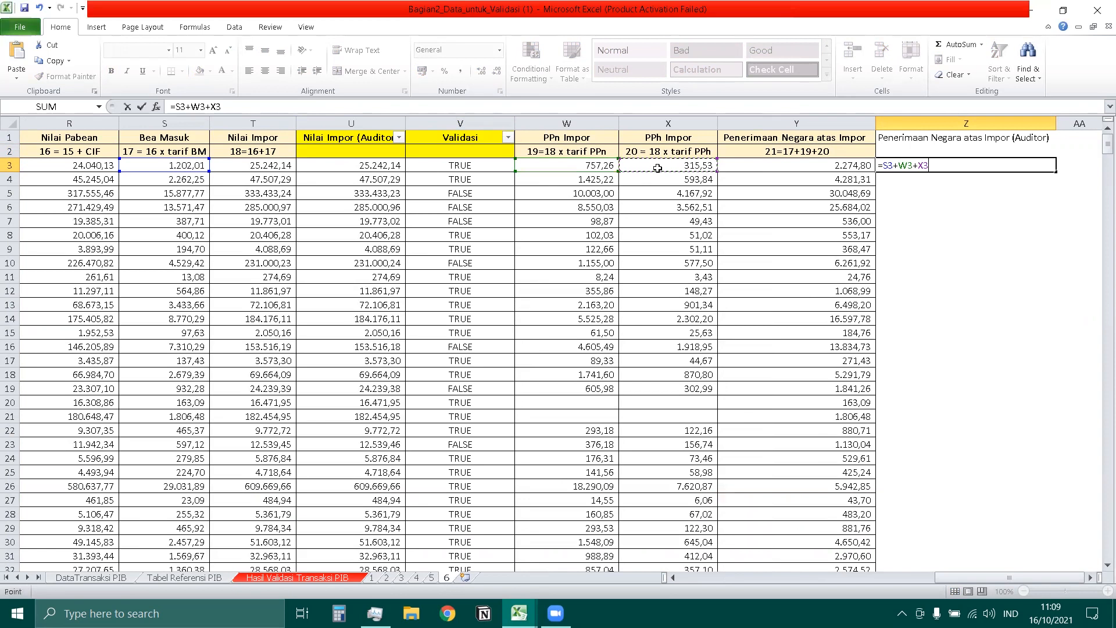
Round the Z3 sum to two decimals as =ROUND(S3+W3+X3;2) and fill it down all data rows
left_click(176, 107)
type("round")
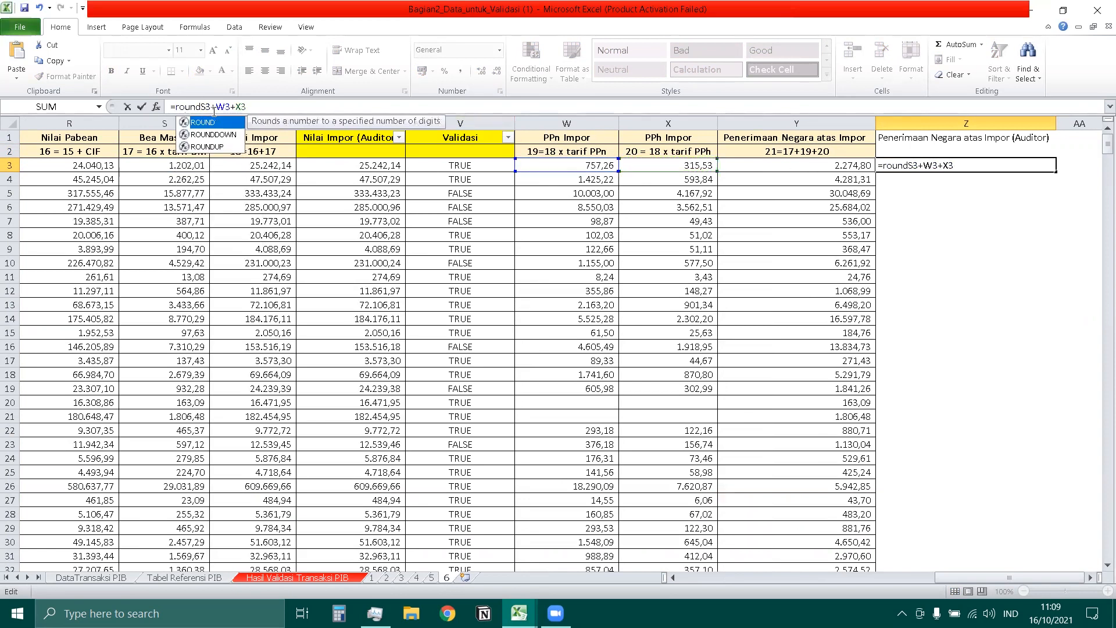
type("(")
left_click(278, 108)
type(";2")
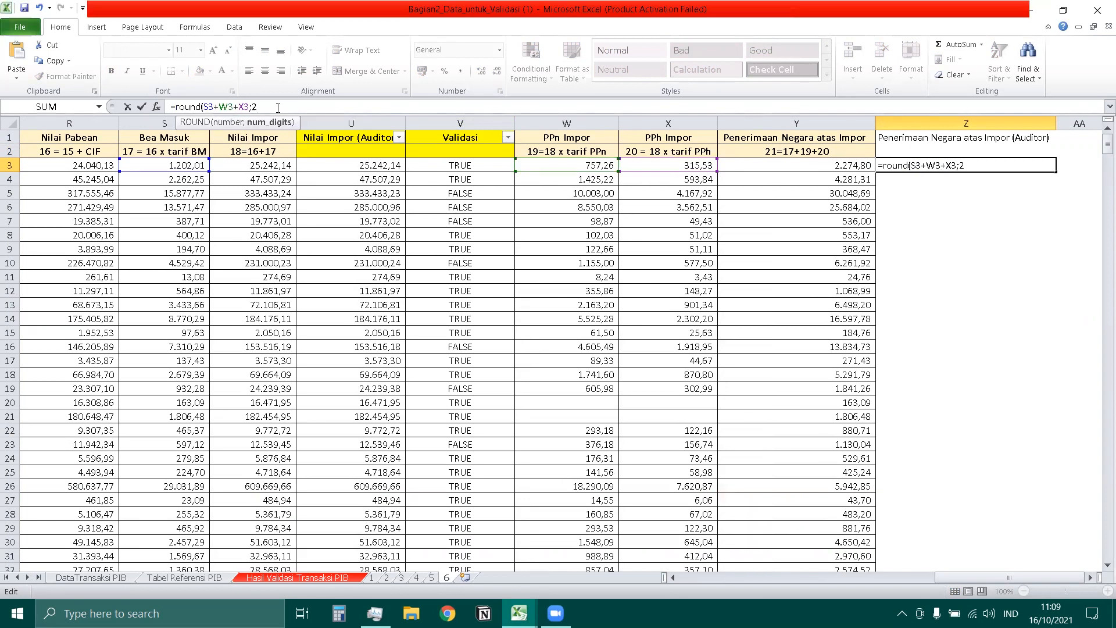
type(")")
key("ctrl+Return")
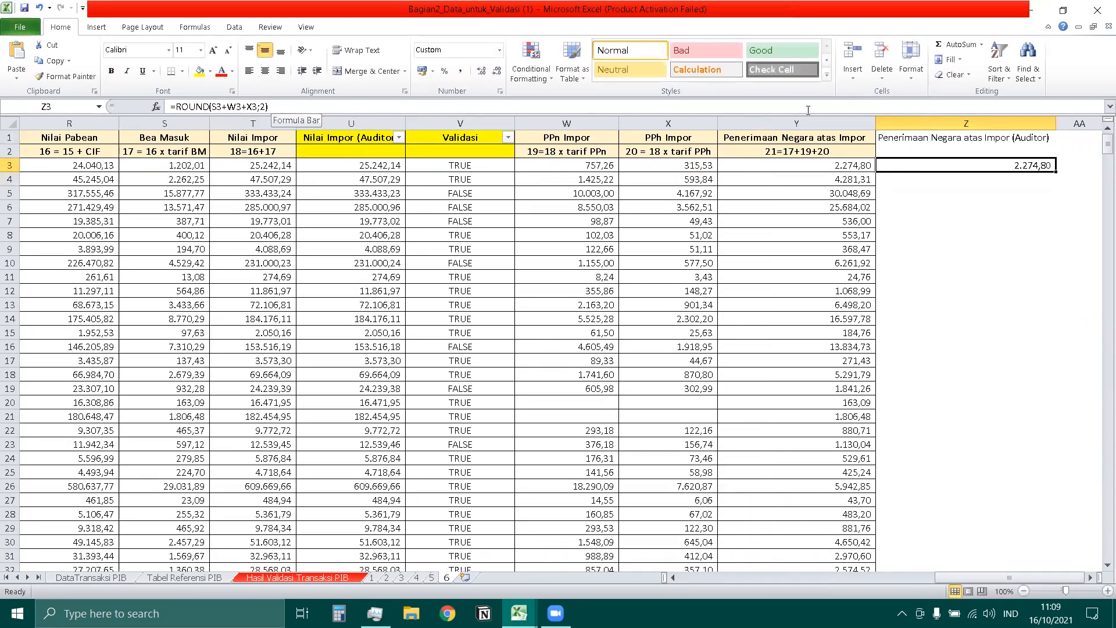
double_click(1056, 175)
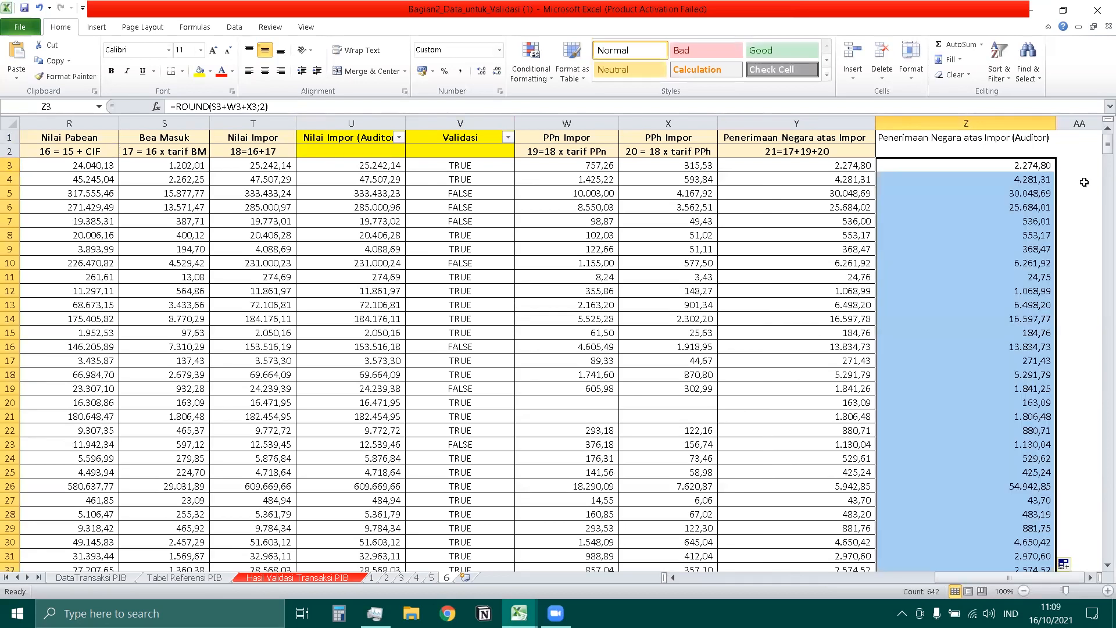
Add the header "Validasi" in AA1, beside the auditor's state revenue column
left_click(1080, 138)
type("Validasi")
key("Return")
Compare the auditor's and recorded Penerimaan Negara values with =Z3=Y3 in AA3, and fill the formula down all data rows
key("Left")
key("Down")
key("Right")
type("=")
key("Left")
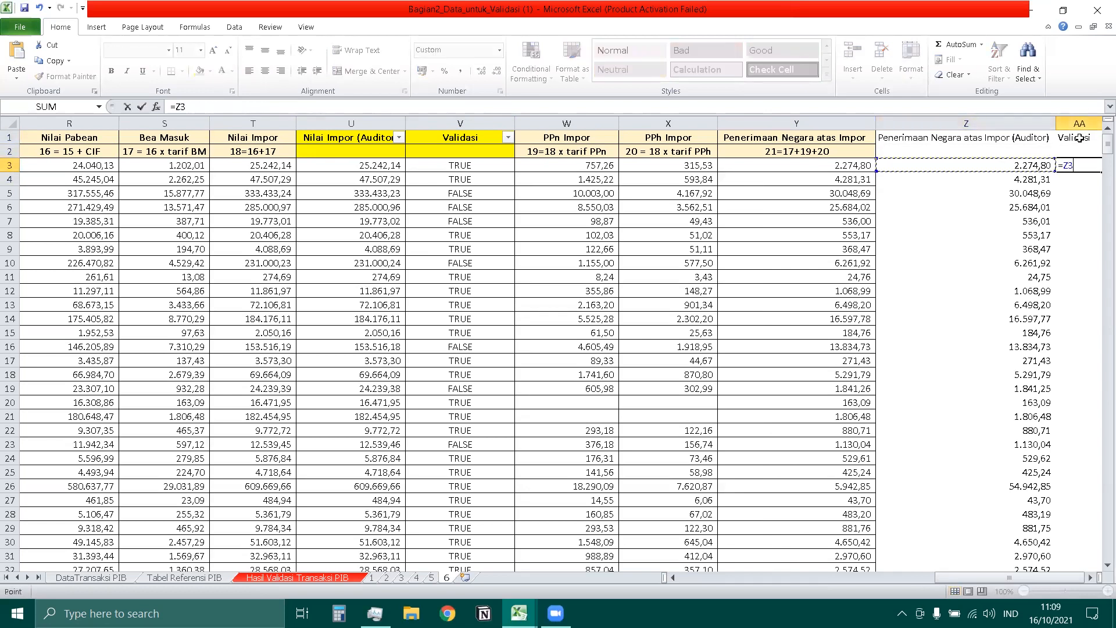
type("=")
key("Left")
key("Left")
key("Return")
left_click(1092, 577)
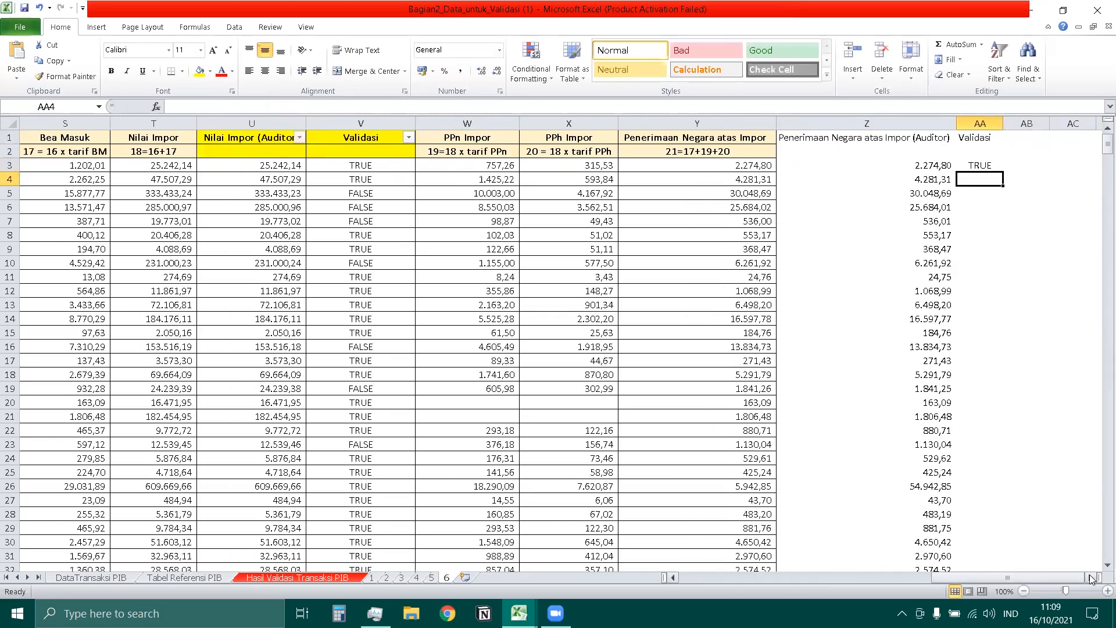
left_click(995, 167)
double_click(1003, 169)
left_click(1030, 234)
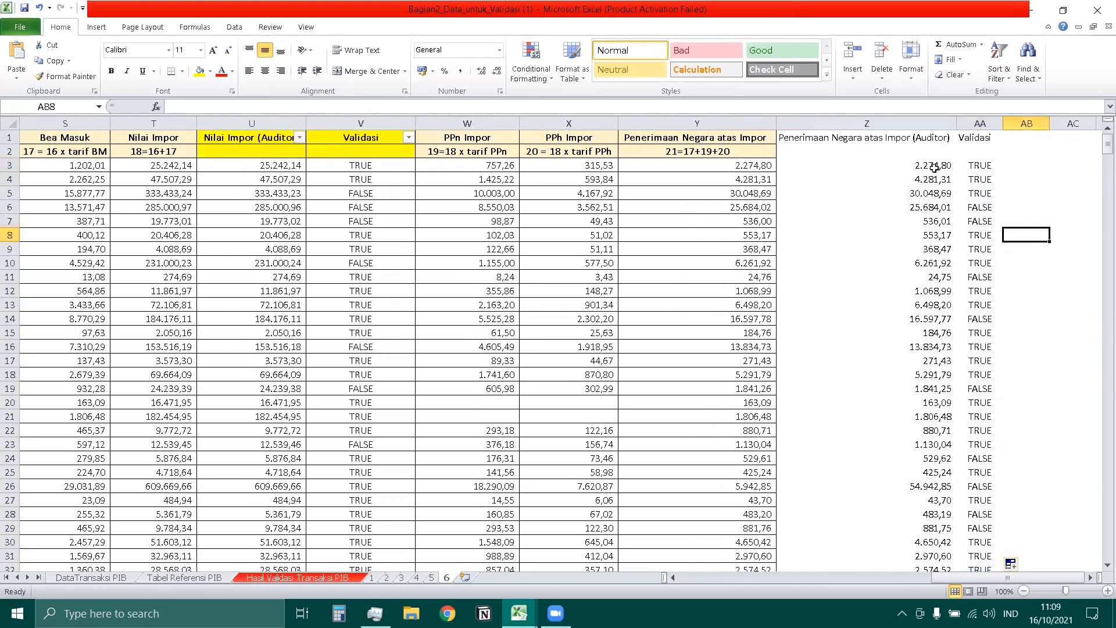
Compare the recorded and auditor values in row 6, and shade the new header cells Z1:AA2 yellow
left_click(986, 208)
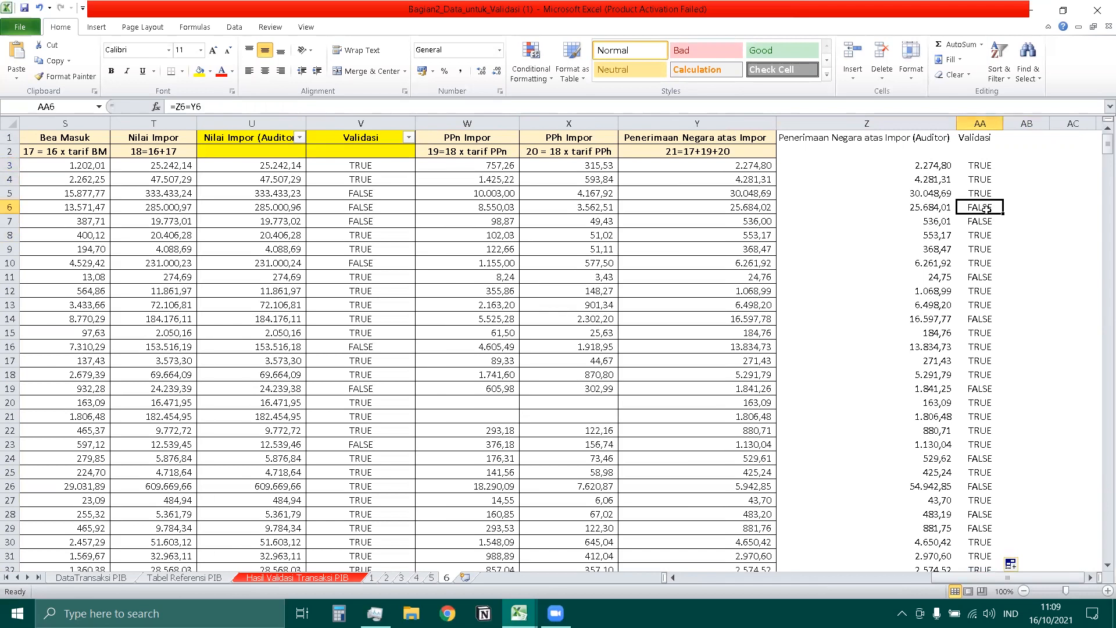
left_click(759, 209)
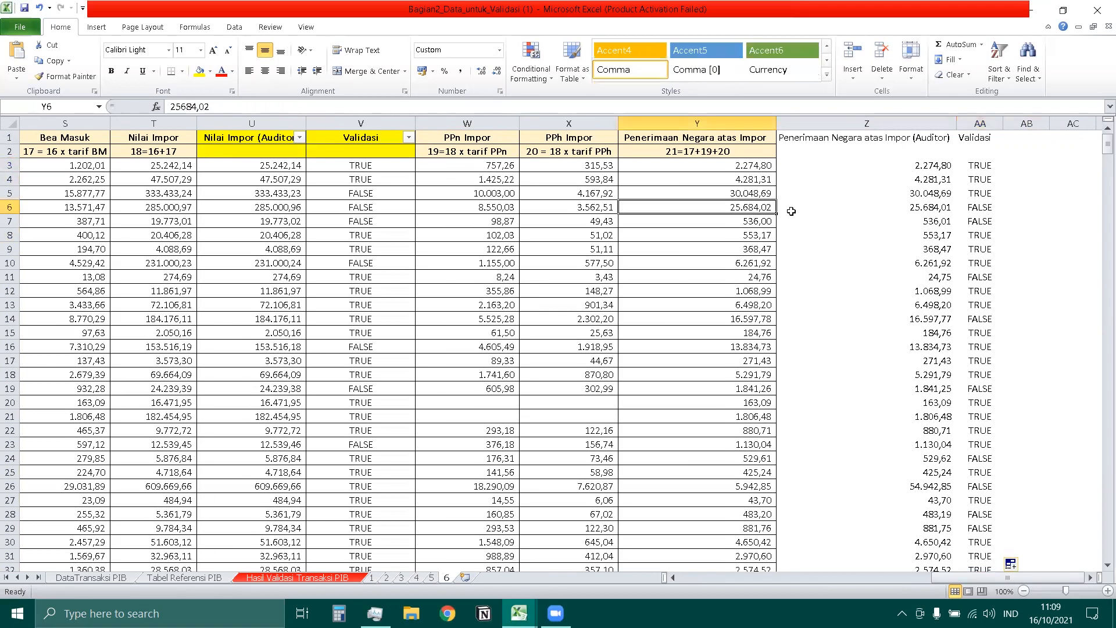
left_click(980, 208)
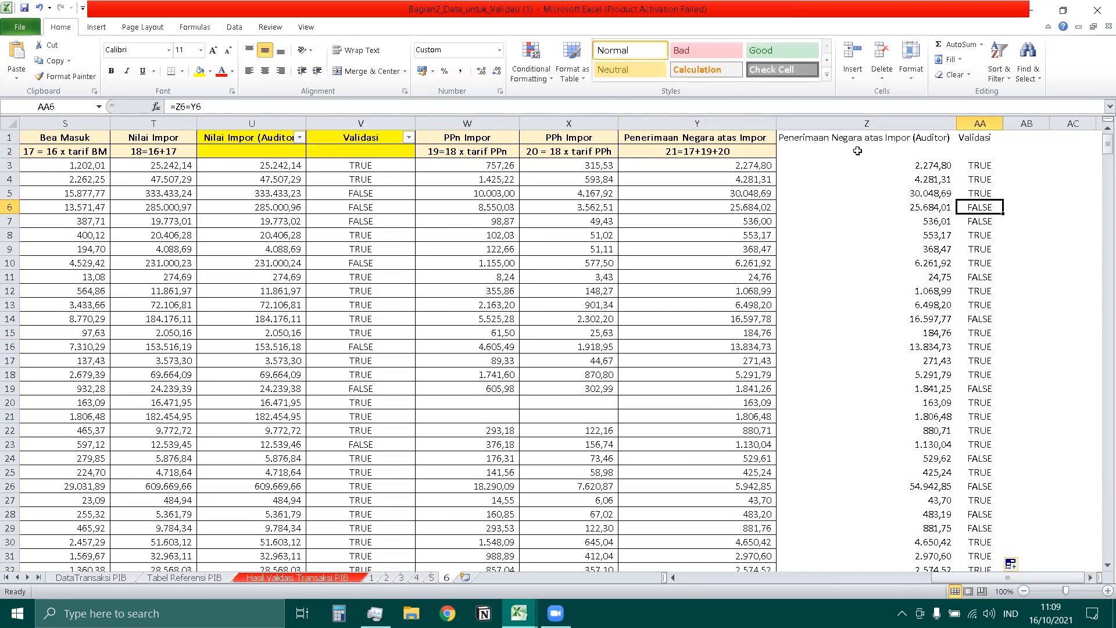
left_click_drag(860, 136, 982, 151)
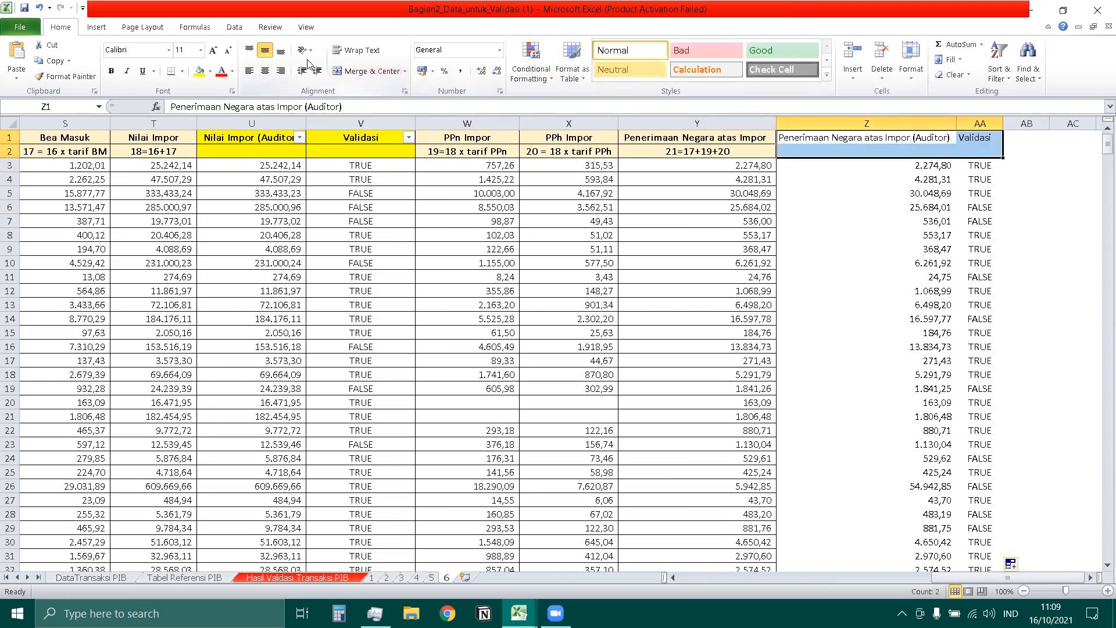
left_click(200, 70)
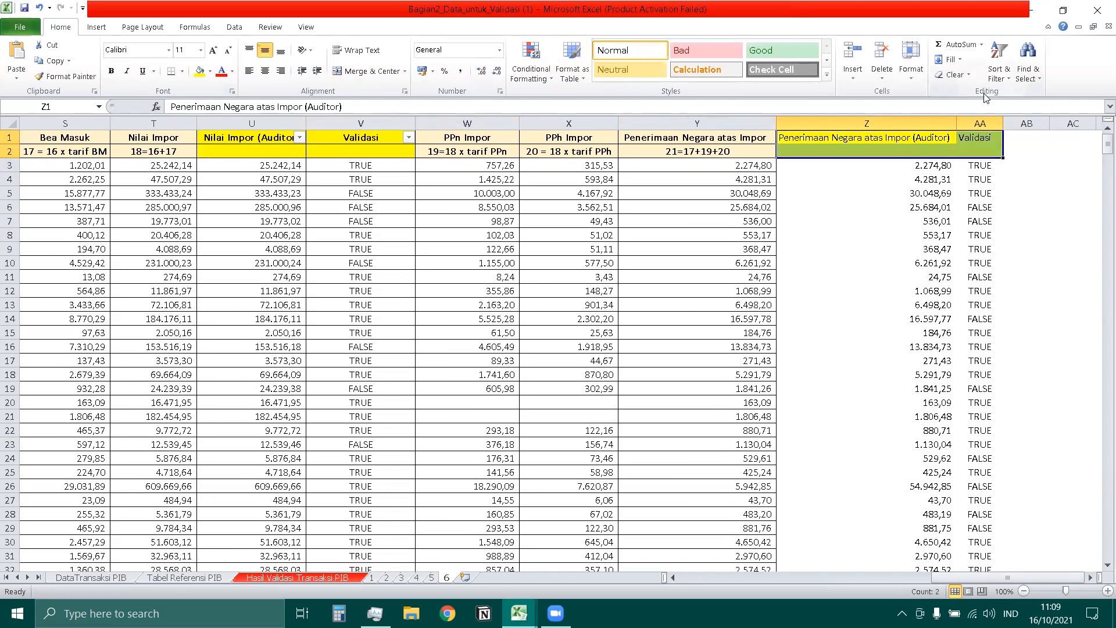
Remove the existing filter and apply a new one to the Penerimaan Negara (Auditor) and Validasi headers in Z1:AA2
left_click(1000, 78)
left_click(1018, 144)
left_click(998, 76)
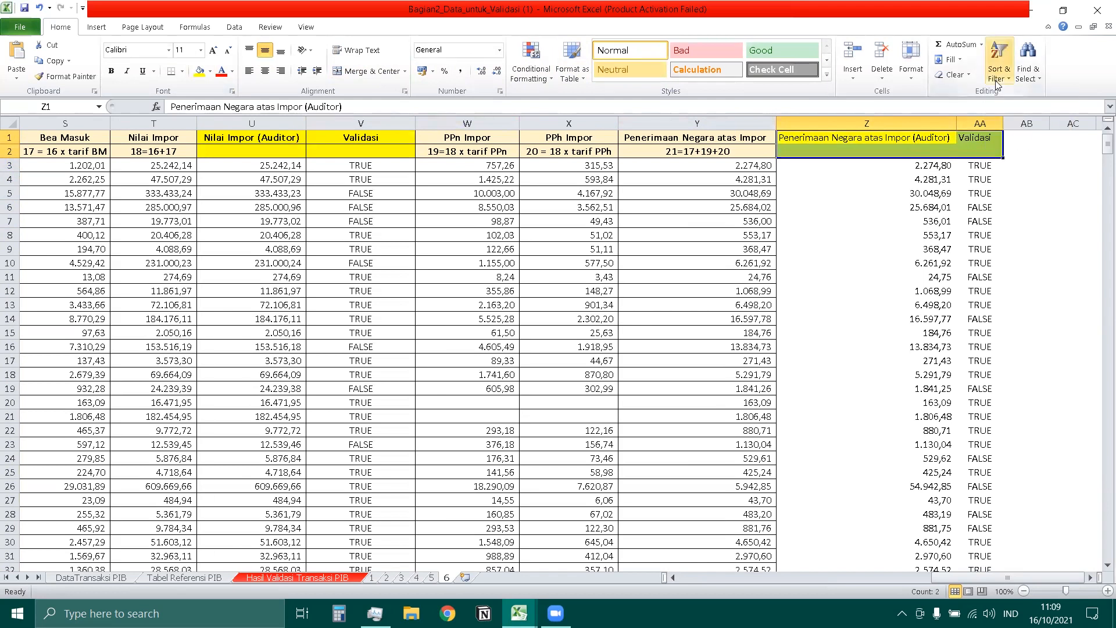
left_click(1019, 144)
Filter the Validasi column in AA to show only FALSE and #VALUE! rows, and look through the mismatches
left_click(996, 137)
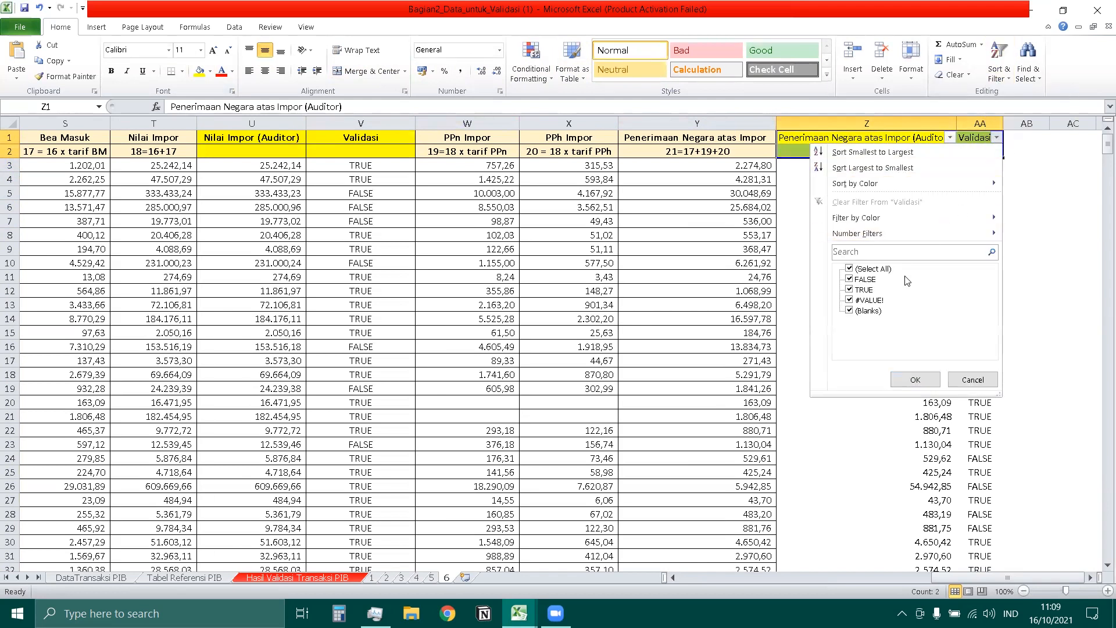
left_click(860, 291)
left_click(866, 311)
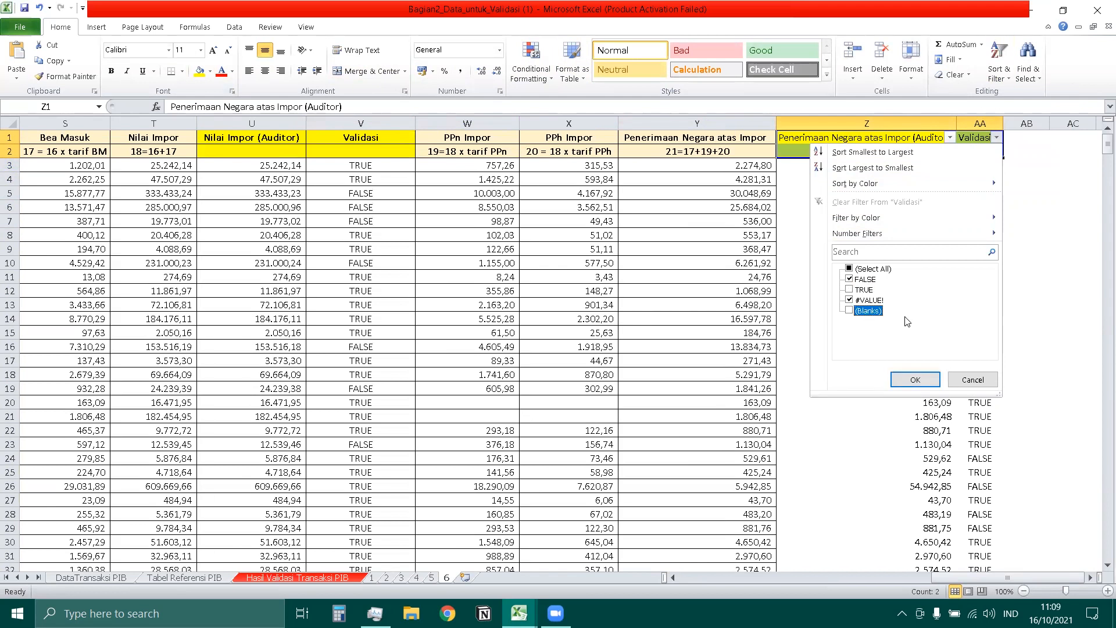
left_click(915, 379)
scroll(962, 308, "down", 10)
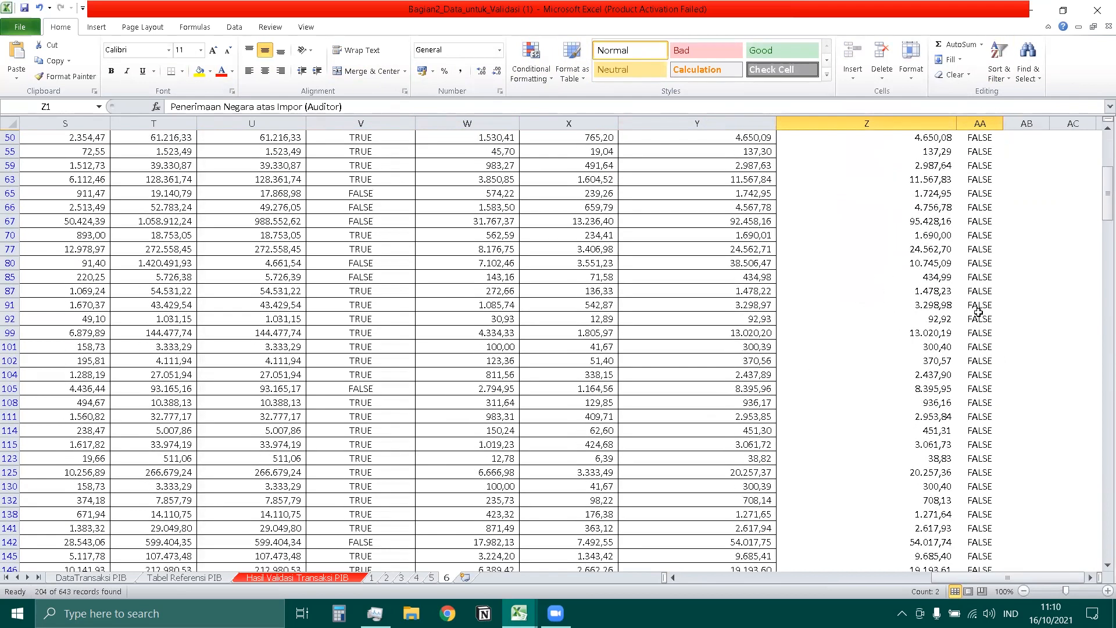
left_click_drag(1101, 210, 1098, 153)
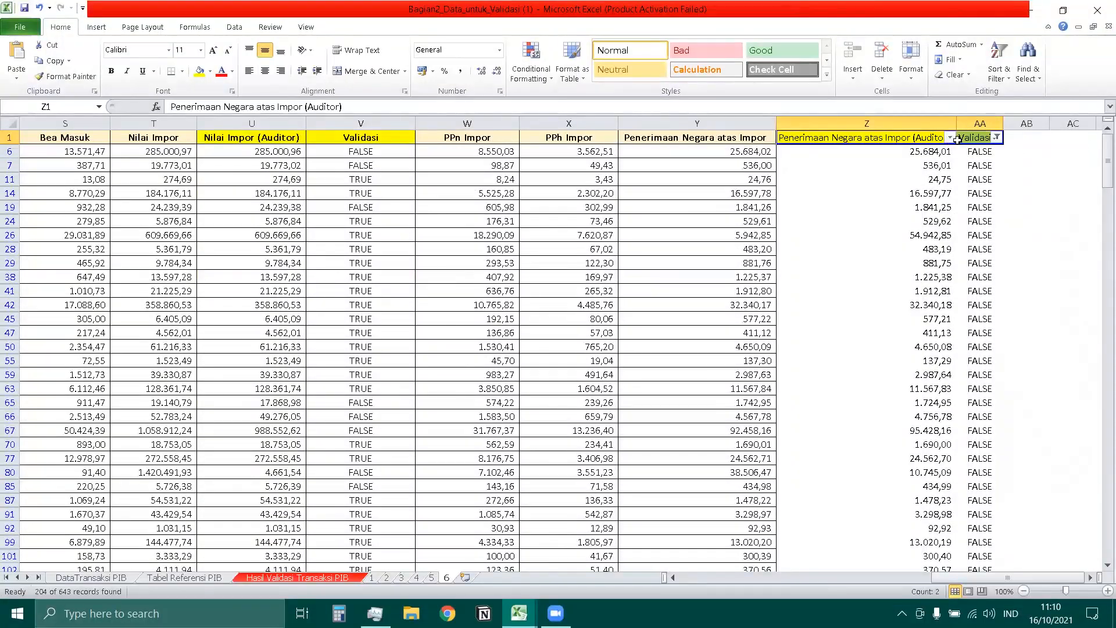
Reset the Validasi column's filter to select all values so every row is shown again
left_click(998, 137)
left_click(858, 269)
left_click(915, 379)
left_click(988, 261)
left_click(988, 207)
left_click(521, 613)
left_click(521, 550)
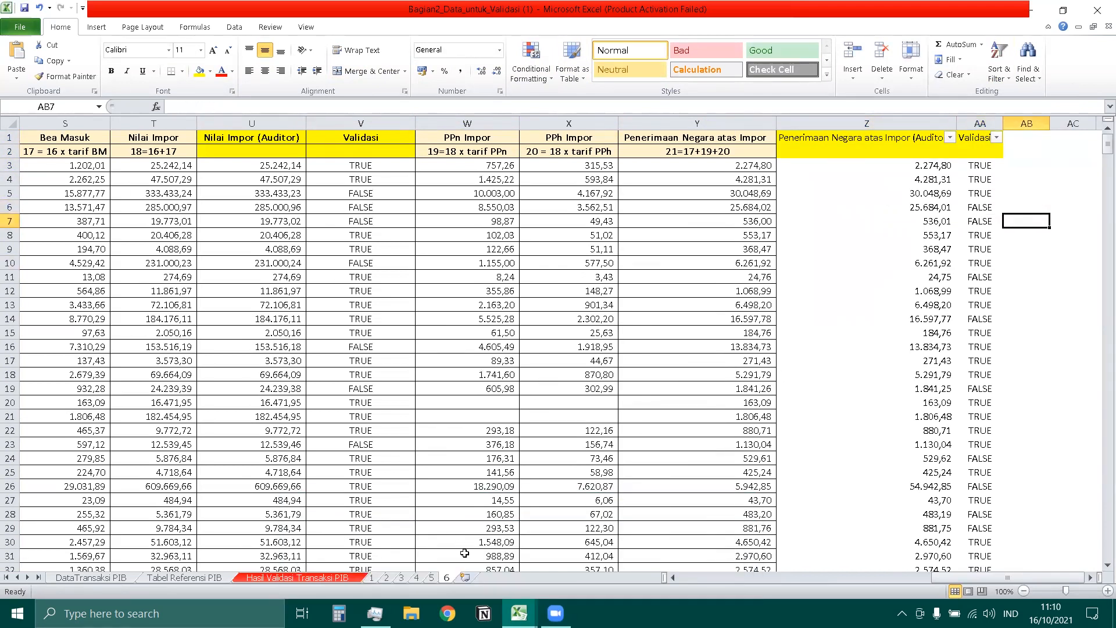
Create a copy of the DataTransaksi PIB sheet at the end of the workbook
left_click(93, 578)
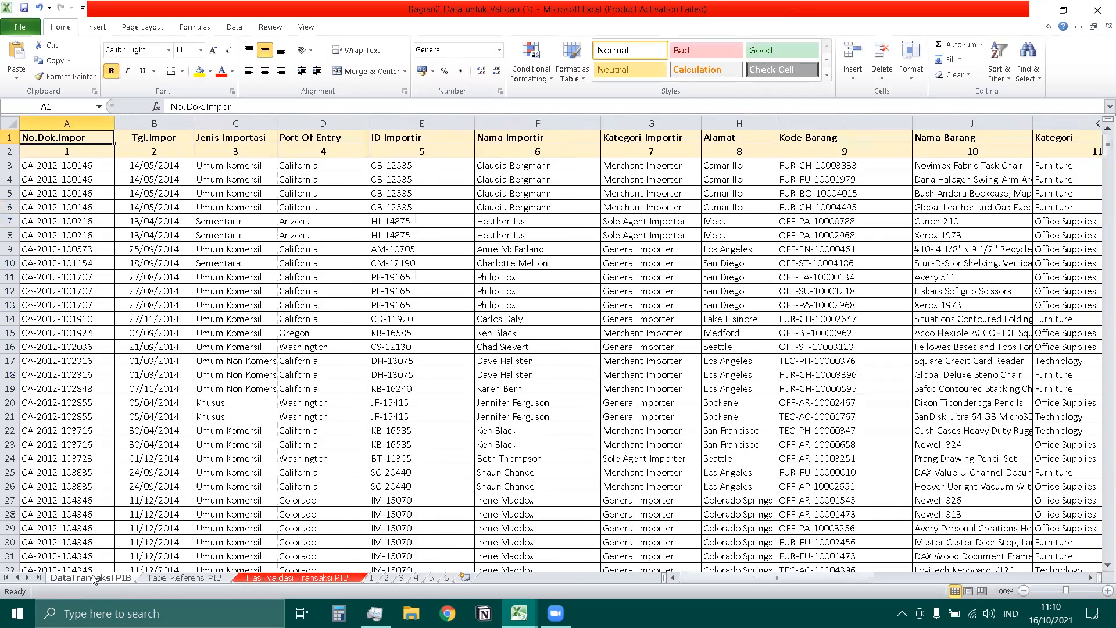
right_click(93, 577)
left_click(149, 465)
left_click(68, 506)
left_click(67, 522)
left_click(149, 542)
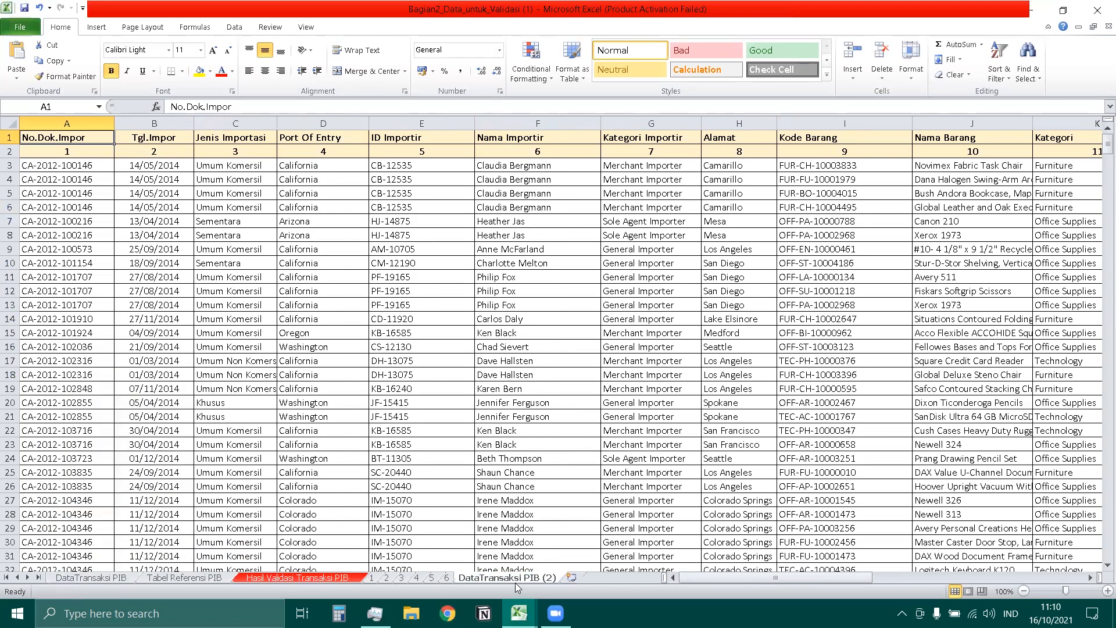
Rename the copied DataTransaksi PIB (2) sheet as 7
right_click(516, 580)
left_click(558, 452)
type("7")
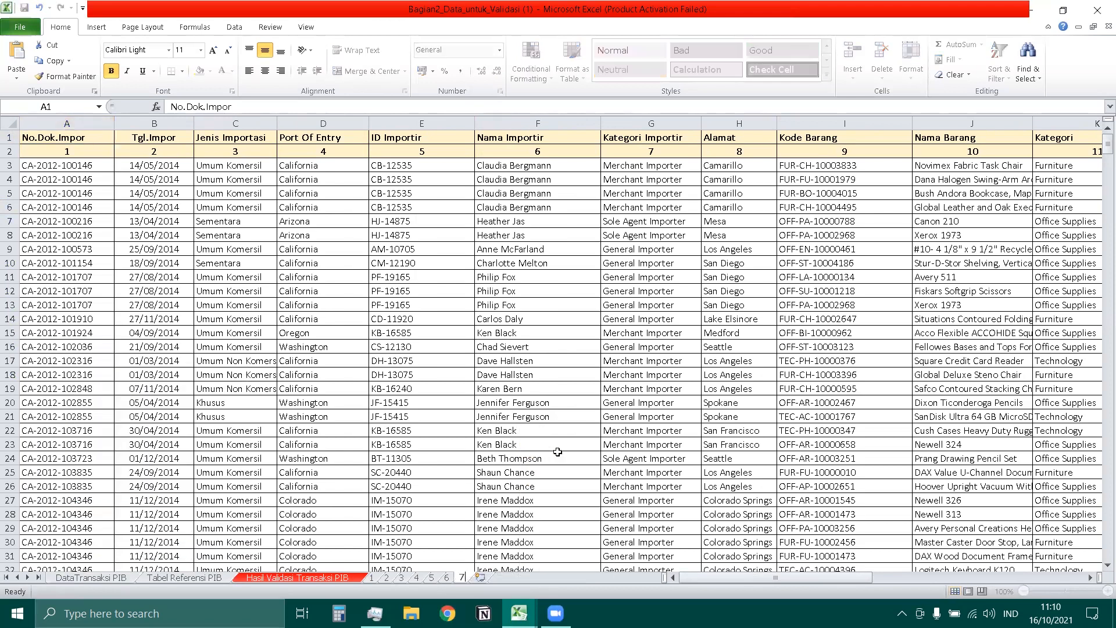
key("Return")
Review the error types on Hasil Validasi Transaksi PIB, and examine the goods category and sub-category columns on sheet 7
left_click(318, 577)
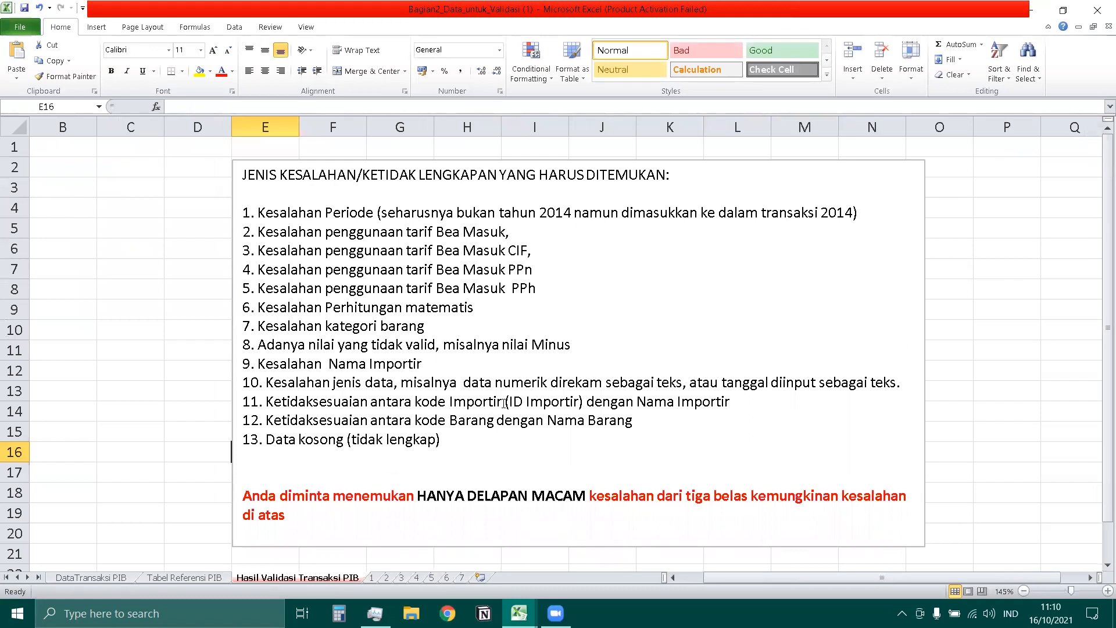
left_click(462, 577)
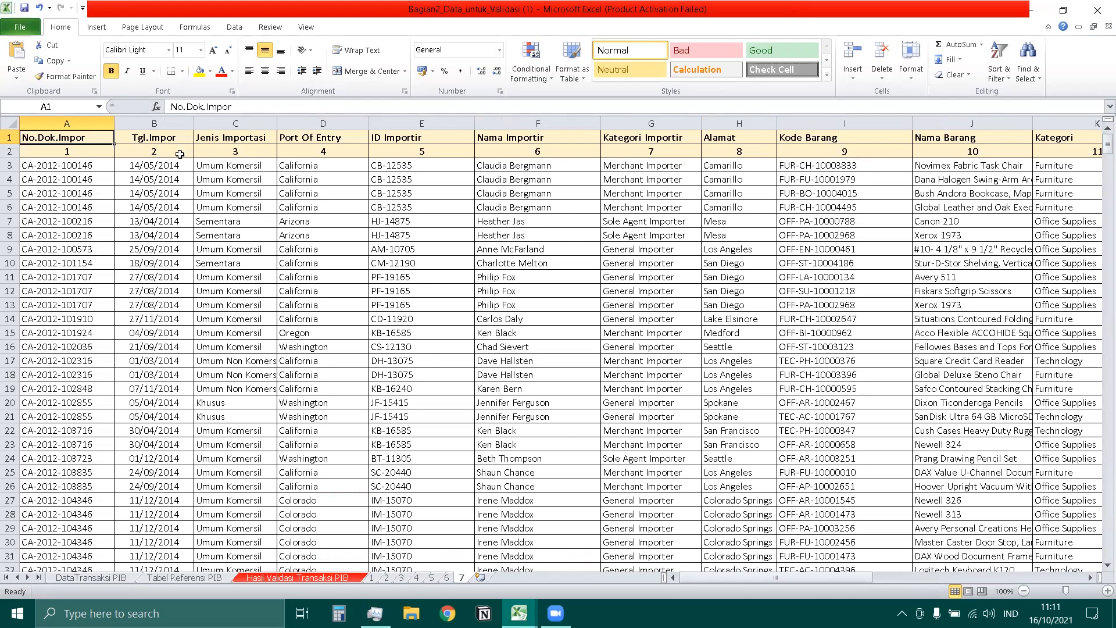
left_click(1058, 164)
left_click_drag(849, 577, 959, 576)
left_click(727, 162)
left_click(692, 166)
left_click(506, 166)
left_click(544, 234)
Insert an entire new column before the Harga column on sheet 7
left_click(657, 138)
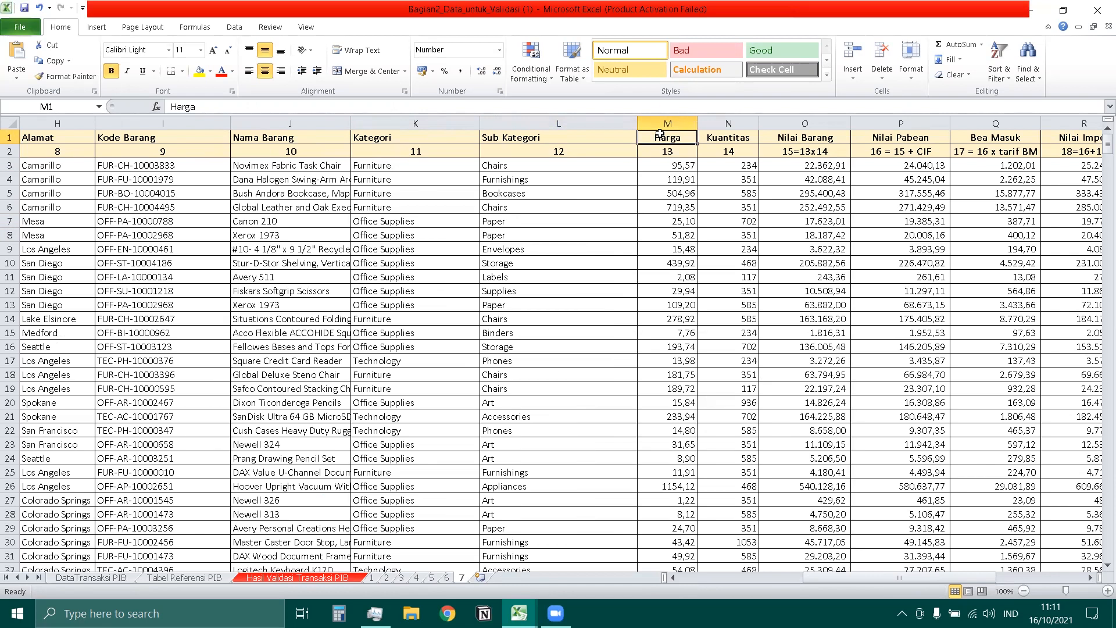
right_click(660, 136)
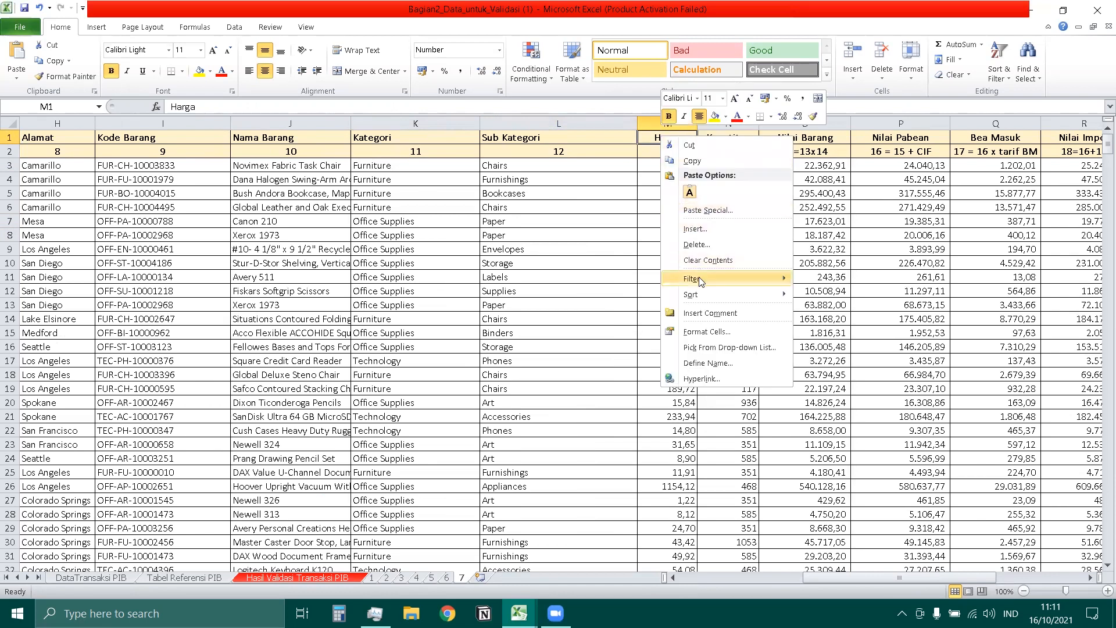
left_click(692, 229)
left_click(653, 253)
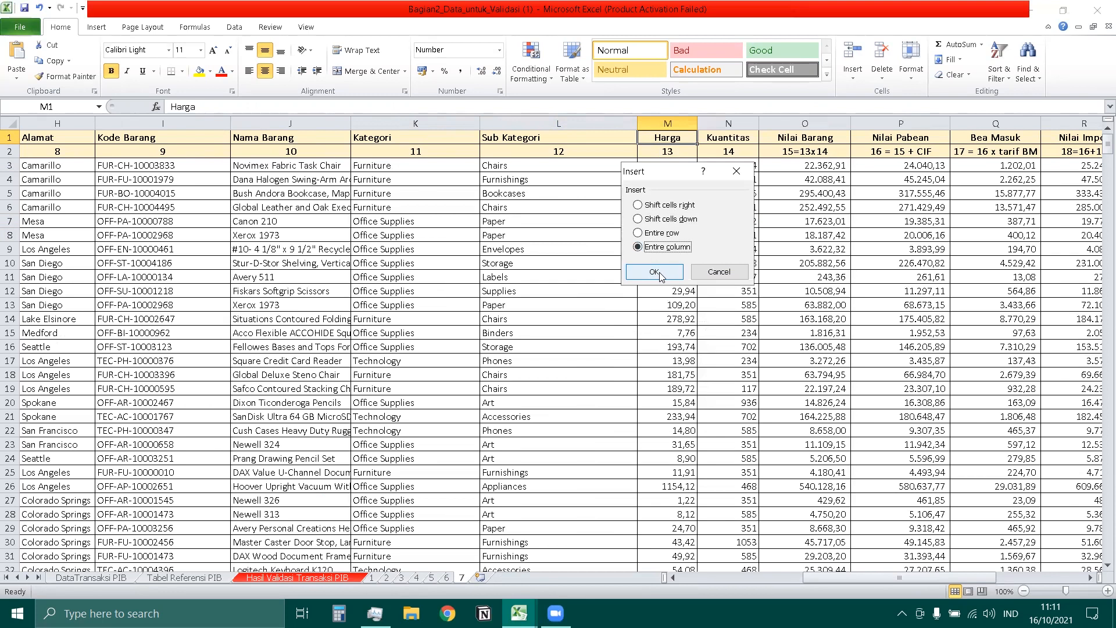
left_click(660, 272)
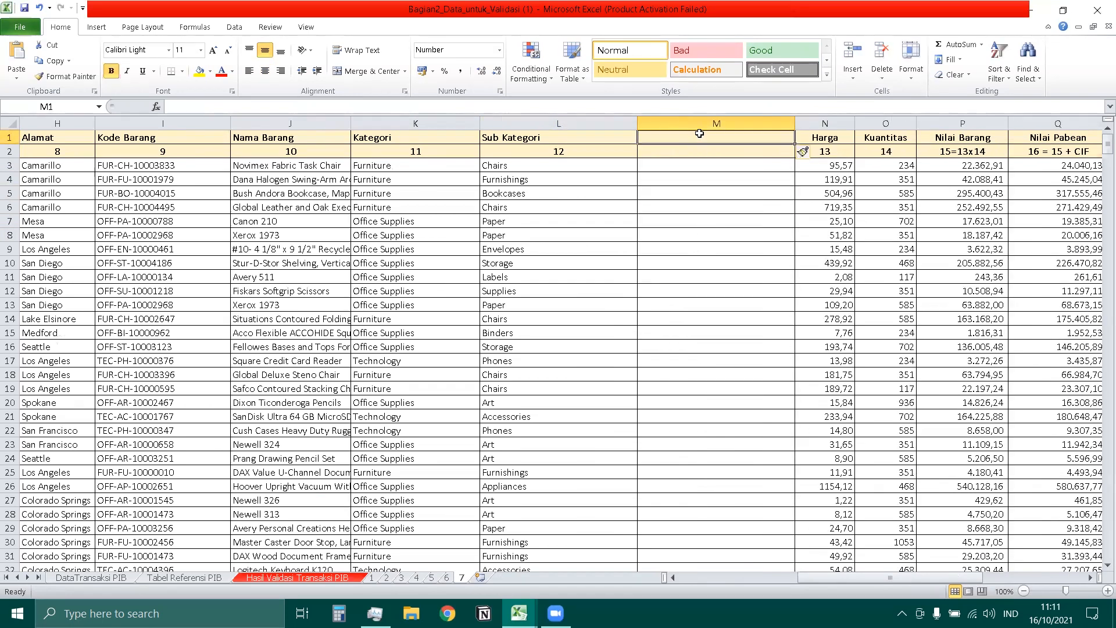
Enter Validasi as the header of the new column in cell M1
type("Kate")
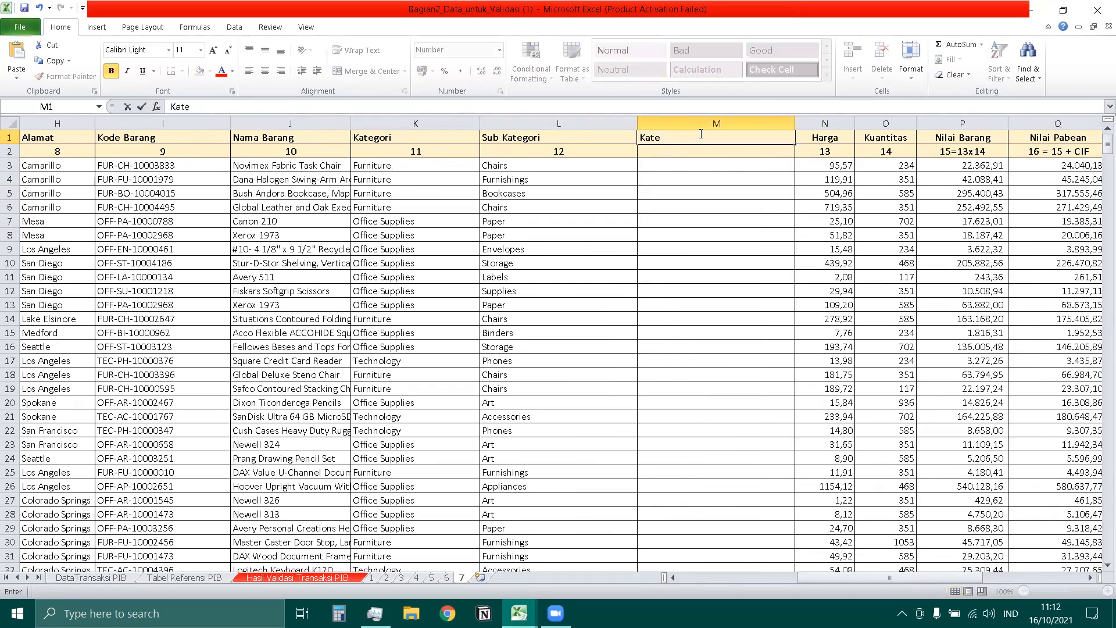
type("fo")
key("BackSpace")
key("BackSpace")
type("go")
key("BackSpace")
key("BackSpace")
key("BackSpace")
type("Validasi")
key("Return")
Build a VLOOKUP in M3 that finds K3 in 'Tabel Referensi PIB'!B2:C19, returning column 1 with exact match (FALSE)
left_click(663, 161)
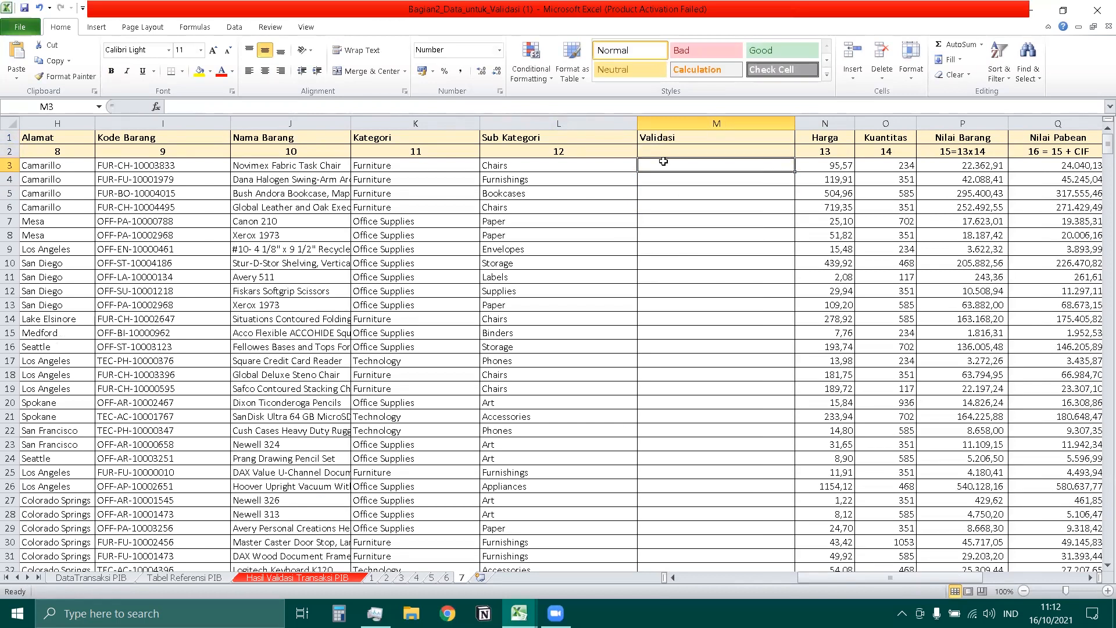
type("=vlookup")
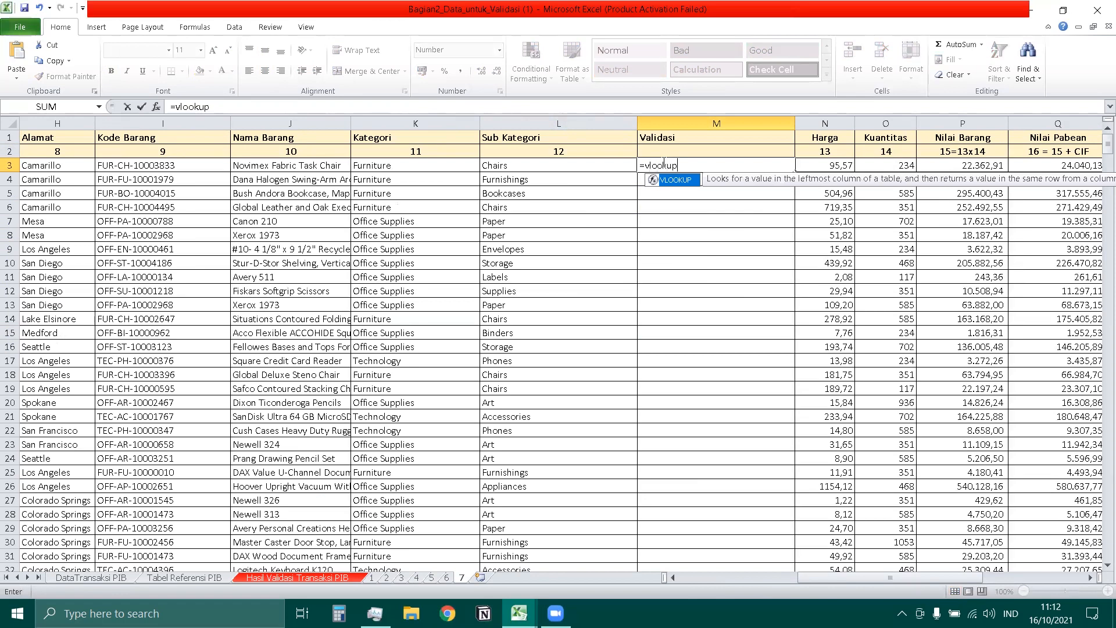
type("(")
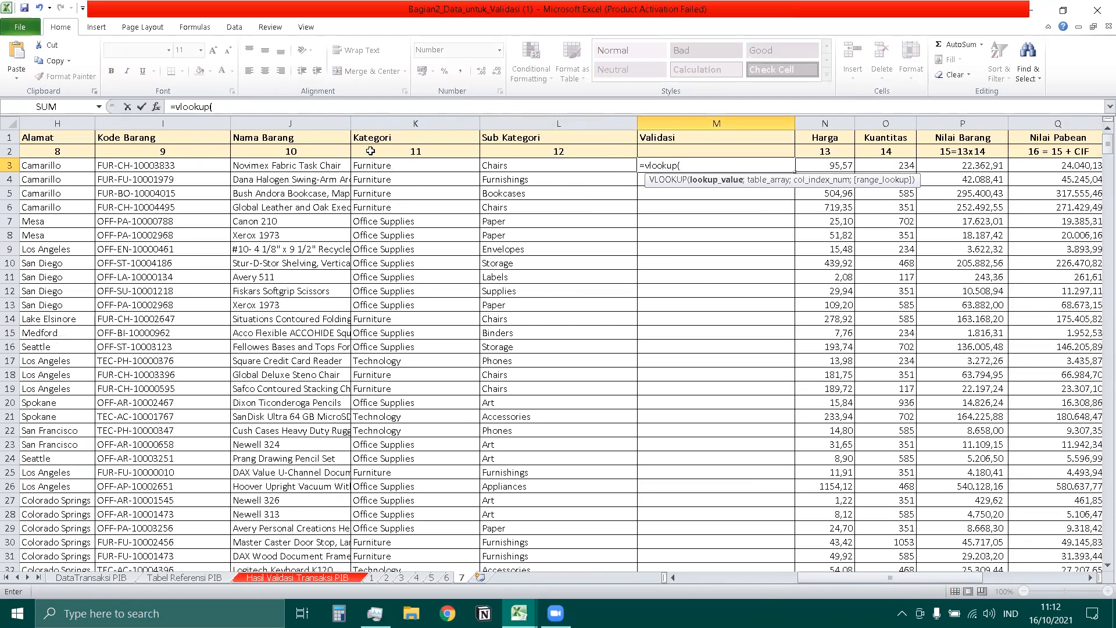
left_click(383, 167)
type(";")
left_click(184, 578)
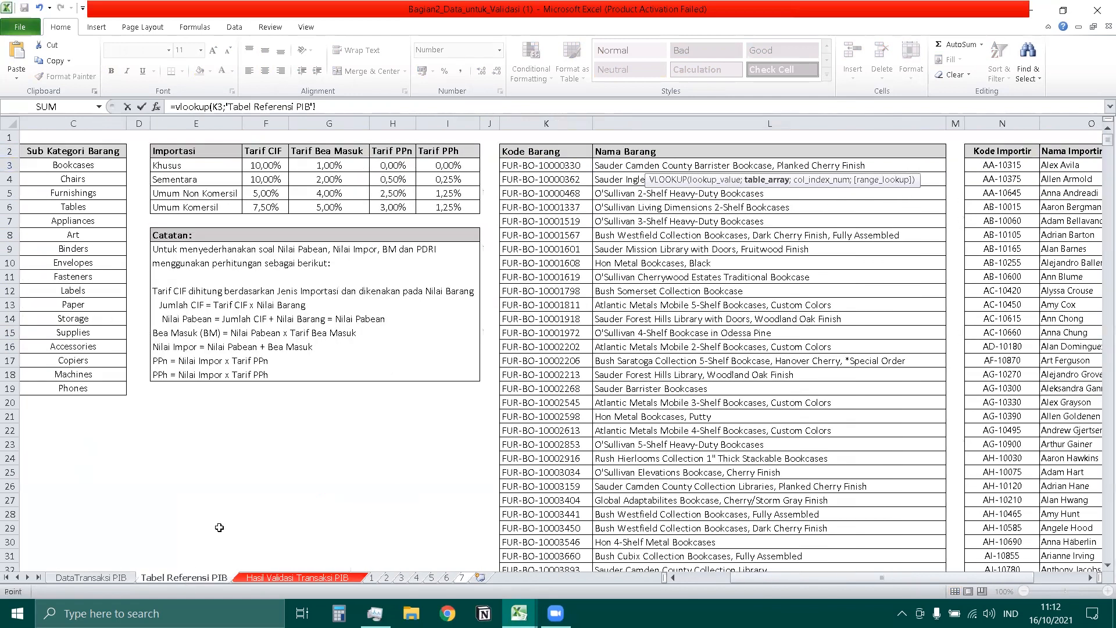
left_click_drag(769, 579, 721, 583)
left_click(104, 151)
key("shift+Right")
key("ctrl+shift+Down")
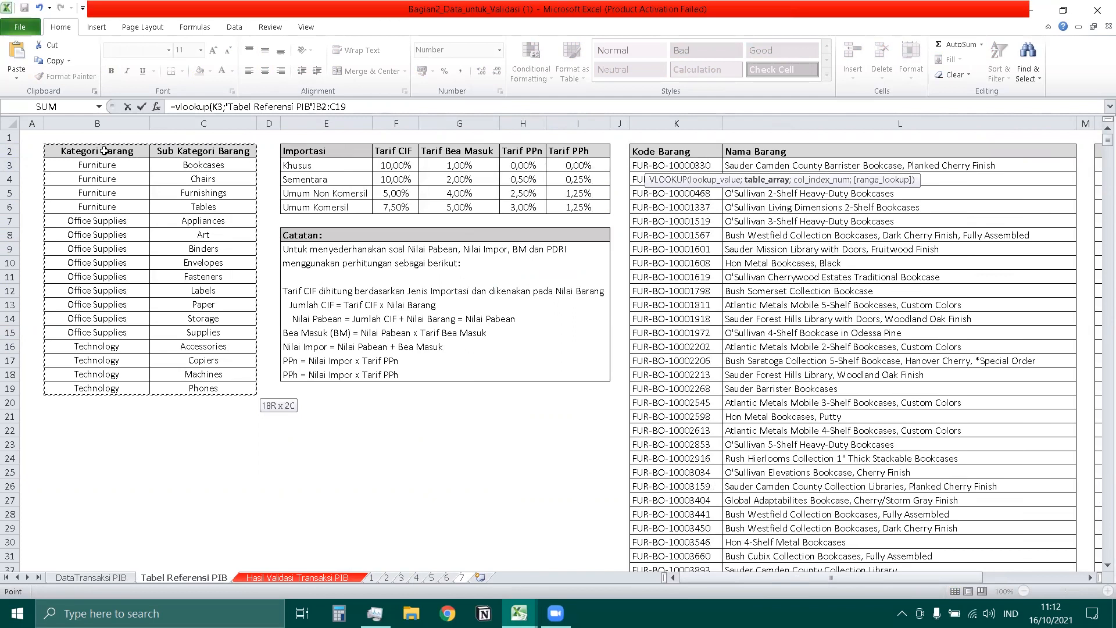
type(";1;")
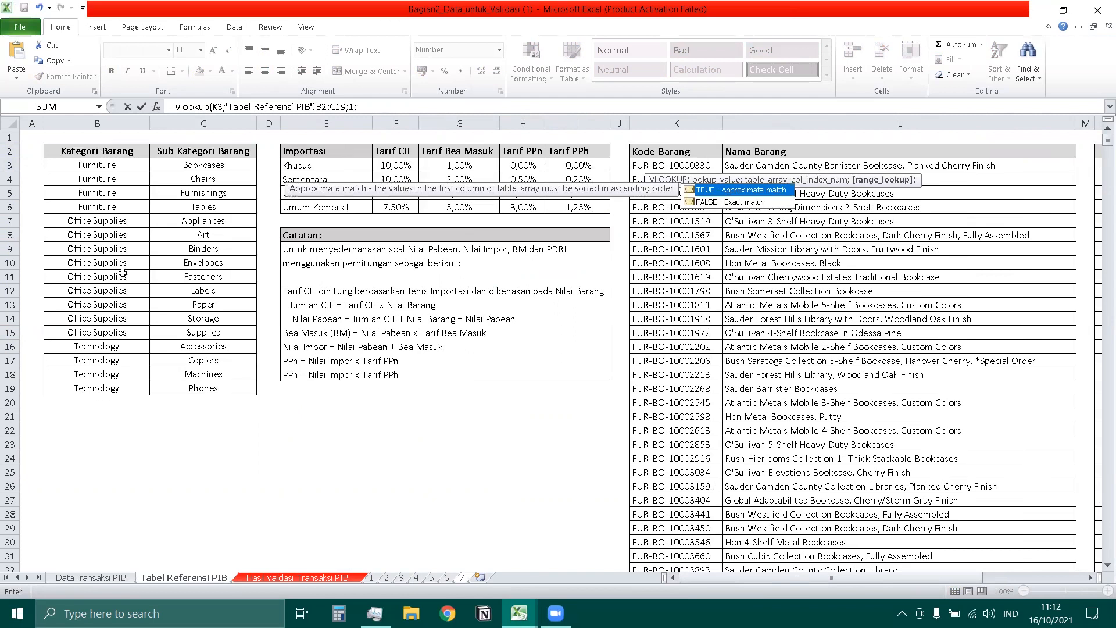
double_click(754, 203)
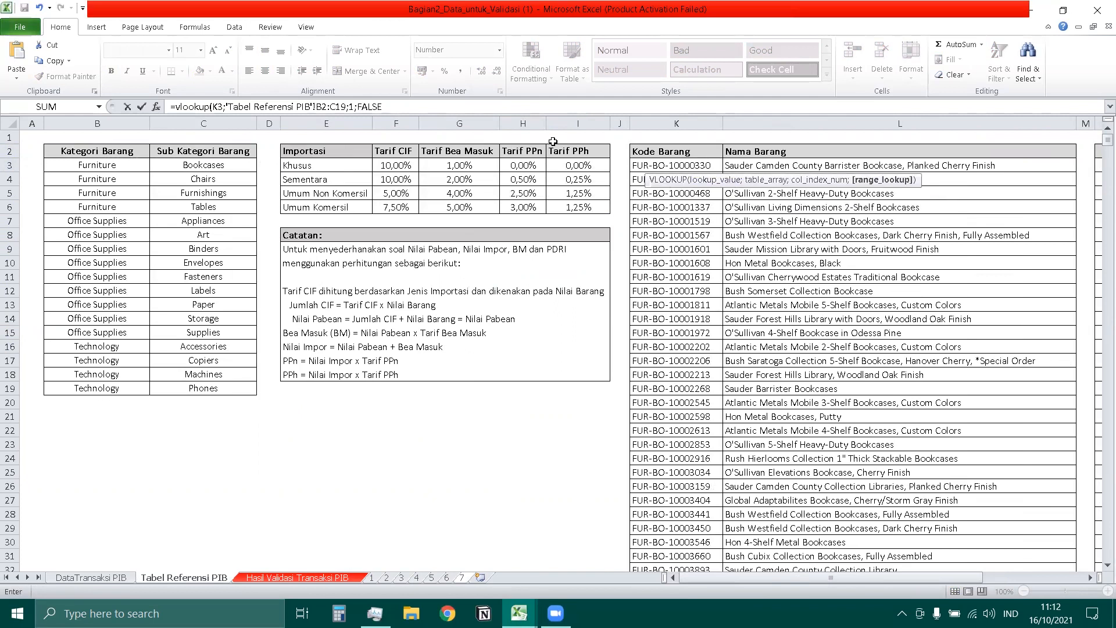
Make the lookup range absolute as $B$2:$C$19 and complete the formula in M3
left_click(471, 105)
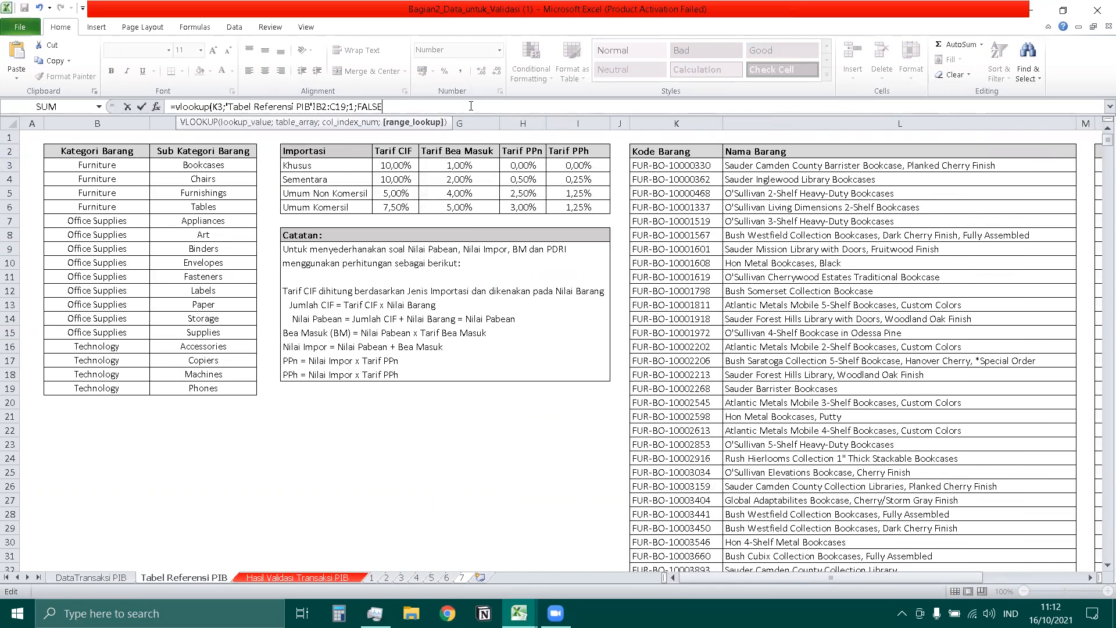
left_click(322, 106)
key("F4")
left_click(349, 106)
key("F4")
key("Return")
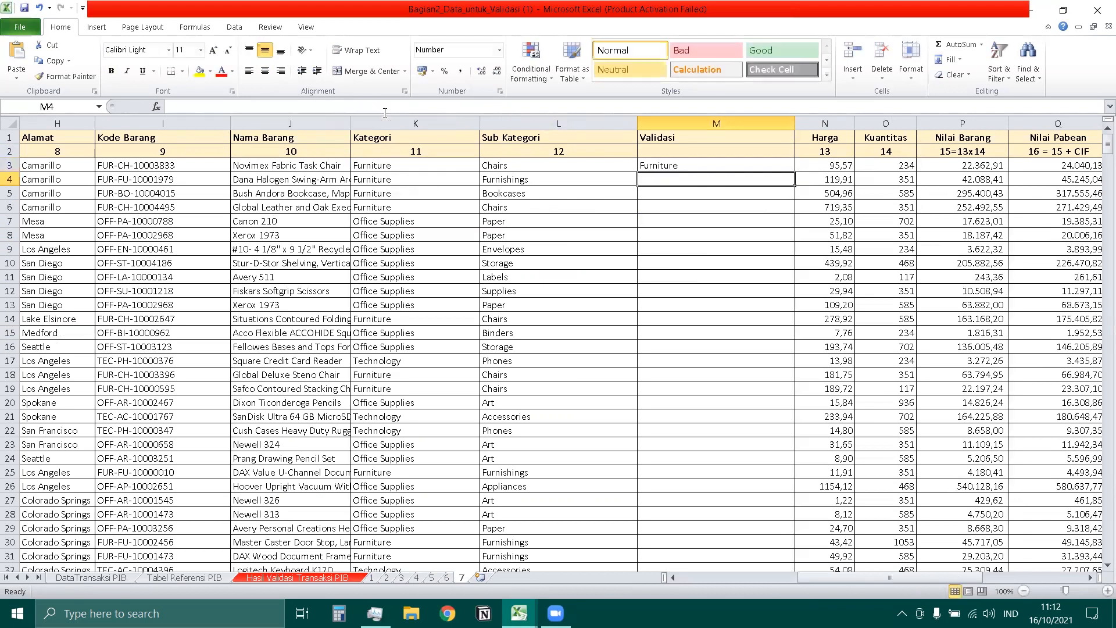
Fill the VLOOKUP formula from M3 down the Validasi column for all transaction rows
key("Up")
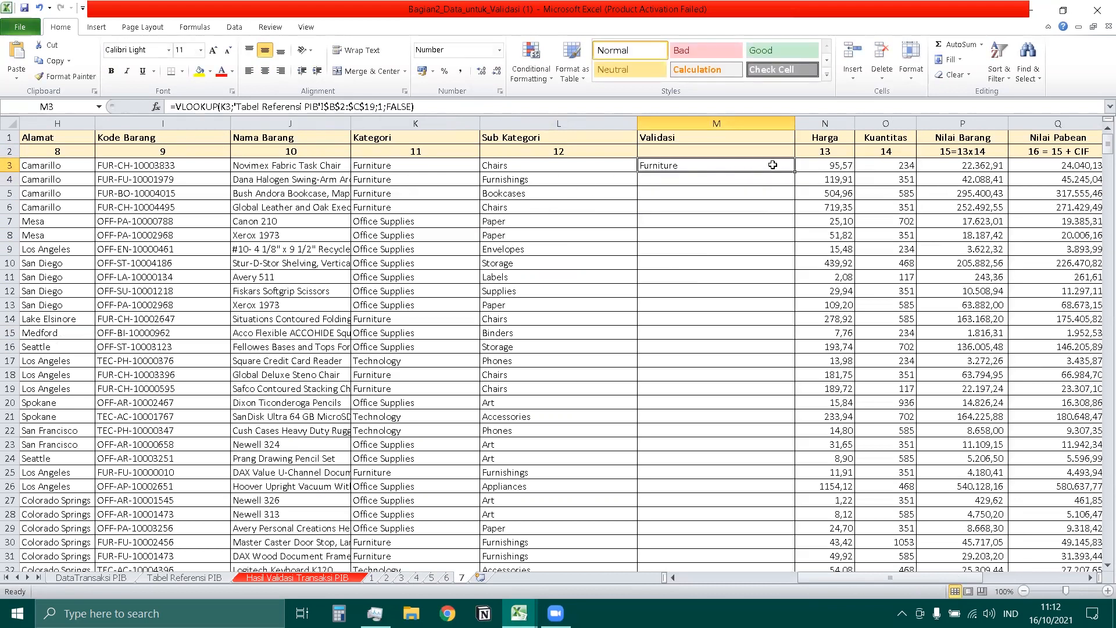
double_click(795, 172)
left_click(748, 234)
left_click(691, 171)
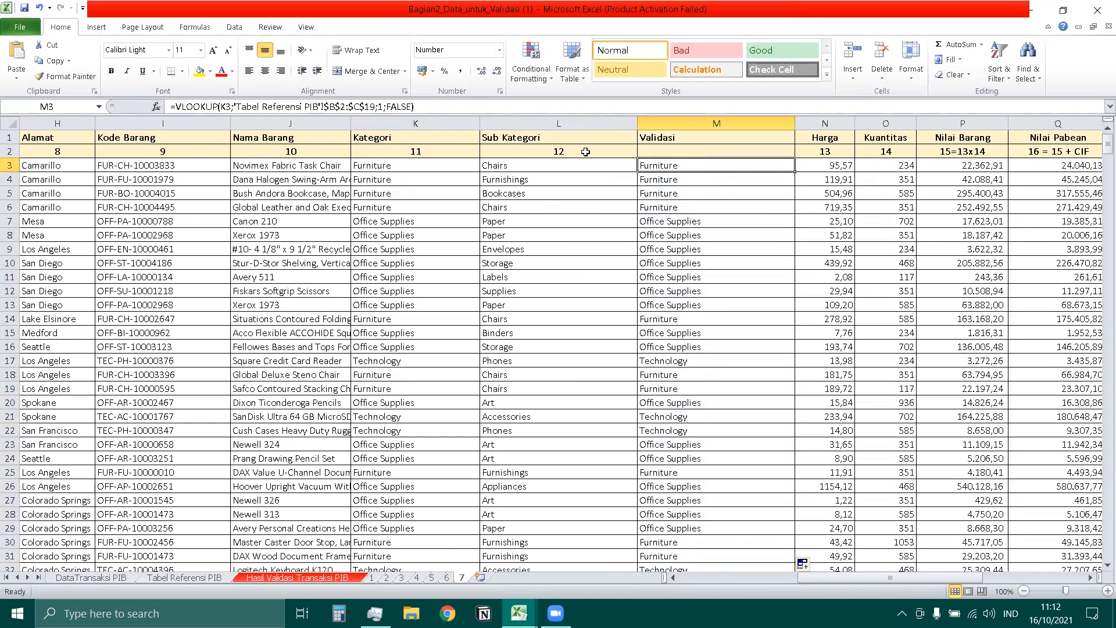
Fill the Validasi header cells M1:M2 with yellow and turn on filtering for them
left_click_drag(678, 135, 680, 151)
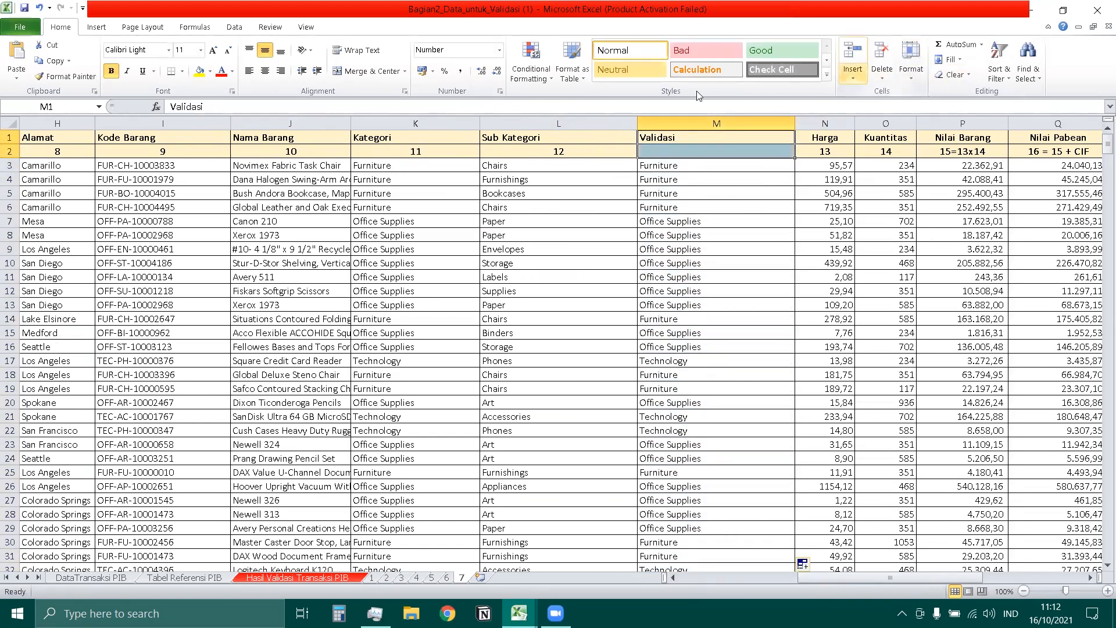
left_click(200, 71)
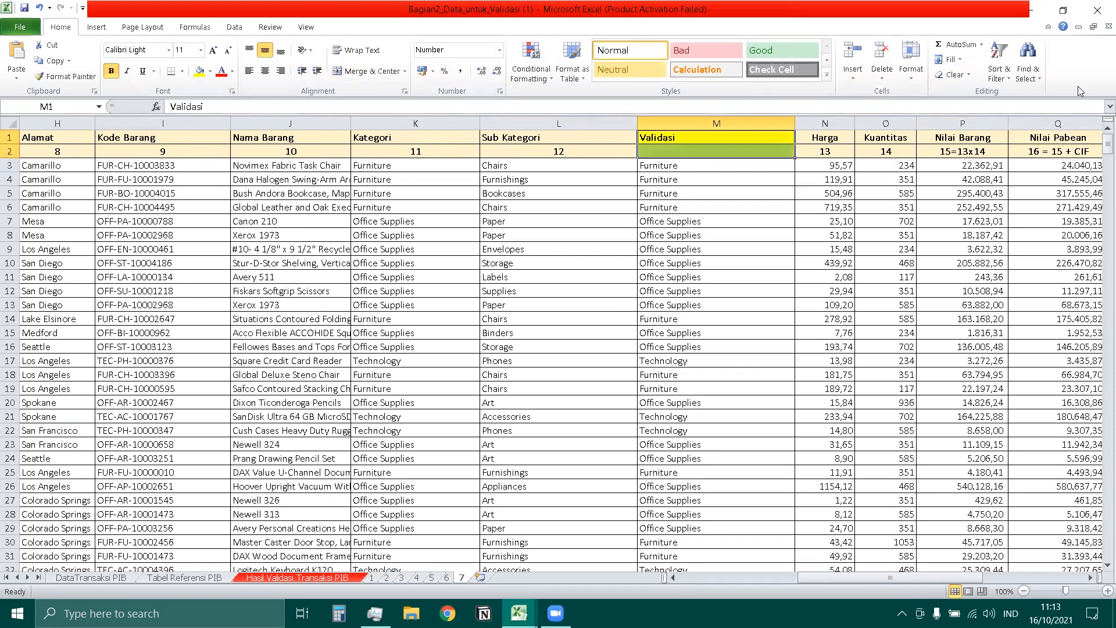
left_click(1032, 75)
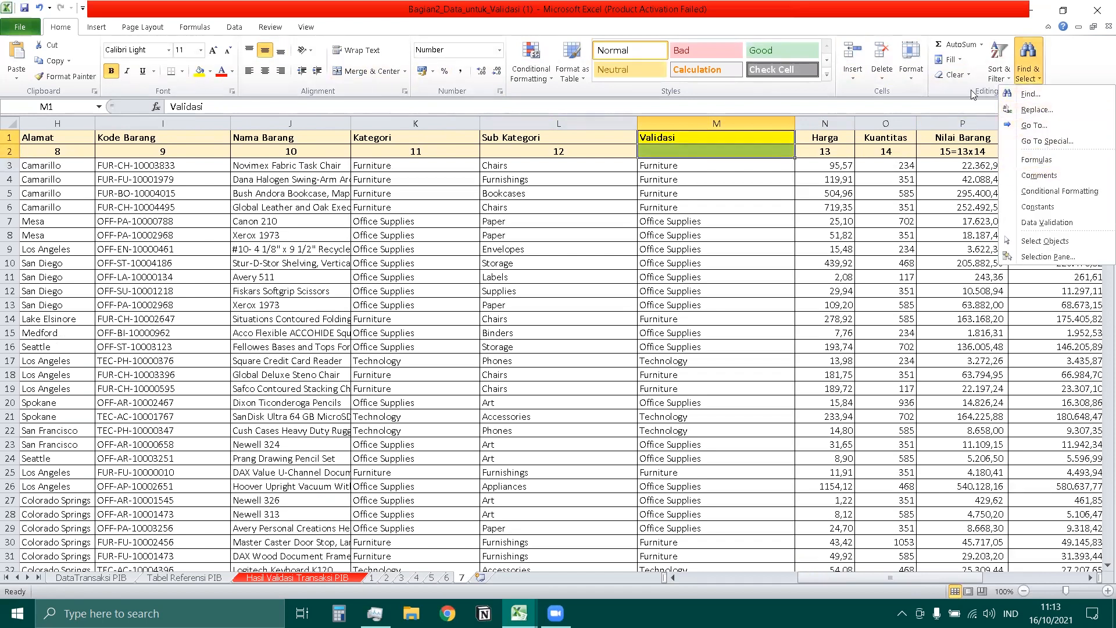
left_click(995, 76)
left_click(1020, 143)
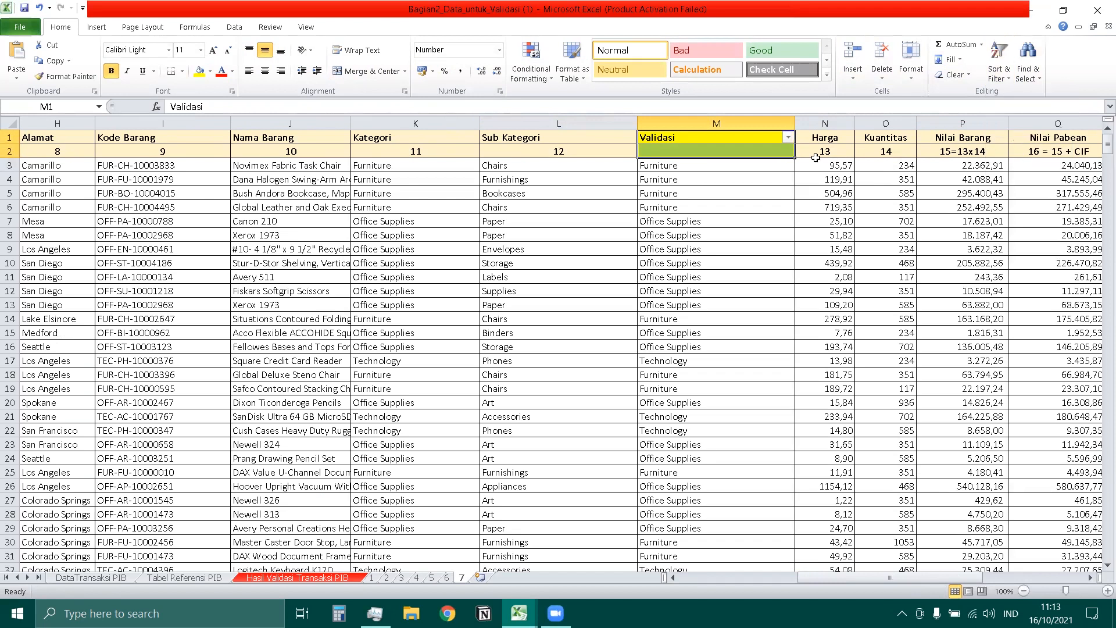
Filter the Validasi column to show only #N/A, excluding Furniture, Office Supplies, Technology and blanks
left_click(788, 137)
left_click(642, 300)
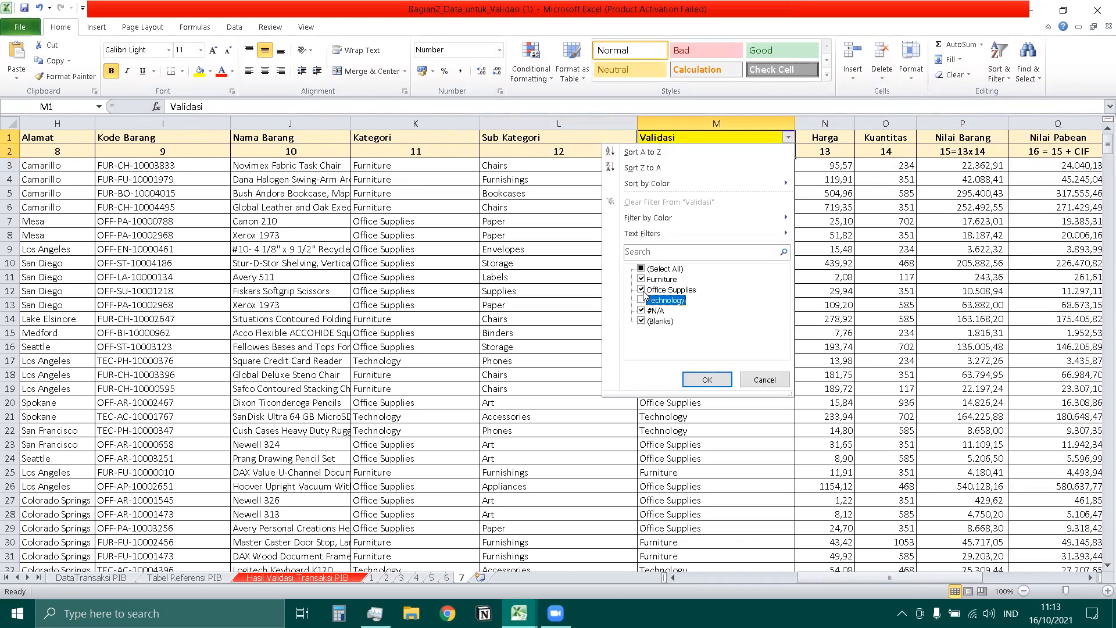
left_click(643, 291)
left_click(642, 321)
left_click(642, 279)
left_click(702, 377)
Examine the Kategori entries in the filtered #N/A rows for misspelled, empty or wrong categories
left_click(488, 208)
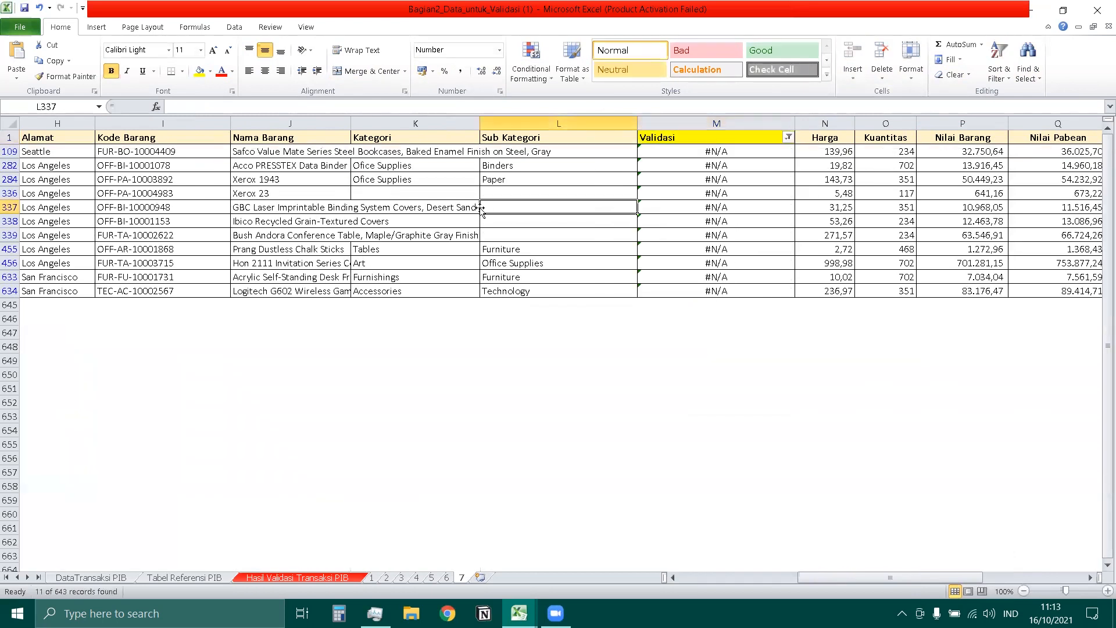
left_click(395, 152)
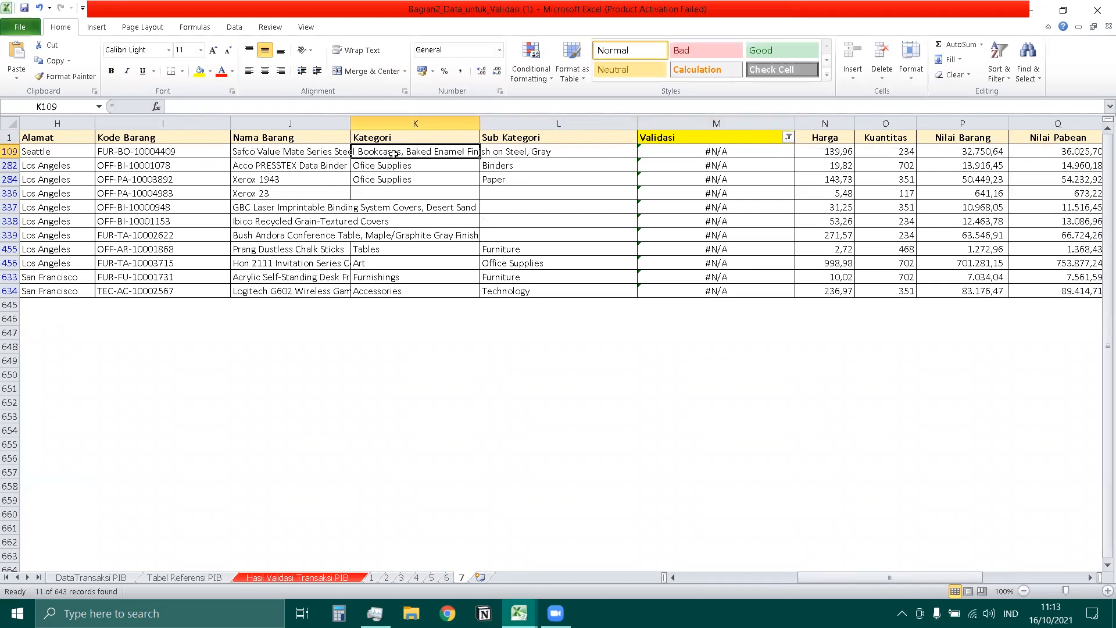
left_click(406, 165)
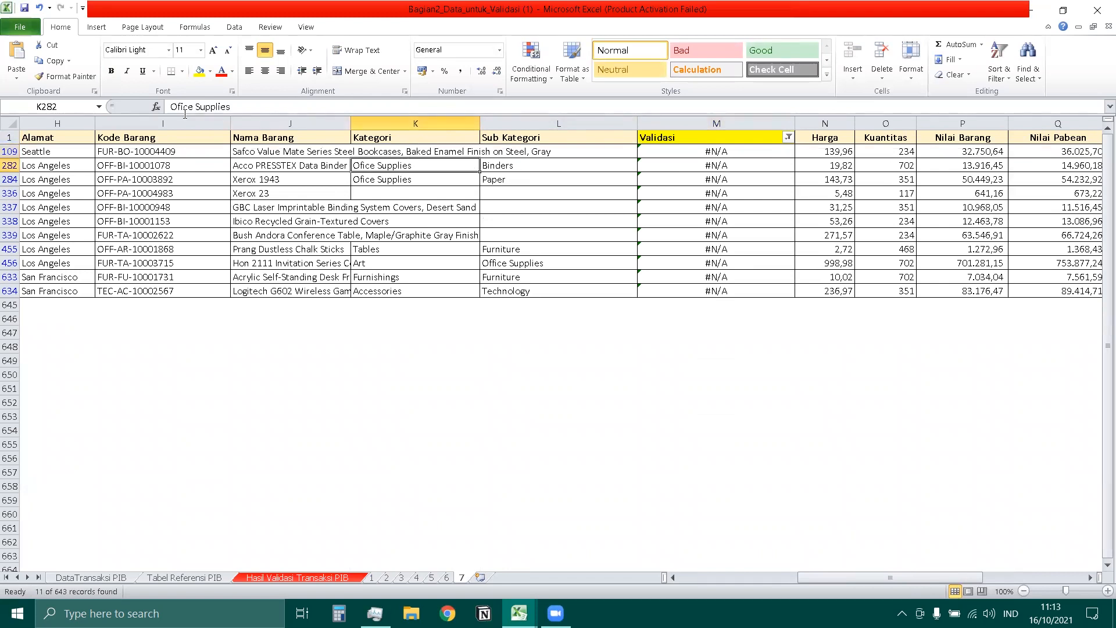
left_click(404, 193)
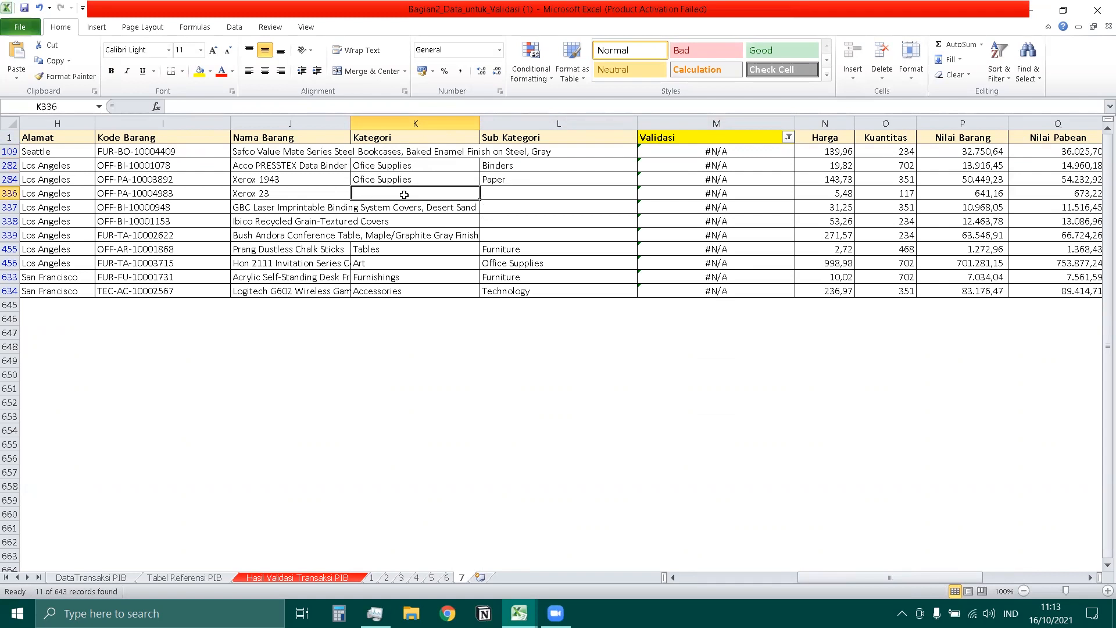
left_click(406, 207)
left_click(410, 221)
left_click(414, 237)
left_click(396, 250)
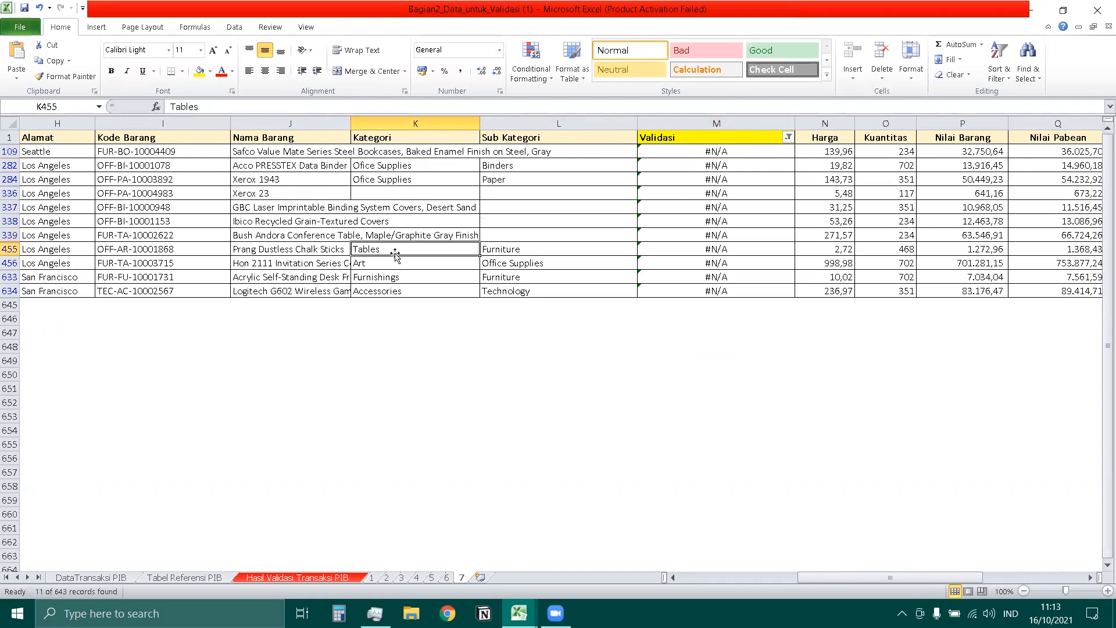
Compare the filtered Kategori and Sub Kategori entries with the category table on Tabel Referensi PIB, and open the error list on Hasil Validasi Transaksi PIB
left_click(173, 579)
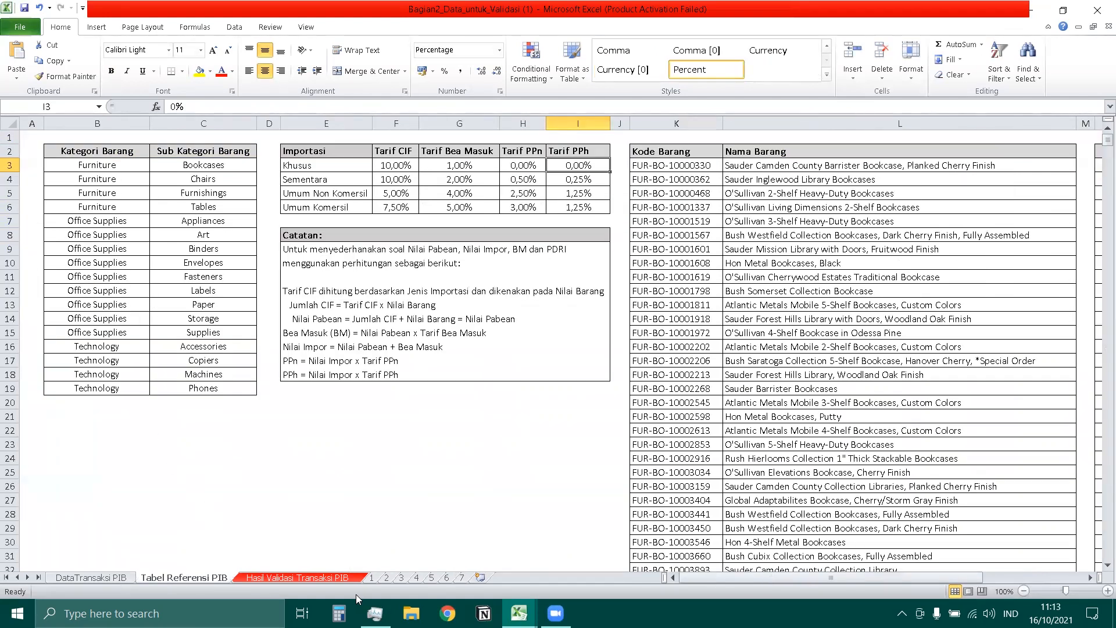
left_click(448, 577)
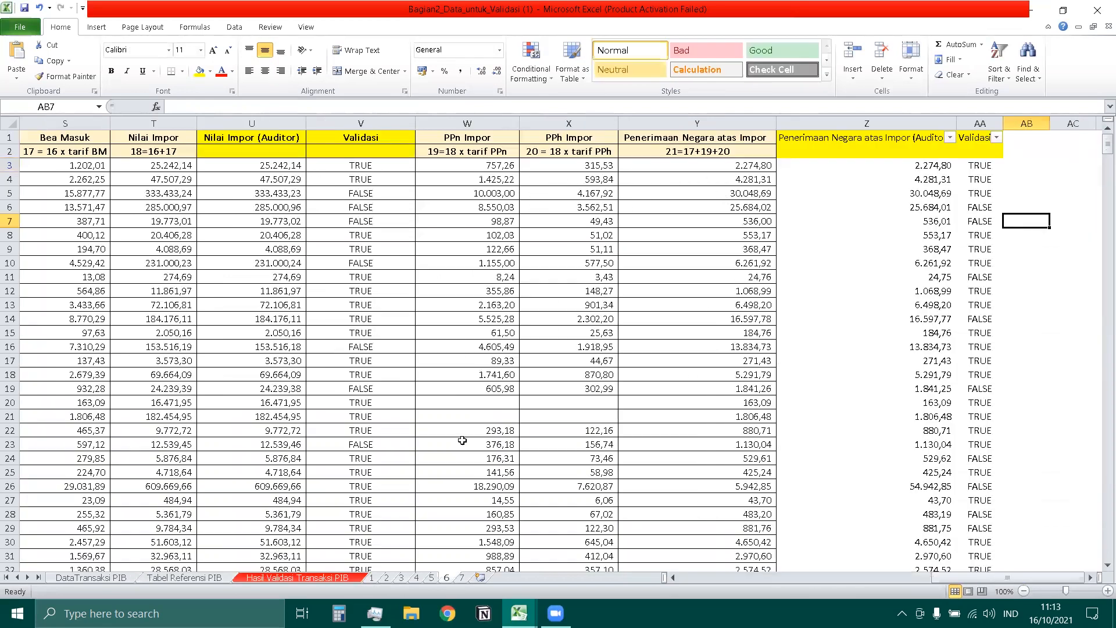
left_click(462, 577)
left_click(370, 264)
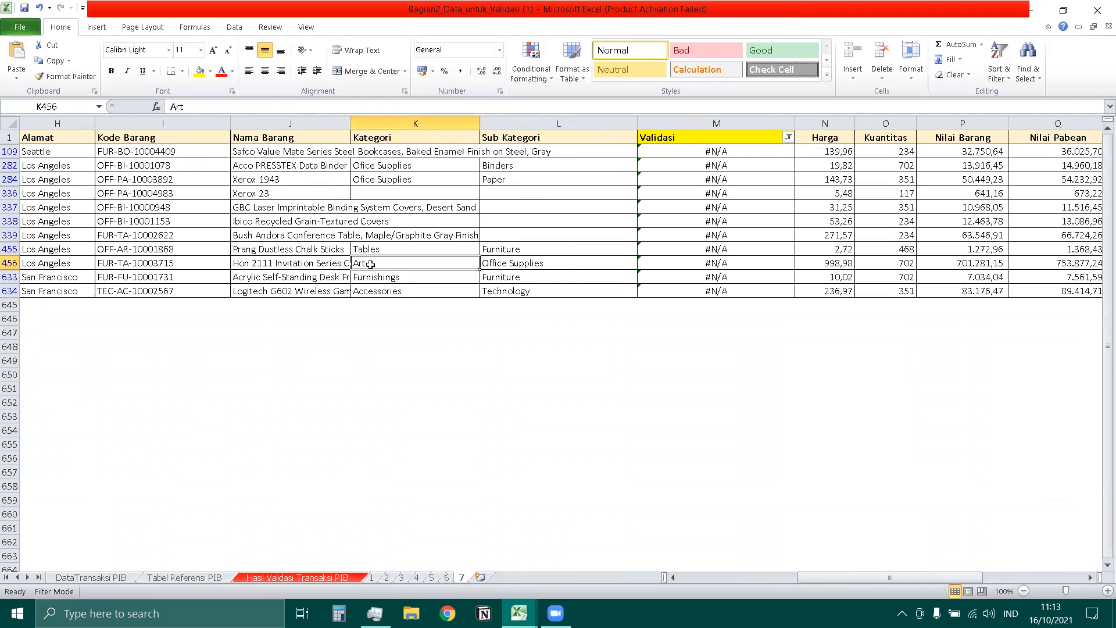
left_click(382, 276)
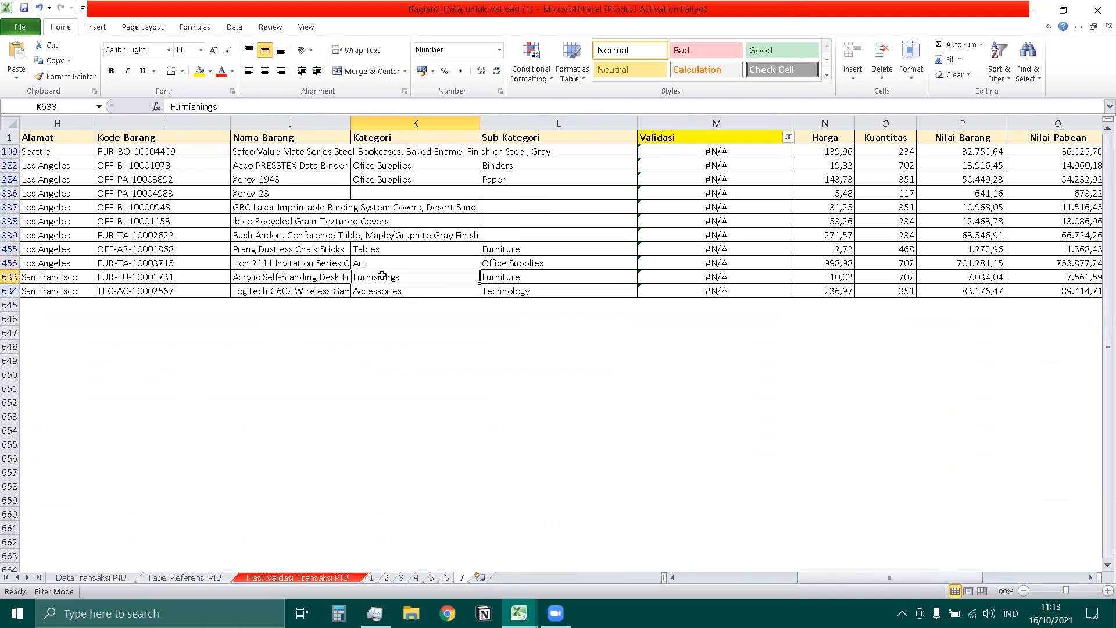
left_click(196, 577)
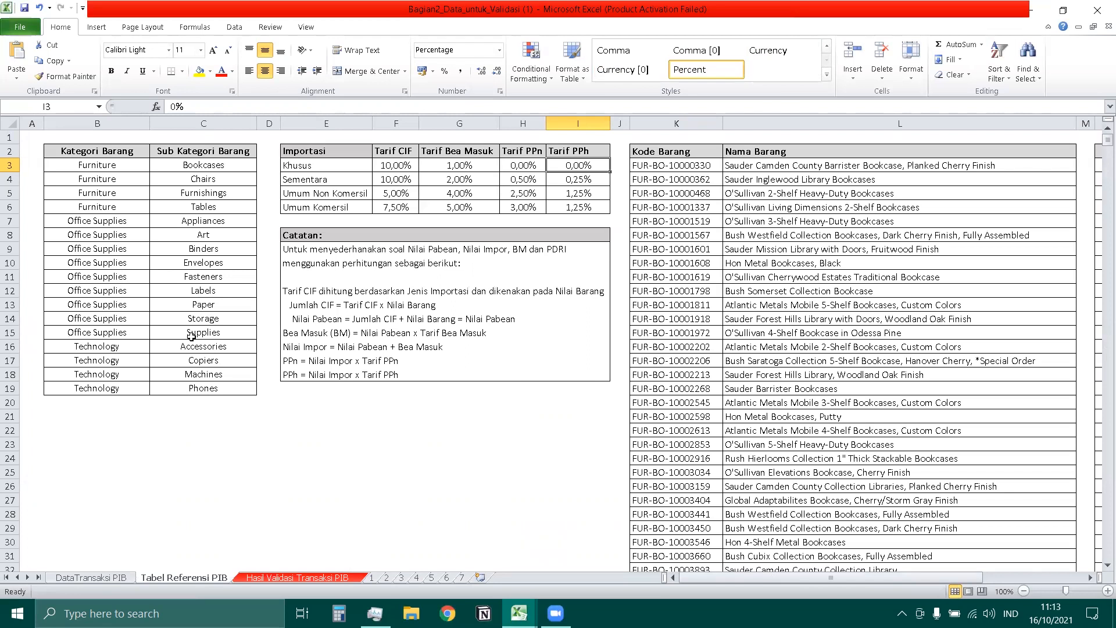
left_click(462, 578)
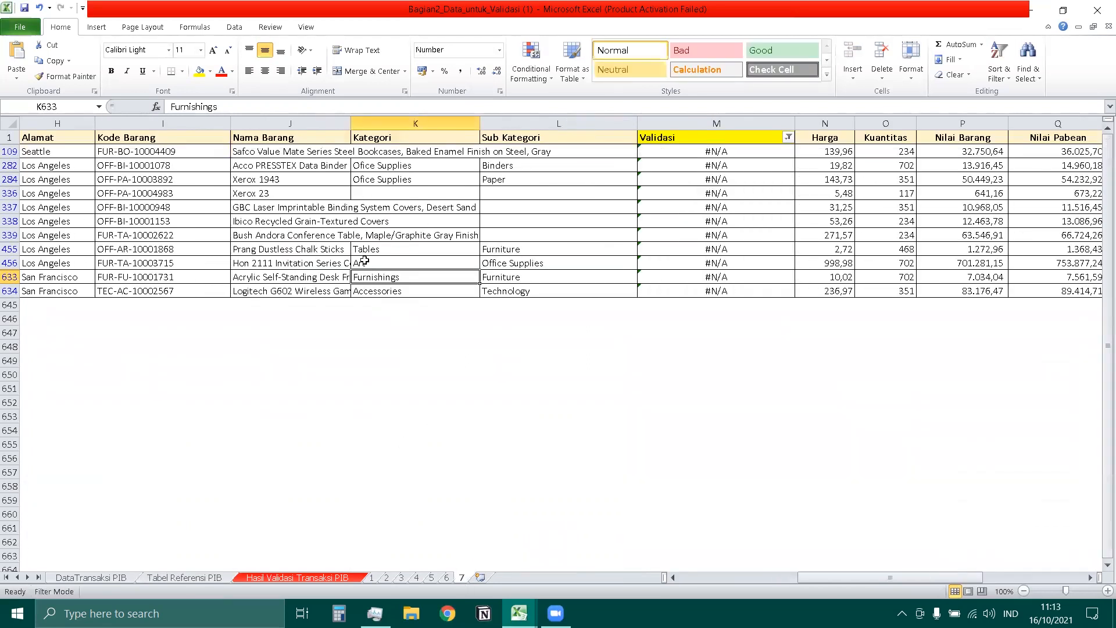
left_click(214, 578)
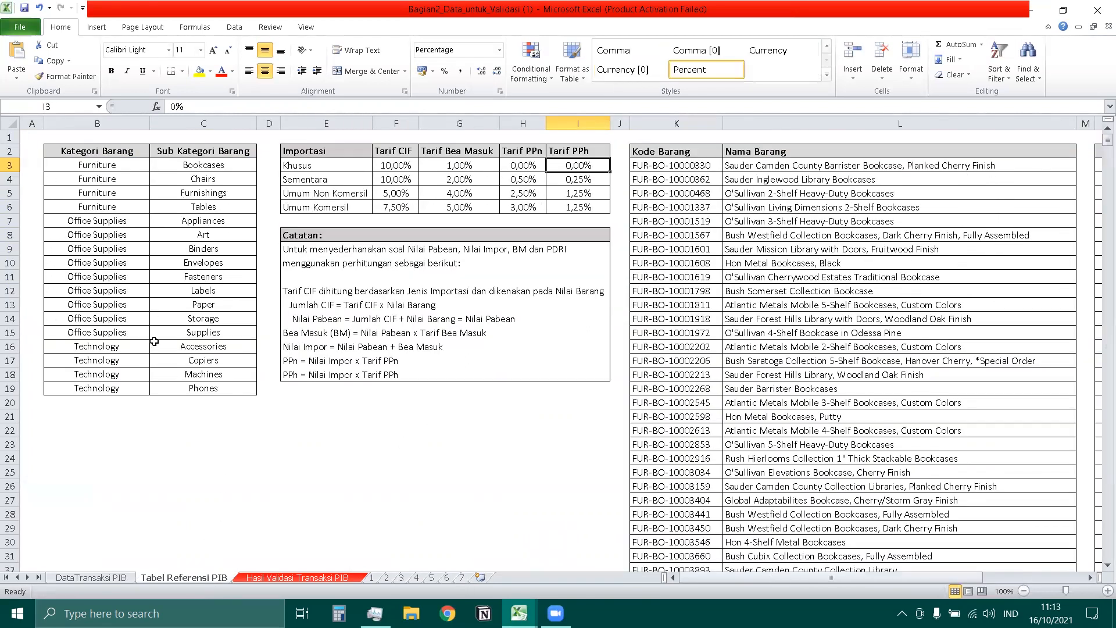
left_click(462, 577)
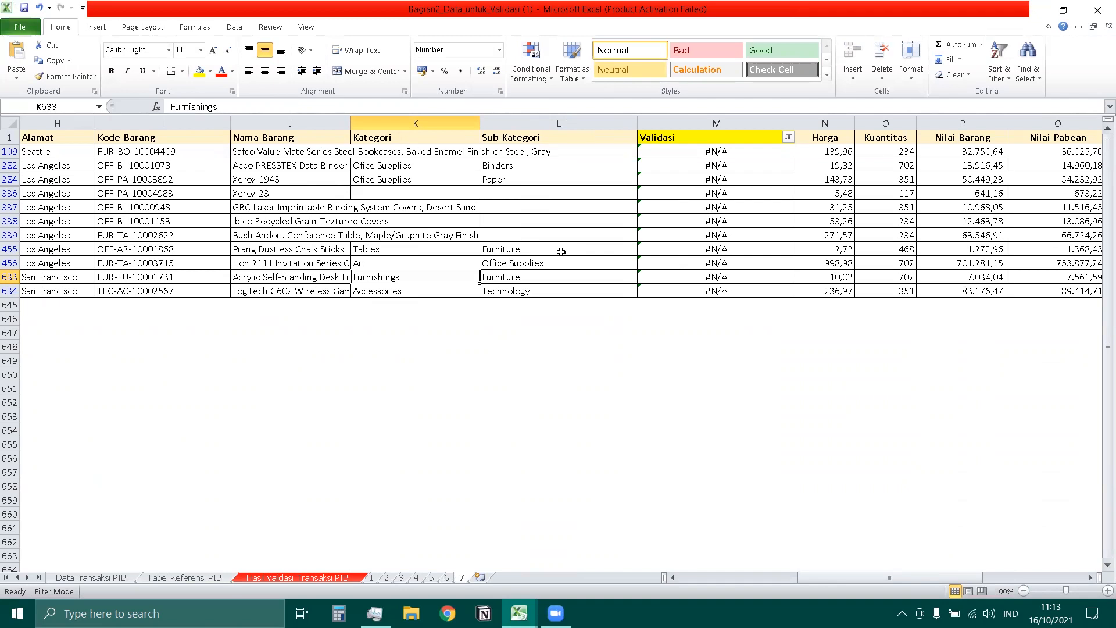
left_click(336, 579)
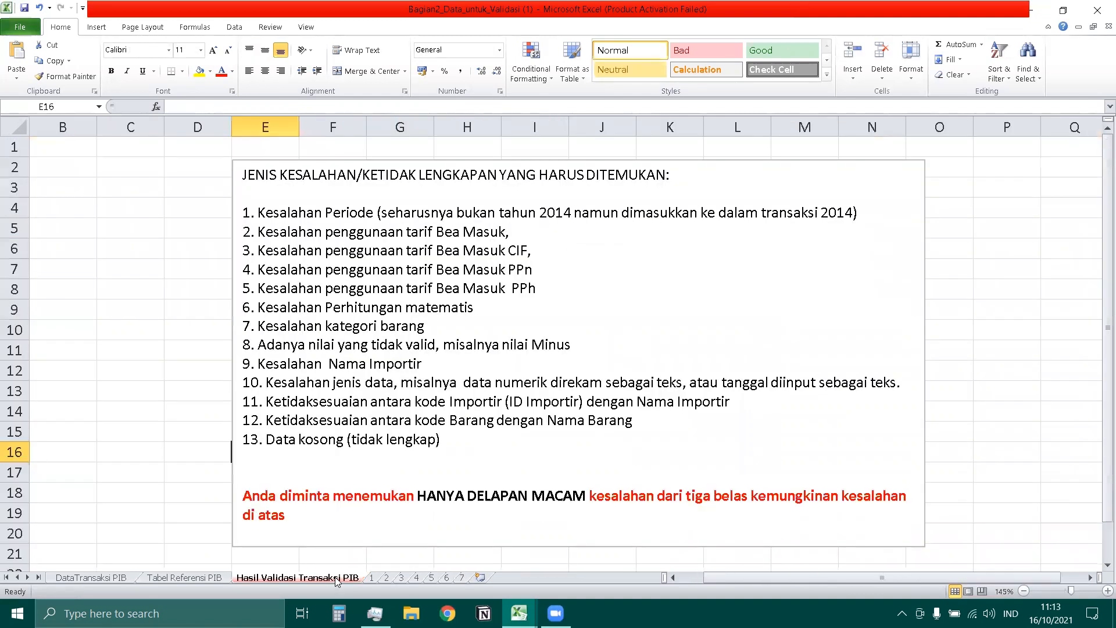
Create a copy of the DataTransaksi PIB sheet at the end of the workbook
left_click(91, 577)
right_click(107, 578)
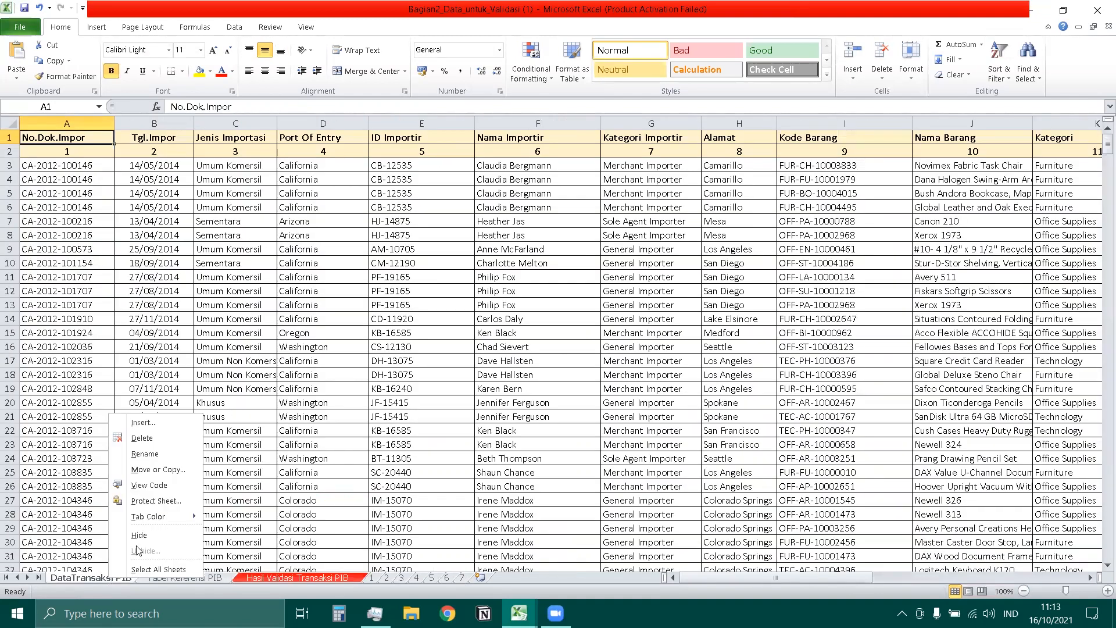
left_click(142, 461)
left_click(99, 526)
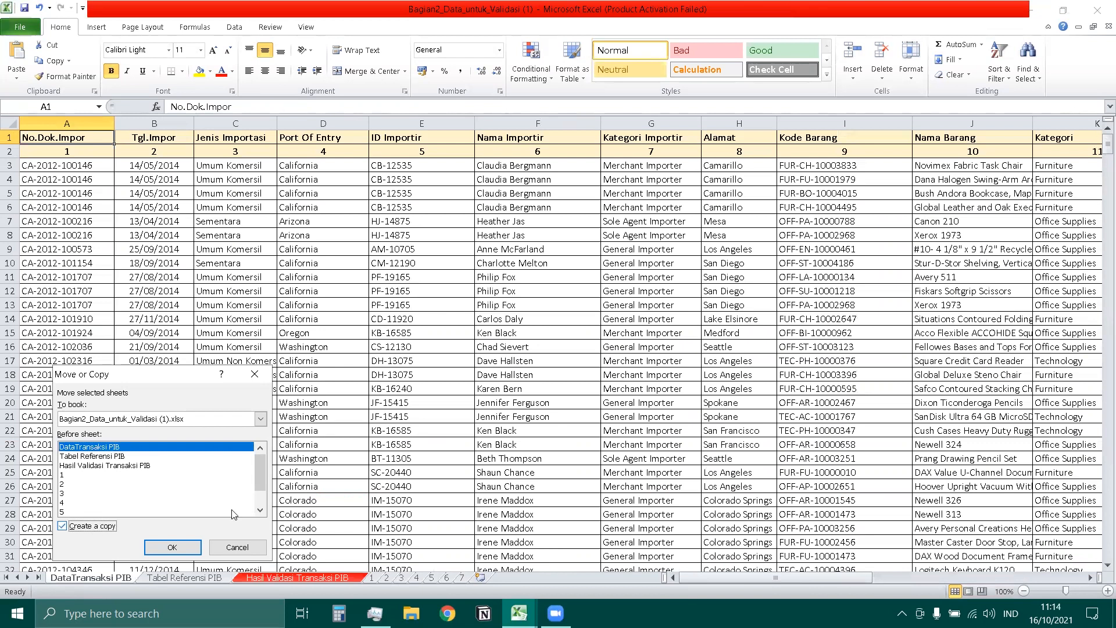
scroll(260, 474, "down", 1)
left_click(139, 512)
left_click(169, 549)
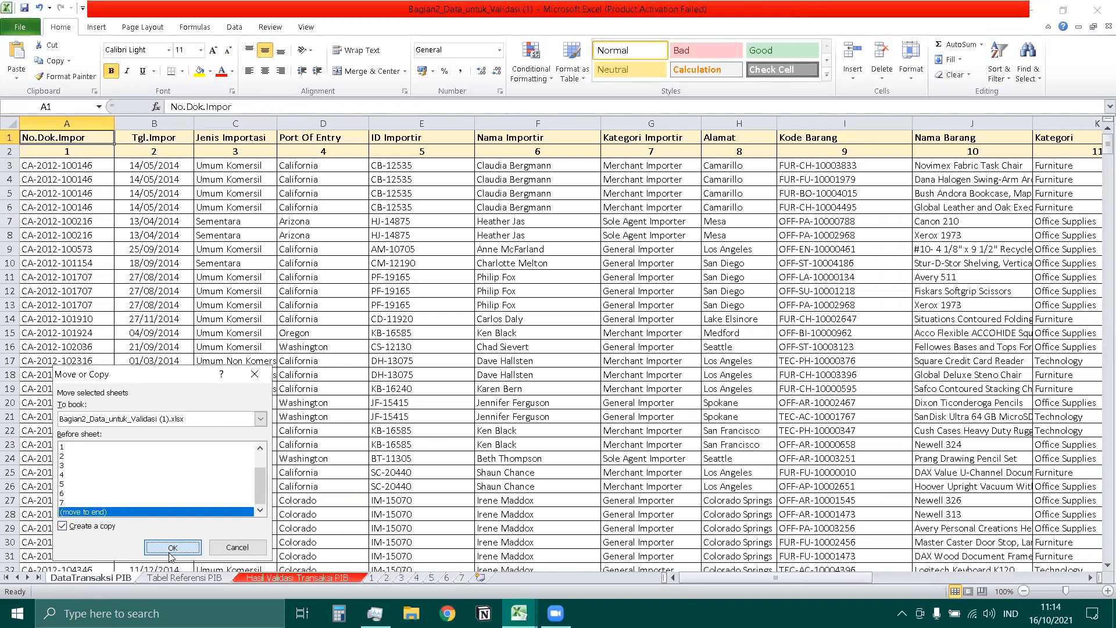
Rename the copied DataTransaksi PIB (2) sheet as 8
right_click(520, 577)
left_click(543, 453)
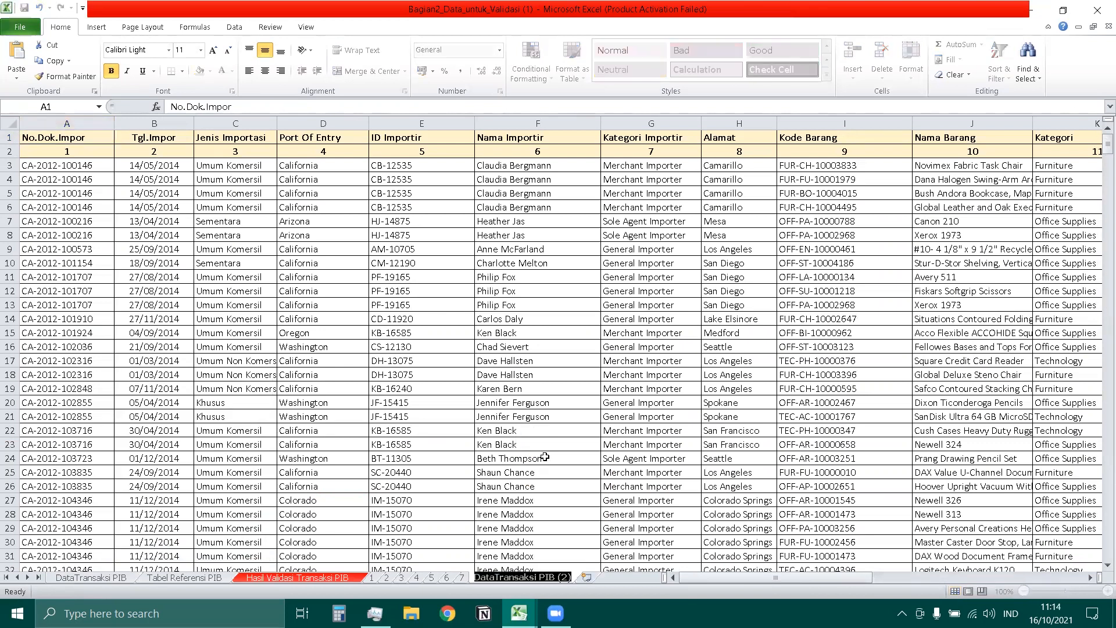
type("8")
key("Return")
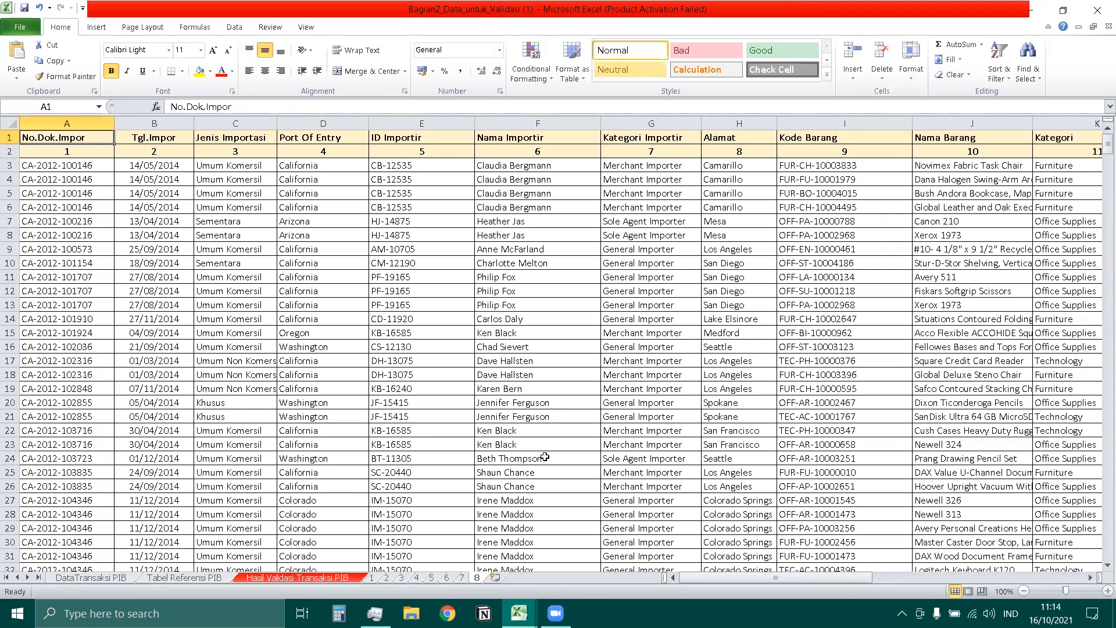
Check the error list on Hasil Validasi Transaksi PIB and enter the header Validasi Minus in V1 of sheet 8
left_click(267, 578)
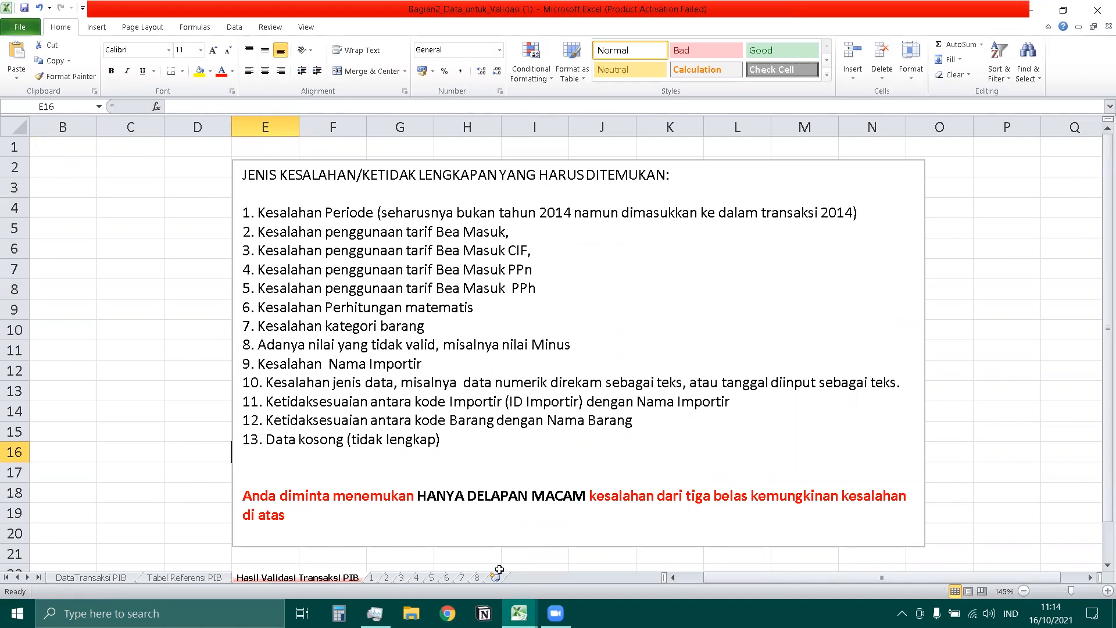
left_click(477, 577)
left_click_drag(741, 579, 1009, 576)
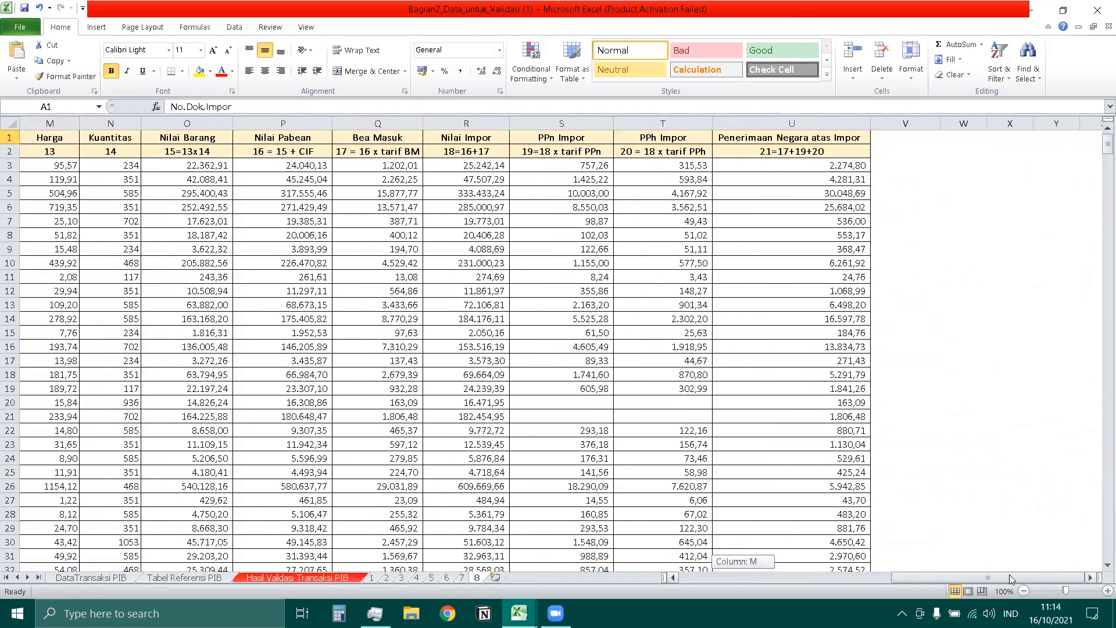
left_click(891, 137)
type("Validasi")
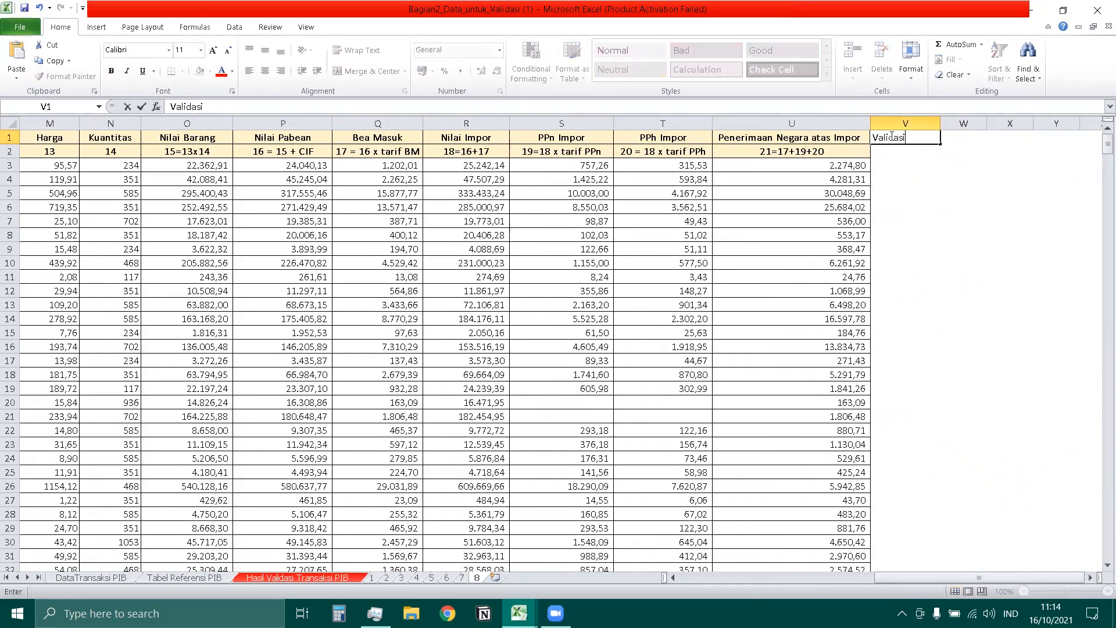
type(" Minus")
key("Return")
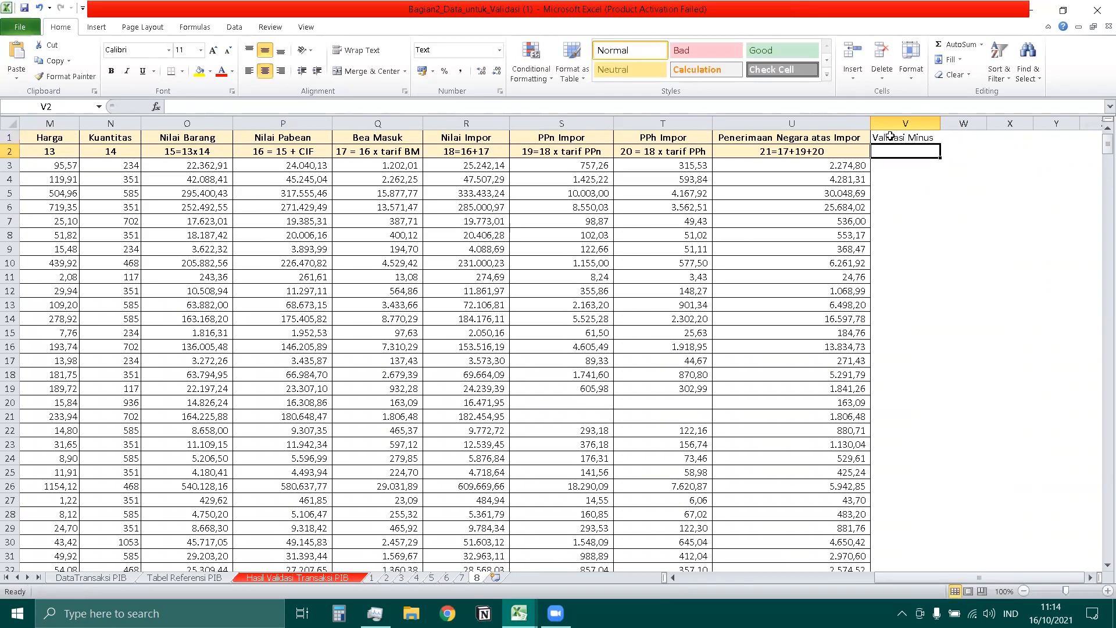
Enter the header Validasi Text in W1 and widen column W to fit it
key("Up")
key("Right")
type("V")
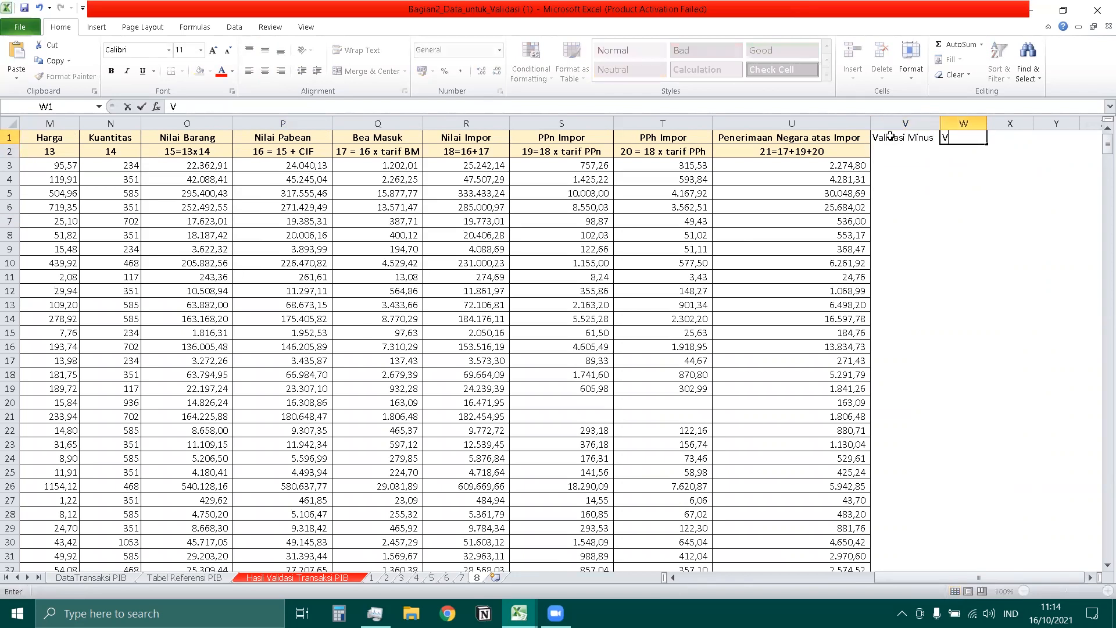
type("alidasi Text")
key("Return")
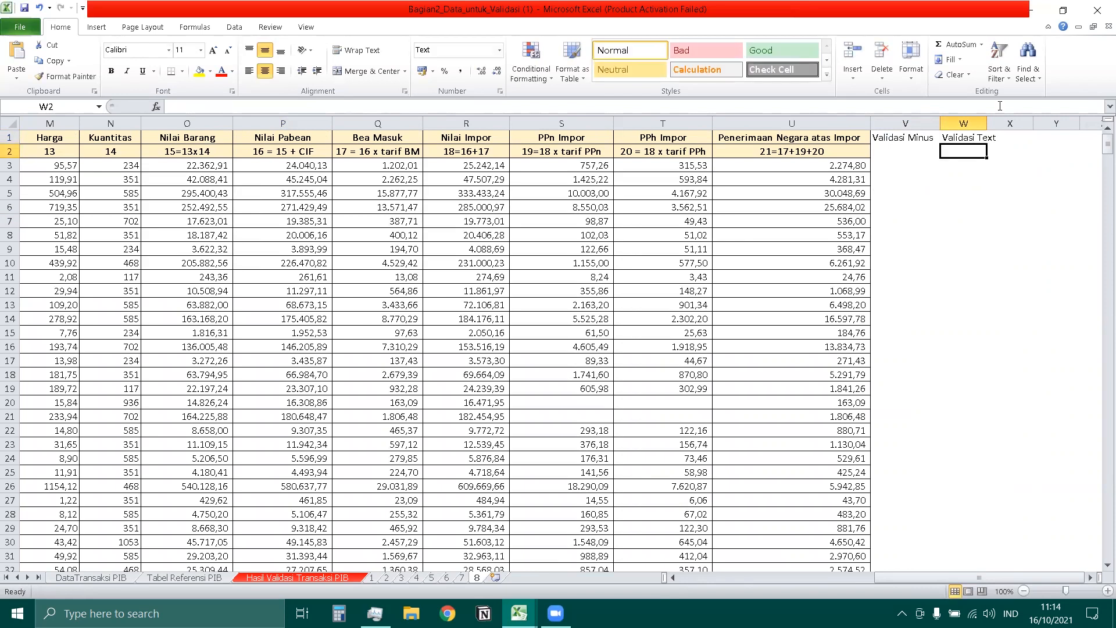
left_click_drag(987, 123, 999, 123)
left_click(946, 187)
Begin an IF formula in V3 with an OR test whose first condition is M3<0 for Harga
left_click(907, 152)
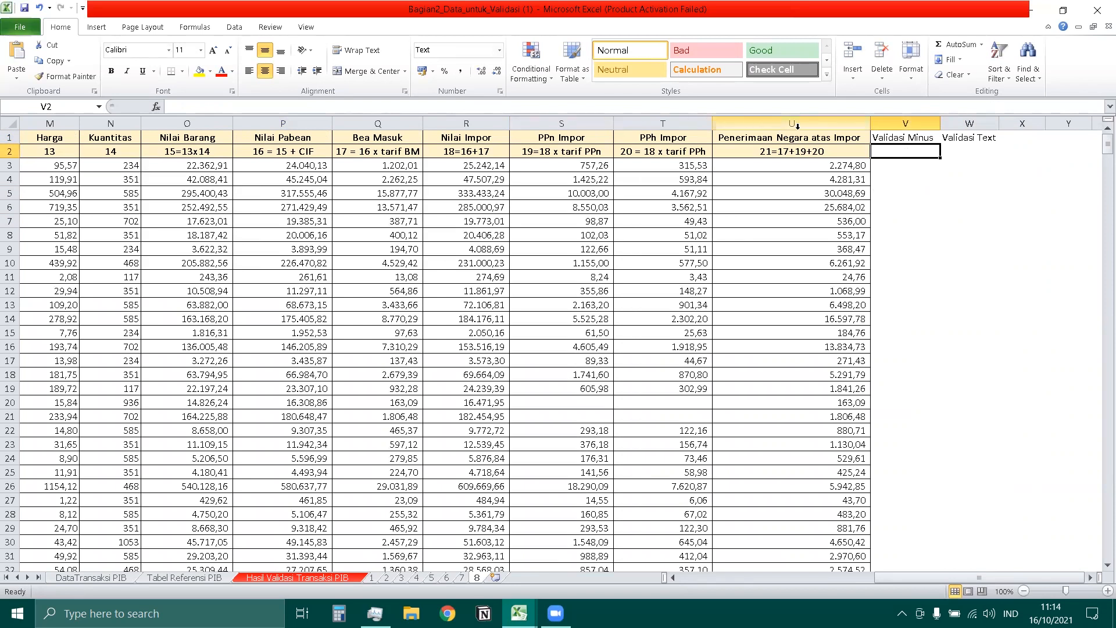
left_click(914, 165)
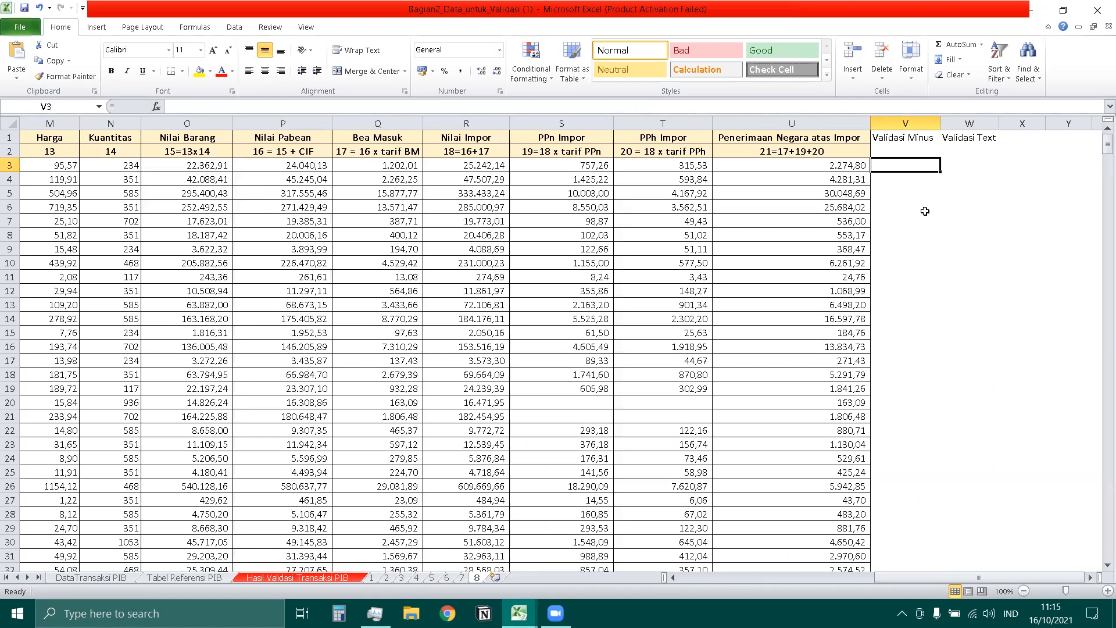
type("=if")
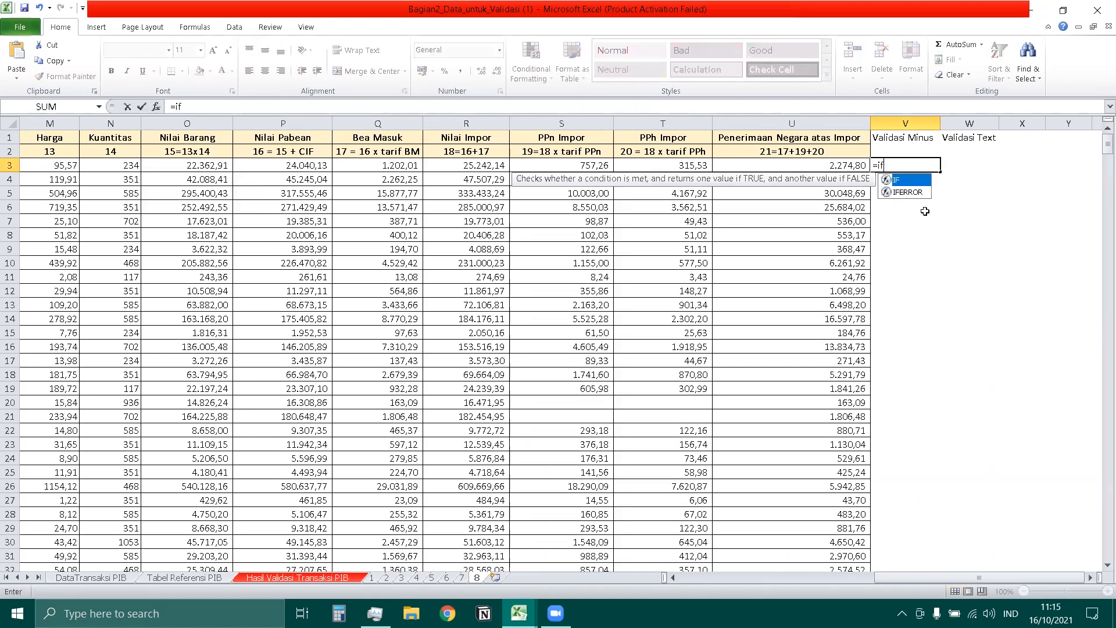
type("(")
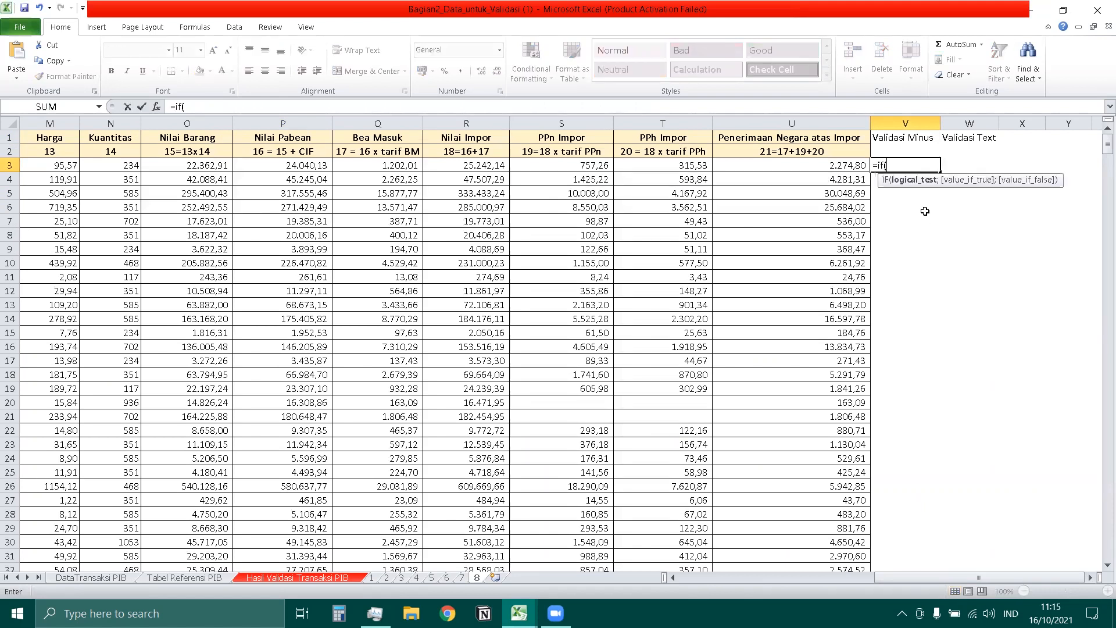
type("or")
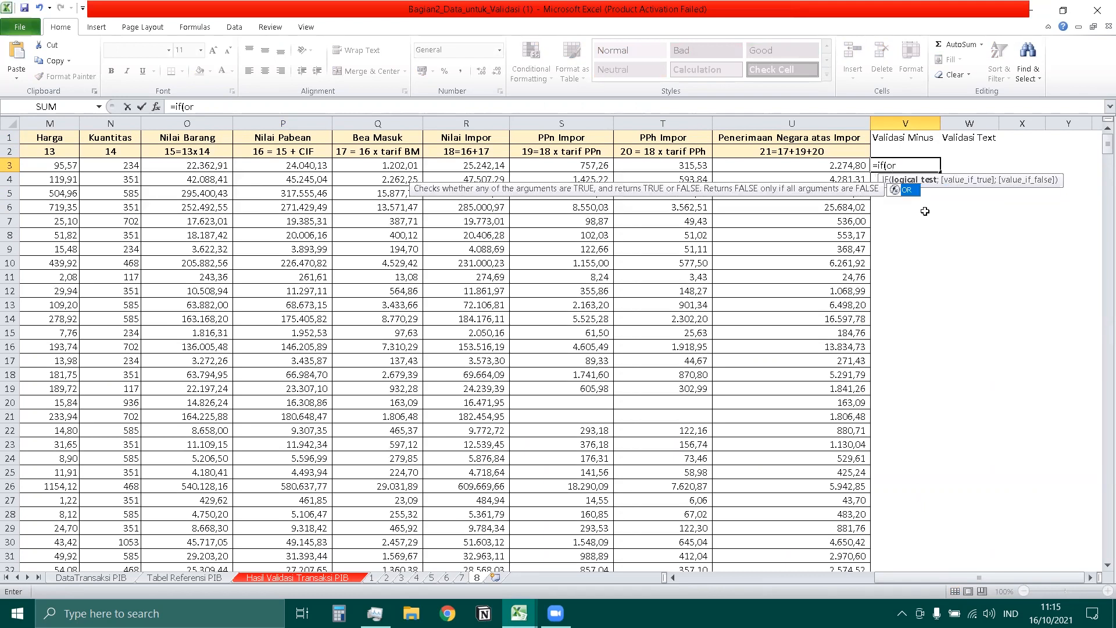
type("(")
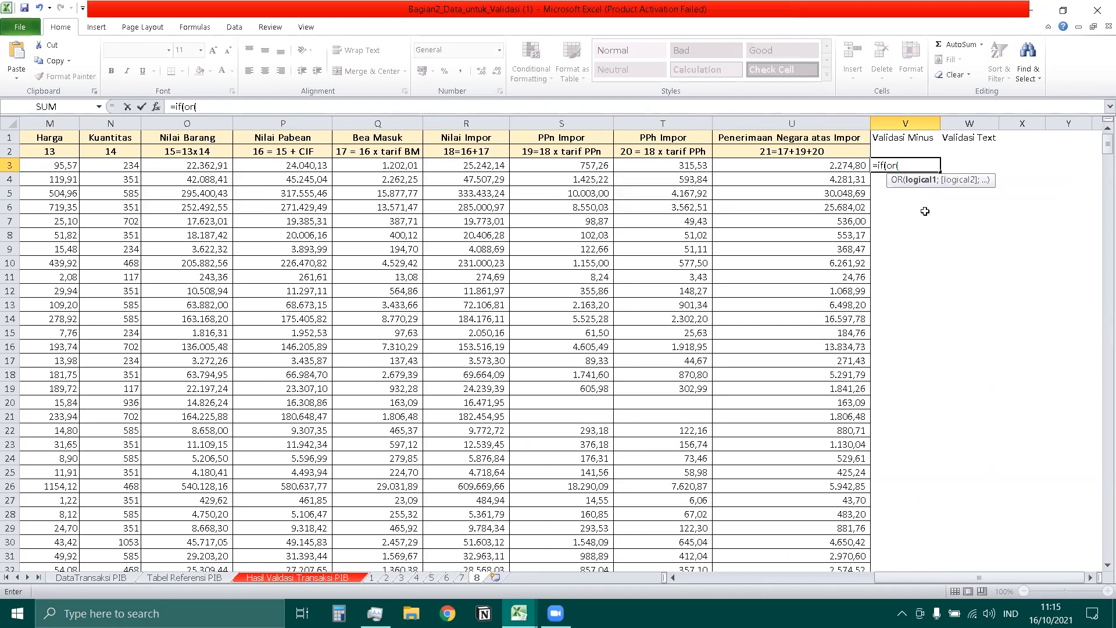
left_click_drag(990, 576, 927, 575)
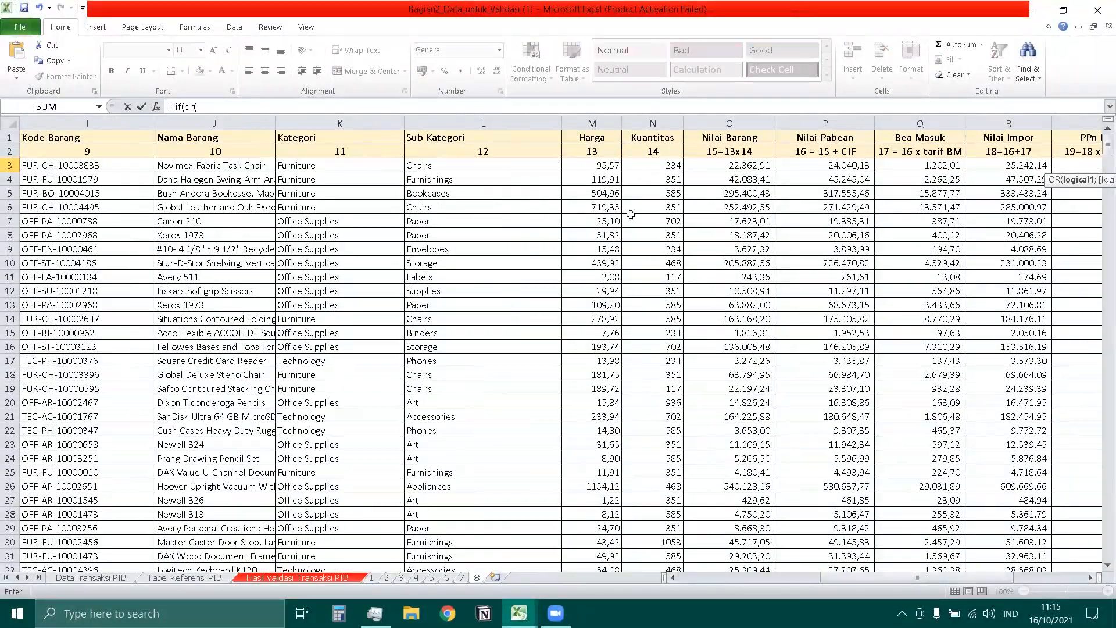
left_click(602, 166)
type("<0")
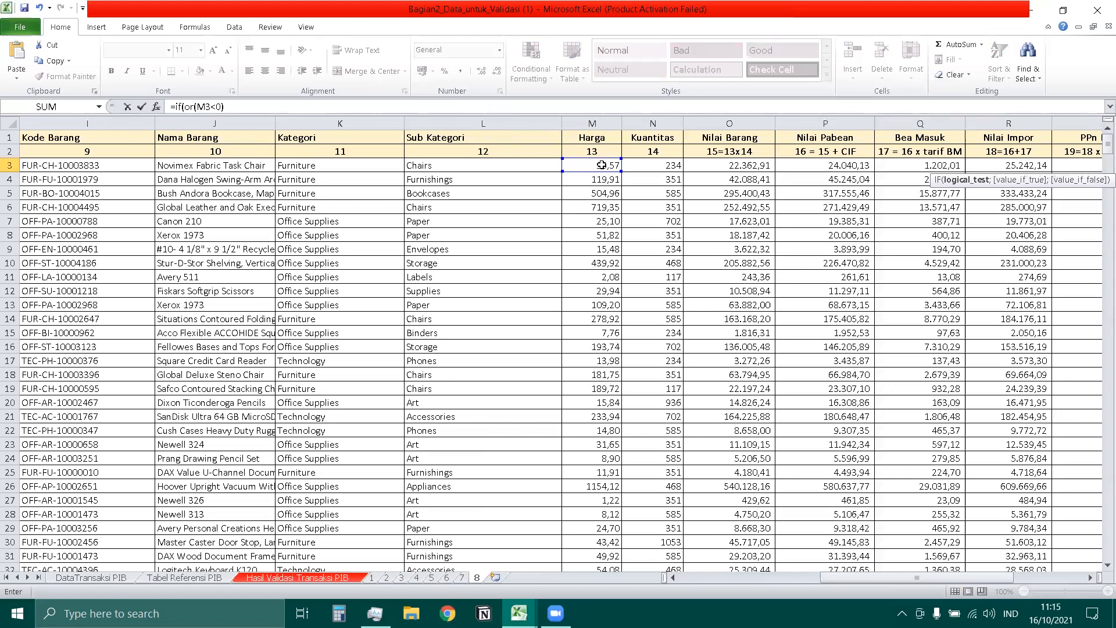
key("BackSpace")
type(";")
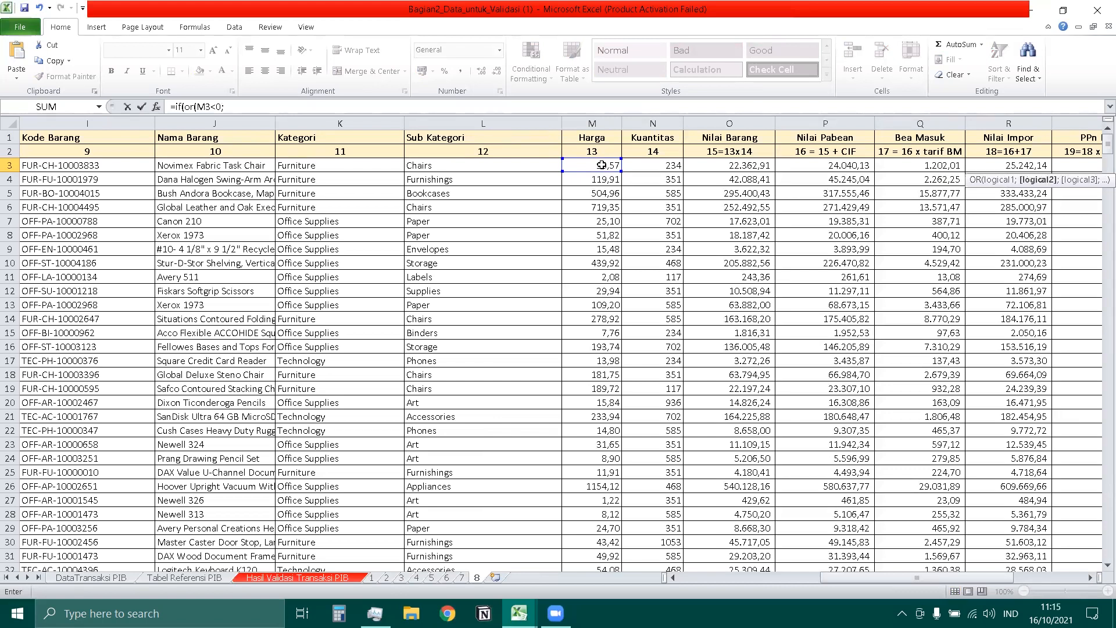
Extend the V3 formula's OR test with the conditions N3<0, O3<0, P3<0, Q3<0 and R3<0
left_click(657, 168)
type("<0;")
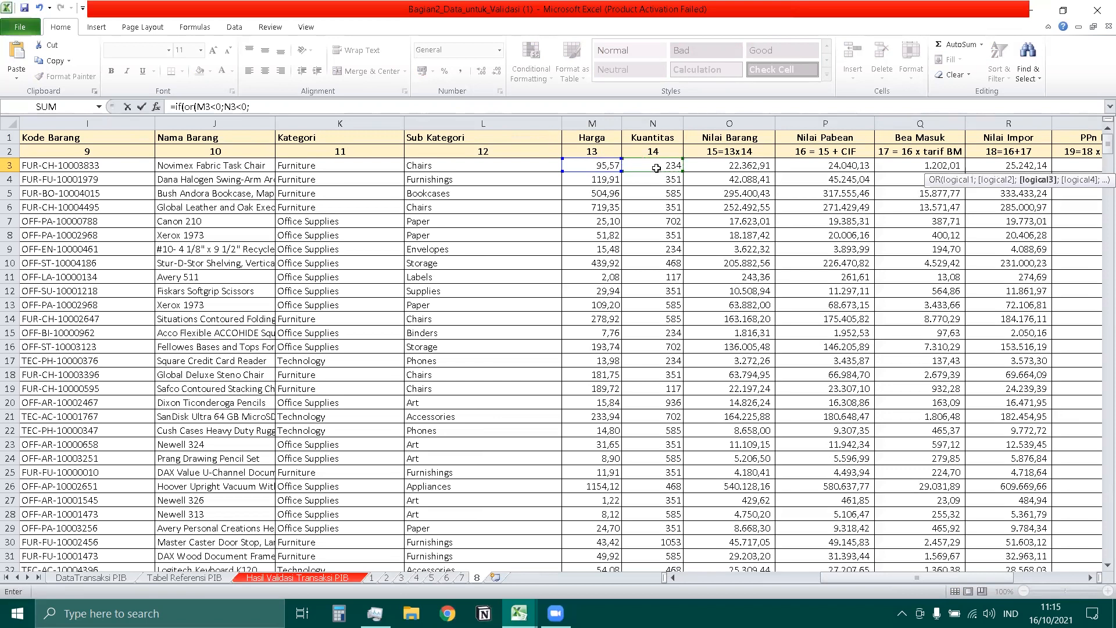
left_click(727, 163)
type("<0;")
left_click(829, 167)
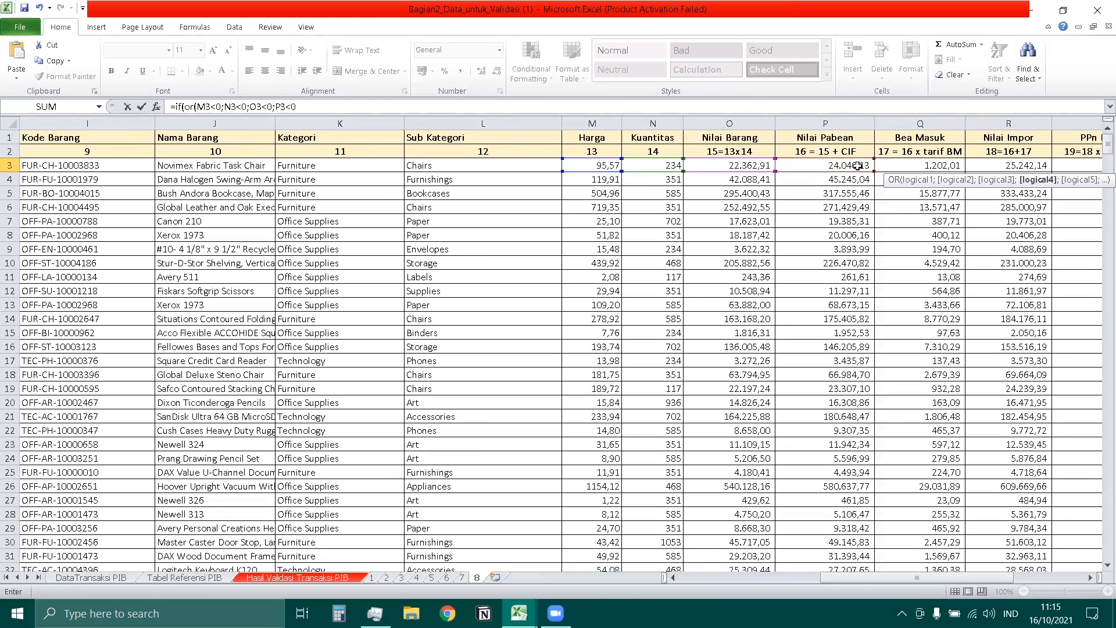
type(";")
left_click(922, 167)
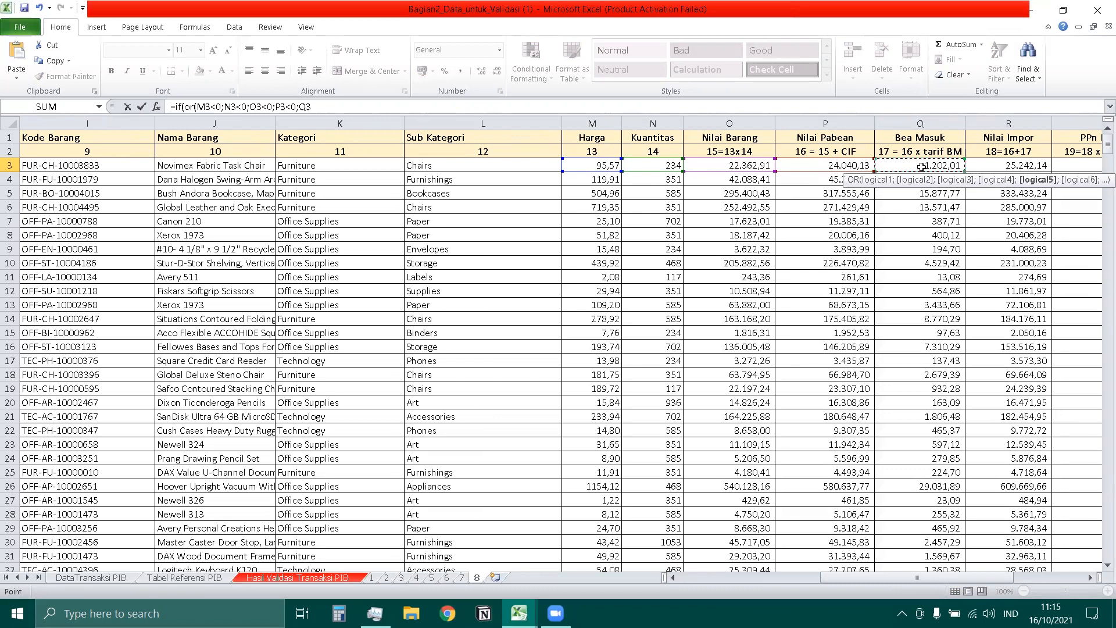
type("<0;")
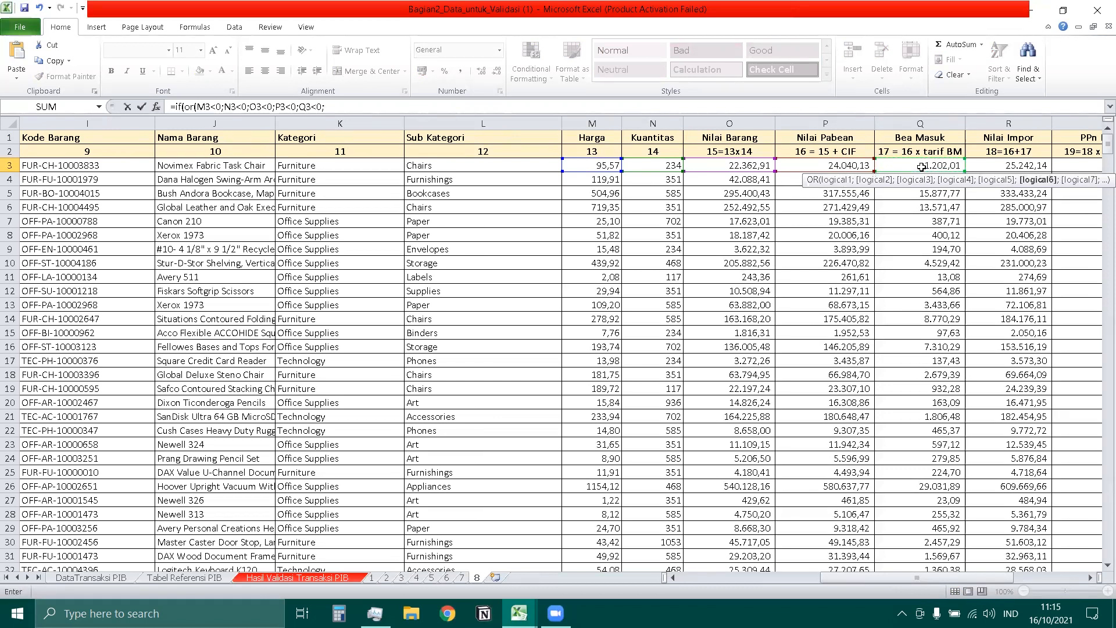
left_click(1015, 165)
type("<0;")
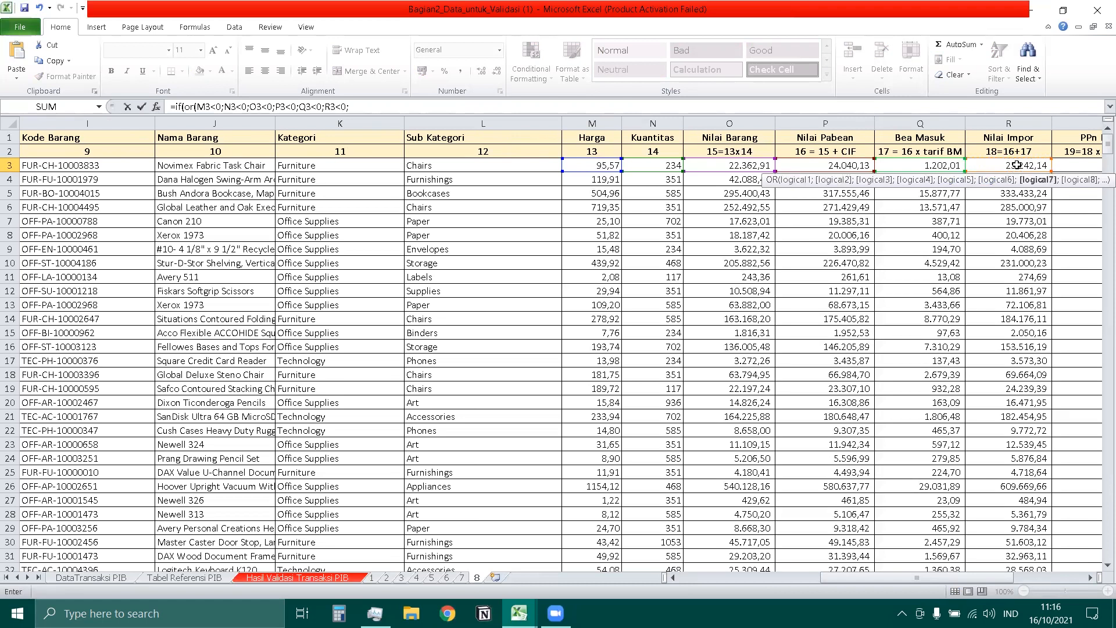
Add the conditions S3<0, T3<0 and U3<0 to the OR test in the V3 formula
left_click_drag(991, 577, 1041, 582)
left_click(726, 168)
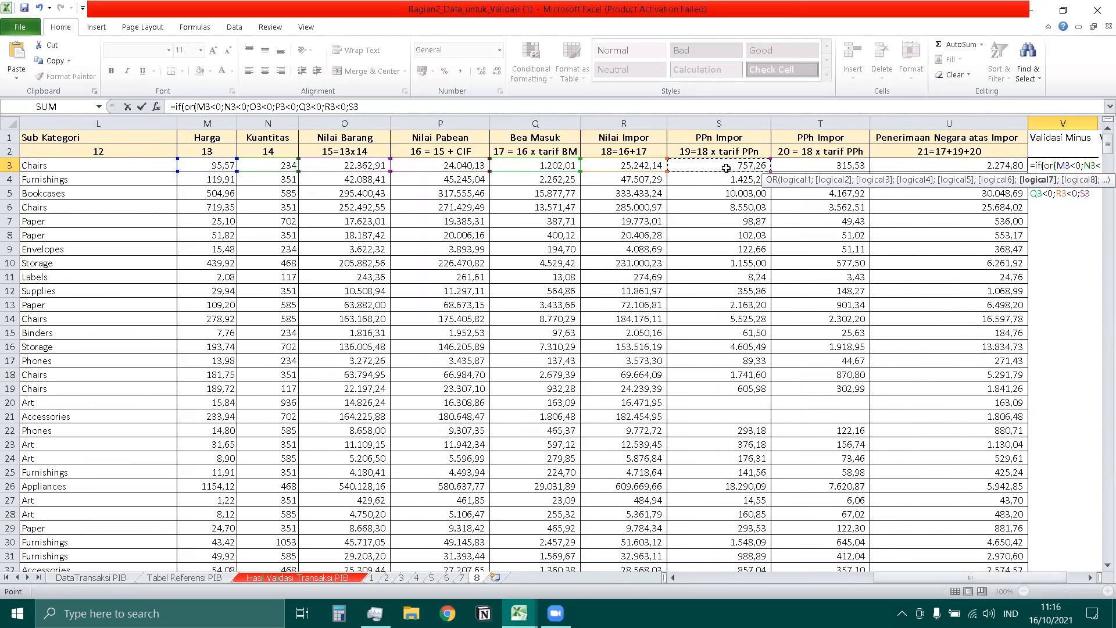
type("<0")
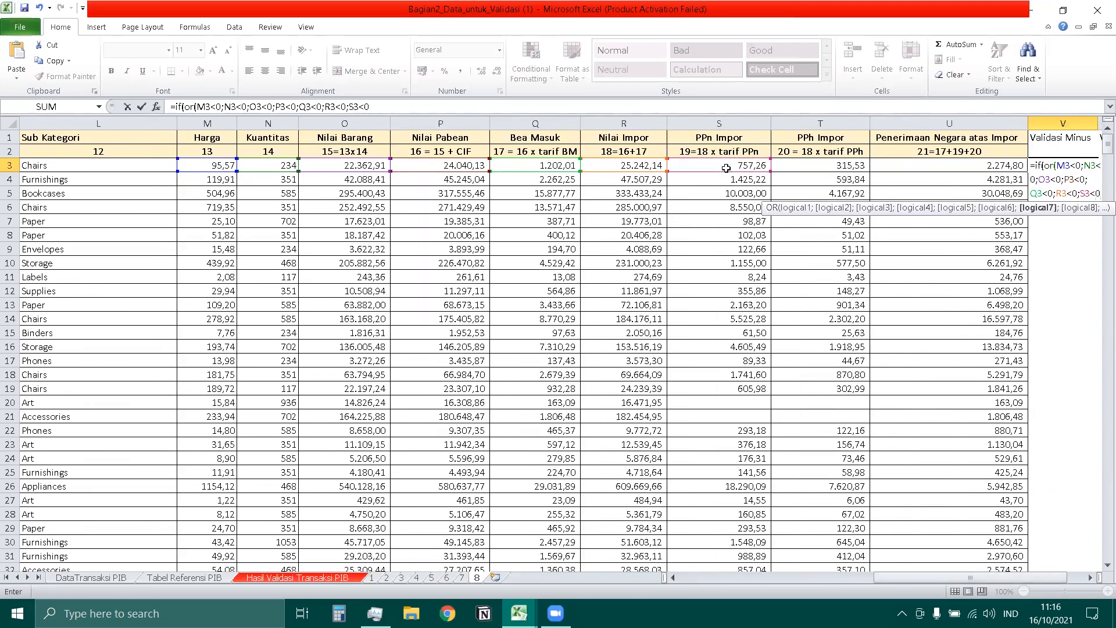
type(";")
left_click(803, 167)
type("<0")
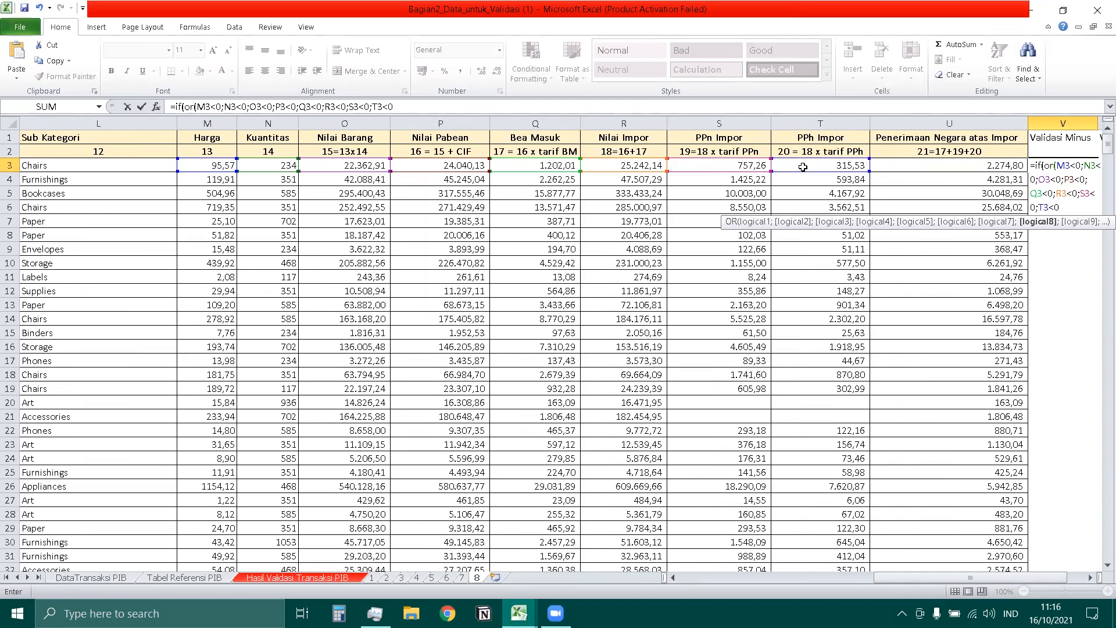
type(";")
left_click(922, 166)
type("<0")
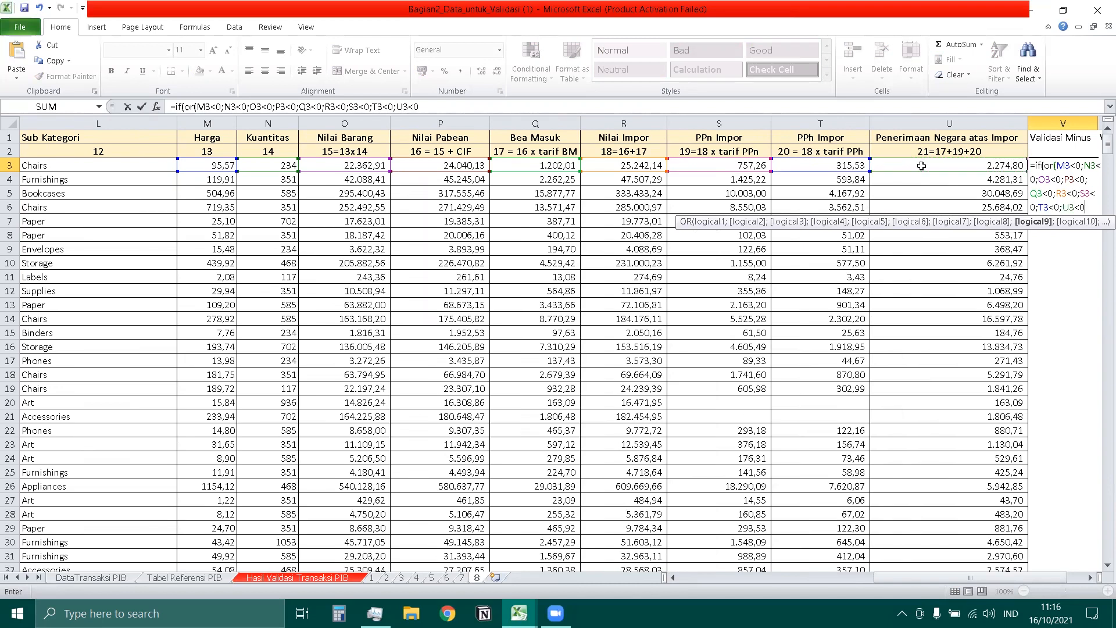
Complete the V3 formula to return "Ndak Mashok" when any condition is met and "Mashok" otherwise
type(");")
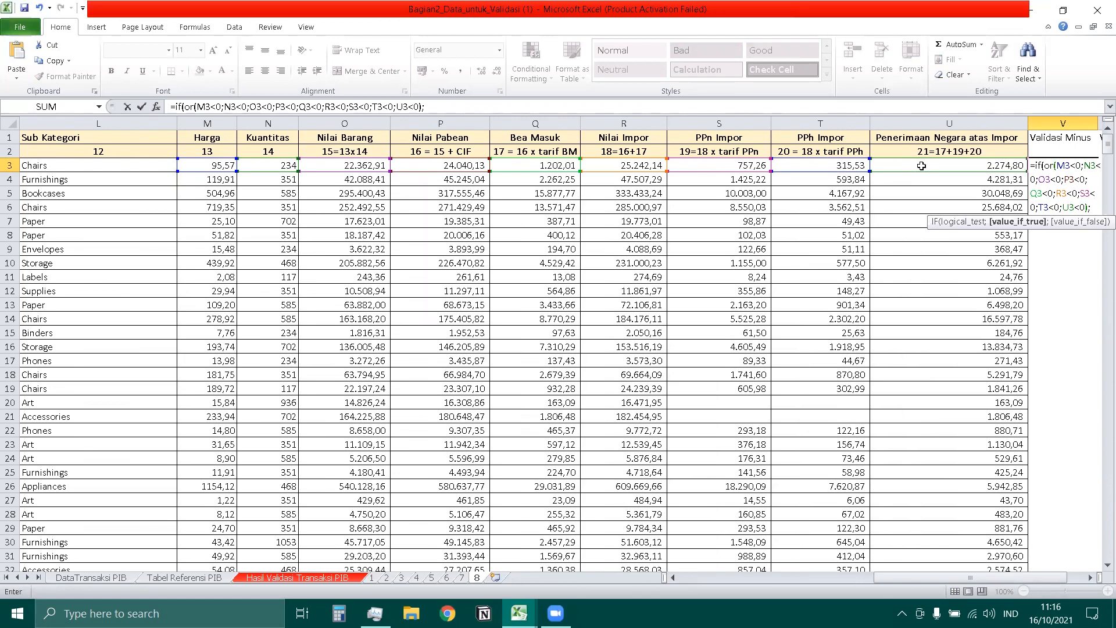
type("\"Nd")
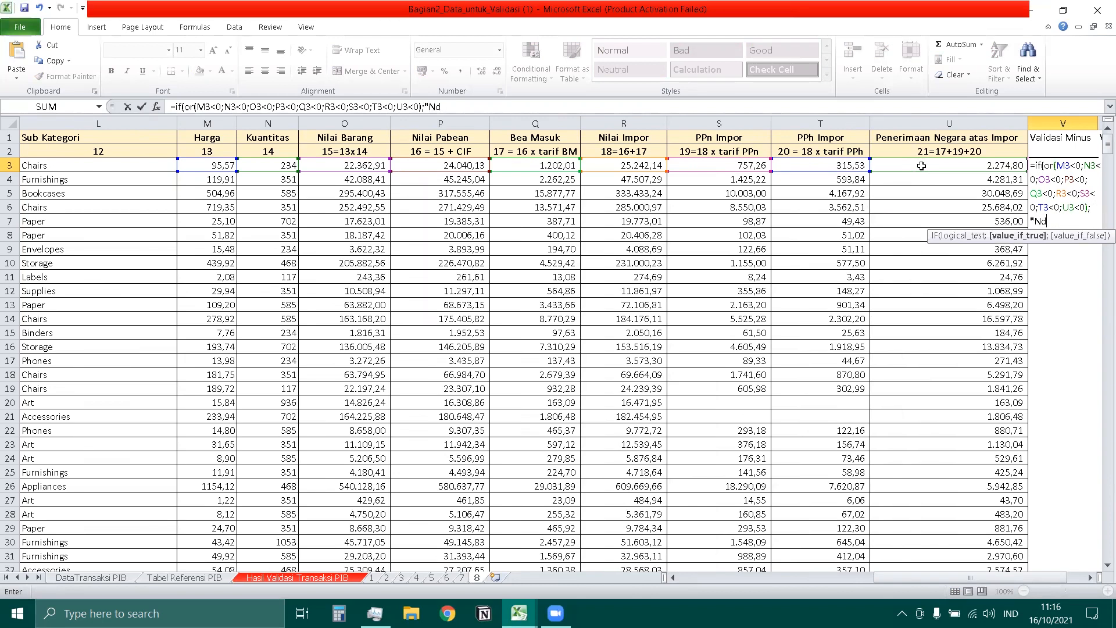
type("ak Mashok\";")
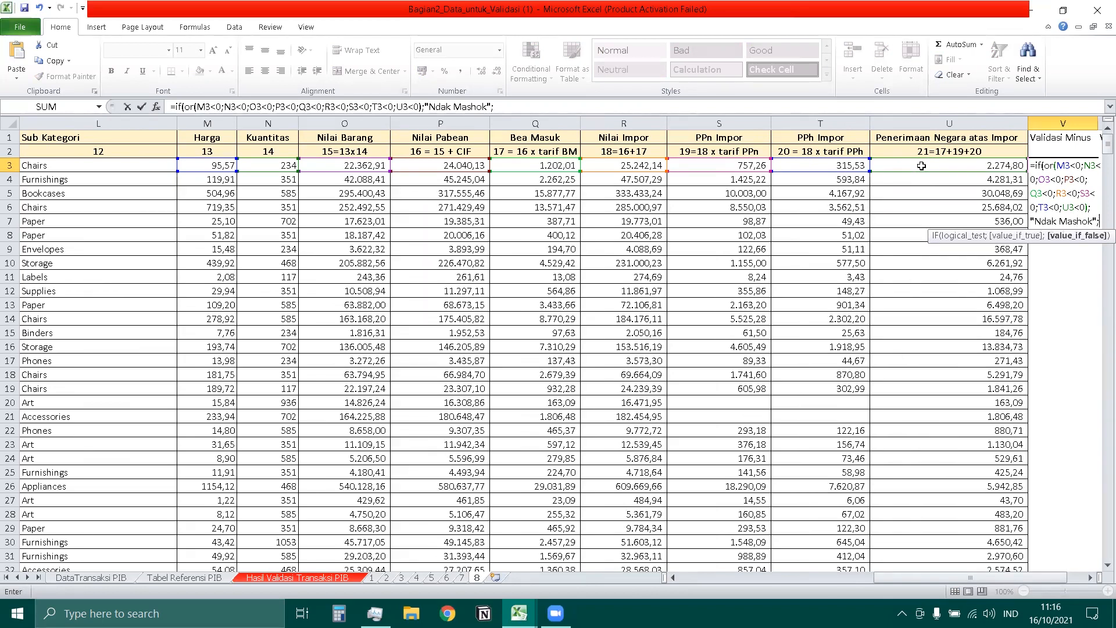
type("\"Mas")
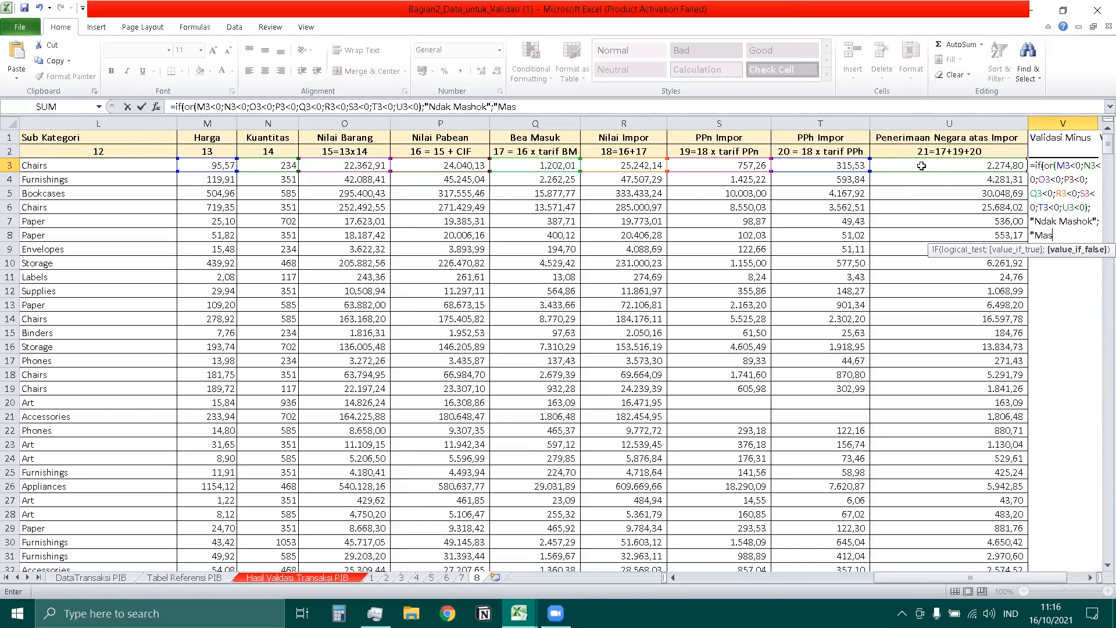
type("hok")
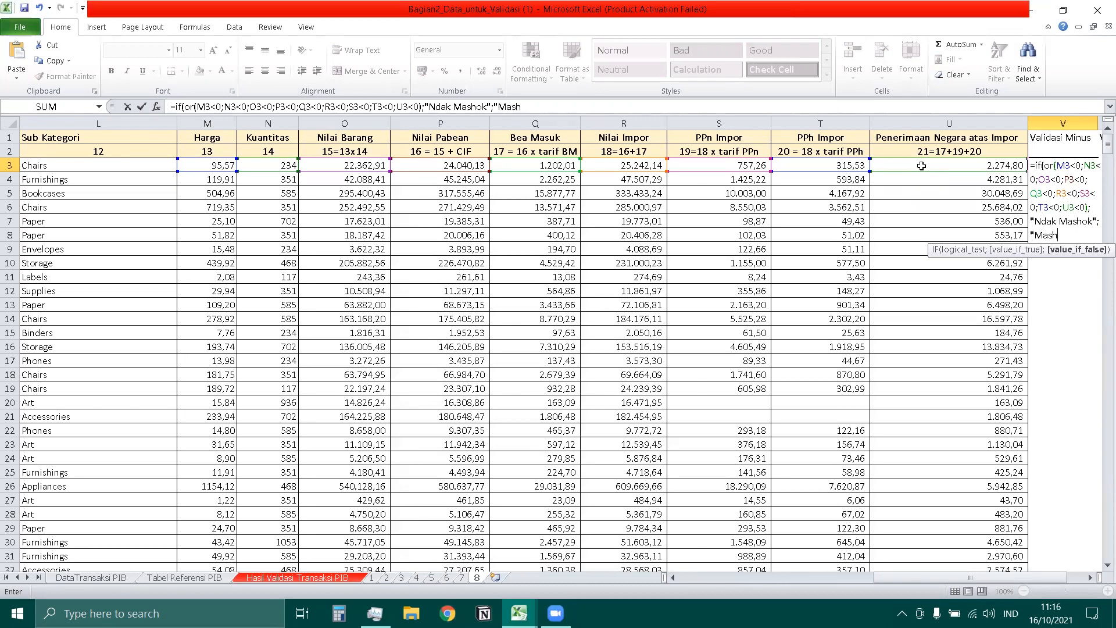
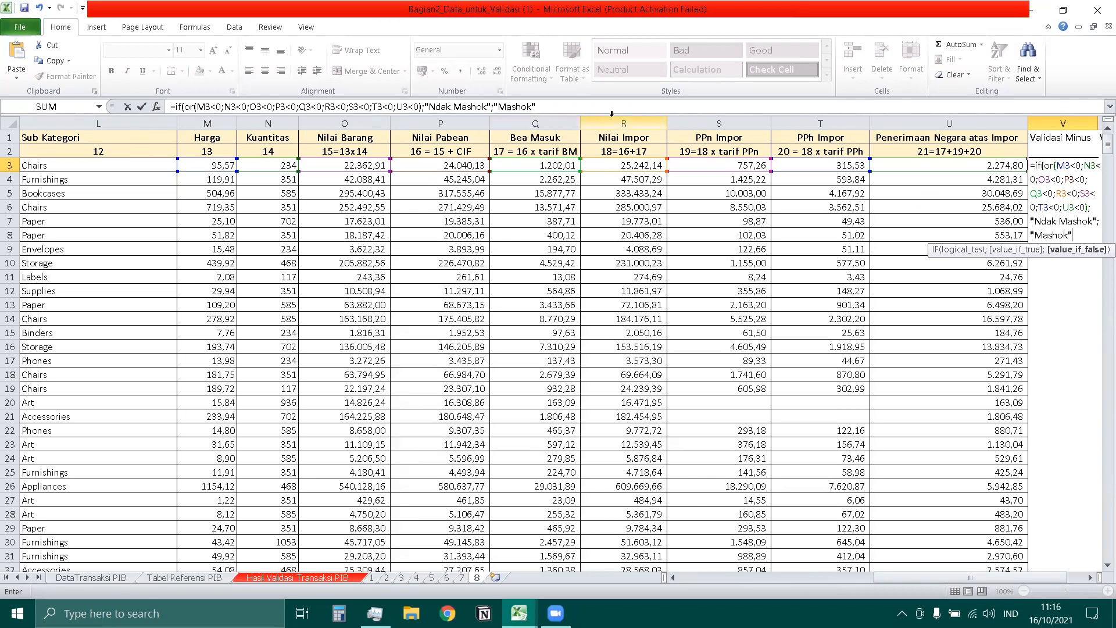
left_click(545, 101)
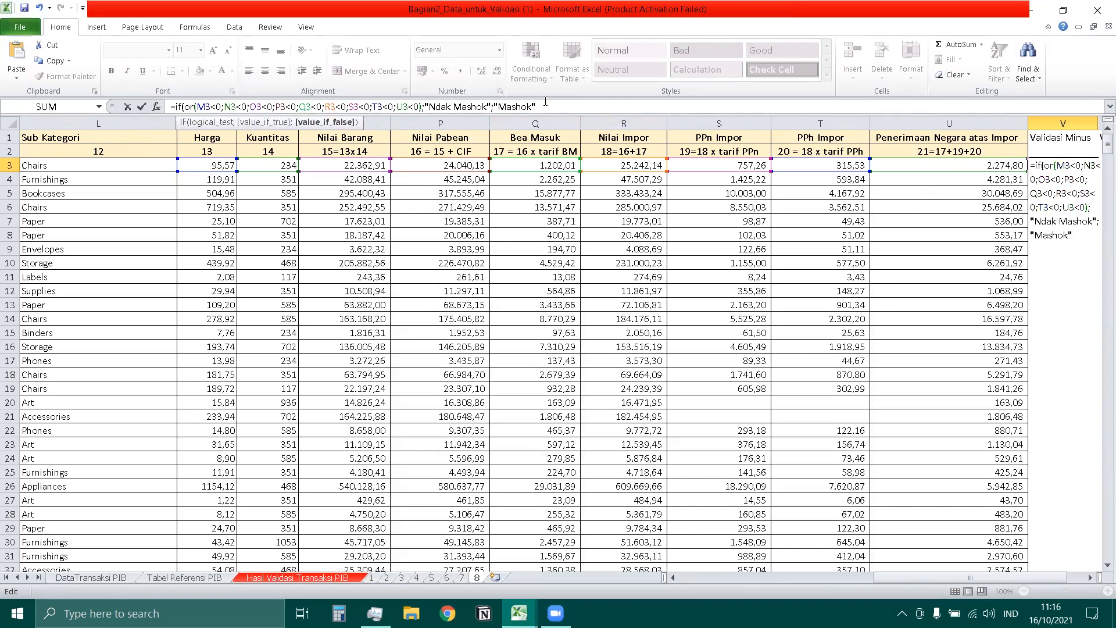
key("Return")
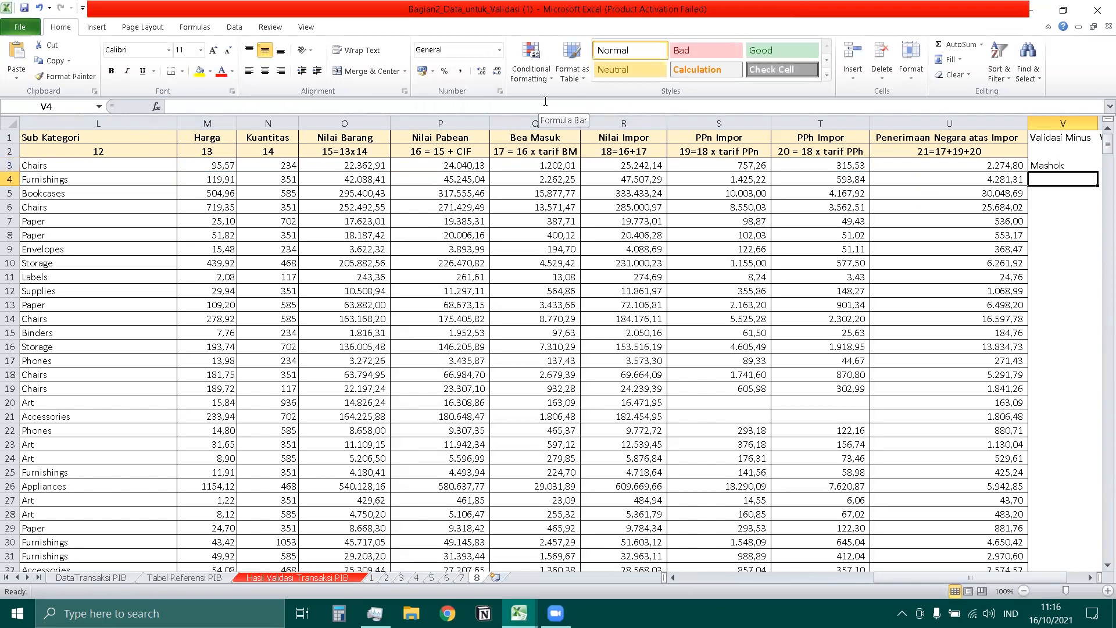
Copy the V3 formula down the Validasi Minus column for all data rows
key("Up")
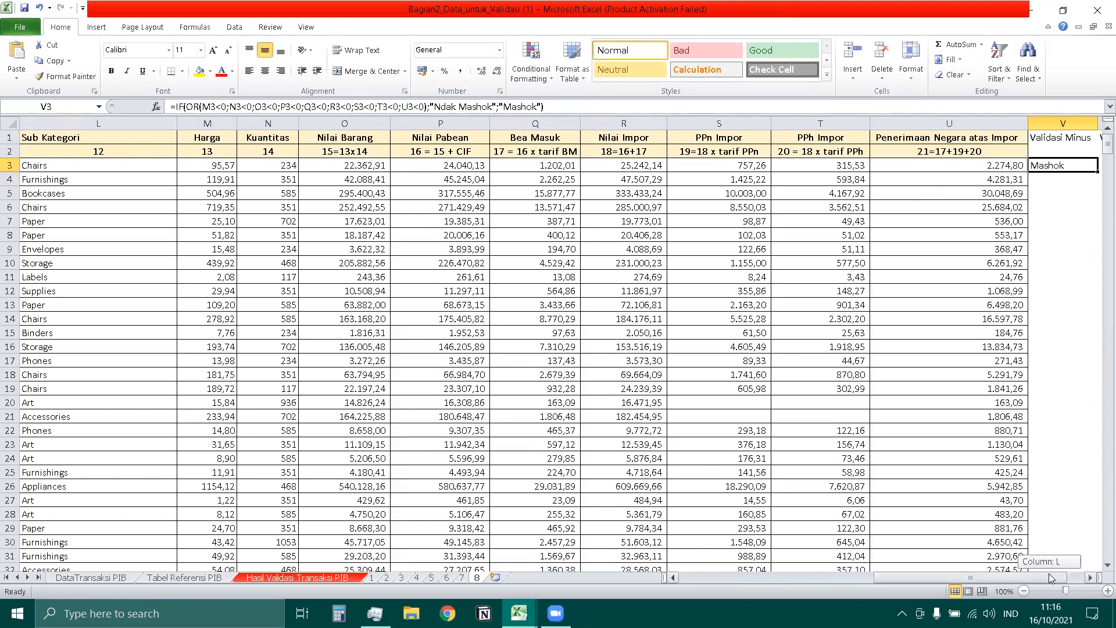
scroll(1019, 428, "right", 1)
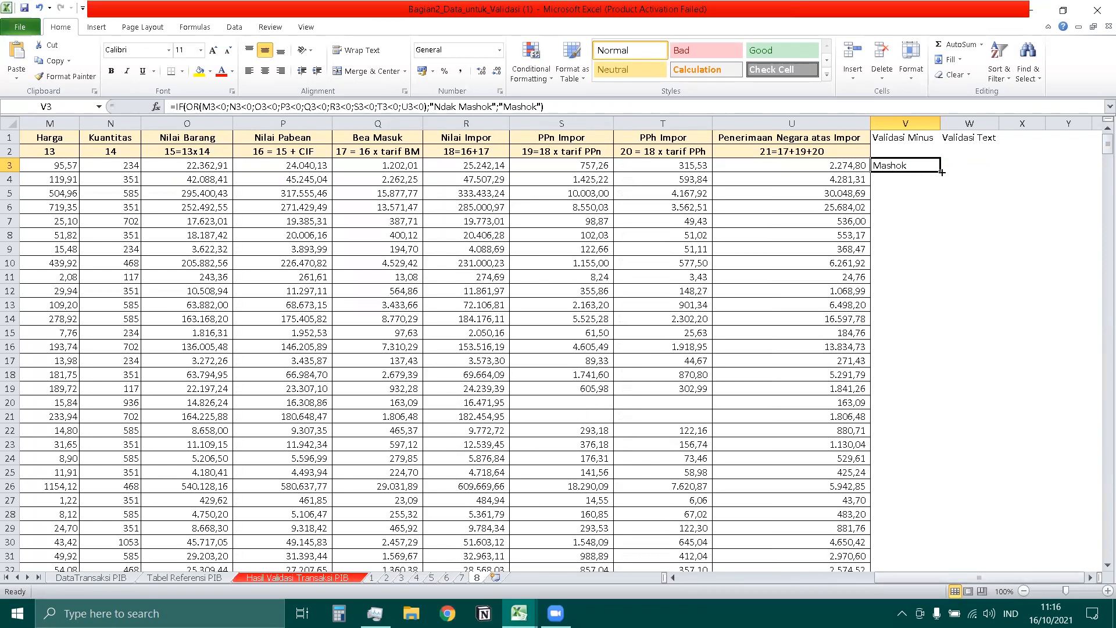
double_click(941, 172)
left_click(970, 291)
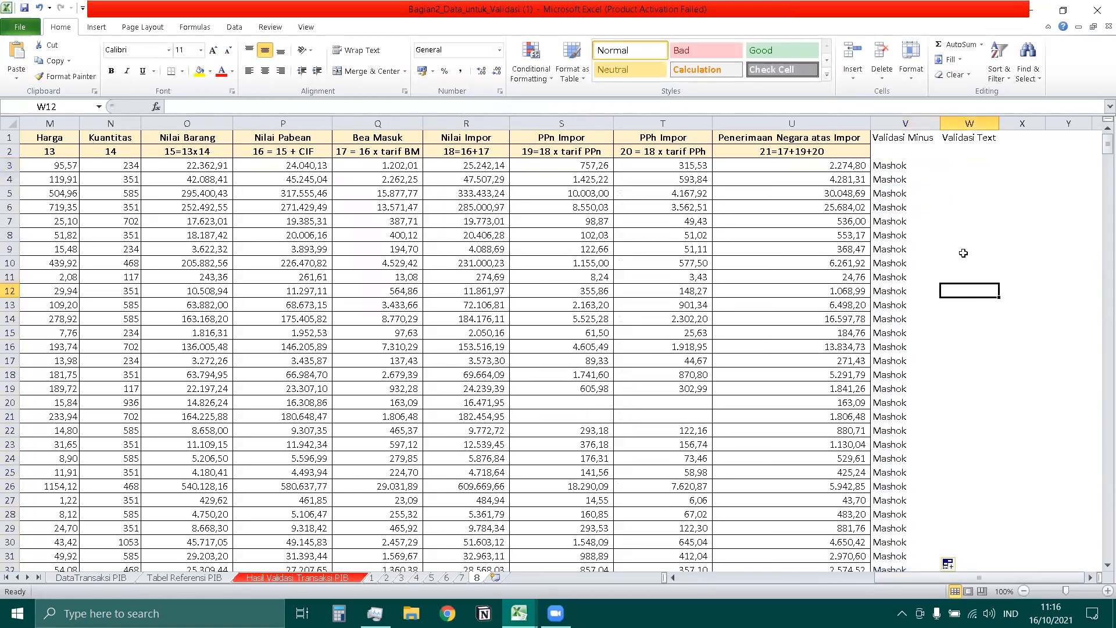
Add a filter to the Validasi Minus header cells V1:V2 and fill them yellow
left_click(890, 137)
left_click(918, 154)
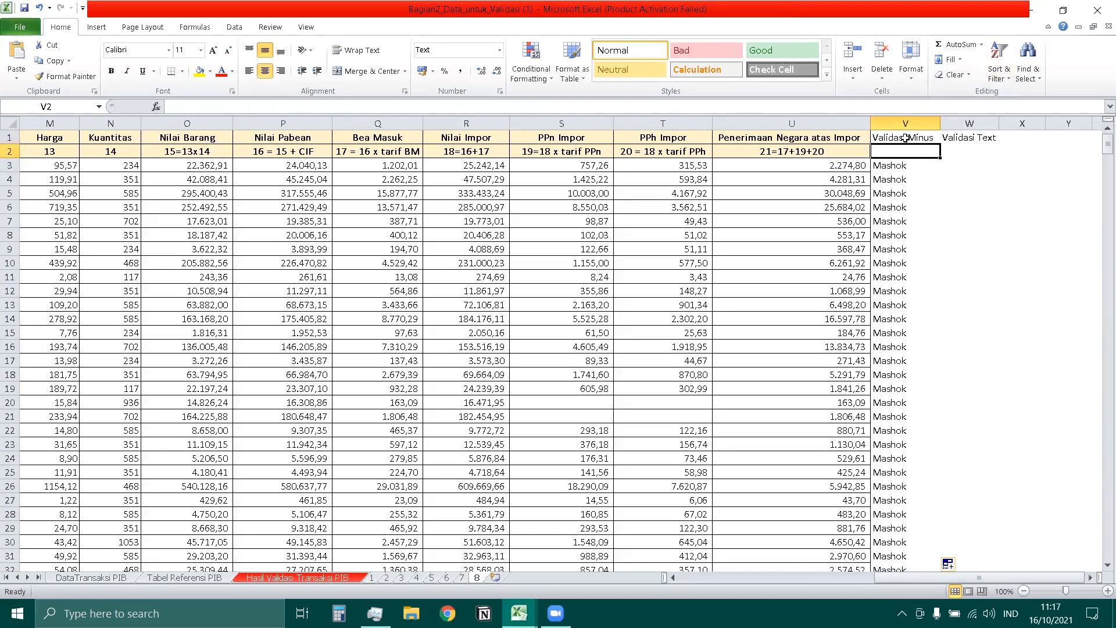
left_click_drag(905, 137, 906, 152)
left_click(998, 64)
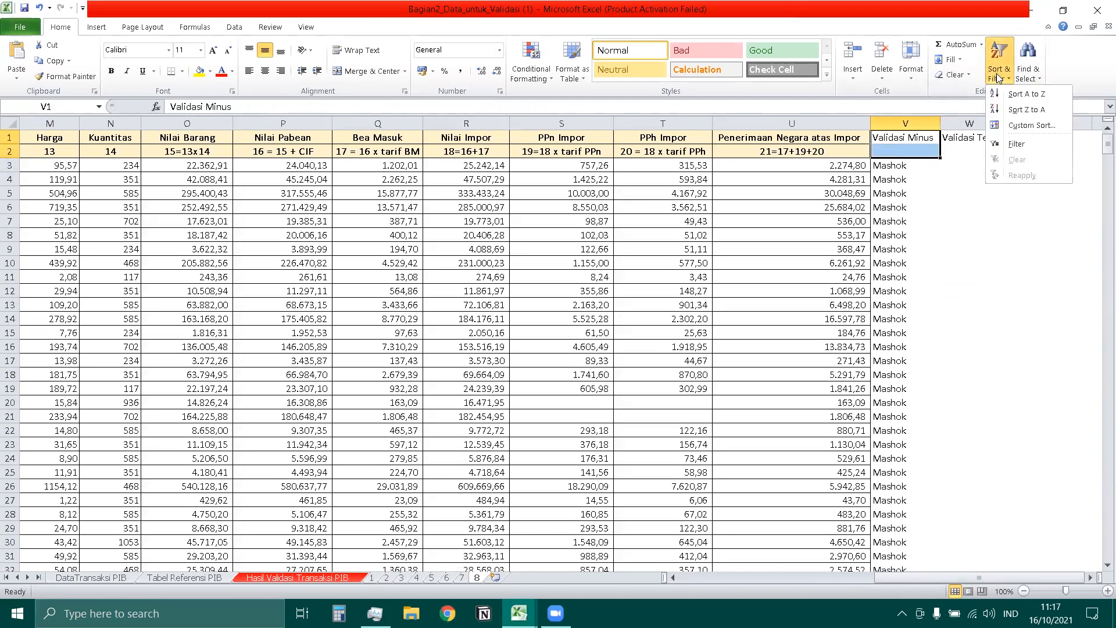
left_click(1014, 143)
left_click(199, 70)
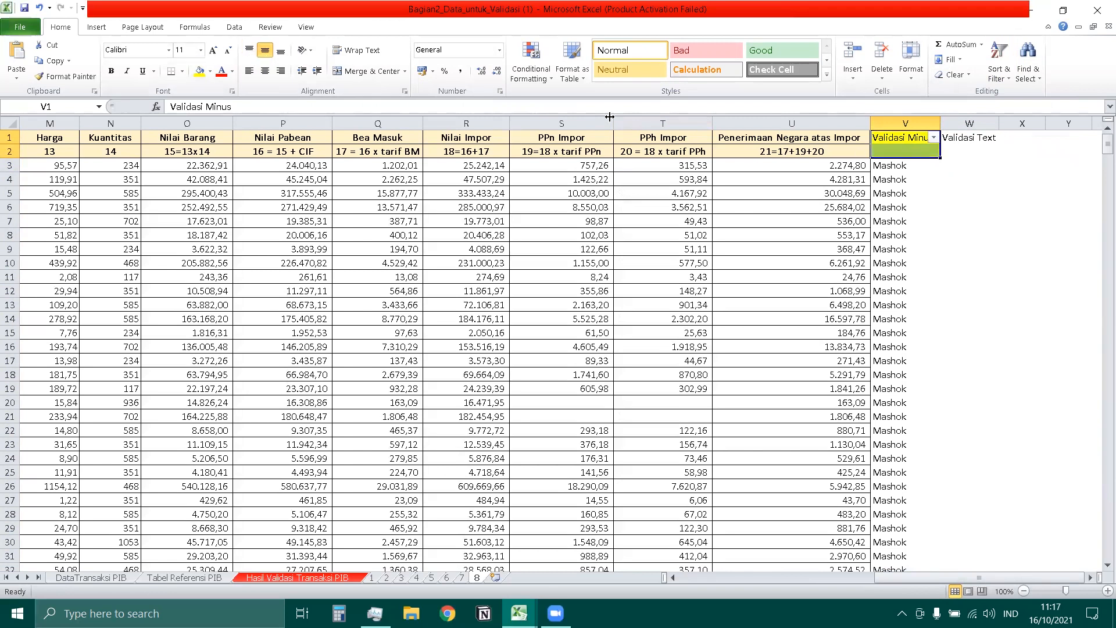
Filter the Validasi Minus column to exclude Mashok, keeping Ndak Mashok and blanks
left_click(933, 138)
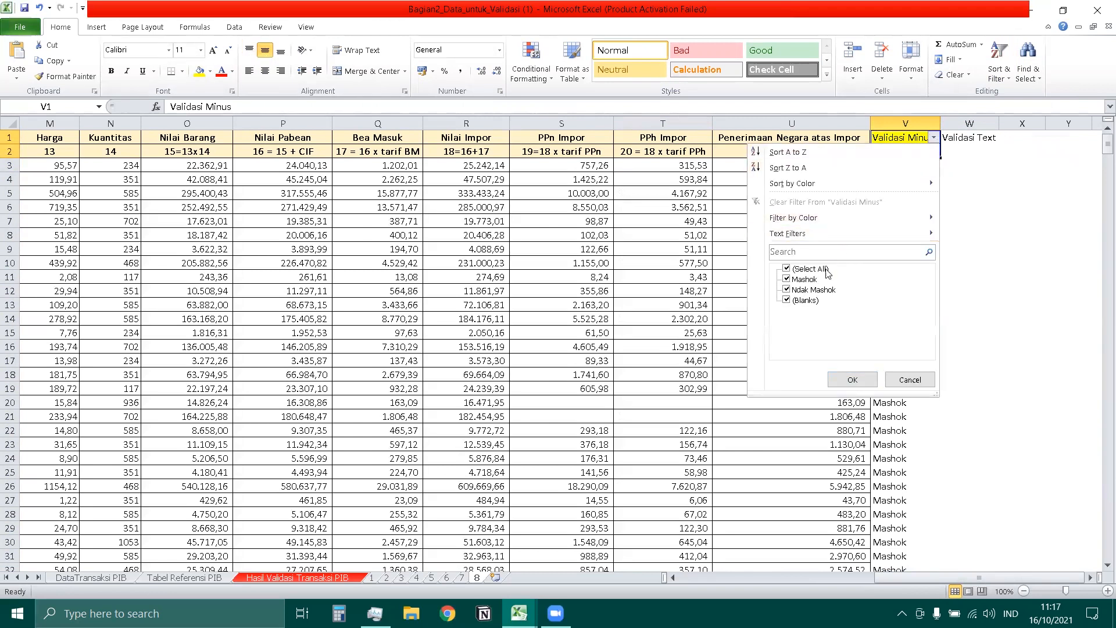
left_click(798, 280)
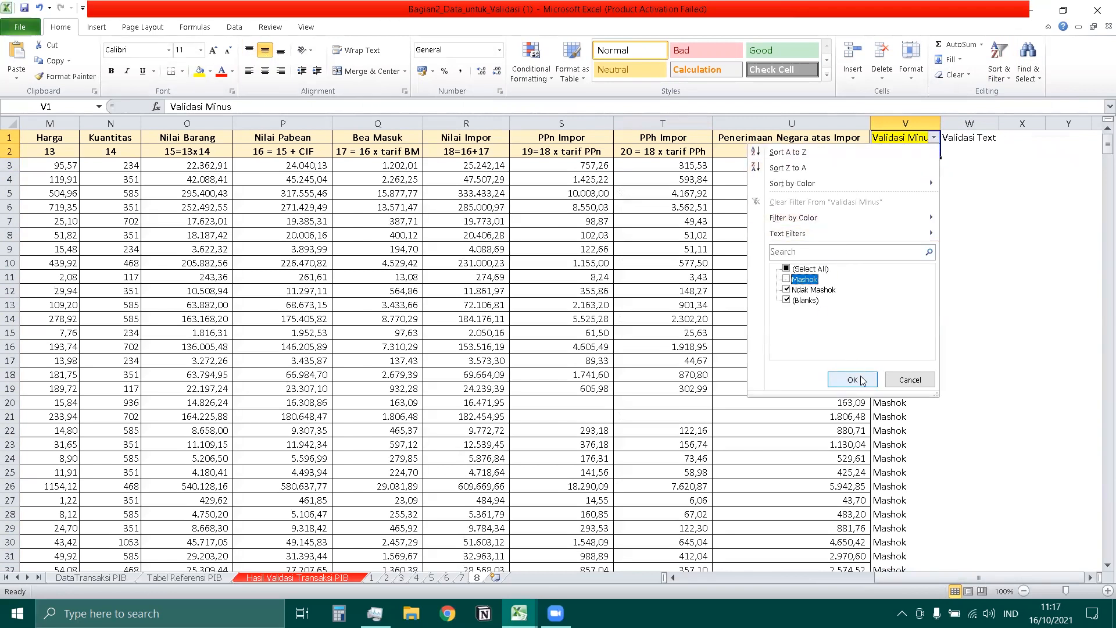
left_click(852, 379)
left_click(847, 177)
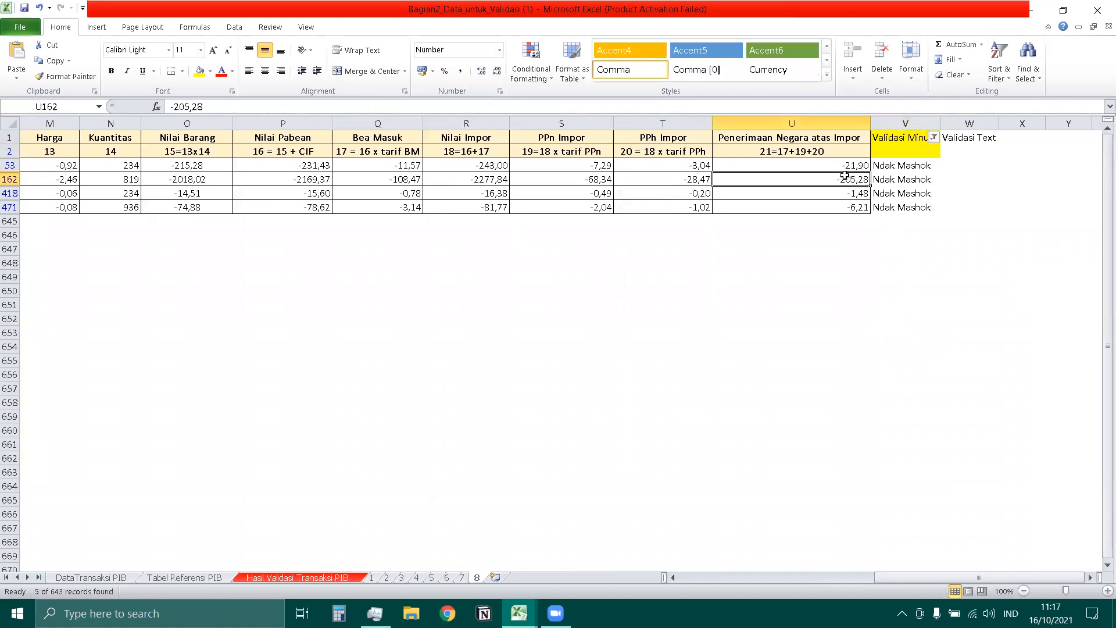
left_click(603, 167)
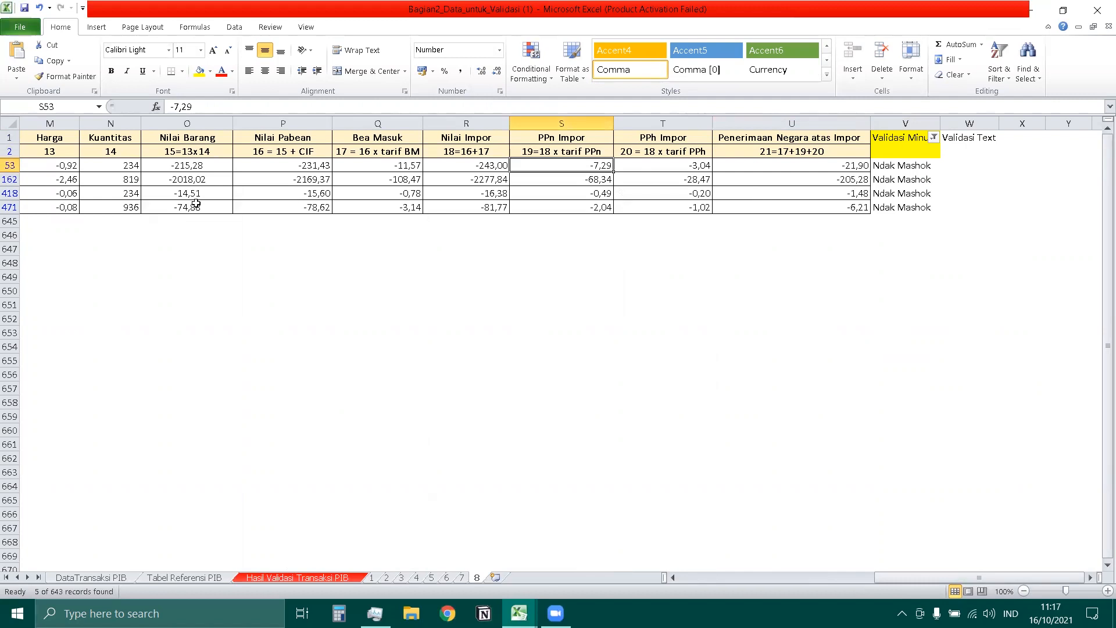
key("Left")
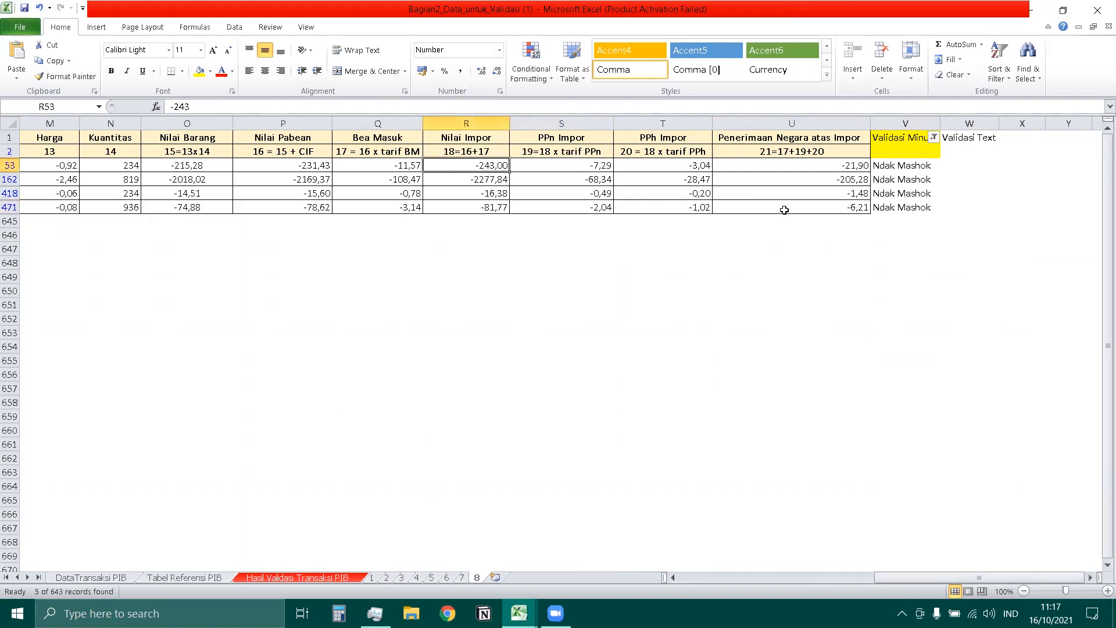
left_click(906, 168)
left_click(970, 139)
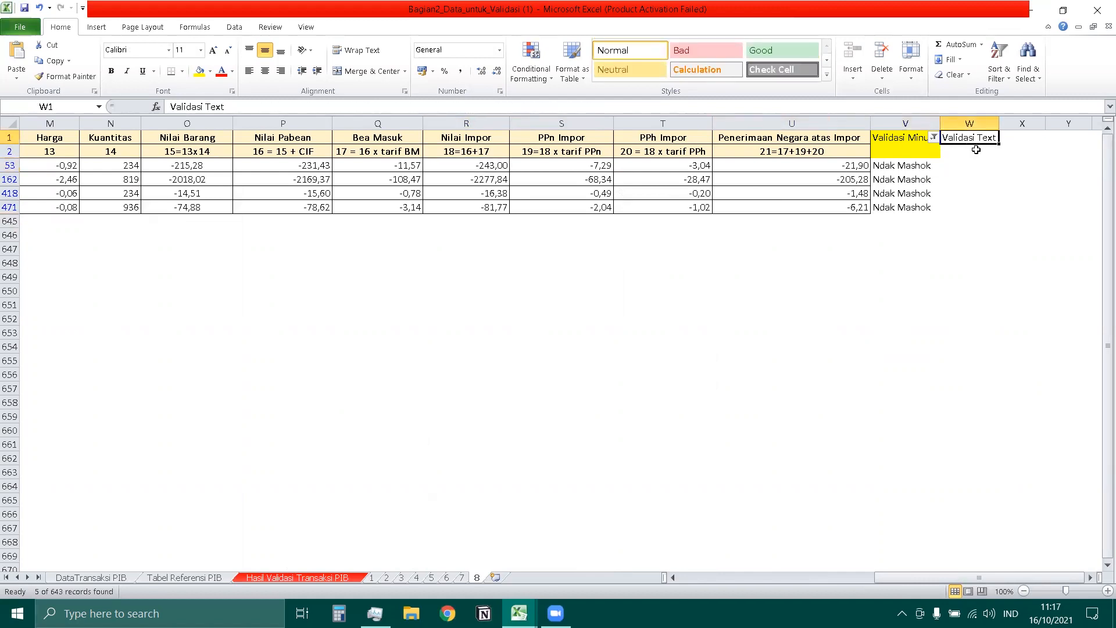
left_click(983, 163)
left_click(956, 216)
left_click(915, 170)
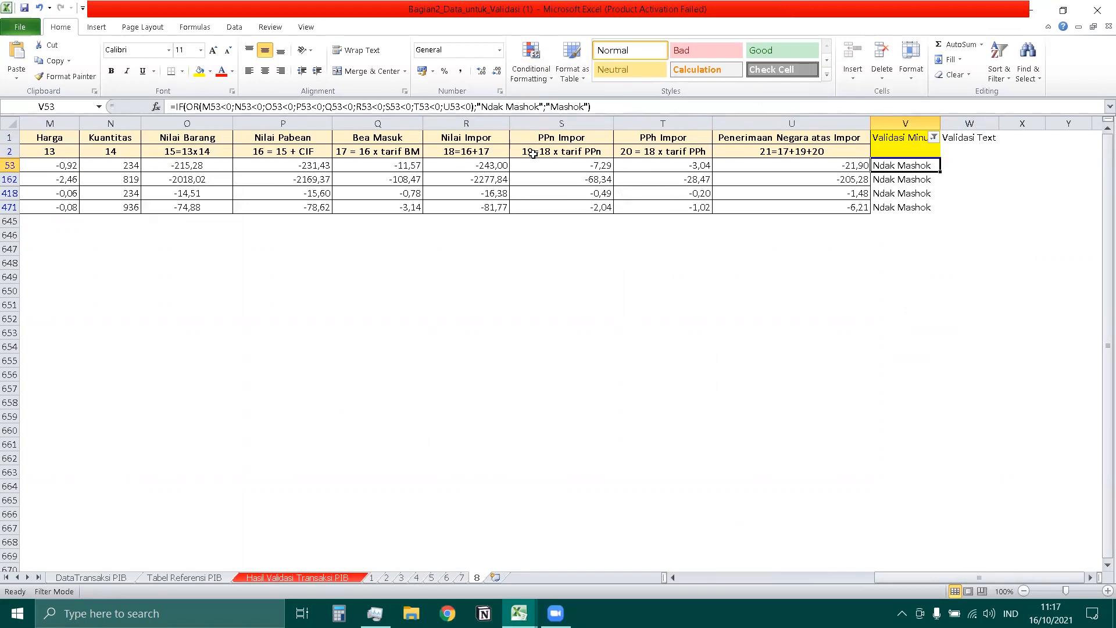
left_click(512, 106)
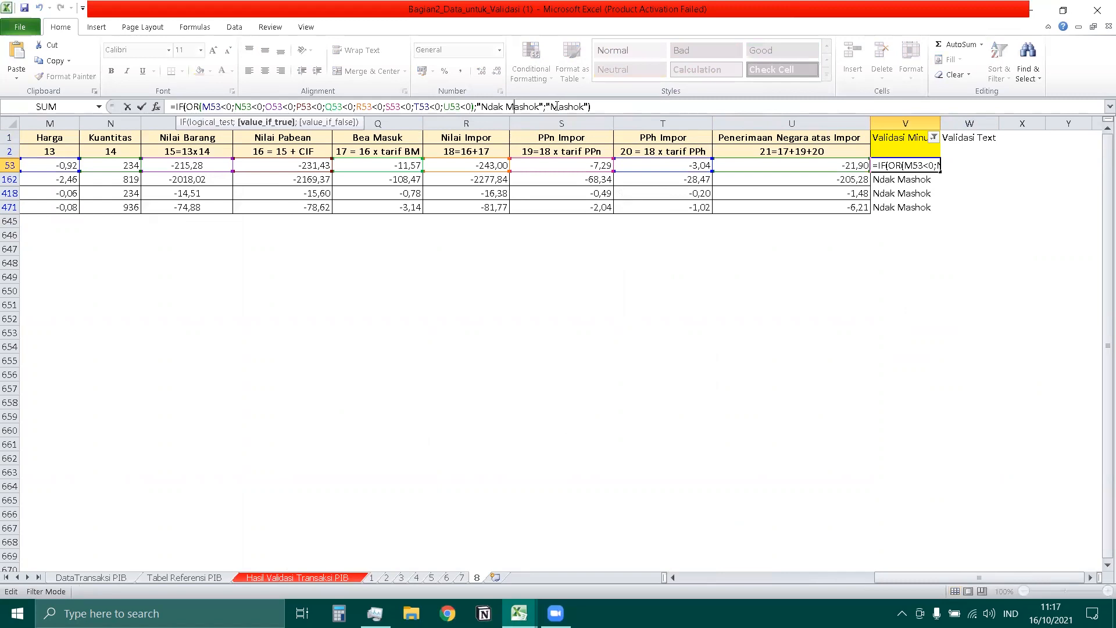
key("Return")
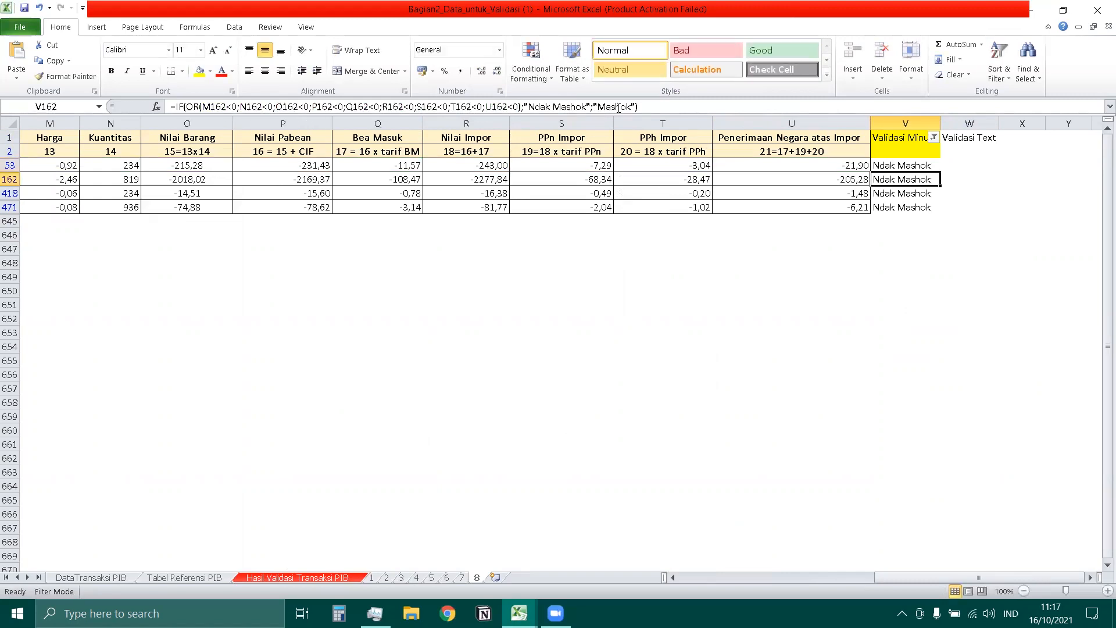
left_click(974, 164)
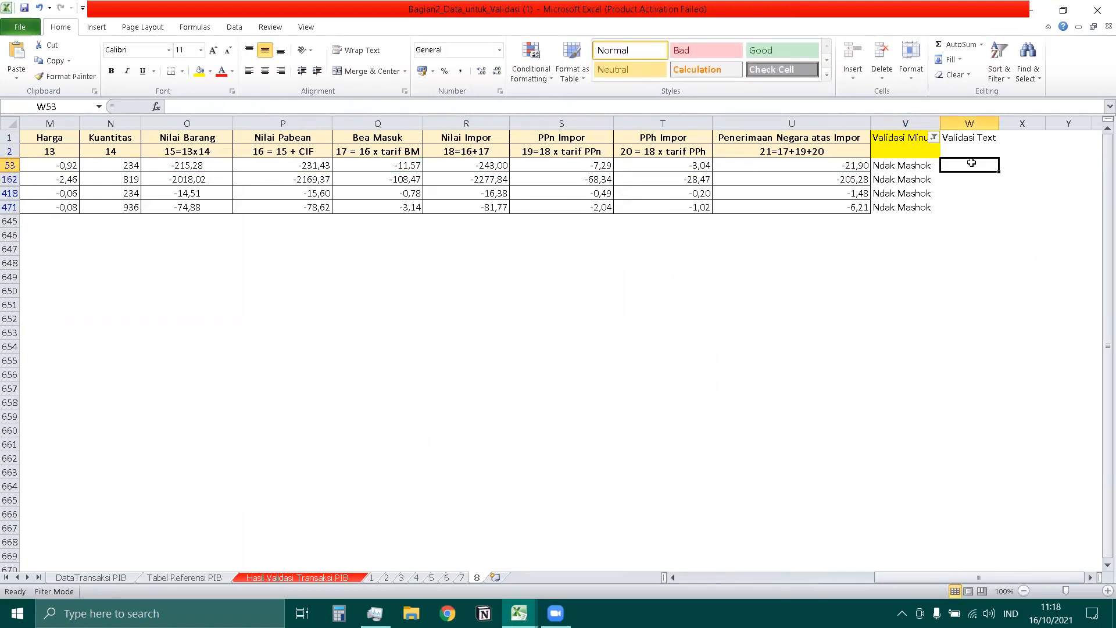
Show all rows again by reselecting every value in the Validasi Minus filter
left_click(934, 137)
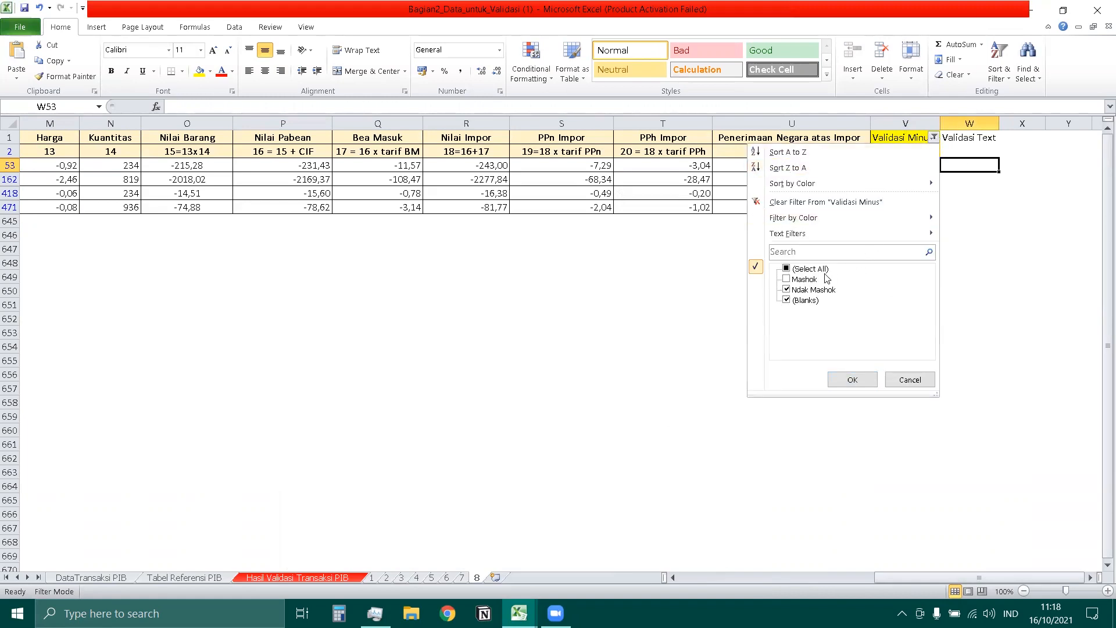
left_click(787, 269)
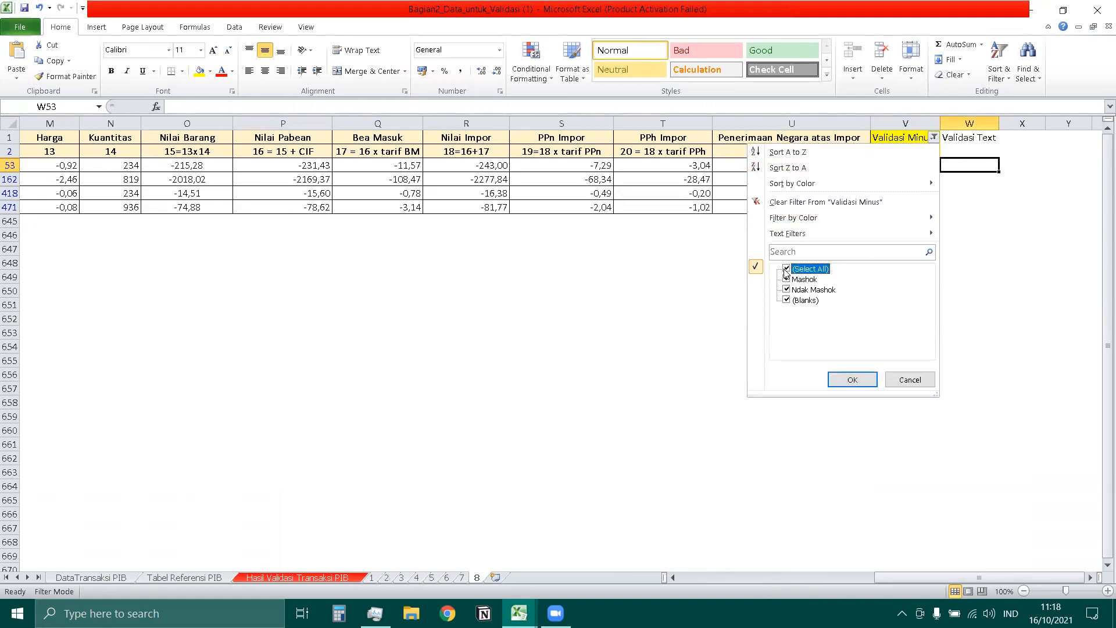
left_click(853, 380)
left_click(959, 291)
Begin an IF formula in W3 under Validasi Text with an OR test whose first condition is ISTEXT(M3)
left_click(963, 163)
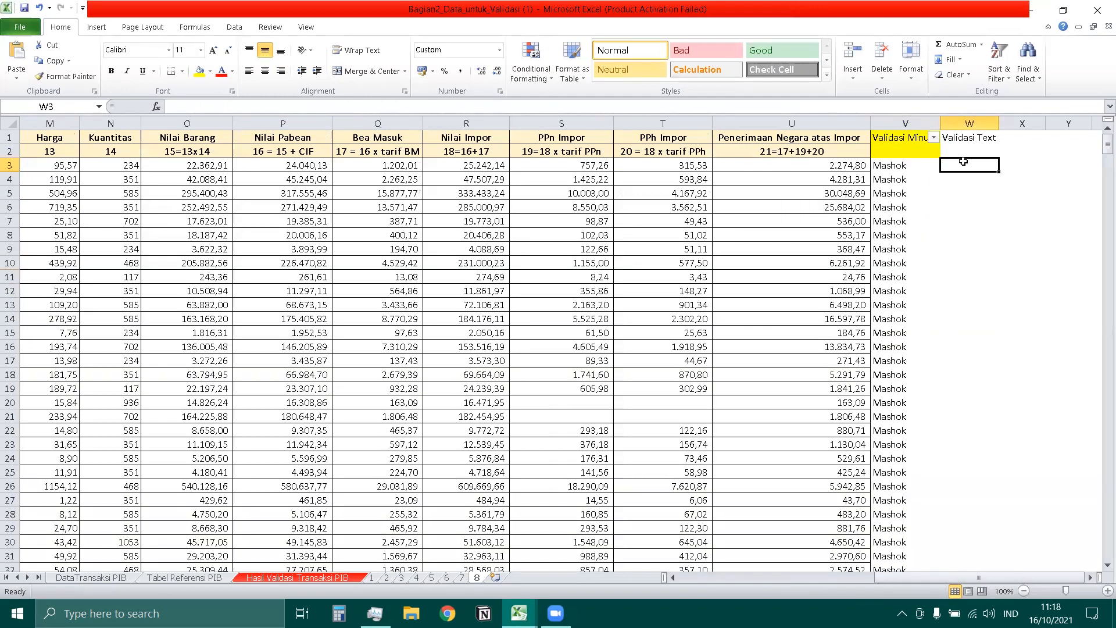
type("=if")
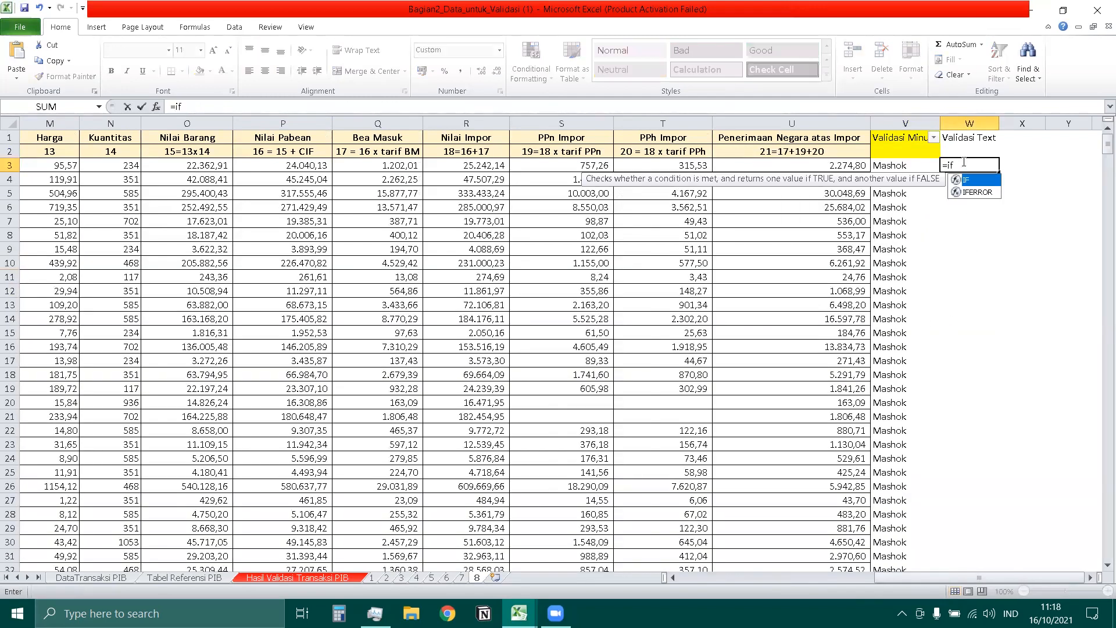
type("(or")
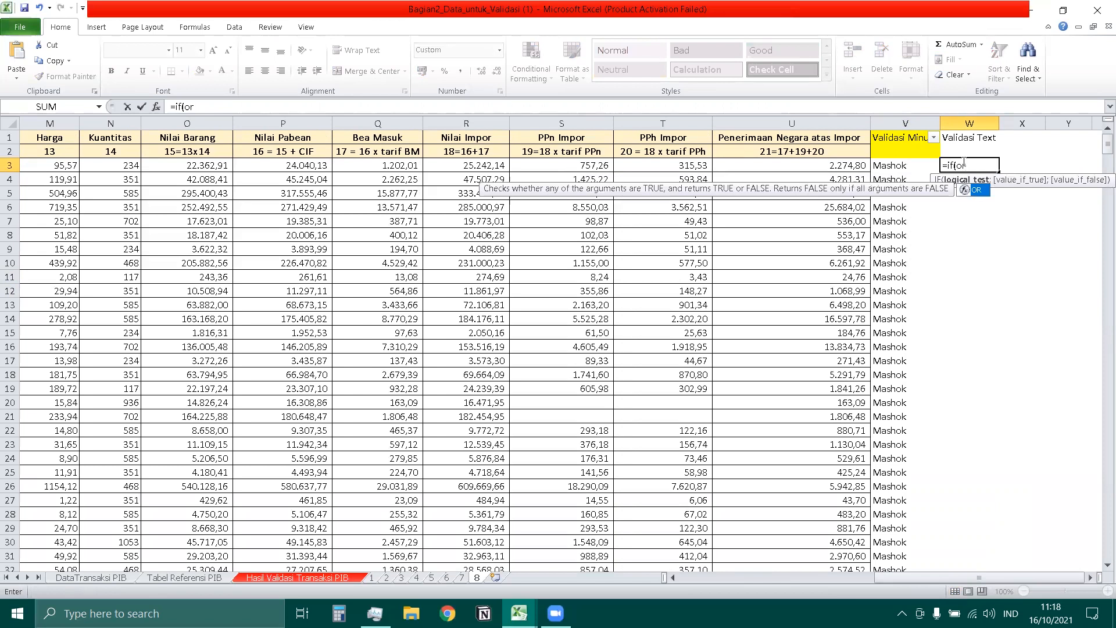
type("(")
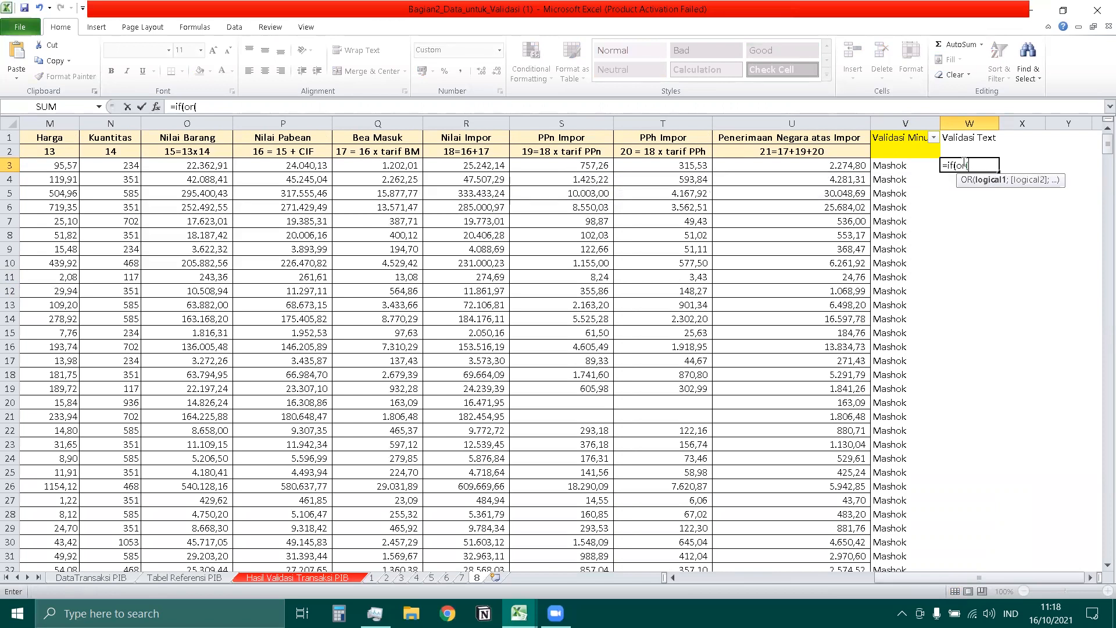
type("istext")
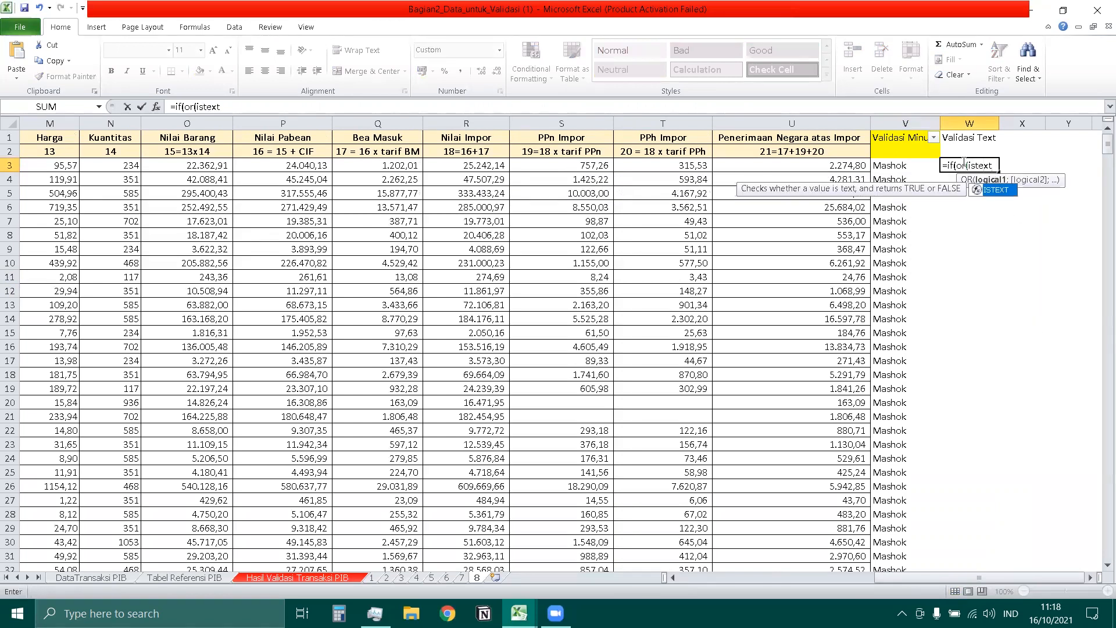
type("(")
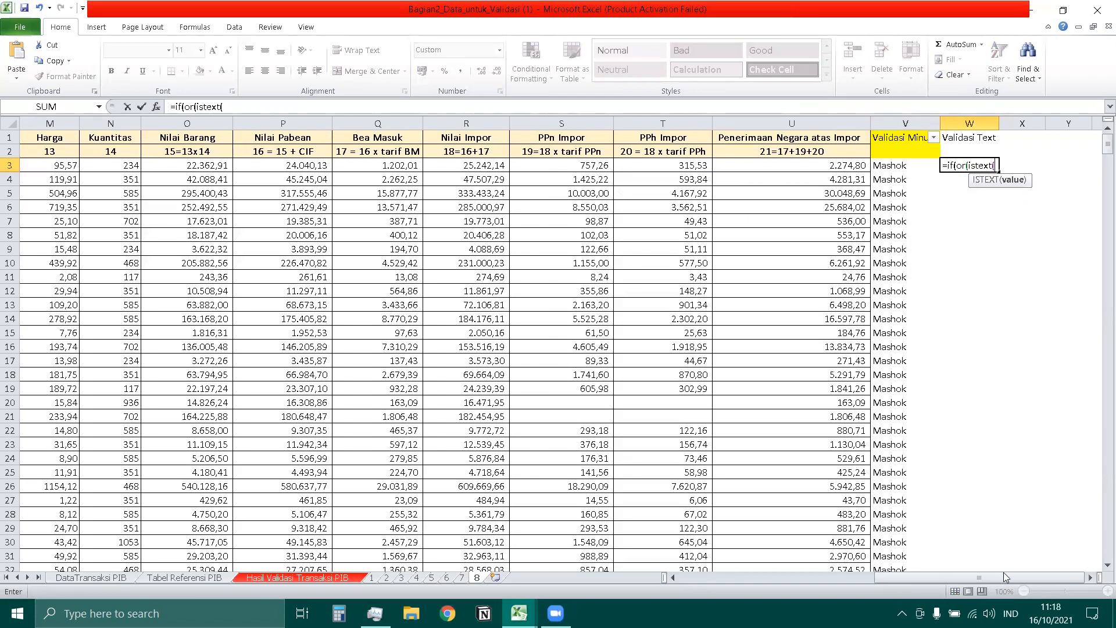
left_click_drag(996, 579, 941, 579)
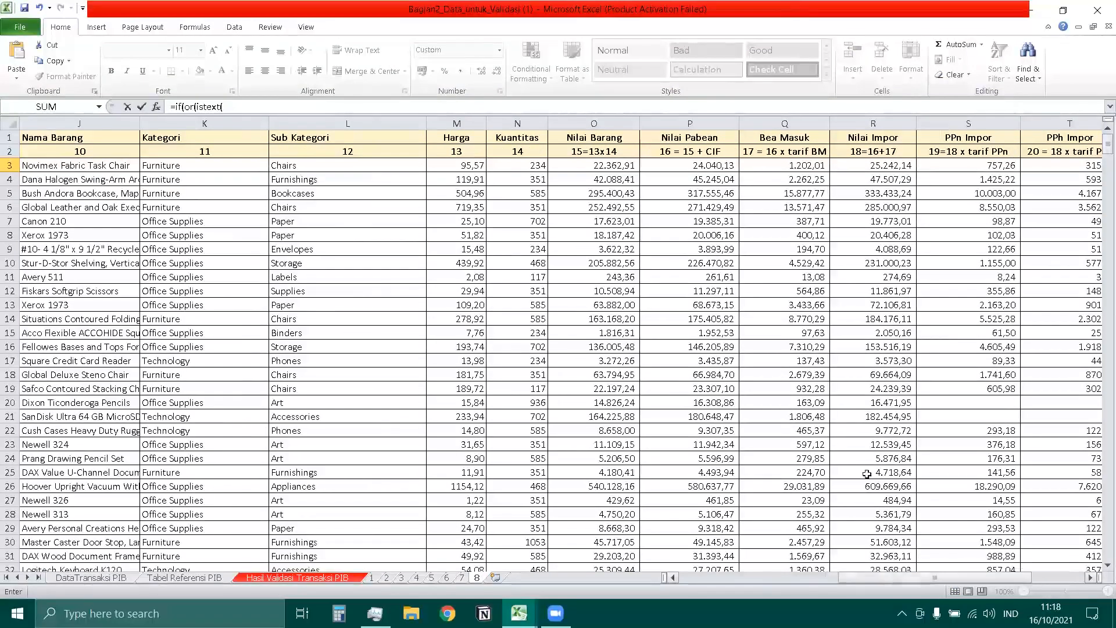
left_click(473, 164)
type(");")
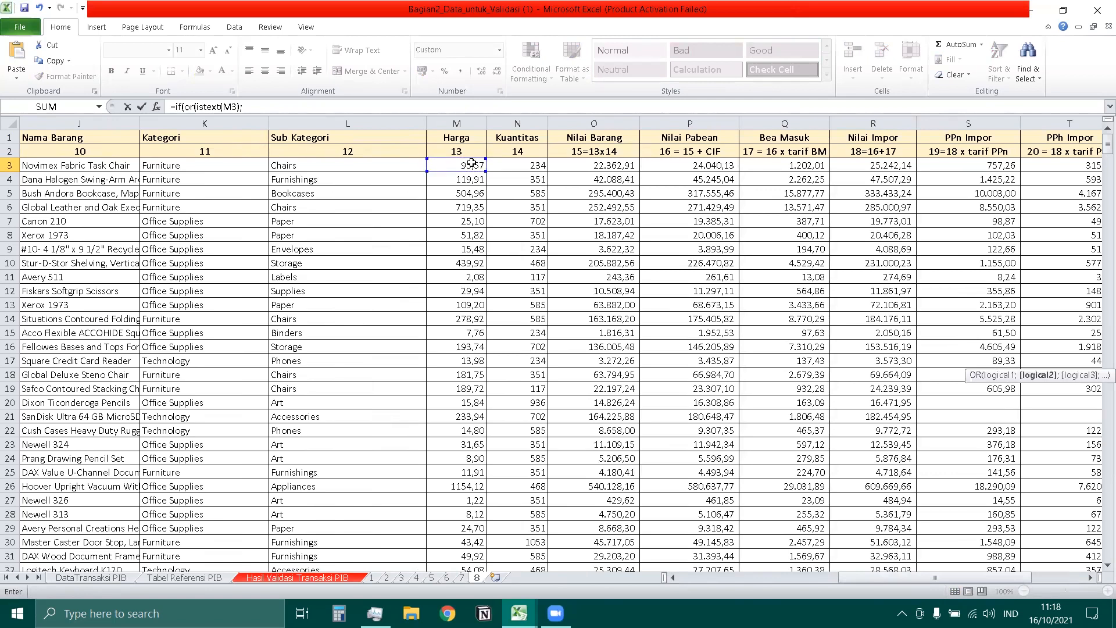
Extend the OR test in W3 with ISTEXT conditions for Kuantitas N3 and Nilai Barang O3
type("istext")
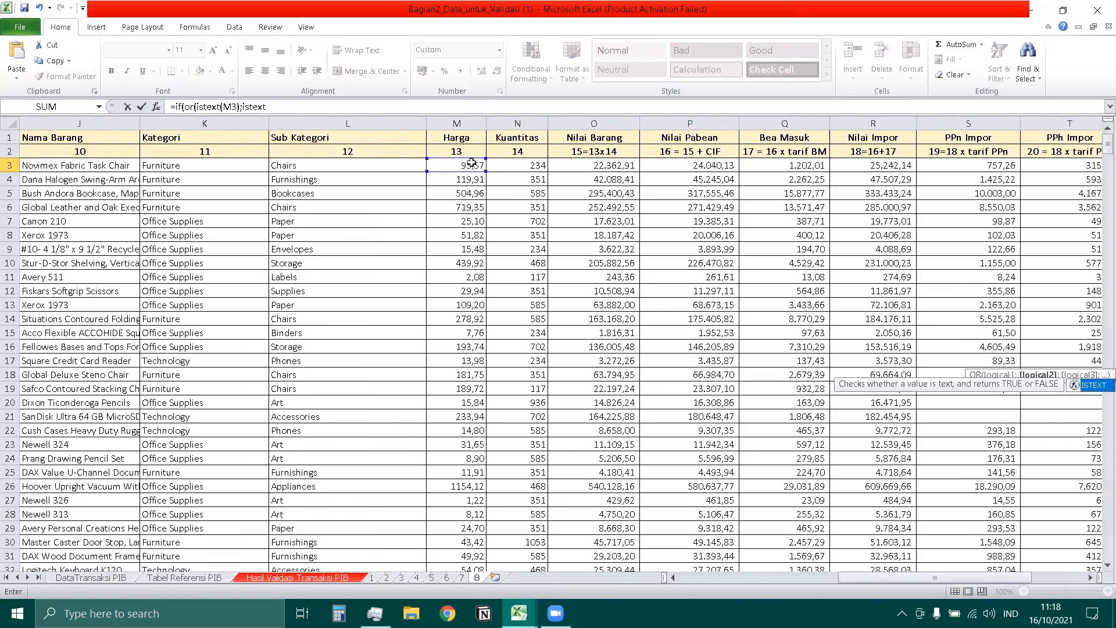
type("(")
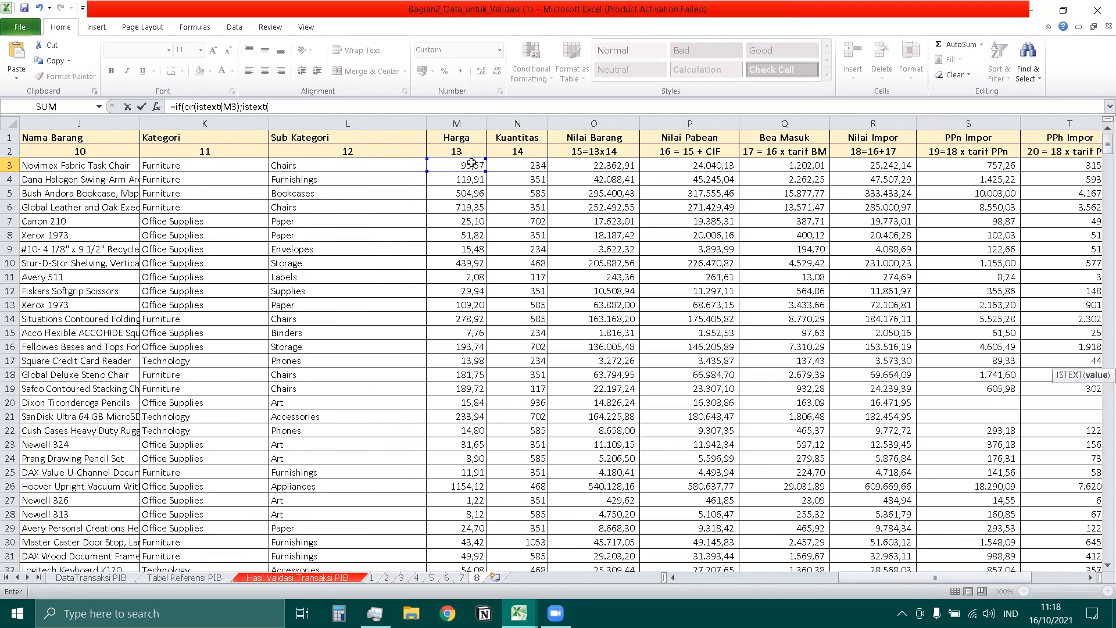
type(");iste")
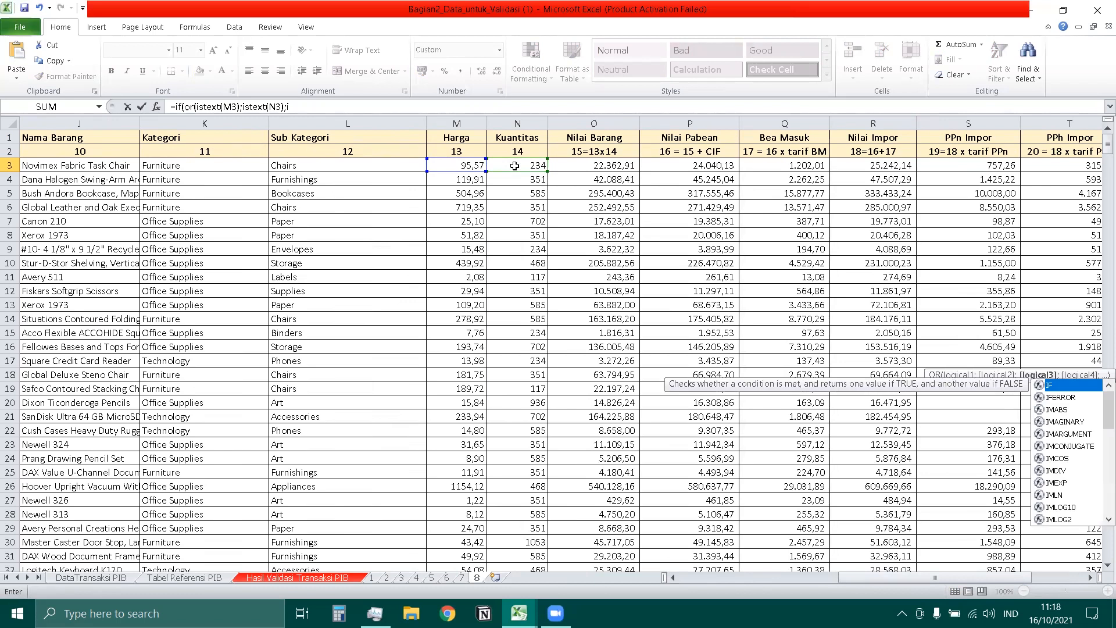
type("xt(")
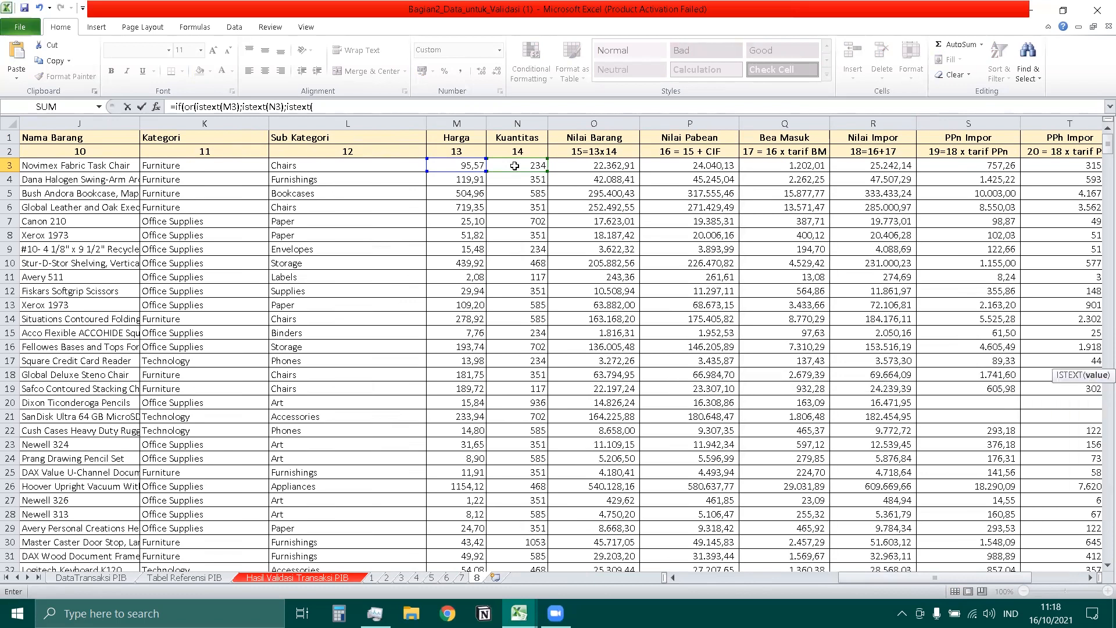
left_click(589, 168)
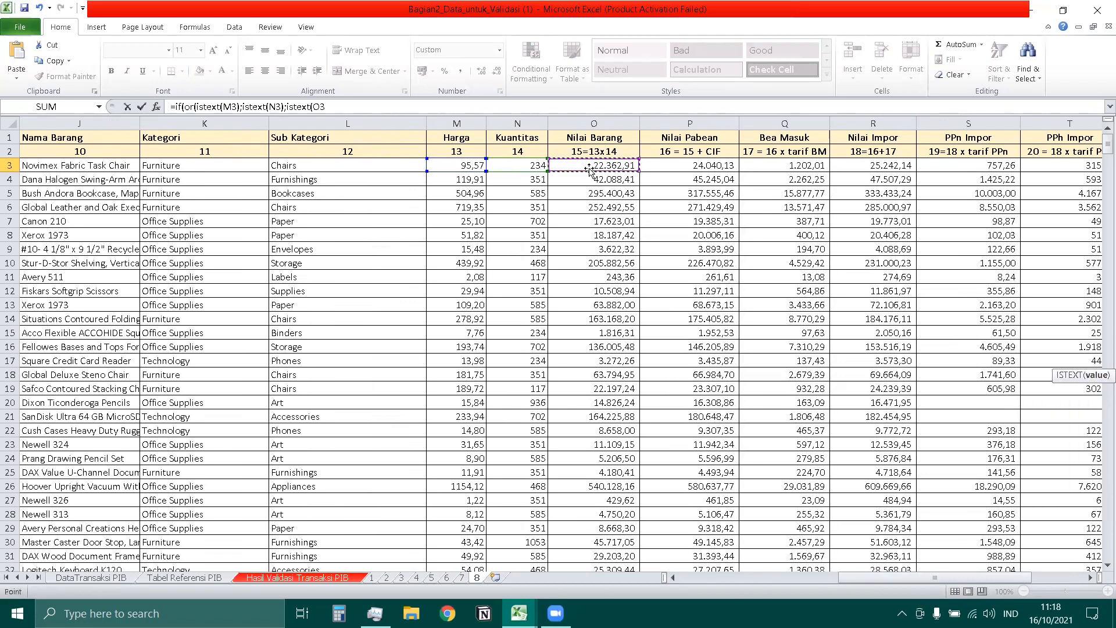
Add ISTEXT conditions for Nilai Pabean P3 and Bea Masuk Q3 to the OR test in W3
type(");istext")
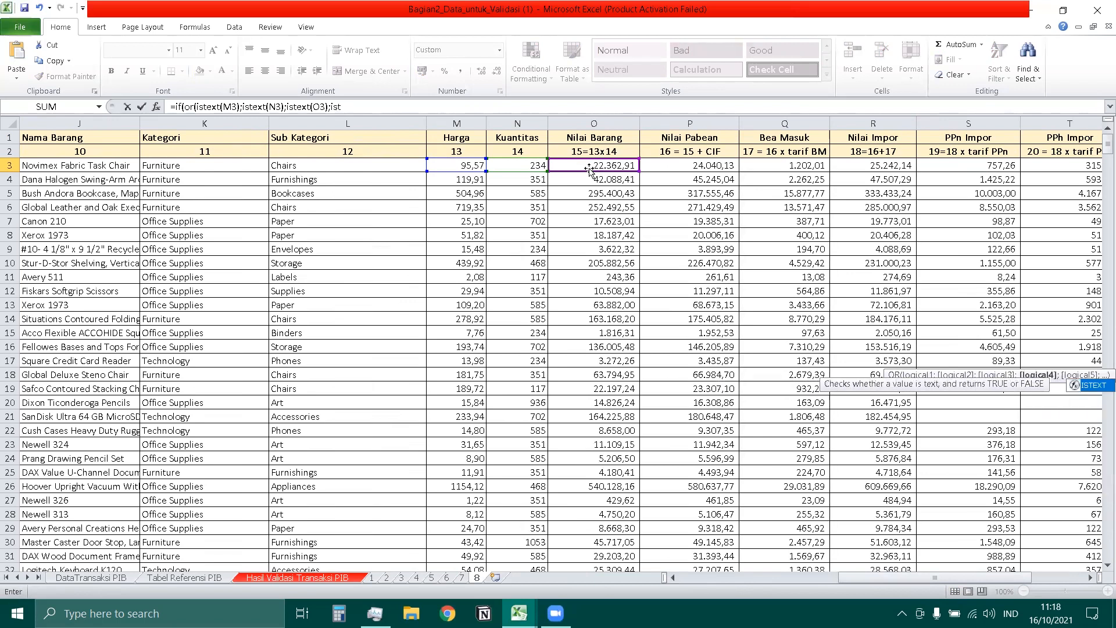
type("(")
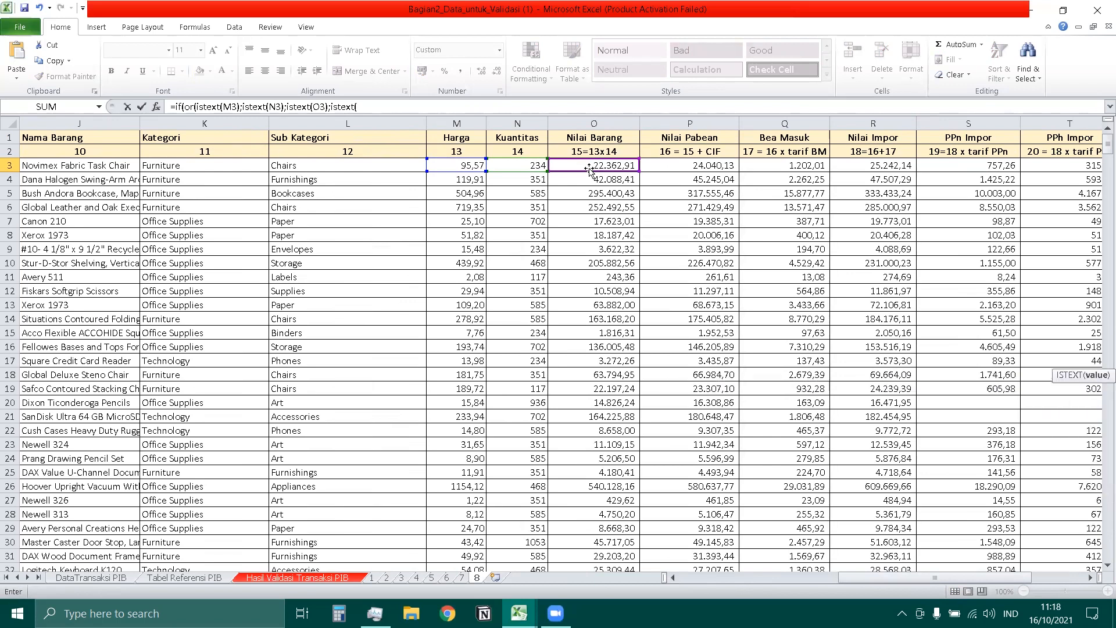
left_click(688, 165)
type(")")
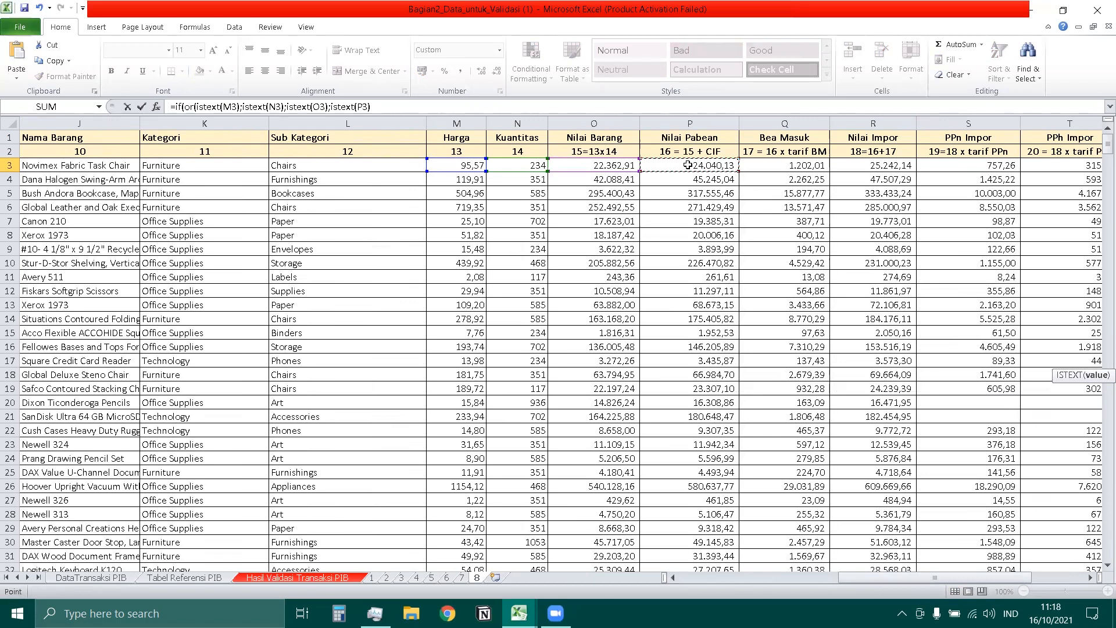
type(";iste")
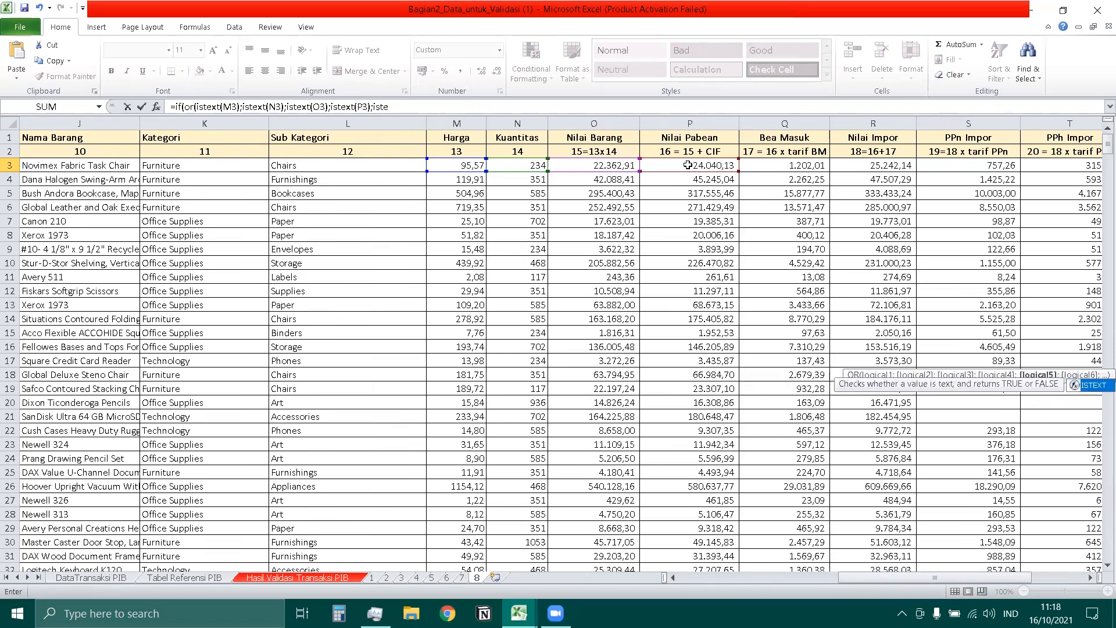
type("xt(")
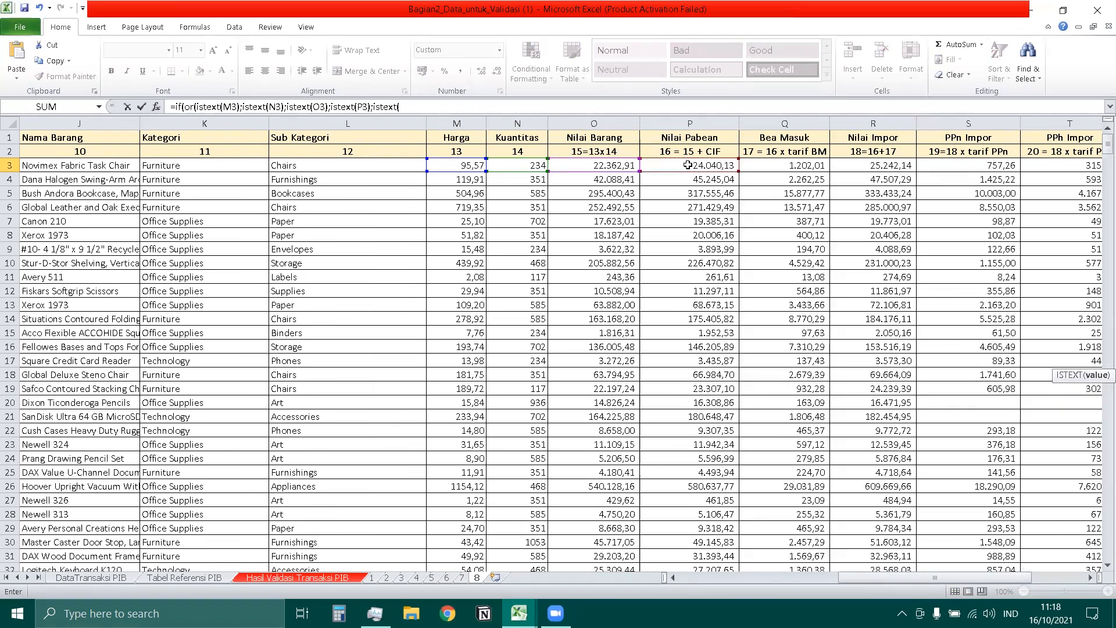
left_click(792, 166)
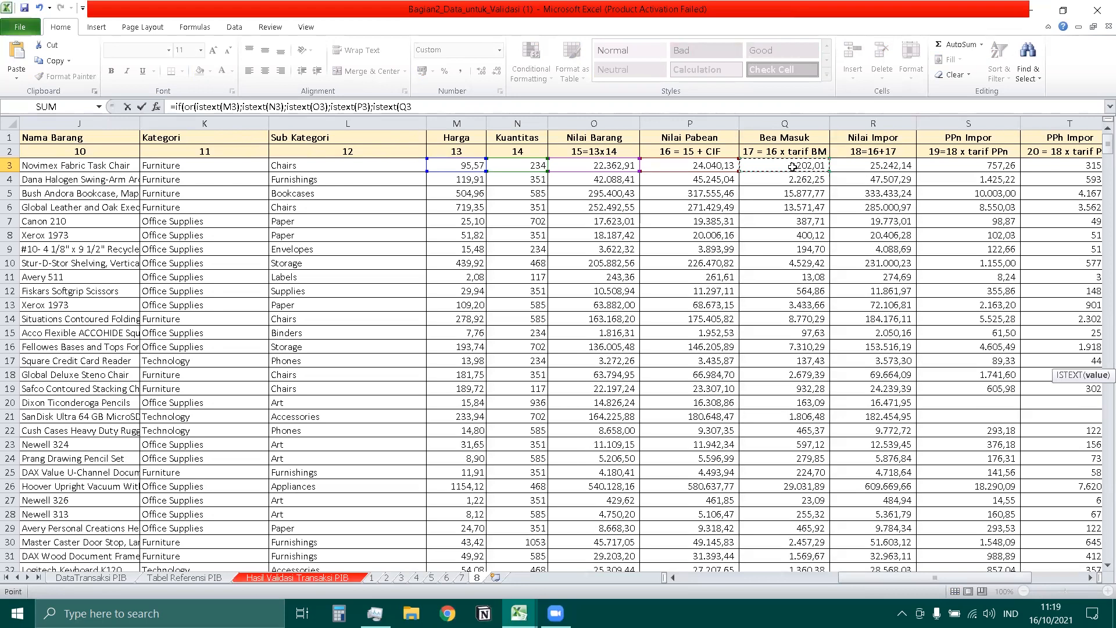
Add ISTEXT conditions for Nilai Impor R3 and PPn Impor S3 to the OR test in W3
type(");iste")
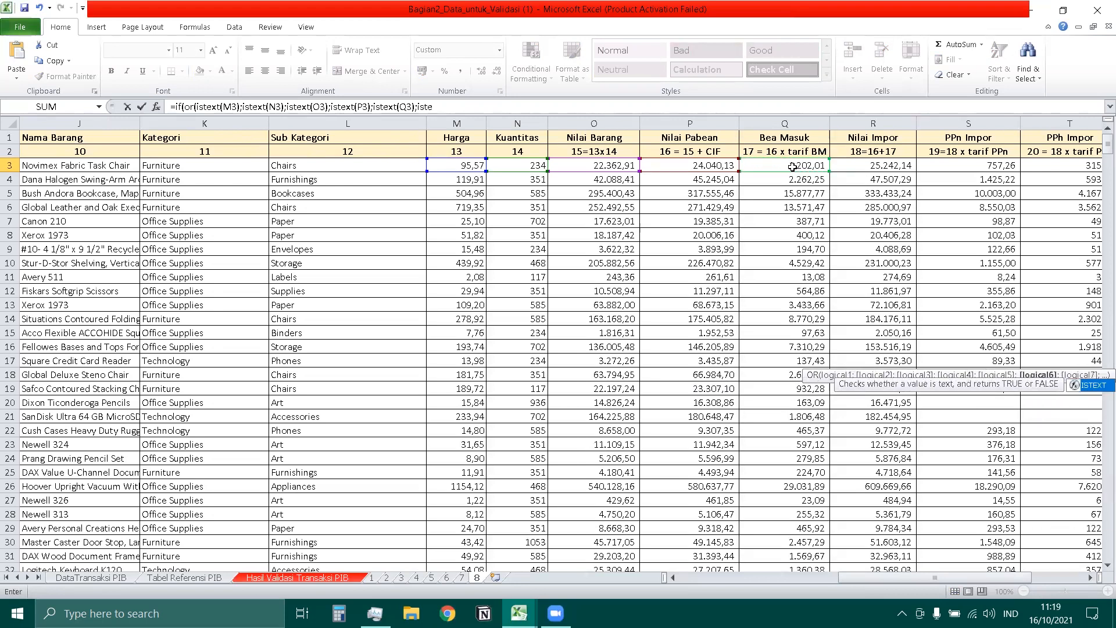
type("xt(")
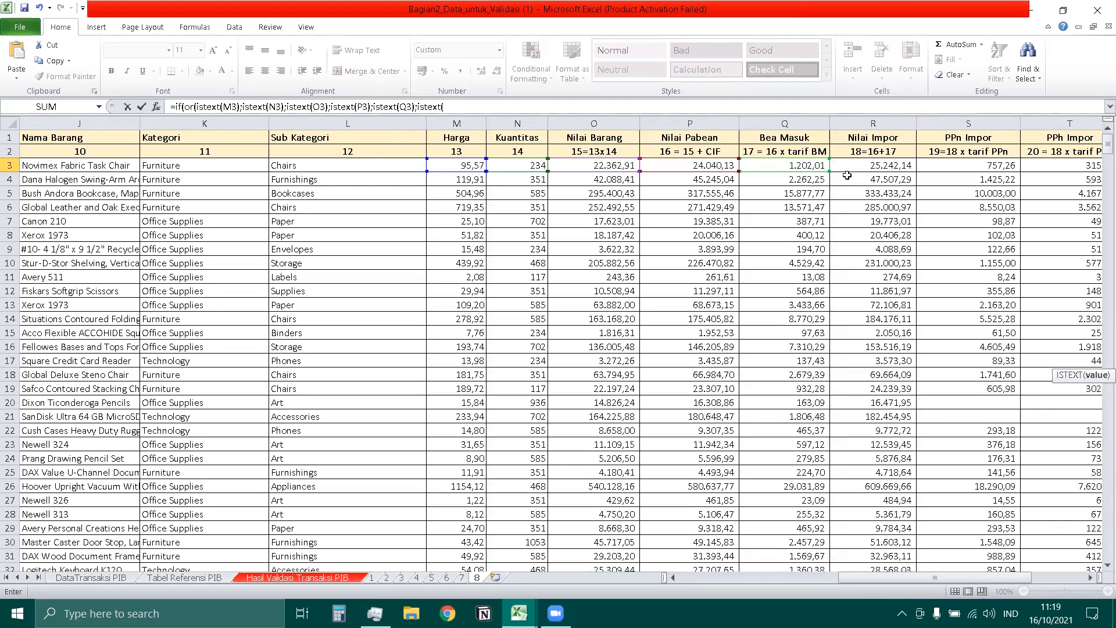
left_click(867, 169)
type(");istex")
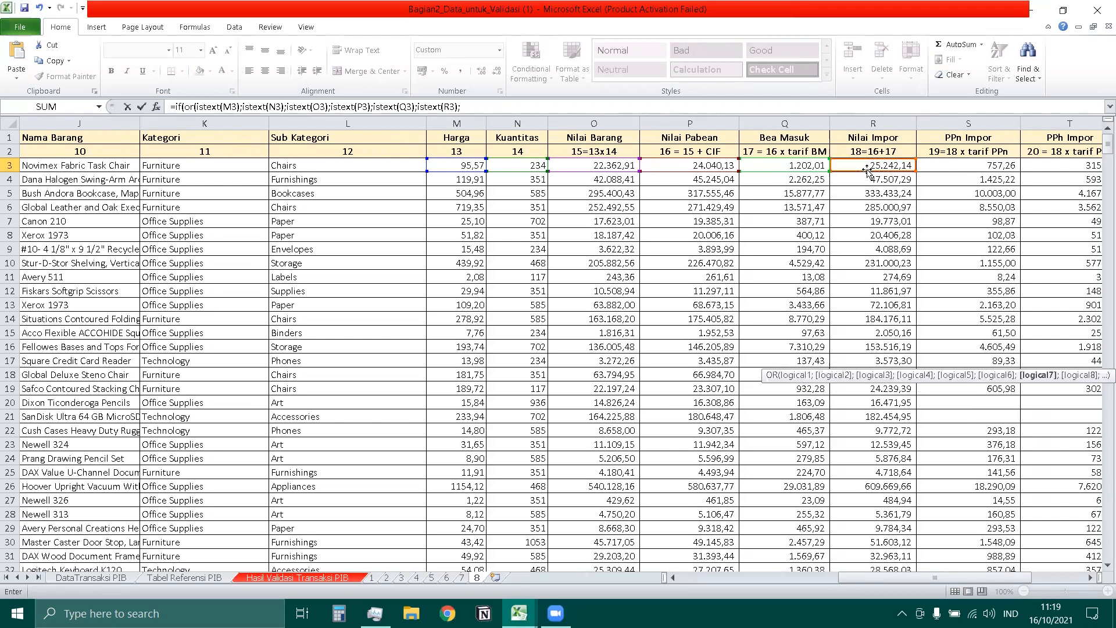
type("t")
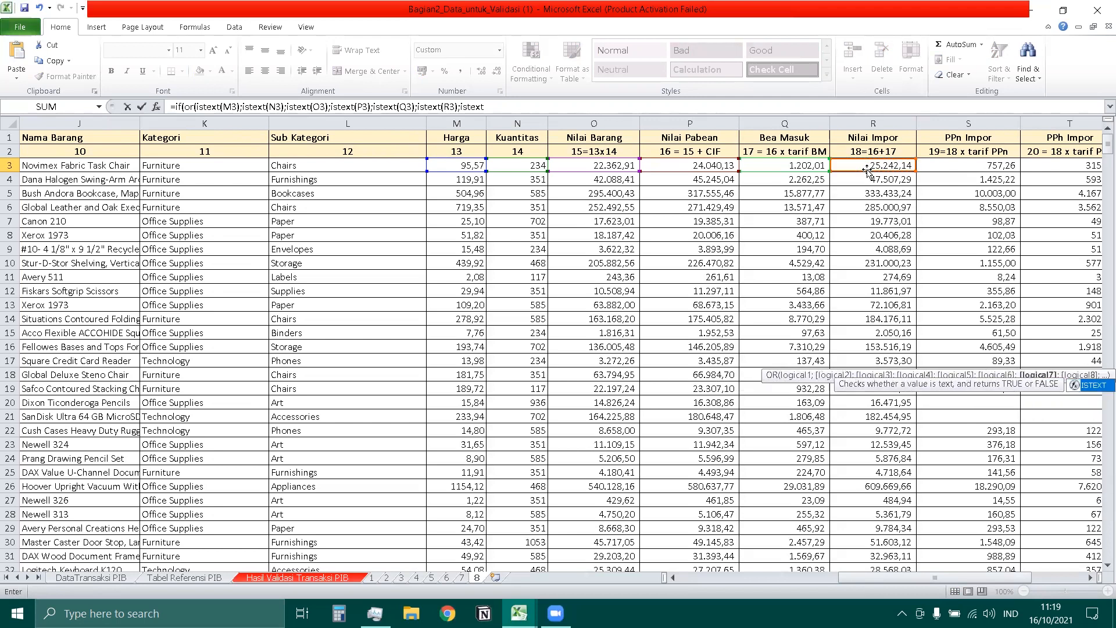
type("(")
left_click(950, 166)
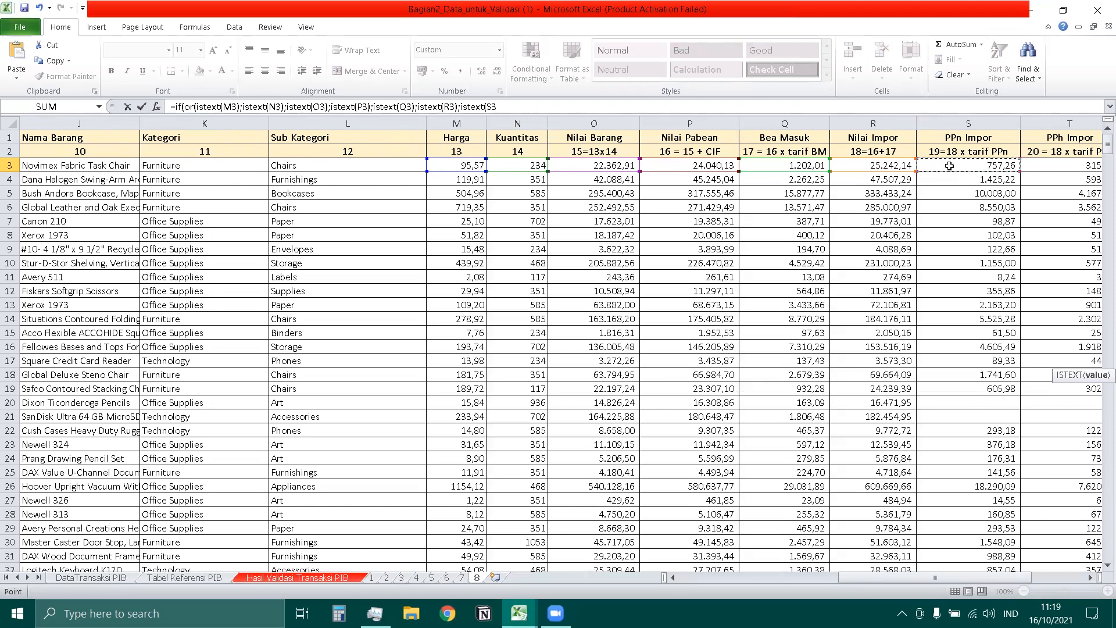
Add ISTEXT conditions for PPh Impor T3 and Penerimaan Negara atas Impor U3 as the last OR tests in W3
type(");istext")
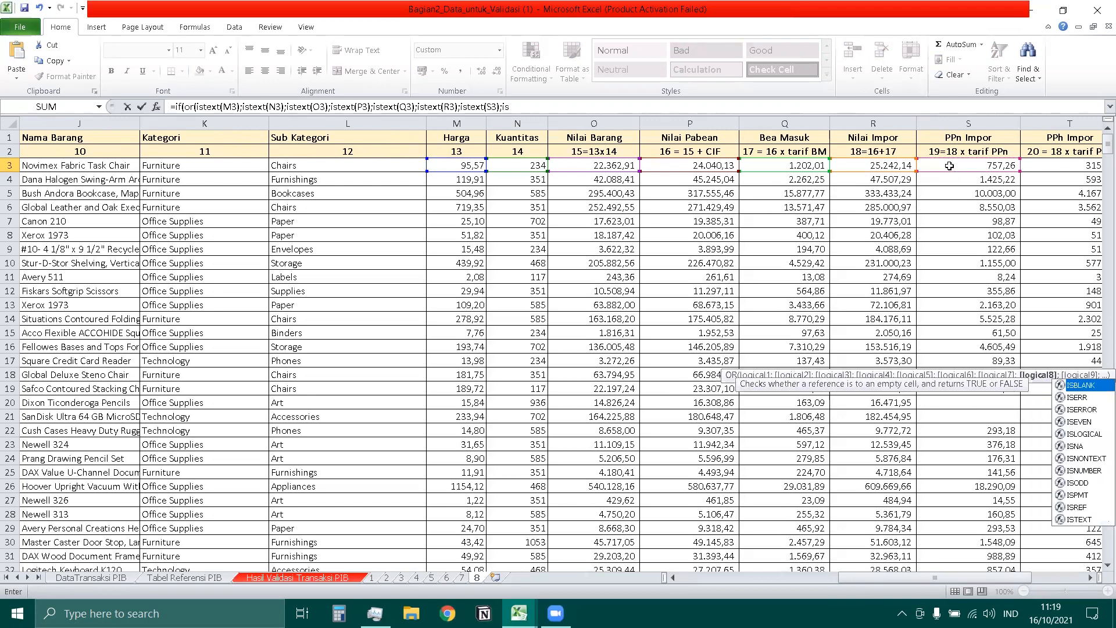
type("(")
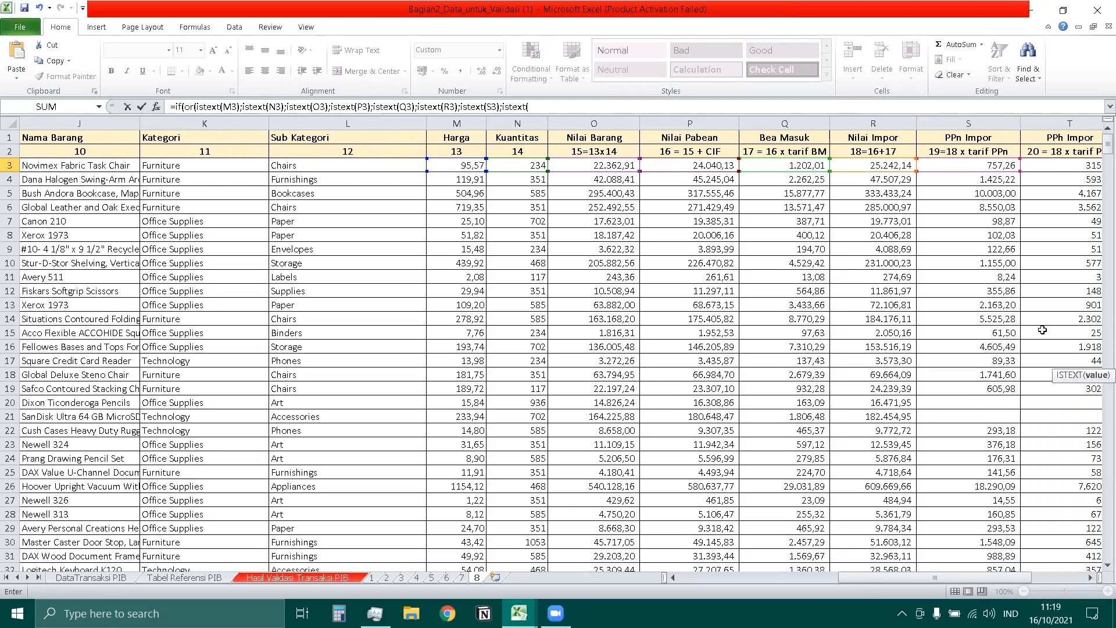
left_click_drag(1015, 582, 1052, 581)
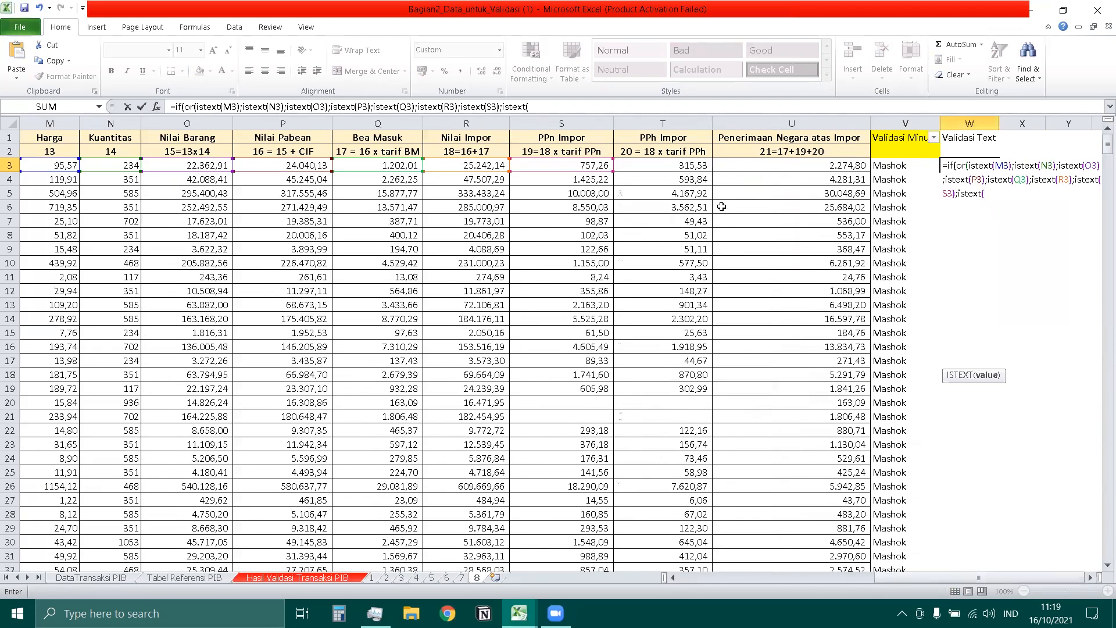
left_click(673, 169)
type(");is")
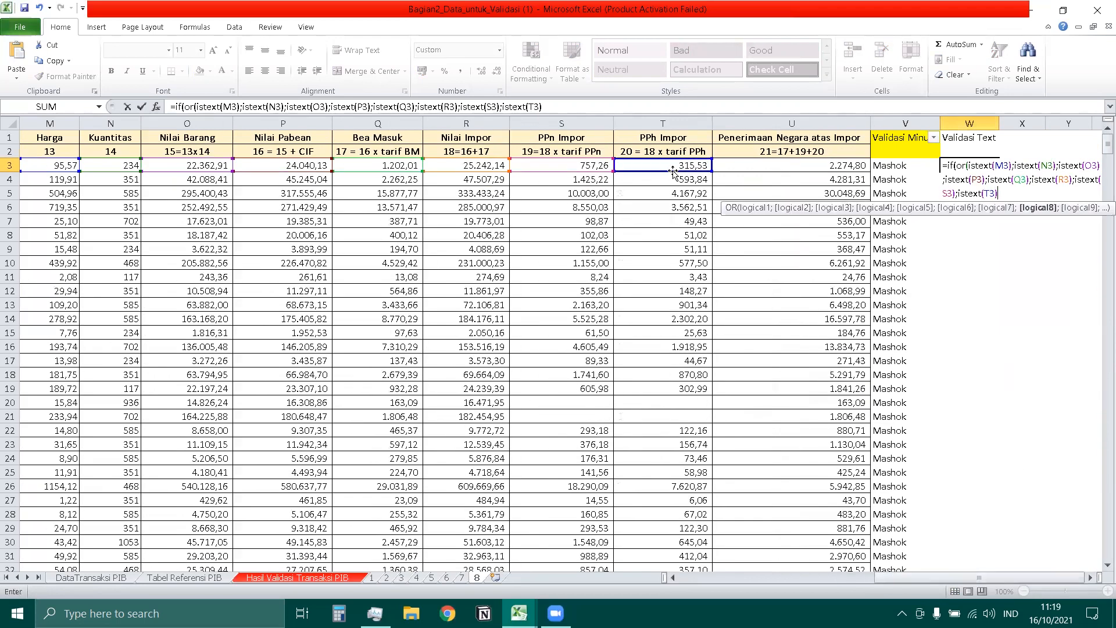
type("text")
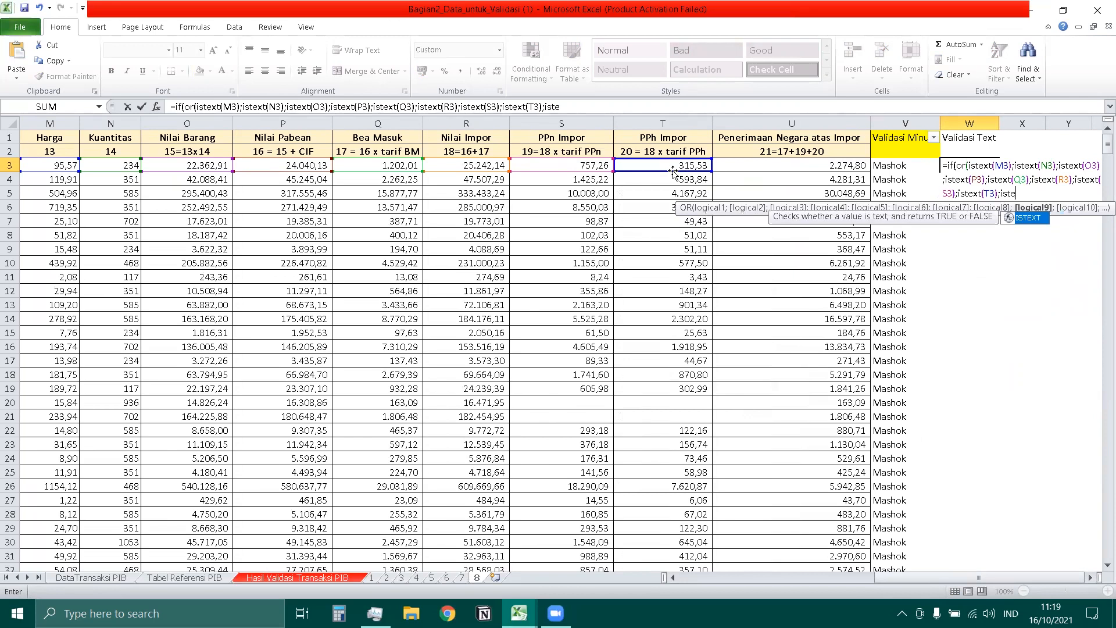
type("9")
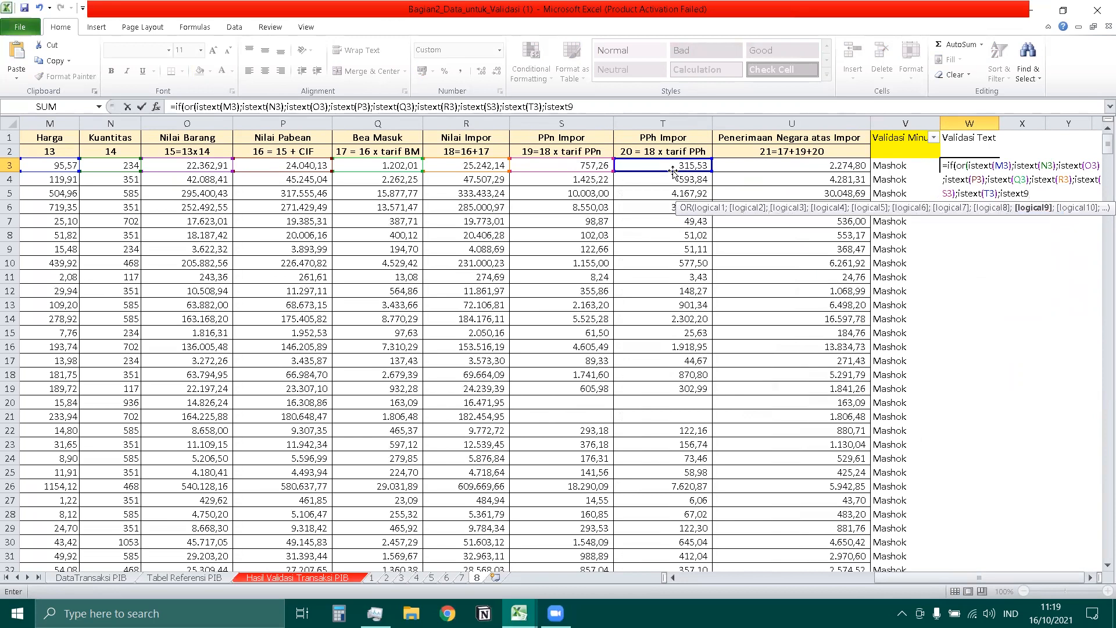
key("BackSpace")
type("(")
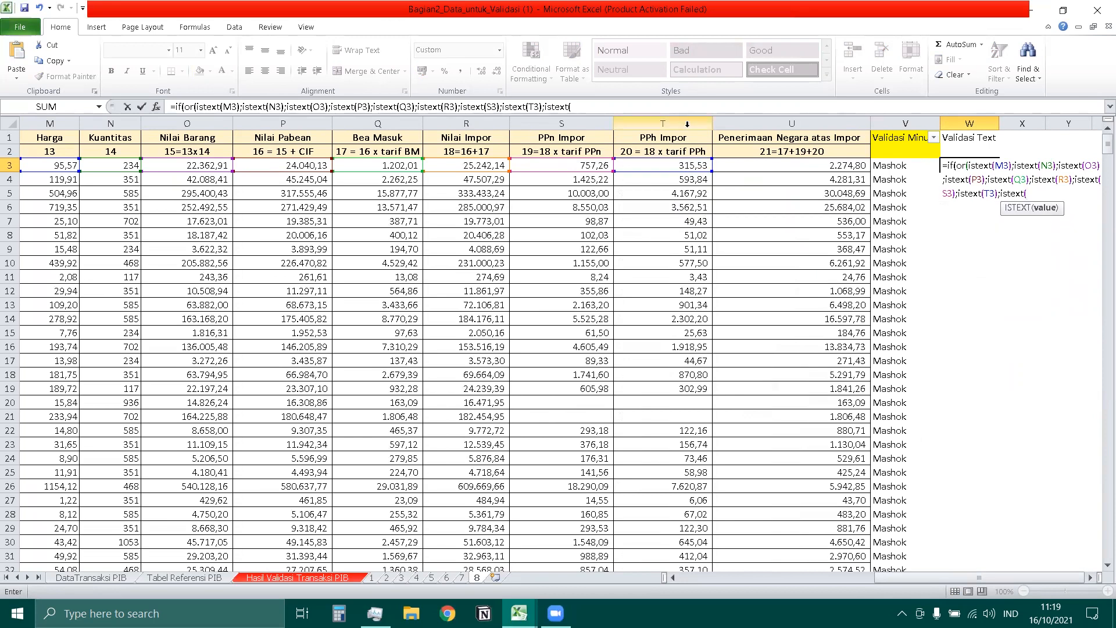
left_click(771, 167)
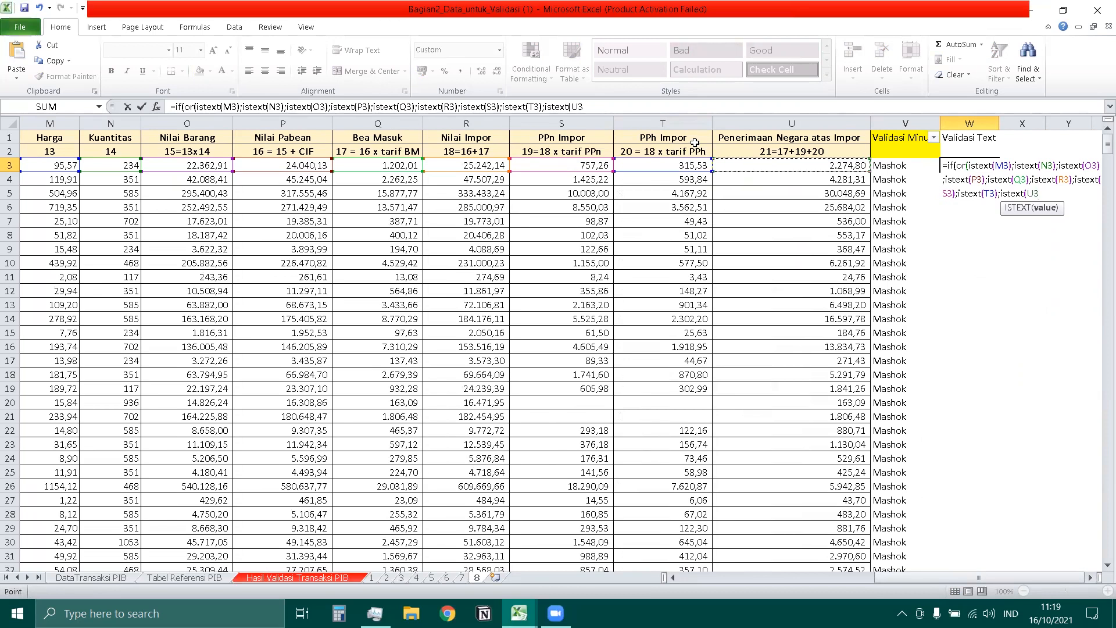
type(")")
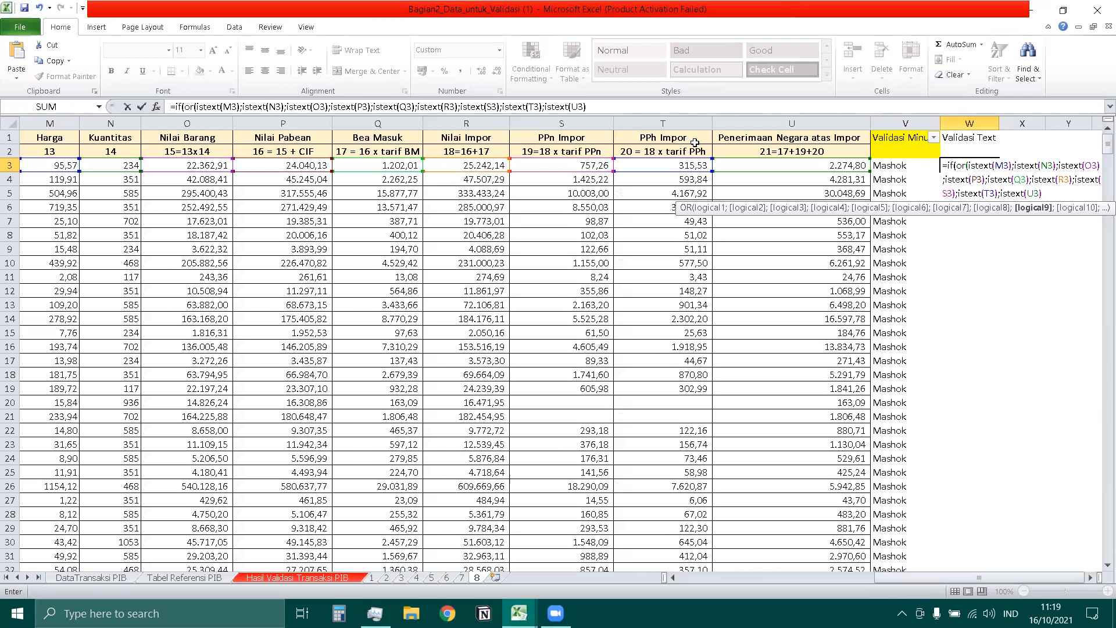
type(";")
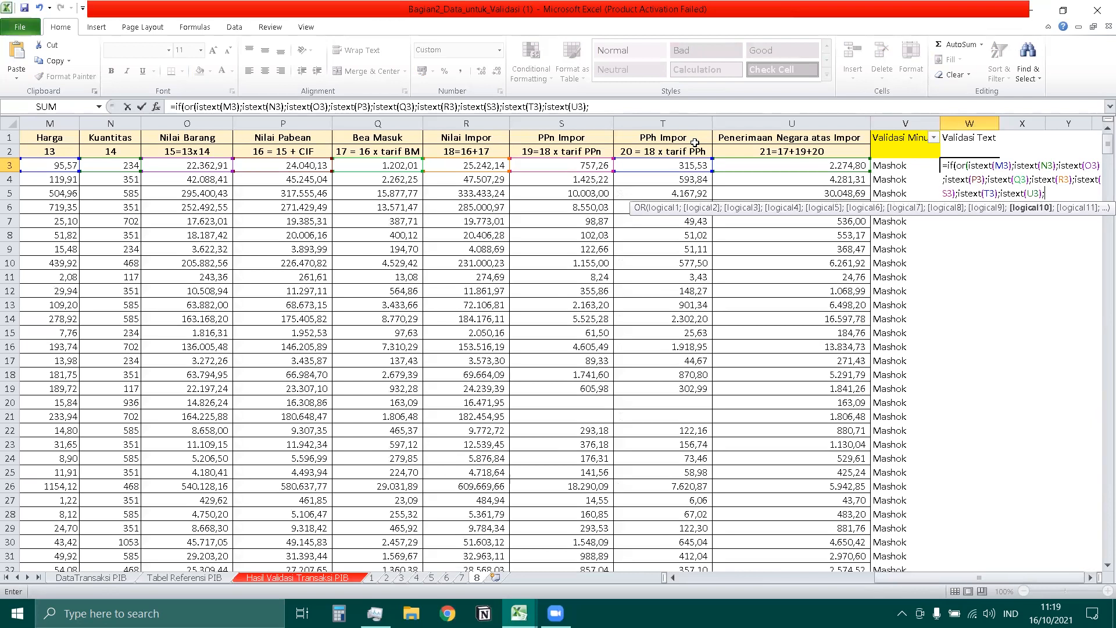
key("BackSpace")
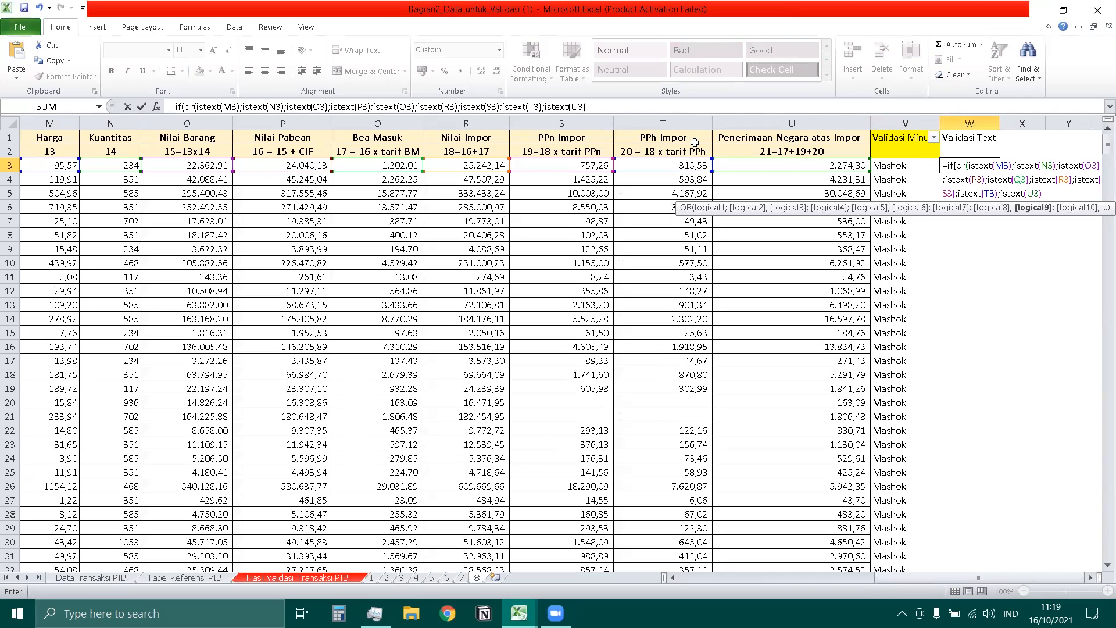
Complete the W3 formula to return "Nay" when any ISTEXT test is true and "Yay" otherwise, accepting the proposed bracket correction
type(");")
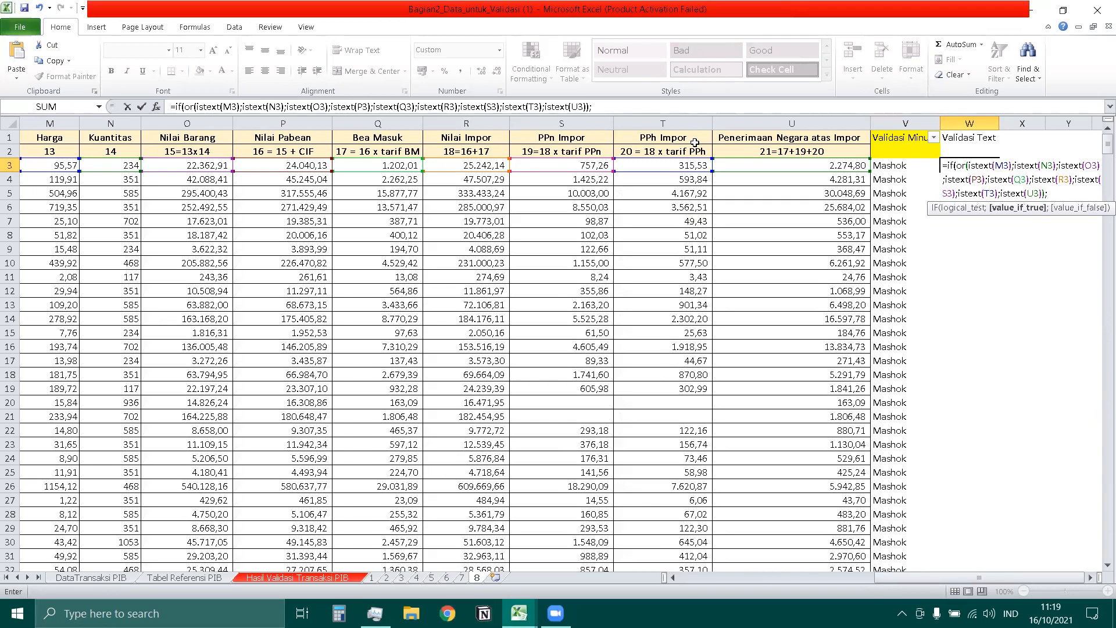
type("\"Nay\";")
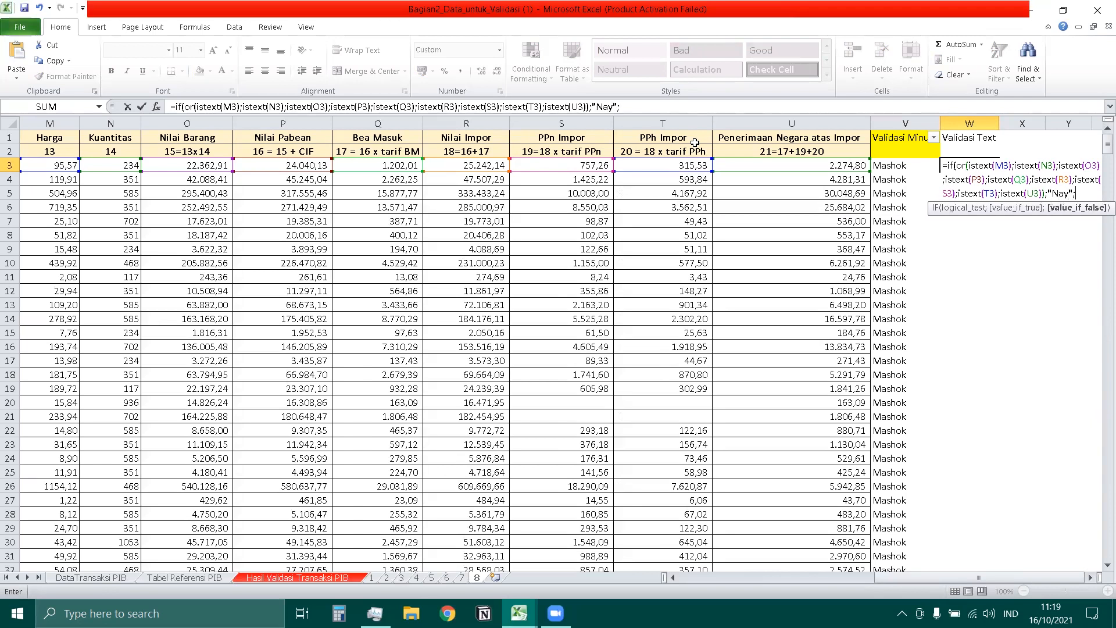
type("\"Yay\"")
key("Return")
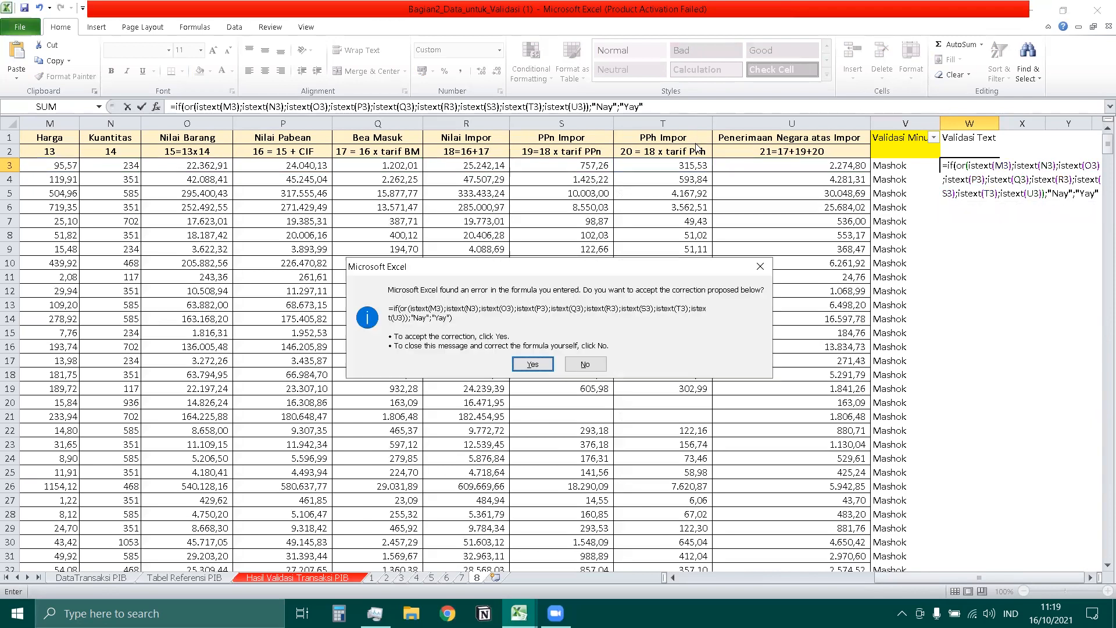
key("Return")
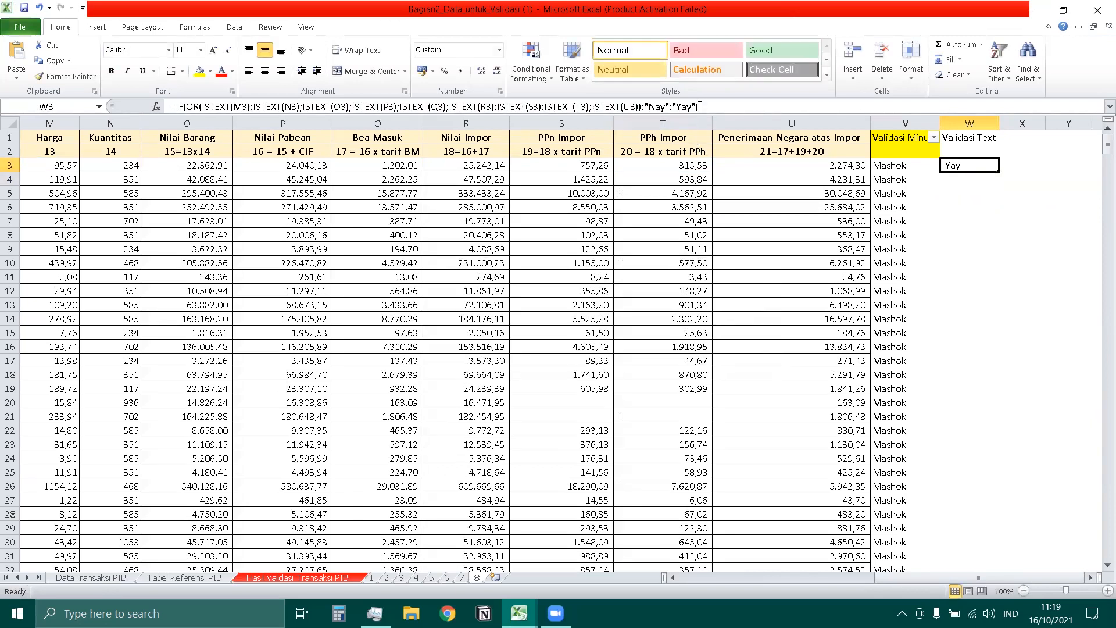
Fill the Validasi Text formula from W3 down through all transaction rows
left_click(969, 182)
left_click(959, 164)
double_click(998, 171)
left_click(992, 253)
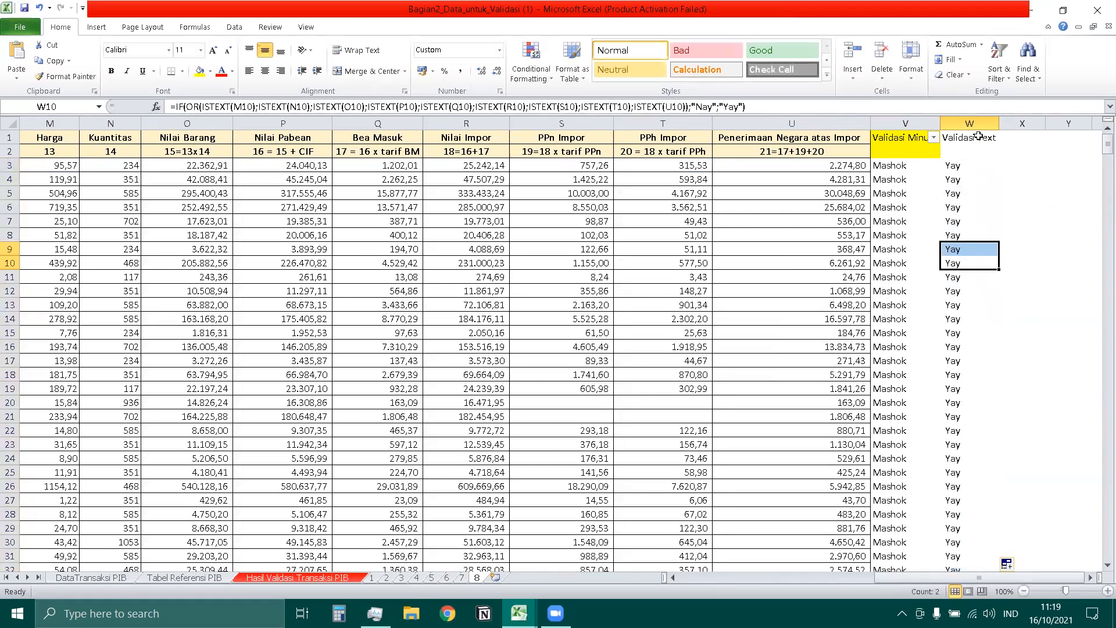
Shade the Validasi Text header cells W1:W2 yellow and move the sheet's filter from Validasi Minus to this header
left_click_drag(982, 138, 982, 151)
left_click(199, 70)
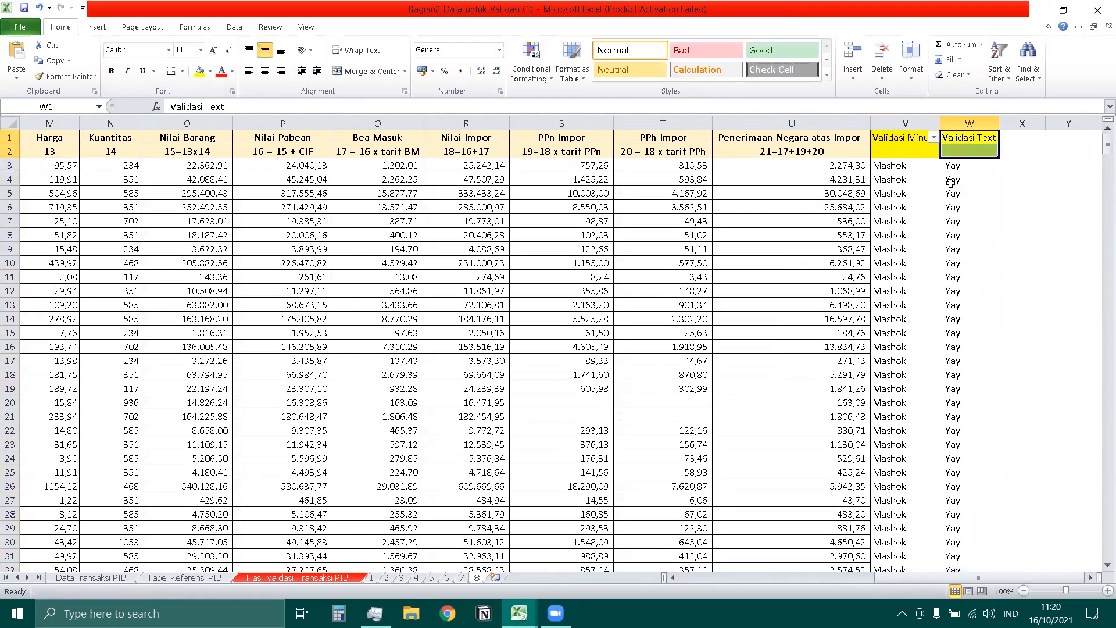
left_click(999, 73)
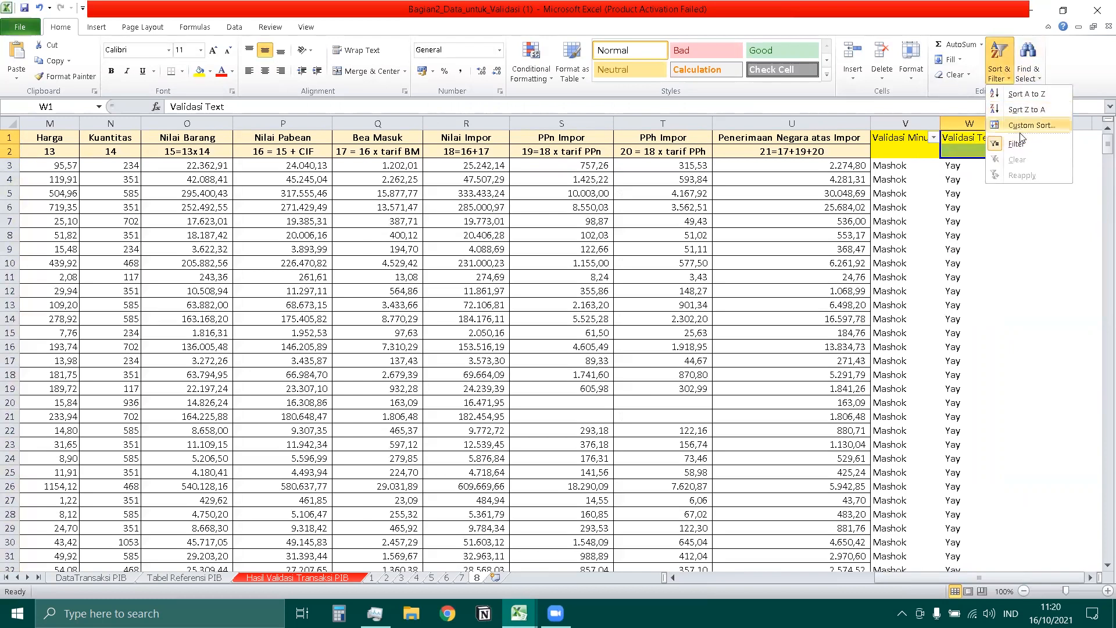
left_click(1021, 144)
left_click(999, 73)
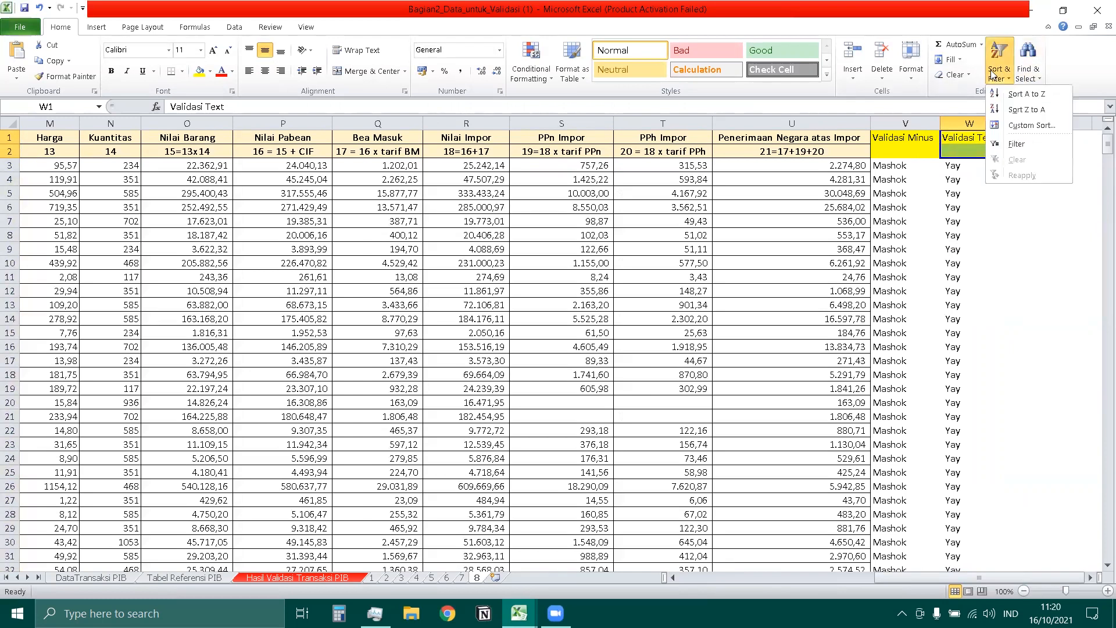
left_click(1022, 143)
Filter the Validasi Text column to show only the Nay rows, excluding Yay and blanks
left_click(993, 137)
left_click(850, 290)
left_click(862, 300)
left_click(911, 379)
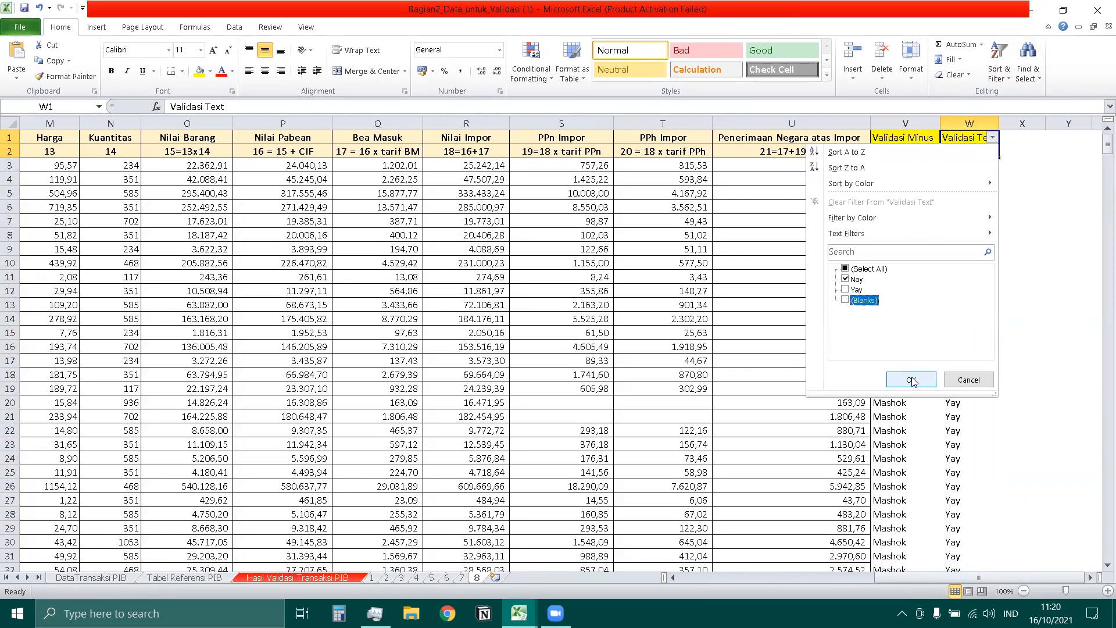
left_click(989, 258)
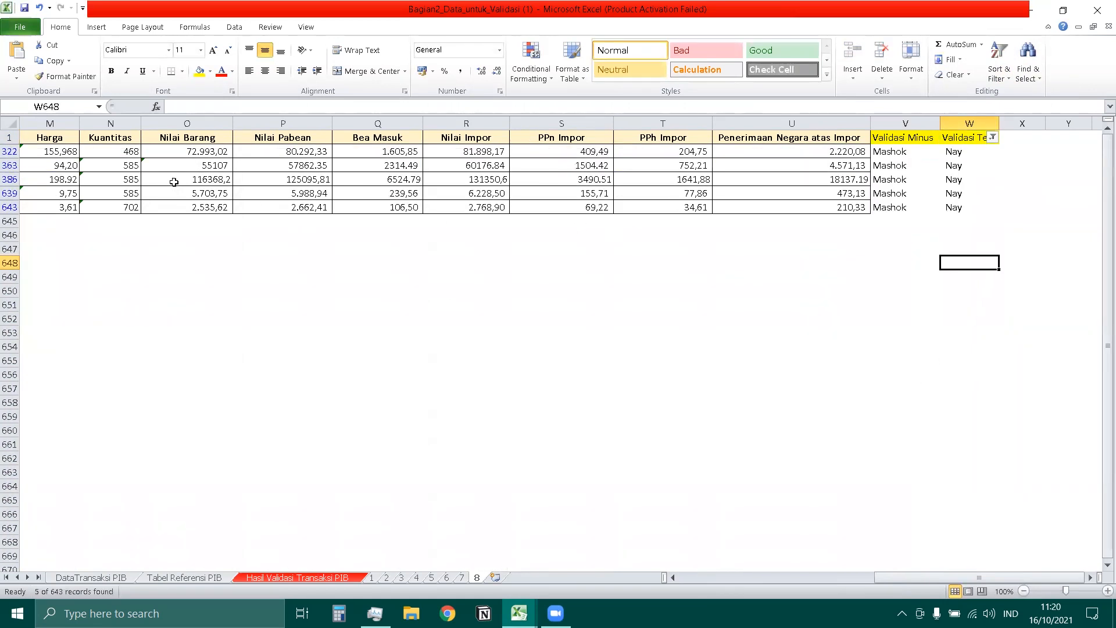
Examine the filtered rows' cells from Harga to PPh Impor for numbers stored as text
left_click(68, 153)
left_click(99, 165)
left_click(171, 164)
left_click(279, 165)
left_click(290, 152)
left_click(311, 181)
left_click(393, 151)
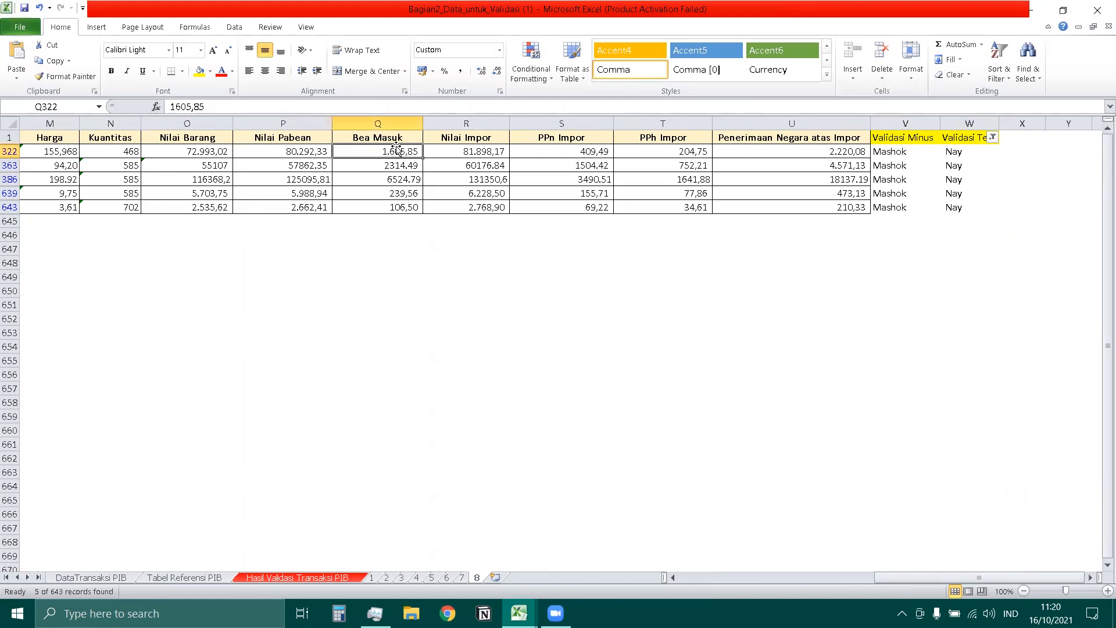
left_click(503, 154)
left_click(537, 153)
left_click(644, 152)
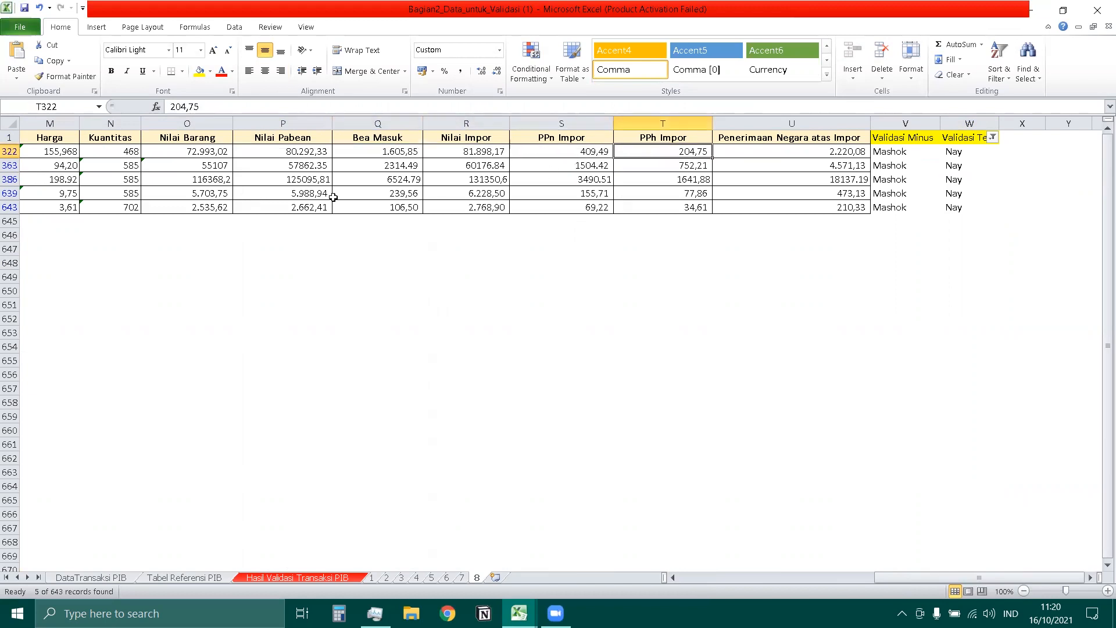
Inspect the stored contents of the flagged Harga and Kuantitas cells in the filtered rows for text-type numbers
left_click(98, 168)
left_click(59, 165)
left_click(55, 193)
mouse_move(916, 575)
left_mouse_down()
mouse_move(907, 575)
mouse_move(932, 576)
mouse_move(917, 575)
left_mouse_up()
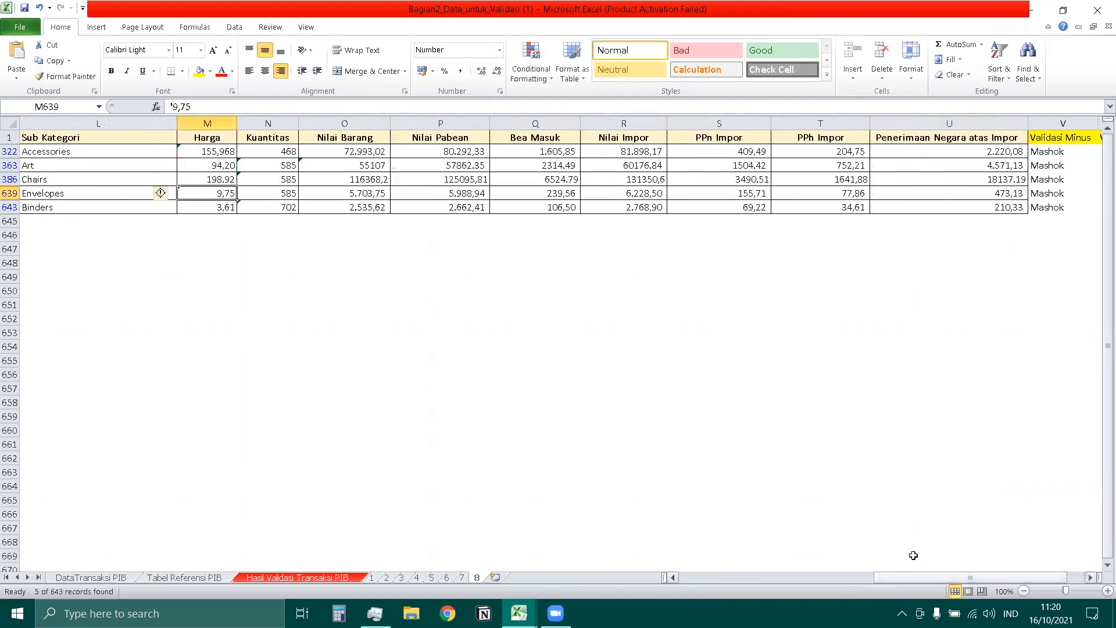
left_click(284, 194)
left_click(268, 167)
left_click(217, 194)
left_click(274, 209)
left_click_drag(910, 575, 921, 575)
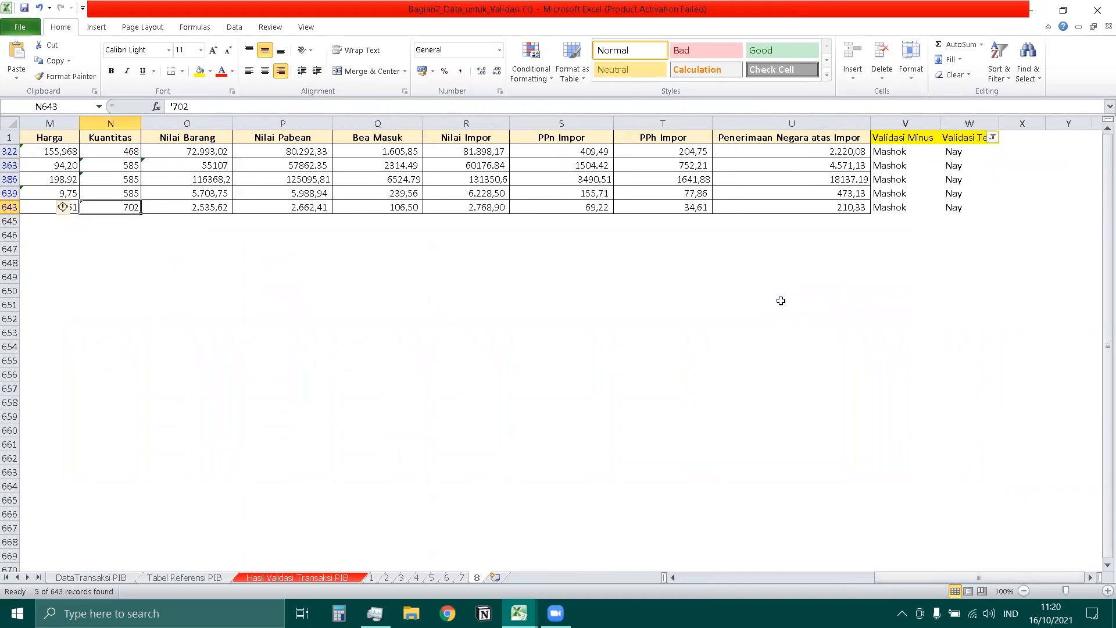
Consult the list of error types on the Hasil Validasi Transaksi PIB sheet and return to sheet 8
left_click(293, 577)
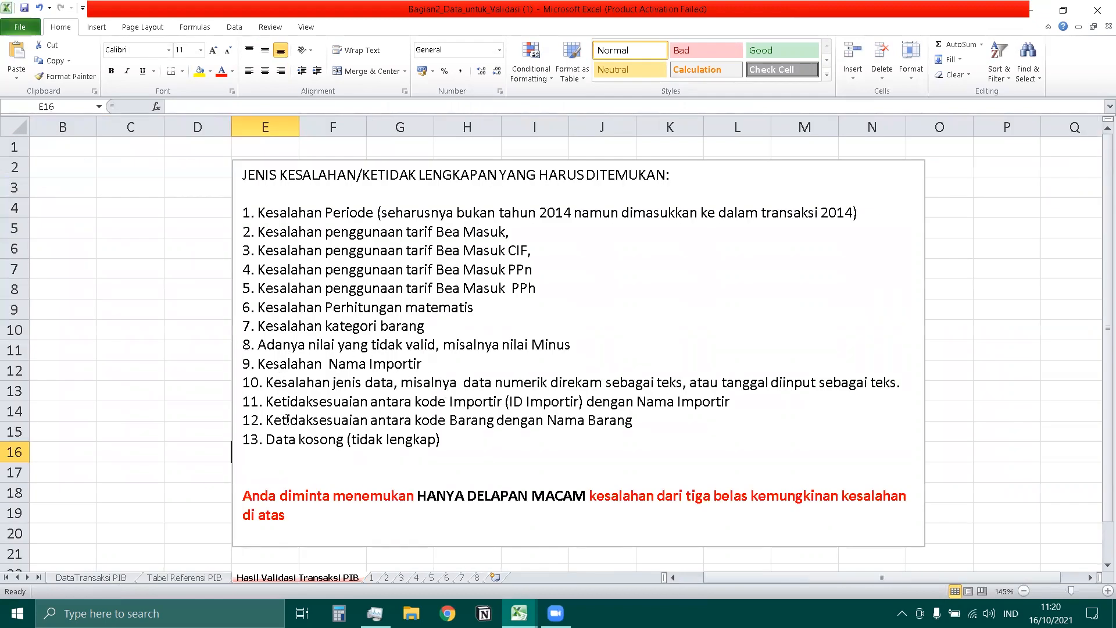
left_click(477, 577)
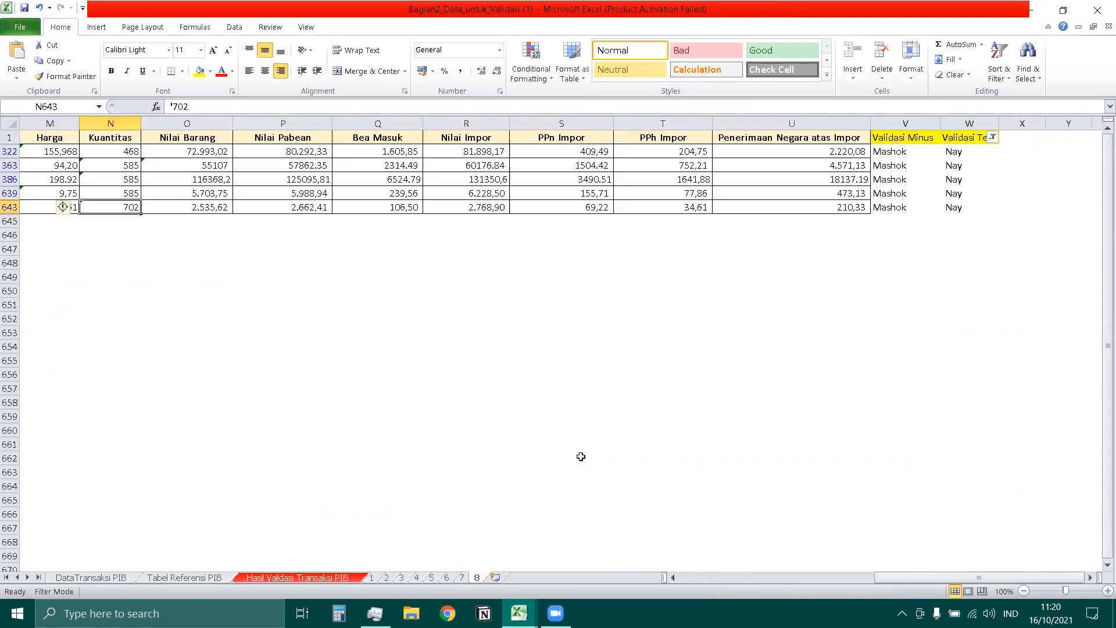